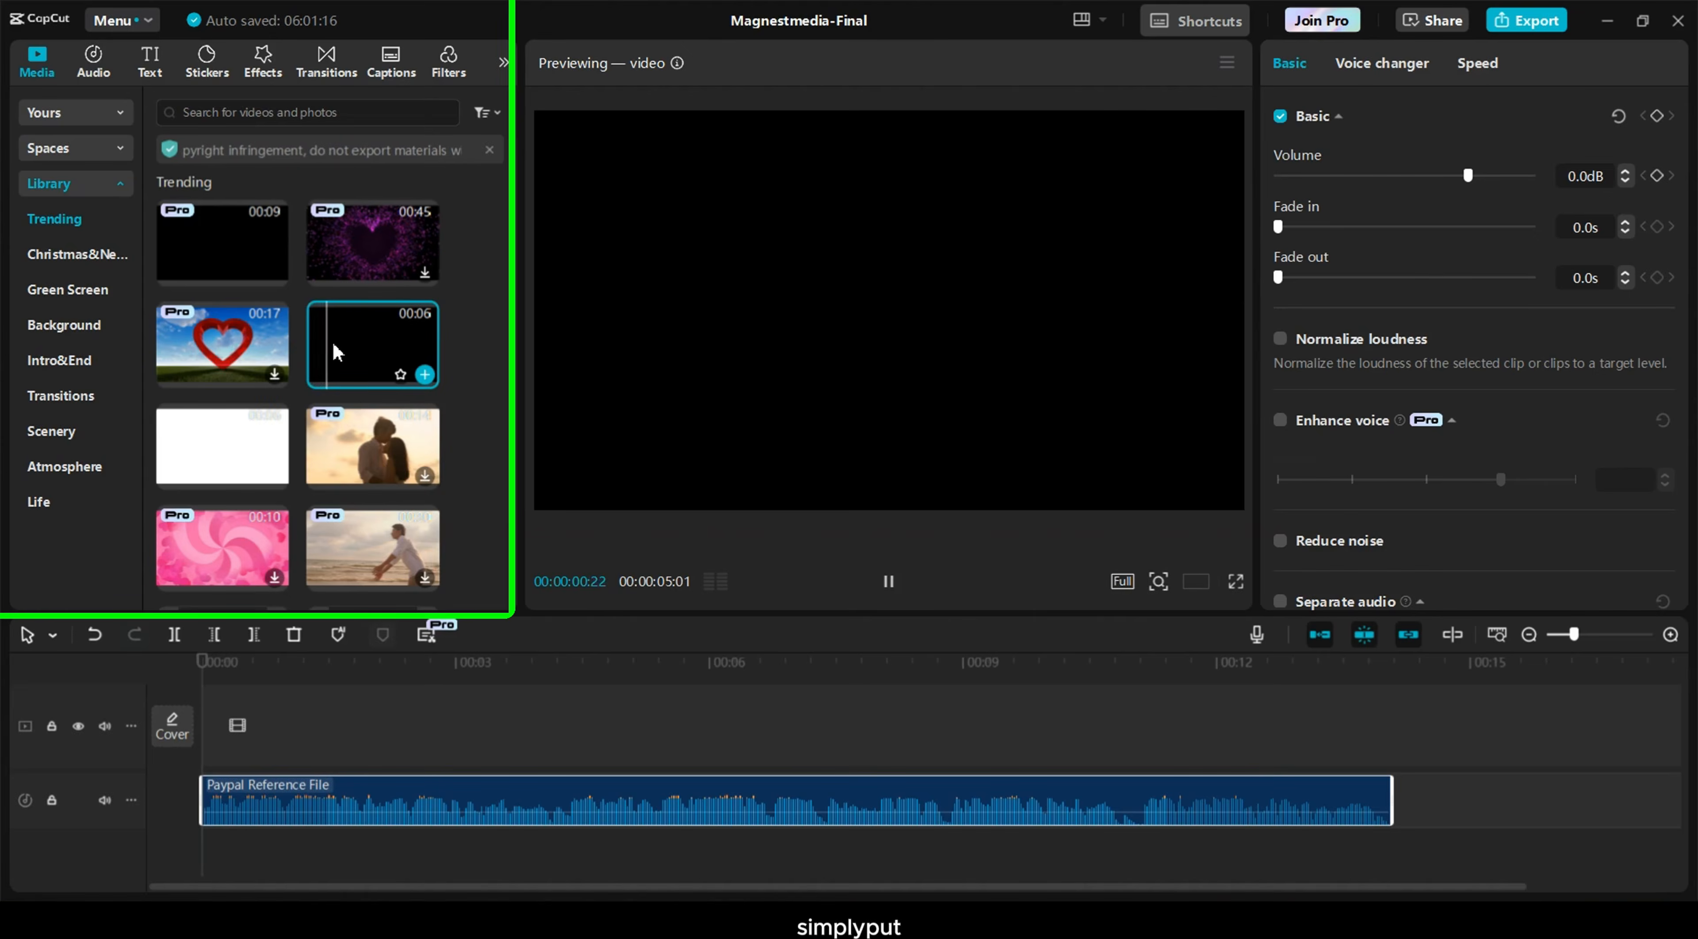
# Place the 6-second black library clip at the start of the main track and try to stretch it to the audio's length
pyautogui.moveTo(337, 353); pyautogui.dragTo(264, 726)
pyautogui.moveTo(168, 674); pyautogui.dragTo(206, 726)
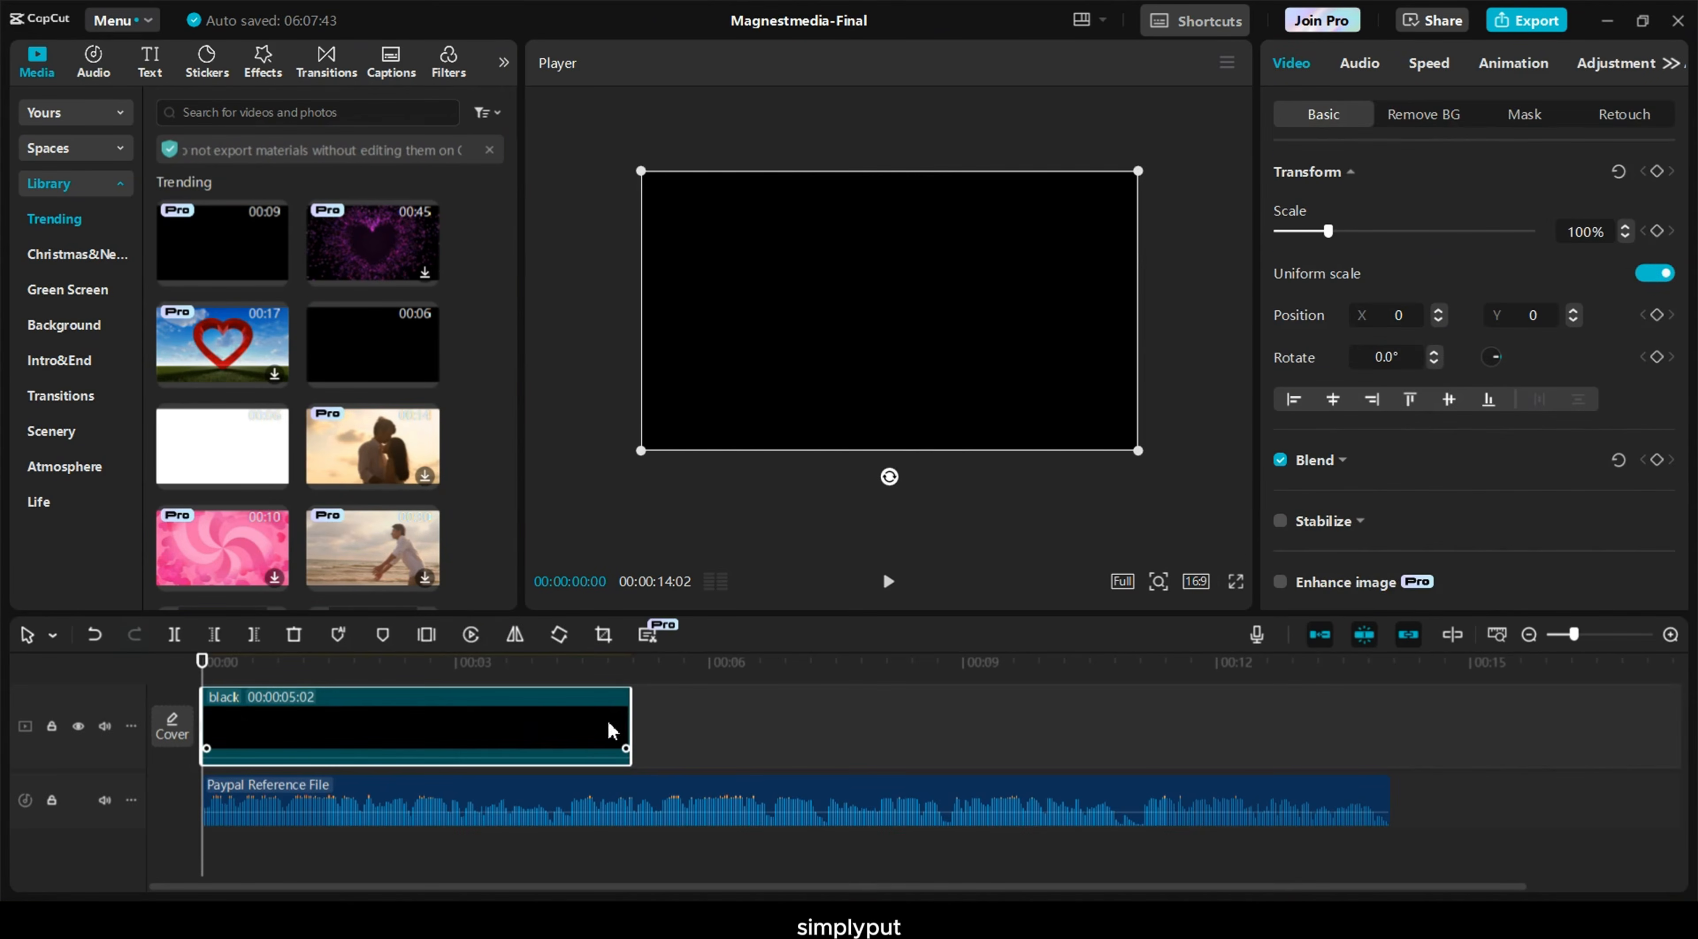
pyautogui.moveTo(636, 725); pyautogui.dragTo(811, 727)
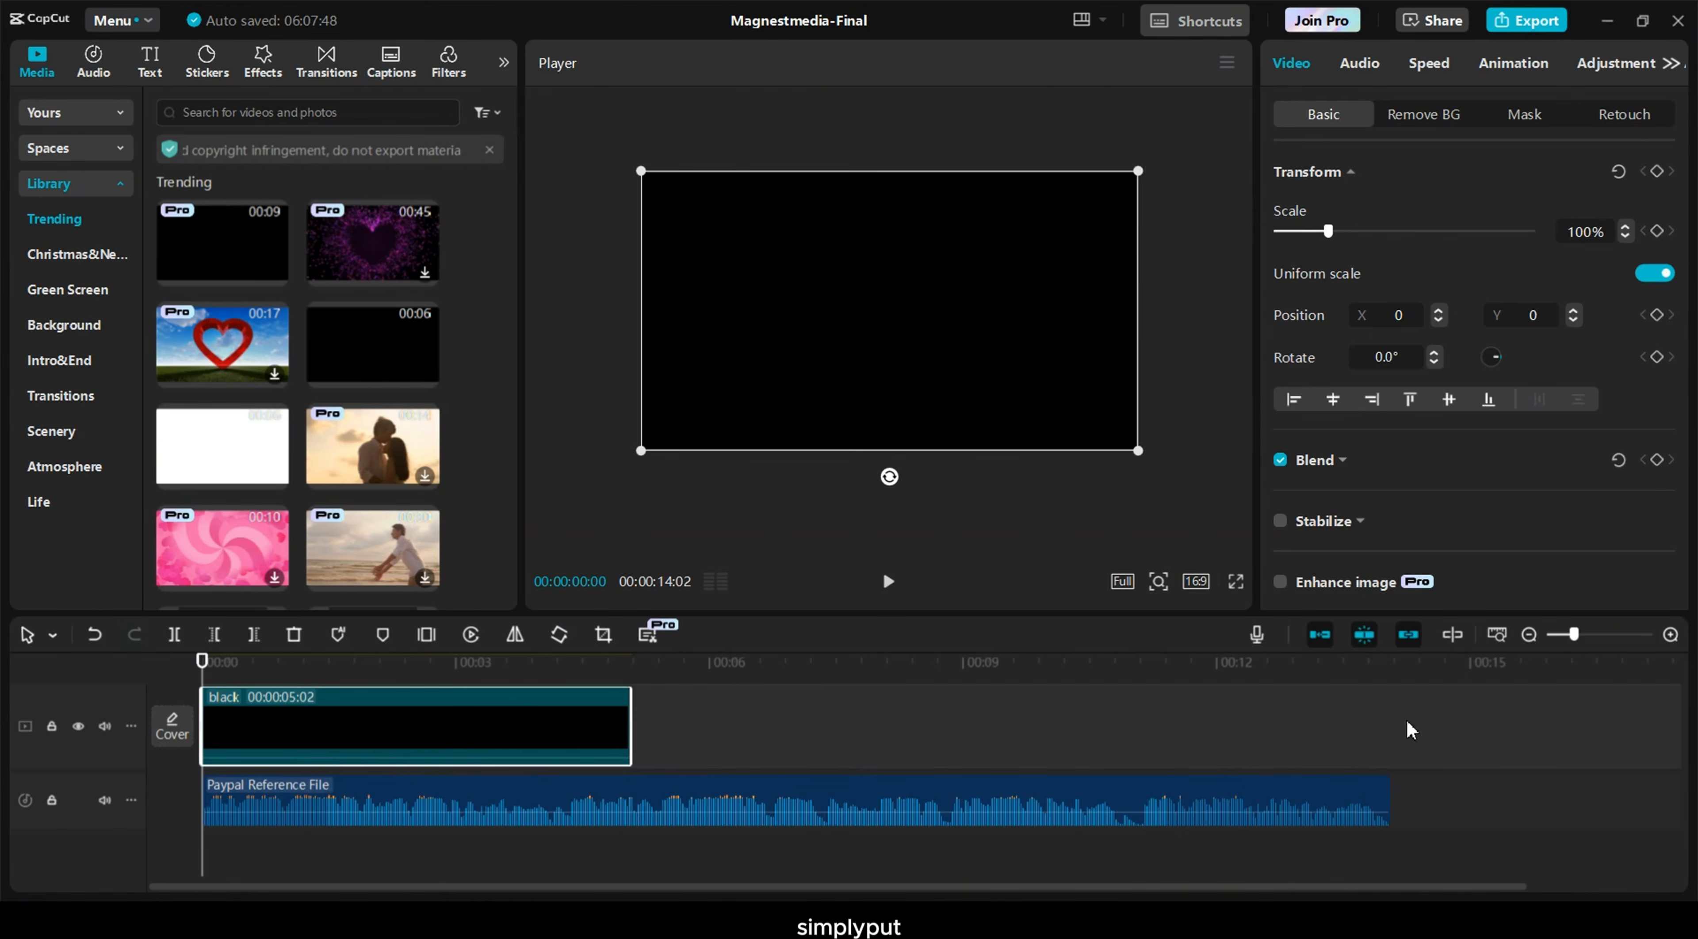
# Create a freeze frame from the black clip at 00:00:01:07
pyautogui.rightClick(308, 714)
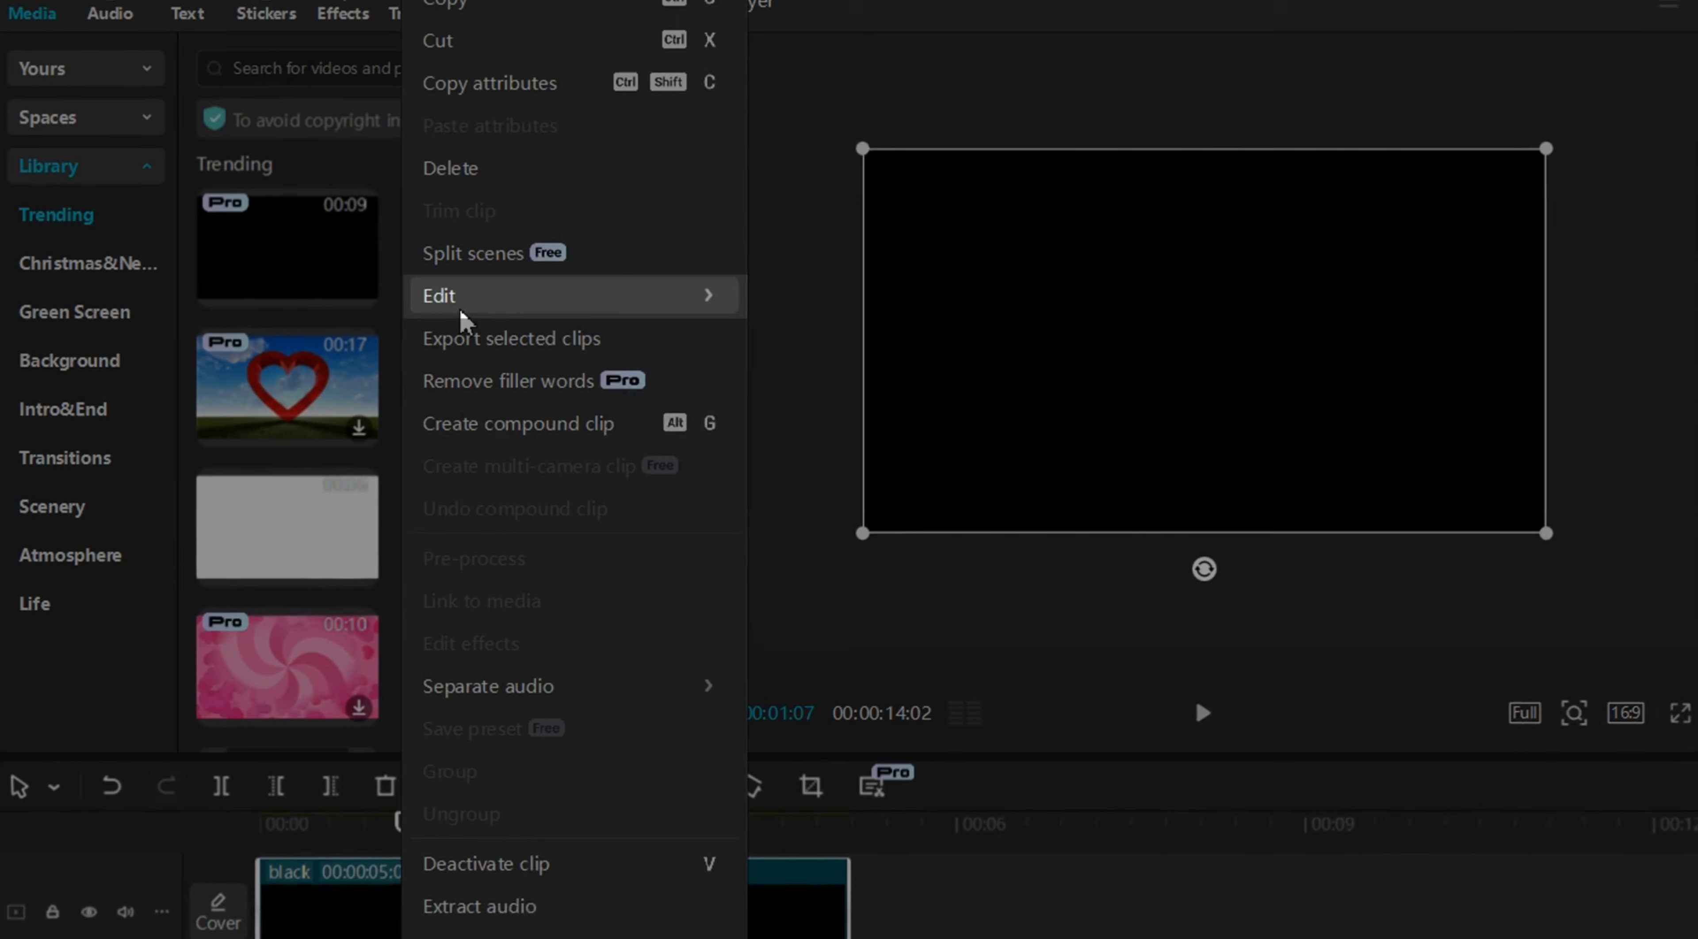
pyautogui.moveTo(462, 117)
pyautogui.click(791, 116)
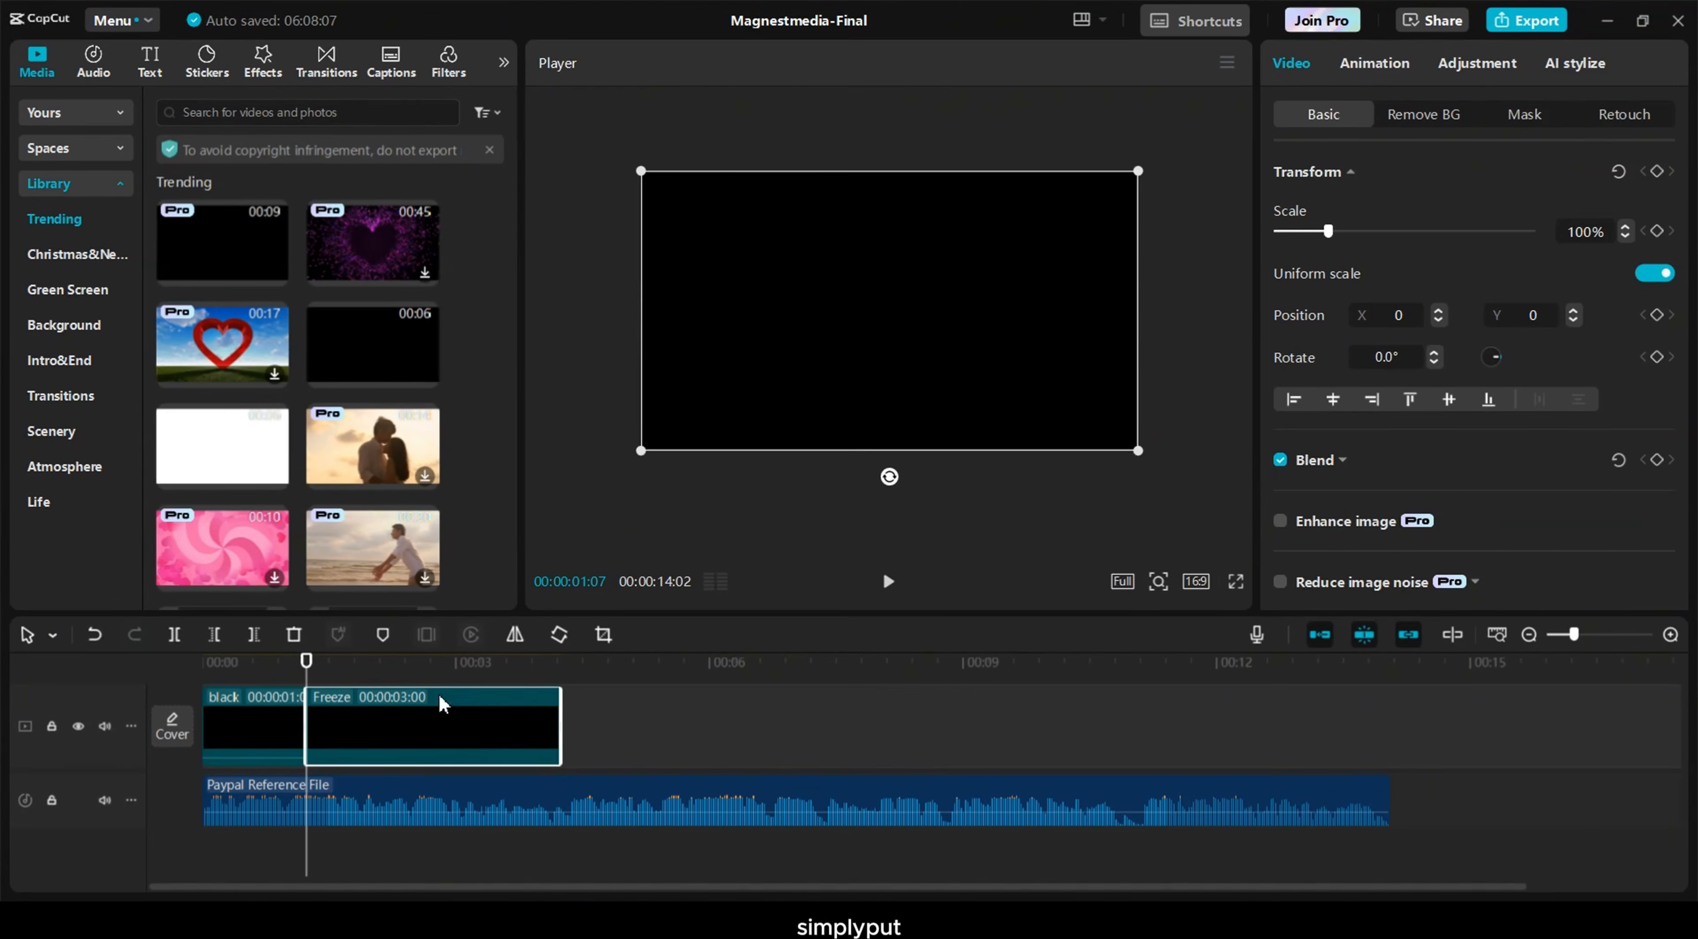
# Delete the leftover black segment before the freeze frame and extend the freeze frame to 00:00:14:02, matching the audio's end
pyautogui.moveTo(562, 725); pyautogui.dragTo(1389, 751)
pyautogui.click(242, 722)
pyautogui.press('Delete')
pyautogui.click(307, 727)
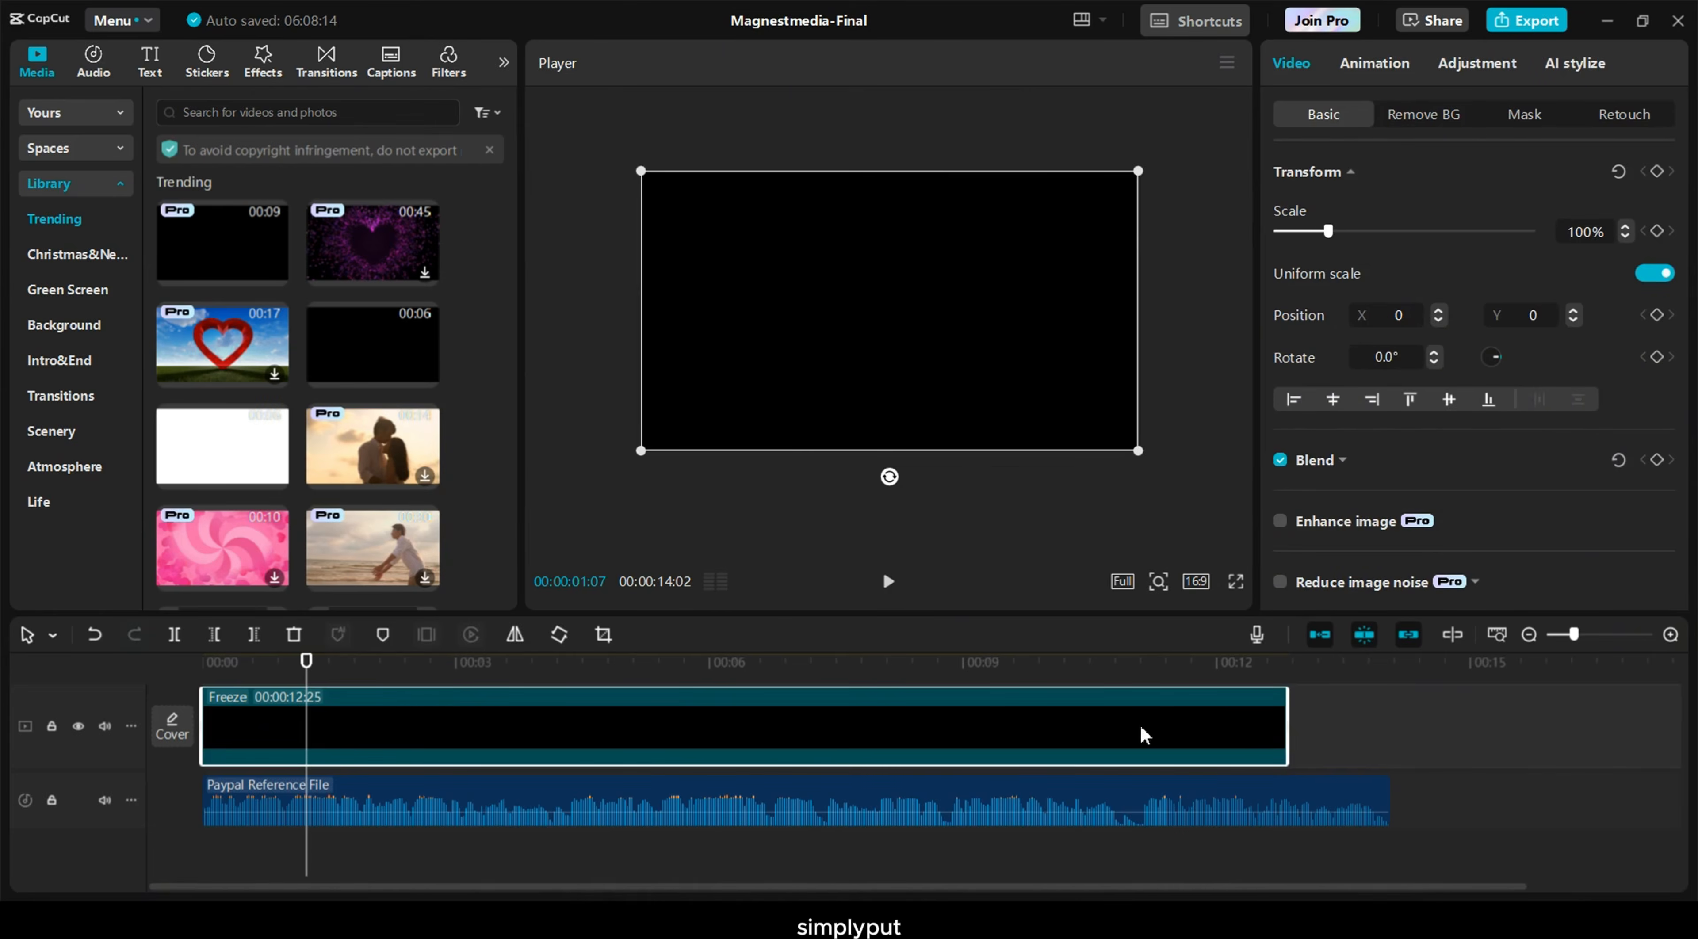
pyautogui.moveTo(1286, 731); pyautogui.dragTo(1391, 732)
# Add en.png from the imported media on a track above the freeze frame, starting at zero and lasting 00:00:06:13
pyautogui.click(57, 114)
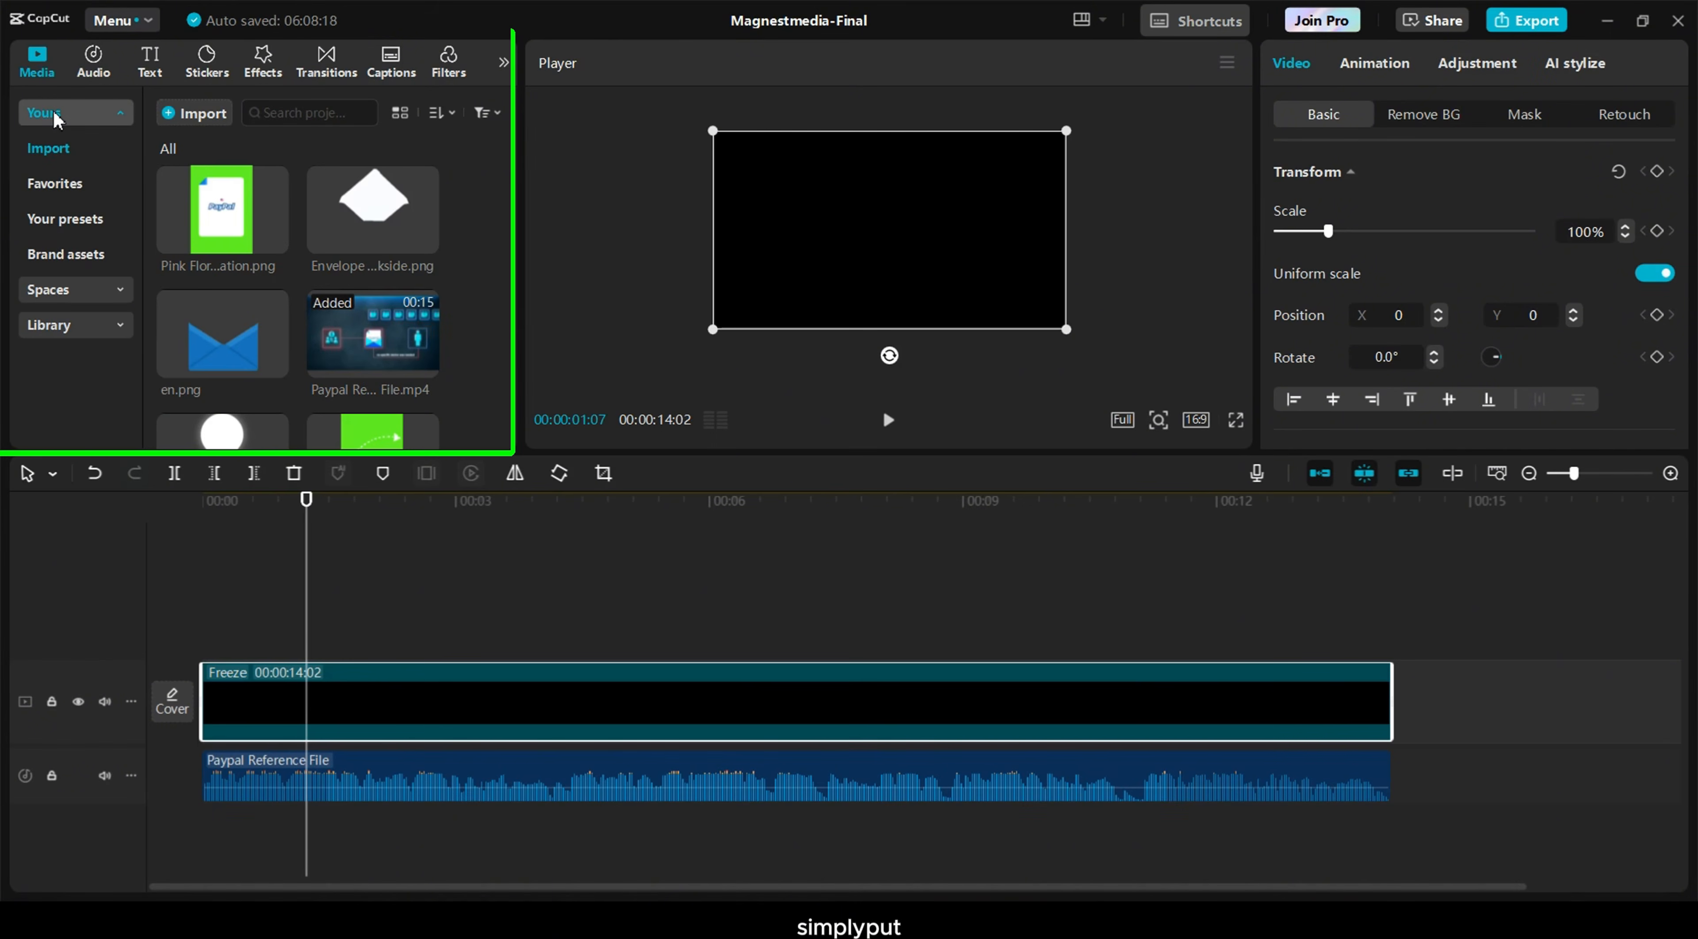
pyautogui.moveTo(257, 343); pyautogui.dragTo(277, 593)
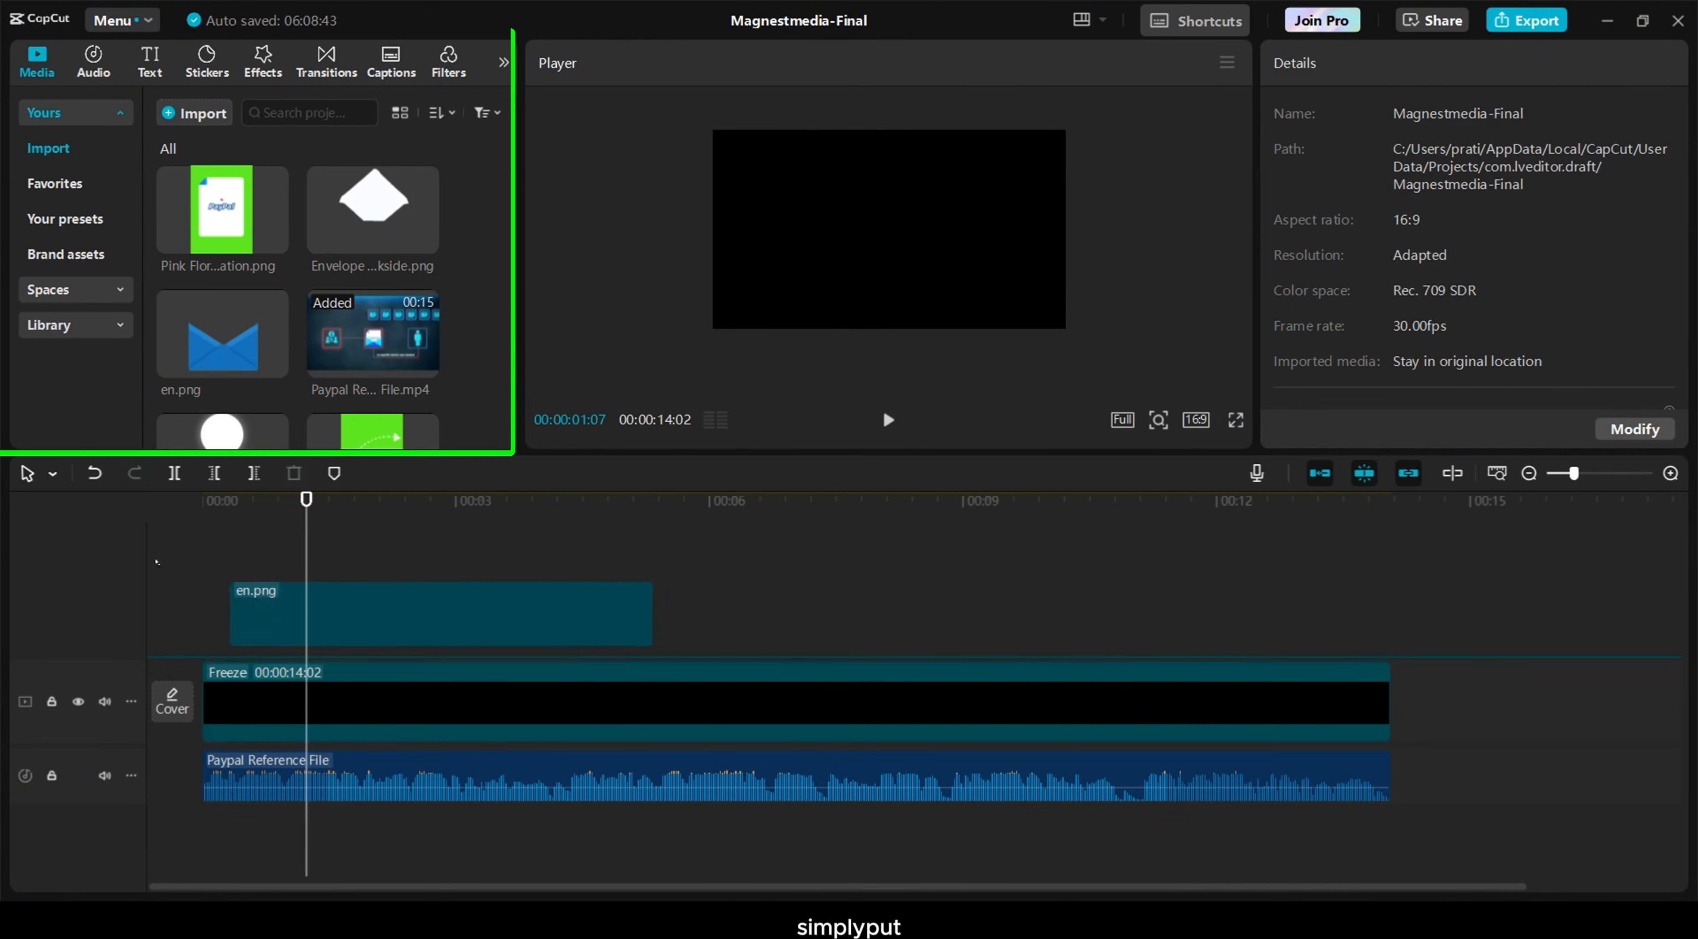
pyautogui.moveTo(157, 563); pyautogui.dragTo(160, 584)
pyautogui.moveTo(625, 613); pyautogui.dragTo(749, 612)
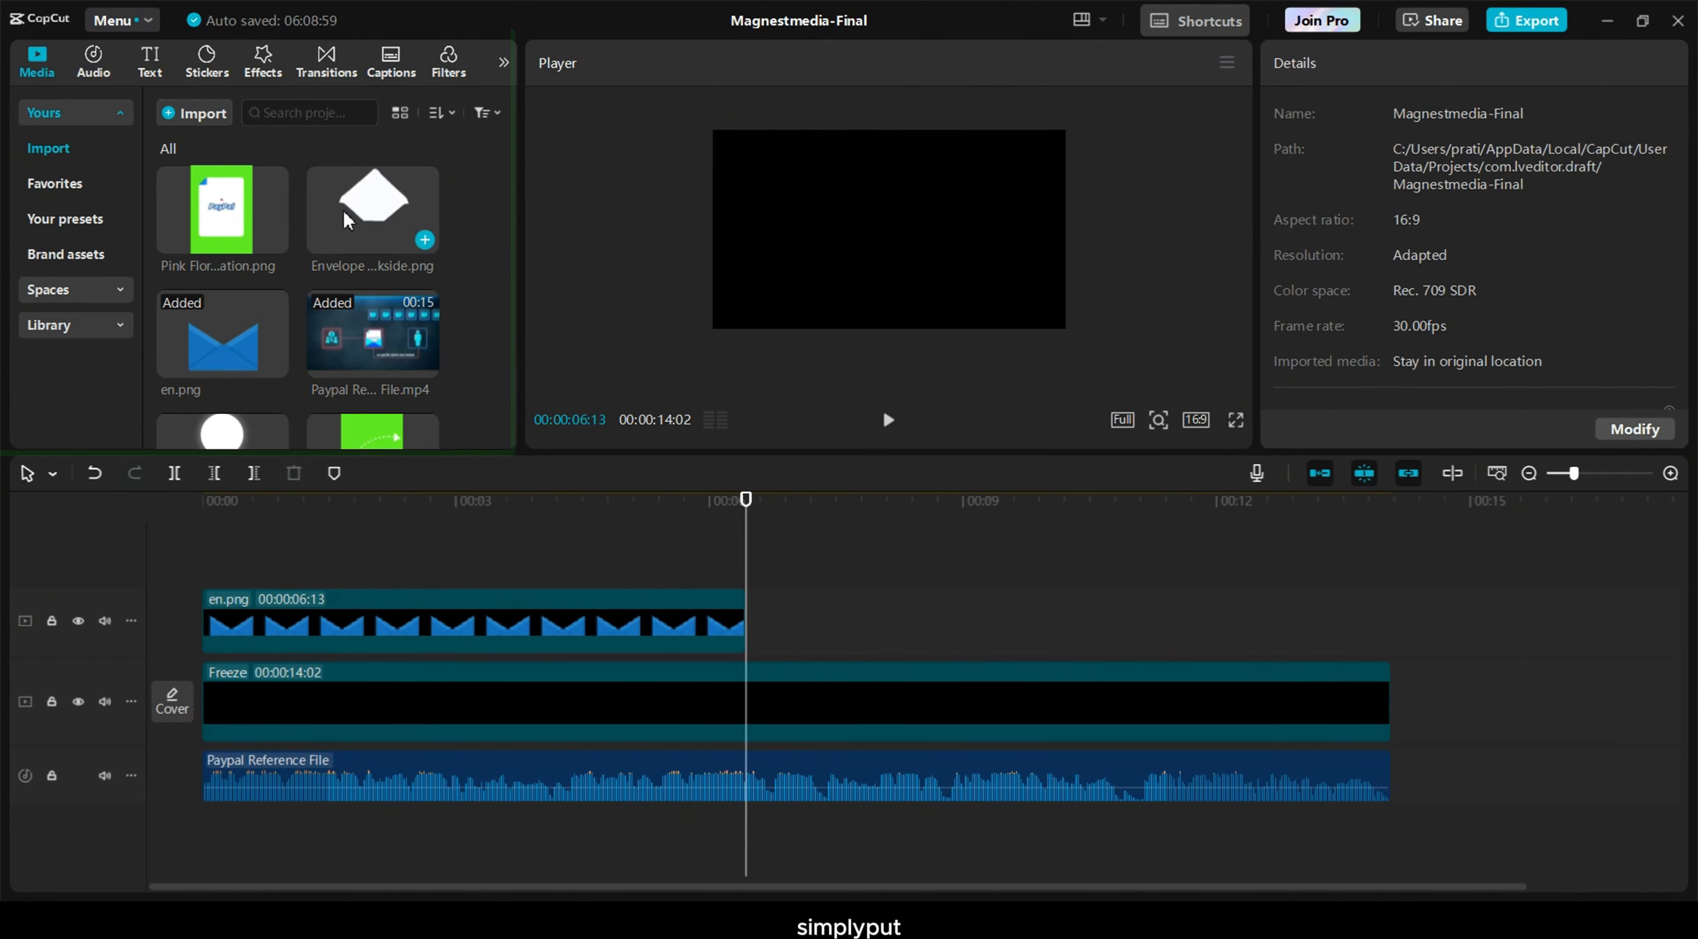
# Stack Envelope Backside.png and Pink Floral Wedding Invitation.png on tracks above en.png, each starting at zero and lasting 00:00:06:13
pyautogui.moveTo(344, 212); pyautogui.dragTo(159, 501)
pyautogui.moveTo(625, 622); pyautogui.dragTo(747, 625)
pyautogui.moveTo(217, 224); pyautogui.dragTo(160, 491)
pyautogui.click(219, 501)
pyautogui.moveTo(637, 611); pyautogui.dragTo(745, 614)
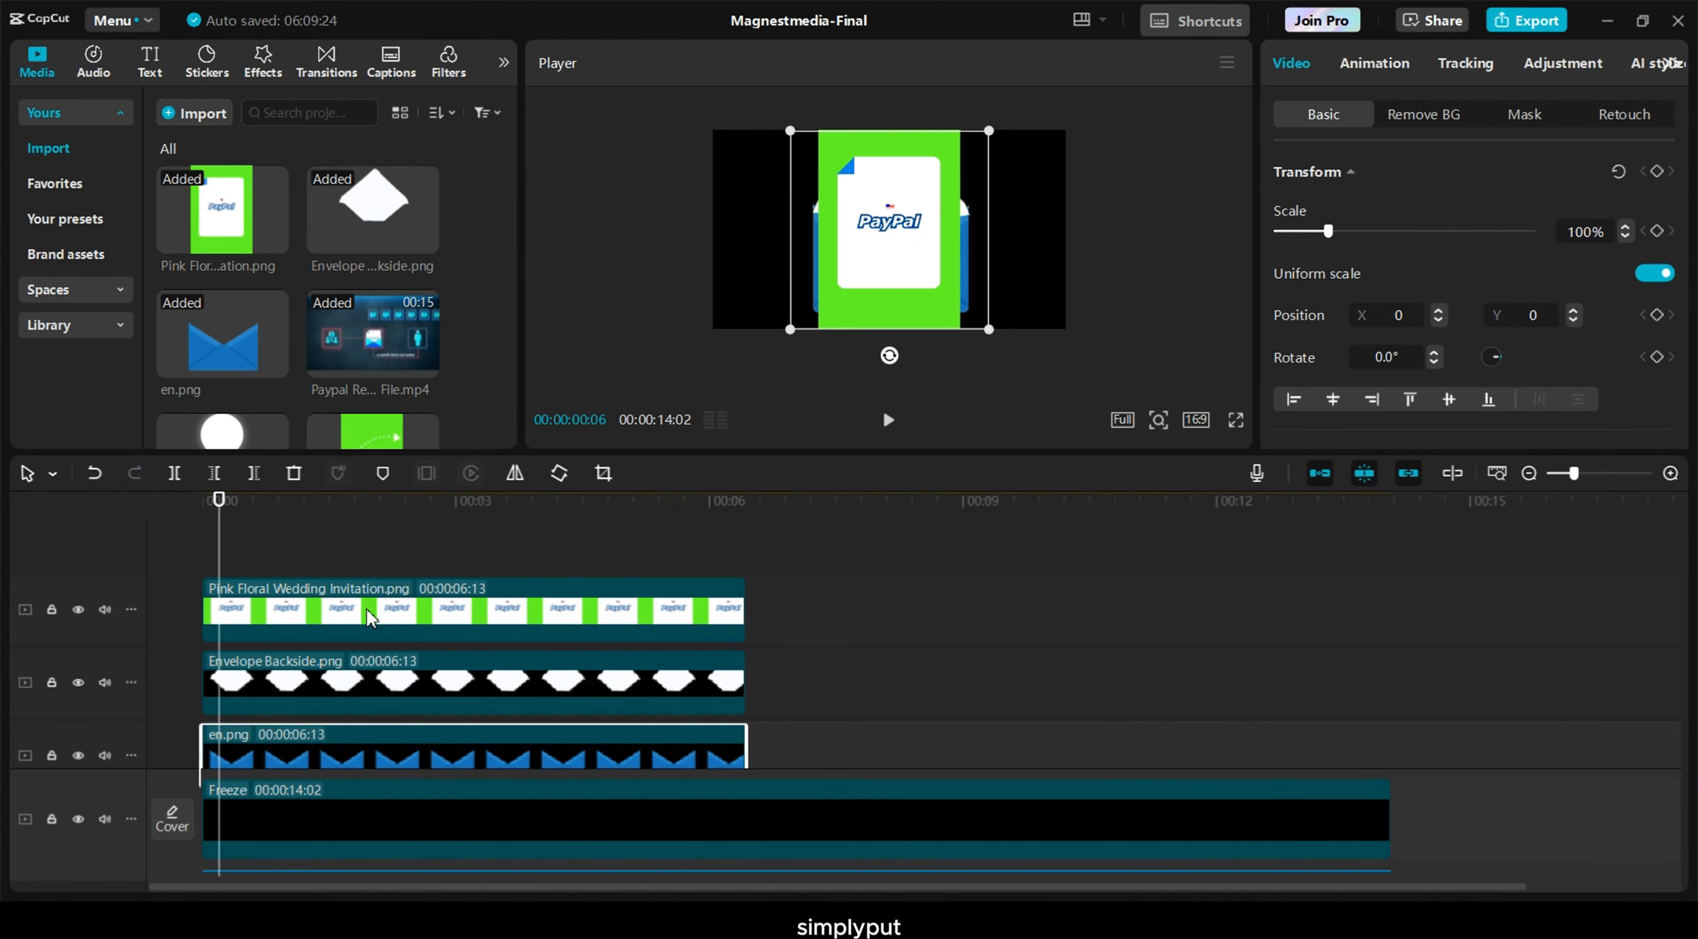
# Remove the invitation clip's green background with Chroma key and enlarge the invitation to about 132%
pyautogui.click(371, 617)
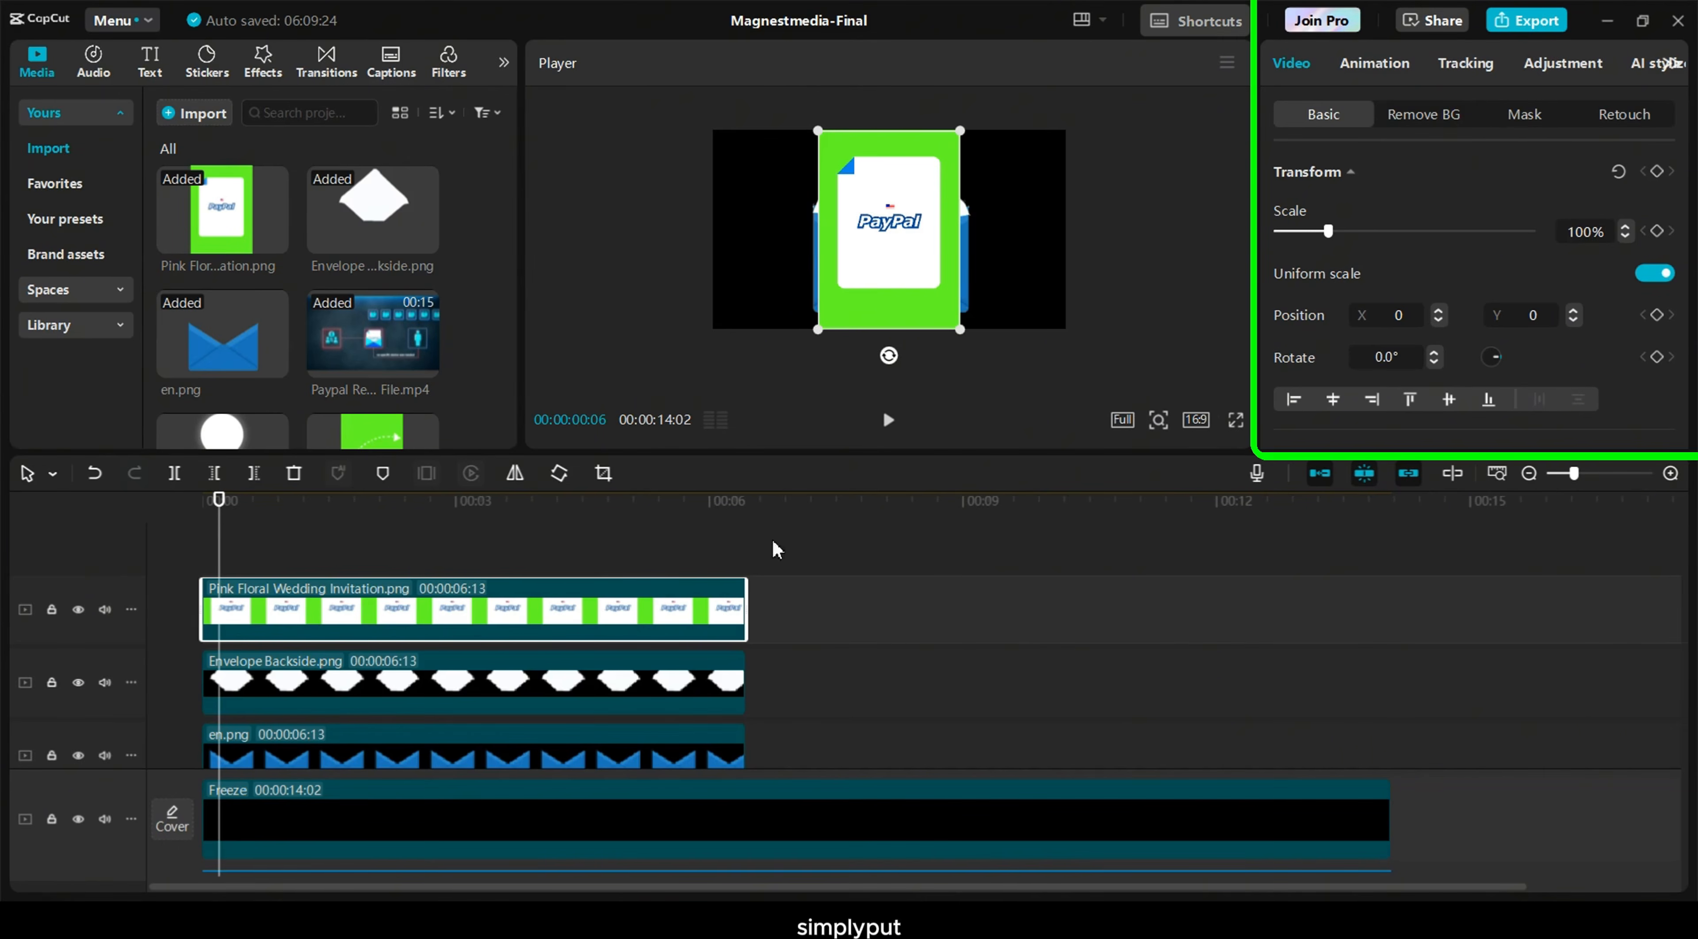
pyautogui.click(1394, 118)
pyautogui.click(1280, 276)
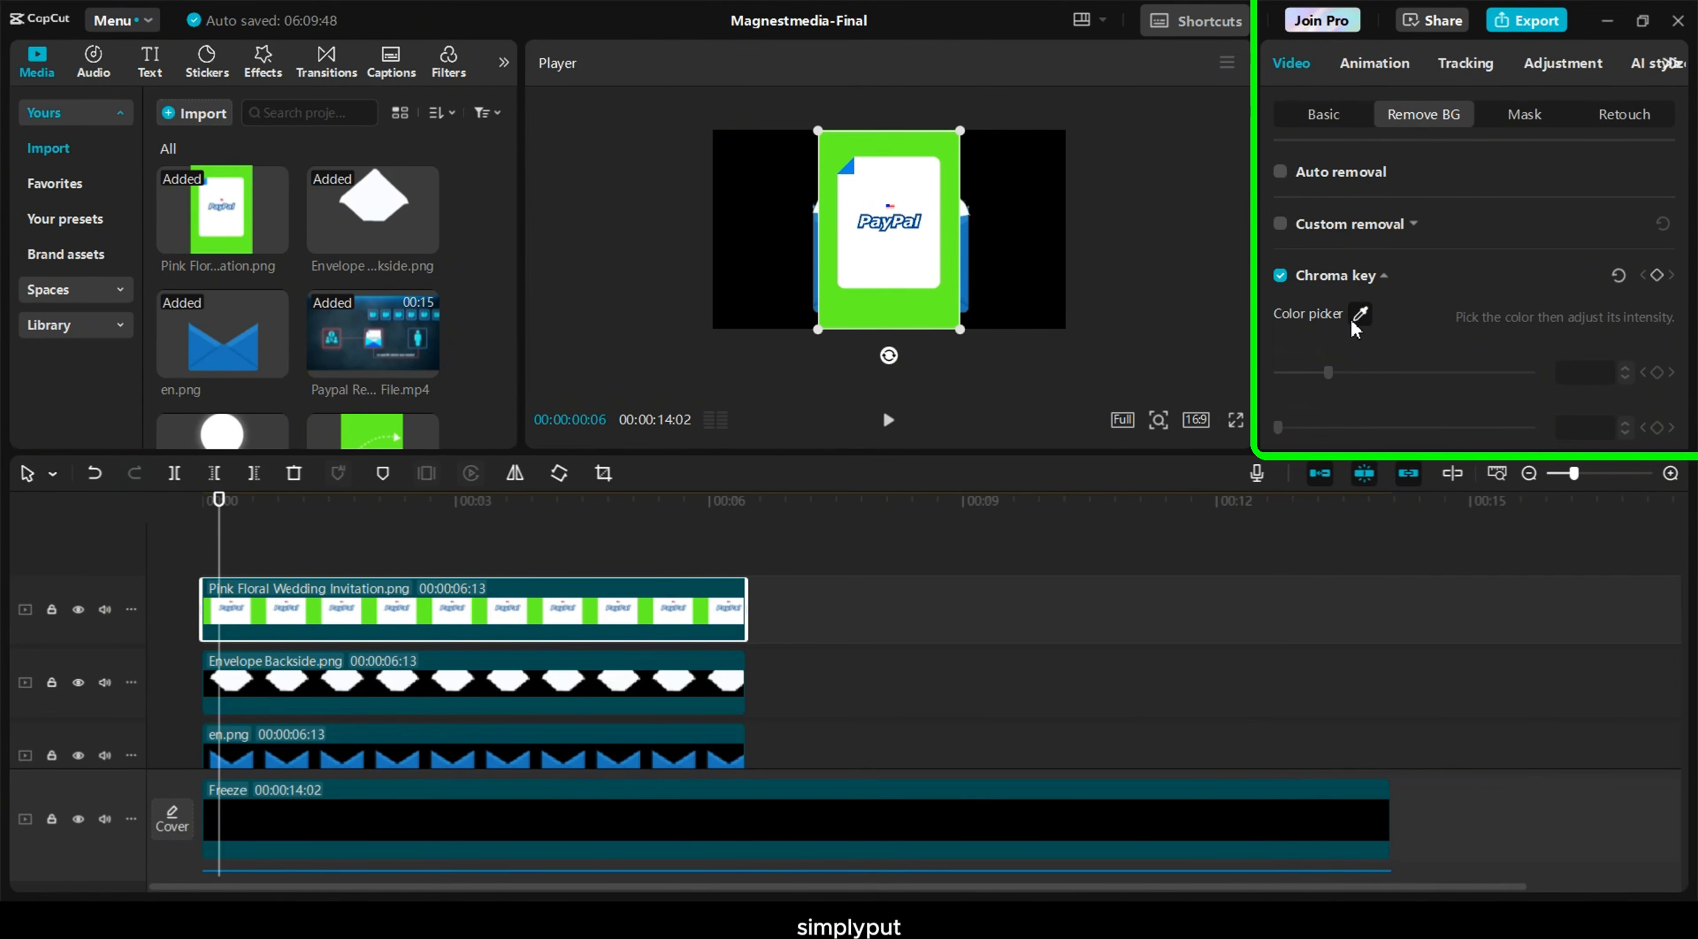
pyautogui.click(912, 301)
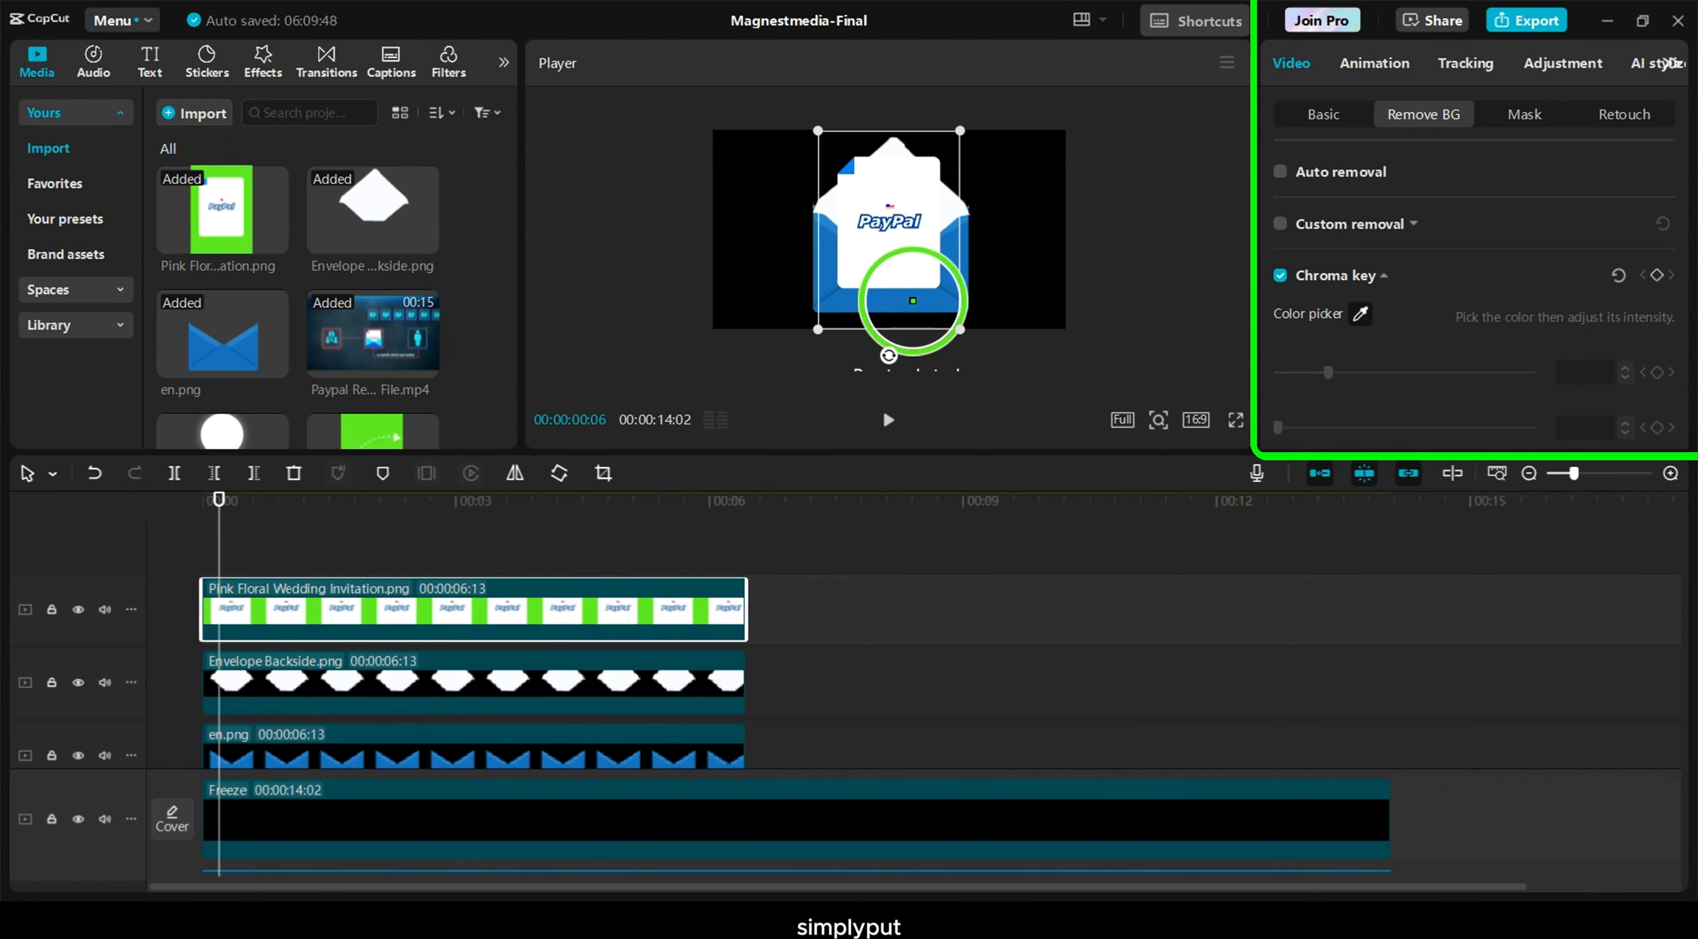
pyautogui.click(912, 301)
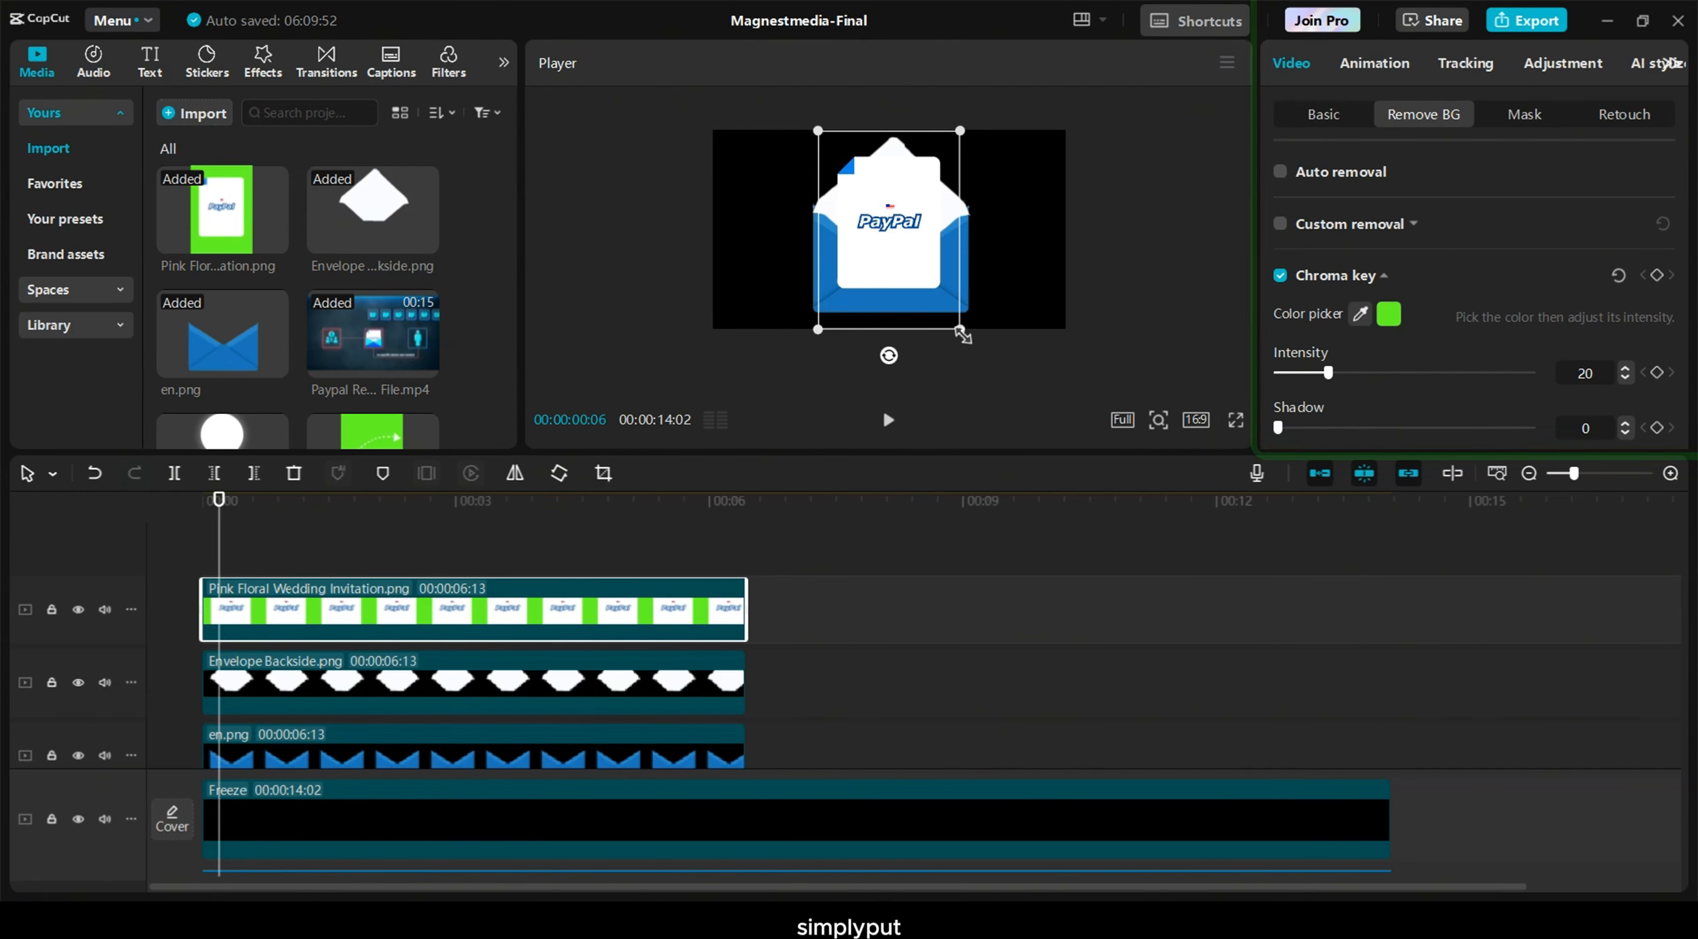
pyautogui.moveTo(960, 329); pyautogui.dragTo(1019, 365)
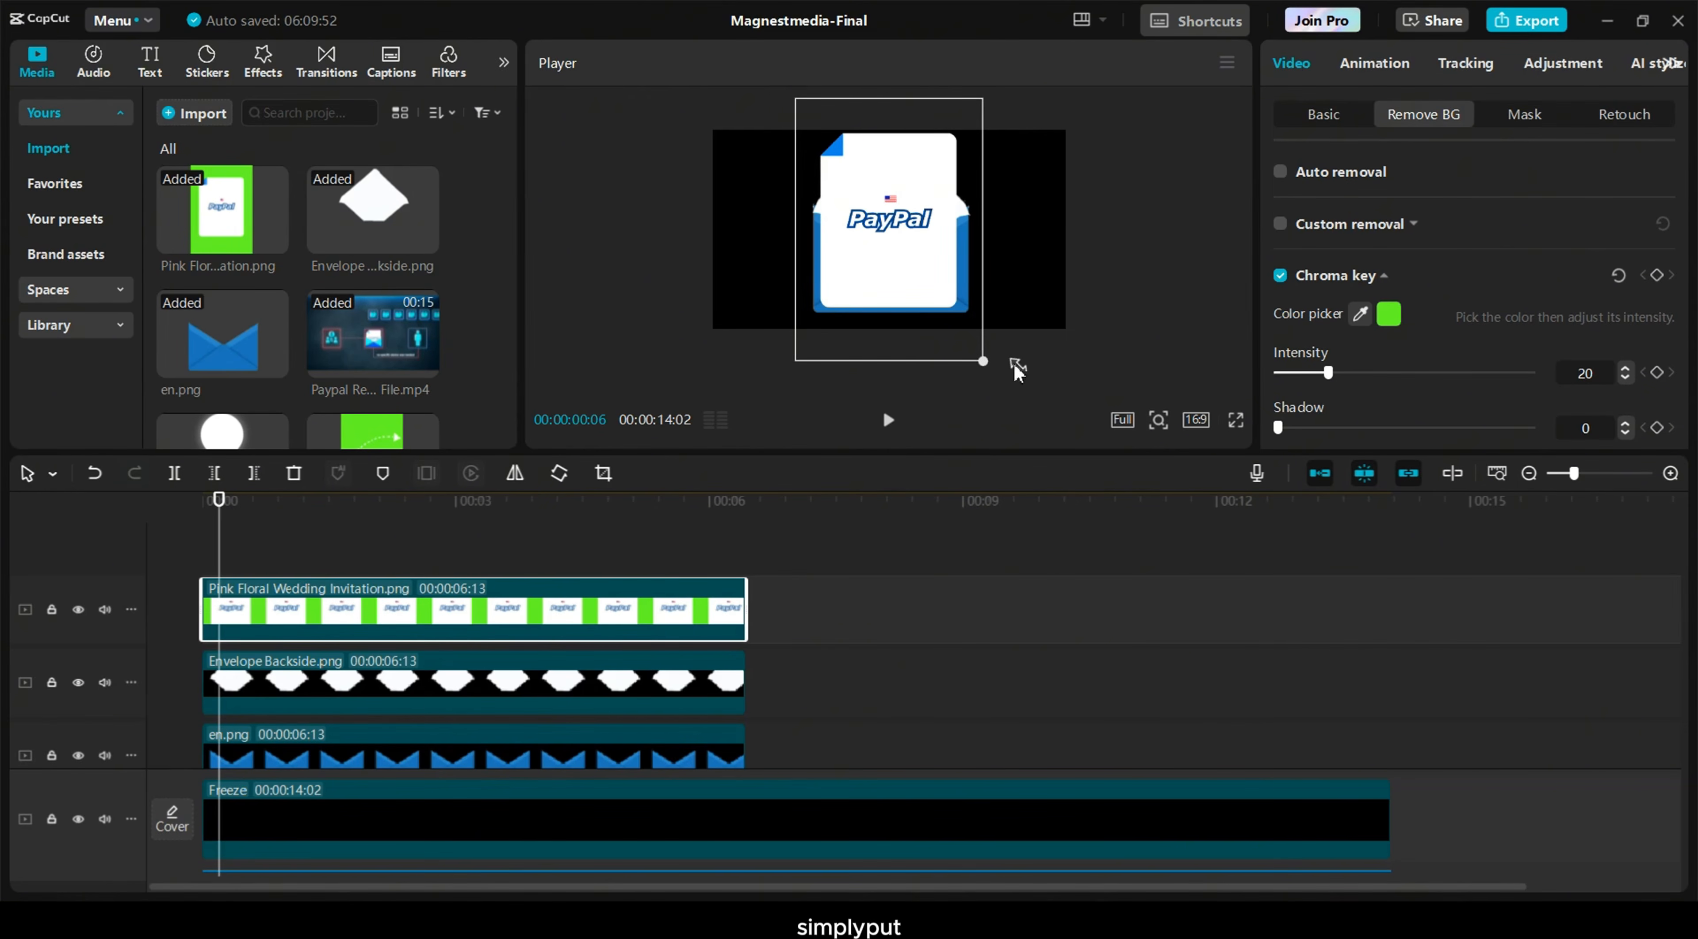
# Set the en.png clip to layer 3 so the envelope front covers the invitation
pyautogui.click(419, 760)
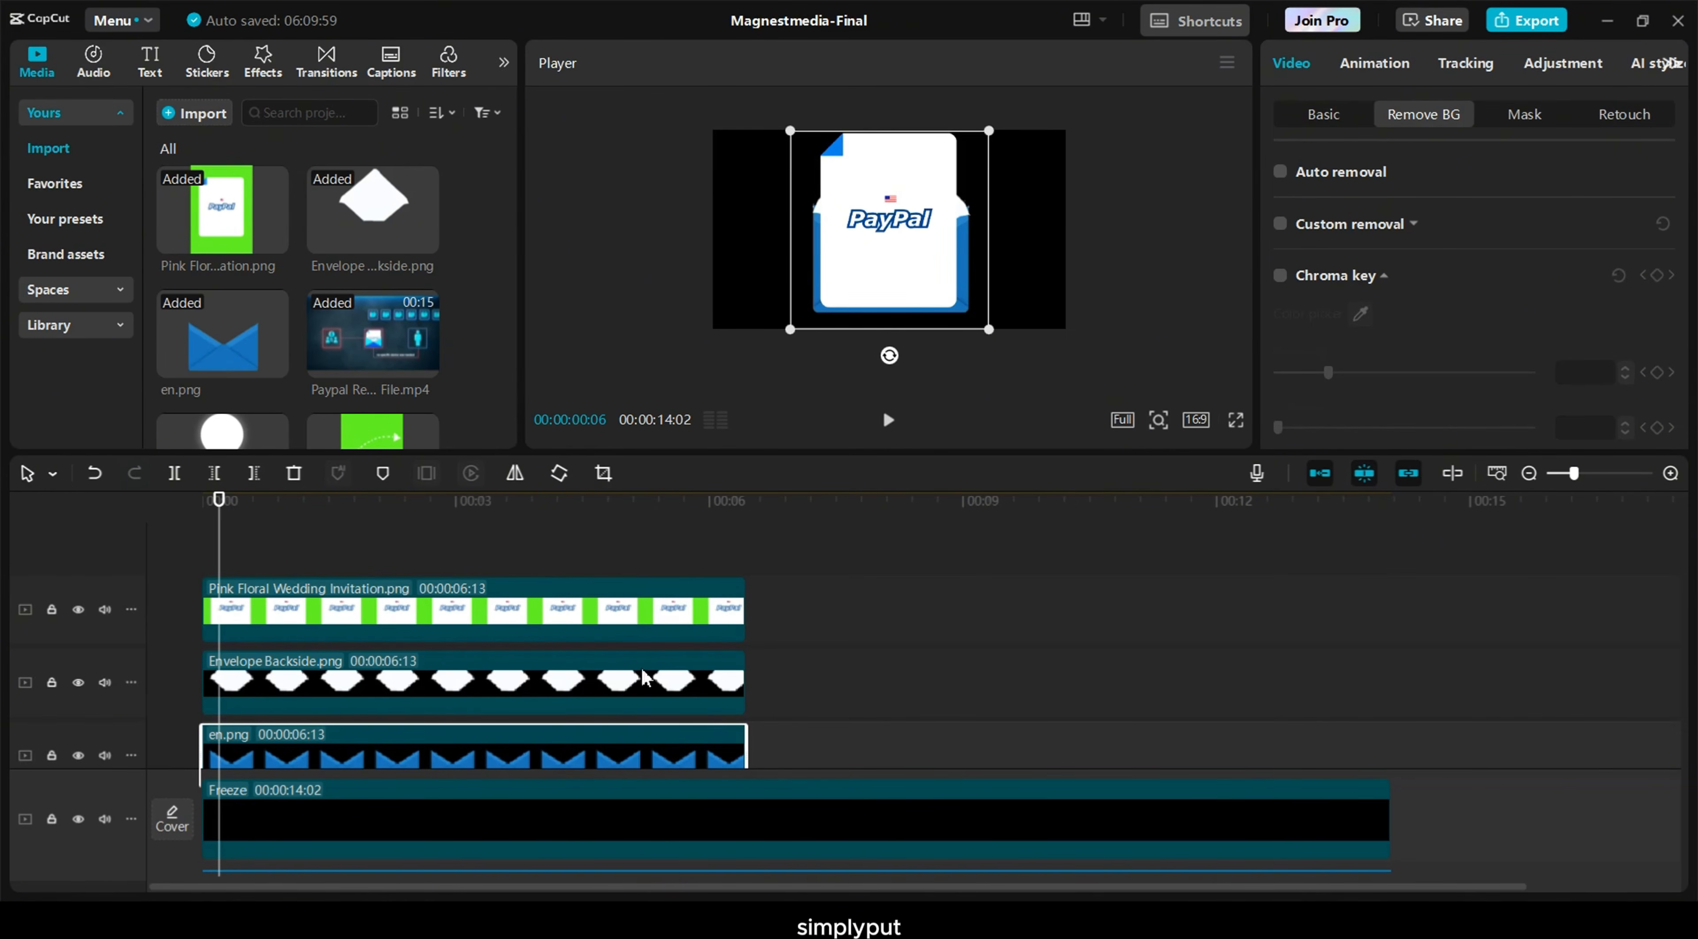
pyautogui.click(1322, 114)
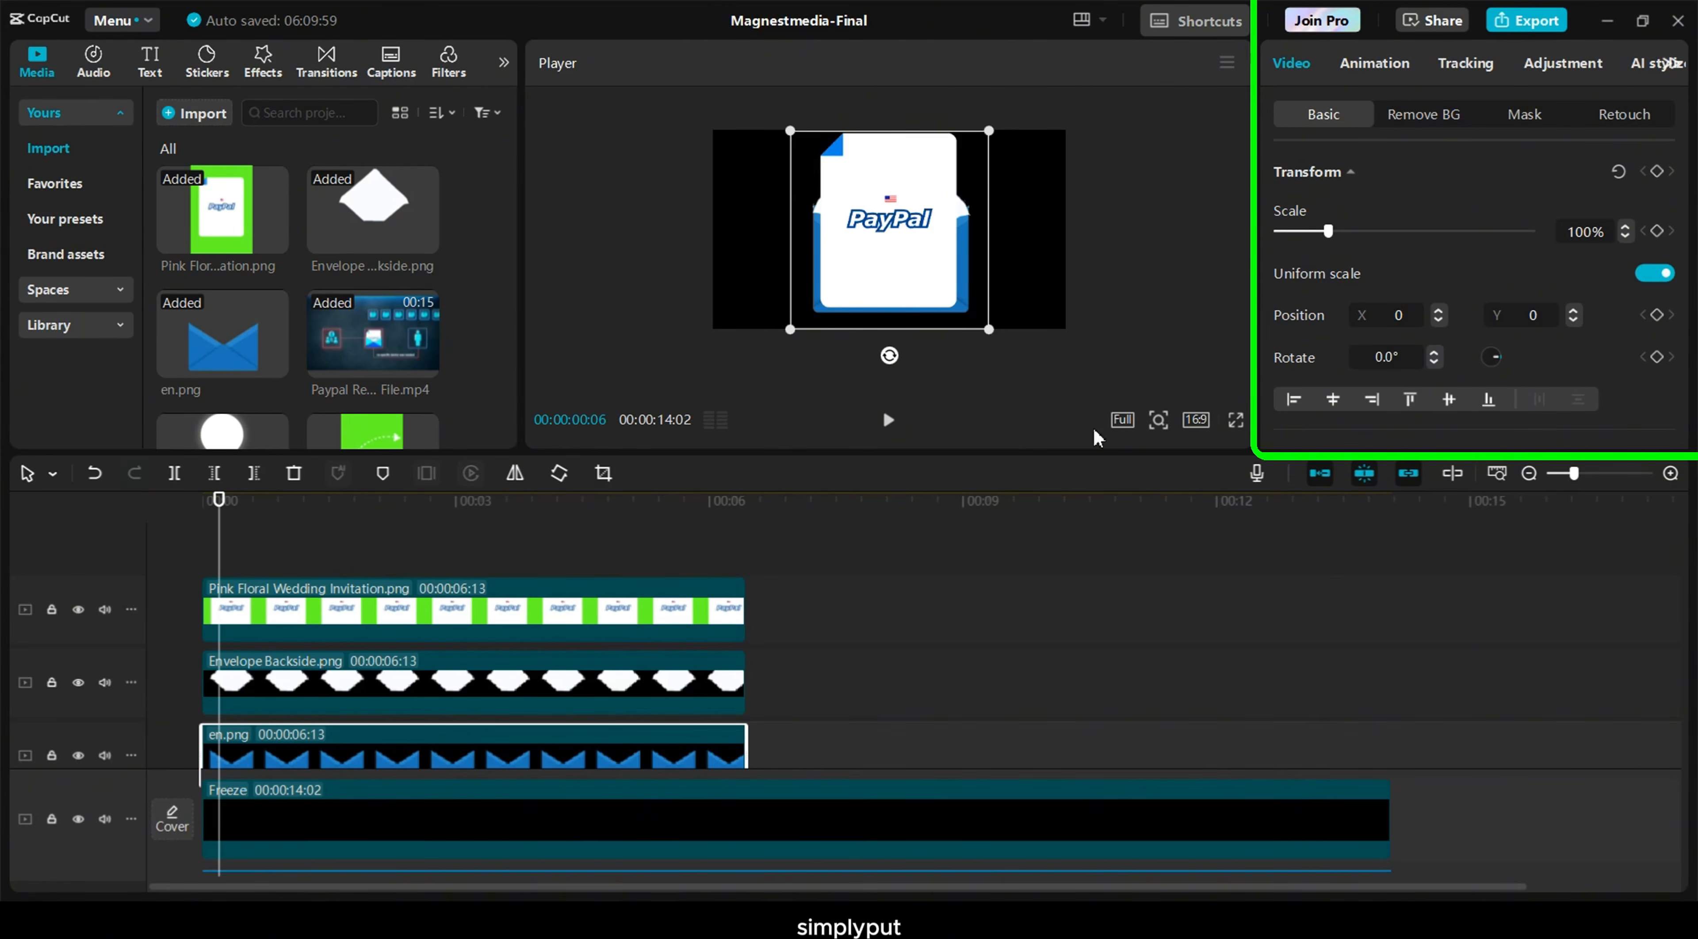
pyautogui.scroll(-10, 1462, 312)
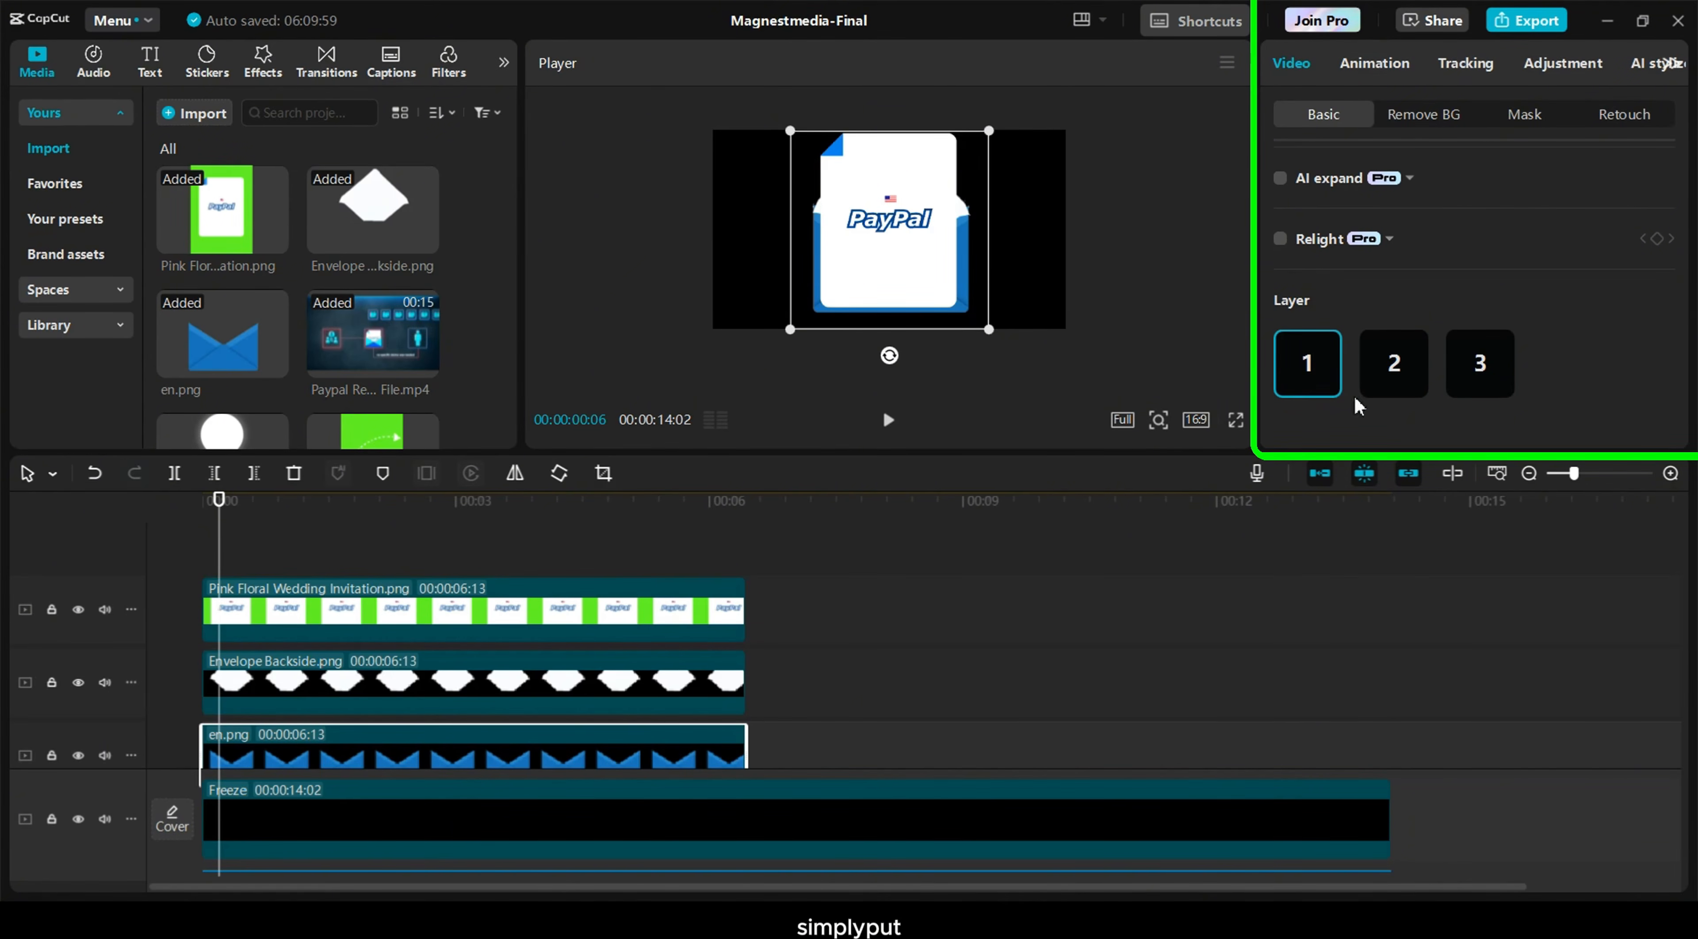
pyautogui.click(1480, 373)
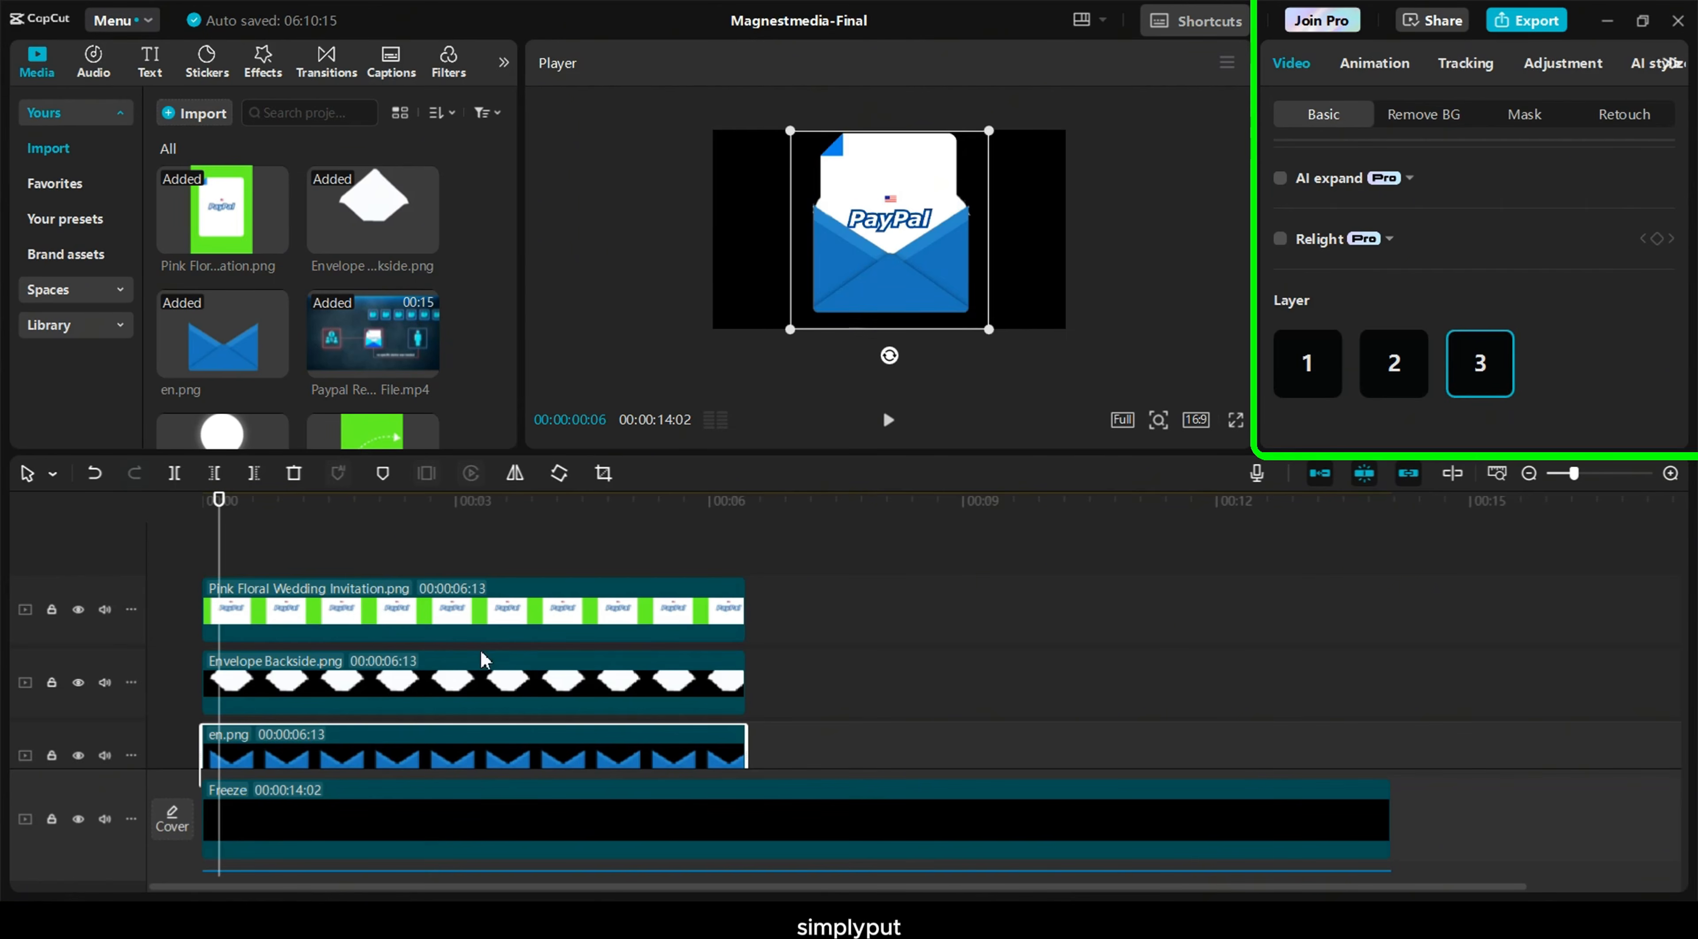
# Scale the Envelope Backside clip to 99% with the invitation clip temporarily deactivated, and reactivate the invitation
pyautogui.click(409, 635)
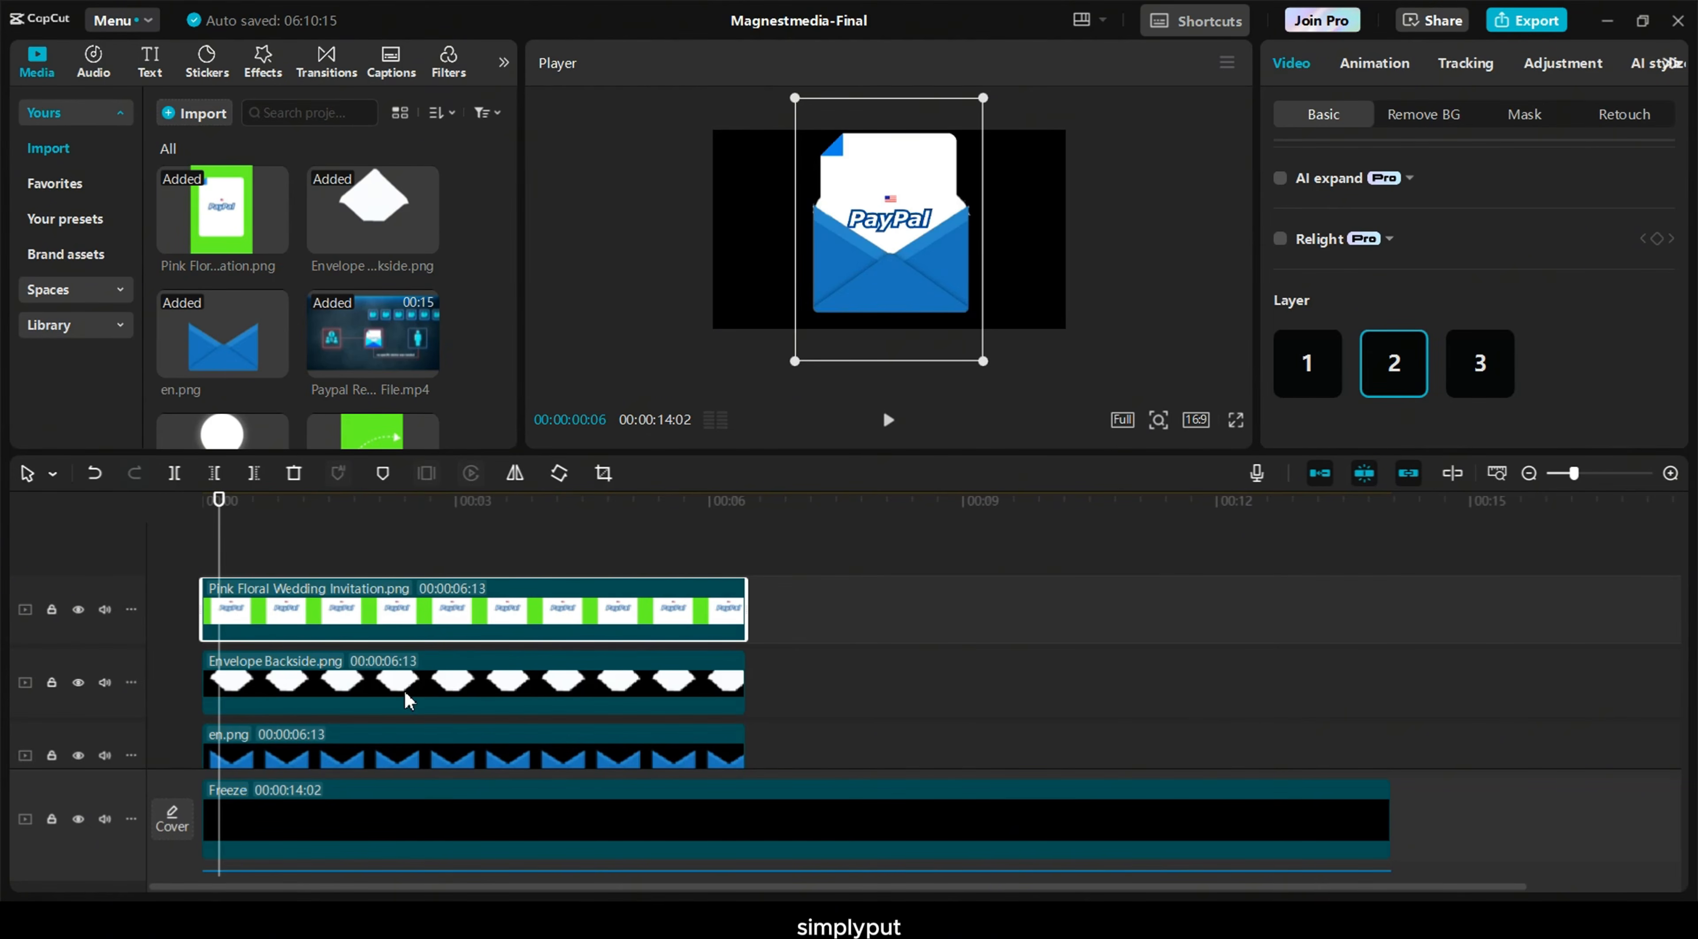
pyautogui.press('v')
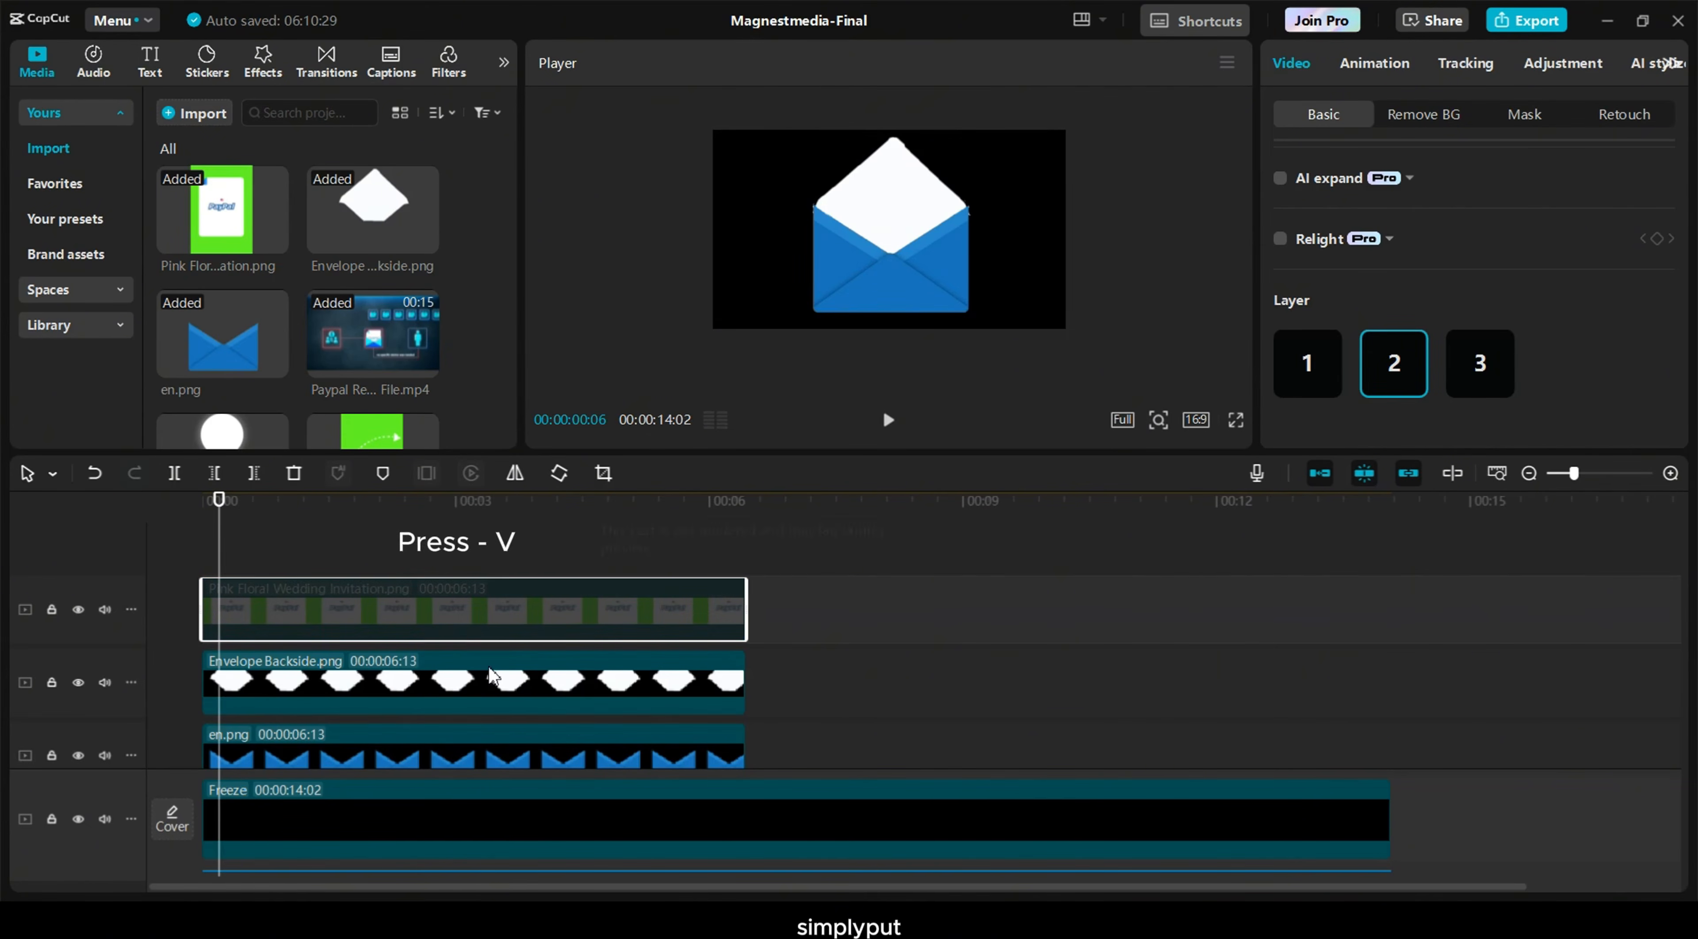
pyautogui.click(464, 689)
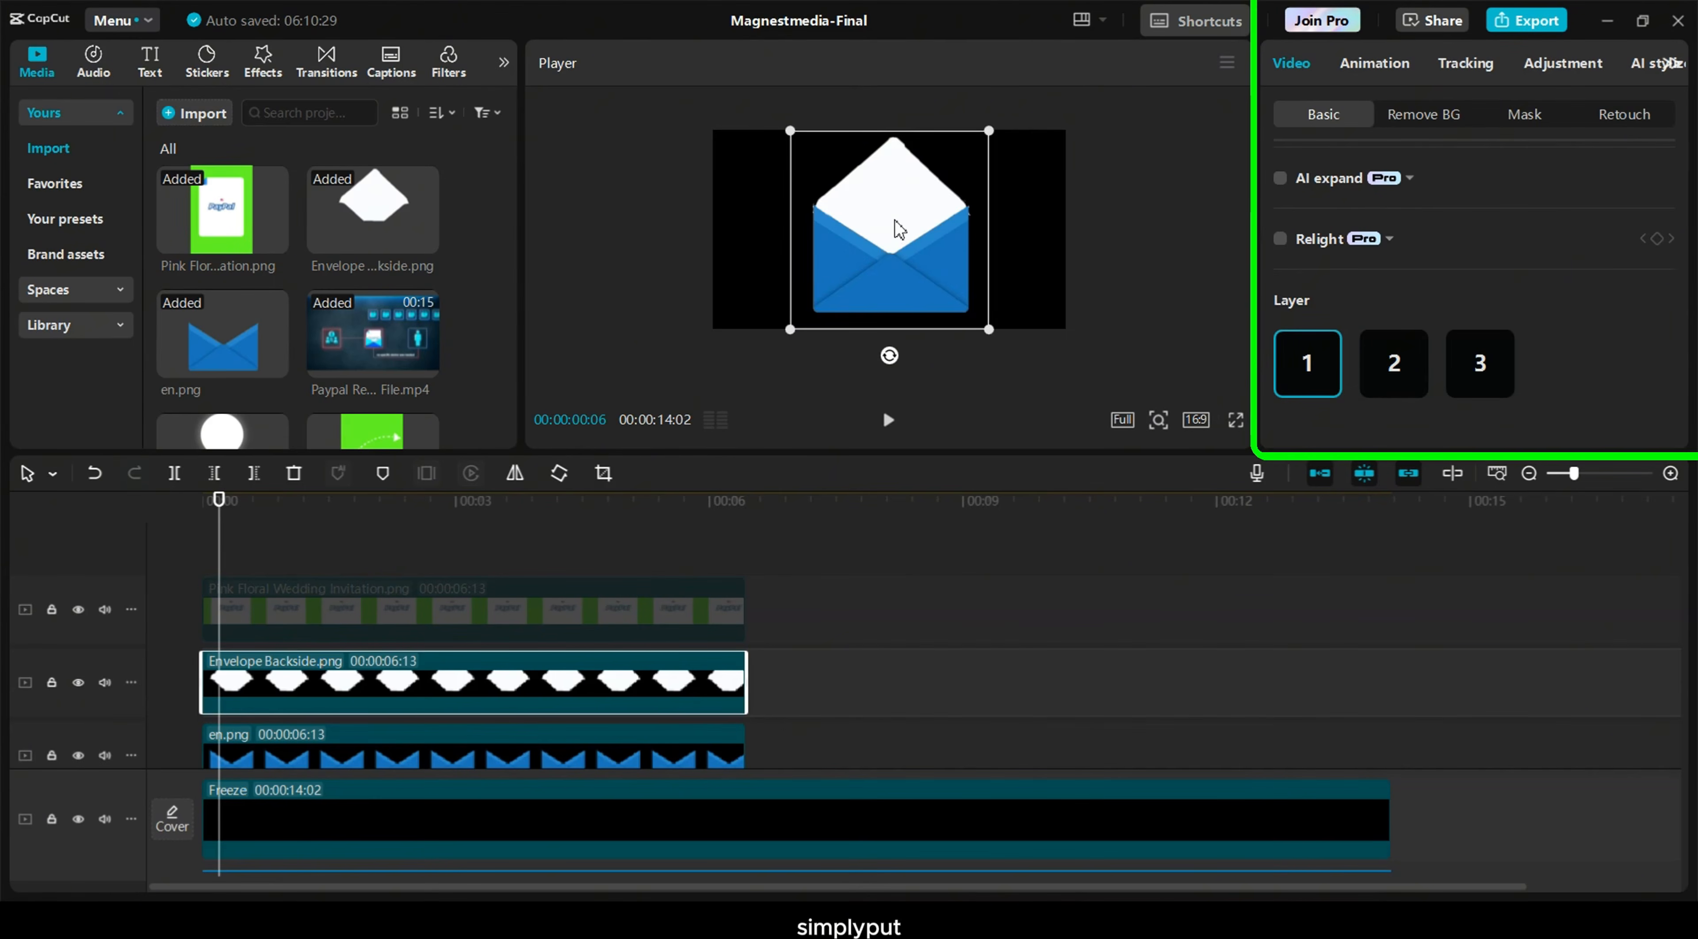
pyautogui.scroll(3, 912, 227)
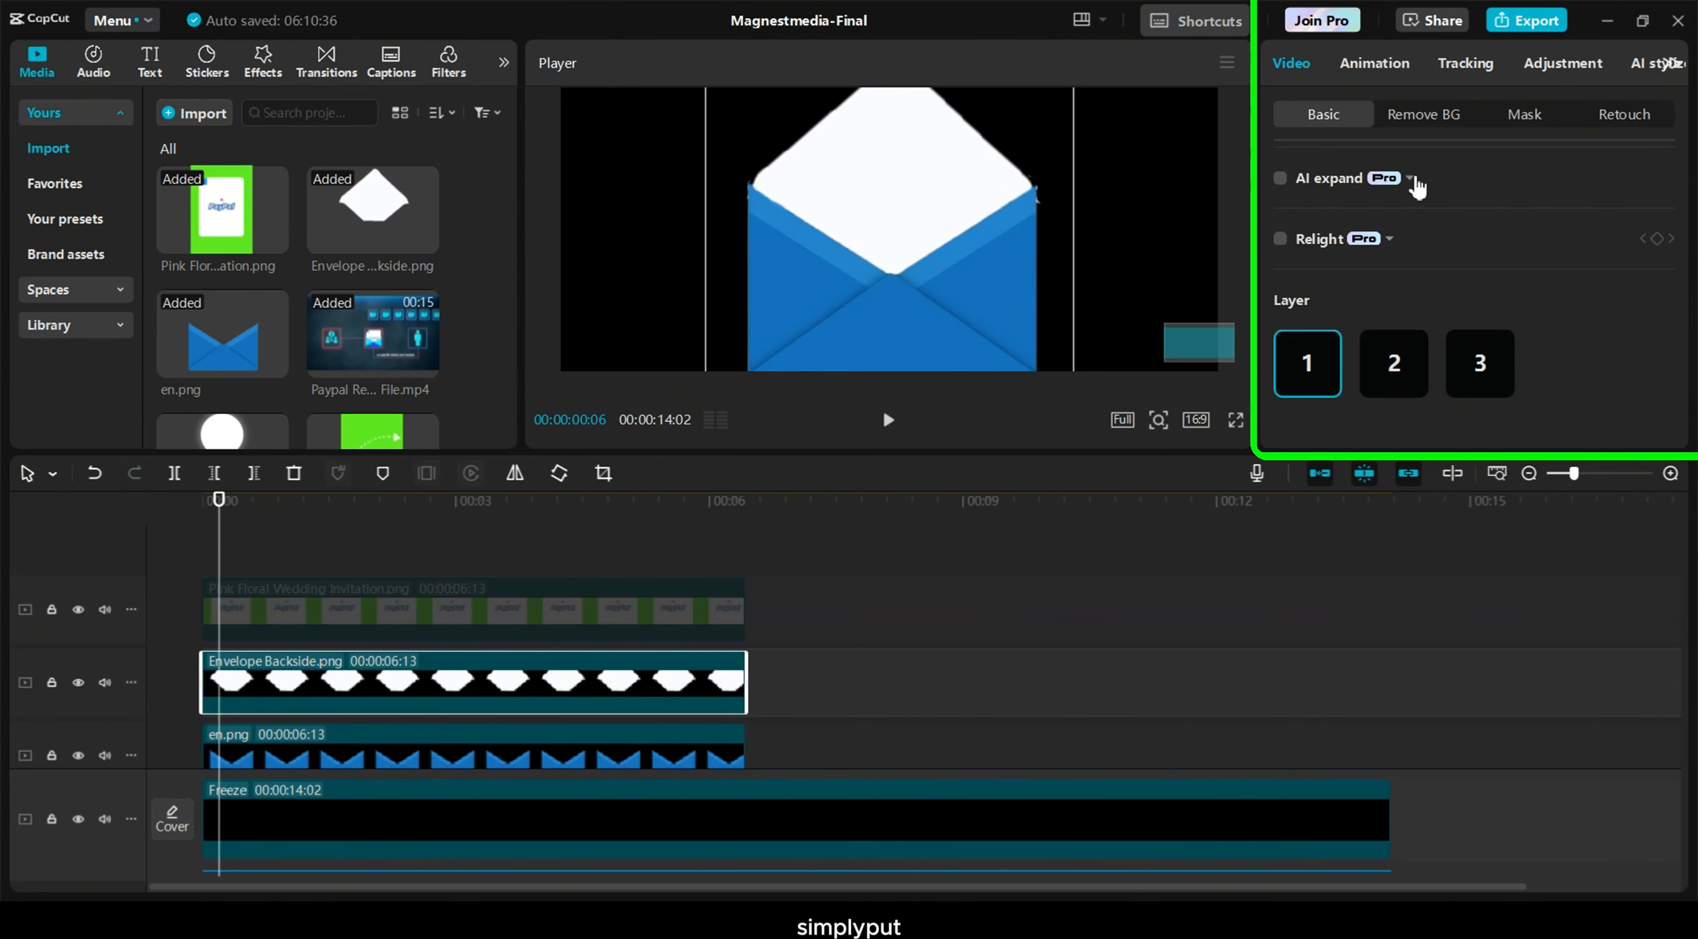
pyautogui.scroll(3, 1417, 188)
pyautogui.click(1625, 236)
pyautogui.click(1626, 236)
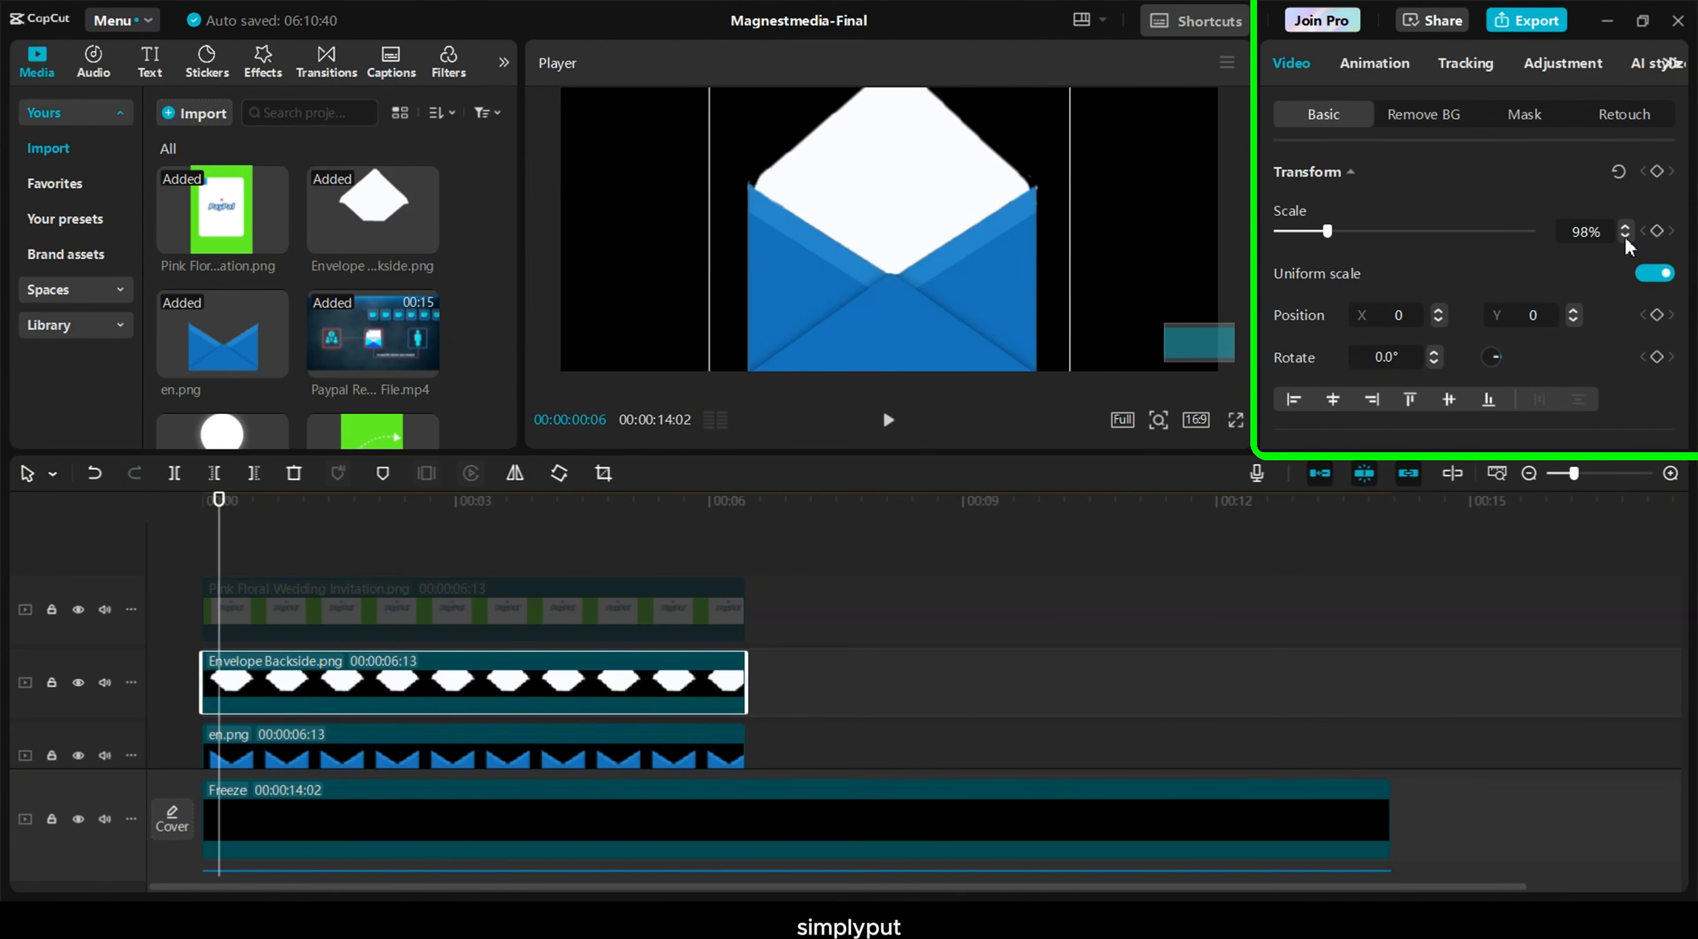
pyautogui.moveTo(945, 207); pyautogui.dragTo(950, 202)
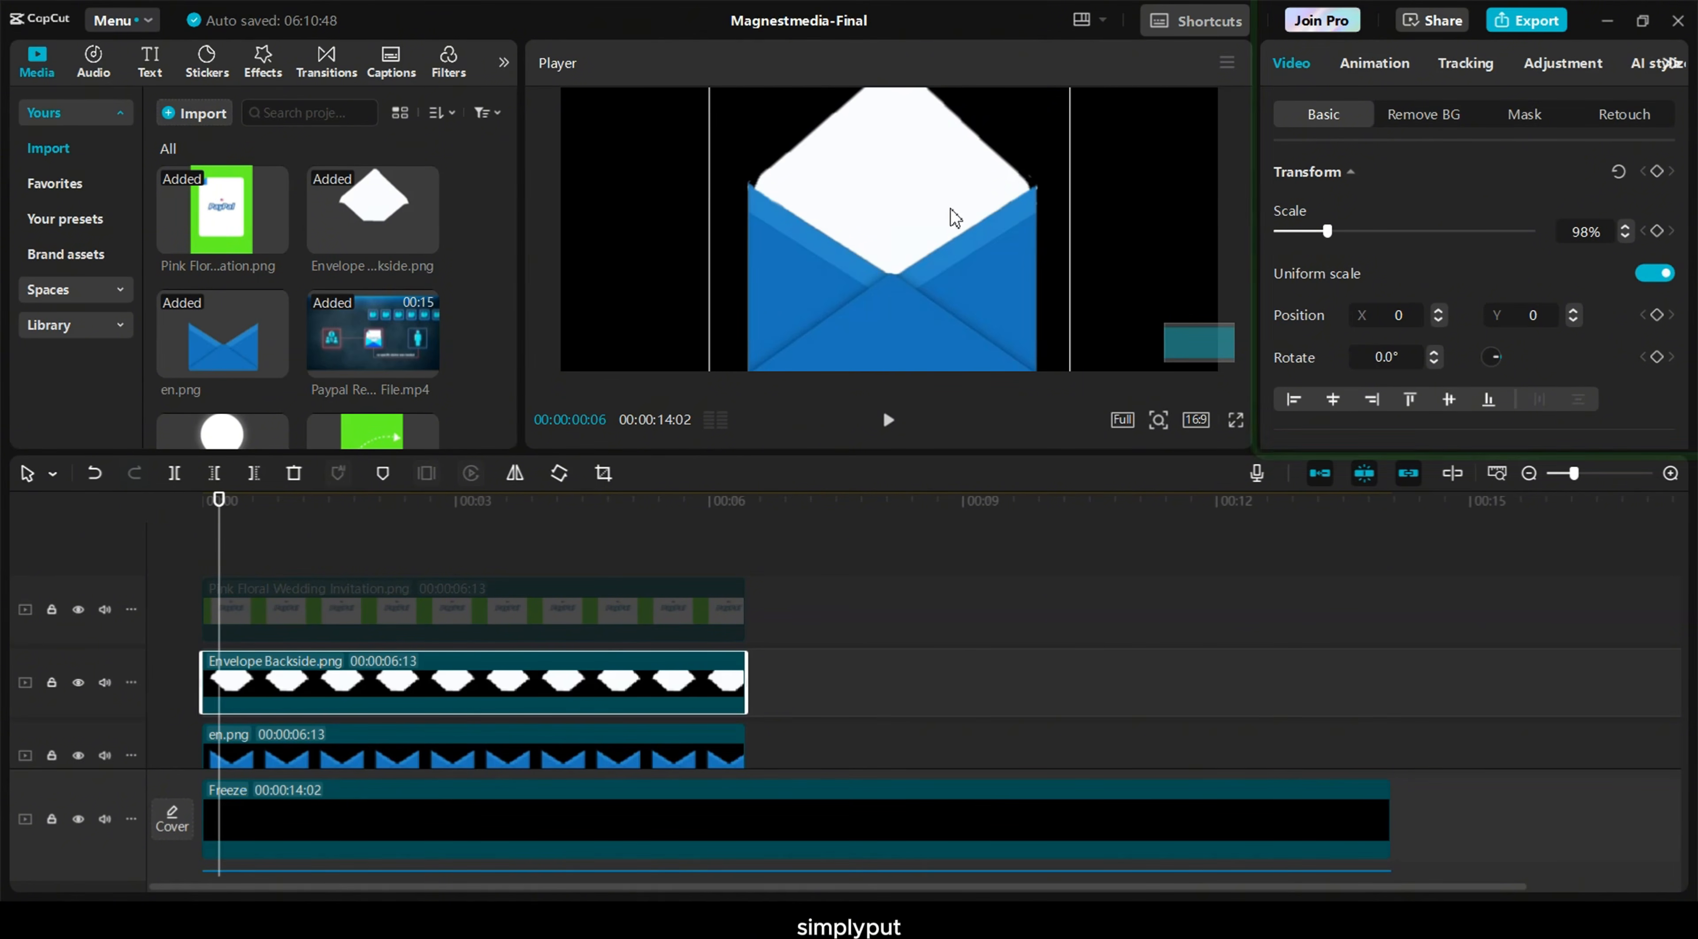
pyautogui.scroll(-3, 954, 222)
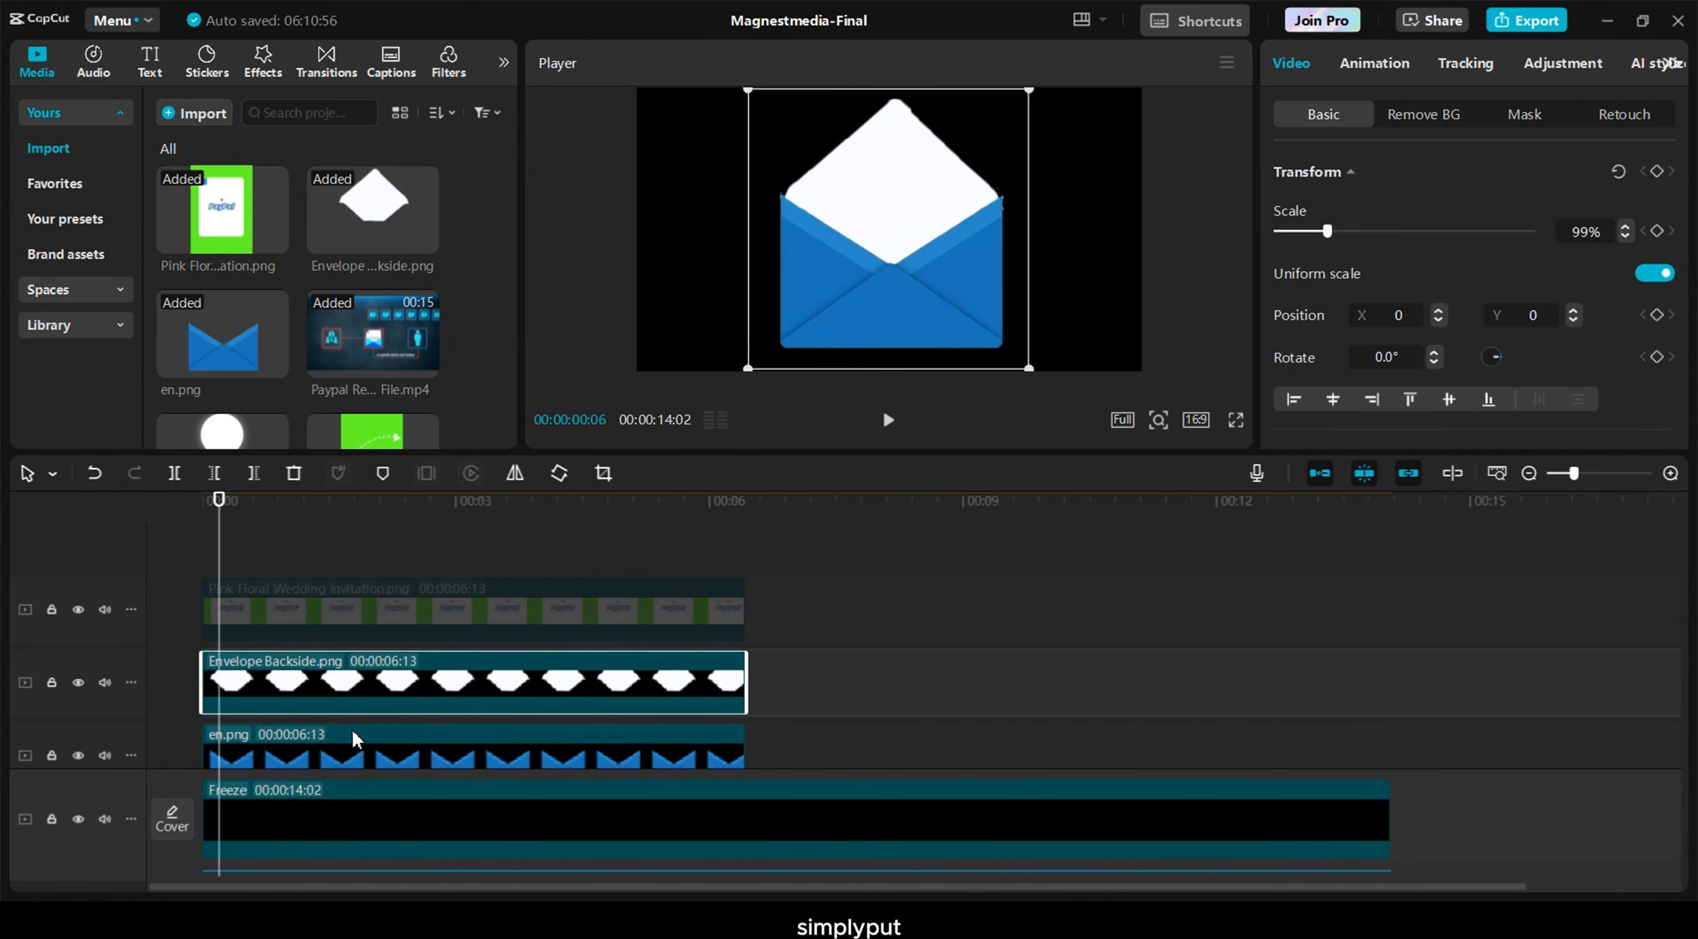
pyautogui.click(433, 625)
pyautogui.press('v')
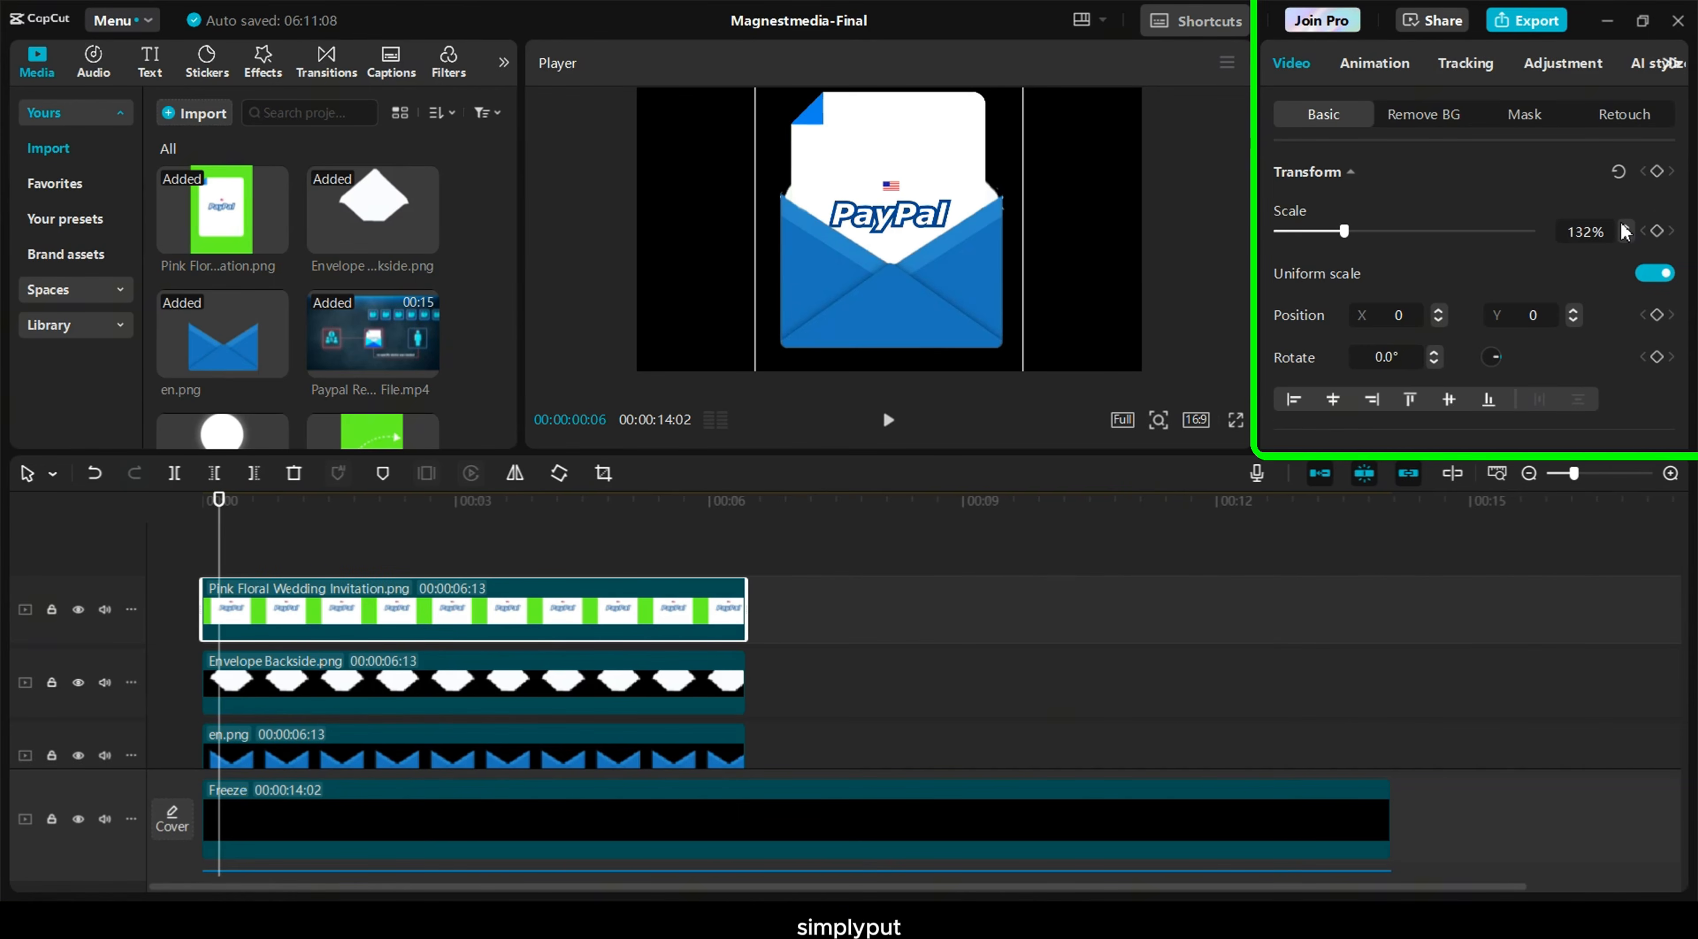
# Apply the Slide Up entrance animation to the Envelope Backside clip and deactivate the Paypal Reference File audio clip
pyautogui.click(587, 675)
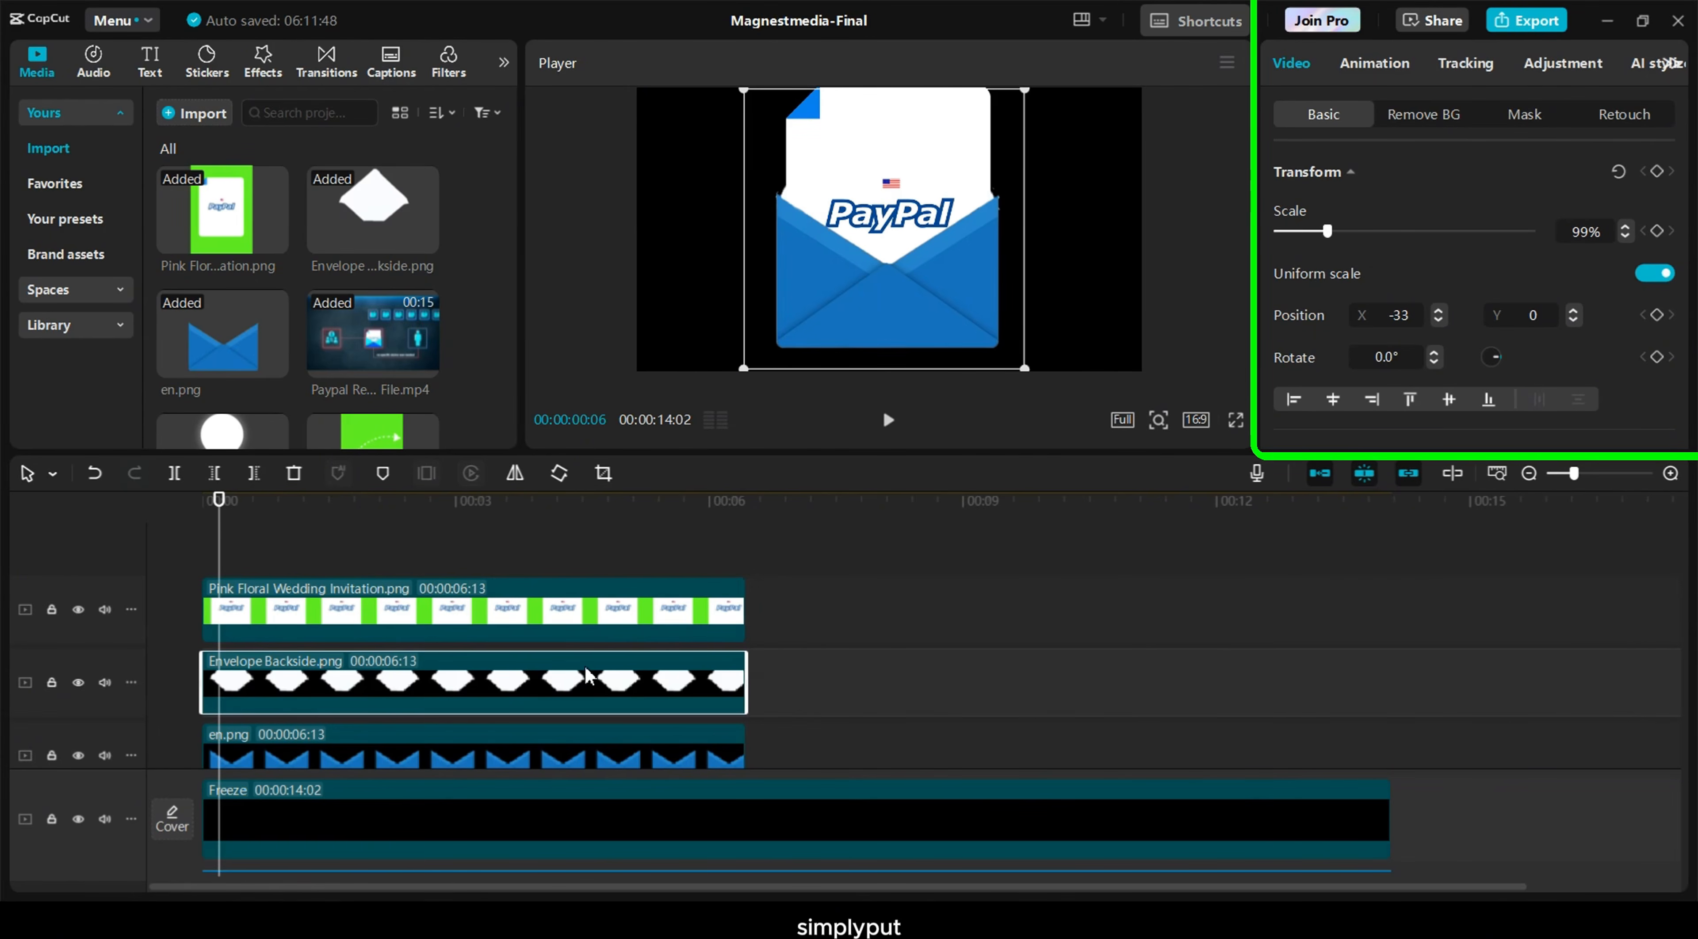
pyautogui.click(1383, 64)
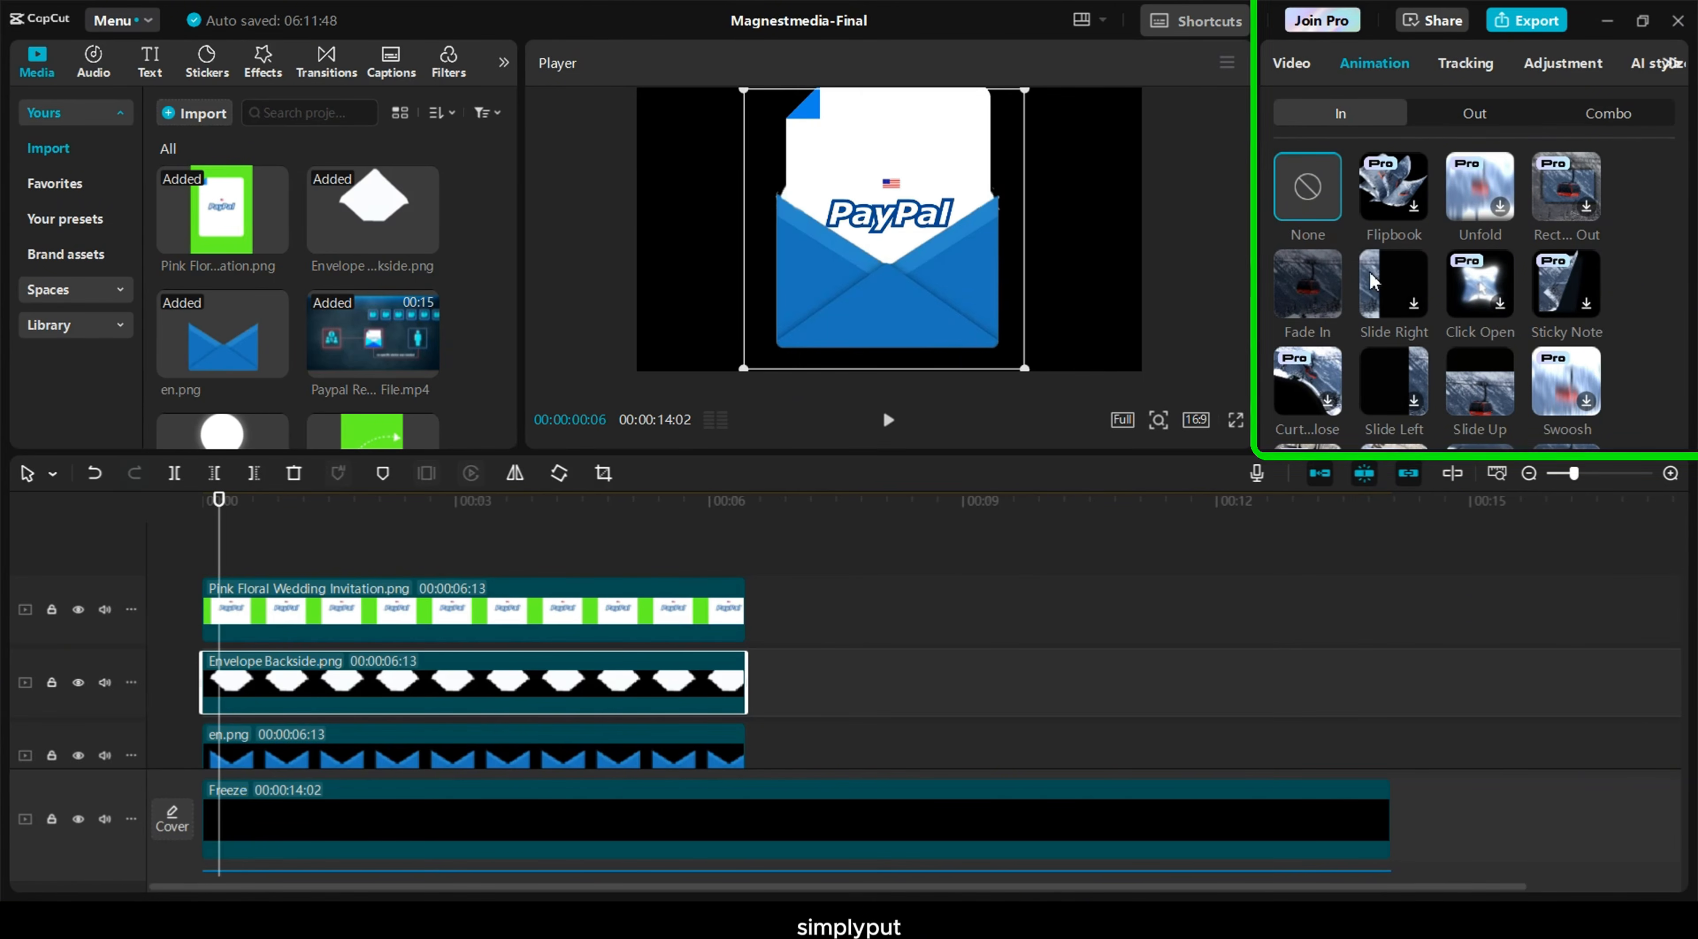
pyautogui.click(1480, 381)
pyautogui.scroll(-2, 399, 777)
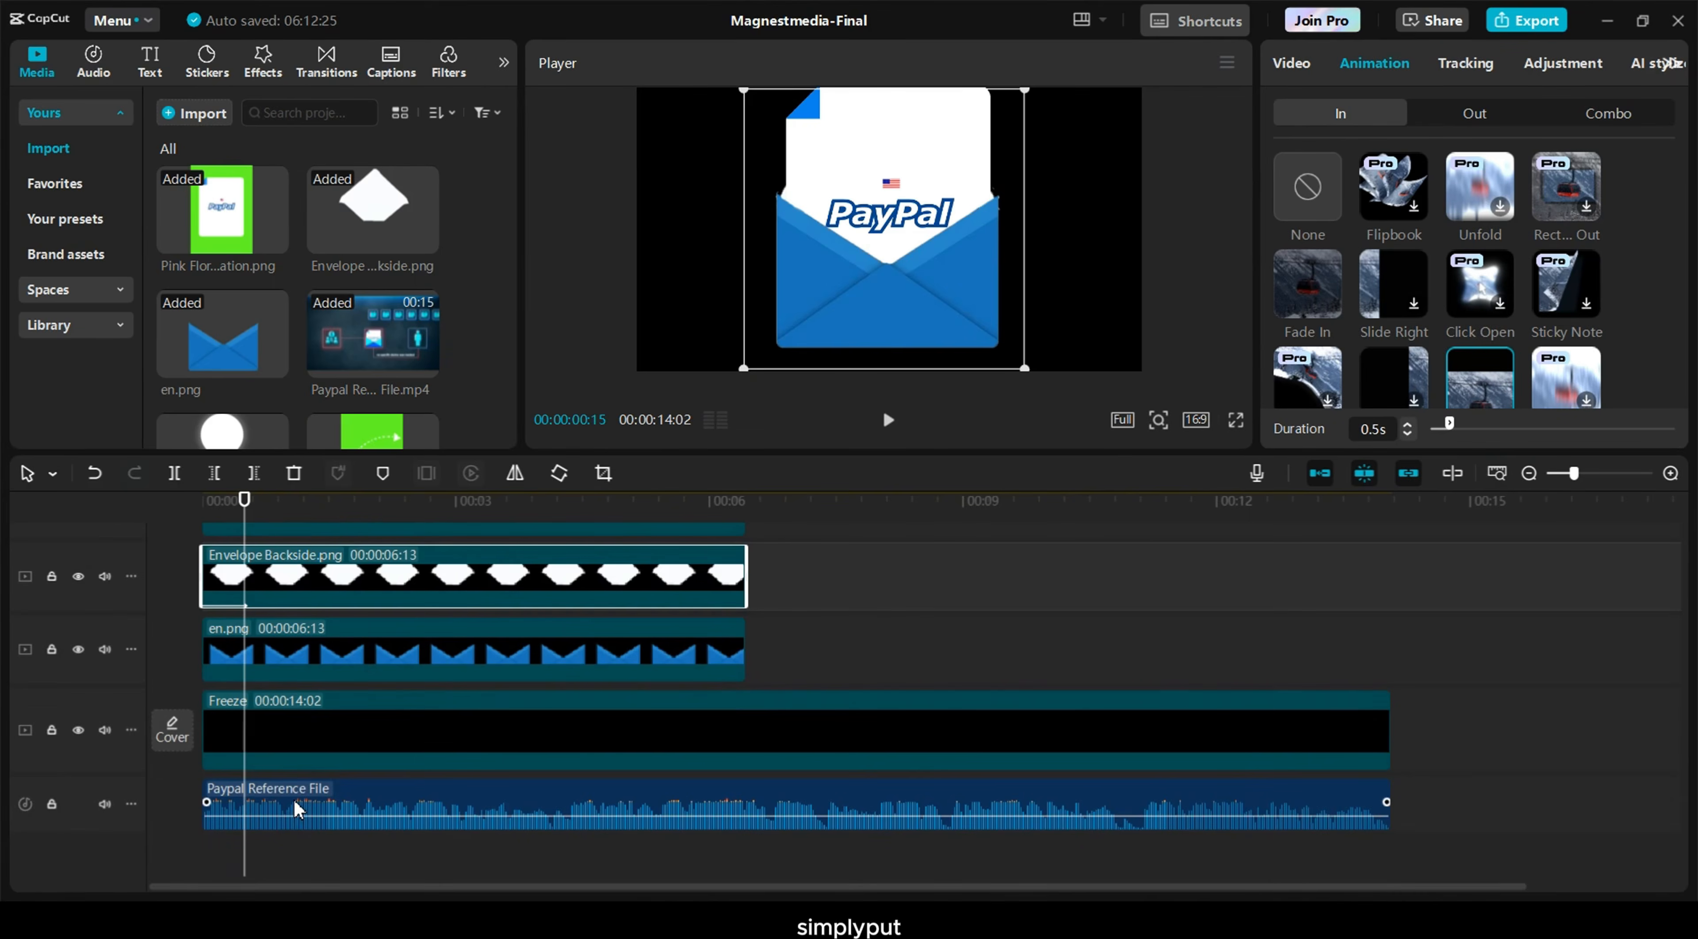
pyautogui.click(395, 804)
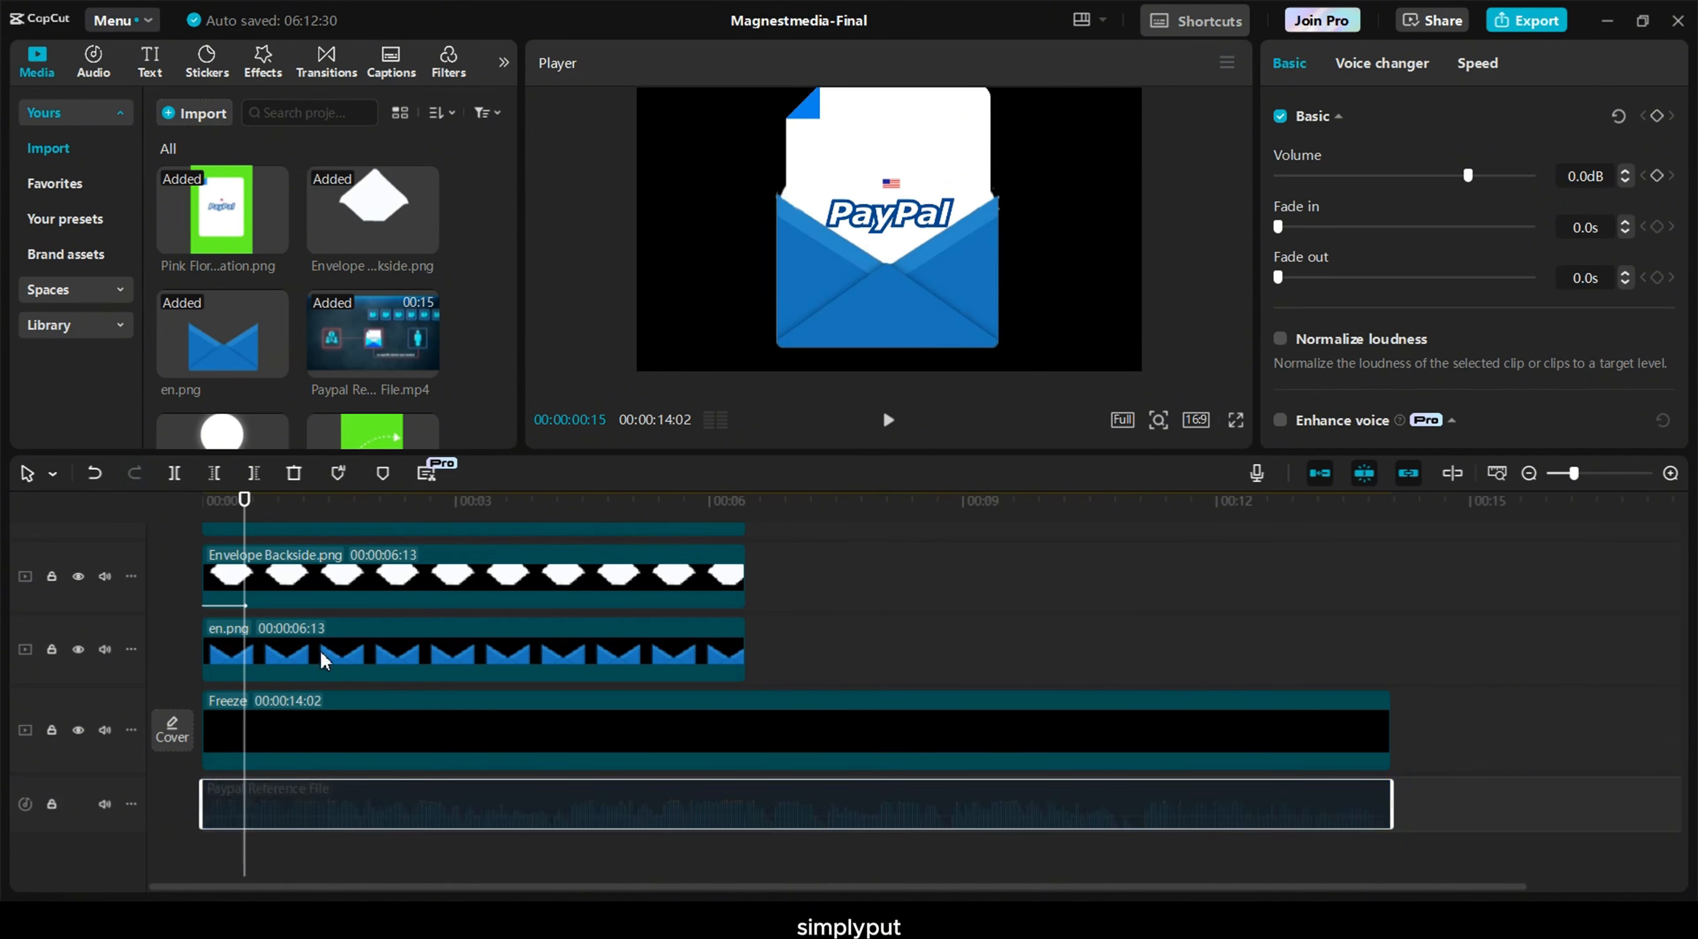
# Set the Envelope Backside clip's Slide Up animation duration to 1.0s
pyautogui.scroll(2, 323, 654)
pyautogui.click(283, 693)
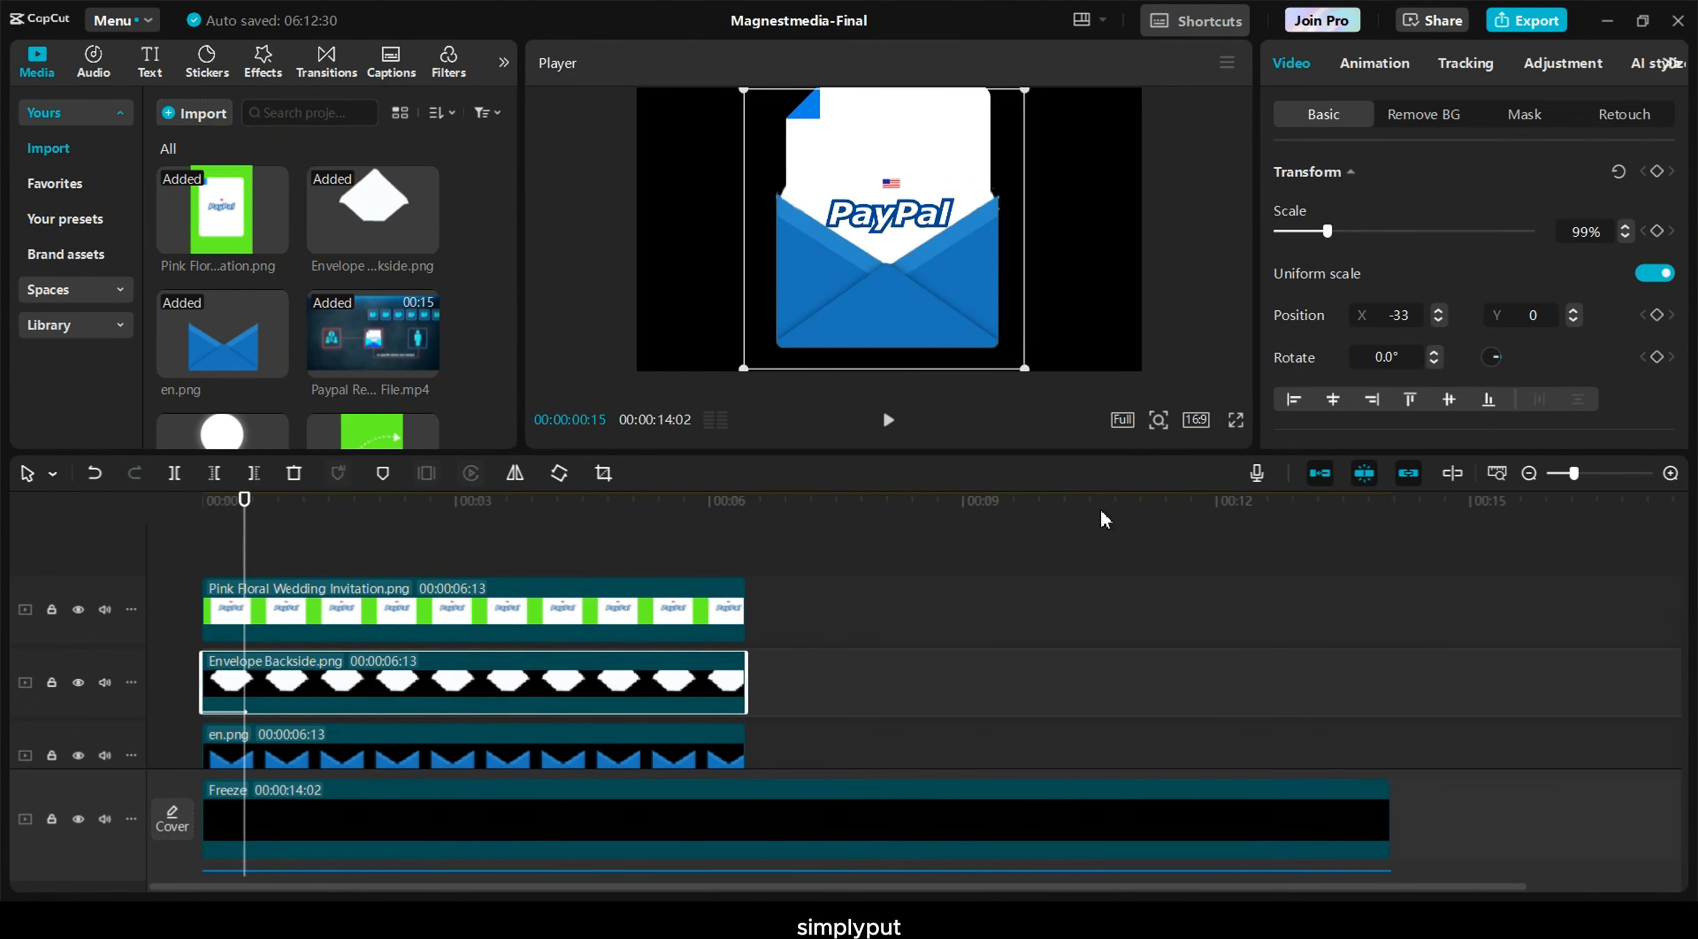
pyautogui.click(1394, 73)
pyautogui.scroll(-1, 1464, 310)
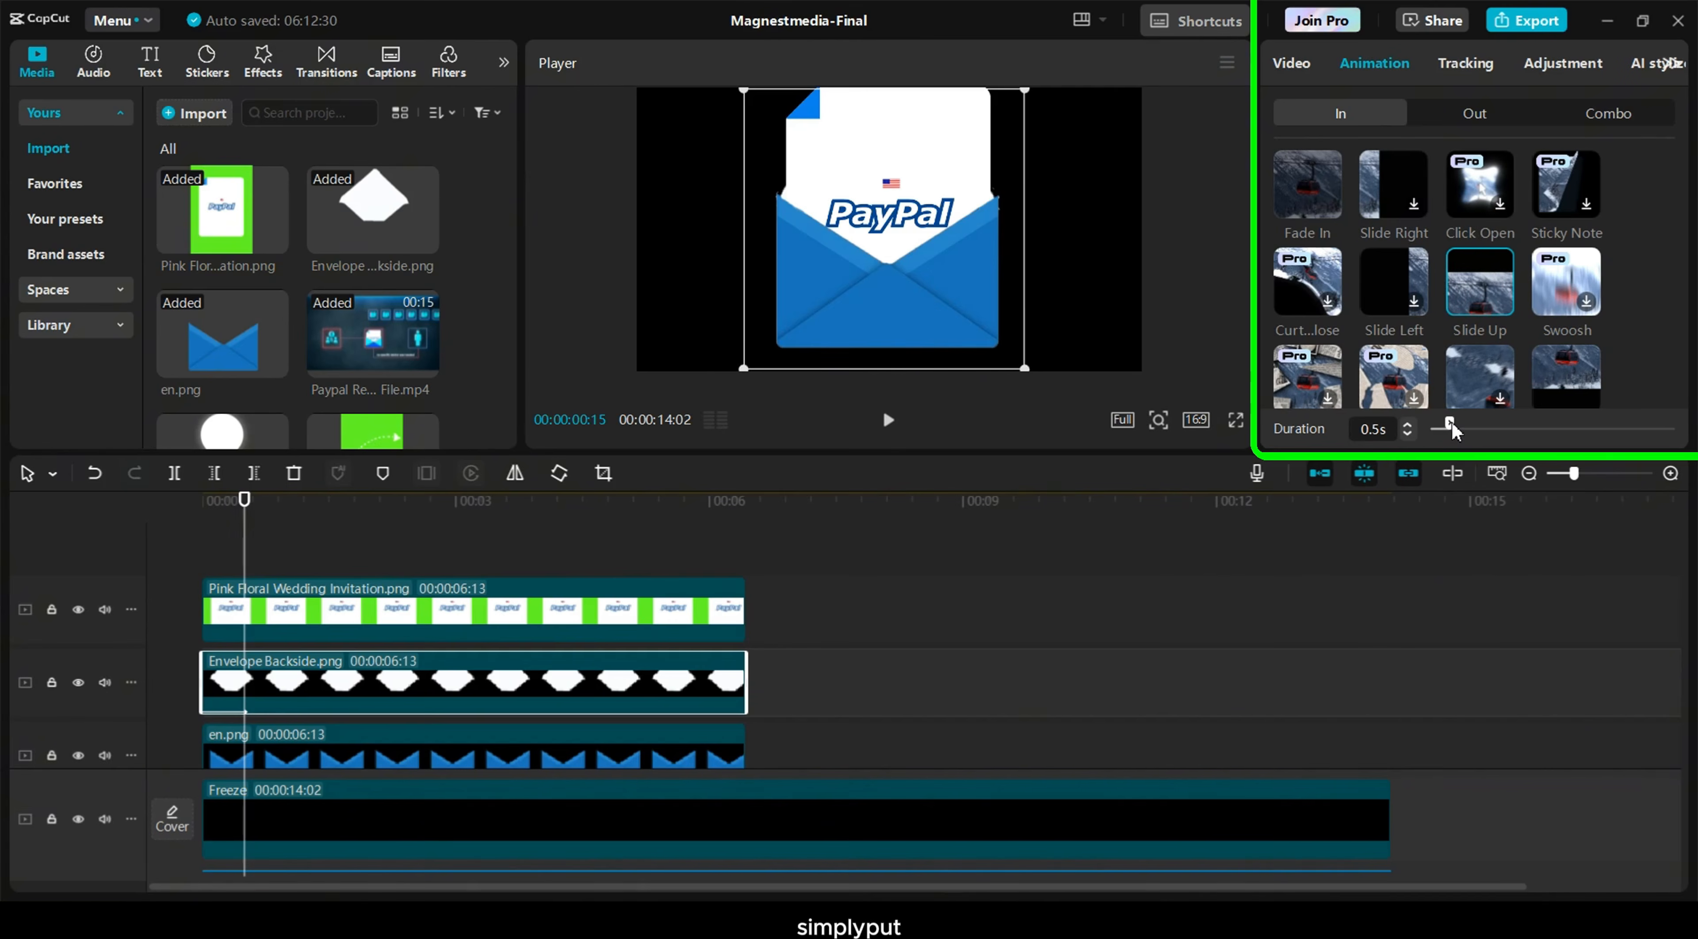
pyautogui.moveTo(1467, 424); pyautogui.dragTo(1477, 421)
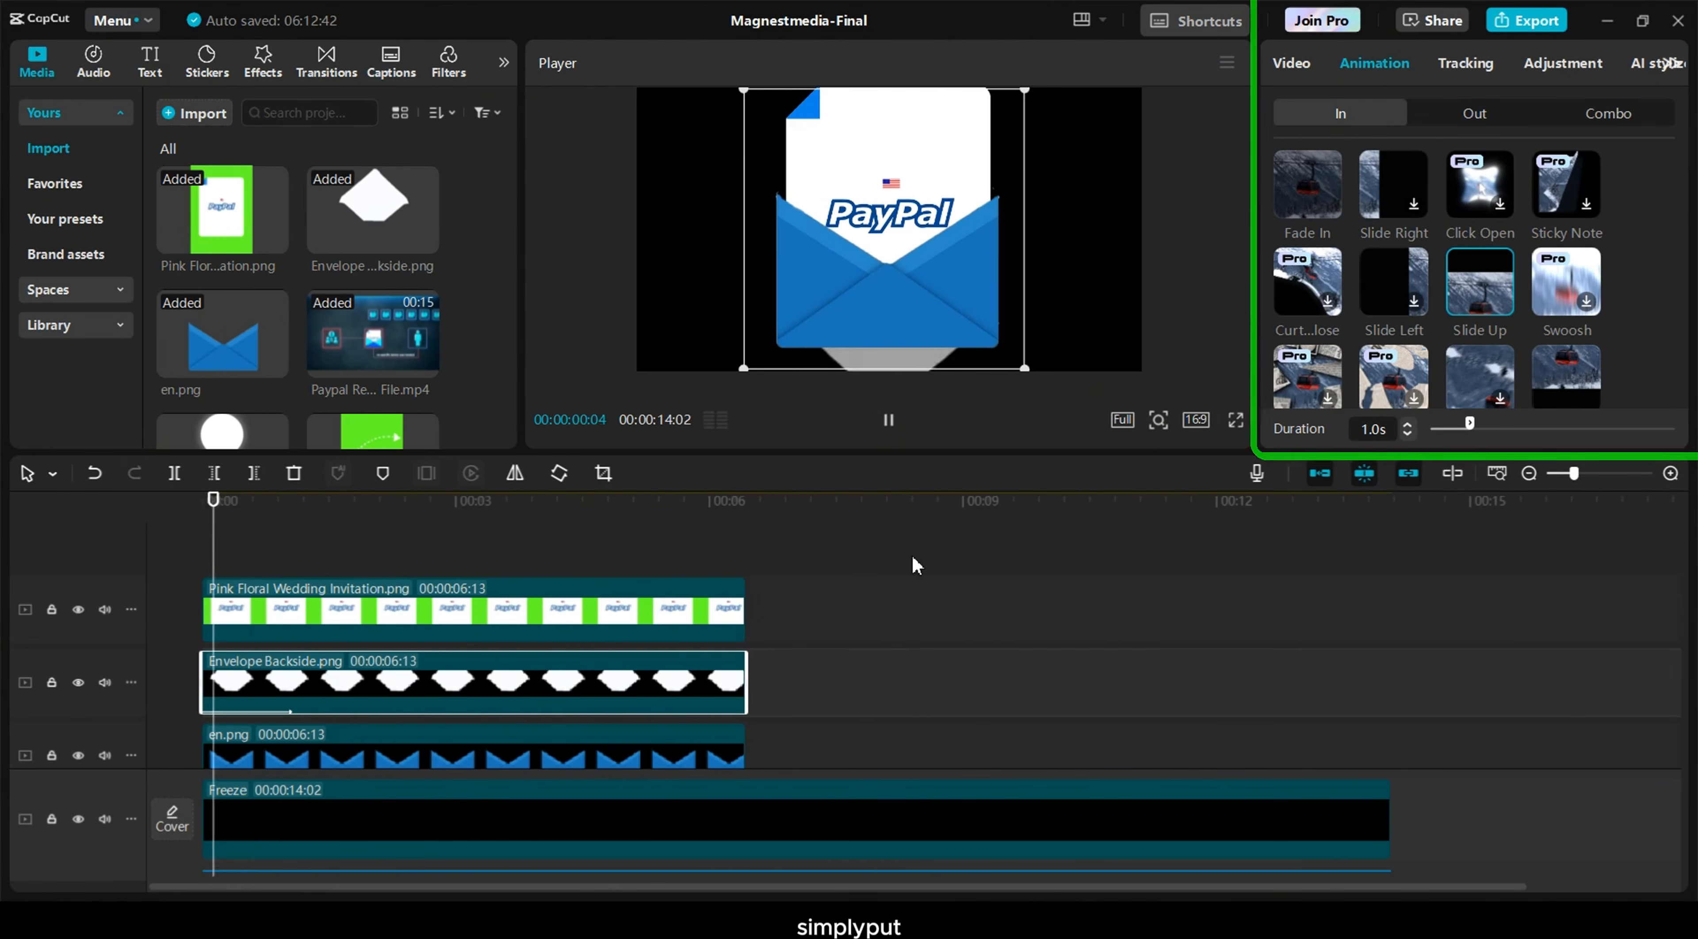
# Apply the Slide Up entrance animation to the en.png clip and extend its duration to about 1.0s
pyautogui.scroll(-1, 550, 721)
pyautogui.click(494, 733)
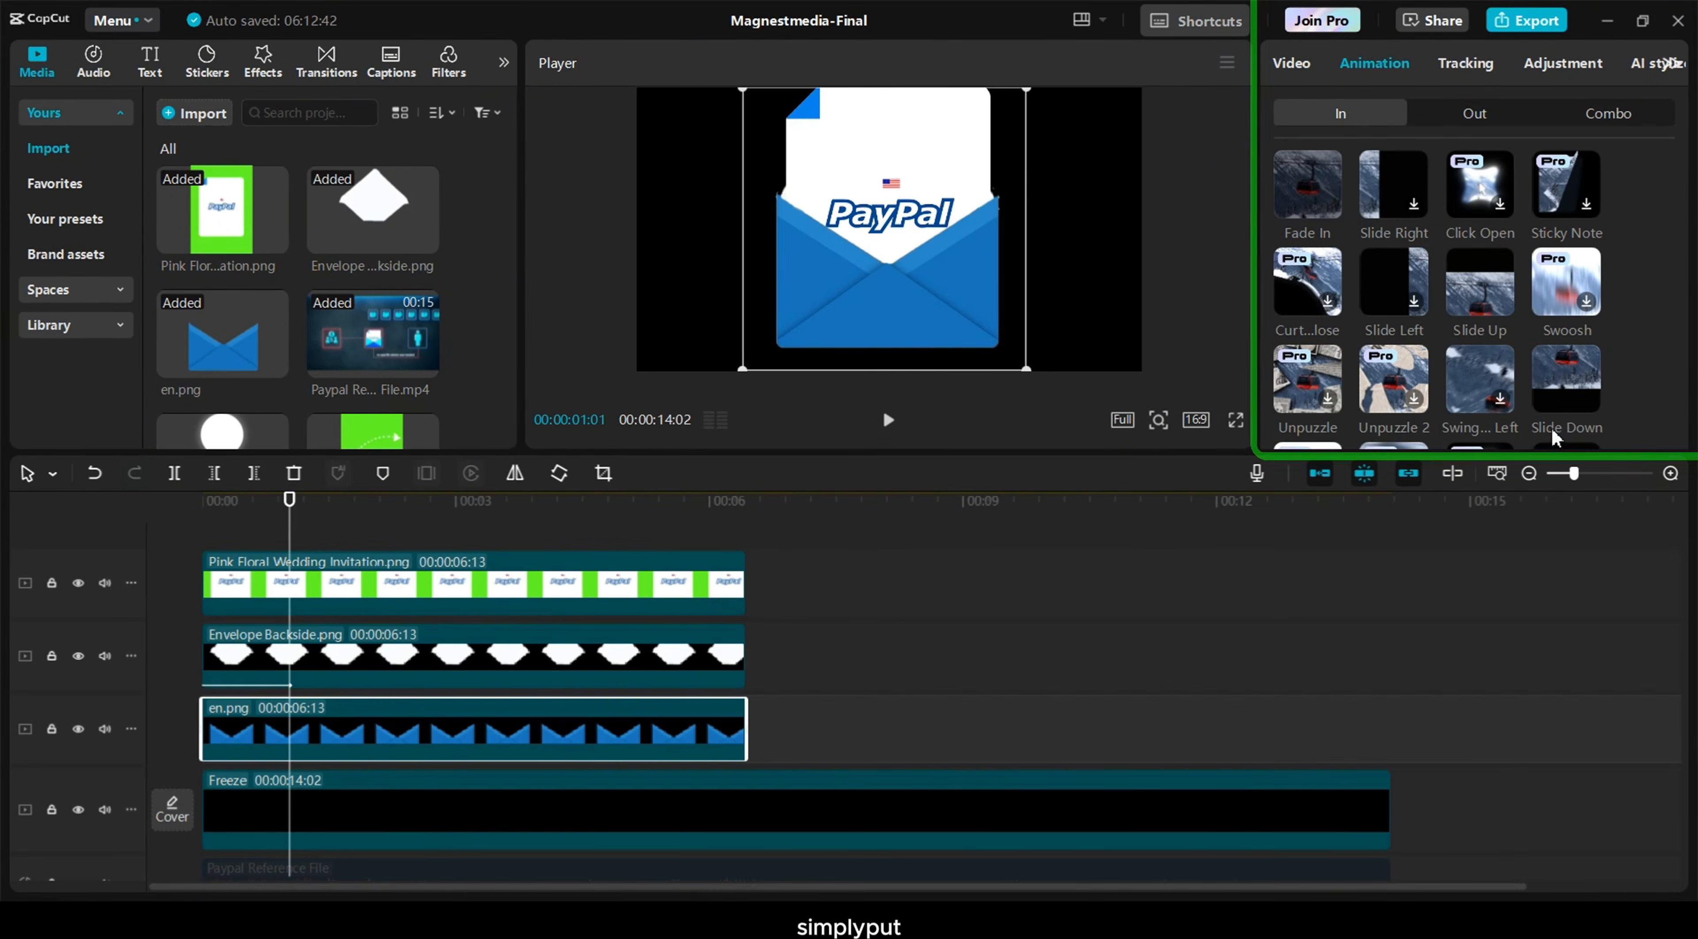
pyautogui.click(1482, 297)
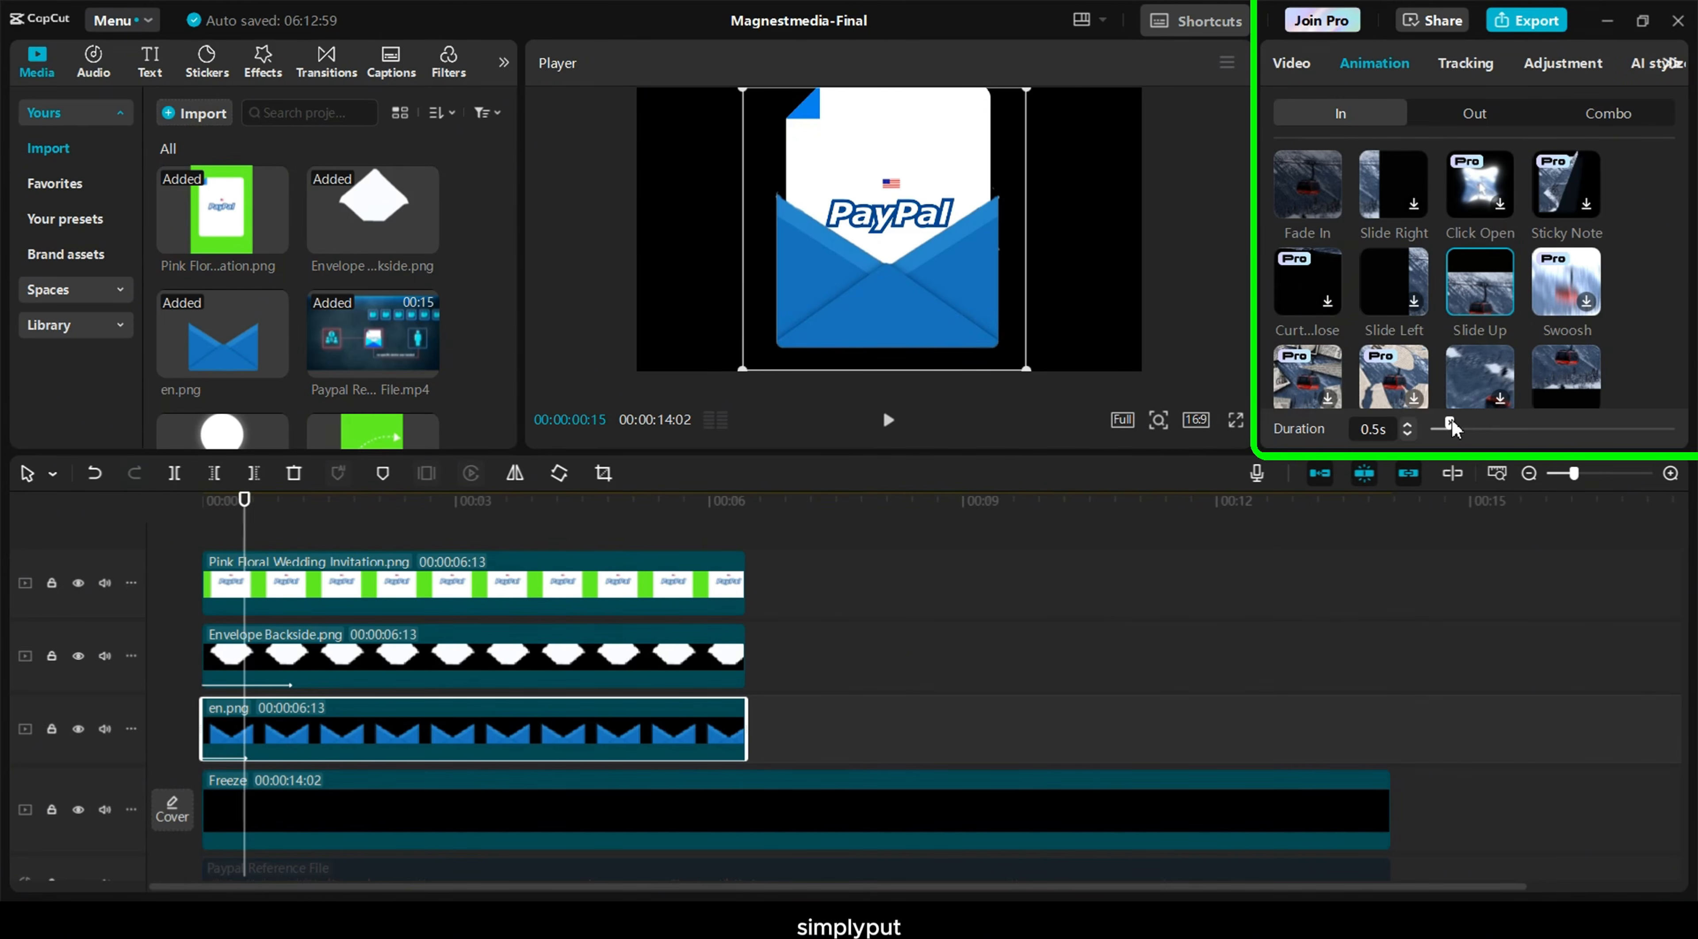
pyautogui.moveTo(1452, 423); pyautogui.dragTo(1468, 422)
# Apply the Slide Down entrance animation to the invitation clip, set its duration to 1.0s, and play back the result
pyautogui.click(441, 581)
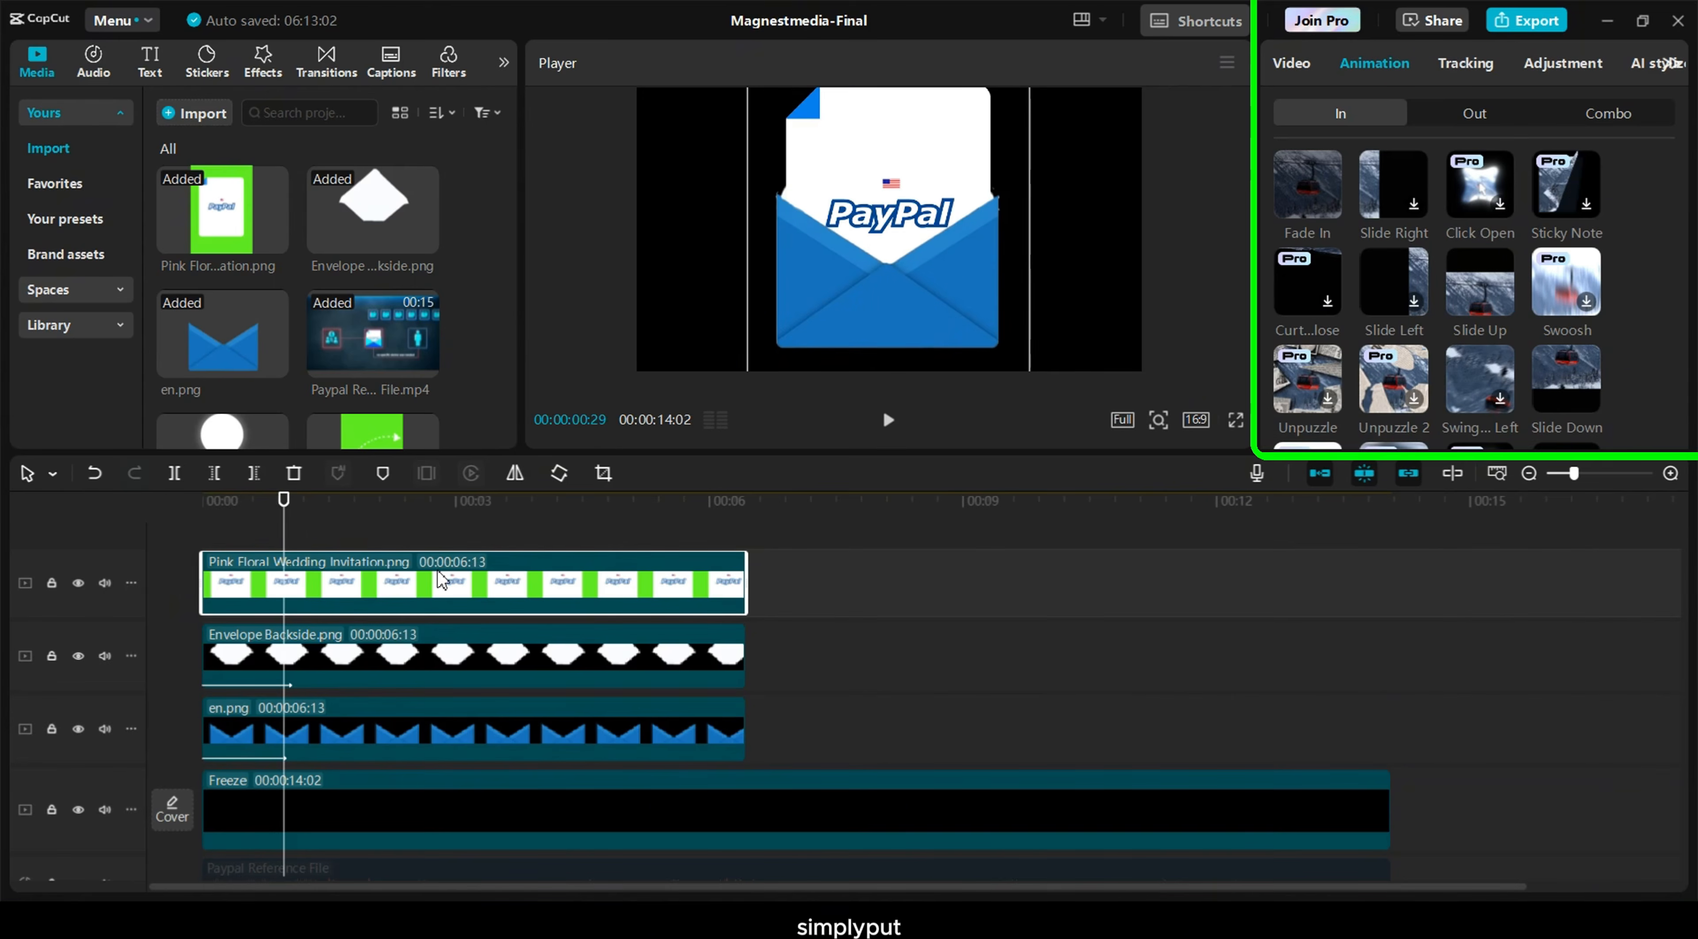
pyautogui.click(1562, 379)
pyautogui.moveTo(1451, 429); pyautogui.dragTo(1467, 427)
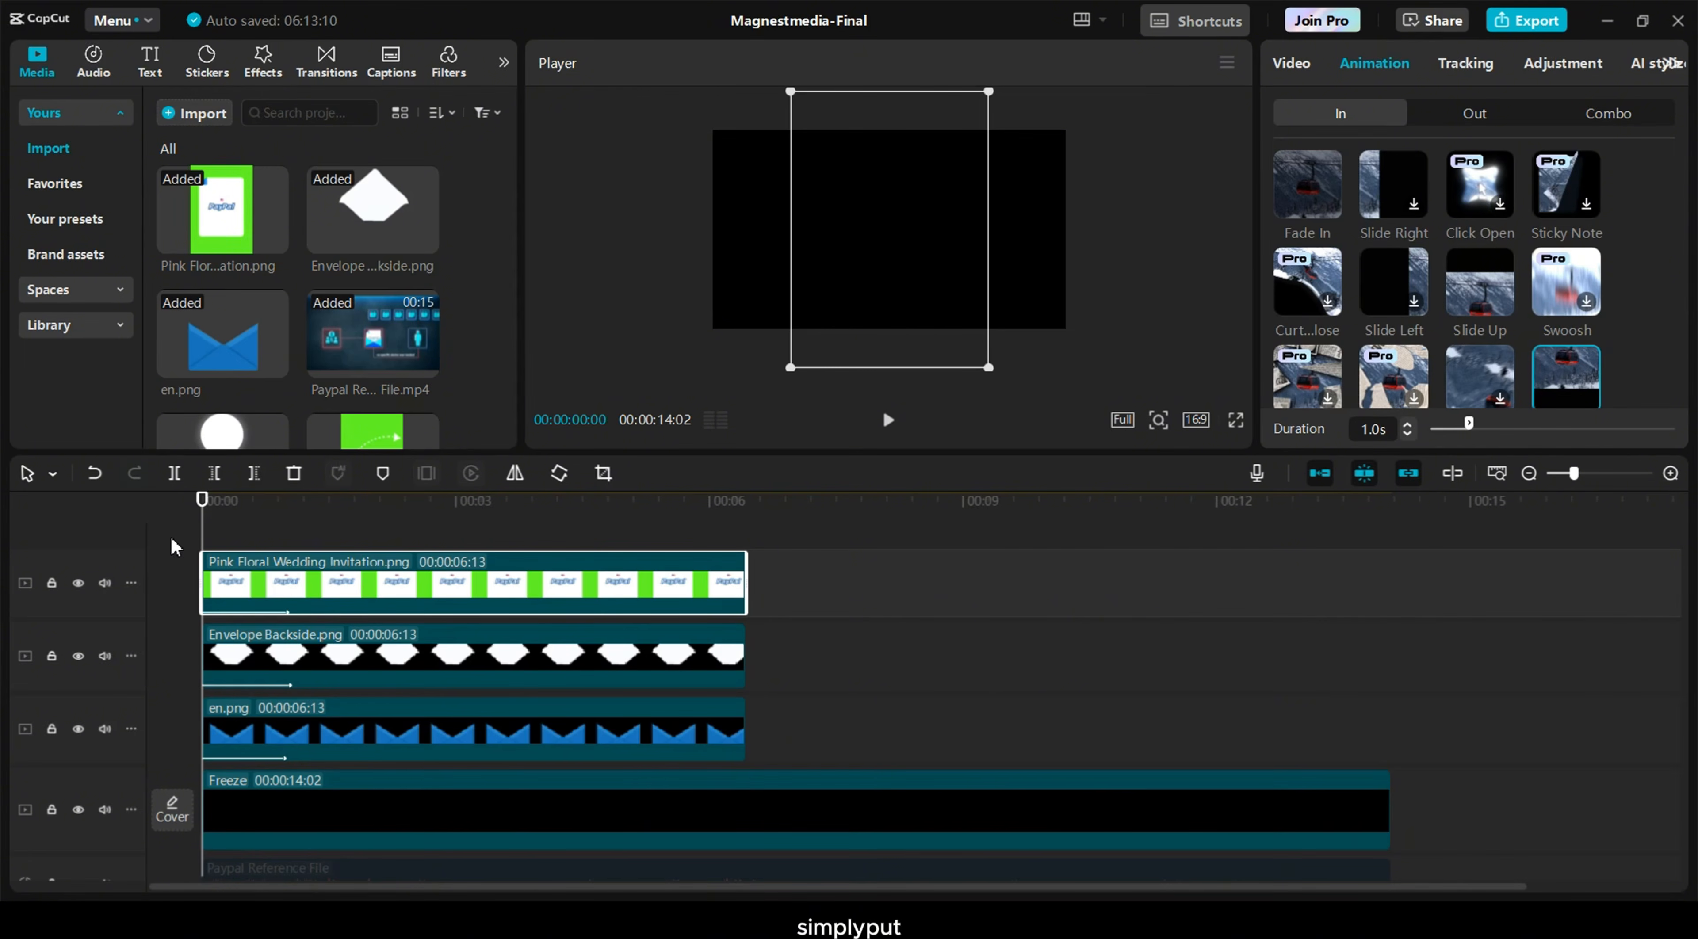
pyautogui.press('space')
pyautogui.press('space')
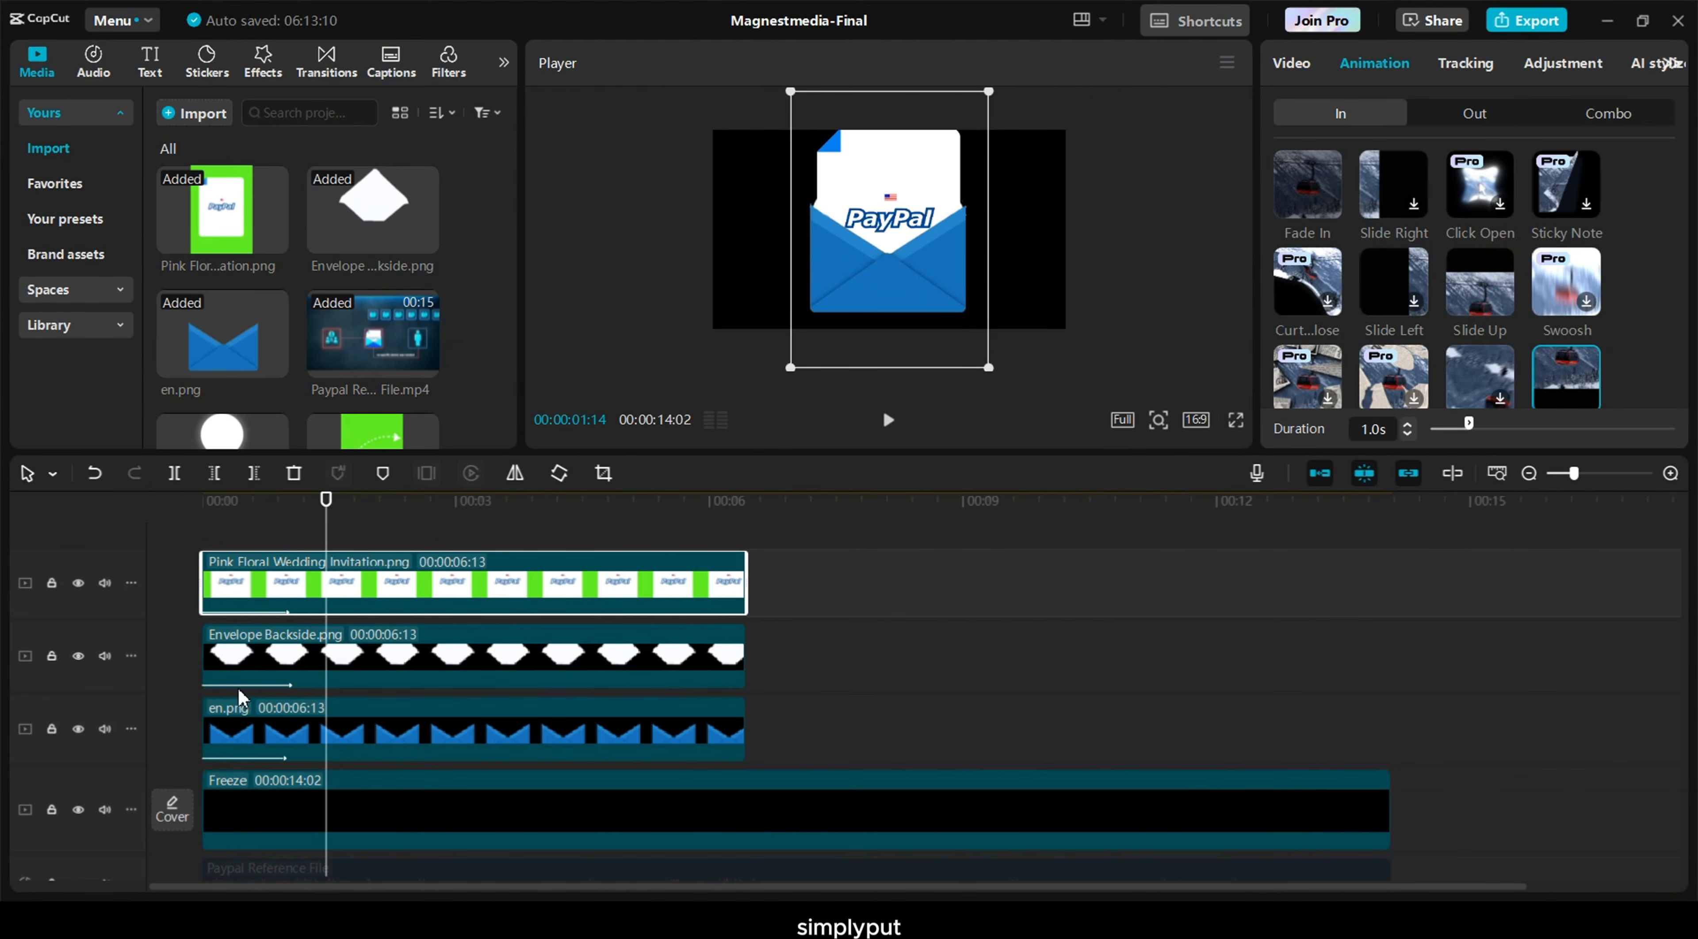
# Move the invitation, Envelope Backside and en.png clips together slightly lower in the frame and preview the animation from the start
pyautogui.keyDown('ctrl'); pyautogui.click(285, 663); pyautogui.keyUp('ctrl')
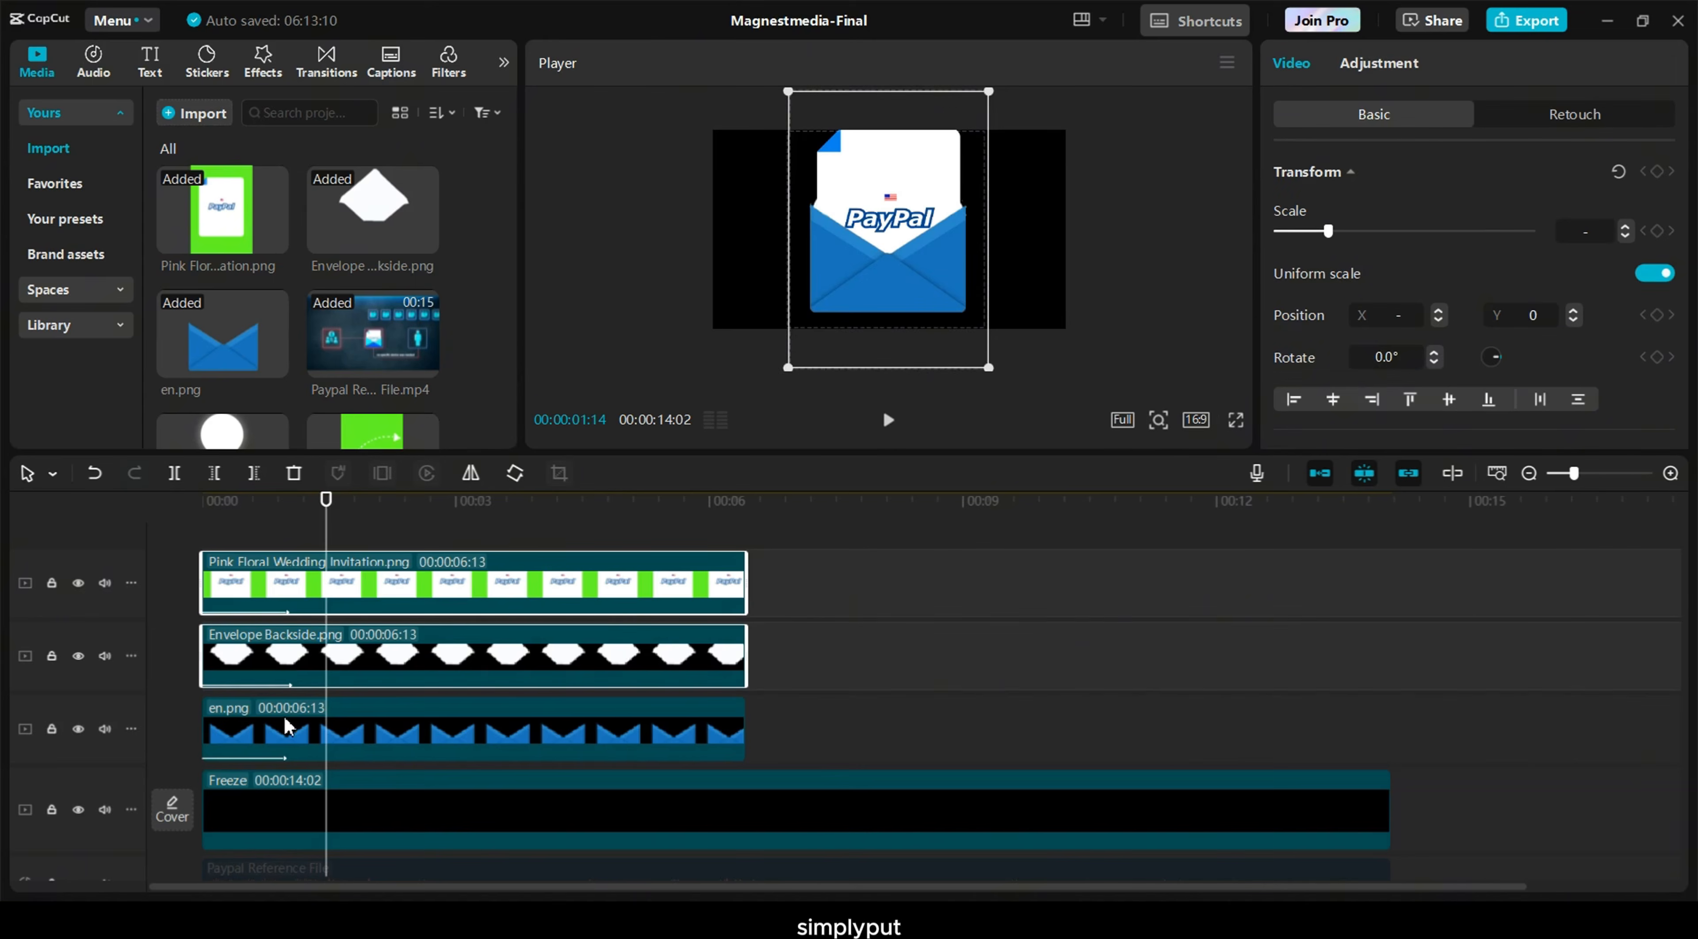
pyautogui.keyDown('ctrl'); pyautogui.click(290, 725); pyautogui.keyUp('ctrl')
pyautogui.moveTo(886, 265); pyautogui.dragTo(887, 271)
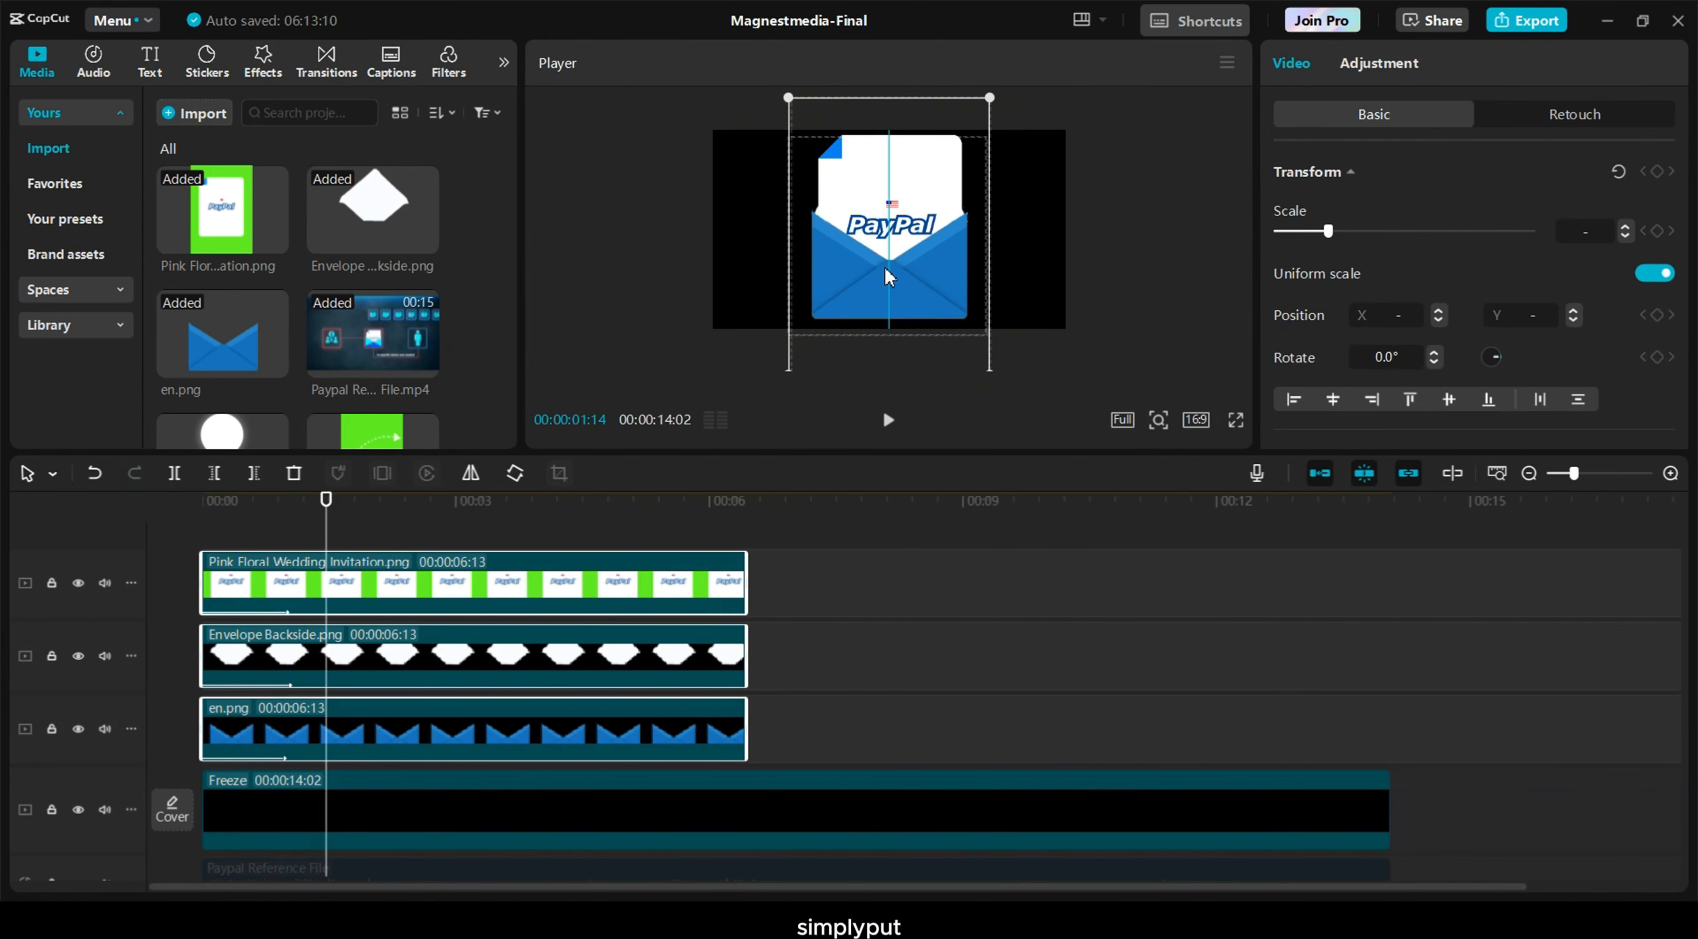
pyautogui.click(208, 523)
pyautogui.press('space')
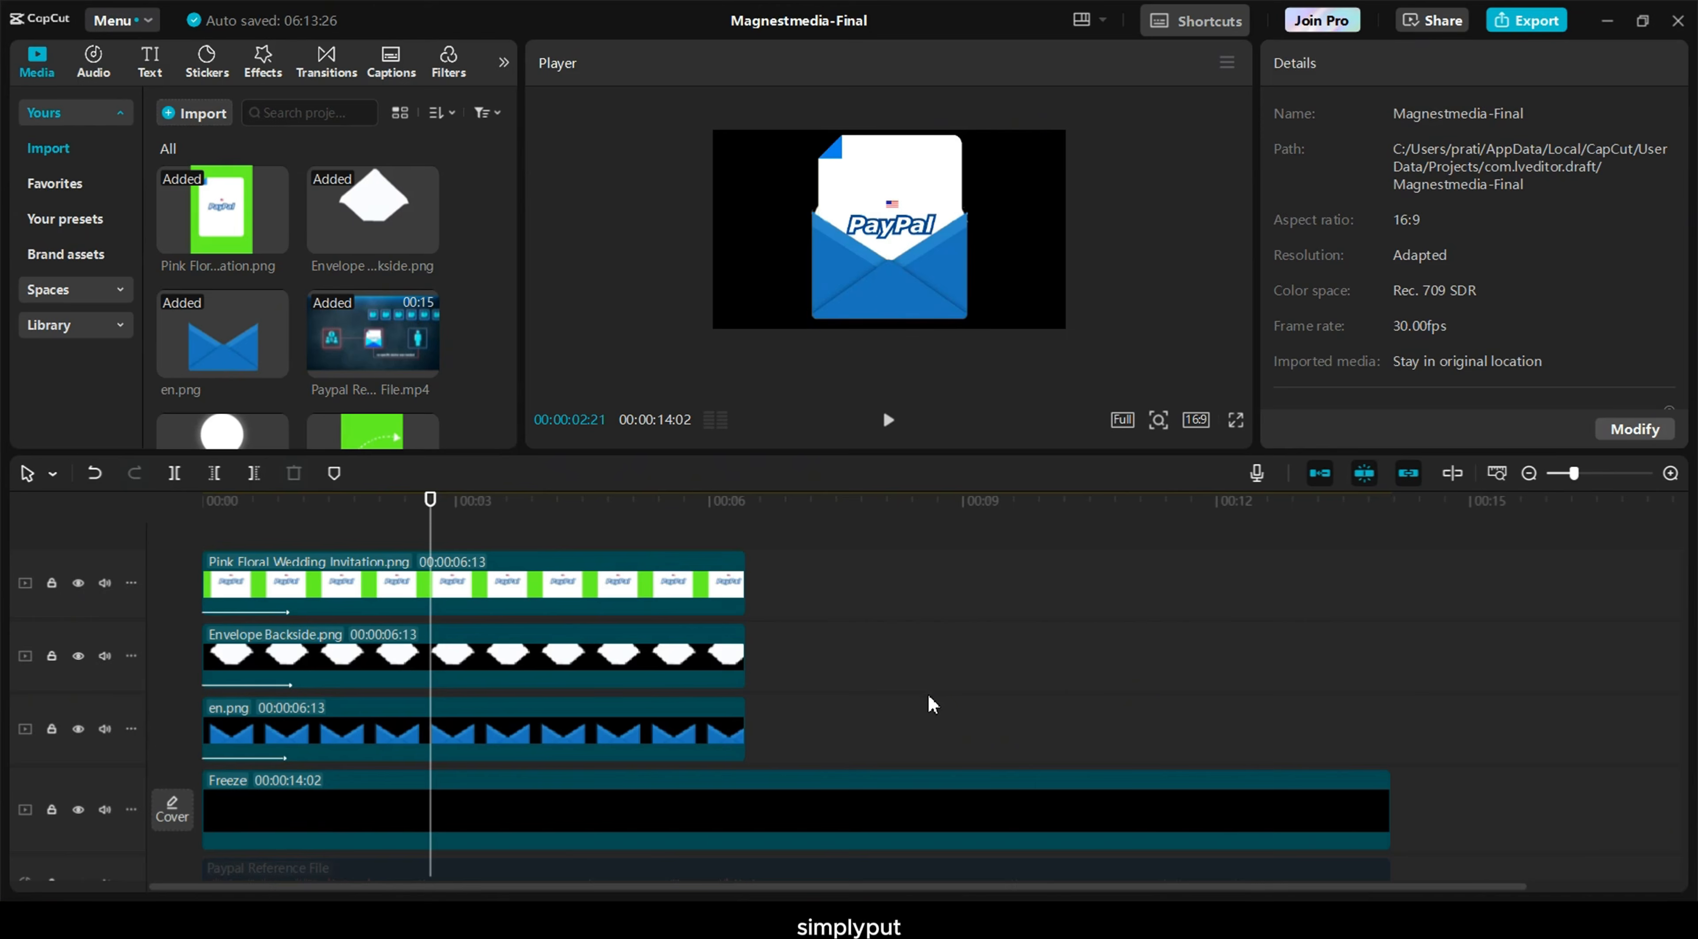
# Duplicate the invitation clip onto a layer above, starting about 00:00:01:12, and trim the copy to 00:00:05:01 so it ends with the original
pyautogui.click(367, 621)
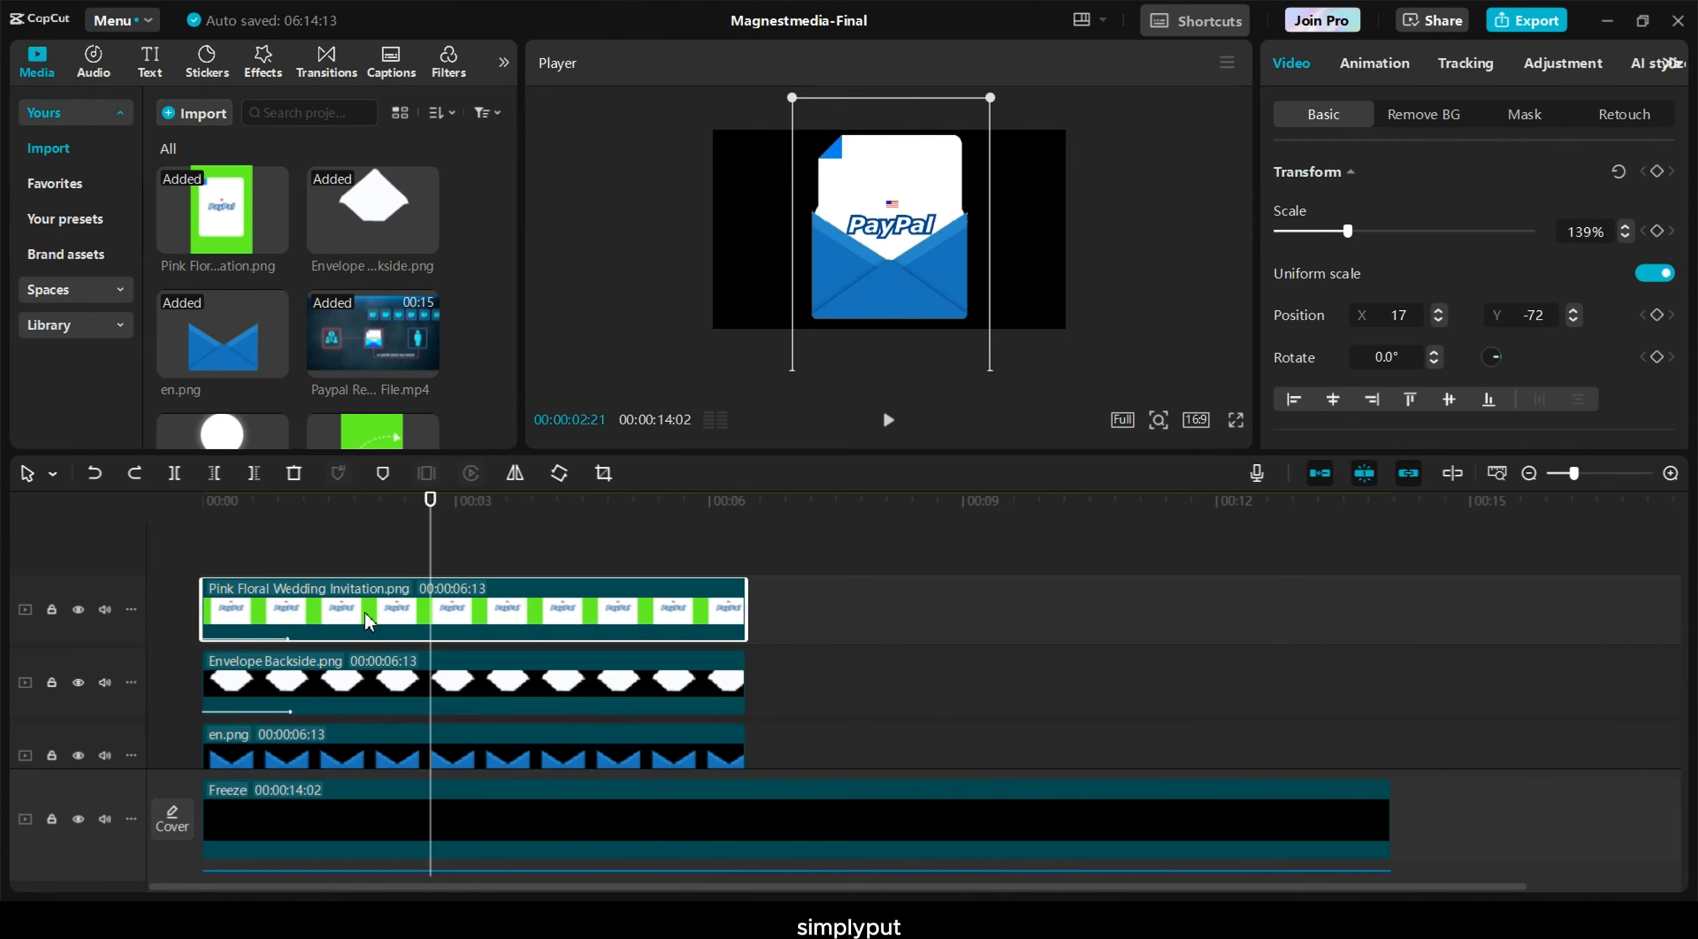
pyautogui.moveTo(367, 620); pyautogui.dragTo(492, 554)
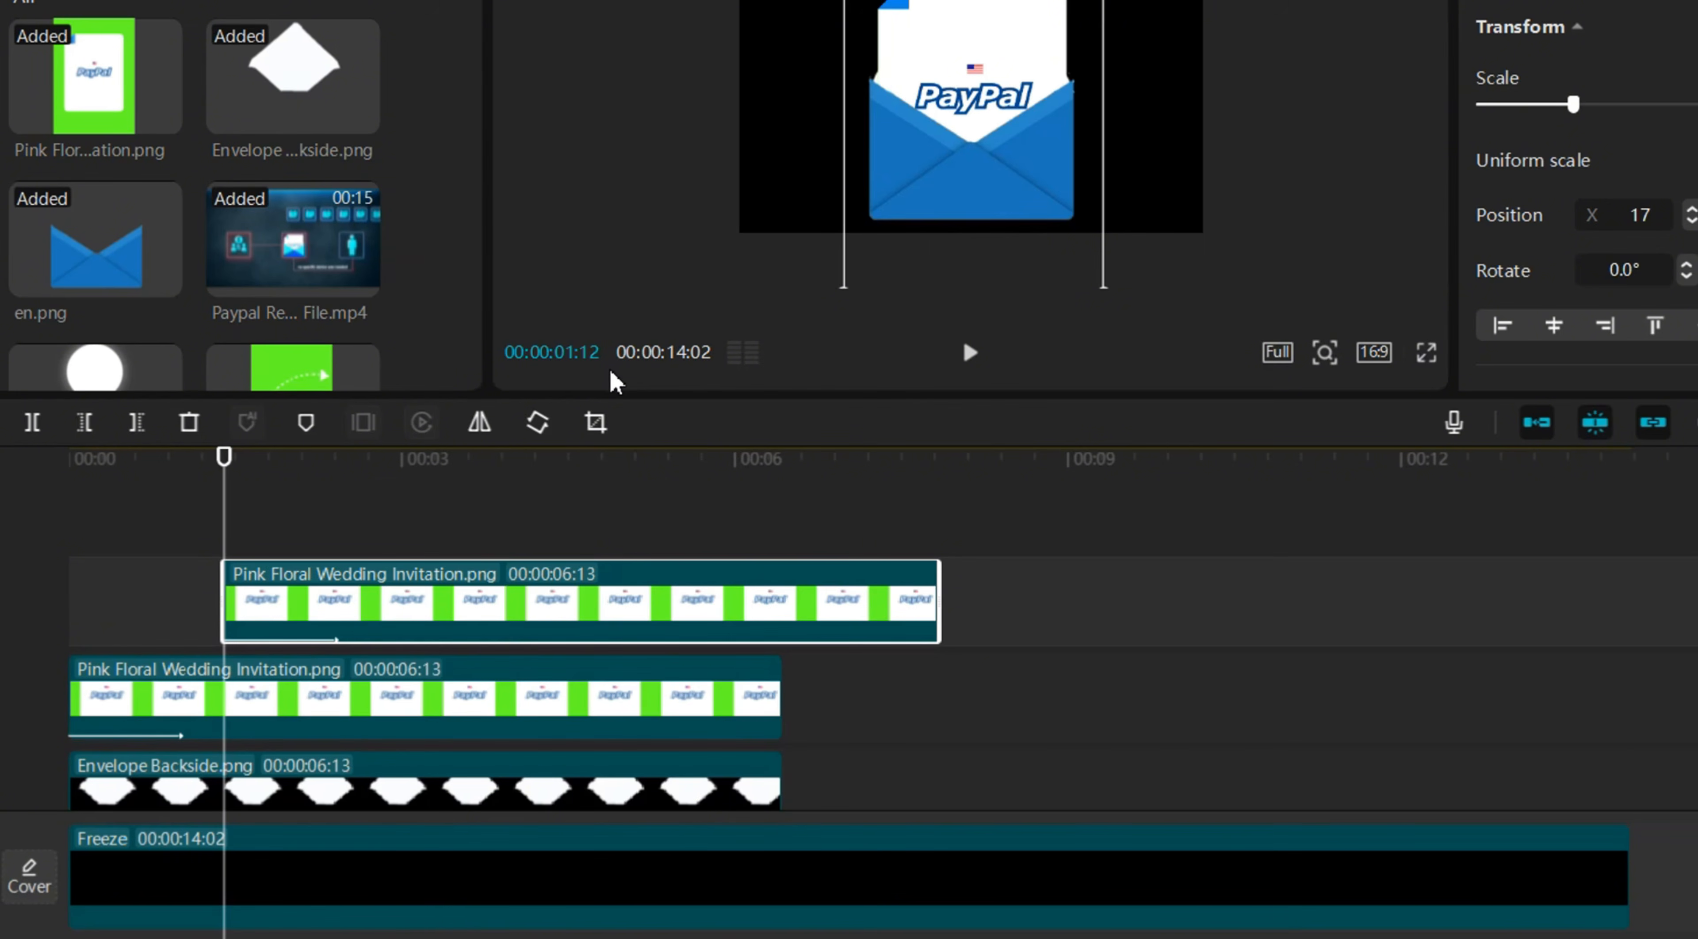
pyautogui.moveTo(939, 600); pyautogui.dragTo(786, 601)
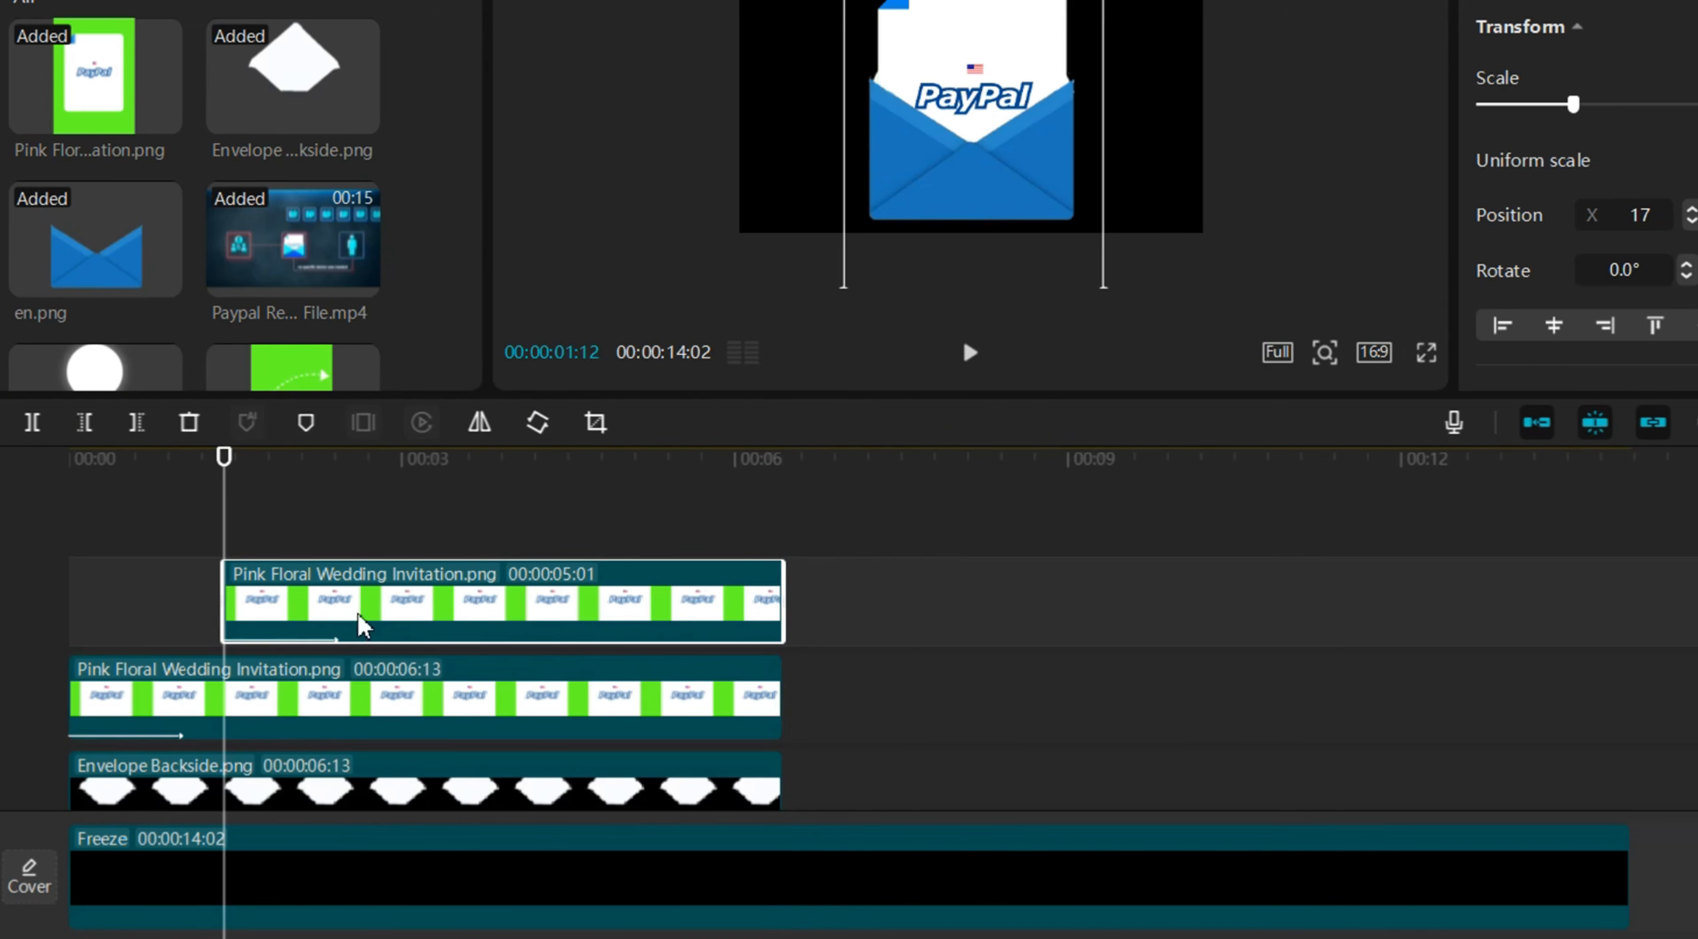
# Duplicate the trimmed invitation copy onto another layer above with a later start, and trim both ends to a duration of 00:00:03:22
pyautogui.moveTo(361, 624); pyautogui.dragTo(496, 545)
pyautogui.moveTo(918, 599); pyautogui.dragTo(782, 588)
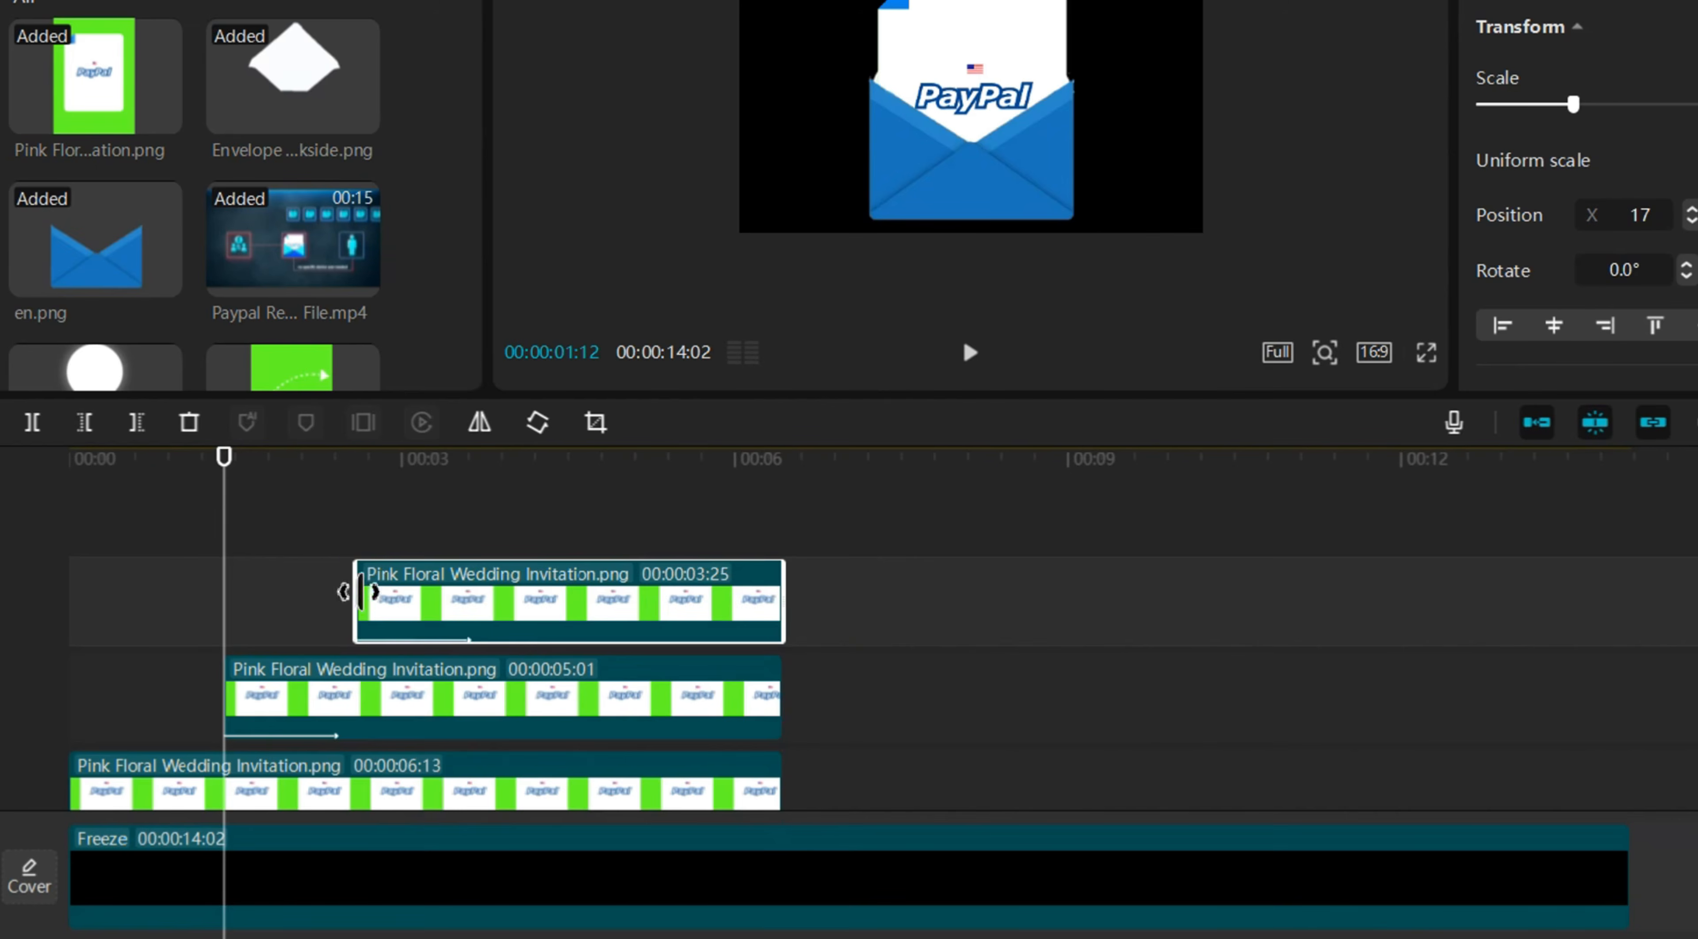
pyautogui.moveTo(364, 588); pyautogui.dragTo(374, 587)
# Add a third, later-starting invitation copy on a new top layer, trim its end to 00:00:06:13, and preview from the start
pyautogui.moveTo(558, 636); pyautogui.dragTo(758, 560)
pyautogui.moveTo(938, 604); pyautogui.dragTo(793, 604)
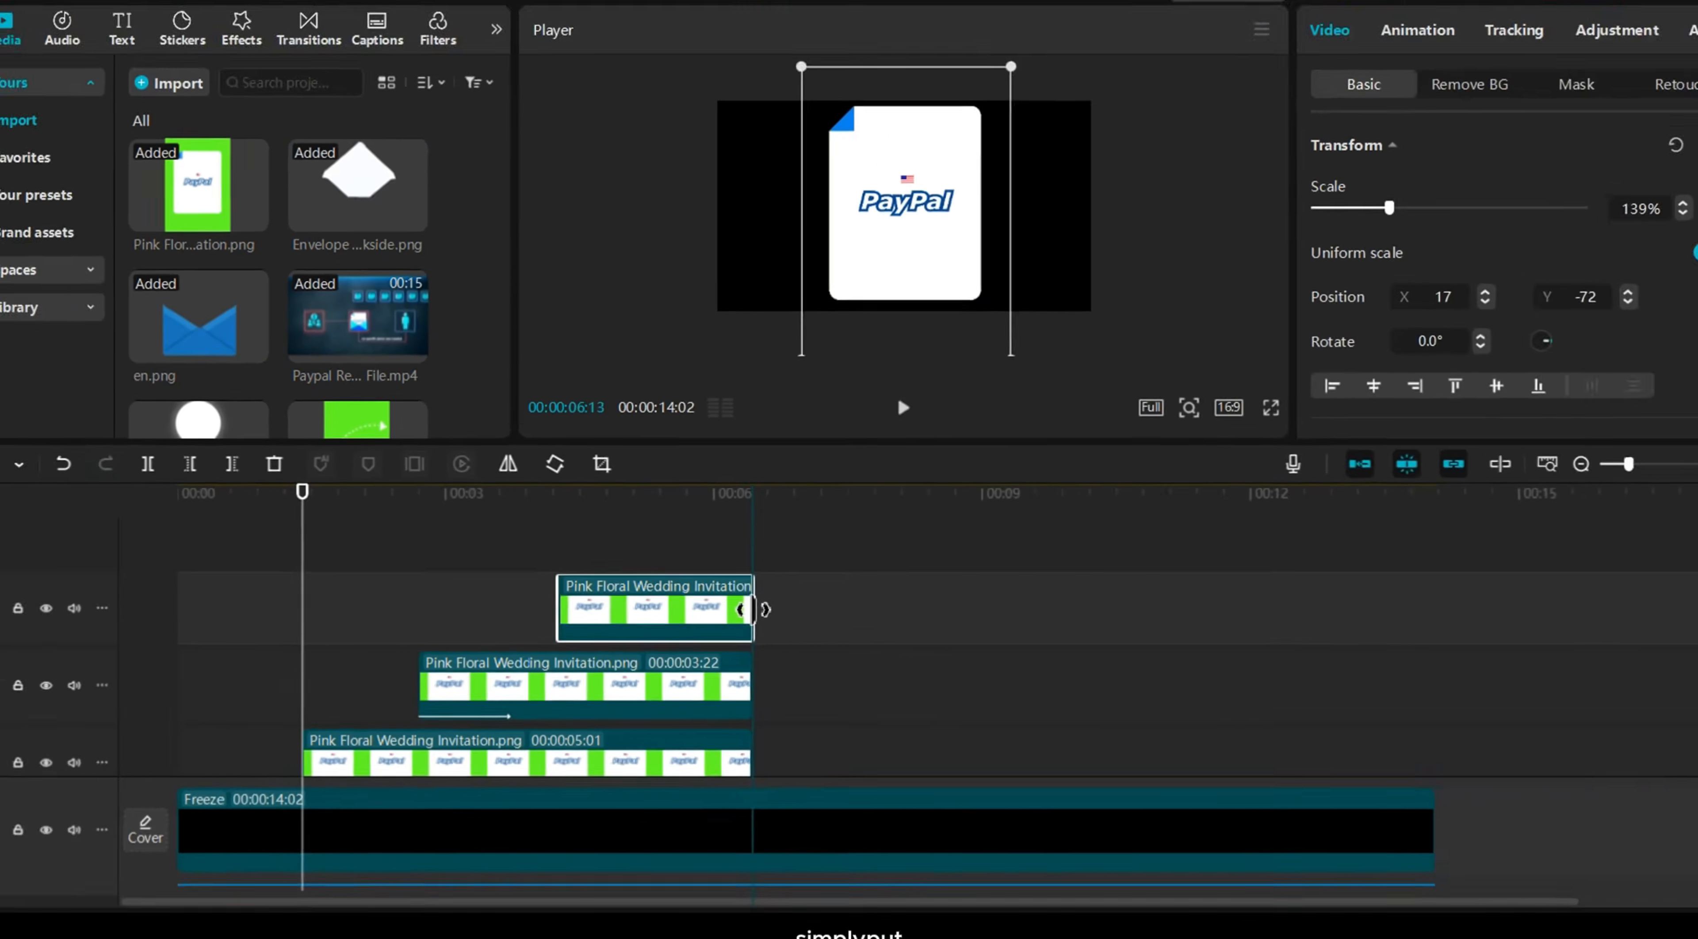
pyautogui.press('Home')
pyautogui.press('space')
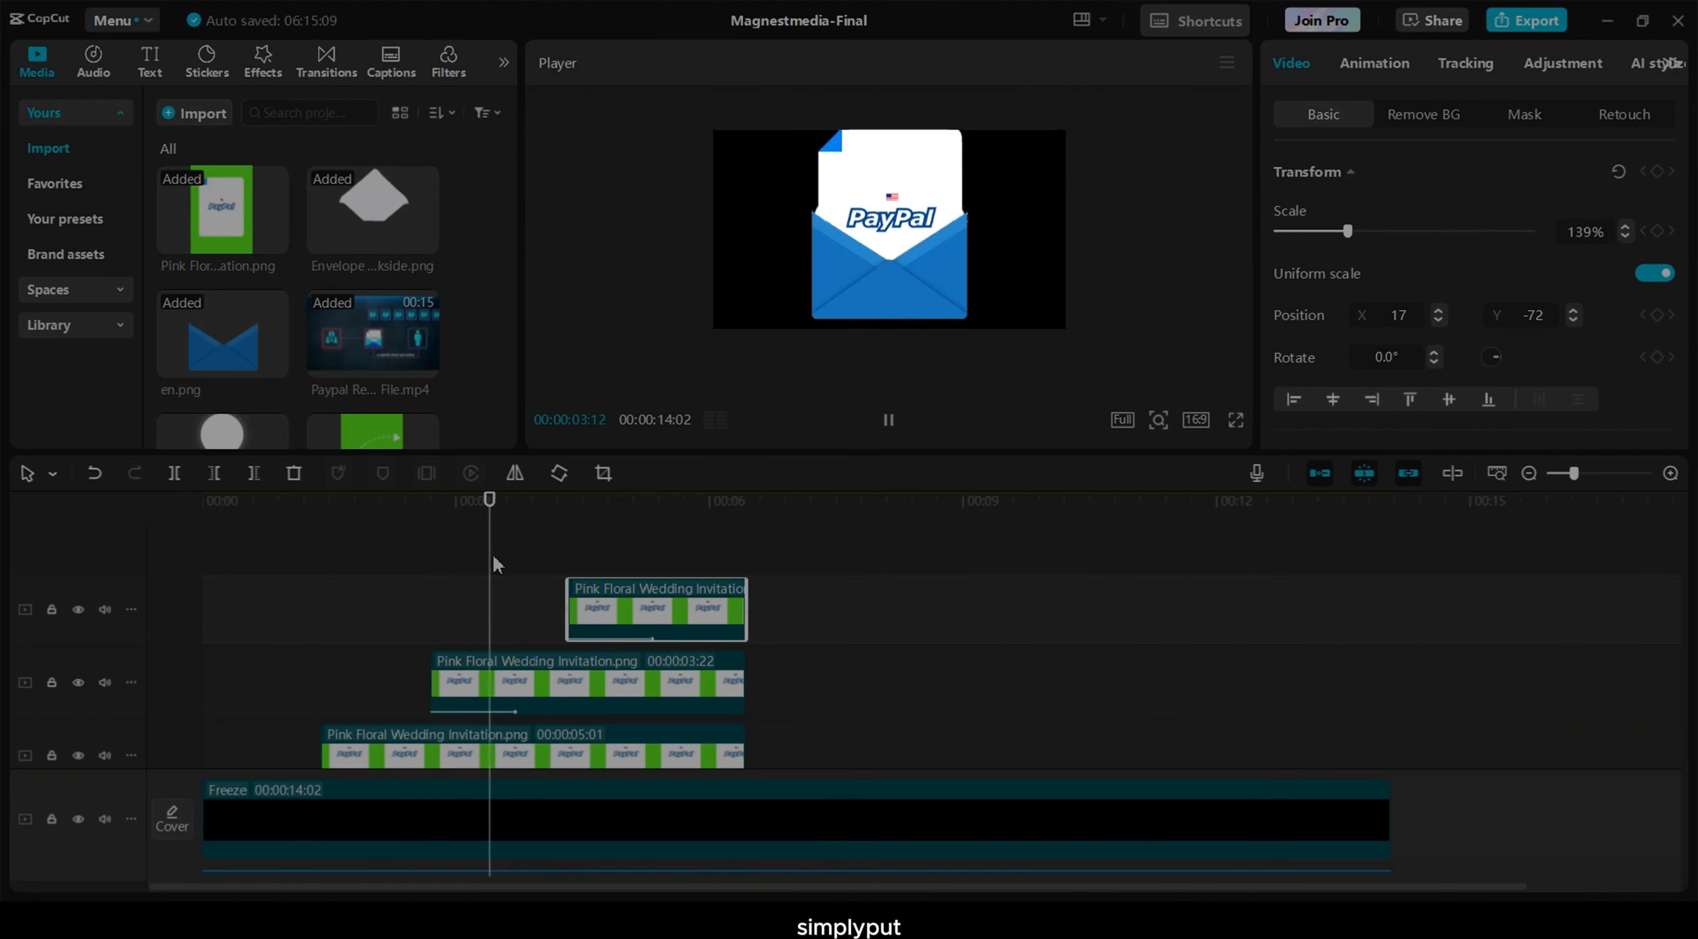
# Combine the four invitation clips, Envelope Backside and en.png into one compound clip
pyautogui.click(678, 612)
pyautogui.keyDown('ctrl'); pyautogui.click(677, 690); pyautogui.keyUp('ctrl')
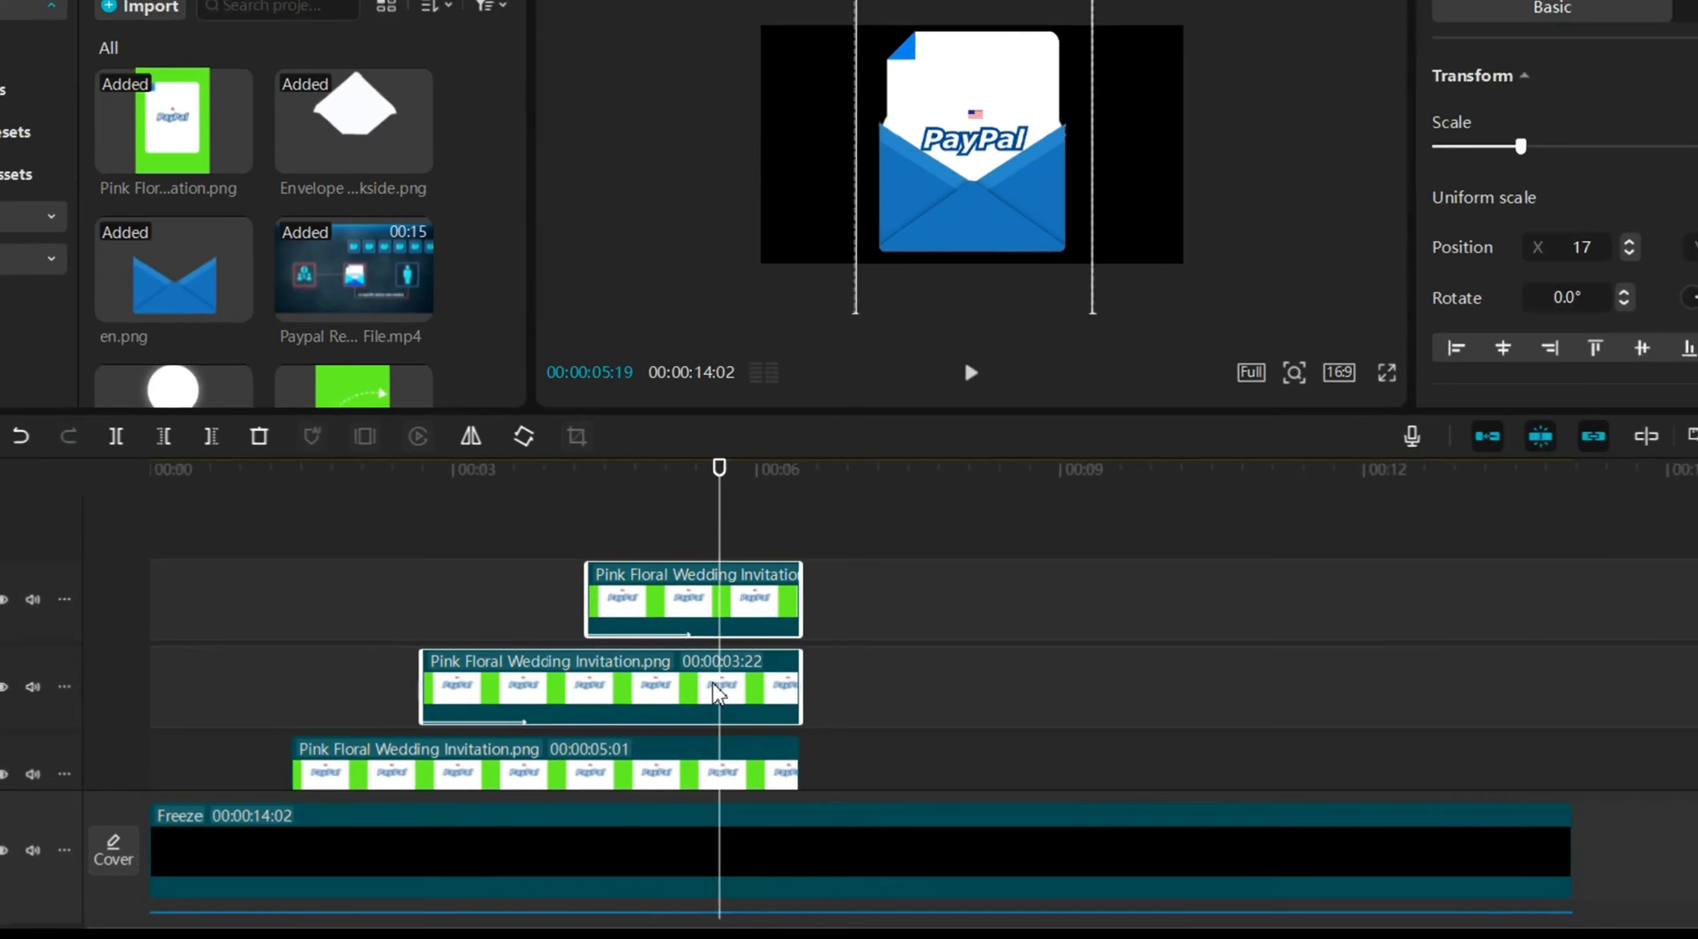
pyautogui.scroll(-1, 646, 693)
pyautogui.keyDown('ctrl'); pyautogui.click(645, 694); pyautogui.keyUp('ctrl')
pyautogui.scroll(-1, 645, 694)
pyautogui.keyDown('ctrl'); pyautogui.click(679, 722); pyautogui.keyUp('ctrl')
pyautogui.scroll(-1, 671, 727)
pyautogui.keyDown('ctrl'); pyautogui.click(625, 743); pyautogui.keyUp('ctrl')
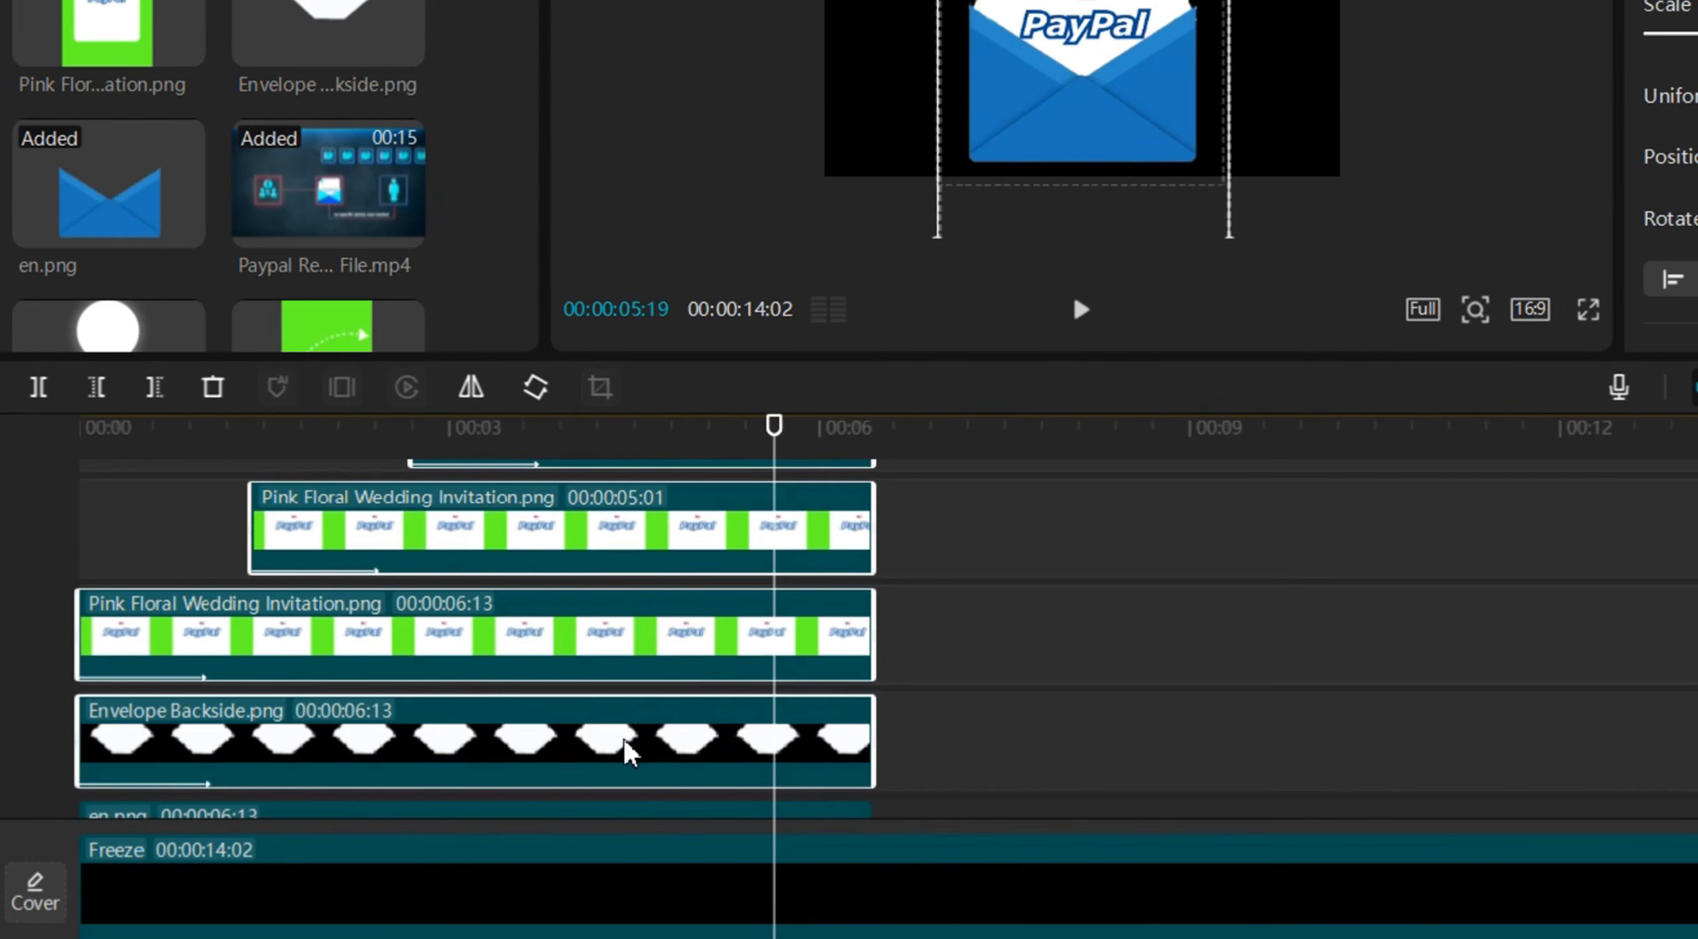
pyautogui.scroll(-1, 625, 744)
pyautogui.keyDown('ctrl'); pyautogui.click(626, 746); pyautogui.keyUp('ctrl')
pyautogui.rightClick(626, 745)
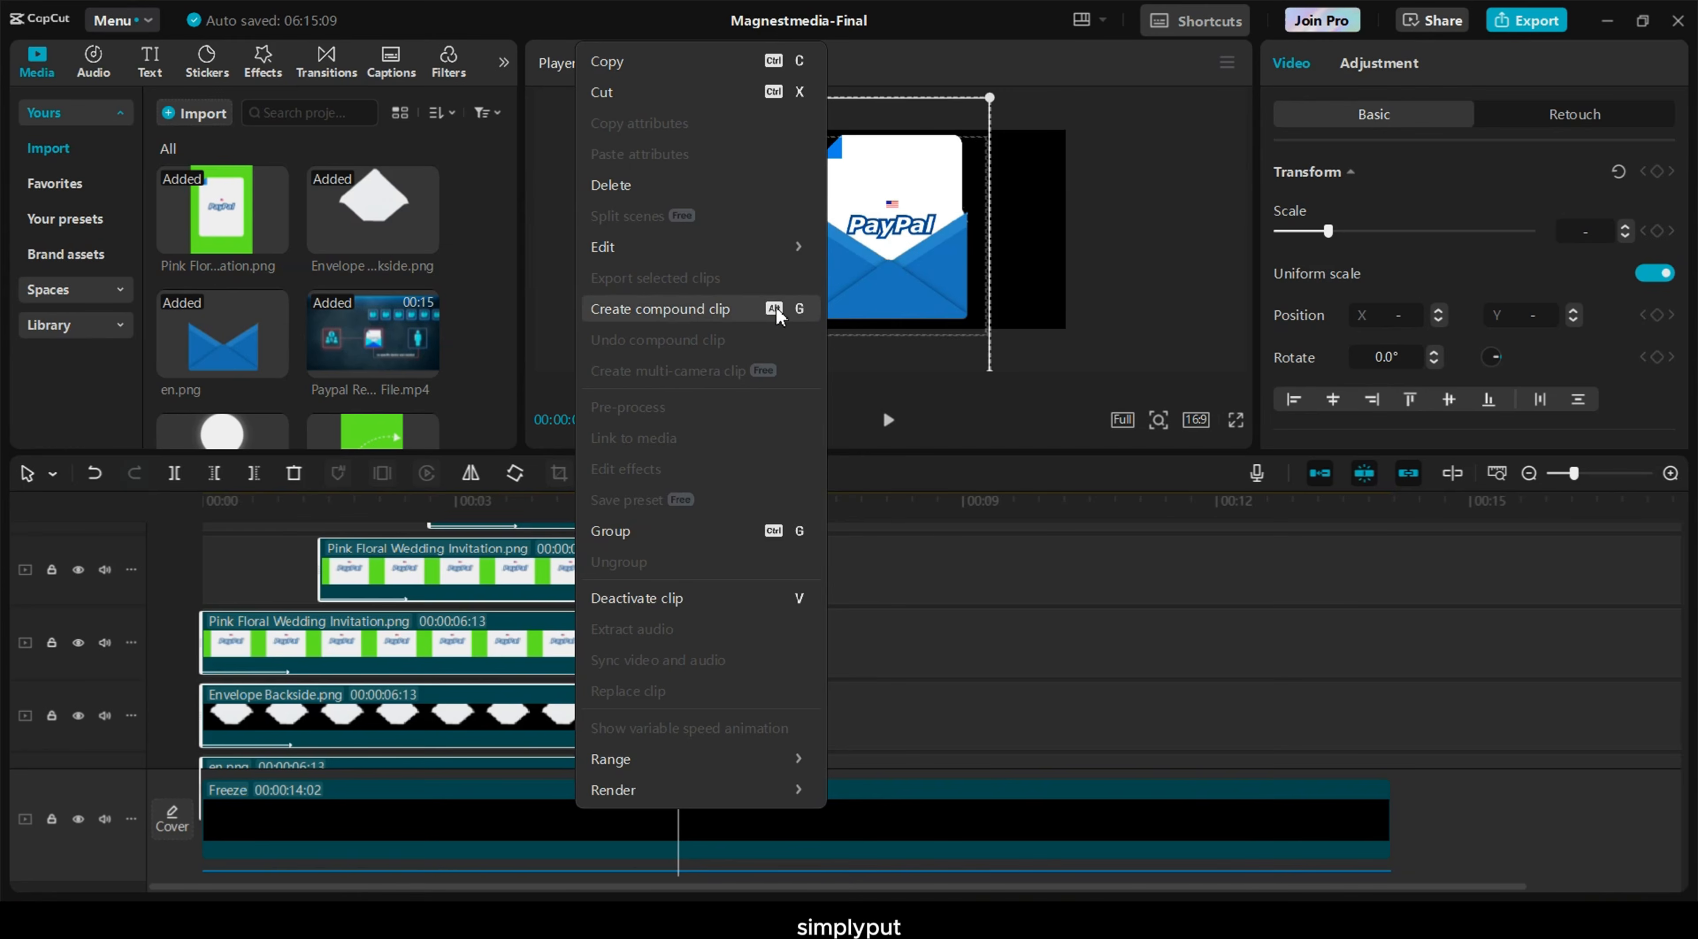
pyautogui.click(786, 307)
# Duplicate the compound clip onto two layers above, then scale the middle copy to 56% and place it left of centre at about X -1195
pyautogui.click(469, 650)
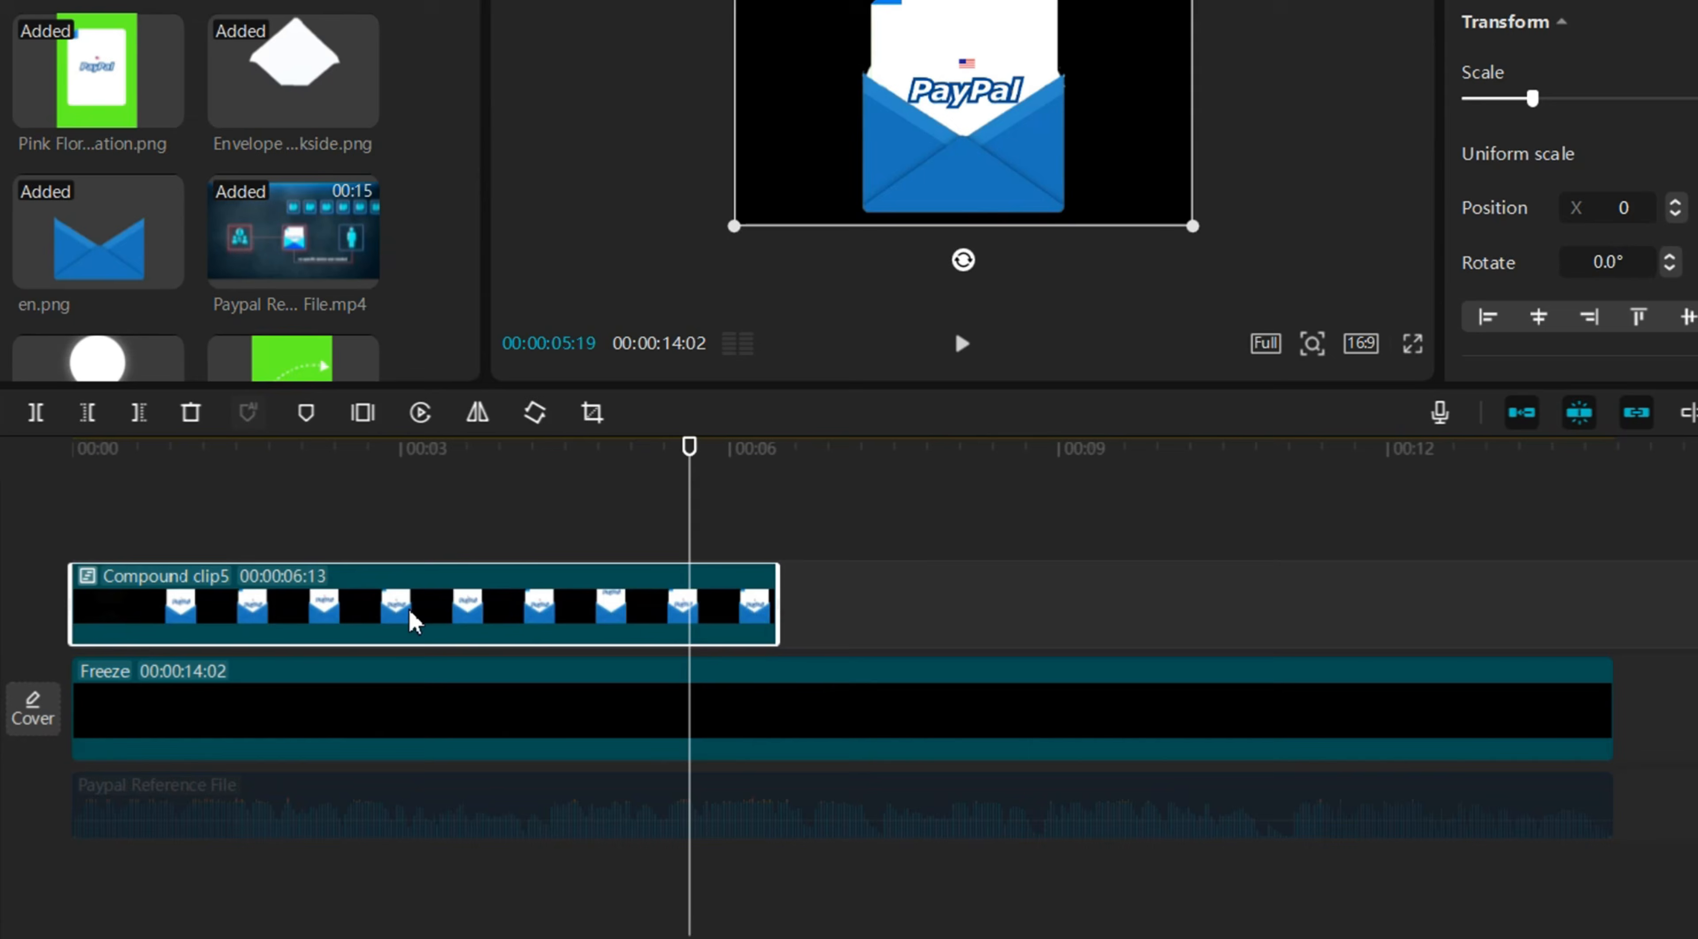
pyautogui.moveTo(414, 623); pyautogui.dragTo(283, 508)
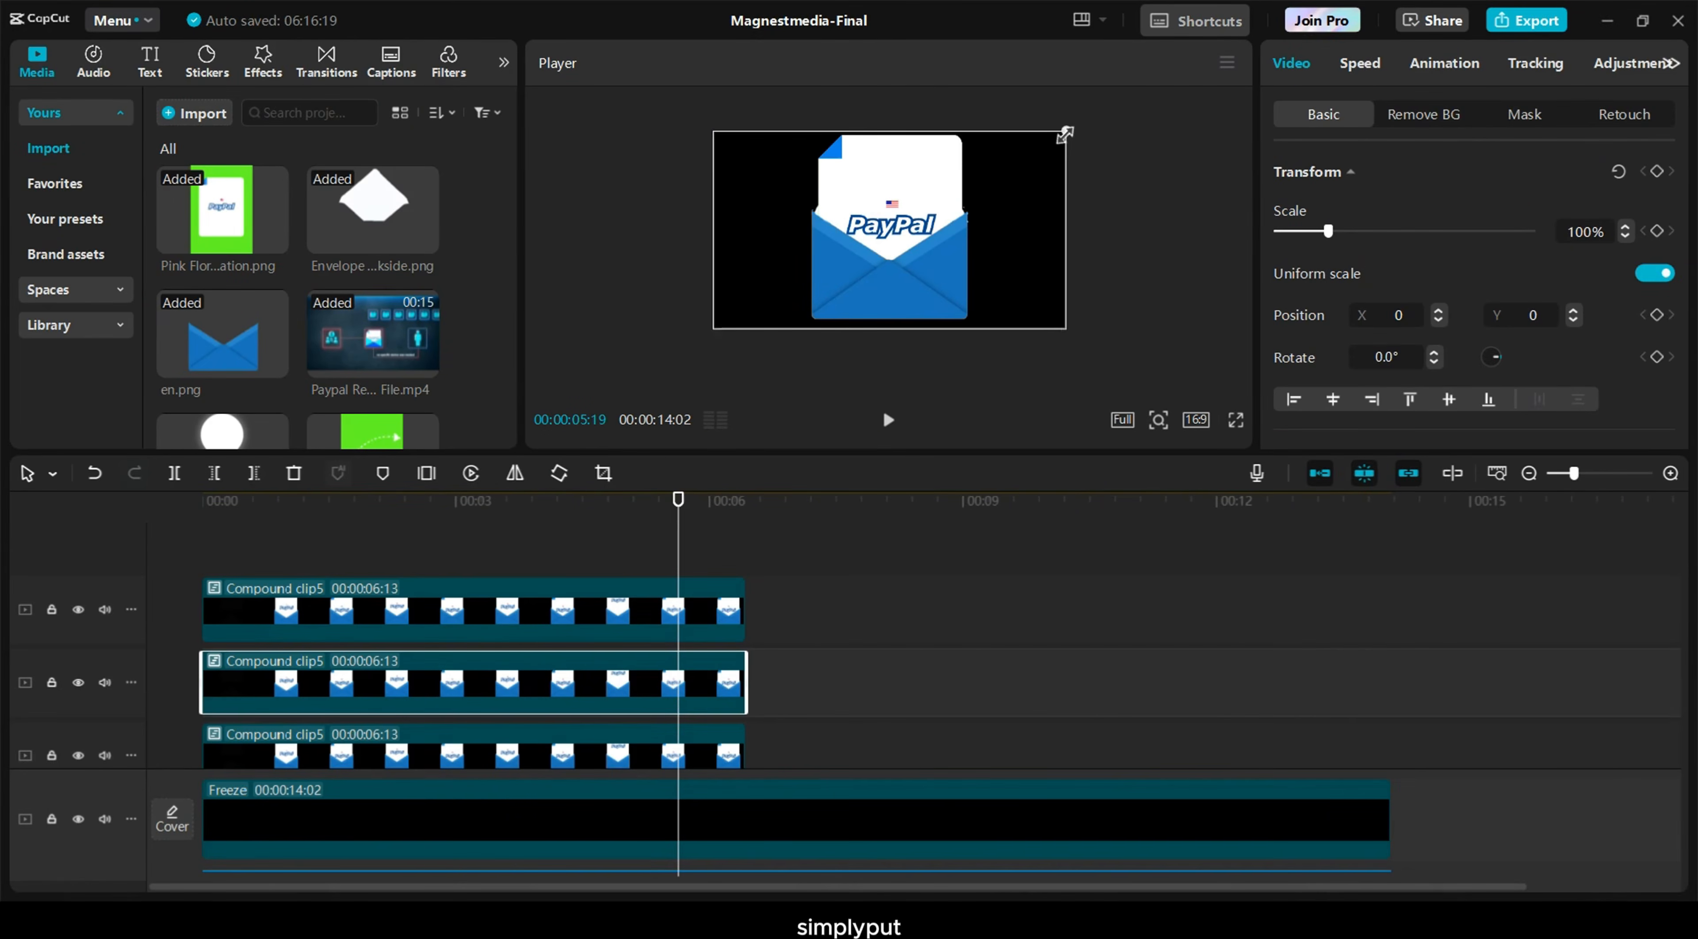
pyautogui.moveTo(1066, 132); pyautogui.dragTo(845, 202)
# Scale the topmost compound clip copy to 58% and place it right of centre at about X 1303
pyautogui.click(446, 619)
pyautogui.moveTo(1061, 135); pyautogui.dragTo(997, 169)
pyautogui.click(758, 234)
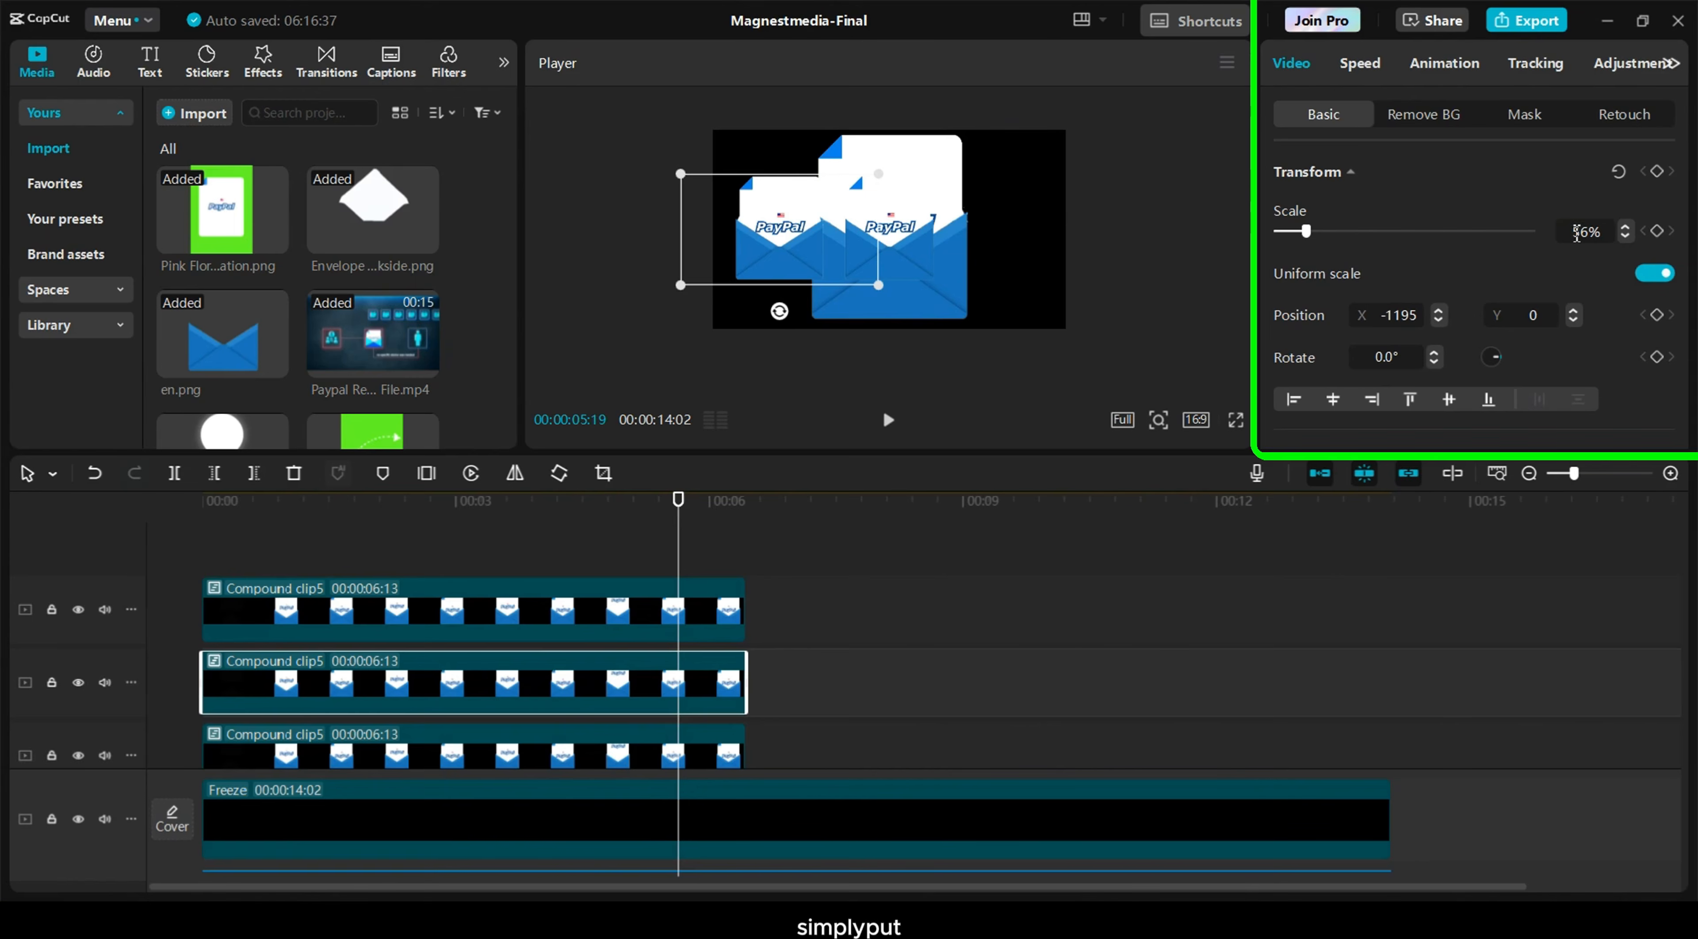
pyautogui.click(625, 617)
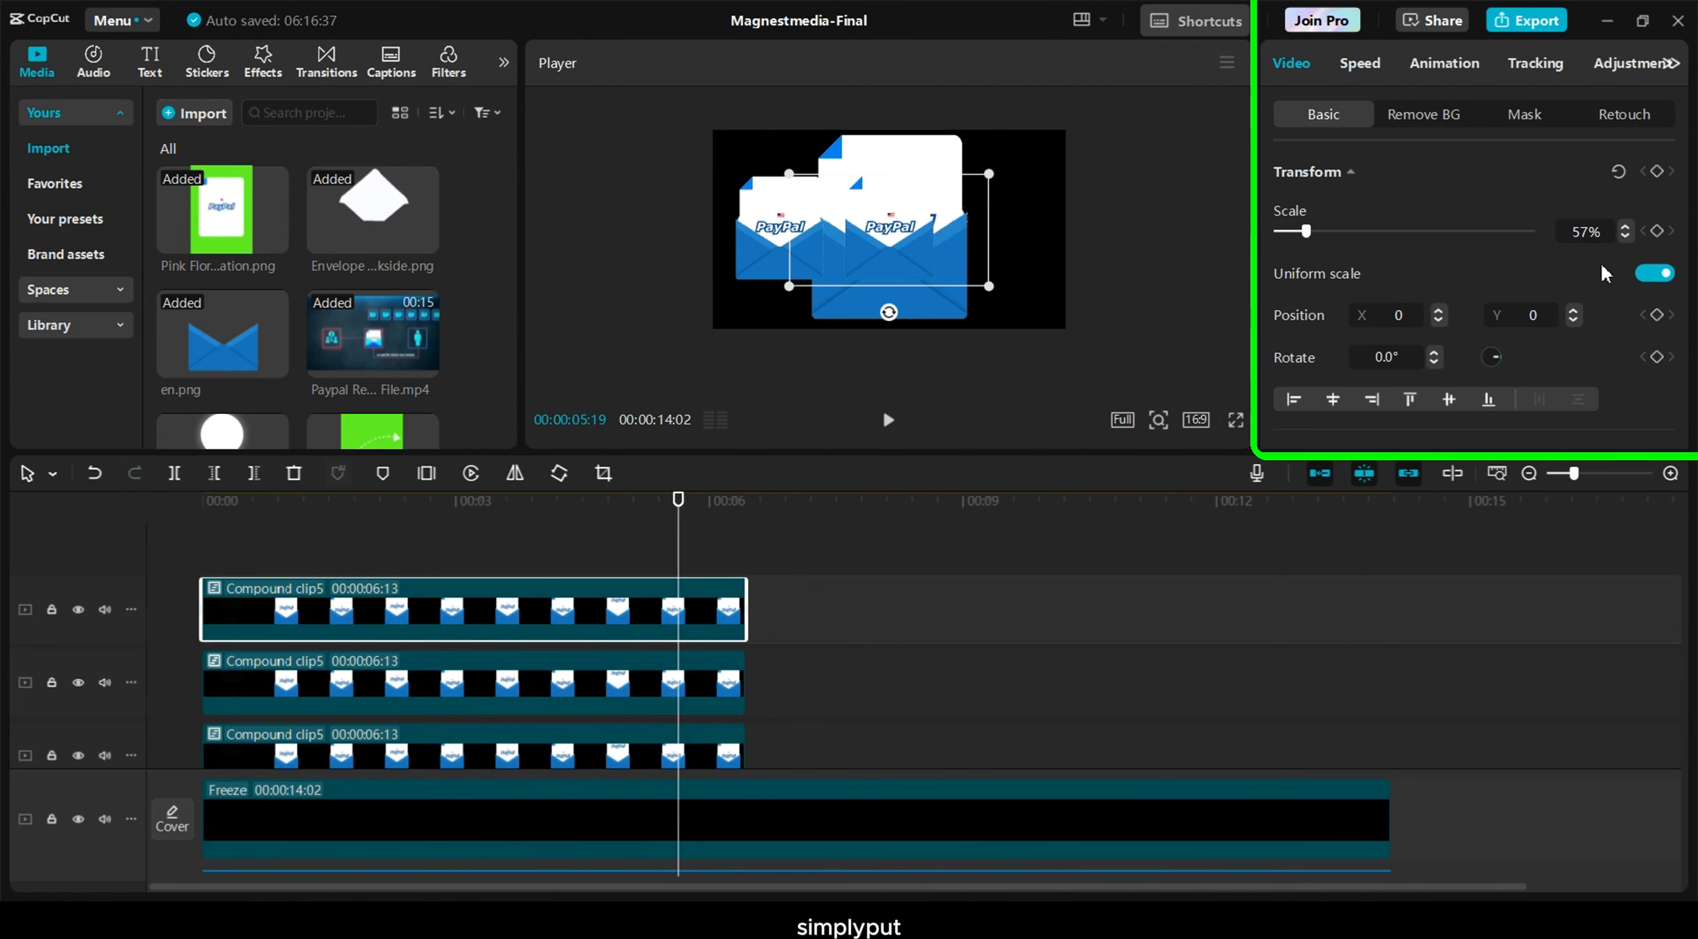
pyautogui.click(1626, 228)
pyautogui.moveTo(900, 240); pyautogui.dragTo(1021, 241)
# Scale the large centre compound clip to 90% and centre it at X 0, Y 0
pyautogui.click(617, 745)
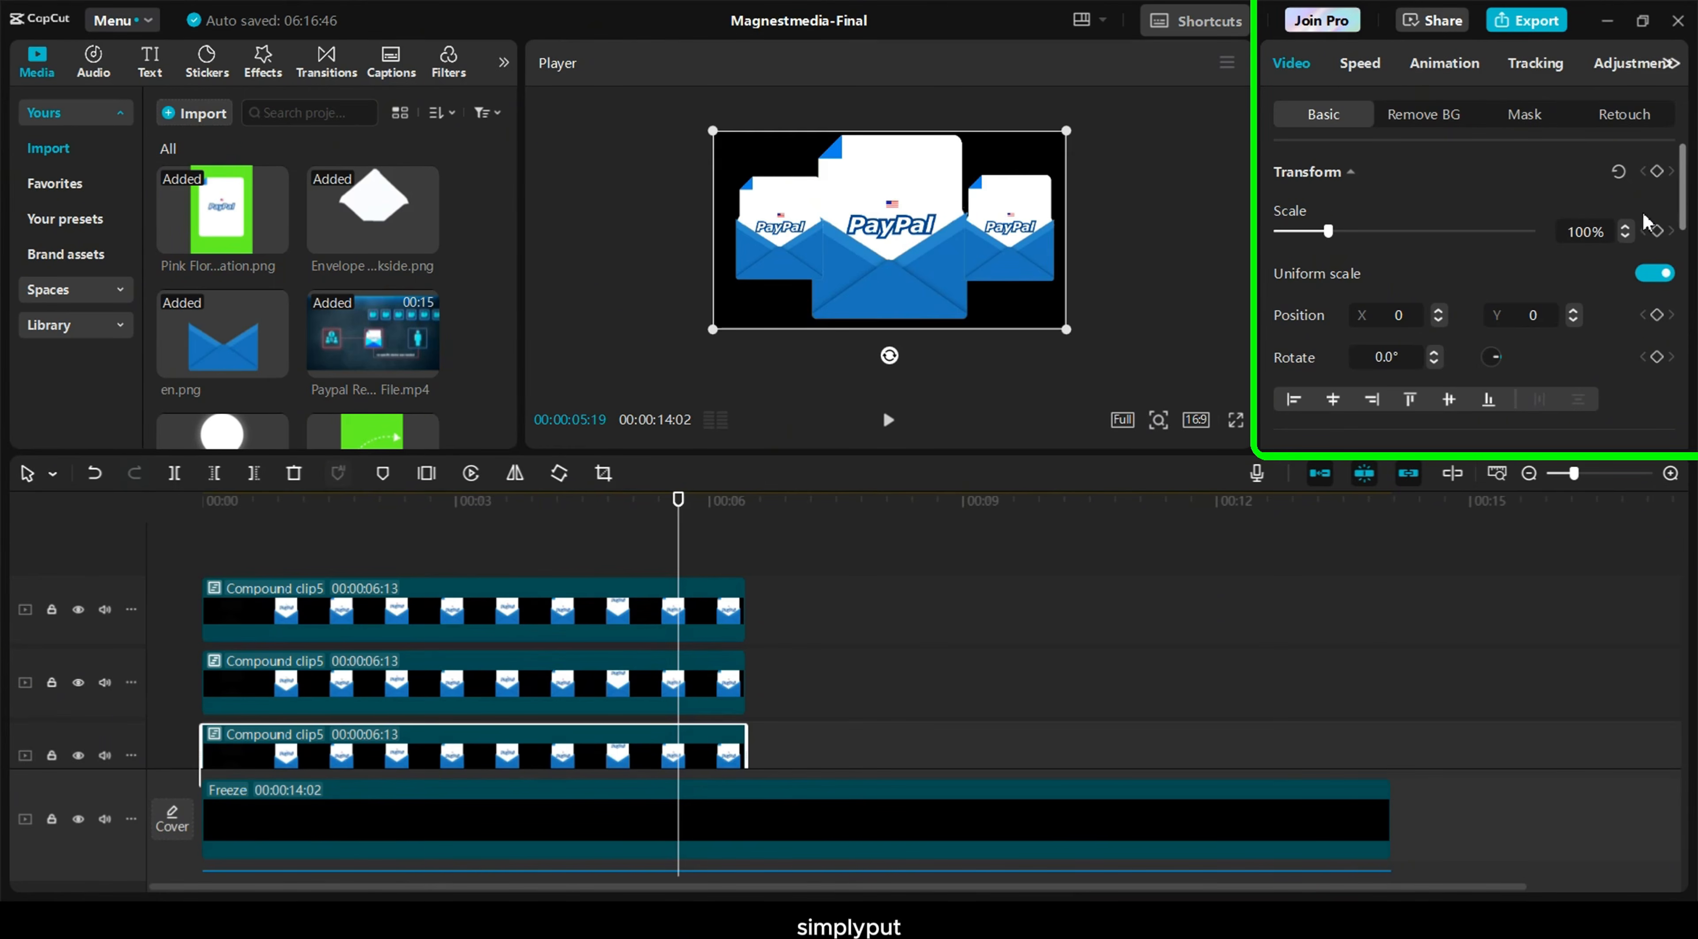
pyautogui.click(1626, 237)
pyautogui.click(1626, 236)
pyautogui.click(1626, 236)
pyautogui.click(1626, 236)
pyautogui.click(1626, 236)
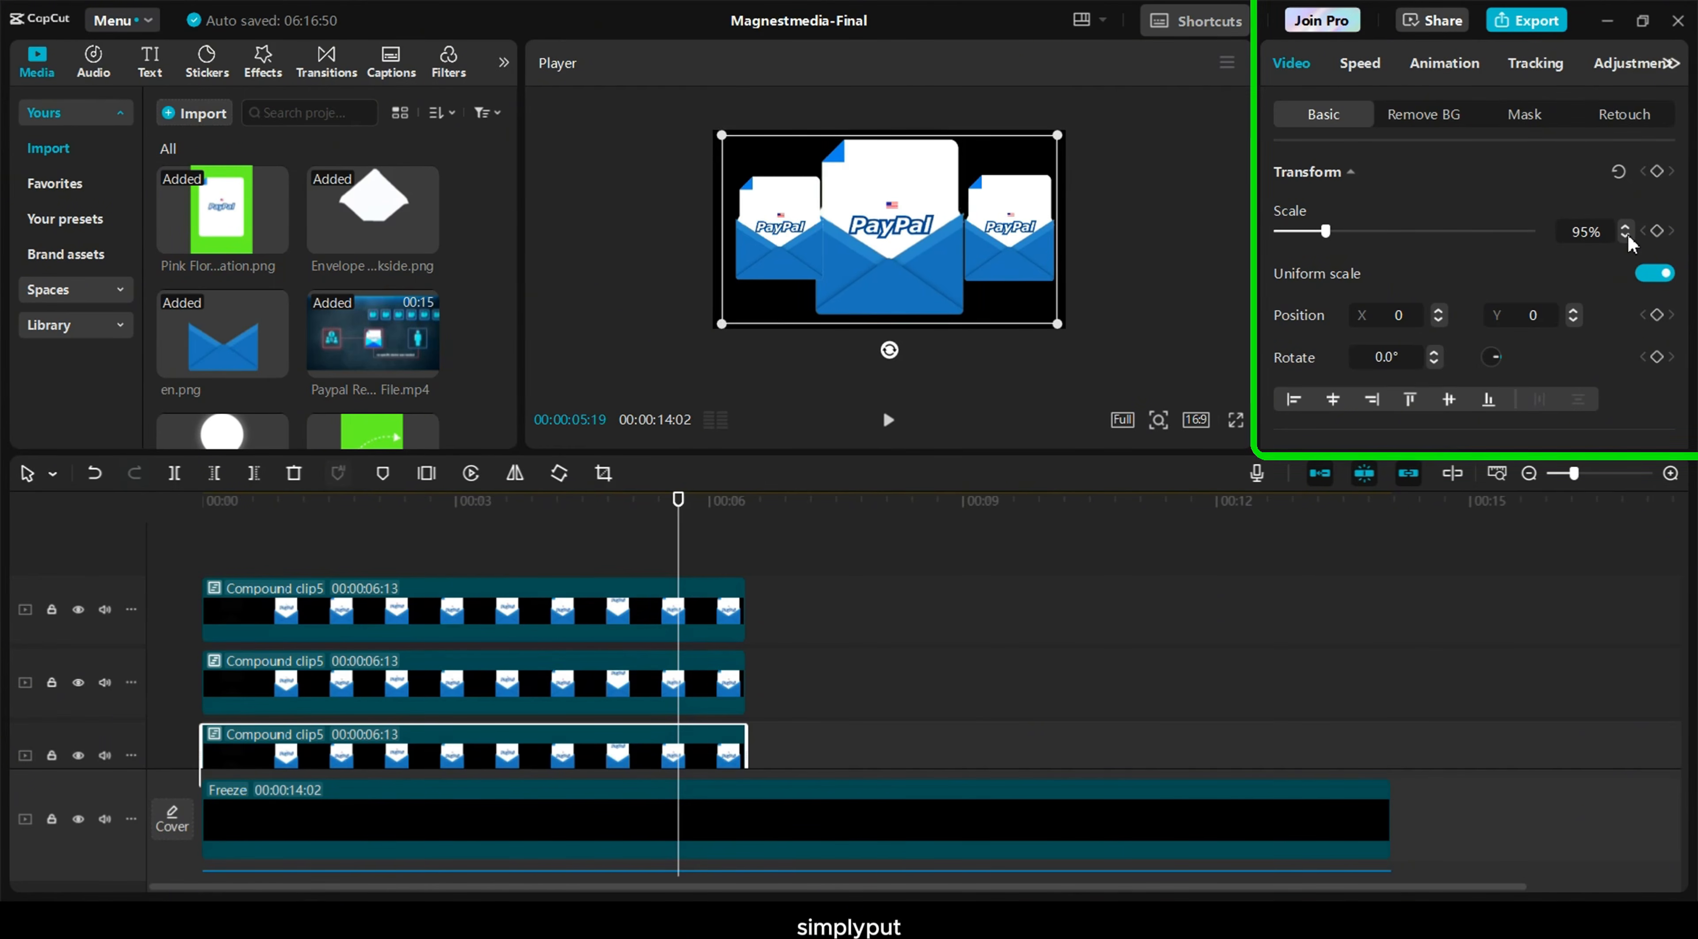
pyautogui.click(1627, 237)
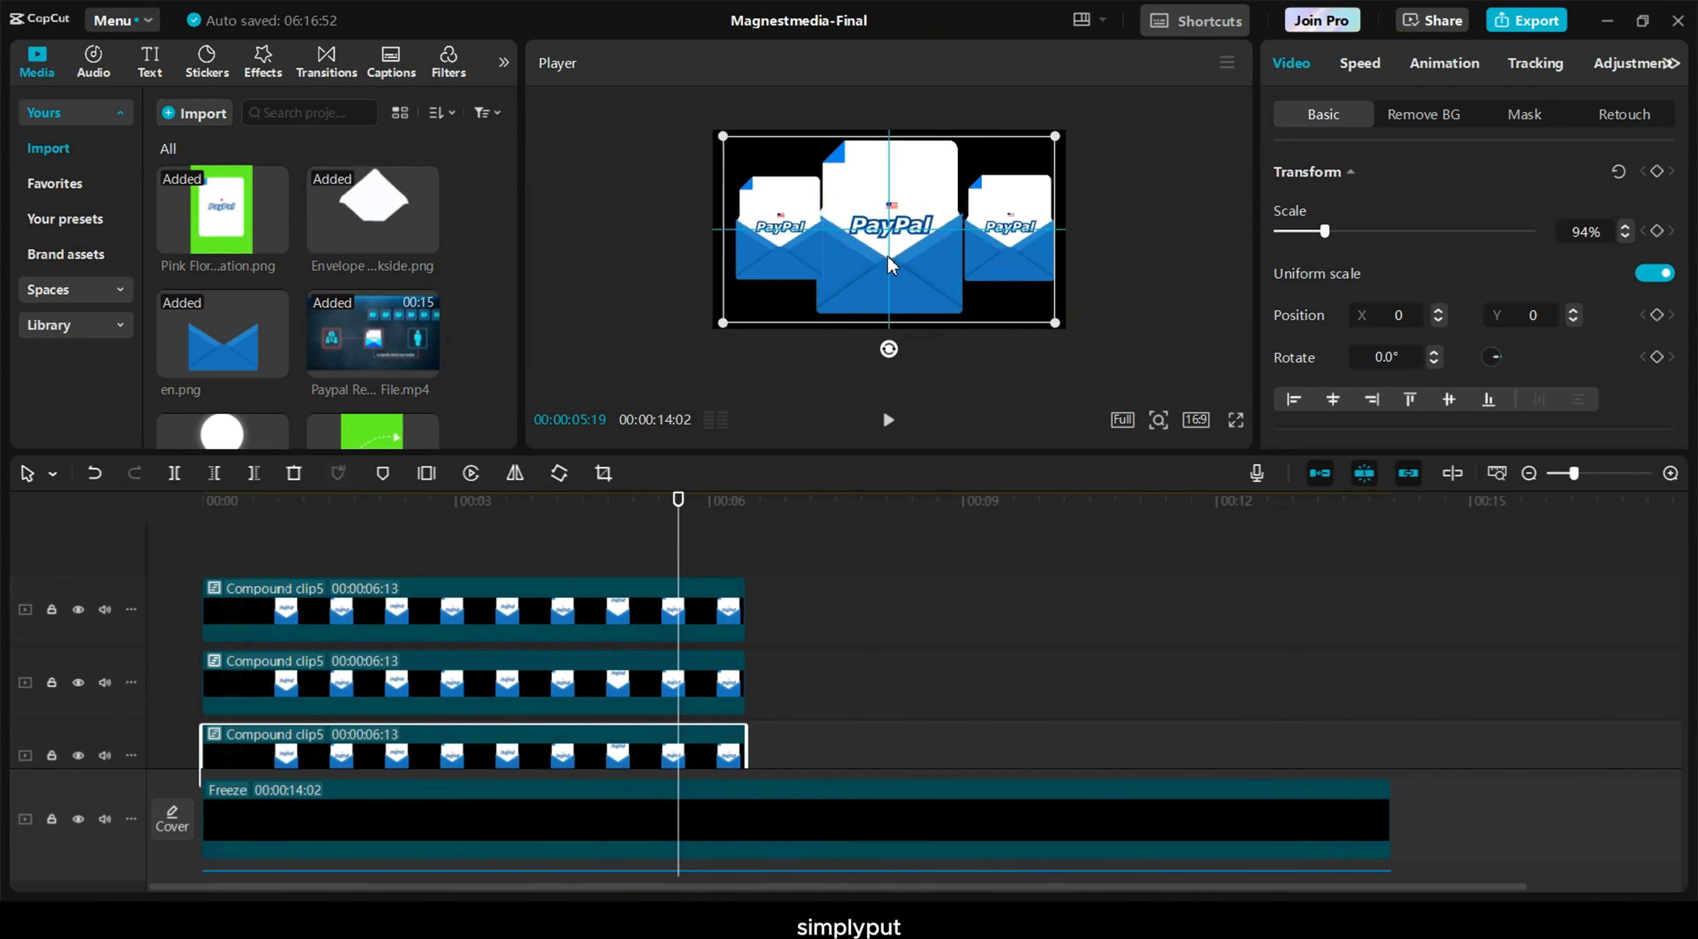
pyautogui.click(1625, 236)
pyautogui.click(1625, 236)
pyautogui.click(1626, 236)
pyautogui.click(1625, 236)
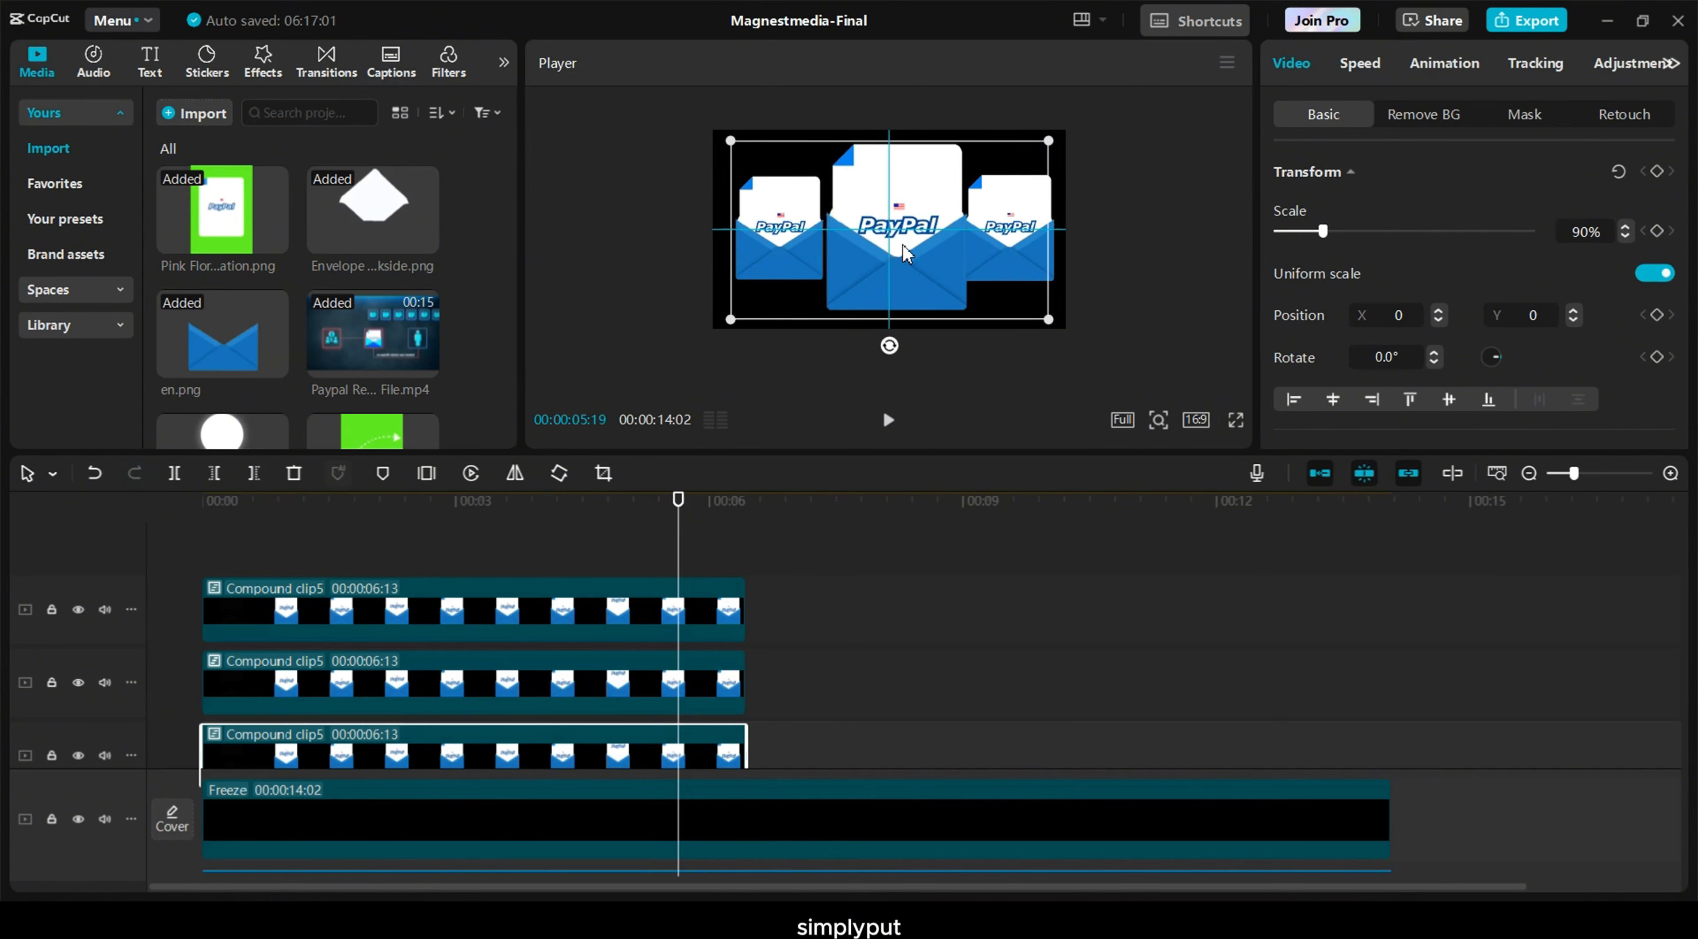
pyautogui.moveTo(933, 256); pyautogui.dragTo(915, 255)
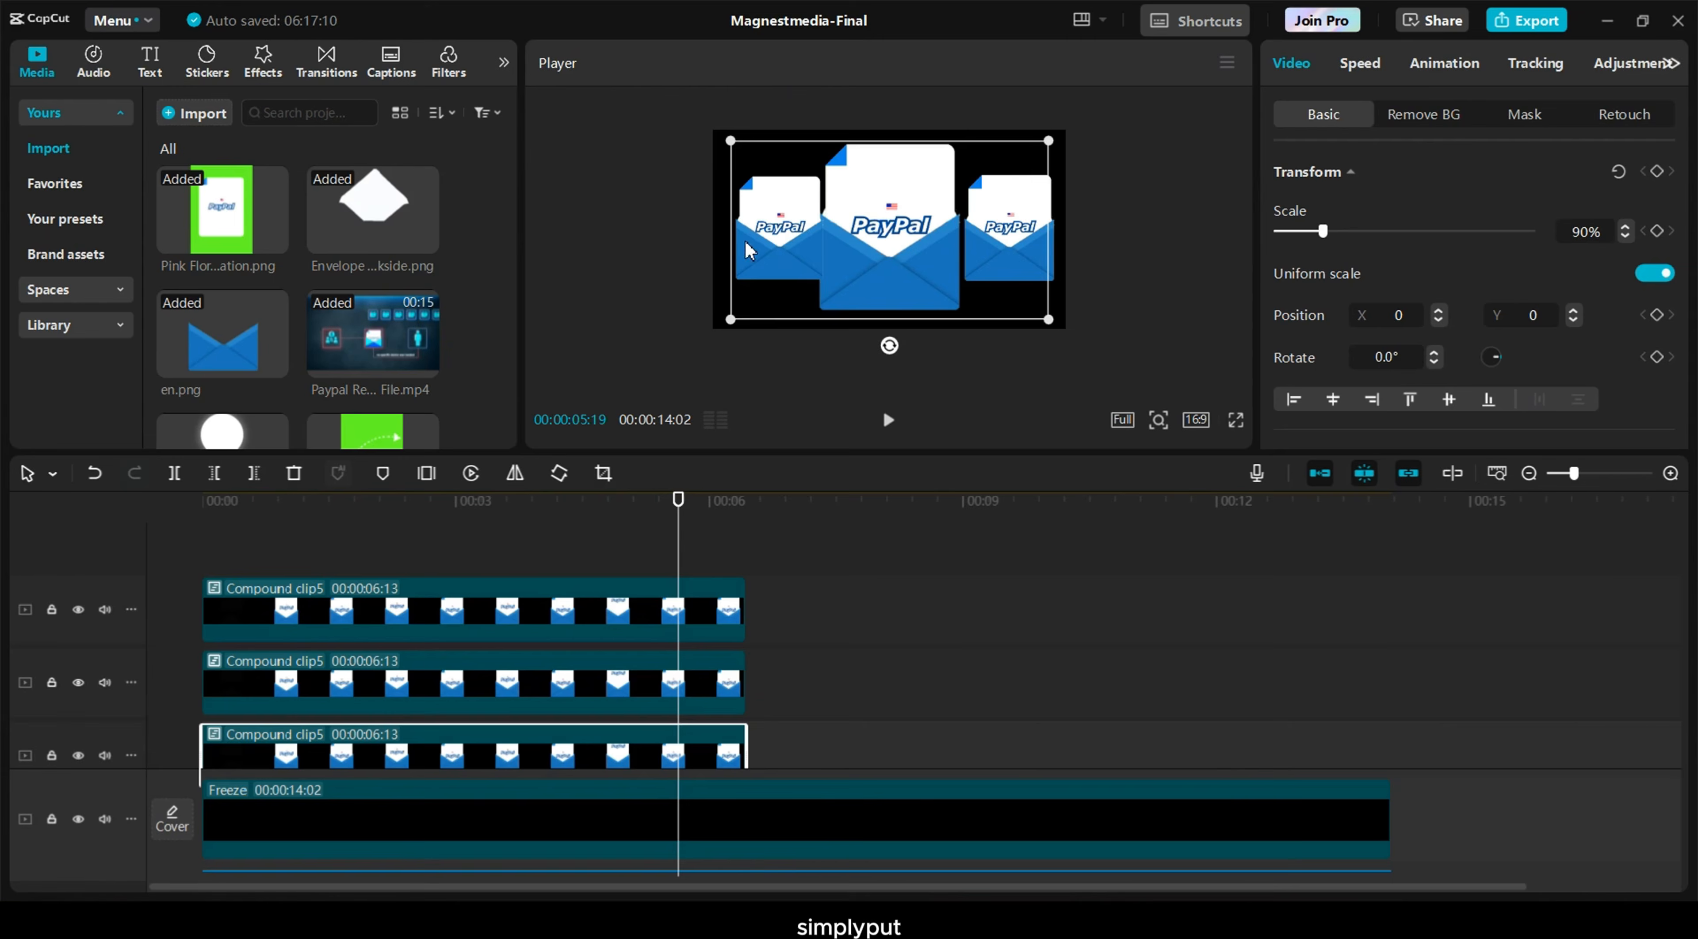
# Move the small left envelope slightly outward and set the right envelope's scale to 56%
pyautogui.click(427, 699)
pyautogui.moveTo(764, 226); pyautogui.dragTo(756, 225)
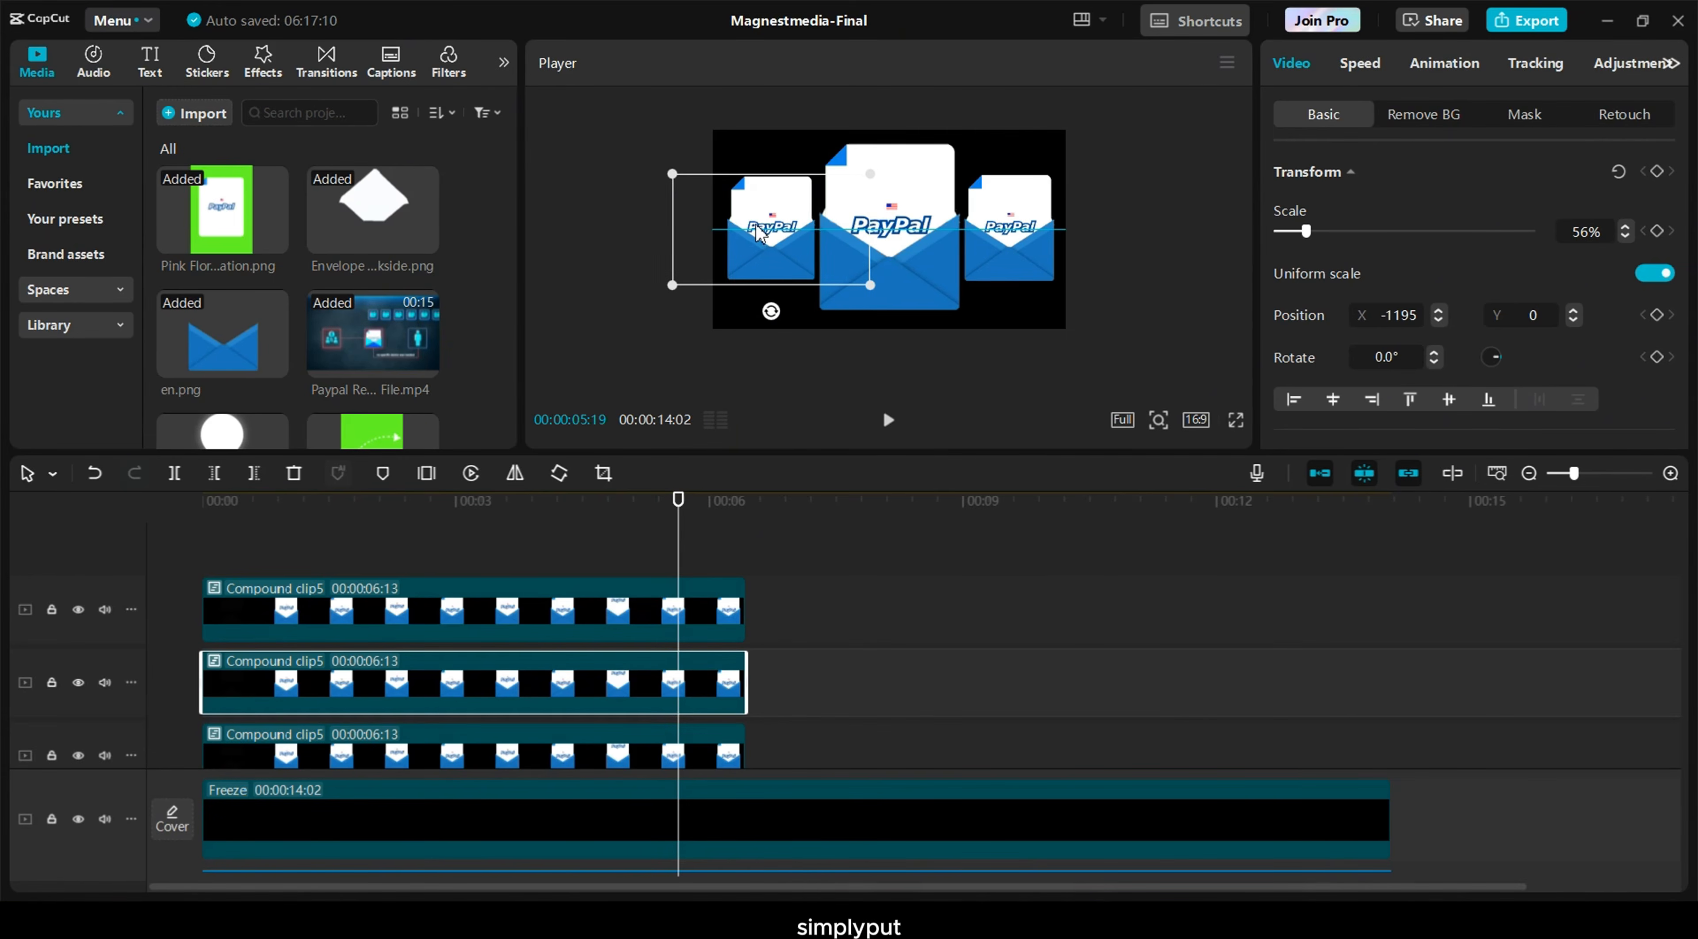
pyautogui.click(1026, 231)
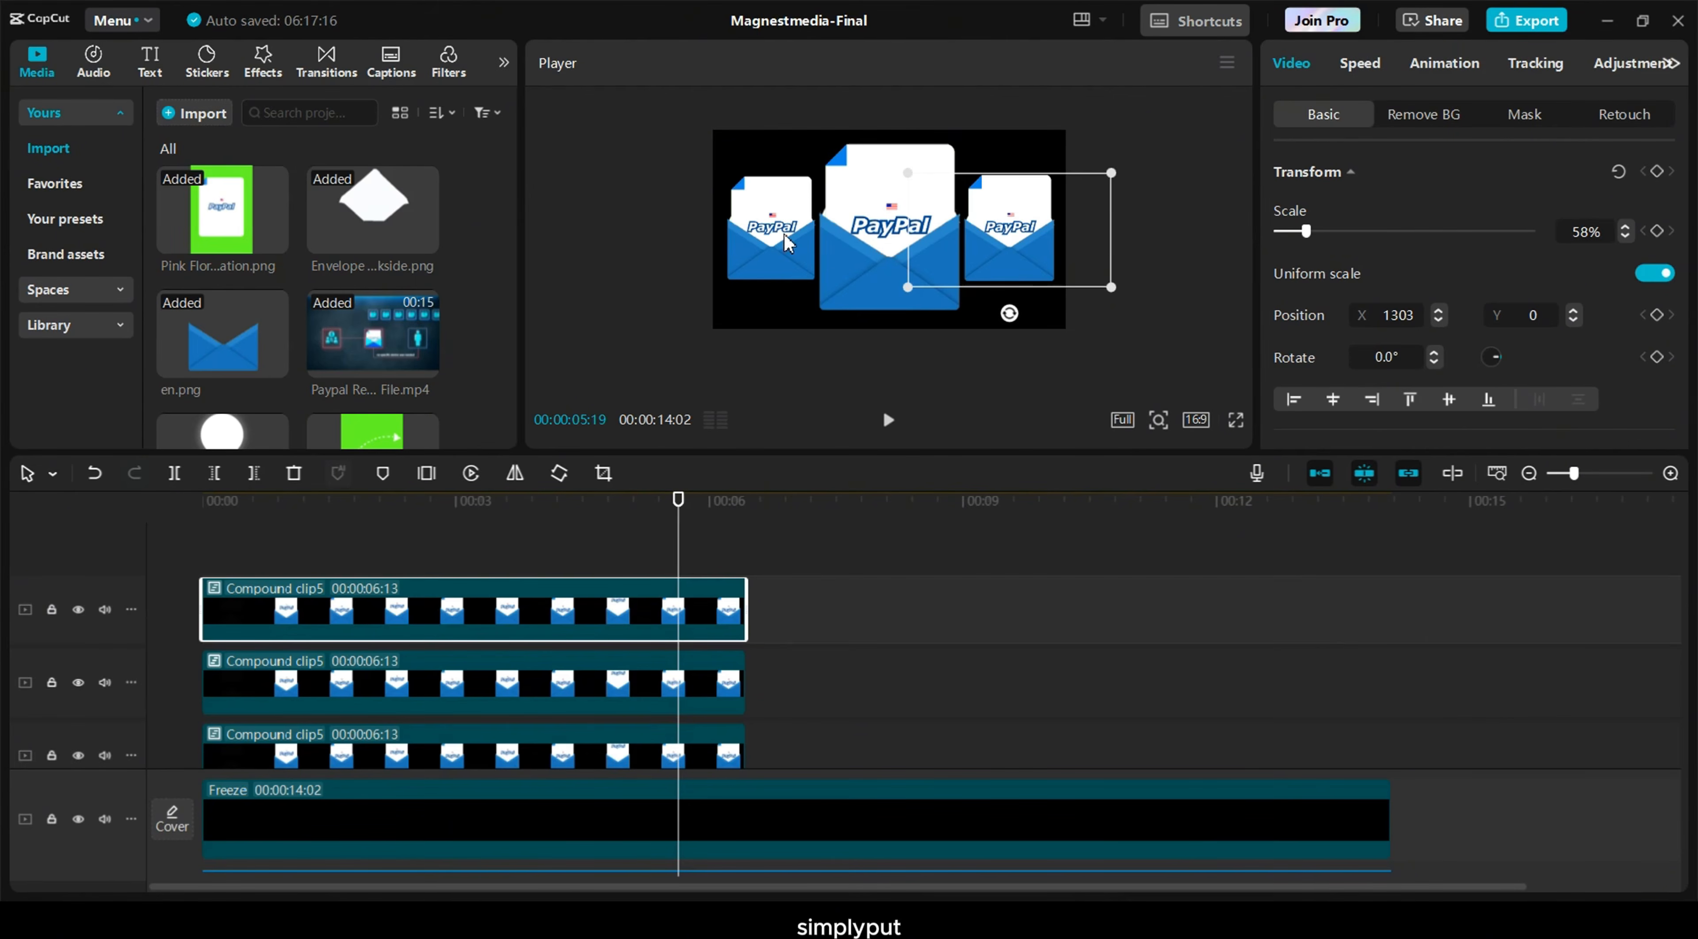
pyautogui.click(772, 246)
pyautogui.click(1003, 250)
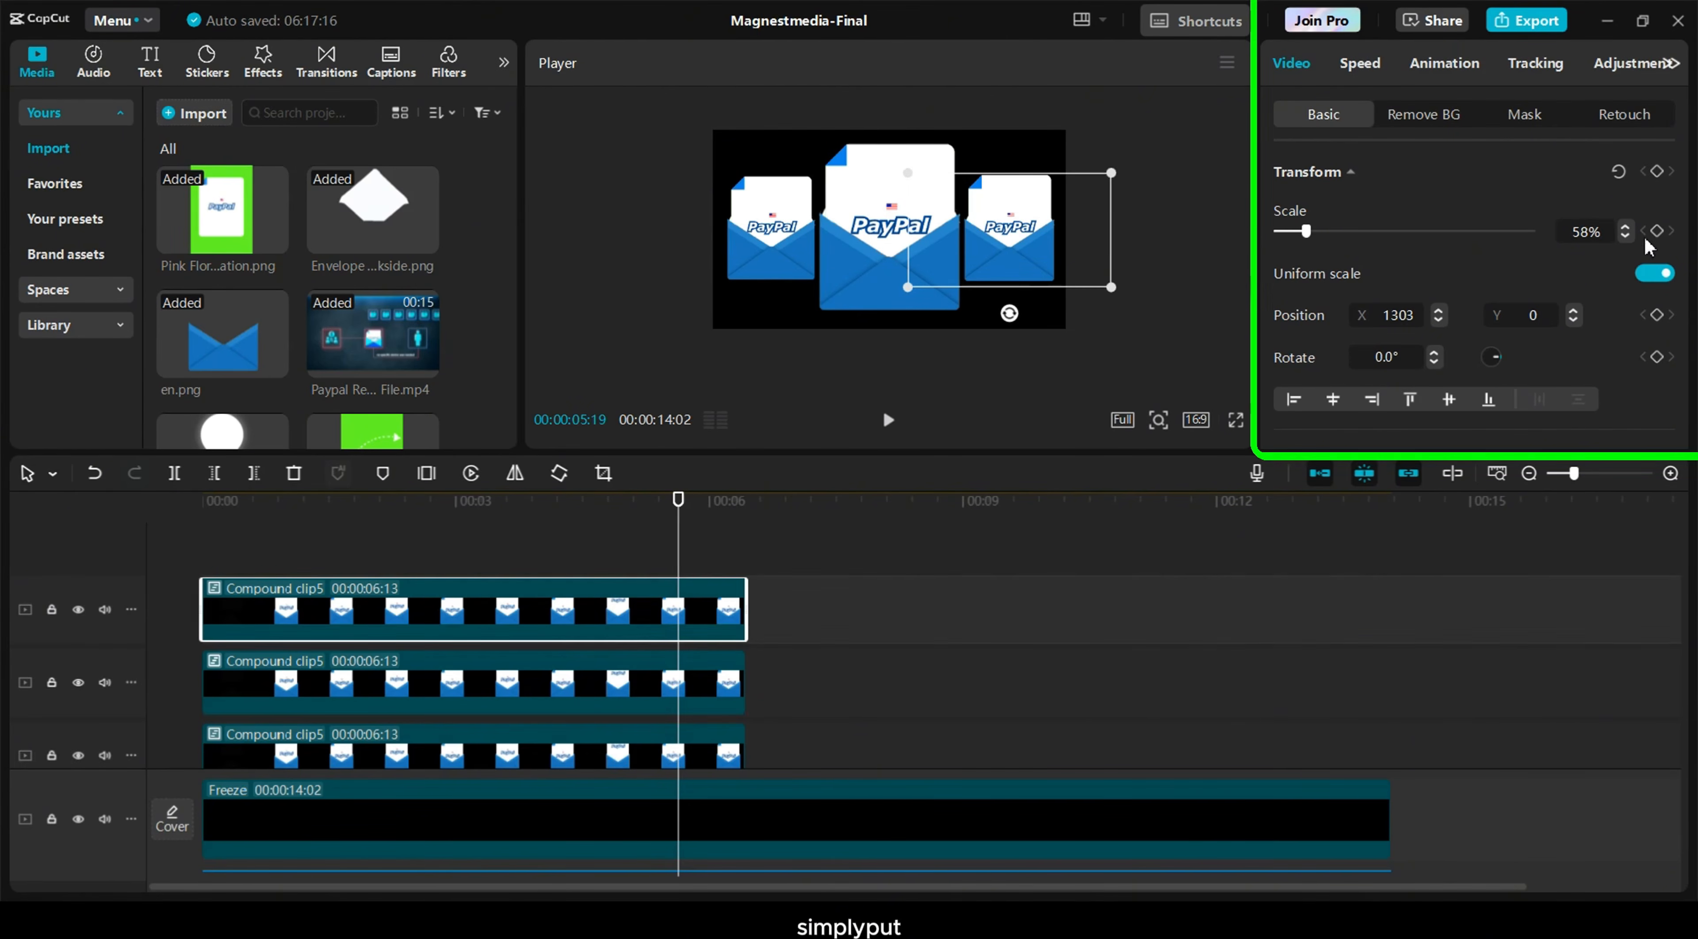
pyautogui.click(1626, 237)
pyautogui.click(1626, 236)
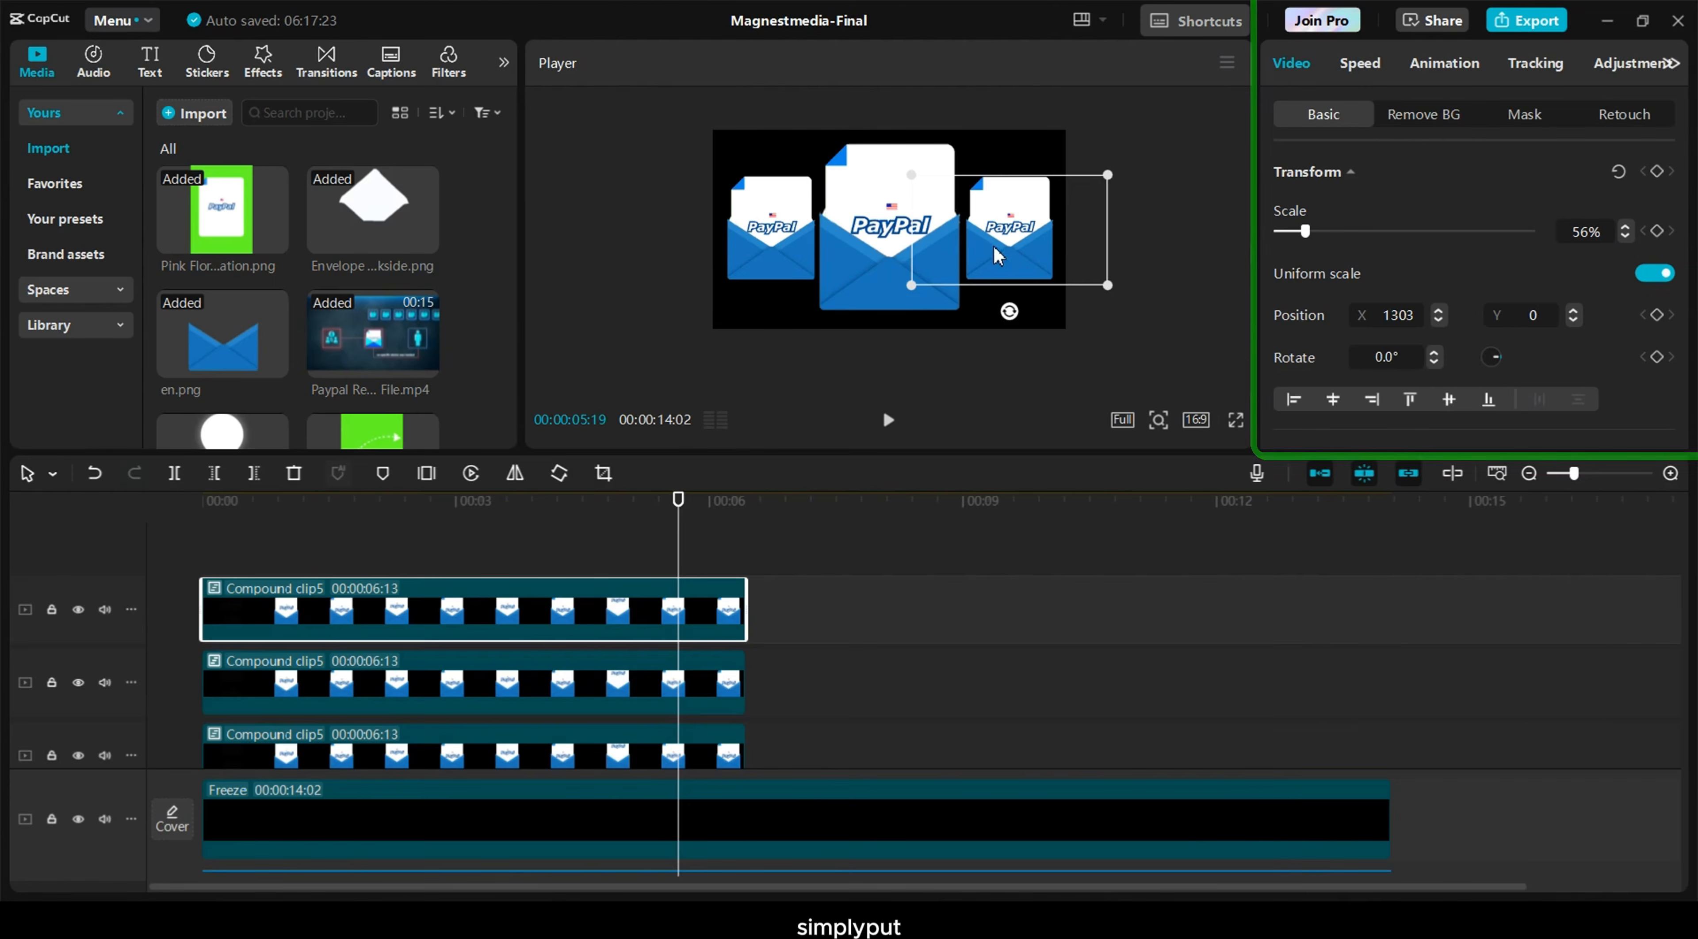
# Play back the three-envelope animation from the start in an enlarged preview
pyautogui.scroll(3, 952, 245)
pyautogui.click(177, 527)
pyautogui.press('space')
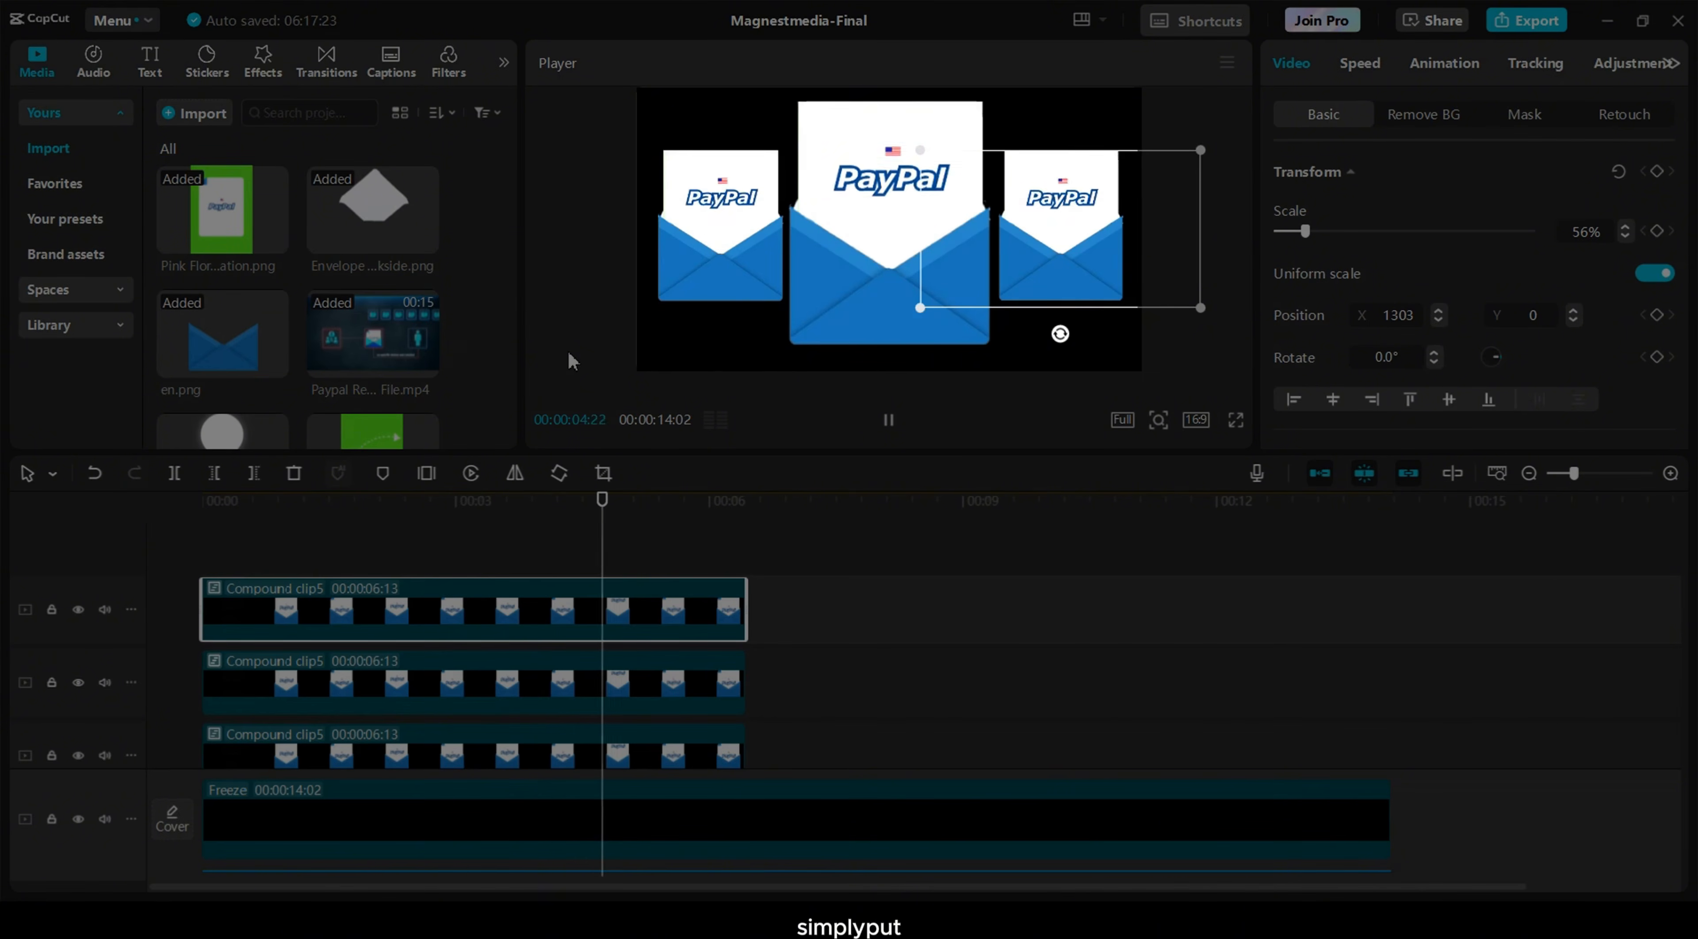
pyautogui.press('space')
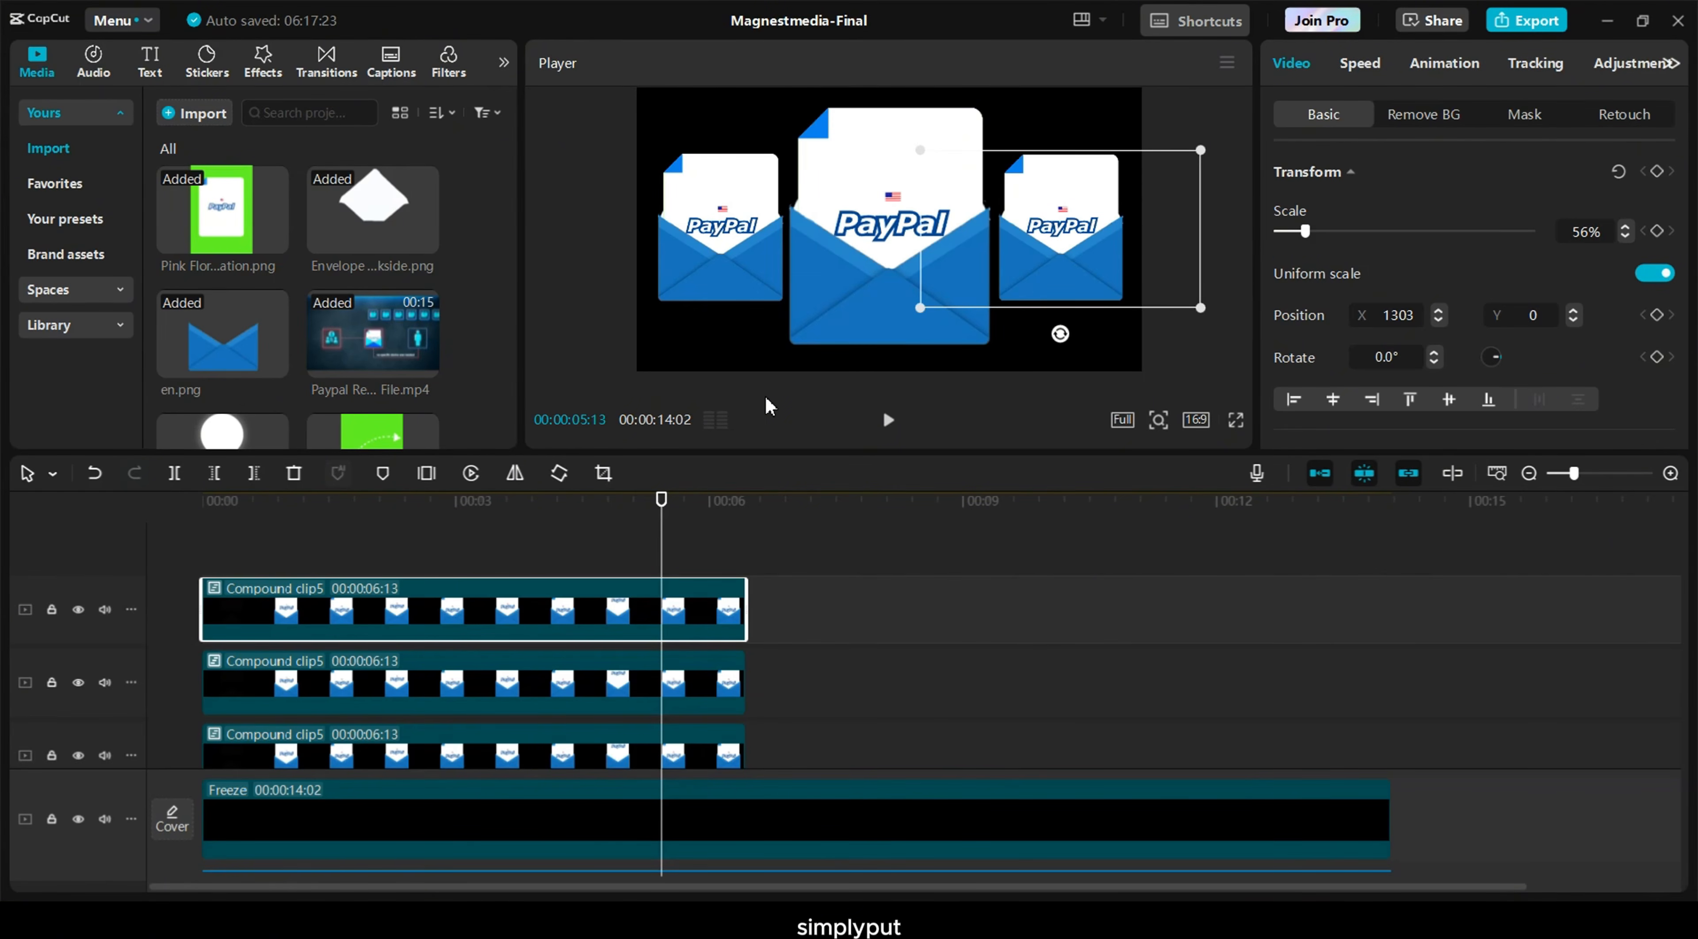
# Add transform keyframes to the large centre envelope's compound clip at its start and at 00:00:03:00
pyautogui.click(216, 561)
pyautogui.click(209, 749)
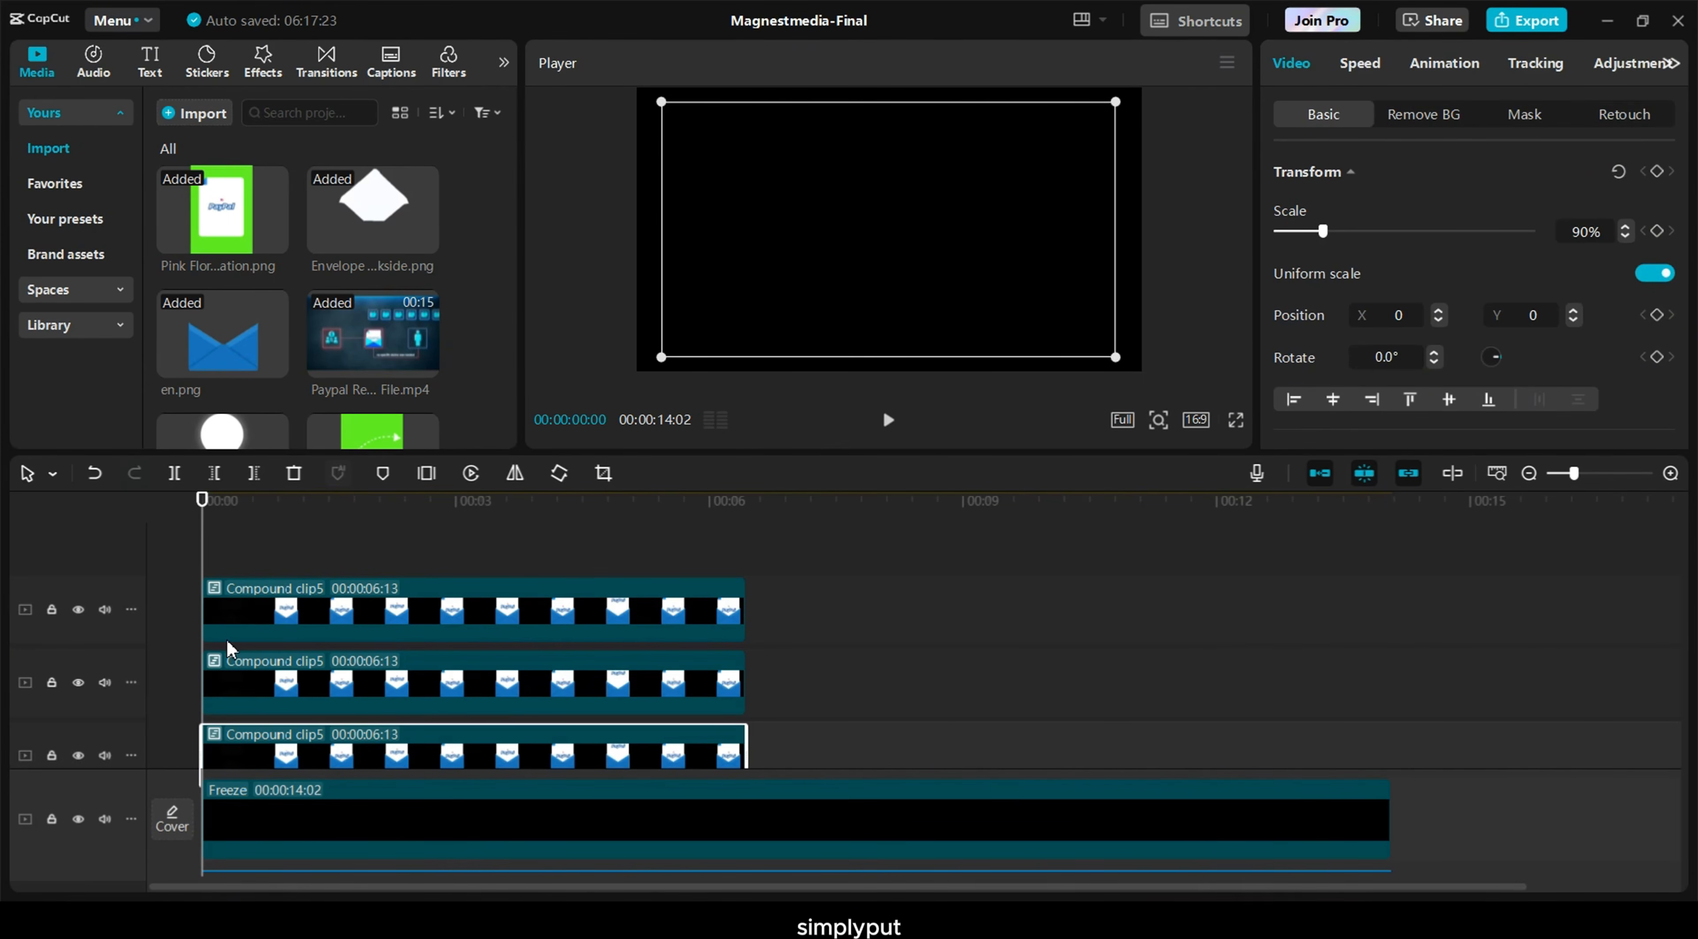
pyautogui.click(1657, 172)
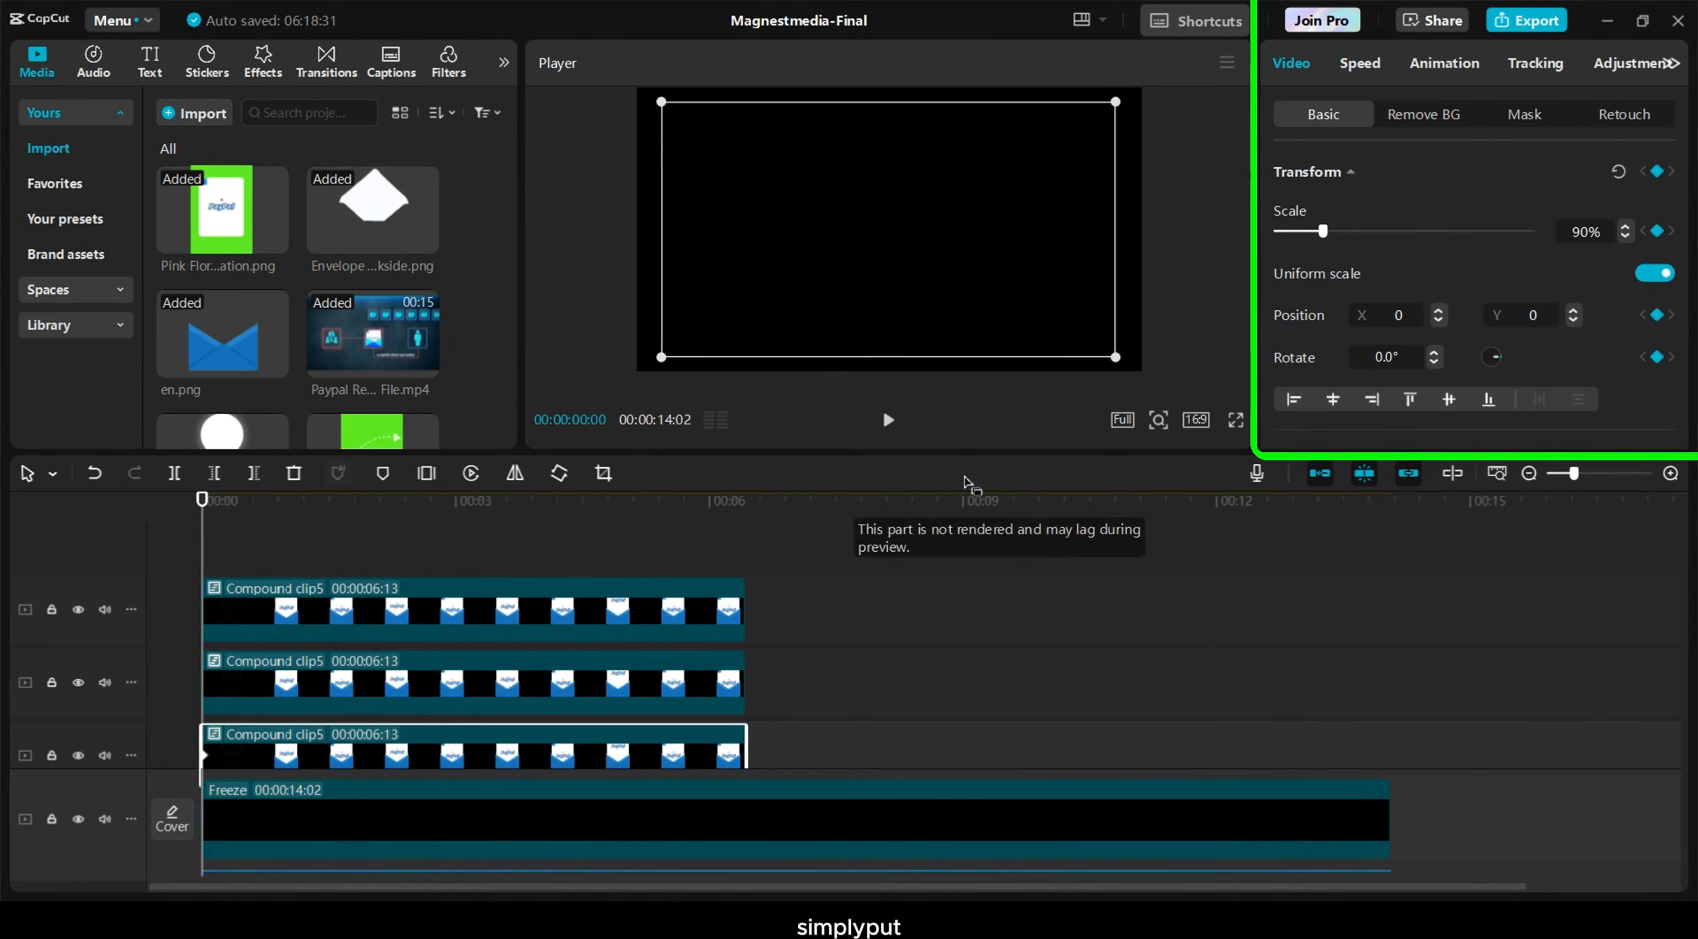
pyautogui.moveTo(285, 561); pyautogui.dragTo(464, 566)
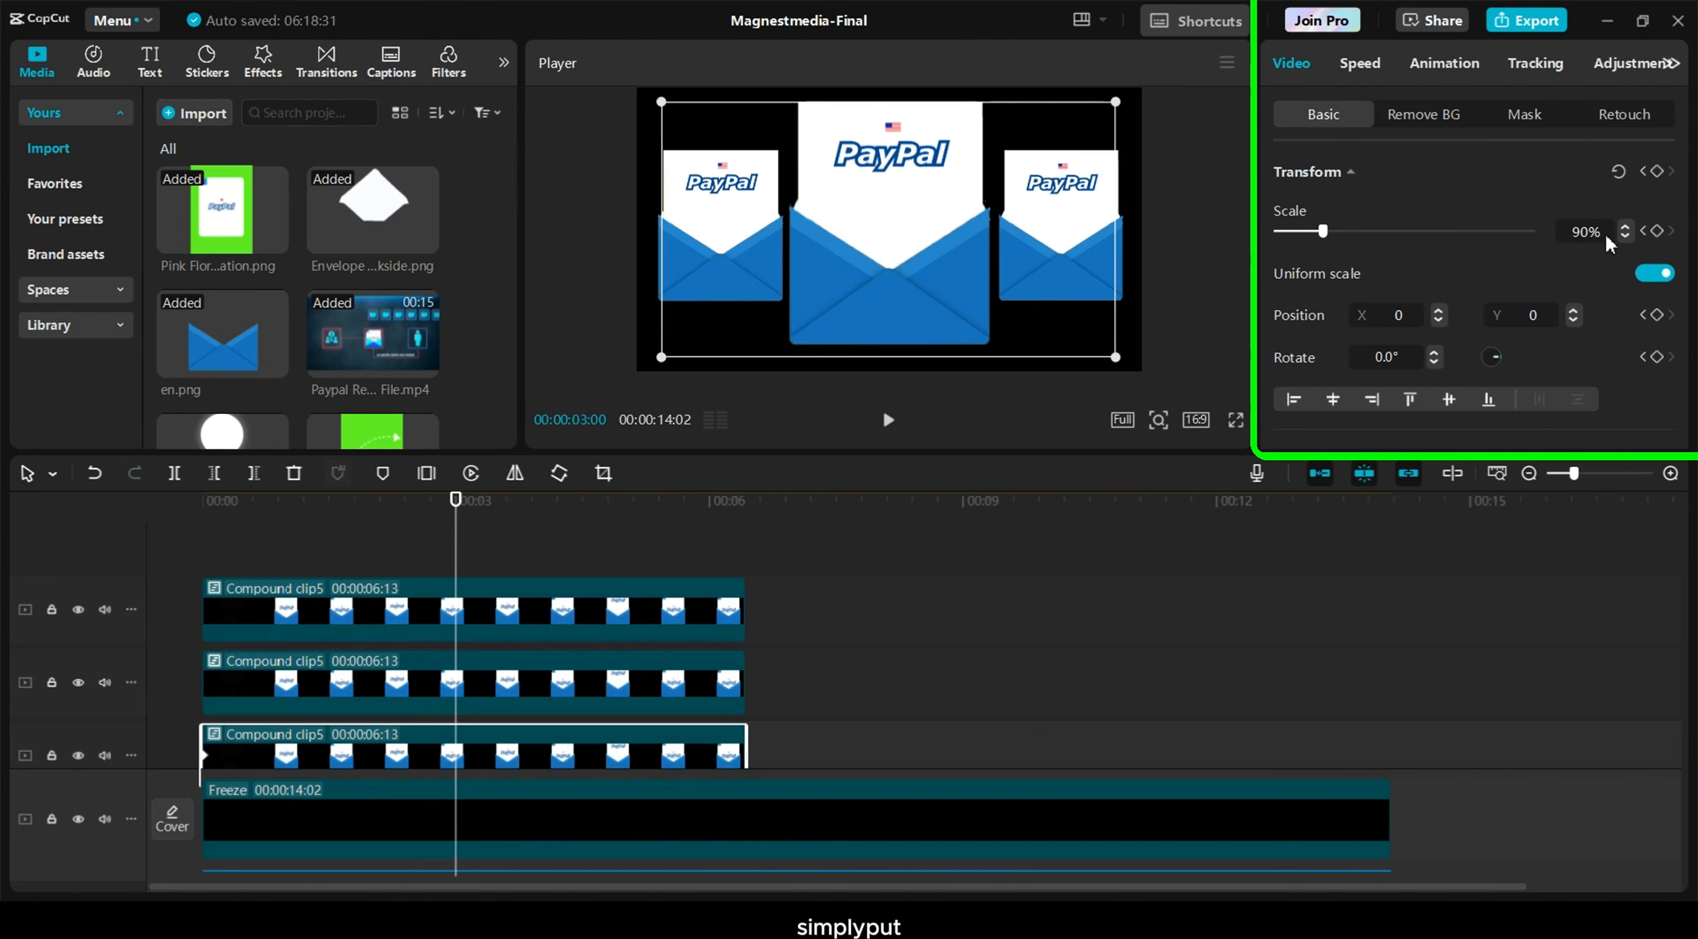
pyautogui.click(1657, 173)
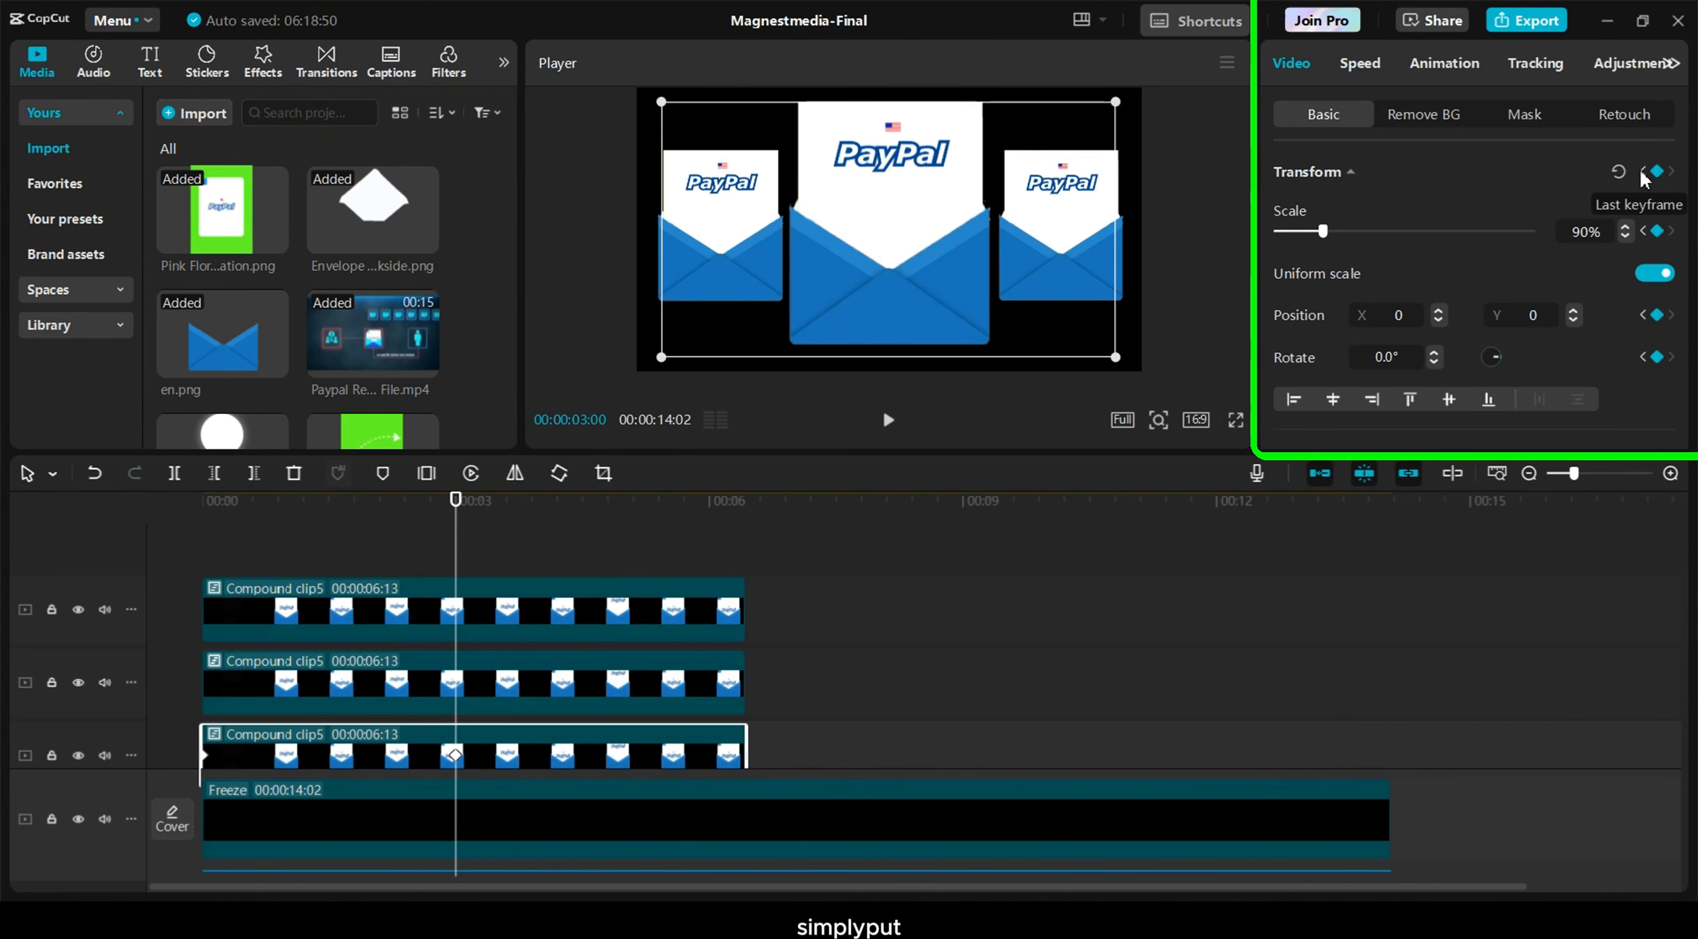
# Set the centre envelope's scale to 100% at the keyframe at the clip's start
pyautogui.click(1643, 172)
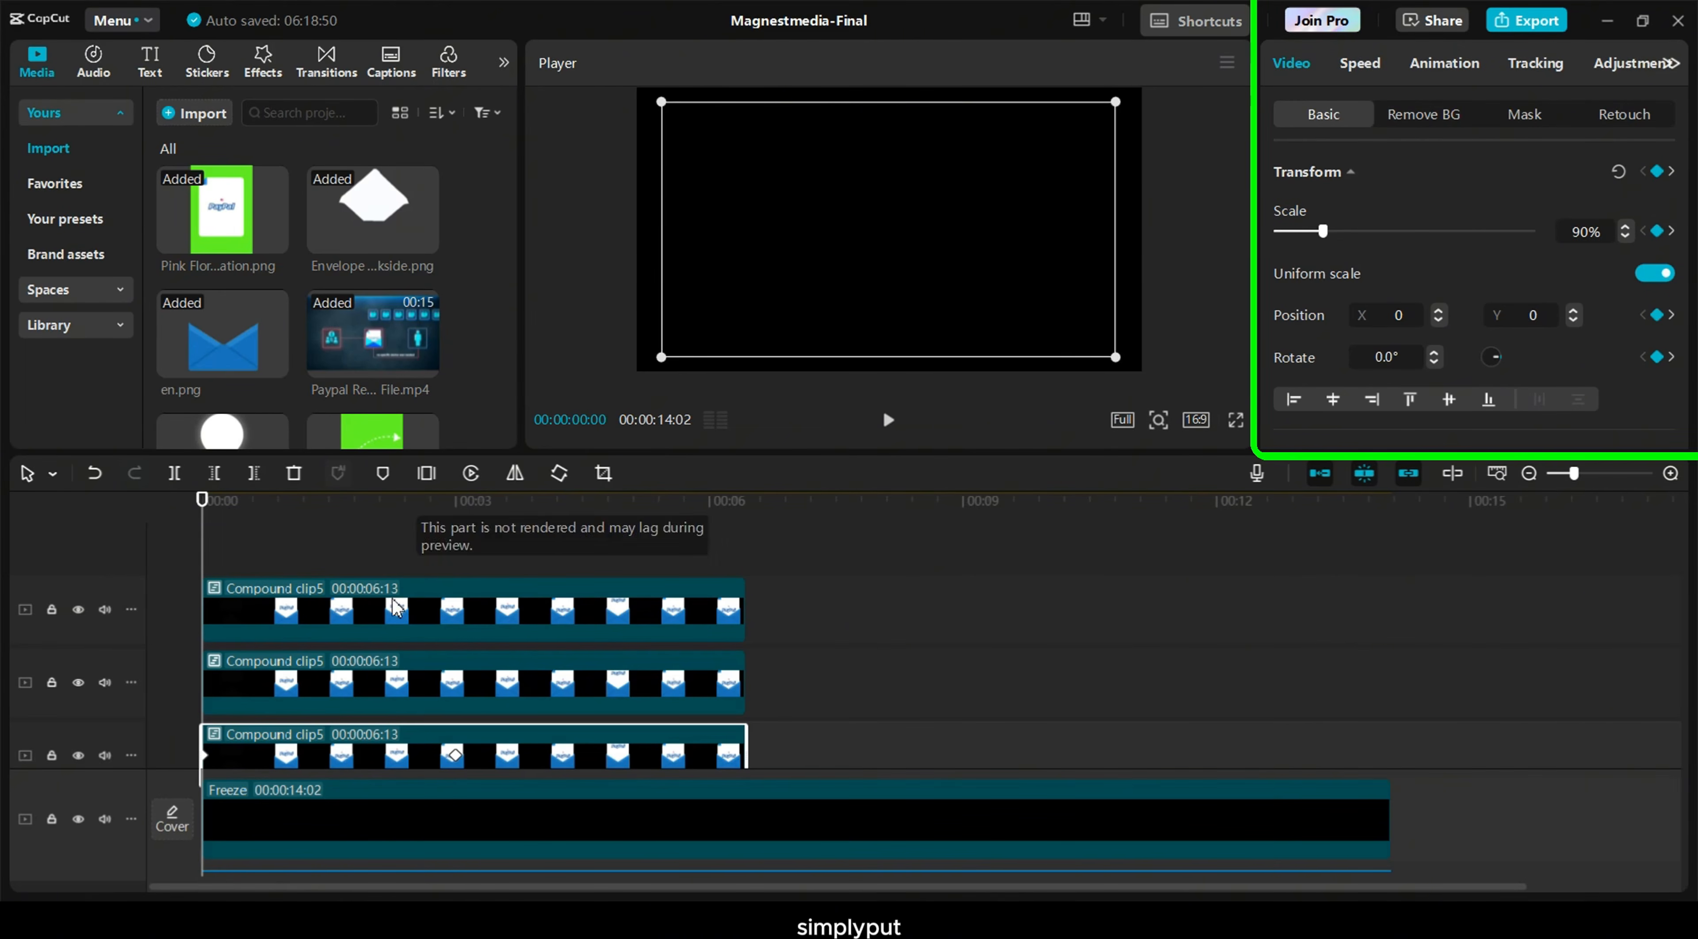
pyautogui.click(1625, 226)
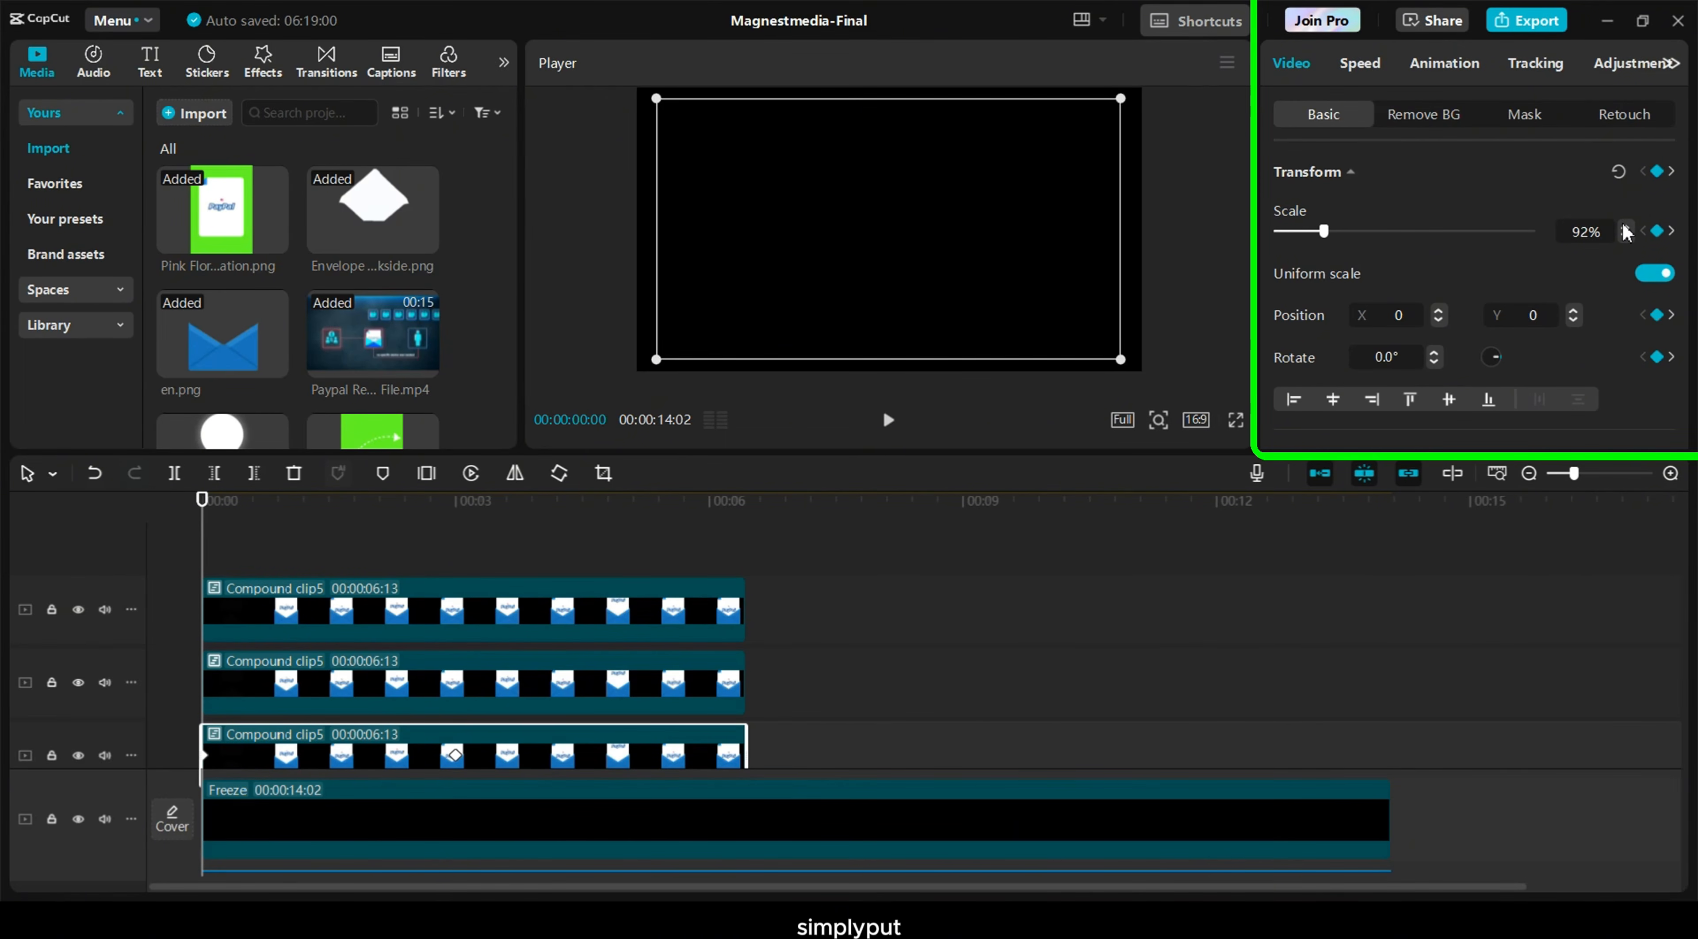
pyautogui.click(1625, 227)
pyautogui.click(1626, 226)
pyautogui.click(1625, 226)
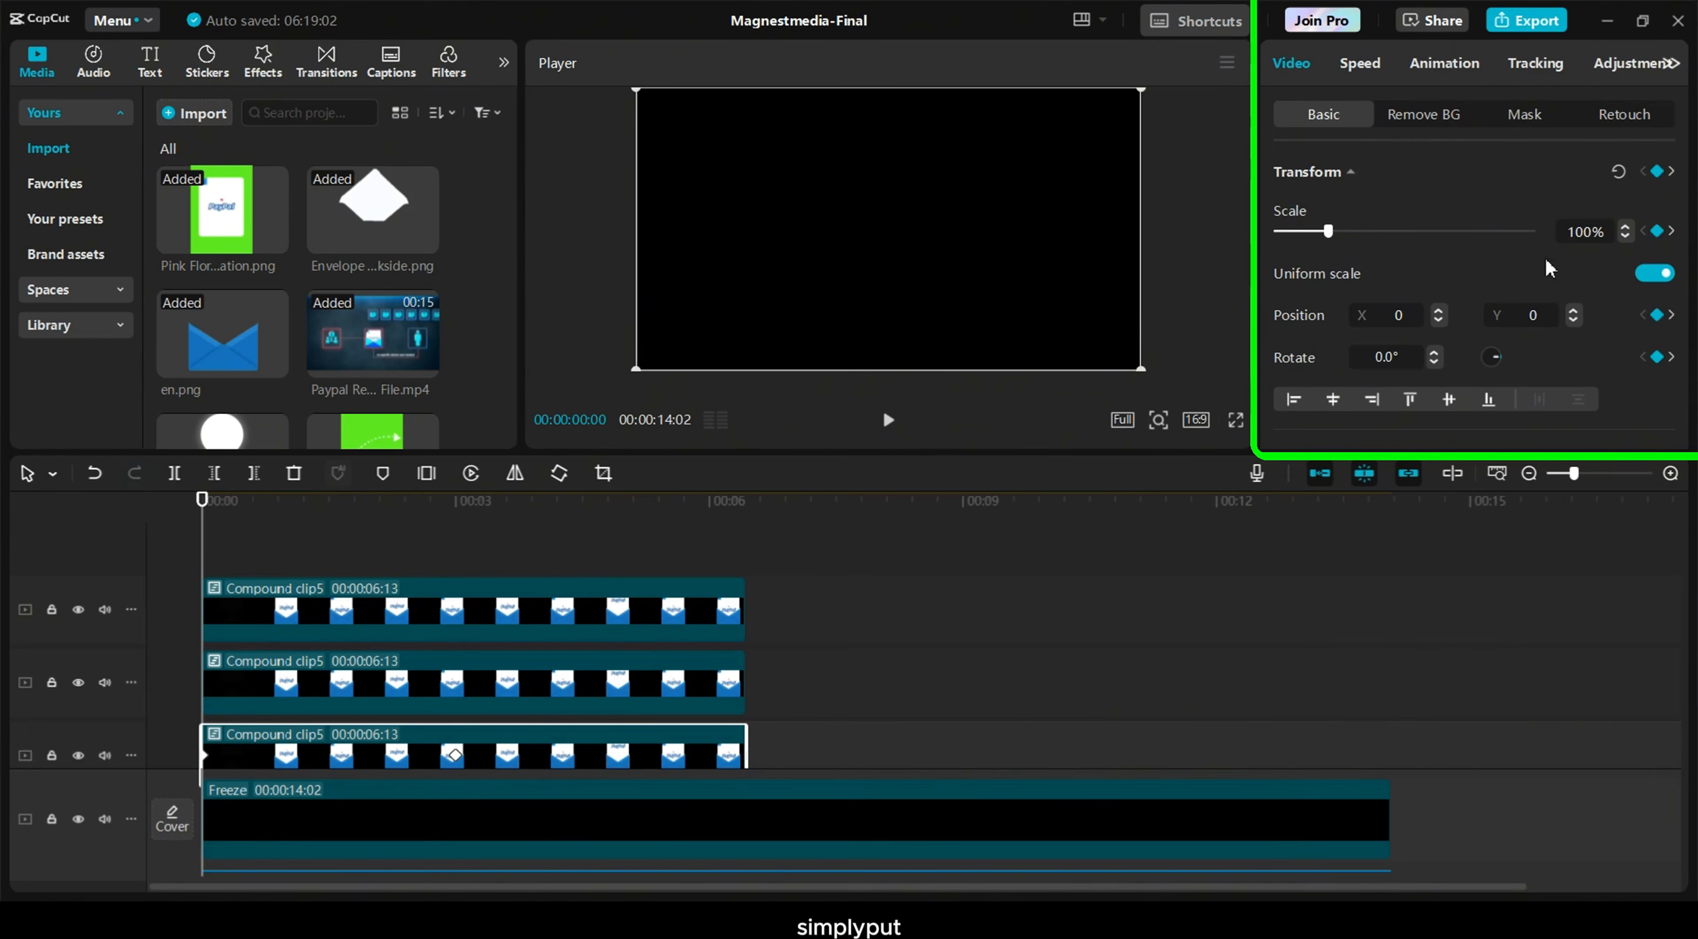
# Add transform keyframes to the left envelope's clip at 00:00:03:00 and at the start, and enlarge its scale slightly at the start keyframe
pyautogui.click(458, 551)
pyautogui.click(458, 686)
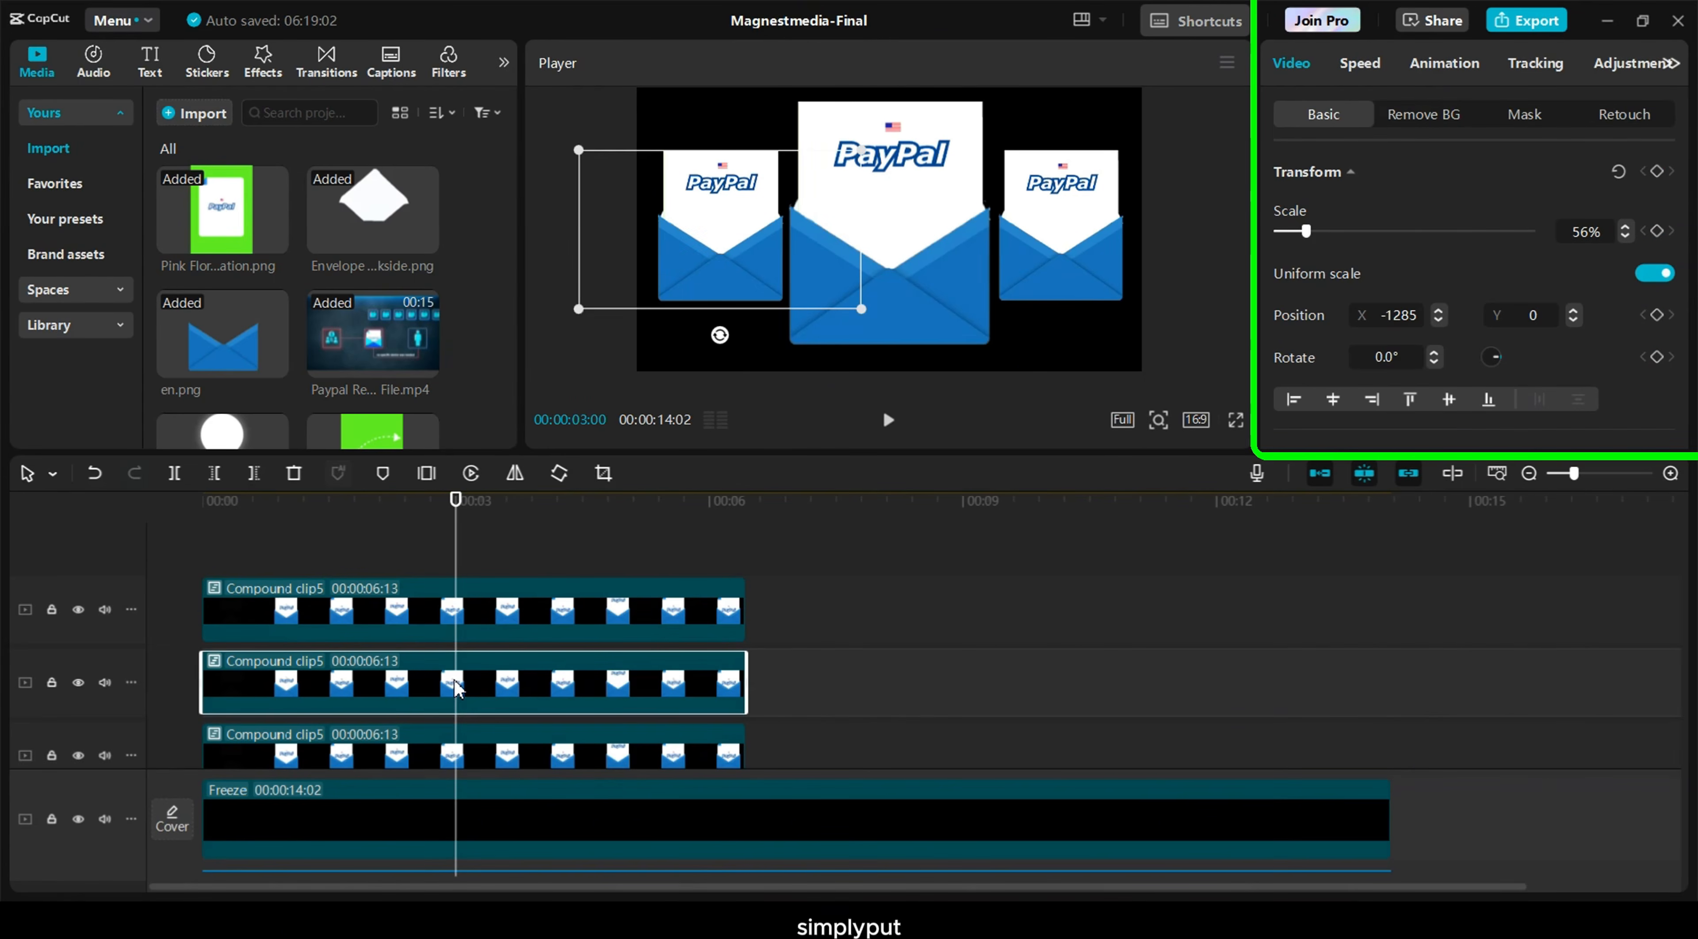
pyautogui.click(1657, 172)
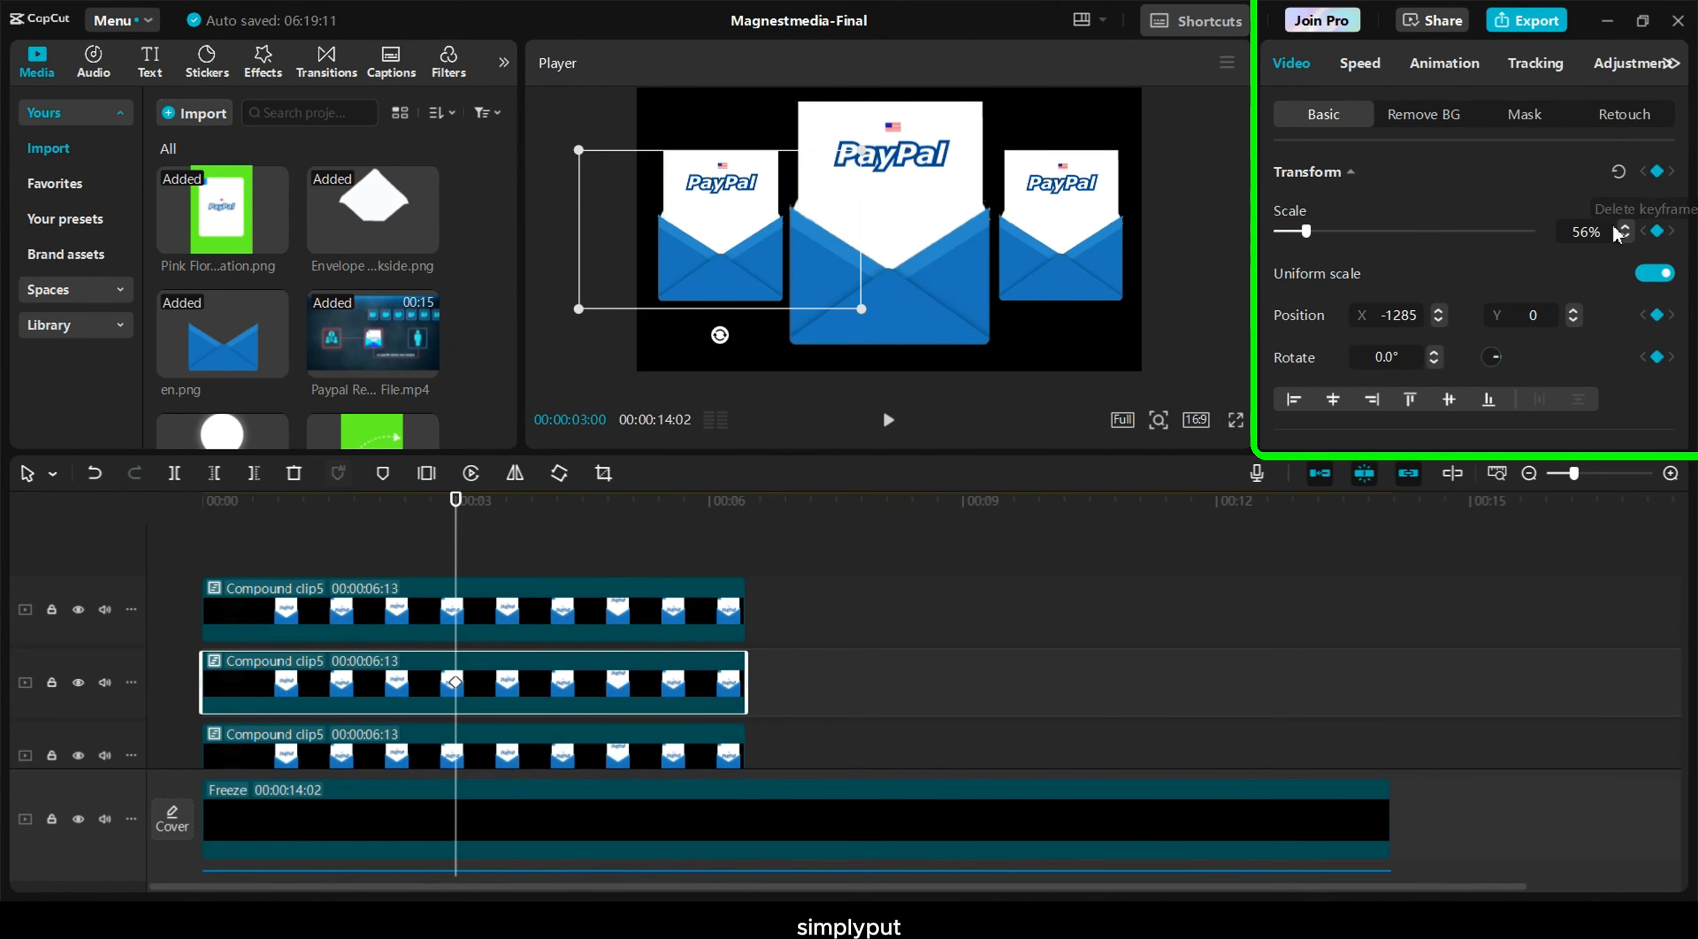
pyautogui.click(181, 528)
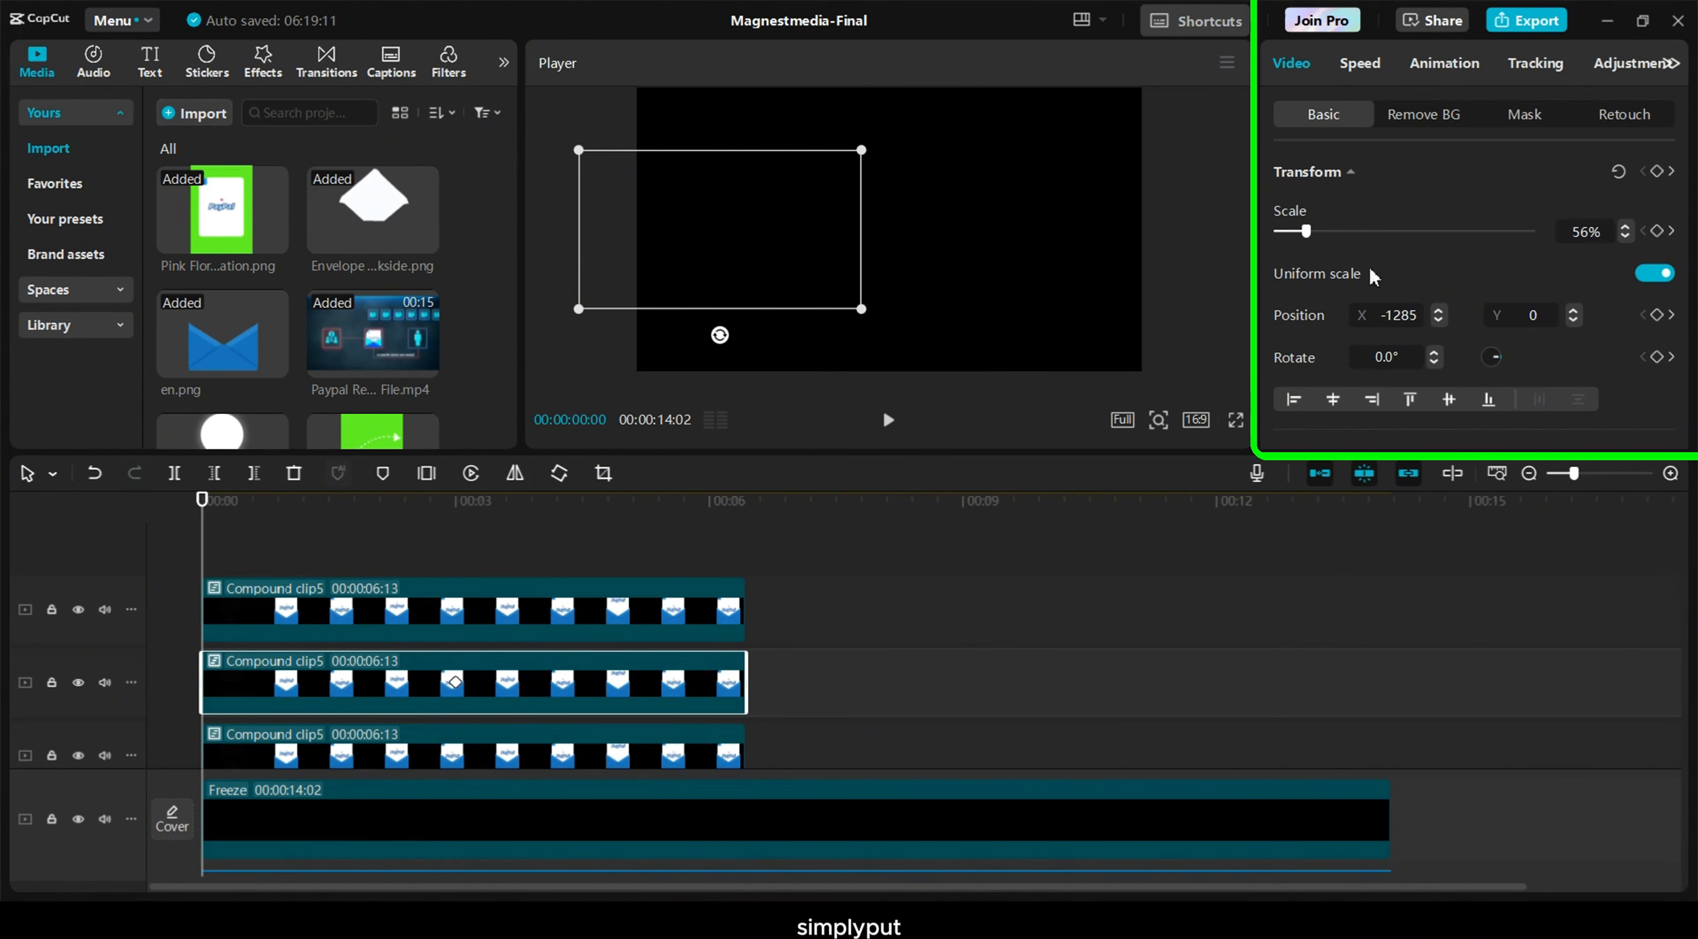
pyautogui.click(1656, 171)
pyautogui.click(1626, 228)
pyautogui.click(1626, 228)
pyautogui.click(1626, 228)
pyautogui.click(1625, 228)
pyautogui.click(1625, 228)
pyautogui.click(1625, 228)
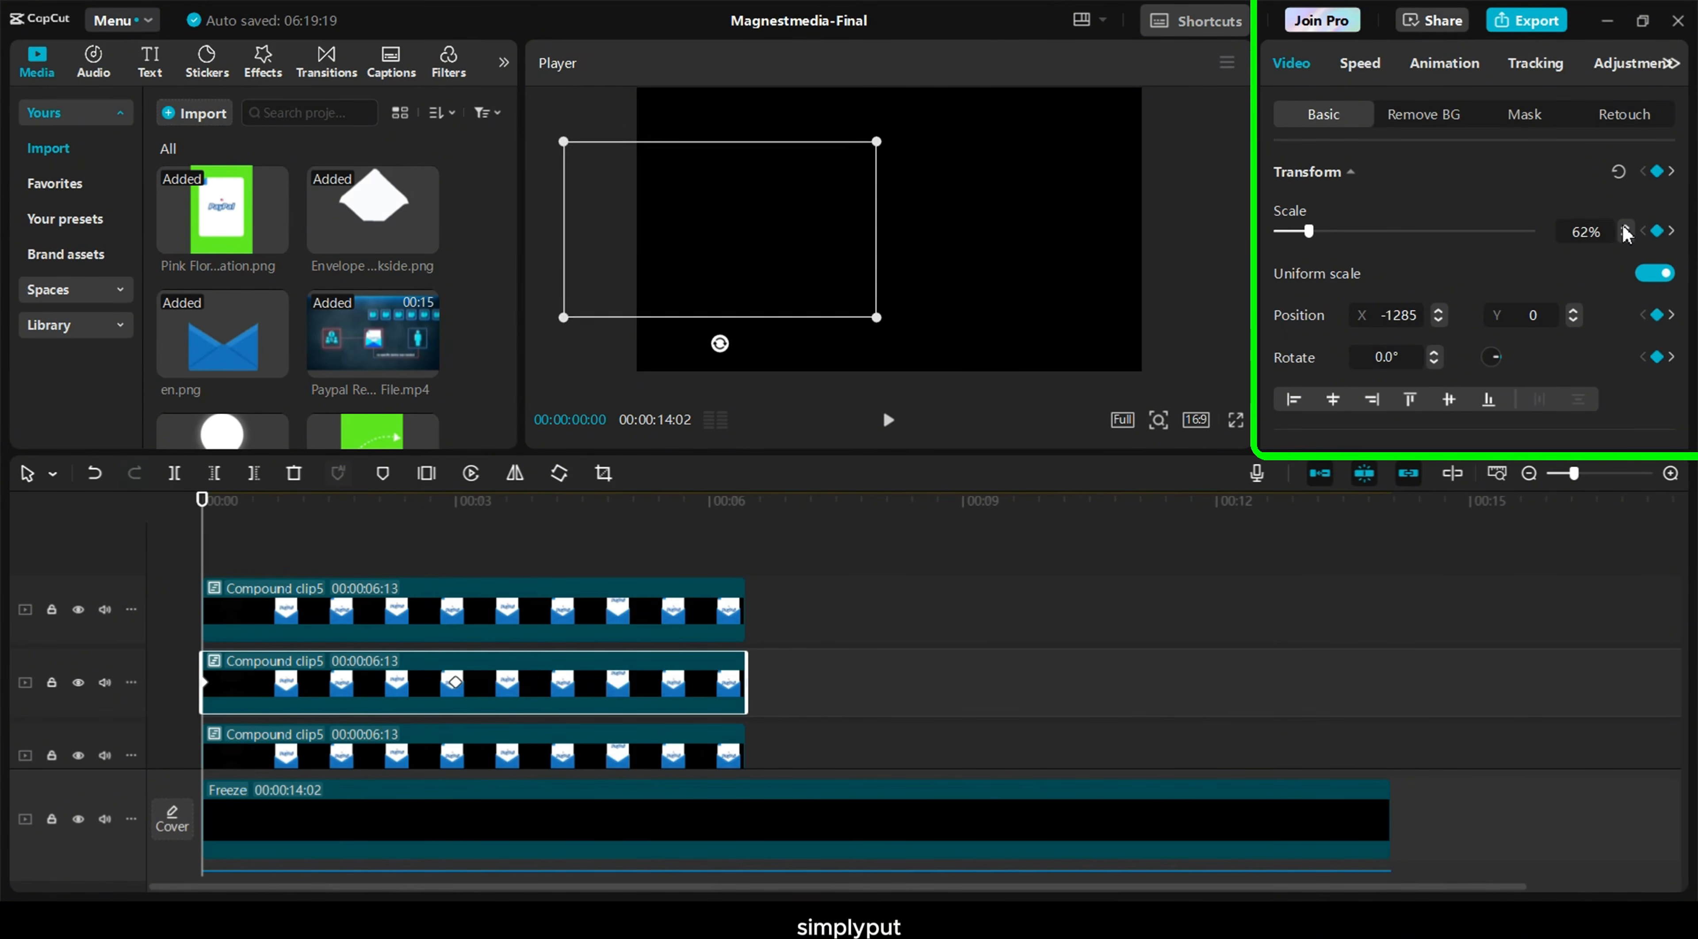
pyautogui.click(1626, 227)
# Assign the left envelope's compound clip to layer 1
pyautogui.moveTo(209, 521); pyautogui.dragTo(320, 548)
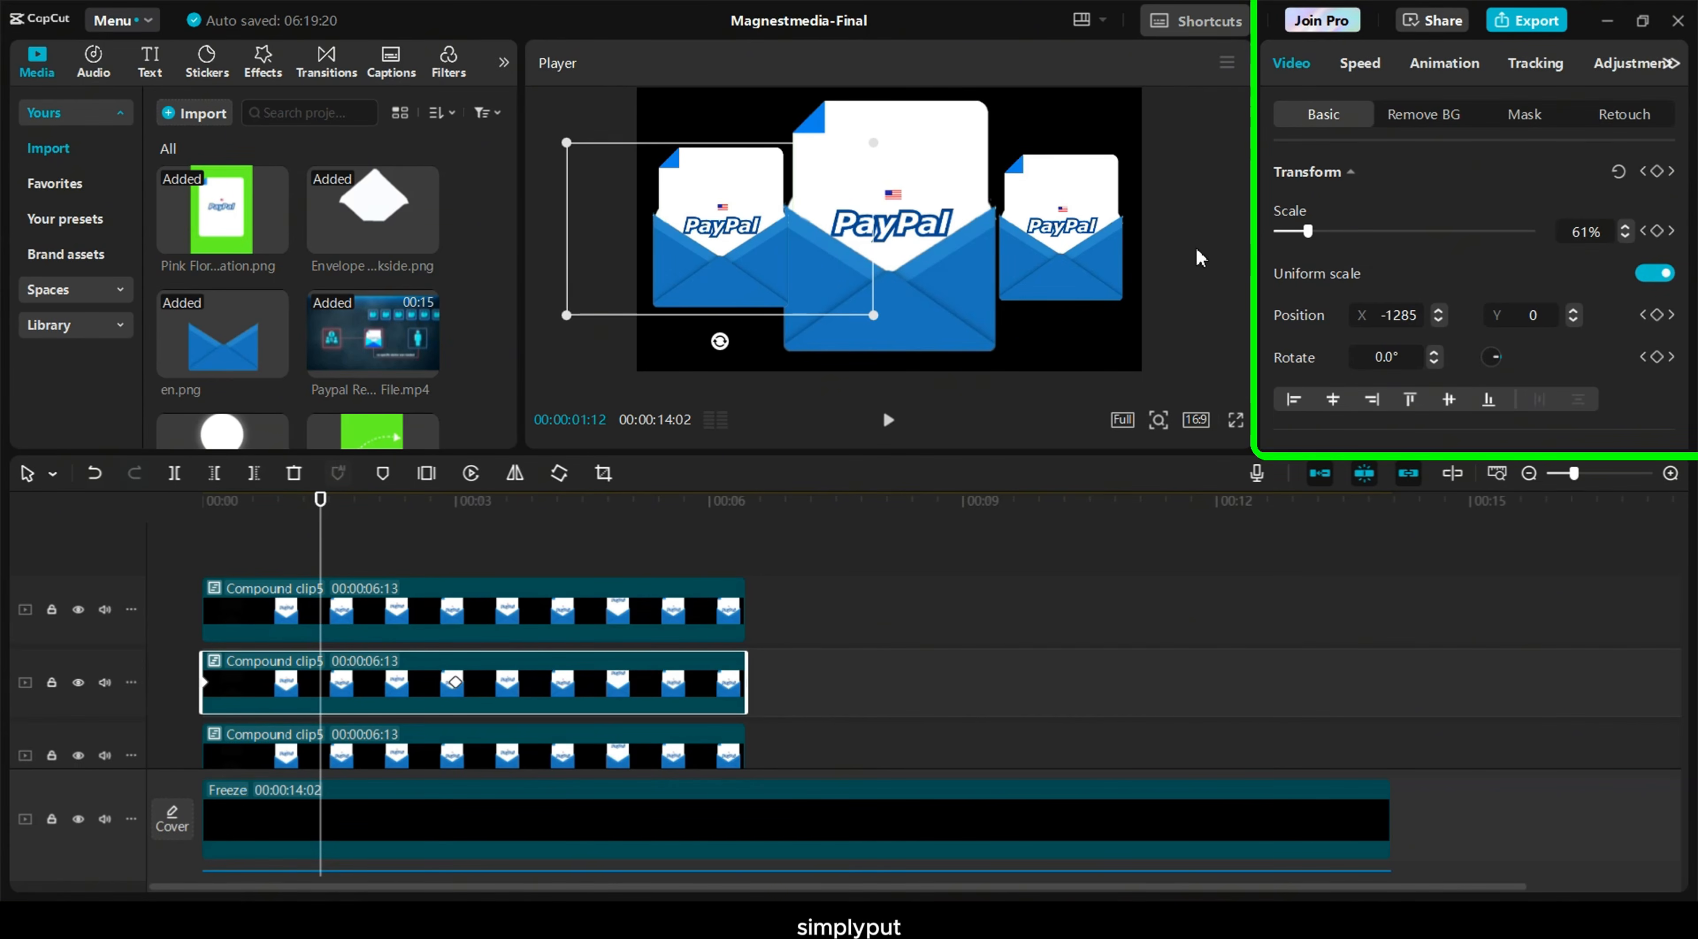
pyautogui.scroll(-10, 1432, 365)
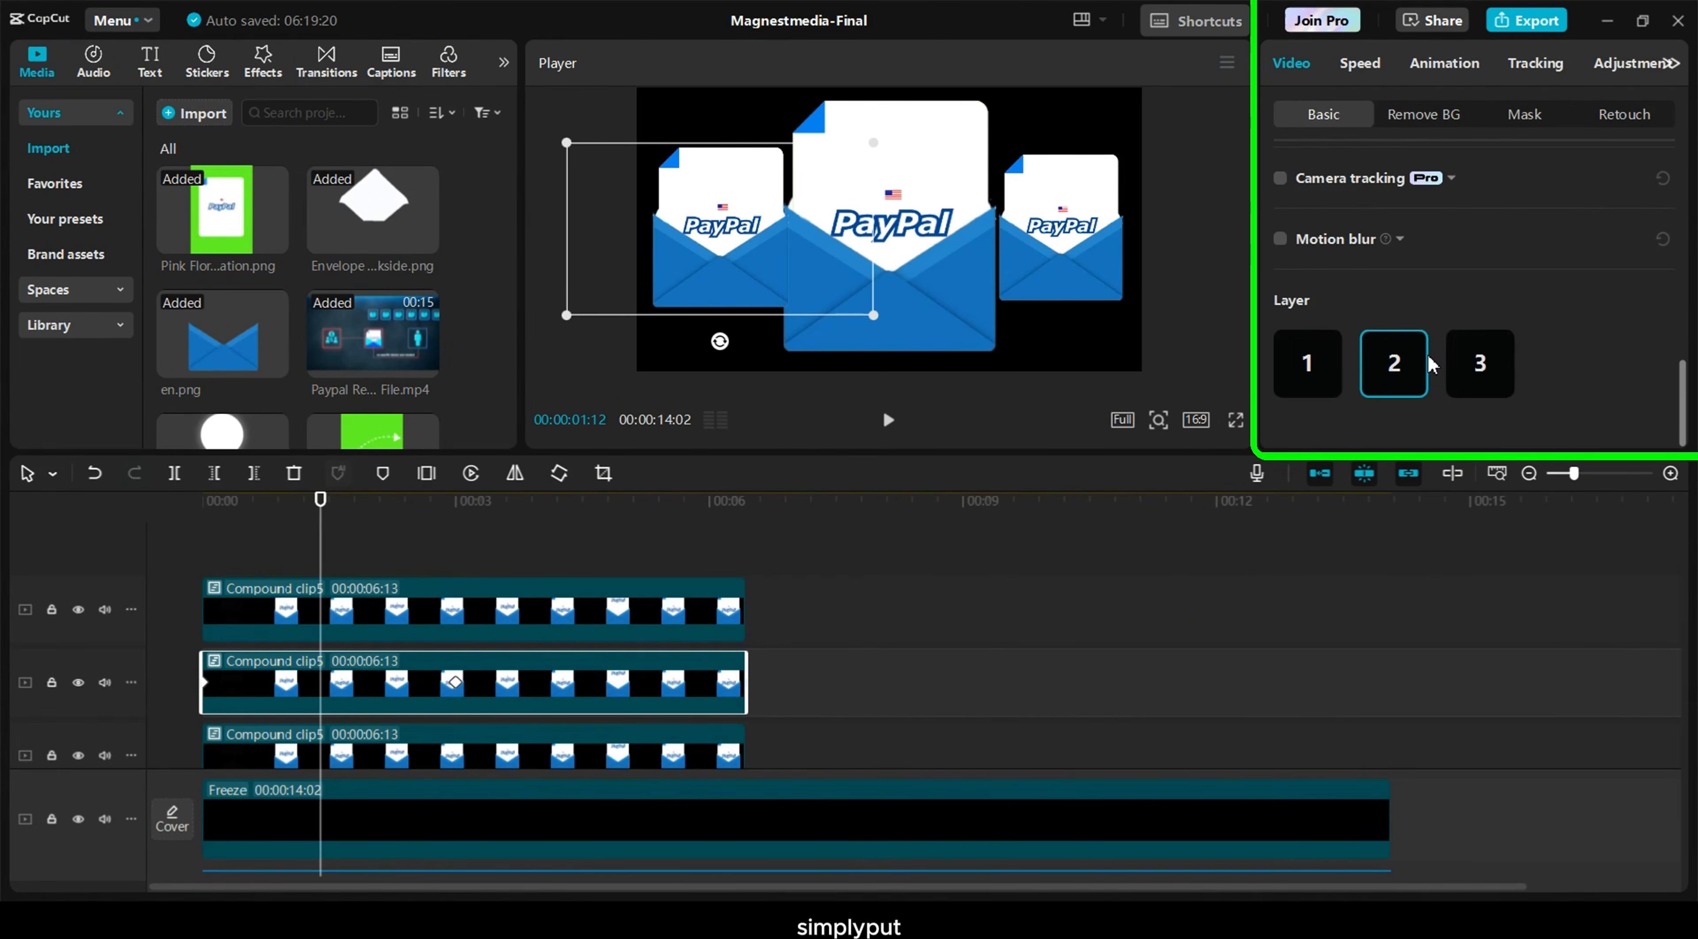
pyautogui.click(1296, 359)
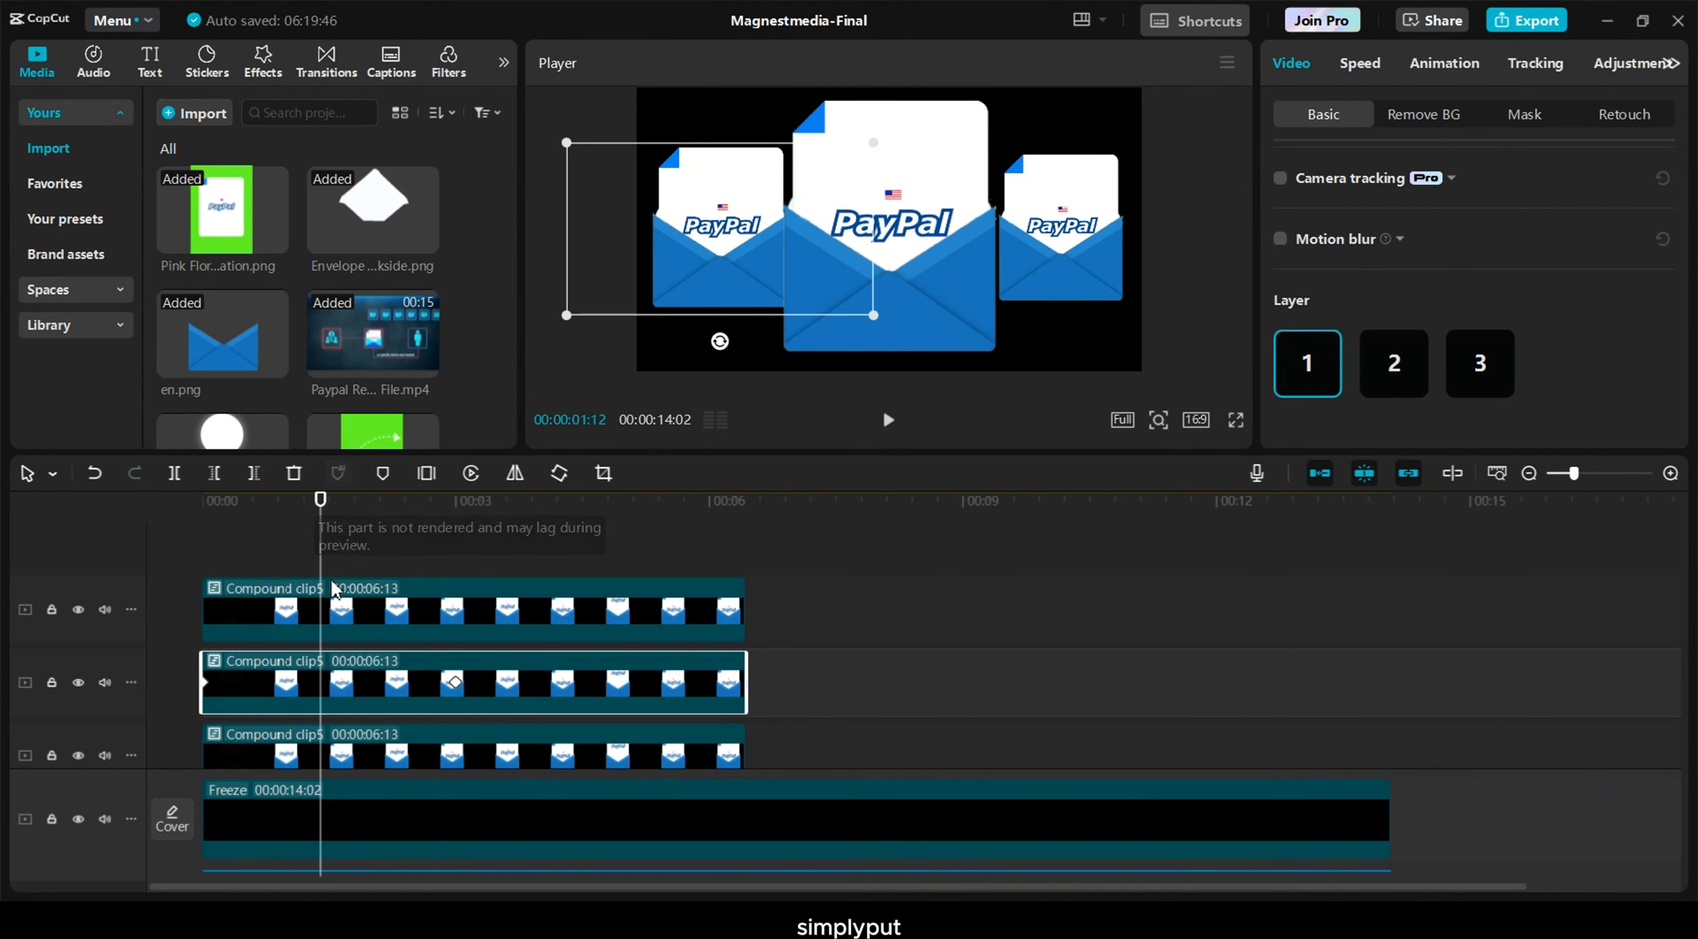
# Add a transform keyframe to the right envelope's clip at 00:00:03:00 and set its scale to 65% at the start
pyautogui.click(456, 628)
pyautogui.click(455, 688)
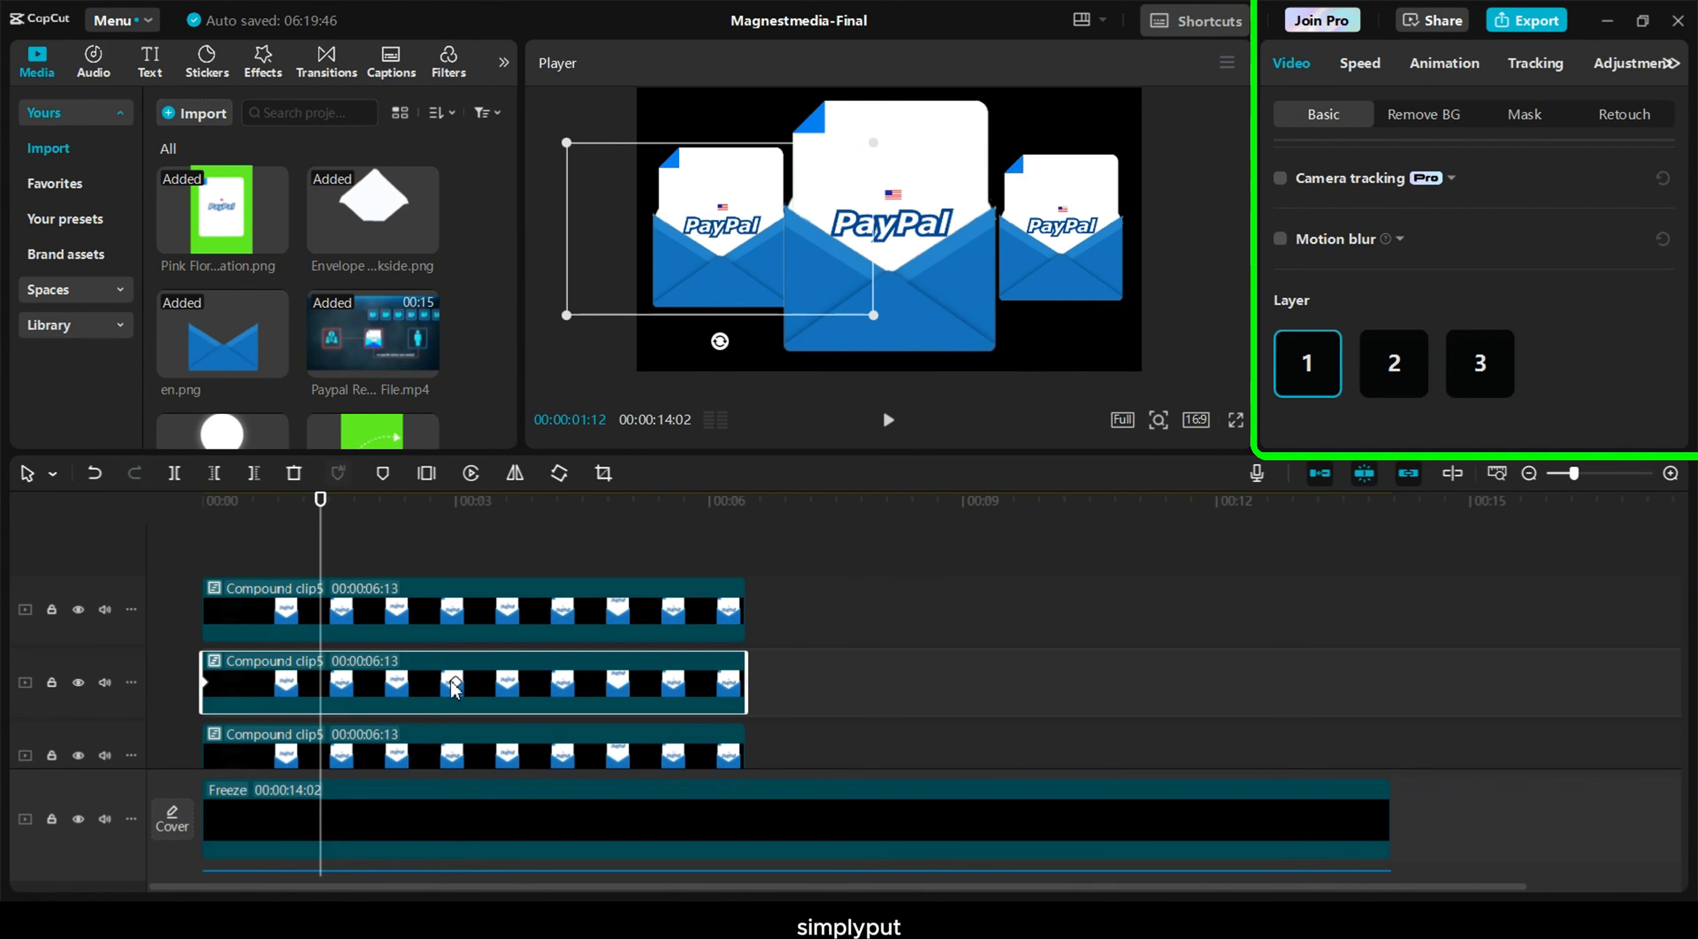
pyautogui.click(455, 682)
pyautogui.click(466, 619)
pyautogui.scroll(6, 1402, 247)
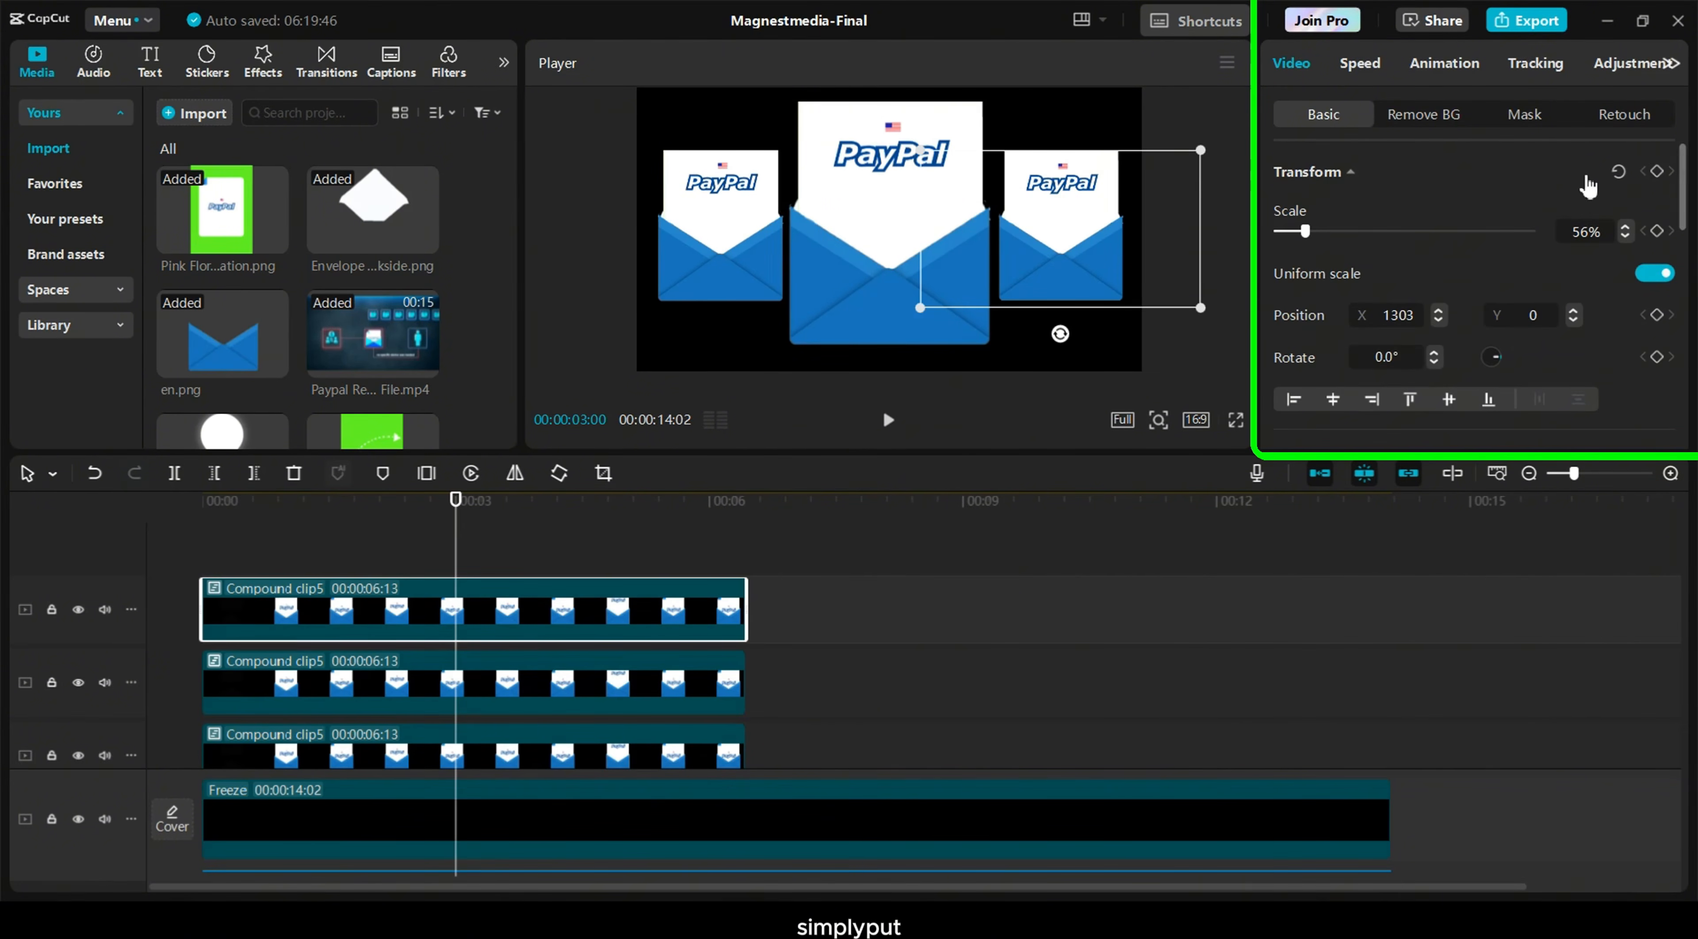
pyautogui.click(1658, 173)
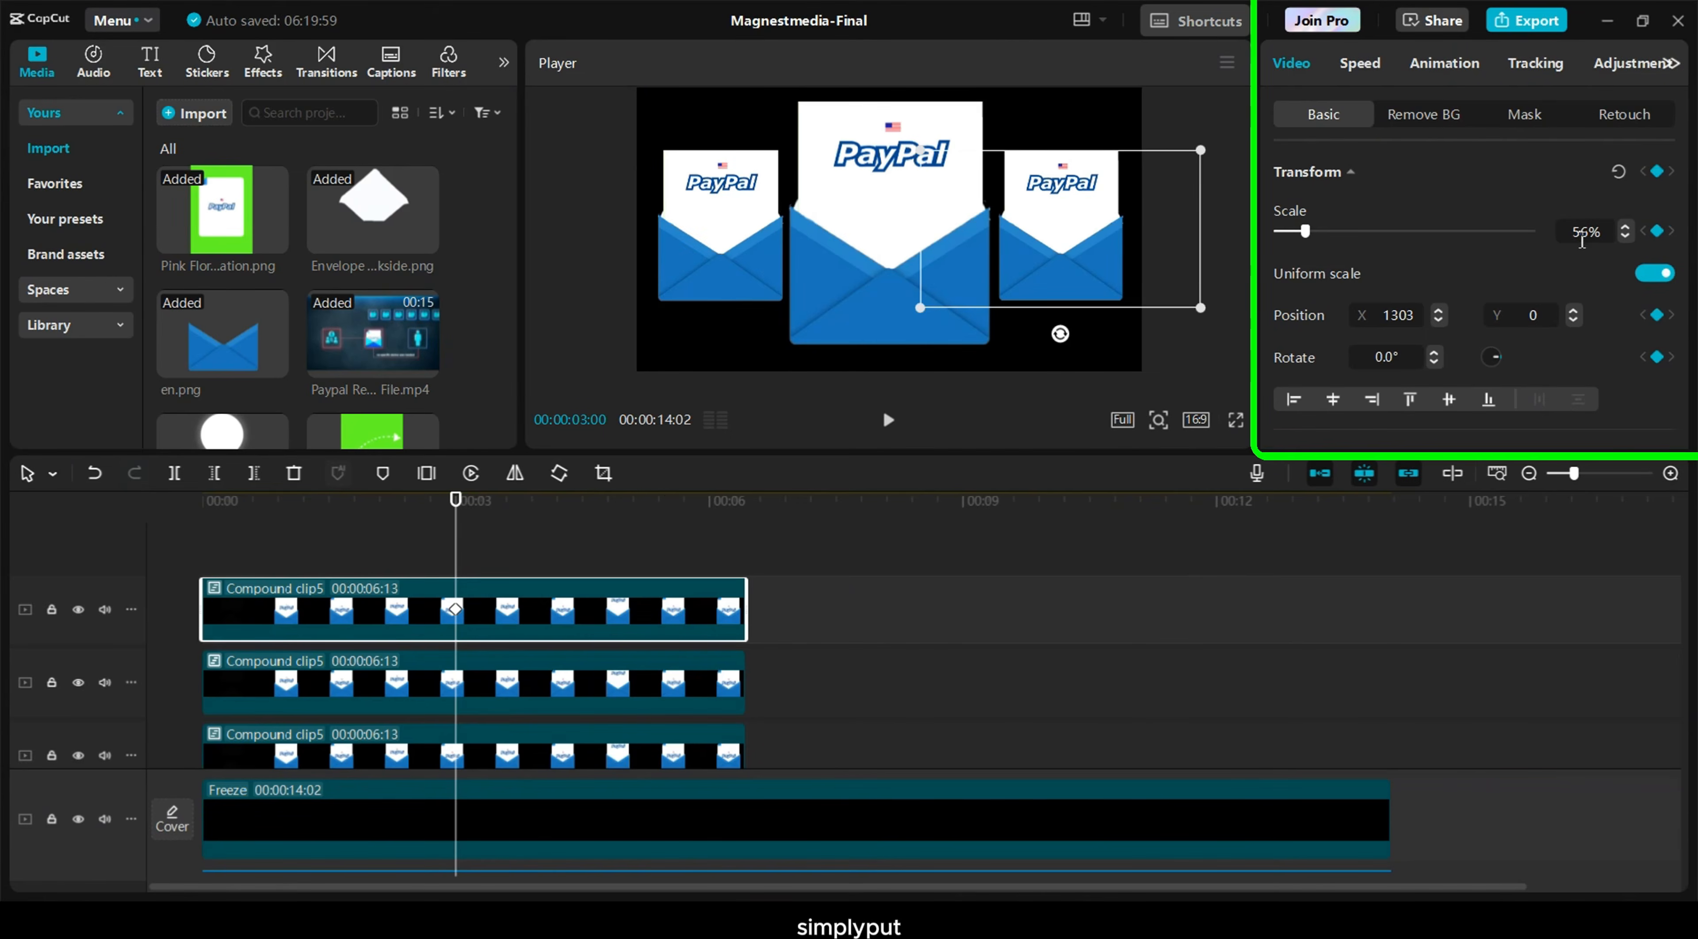
pyautogui.click(203, 501)
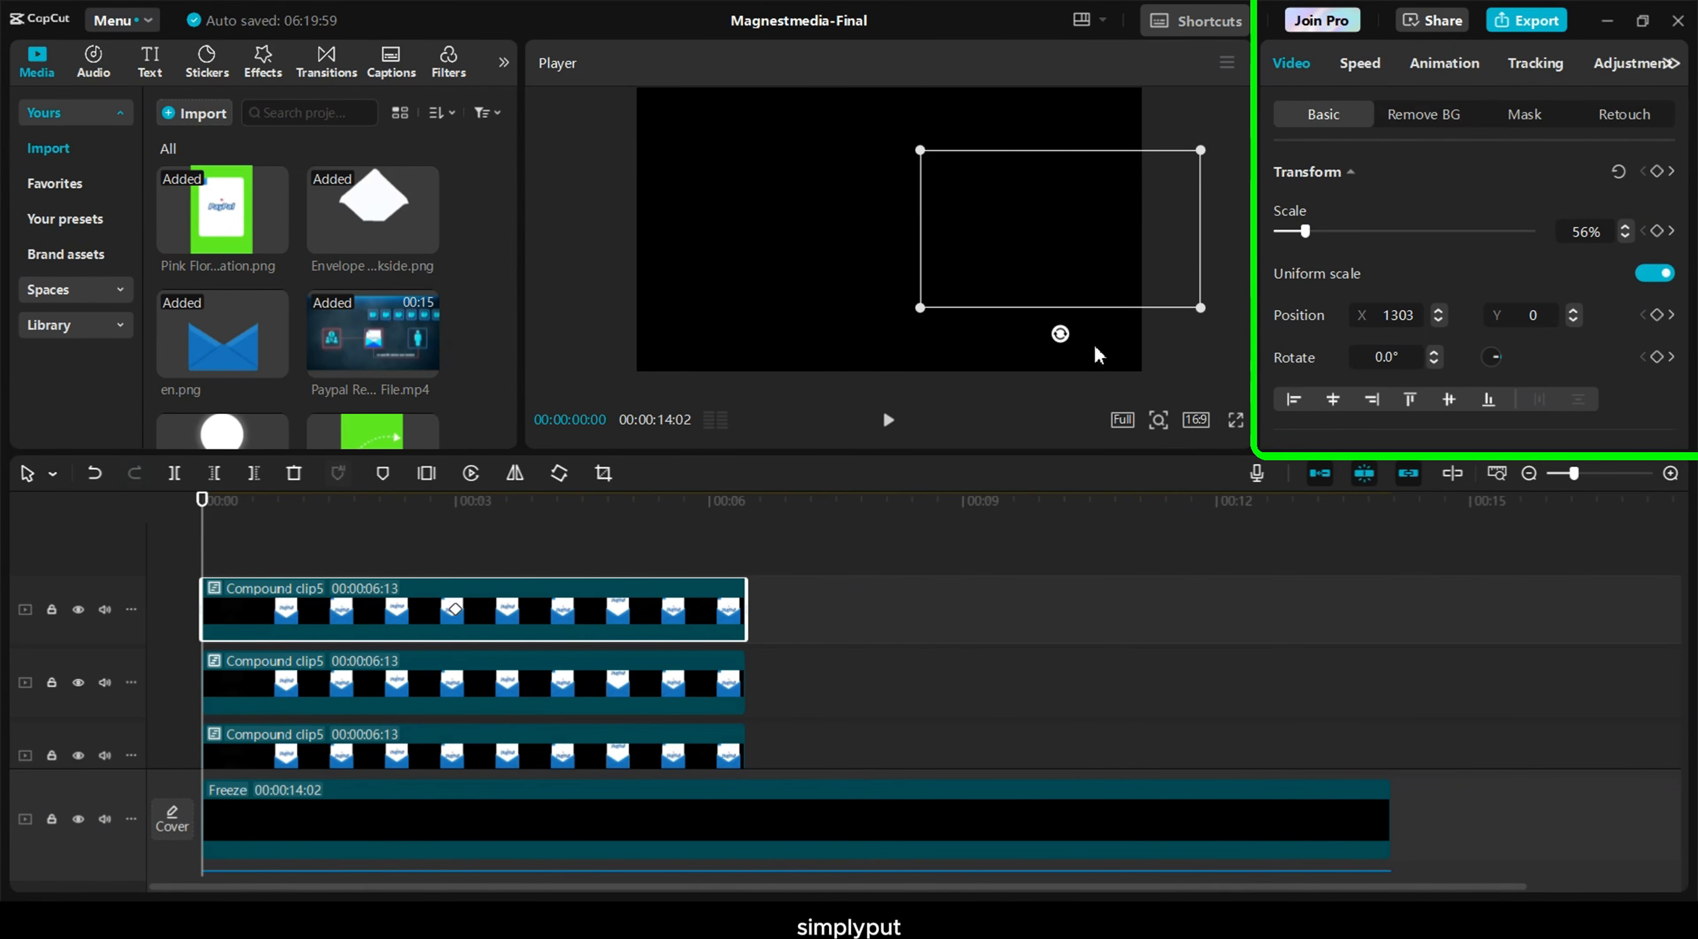
pyautogui.moveTo(1627, 232); pyautogui.dragTo(1626, 232)
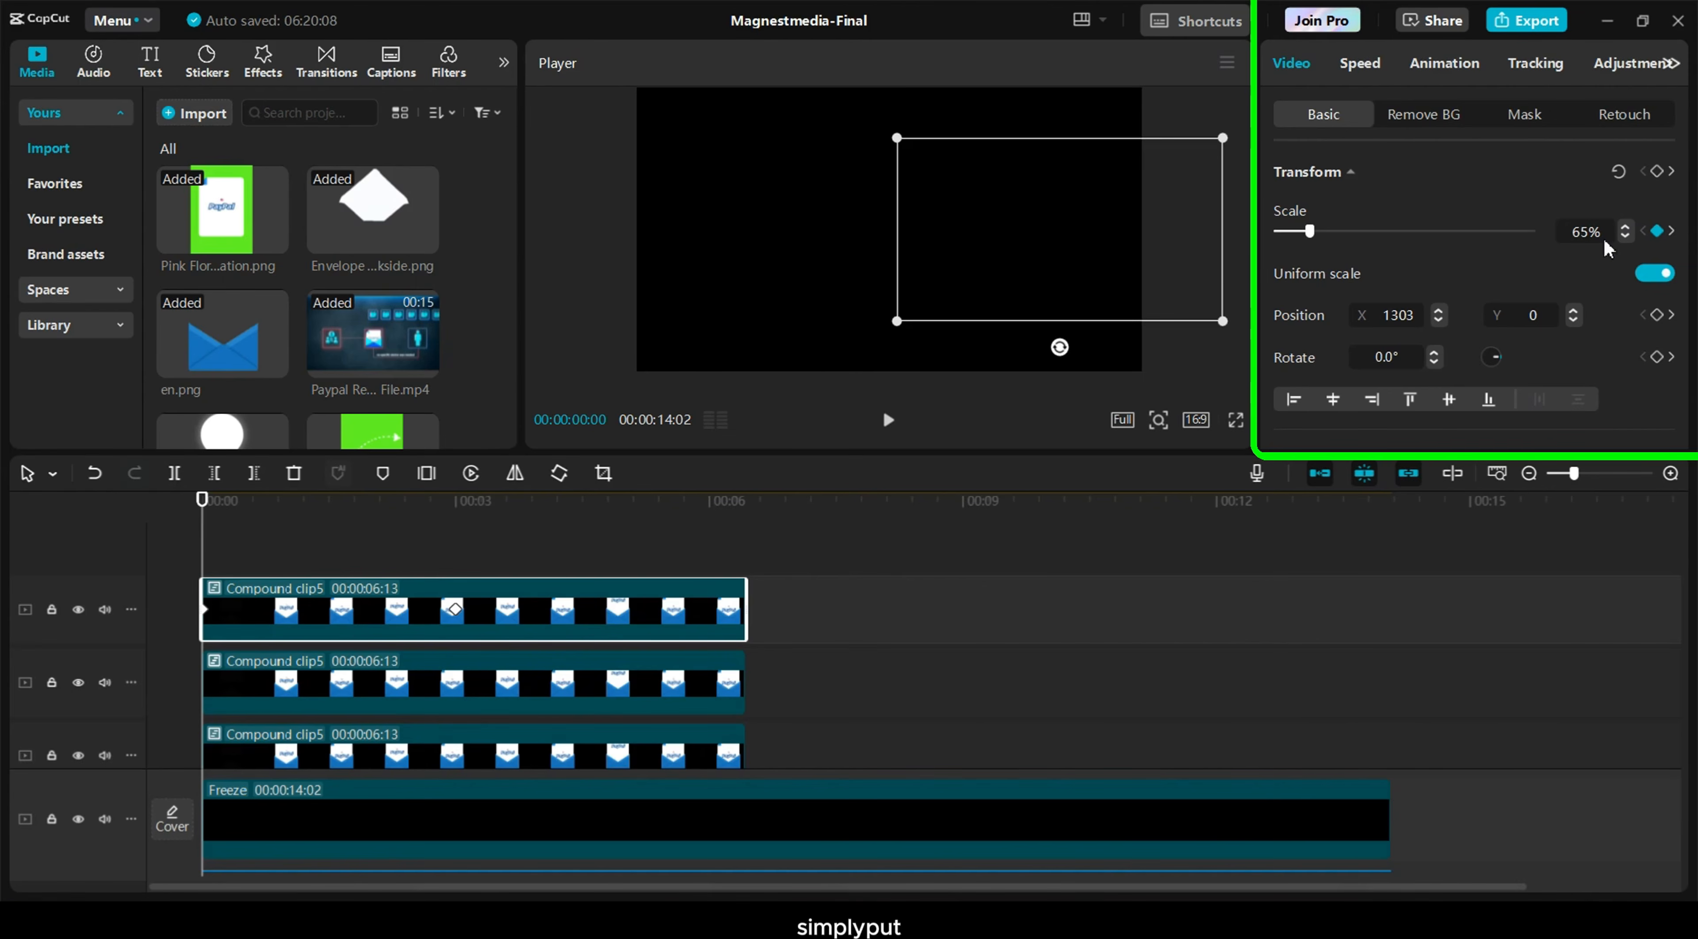
# Assign the right envelope's compound clip to layer 1
pyautogui.click(209, 686)
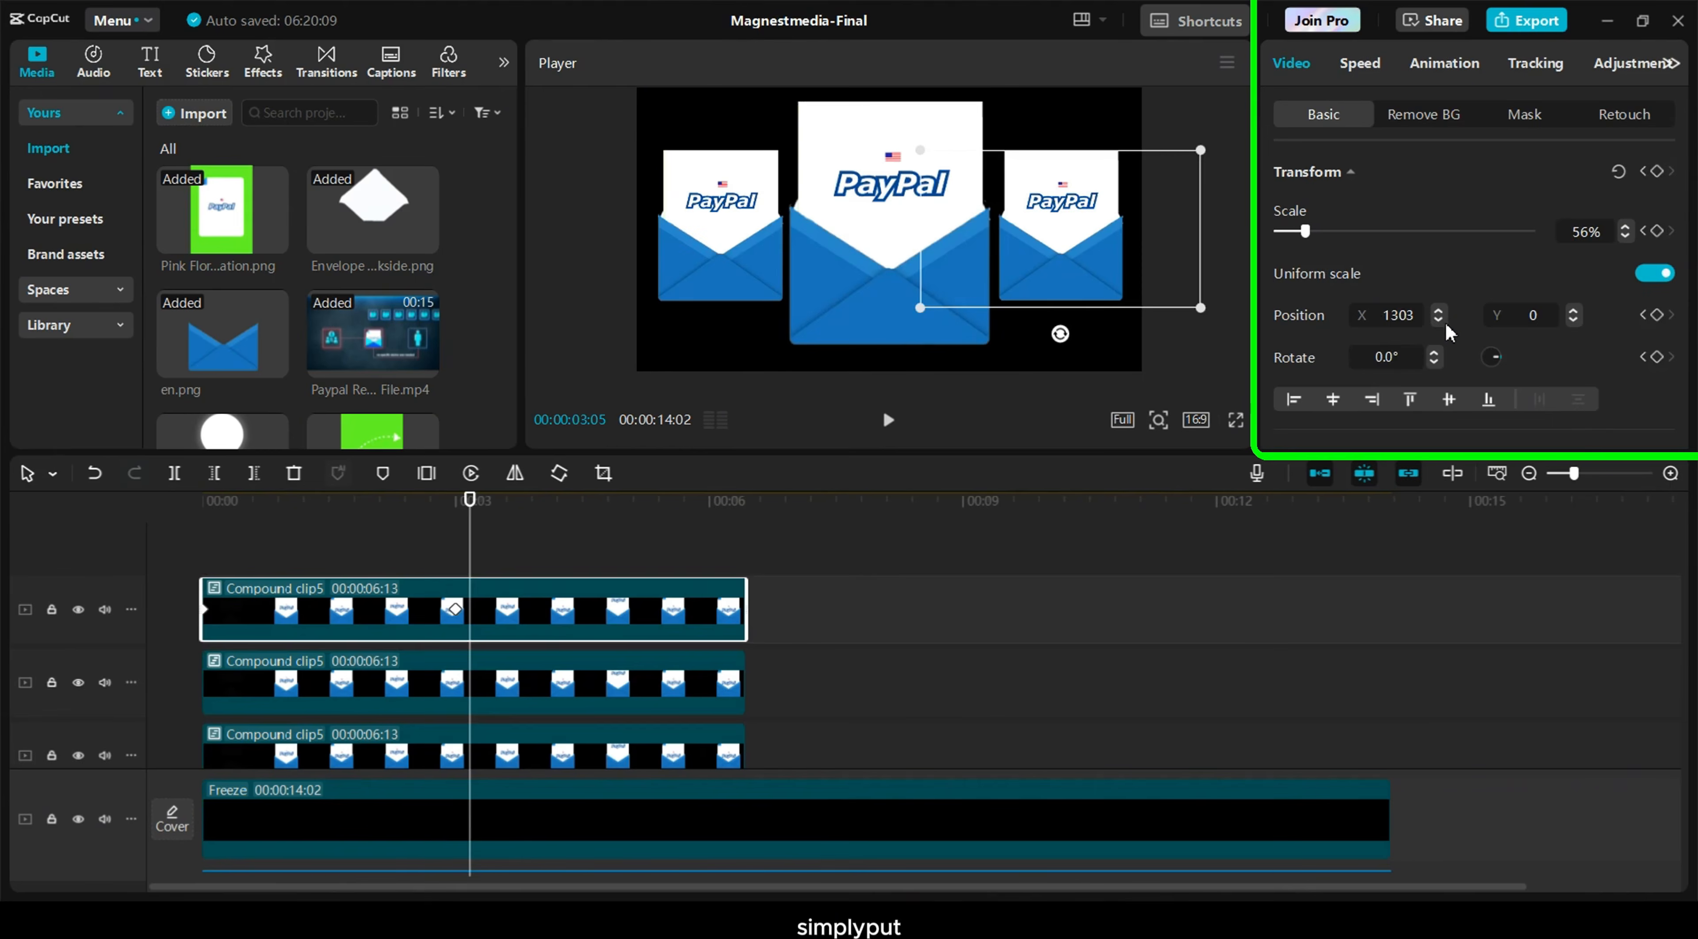
pyautogui.scroll(-10, 1448, 333)
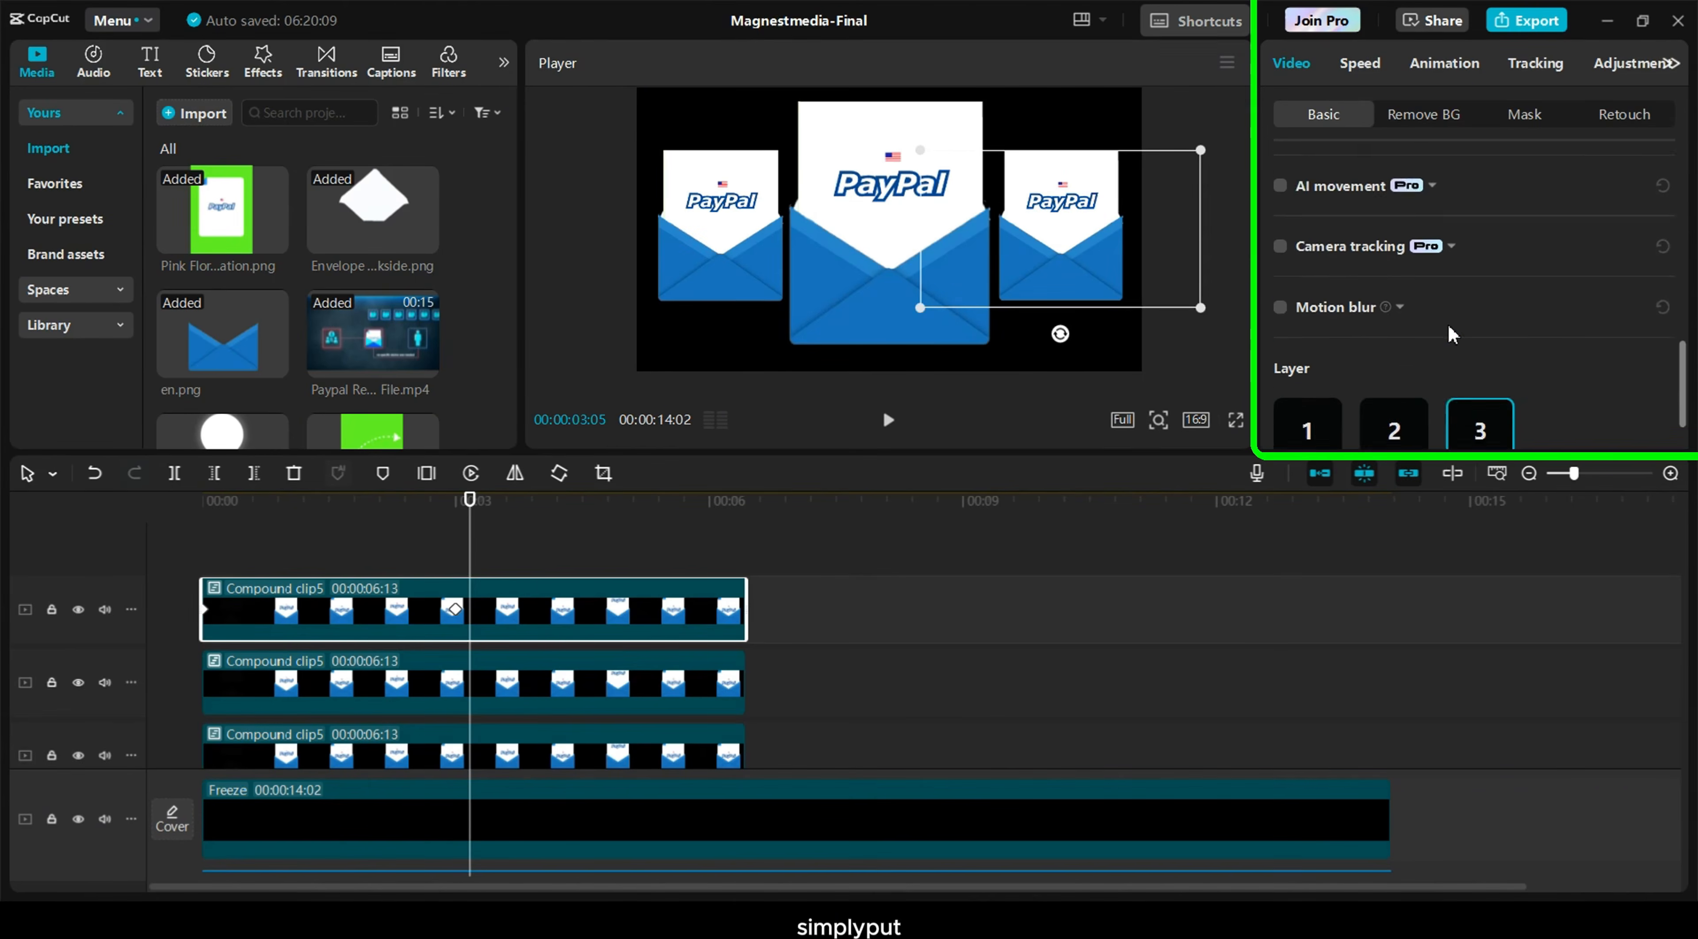
pyautogui.click(1315, 364)
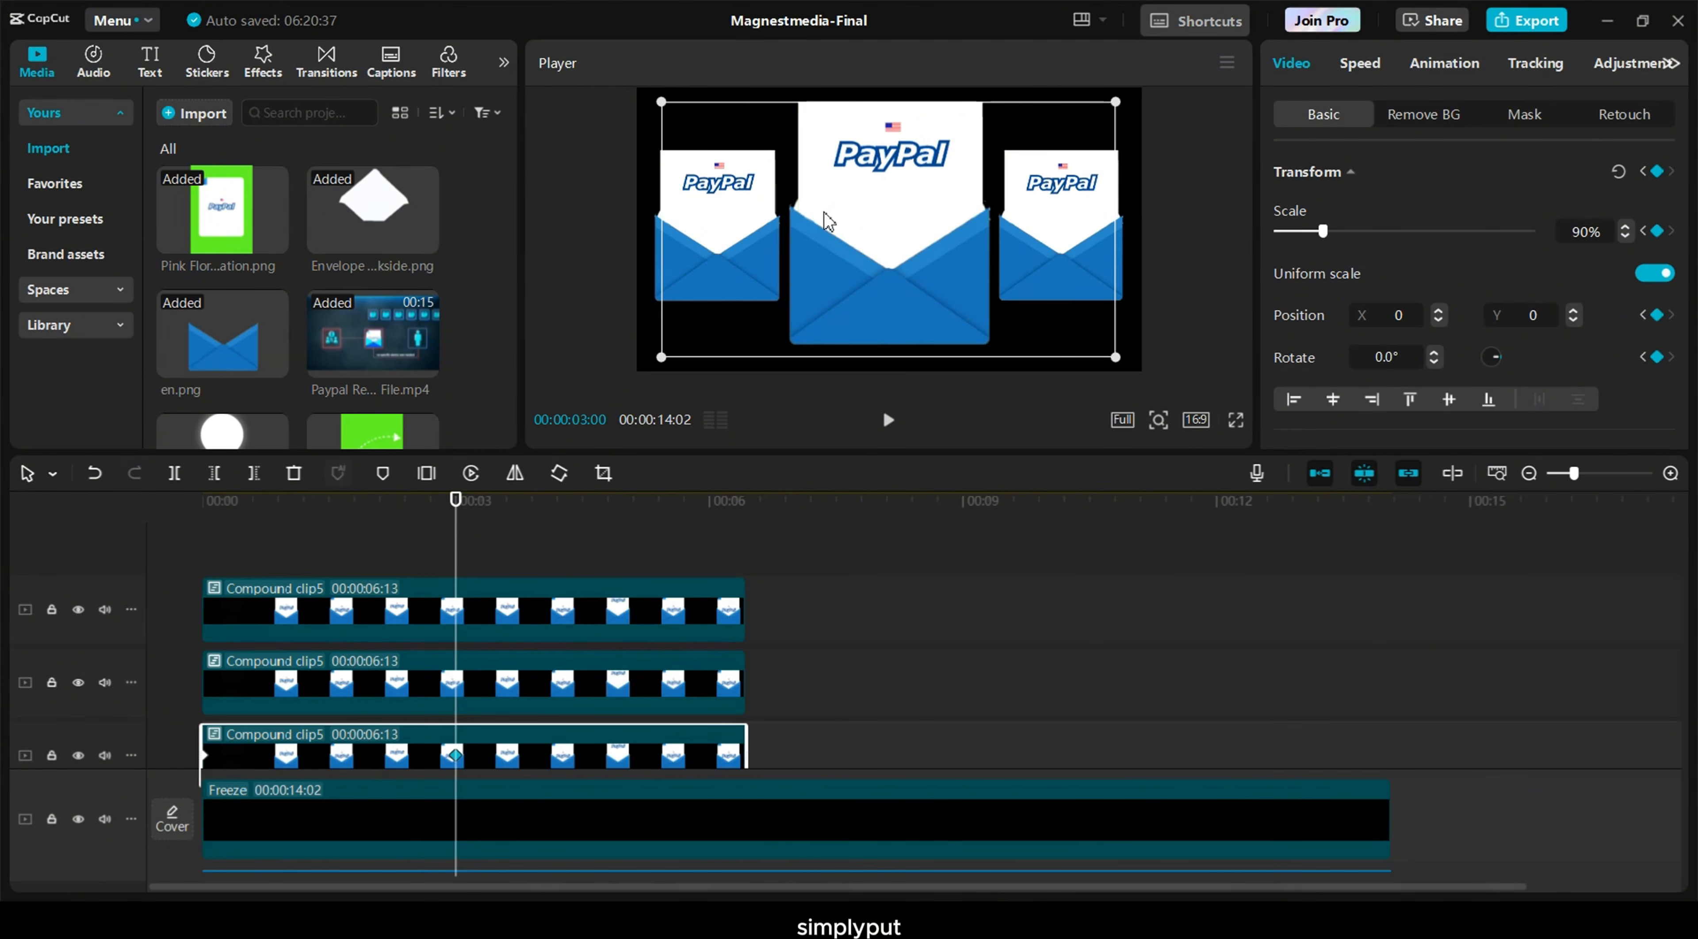
# Keyframe the centre envelope at 00:00:03:21 and move it out of the frame's left side, to about X -2804, at 00:00:05:06
pyautogui.moveTo(456, 557); pyautogui.dragTo(641, 549)
pyautogui.click(1657, 171)
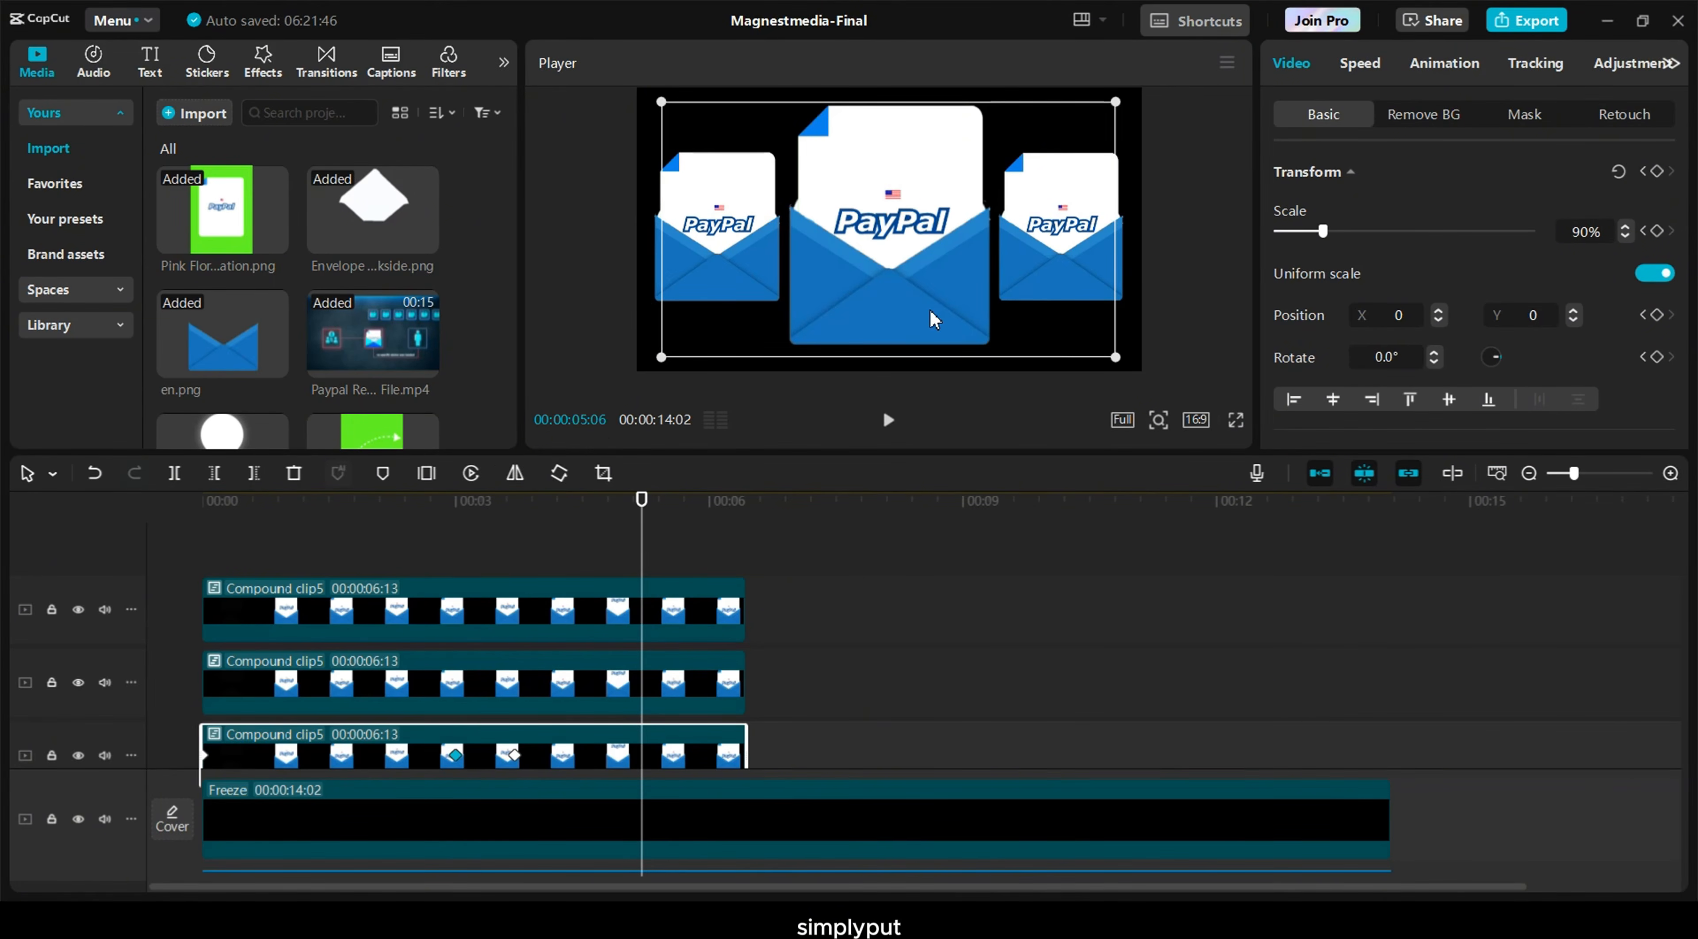
pyautogui.moveTo(928, 315); pyautogui.dragTo(563, 310)
# Keyframe the left envelope at 00:00:03:21 and move it out past the frame's left edge at 00:00:05:25
pyautogui.click(514, 755)
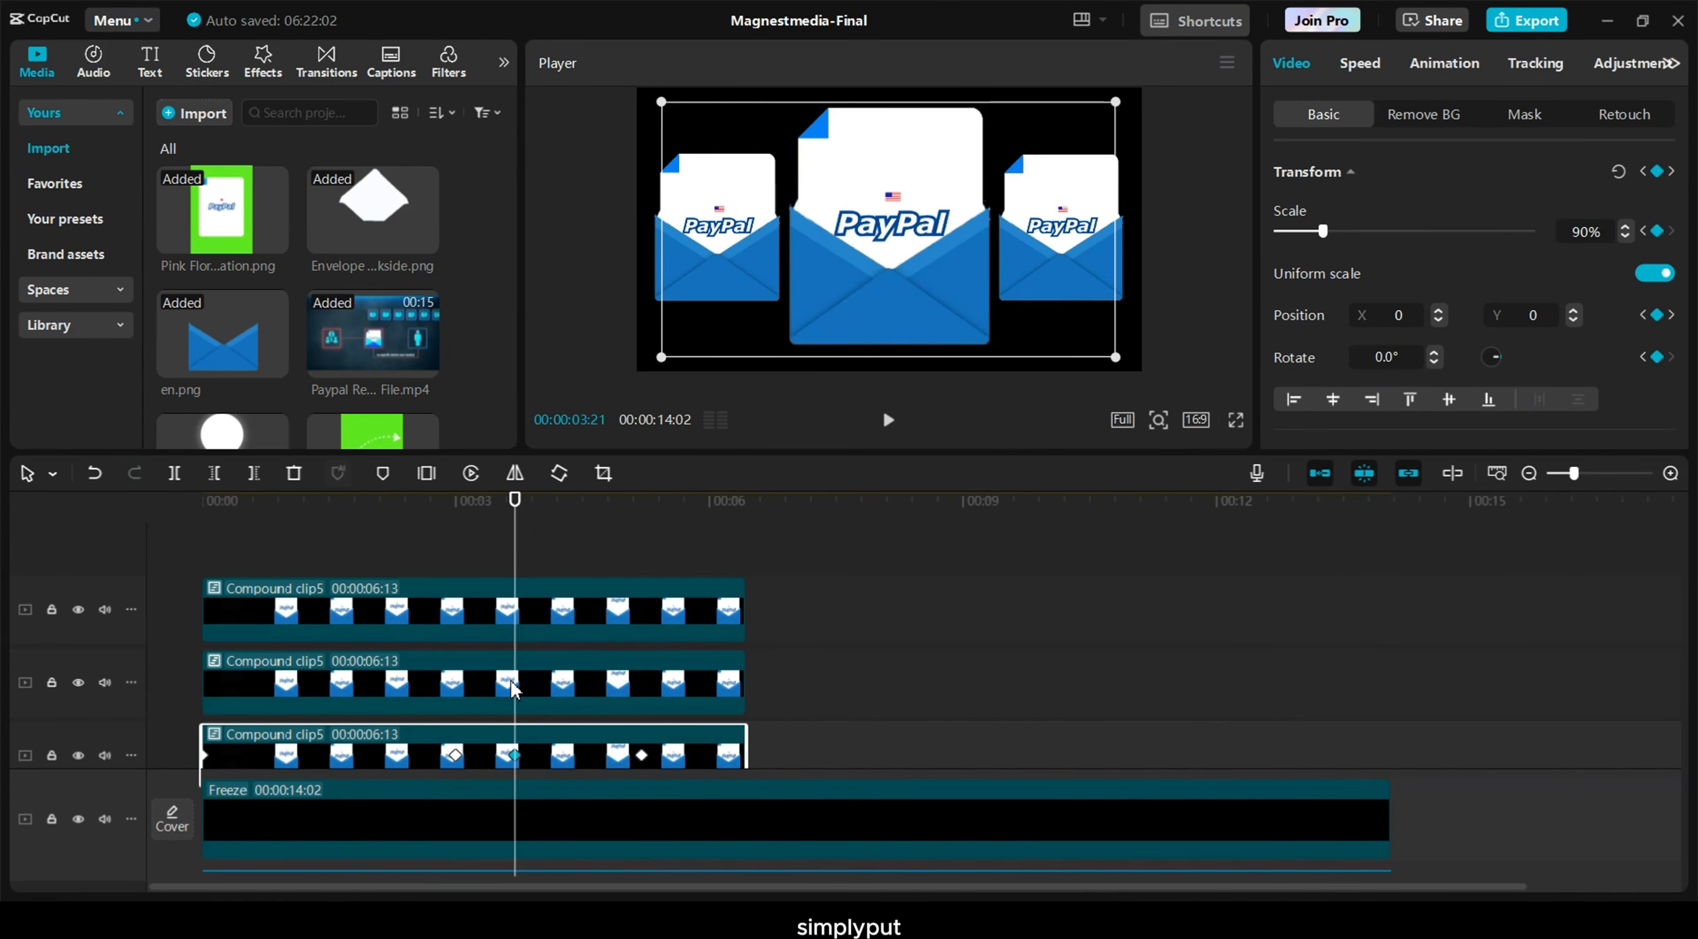
pyautogui.click(517, 688)
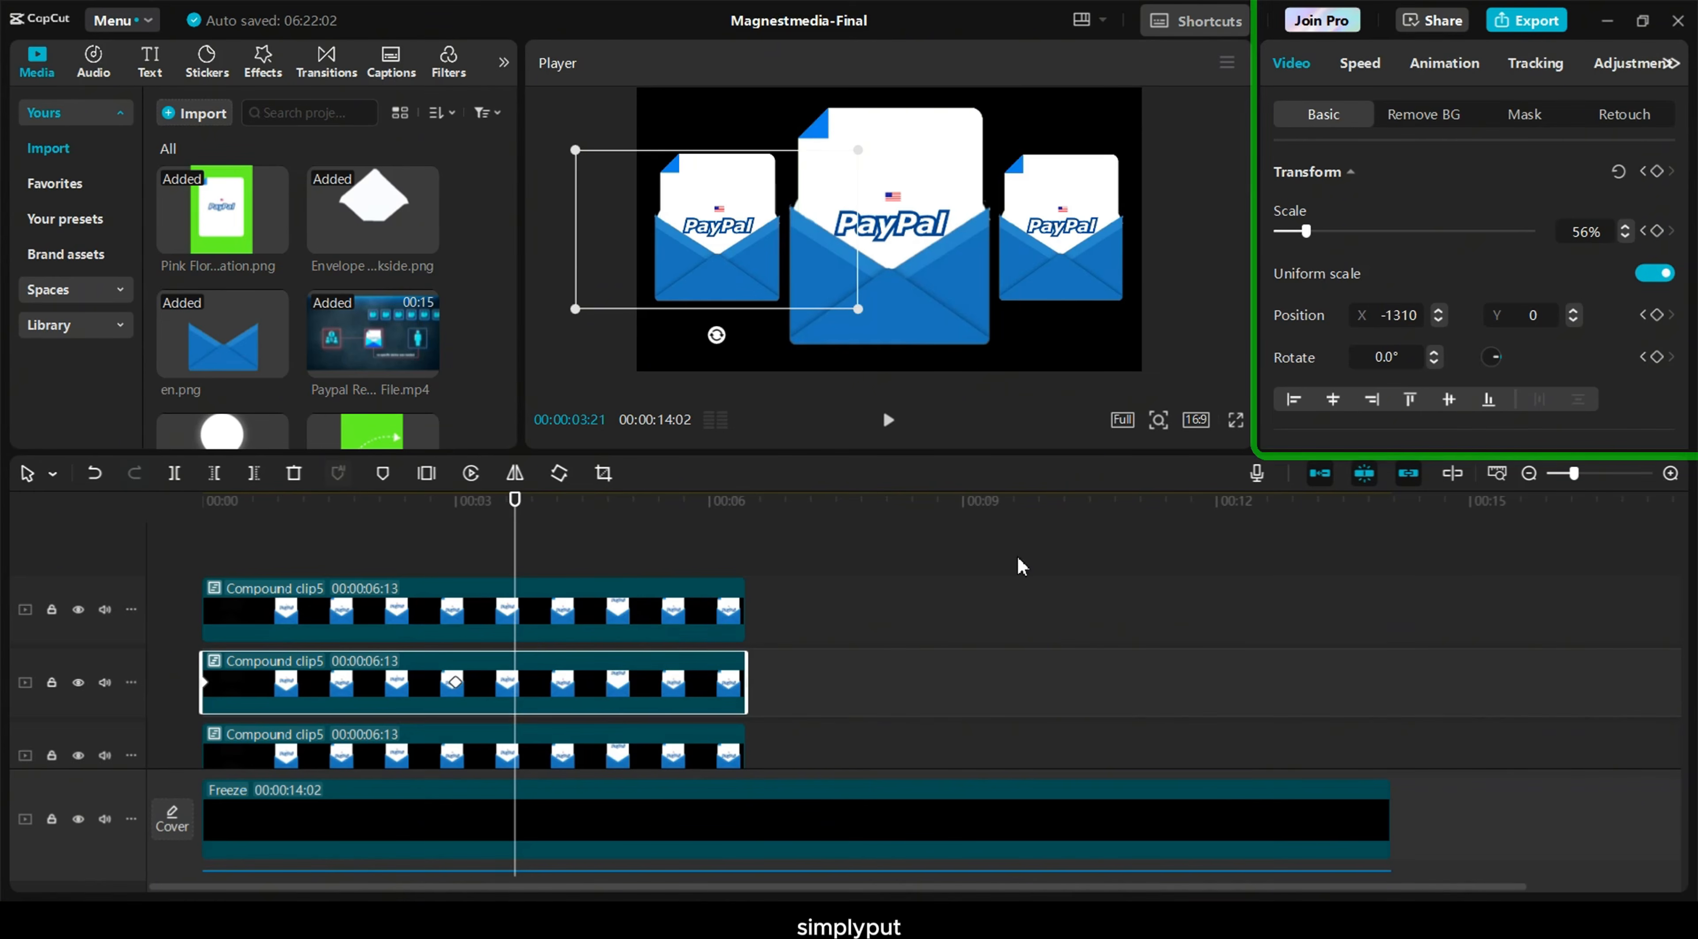
pyautogui.click(1658, 172)
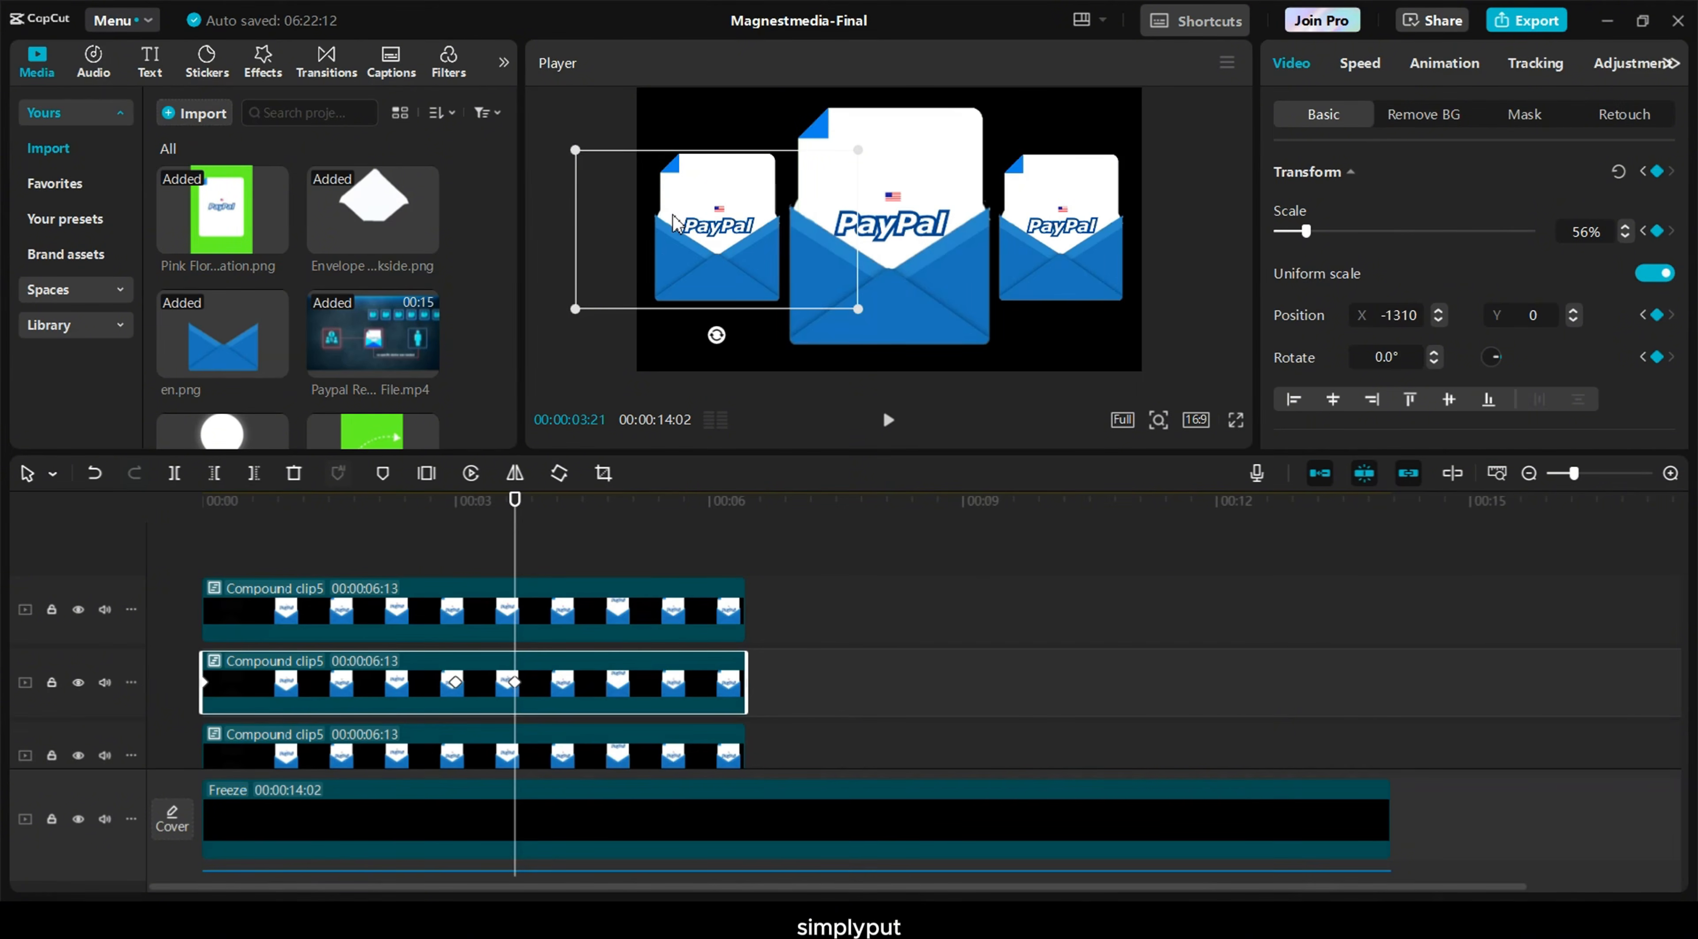
pyautogui.moveTo(587, 537); pyautogui.dragTo(694, 538)
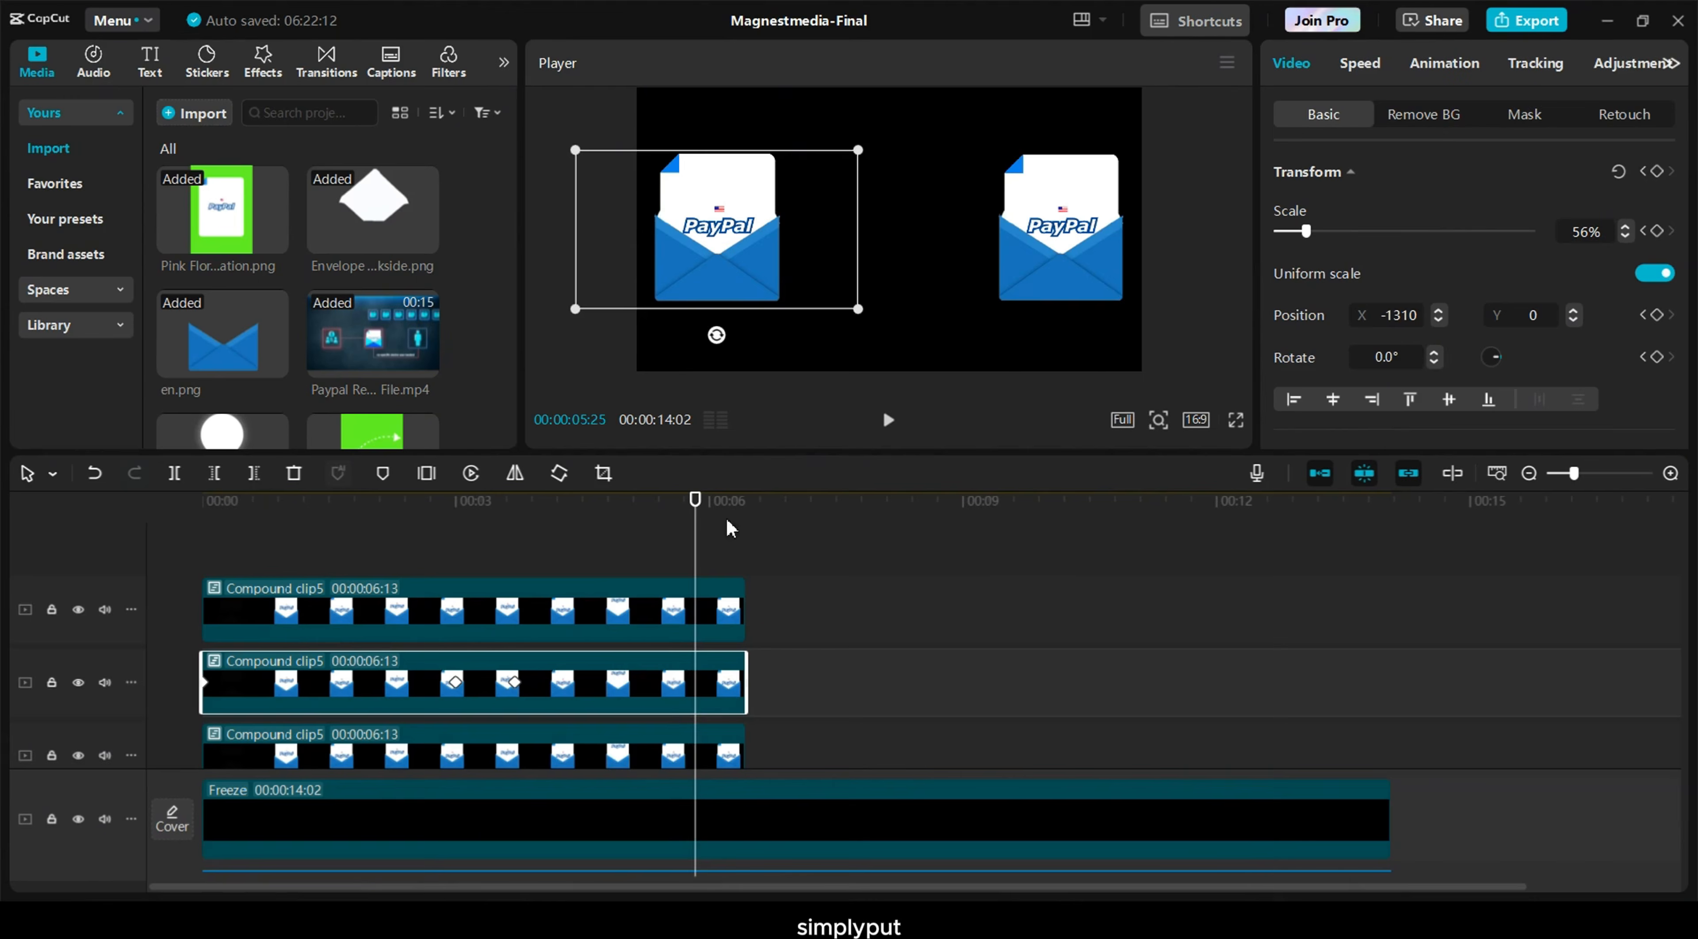
pyautogui.click(1656, 172)
# Keyframe the right envelope at 00:00:03:21, move it leftward out of the frame at the clip's end, and scrub through the exit motion
pyautogui.click(514, 634)
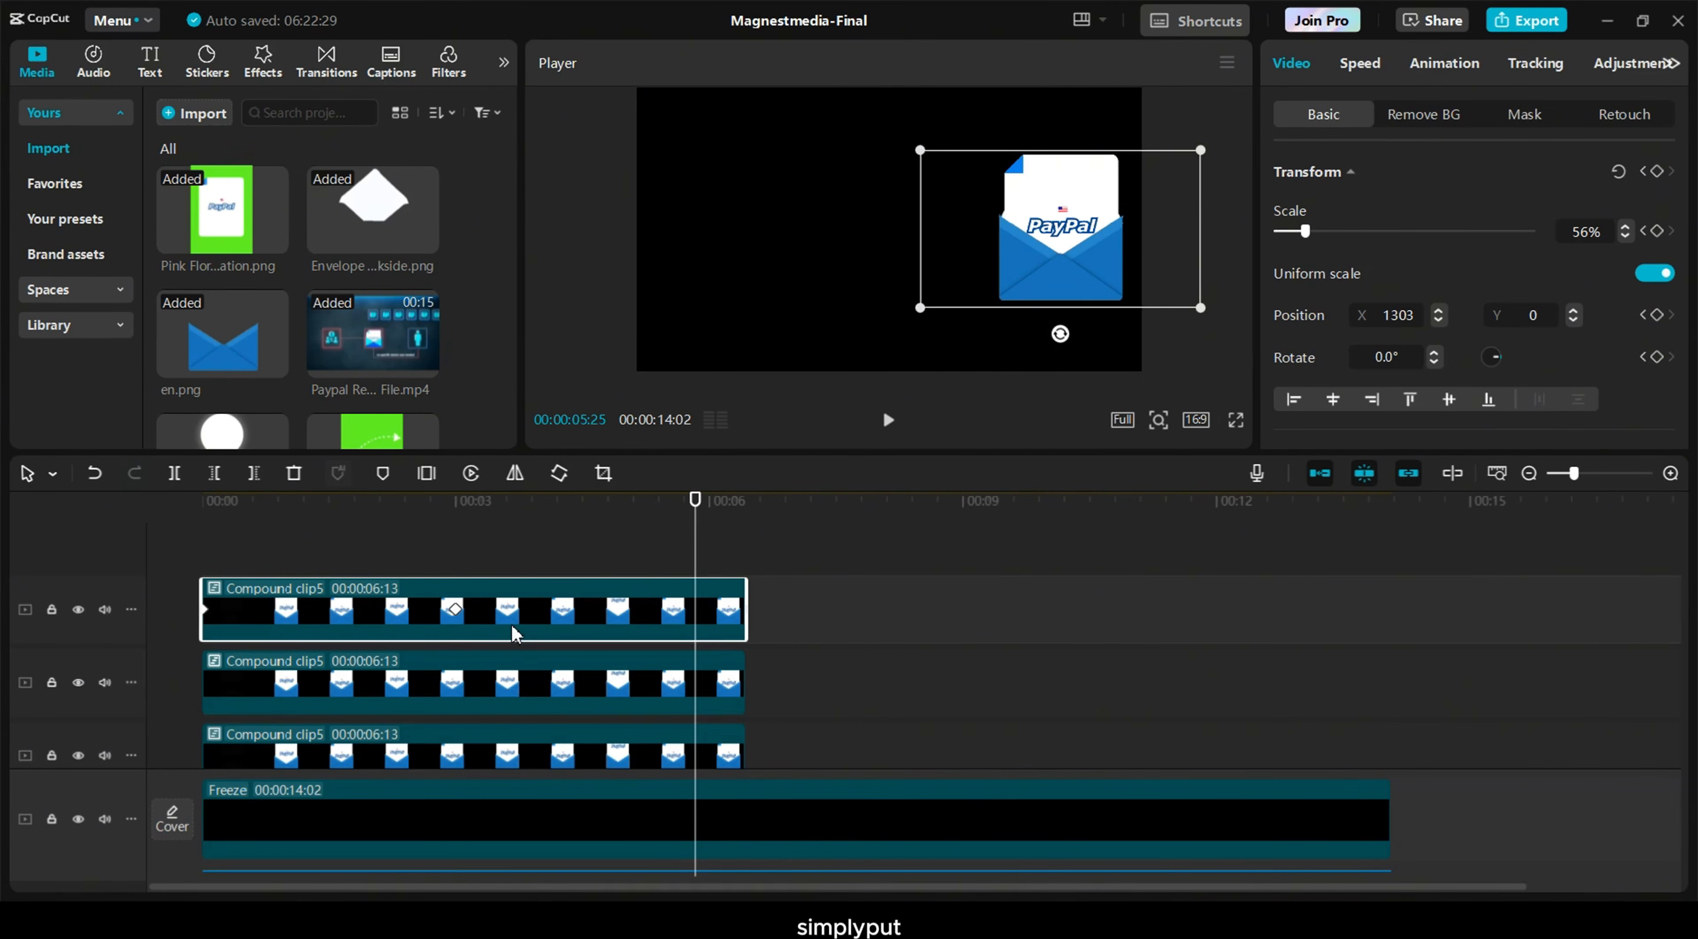
pyautogui.click(518, 703)
pyautogui.click(515, 680)
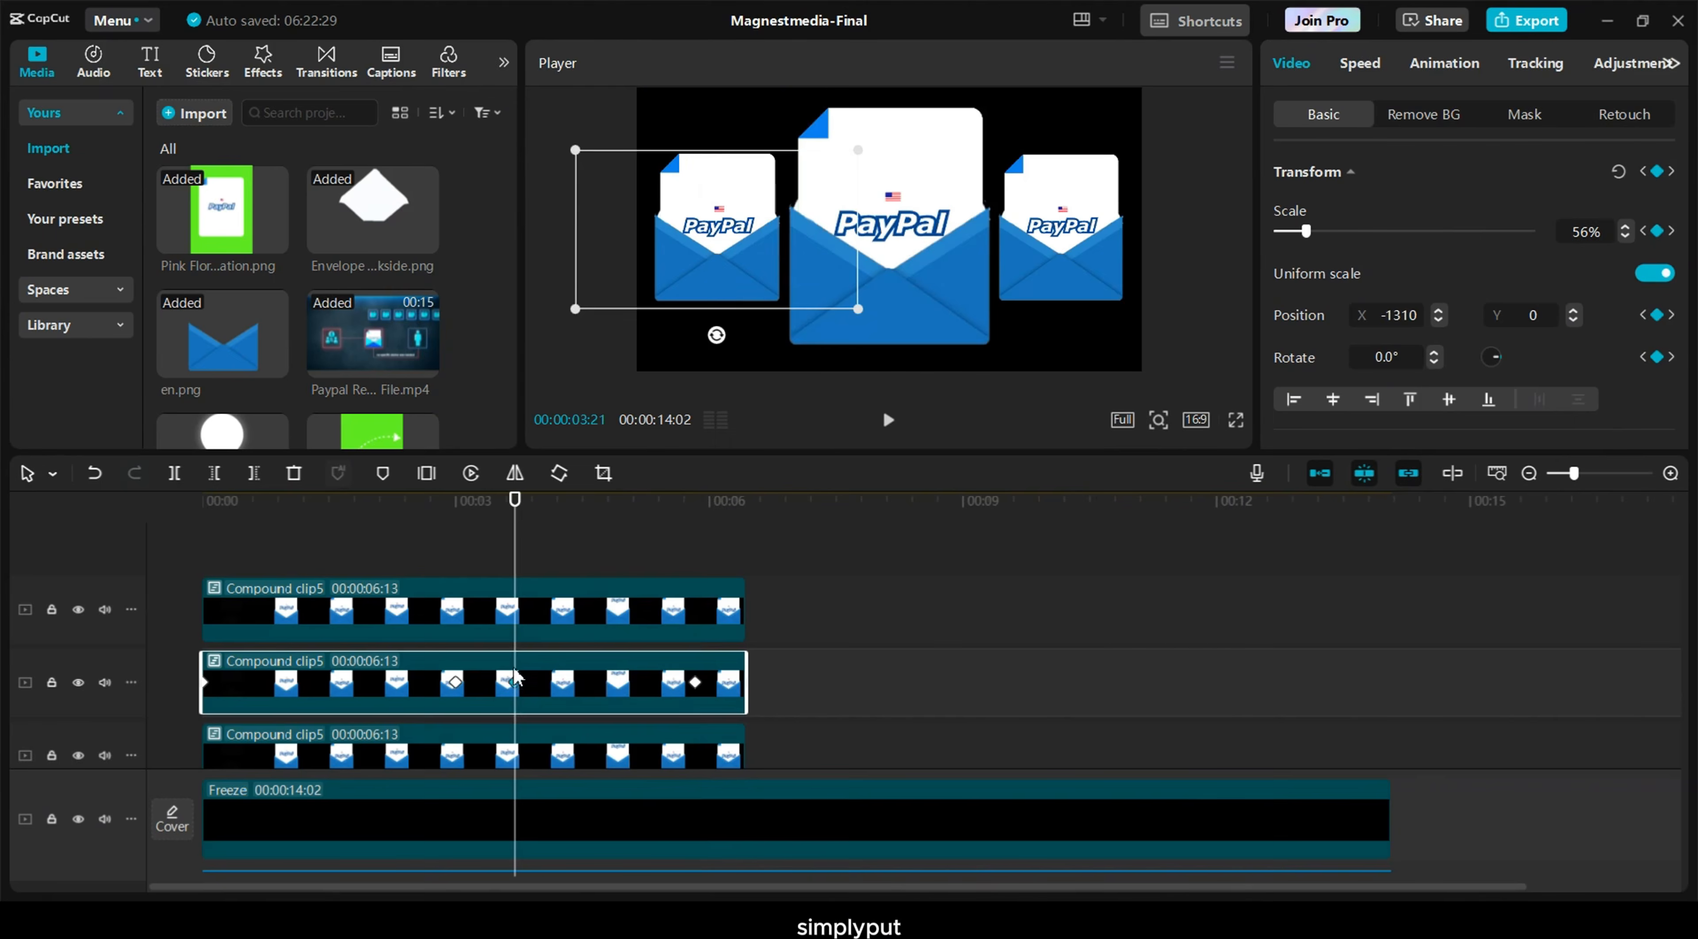
pyautogui.click(517, 626)
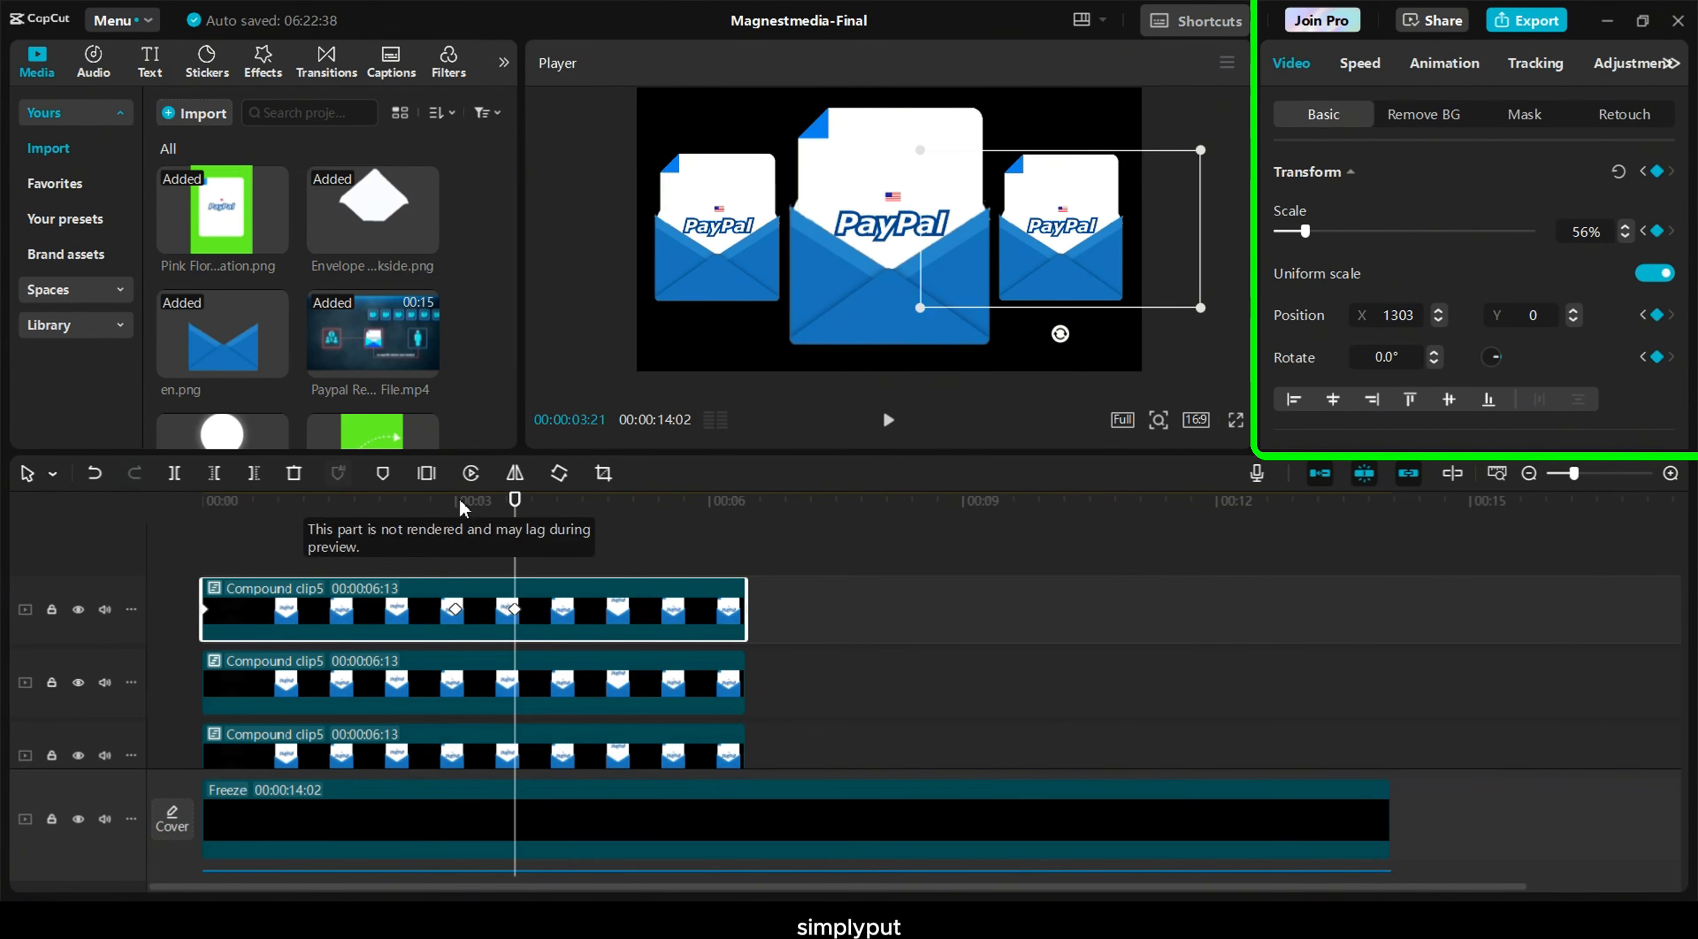
pyautogui.moveTo(520, 569); pyautogui.dragTo(738, 569)
pyautogui.moveTo(1095, 238); pyautogui.dragTo(585, 220)
pyautogui.moveTo(479, 558); pyautogui.dragTo(554, 559)
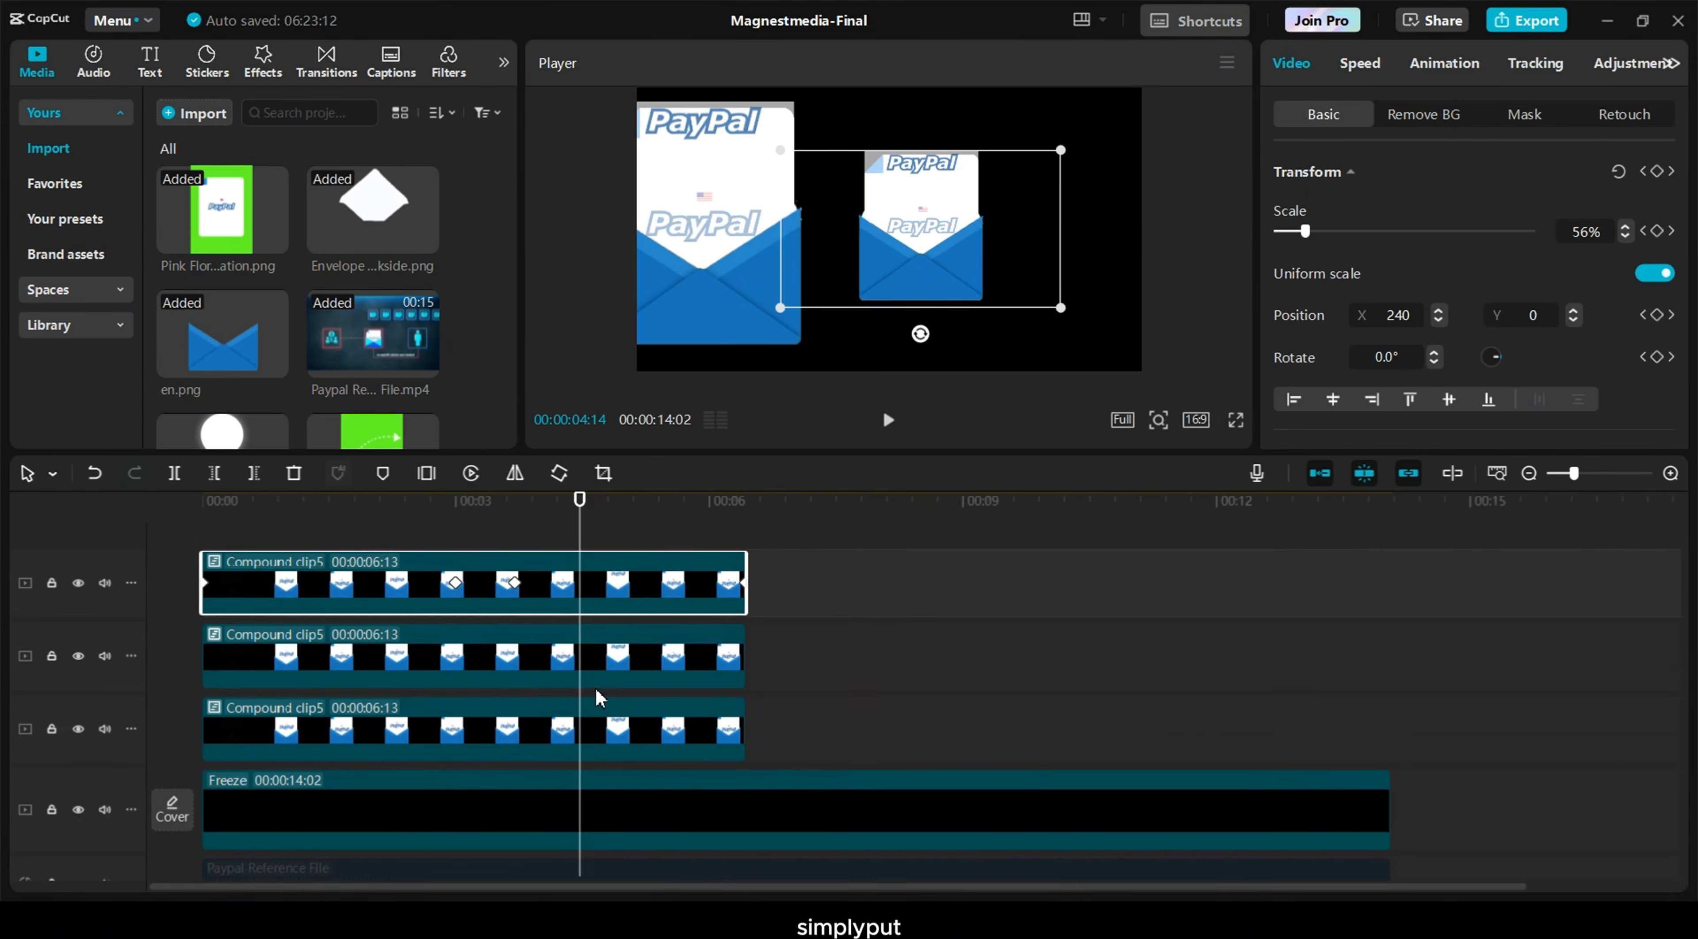
# Show the centre envelope's variable speed animation and apply the Cubic Ease preset curve to its X keyframe at 00:00:03:21
pyautogui.scroll(-1, 596, 687)
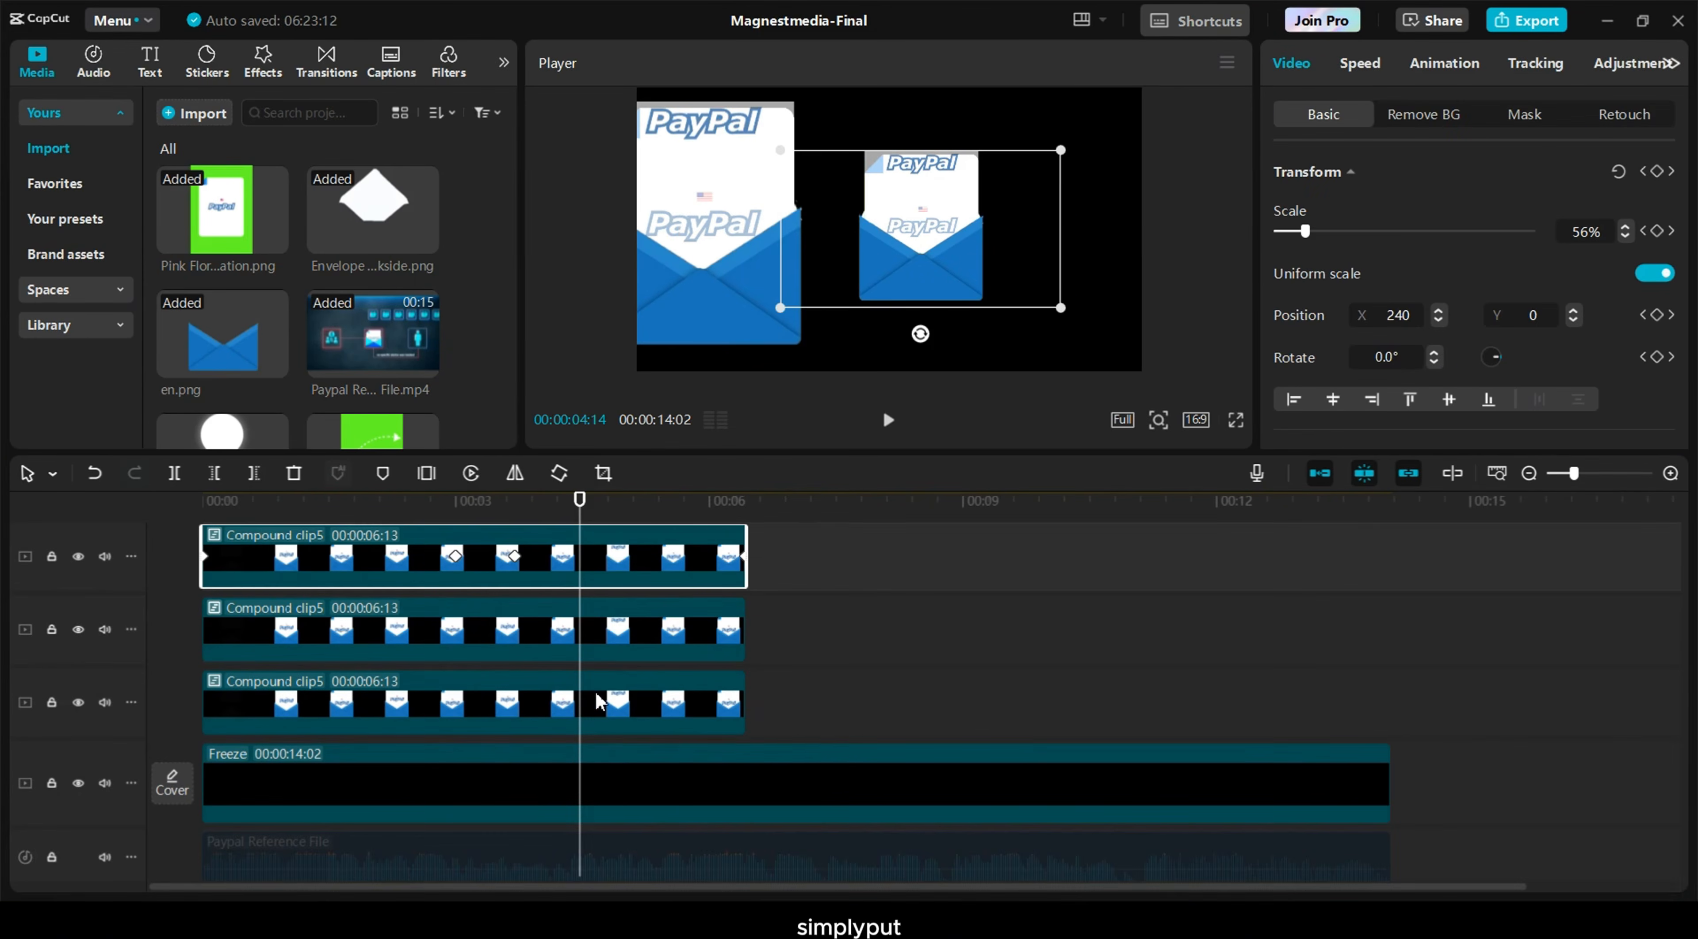
pyautogui.rightClick(583, 715)
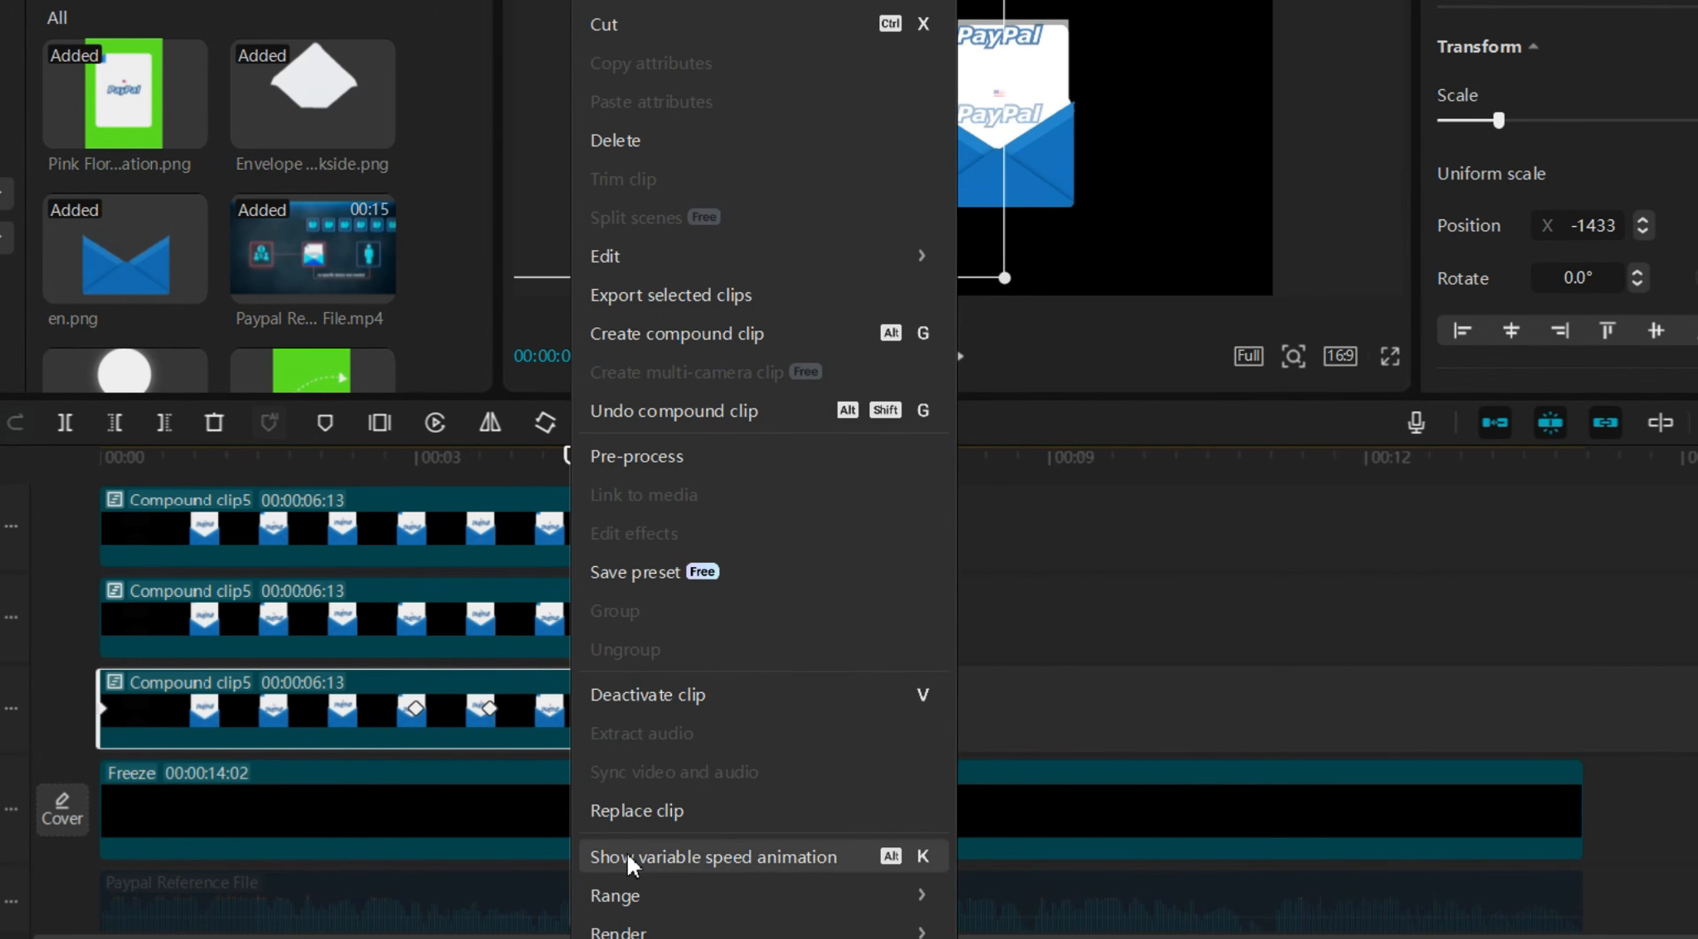
pyautogui.click(627, 858)
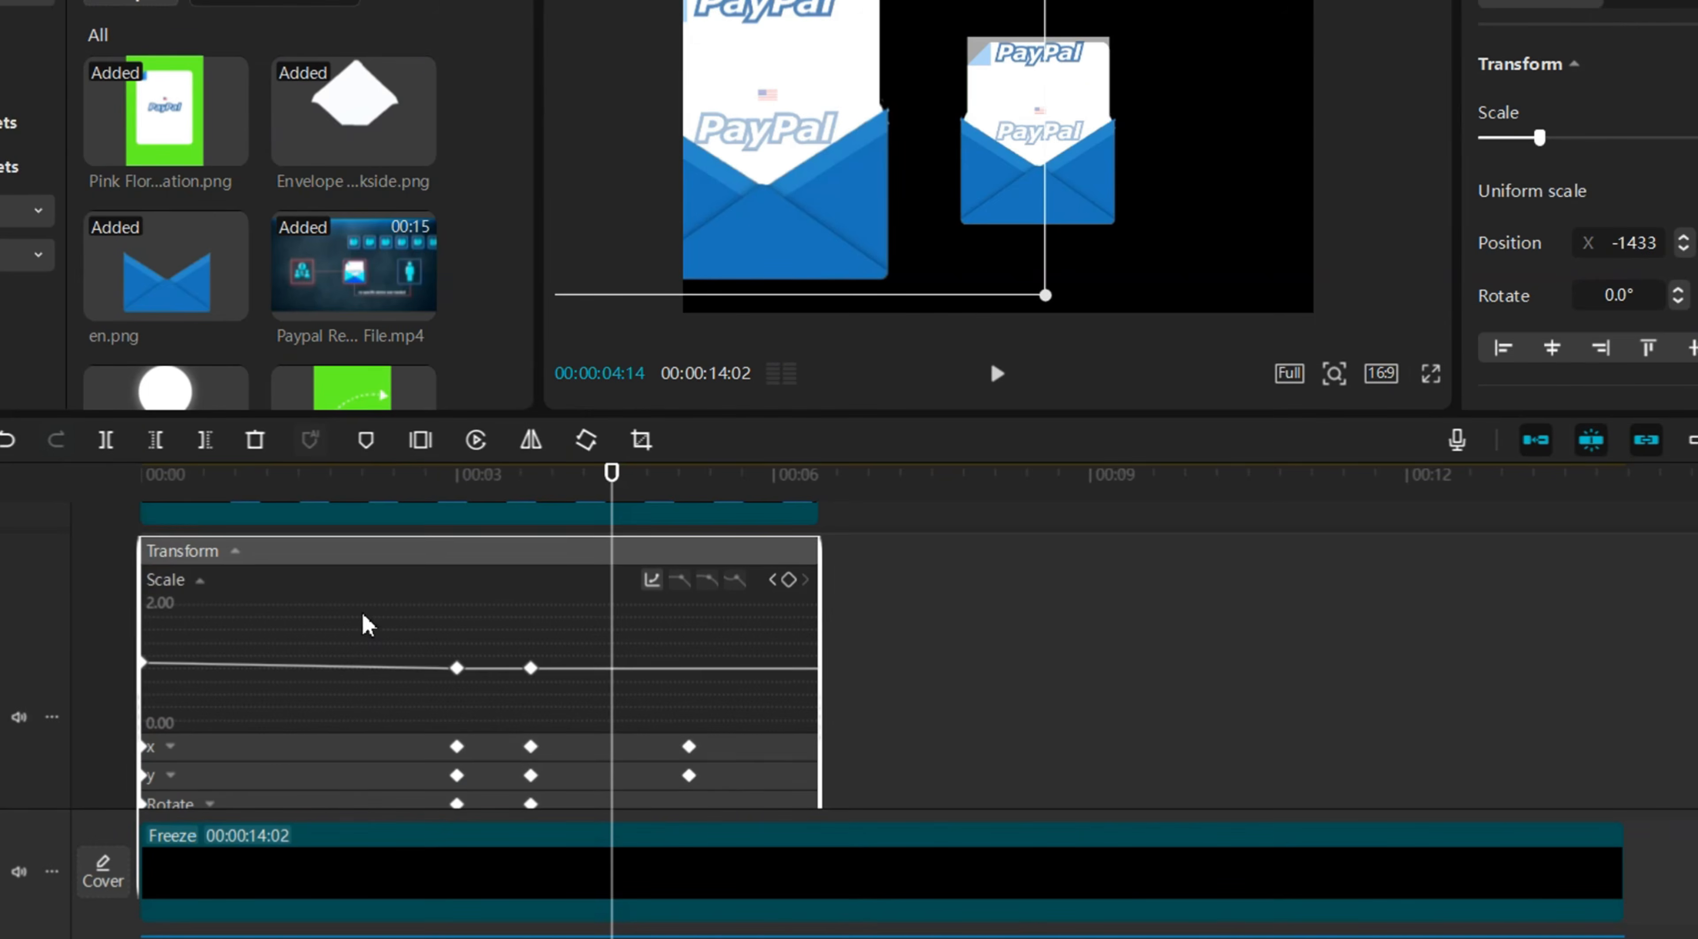
pyautogui.click(333, 748)
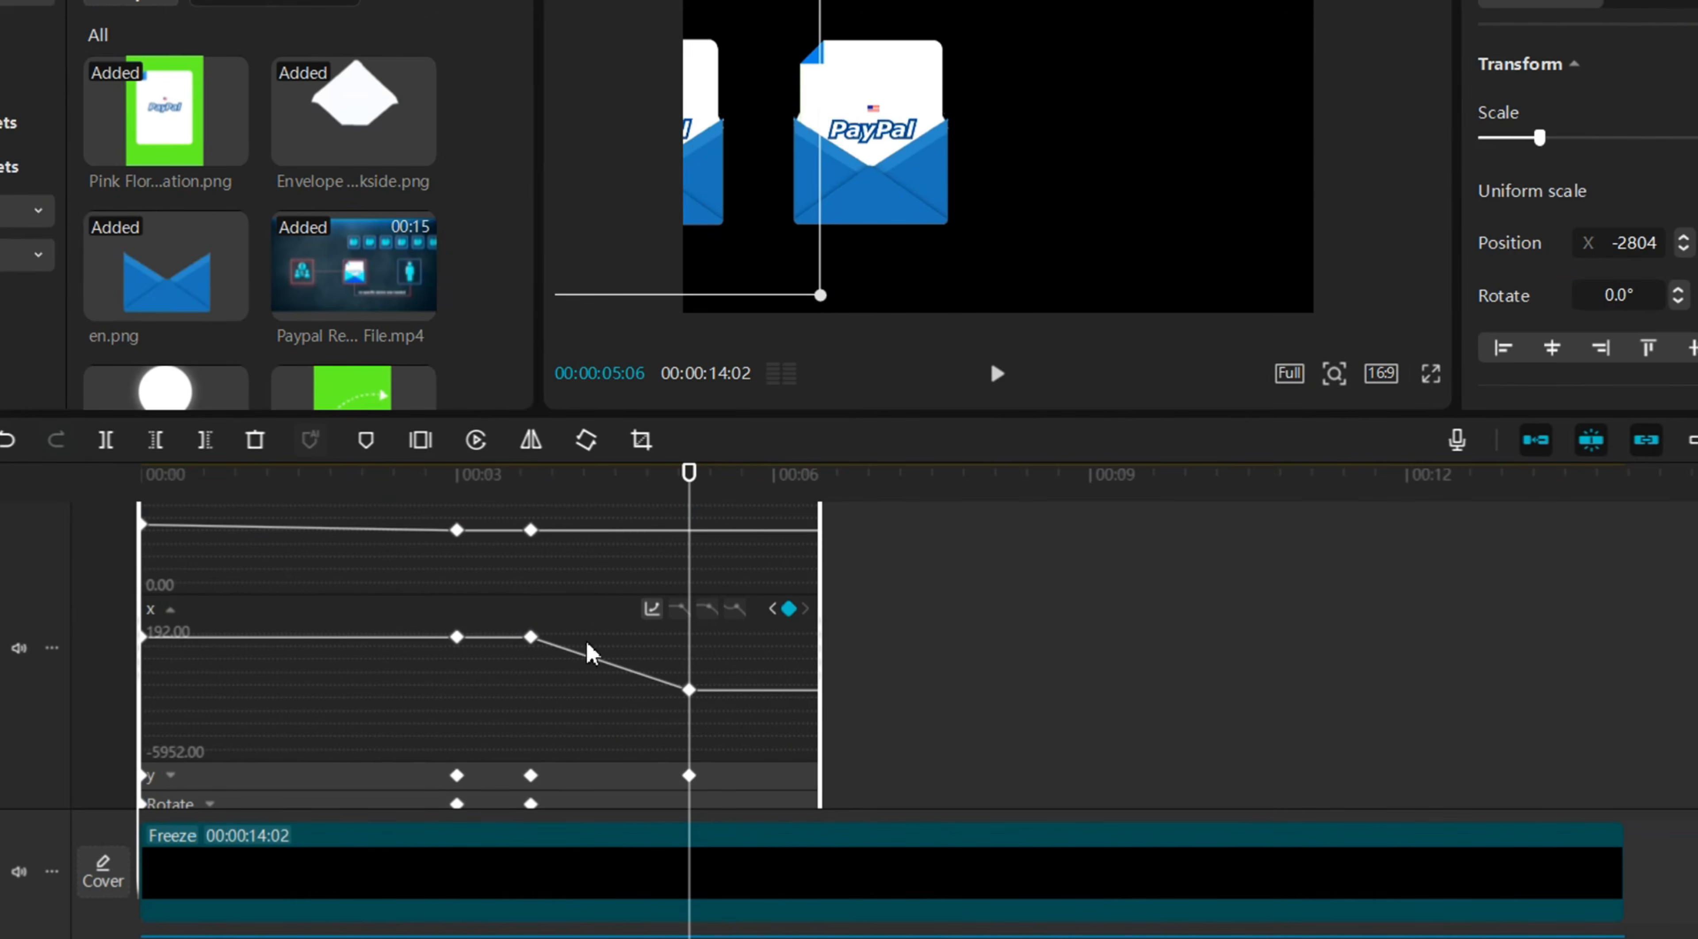
pyautogui.click(530, 638)
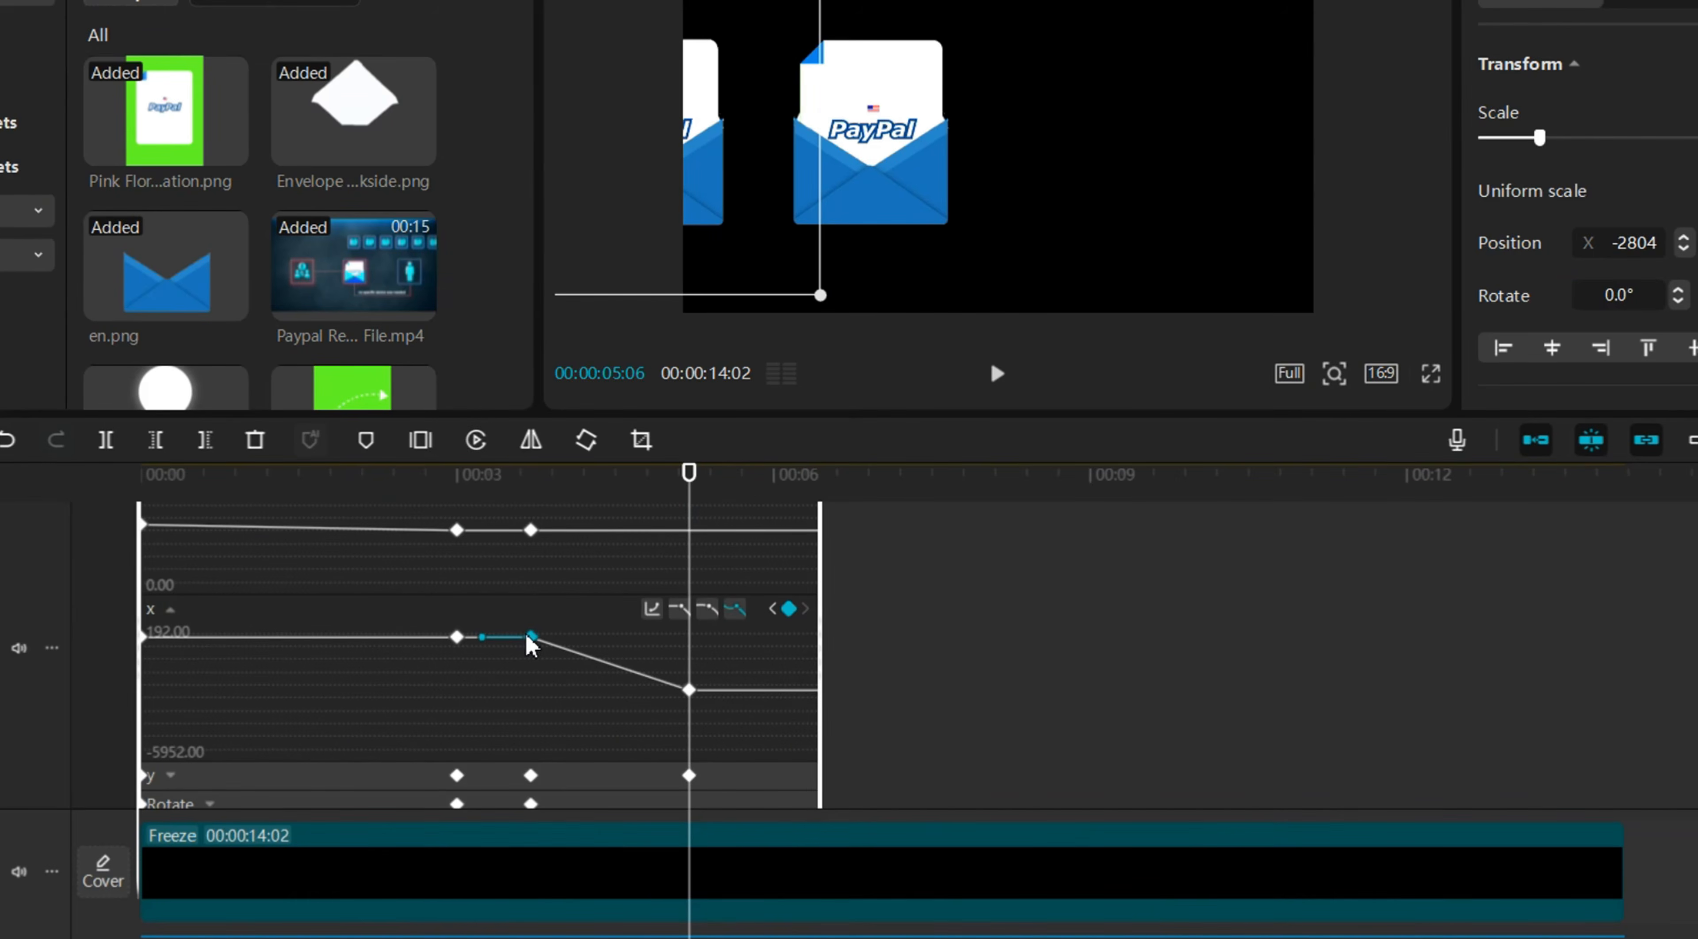
pyautogui.click(650, 610)
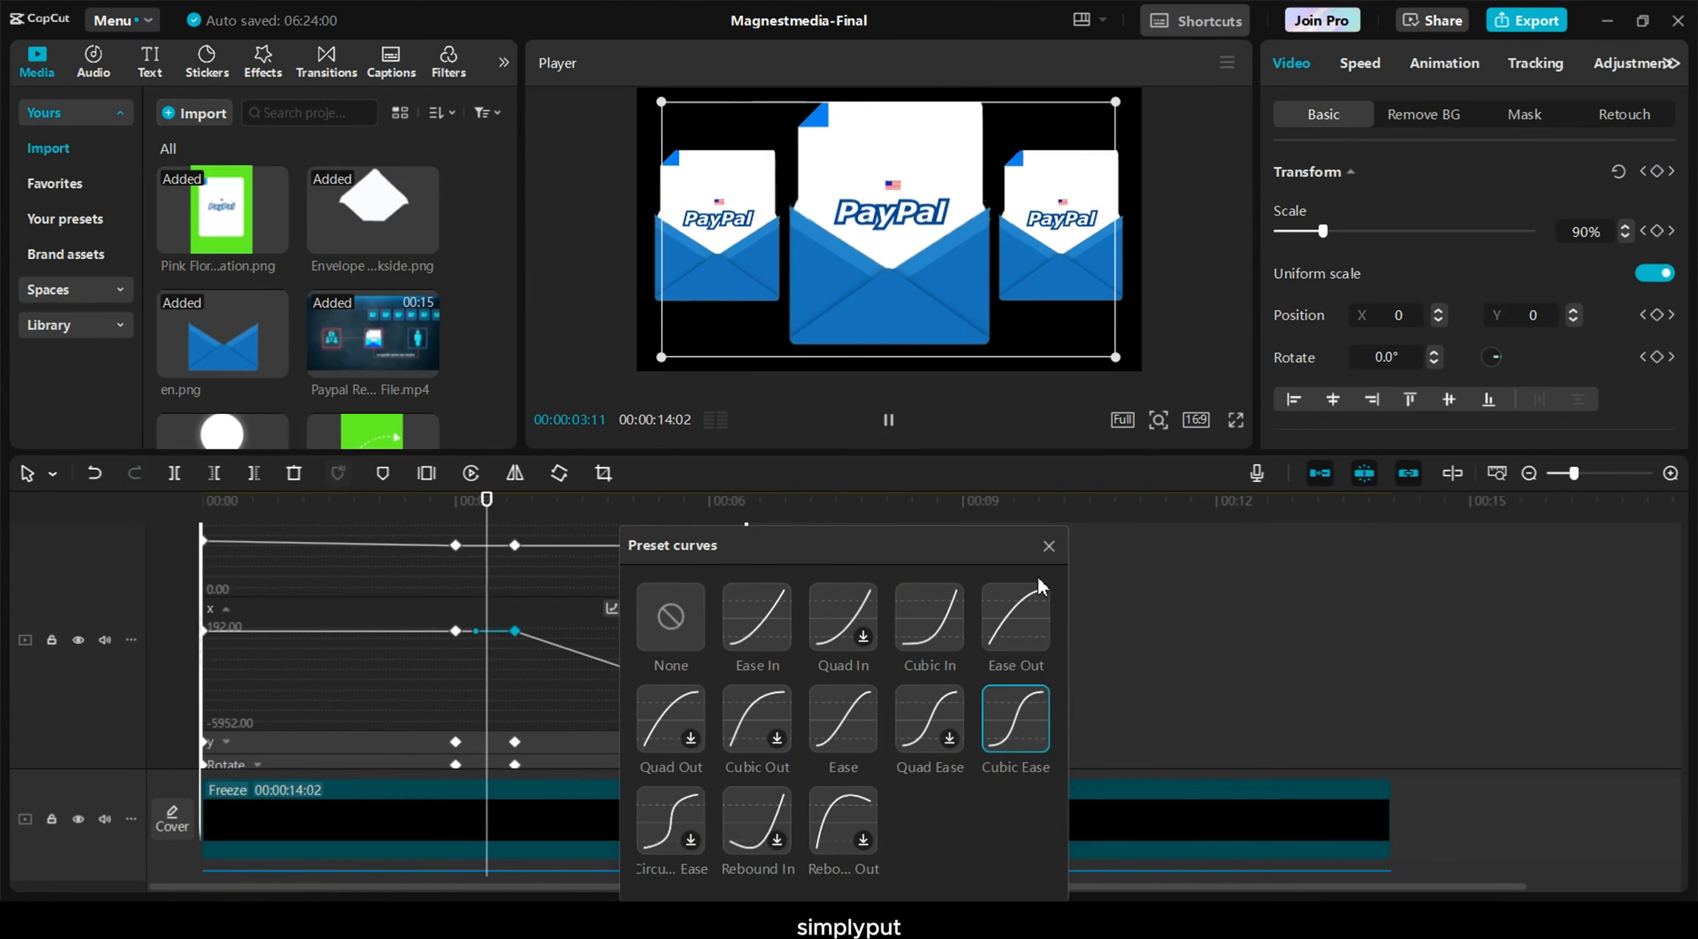
# Apply Cubic Ease to the centre envelope's X keyframe at 00:00:05:06 and hide its variable speed animation
pyautogui.click(689, 690)
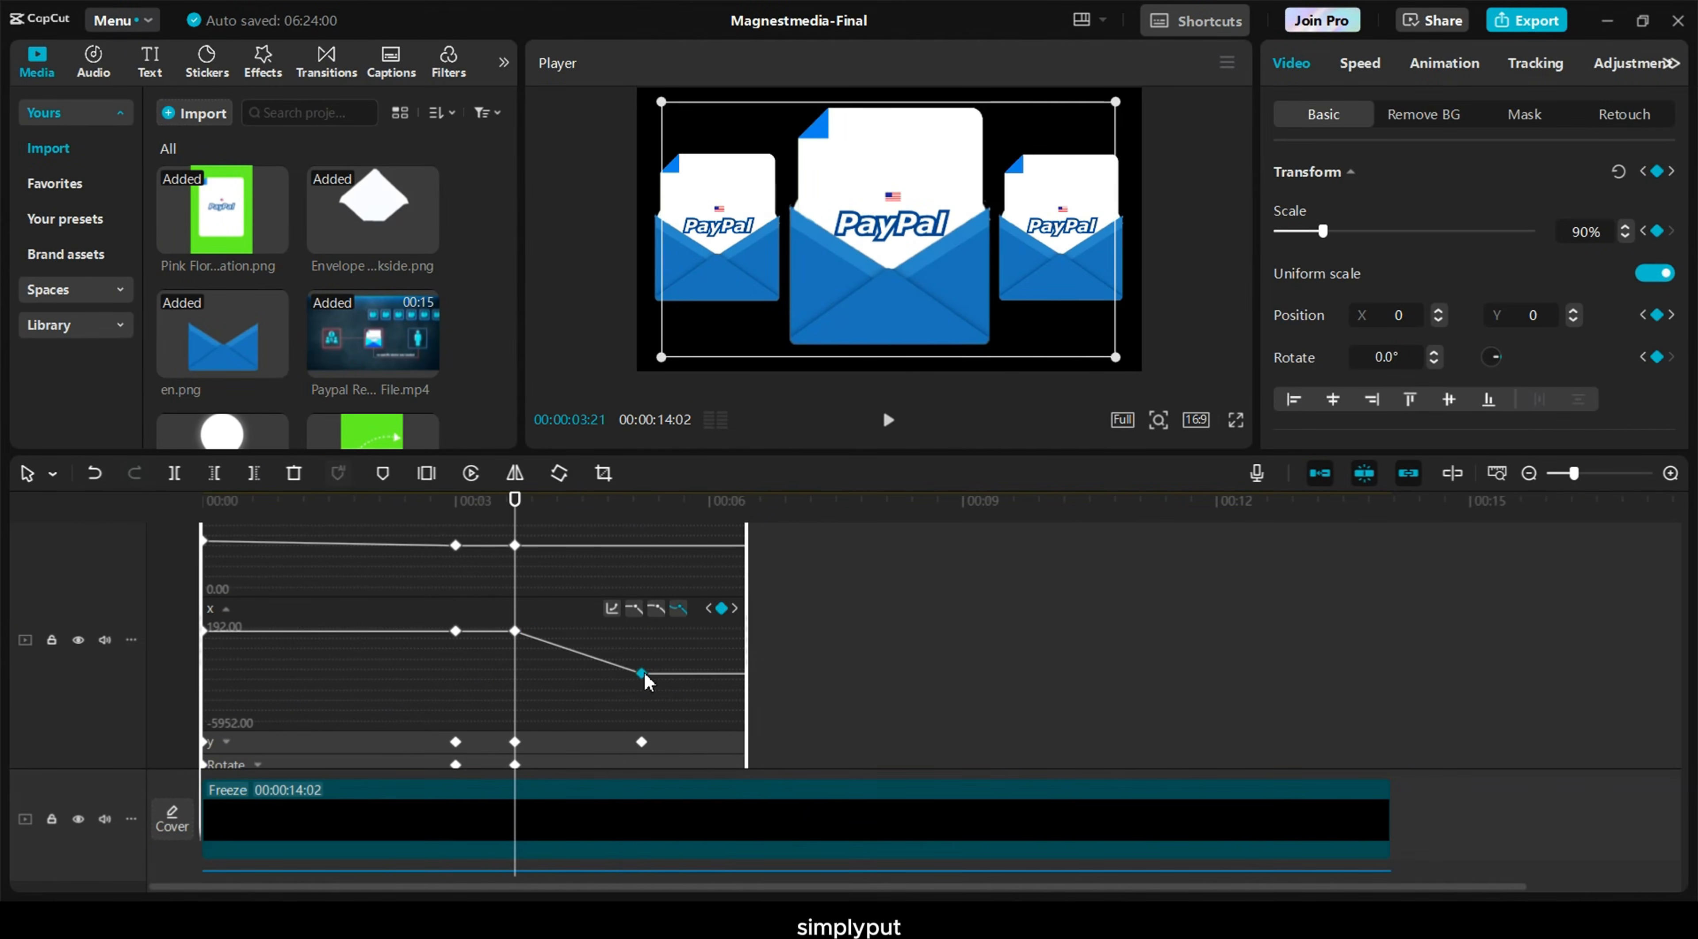
pyautogui.click(611, 608)
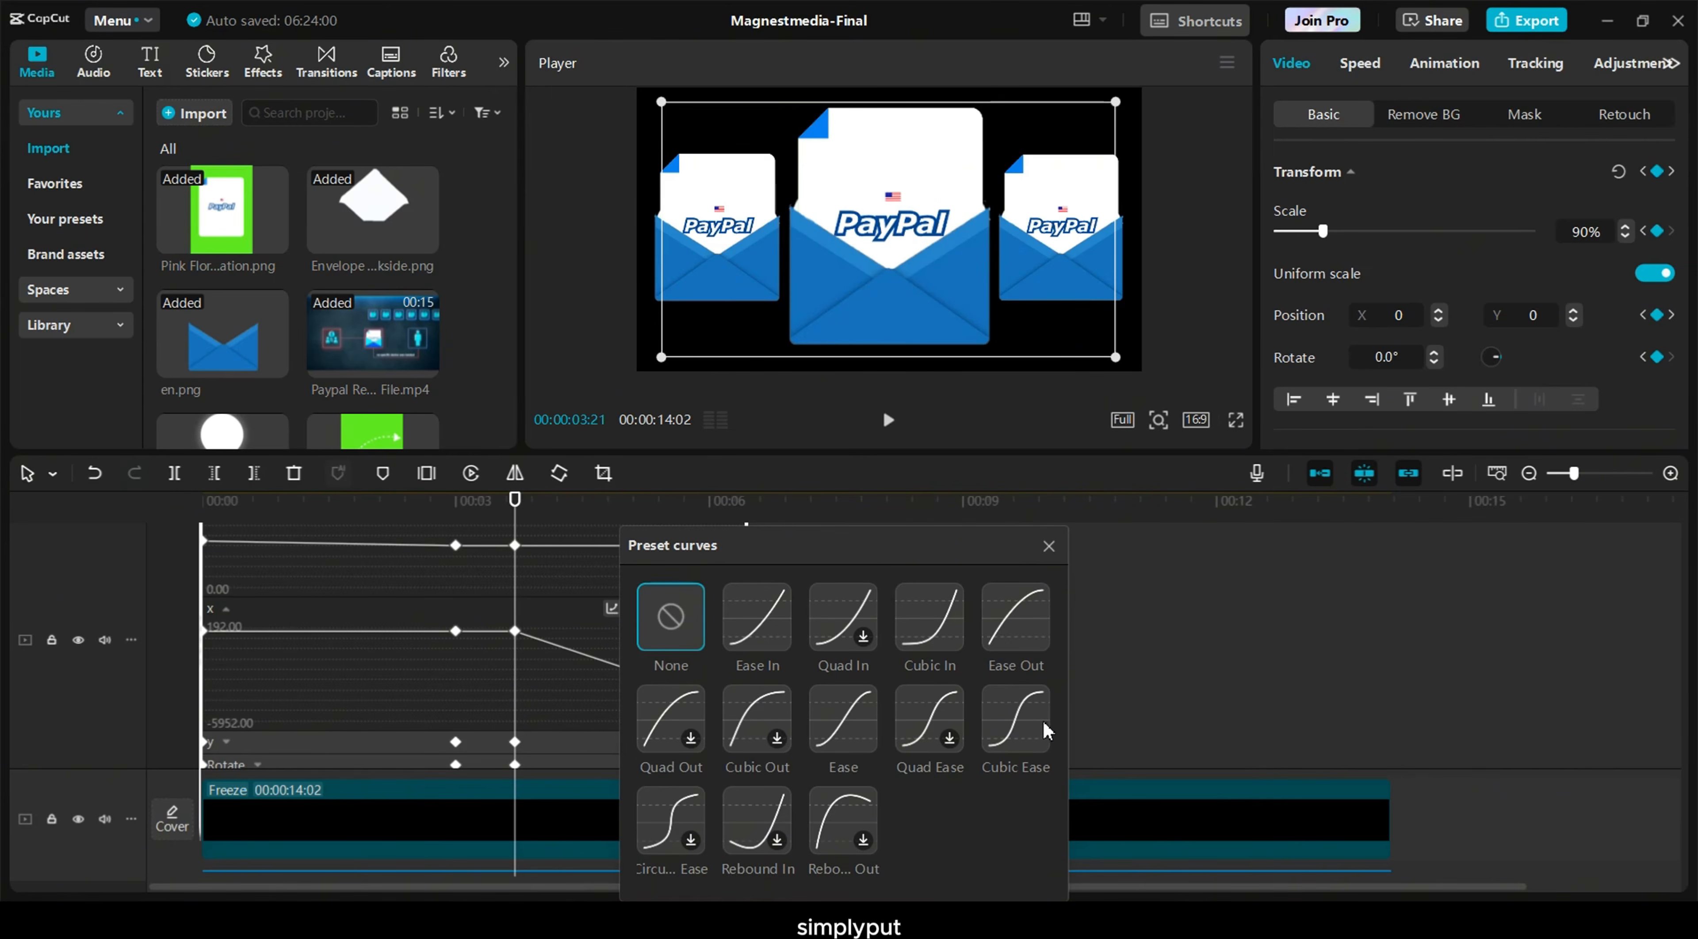
pyautogui.click(1037, 733)
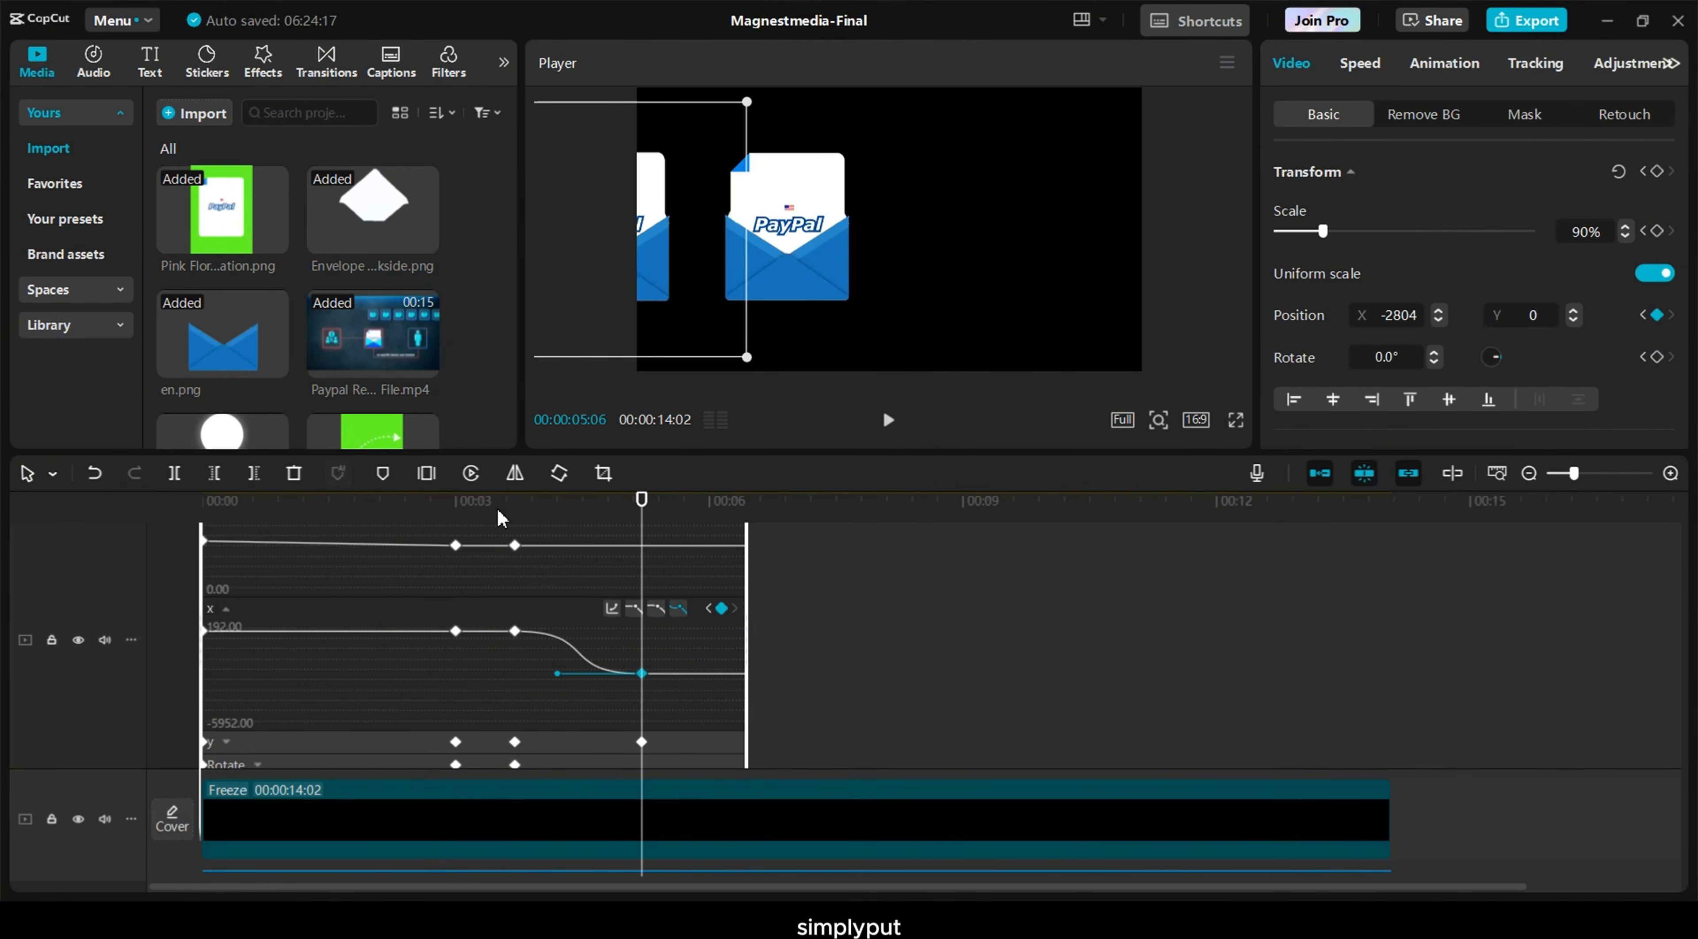
pyautogui.scroll(3, 519, 623)
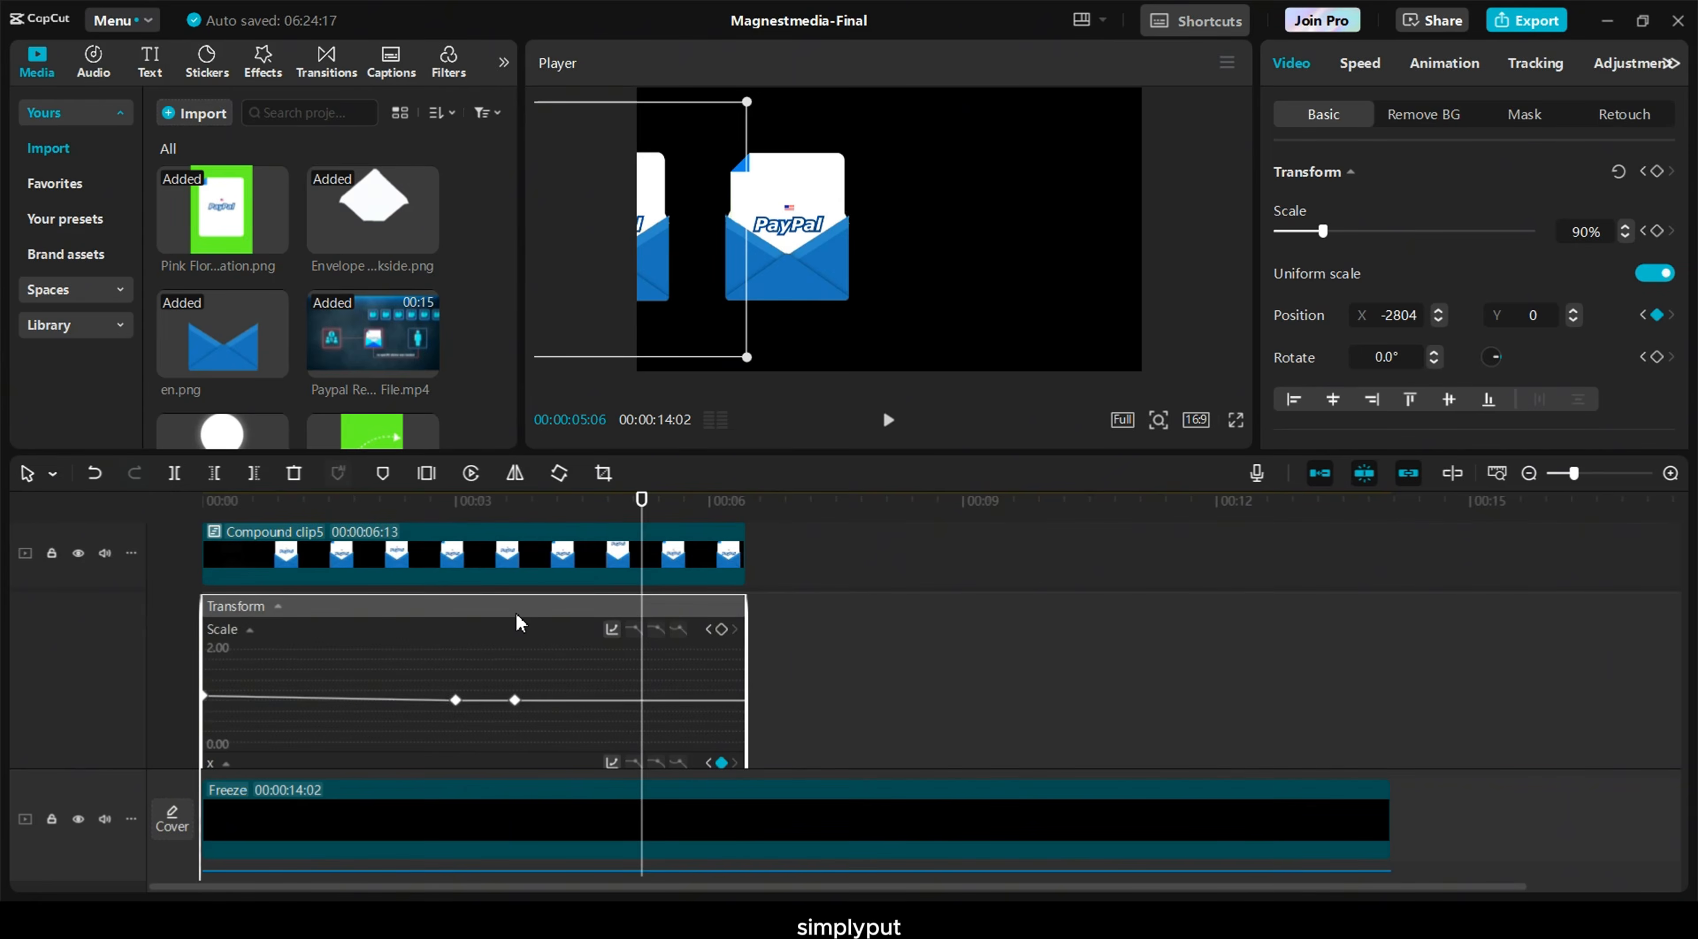
pyautogui.rightClick(519, 623)
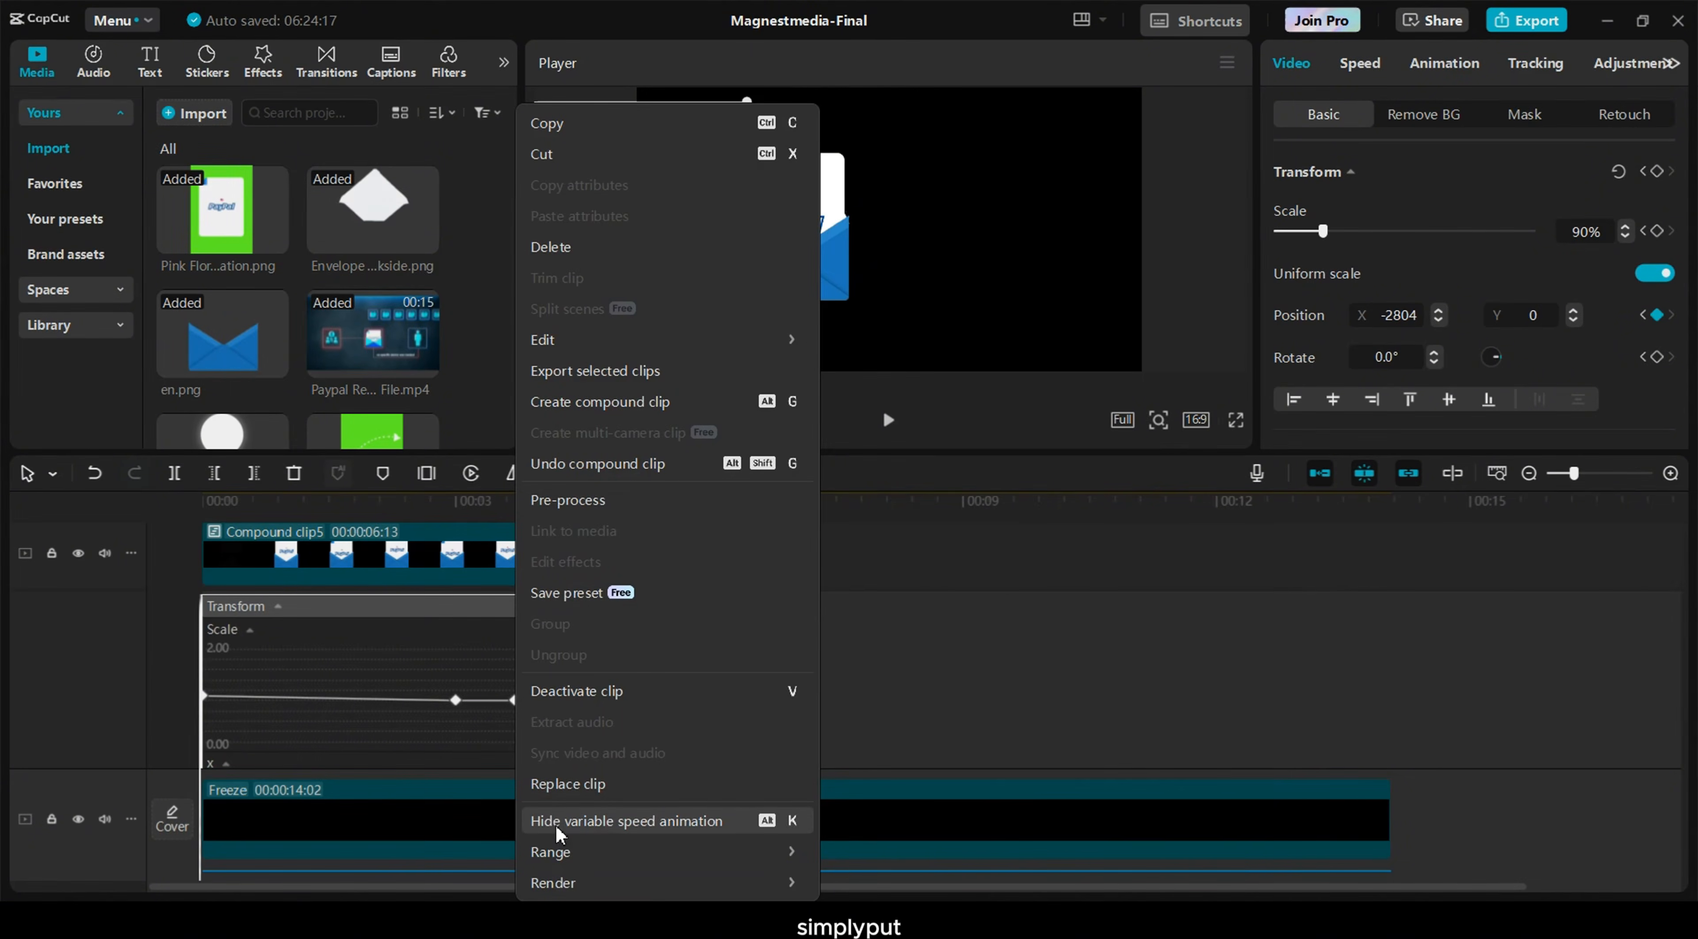
pyautogui.click(765, 822)
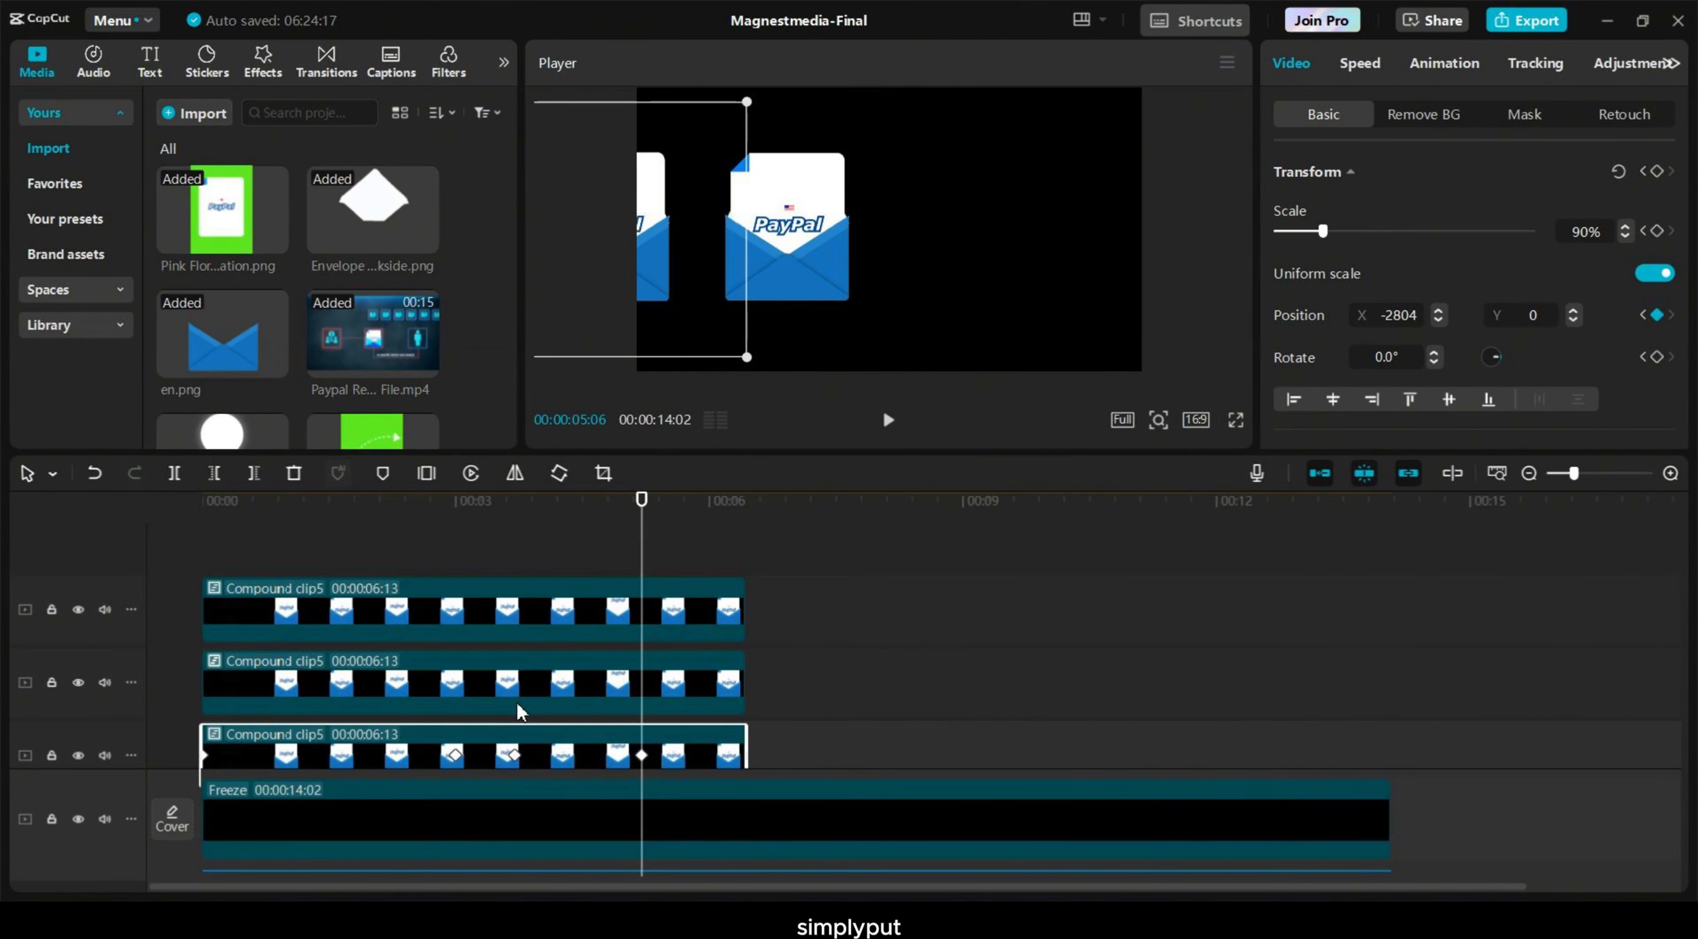
# Show the left envelope's variable speed animation and apply Cubic Ease to its X keyframes at 00:00:03:21 and 00:00:05:25
pyautogui.rightClick(586, 661)
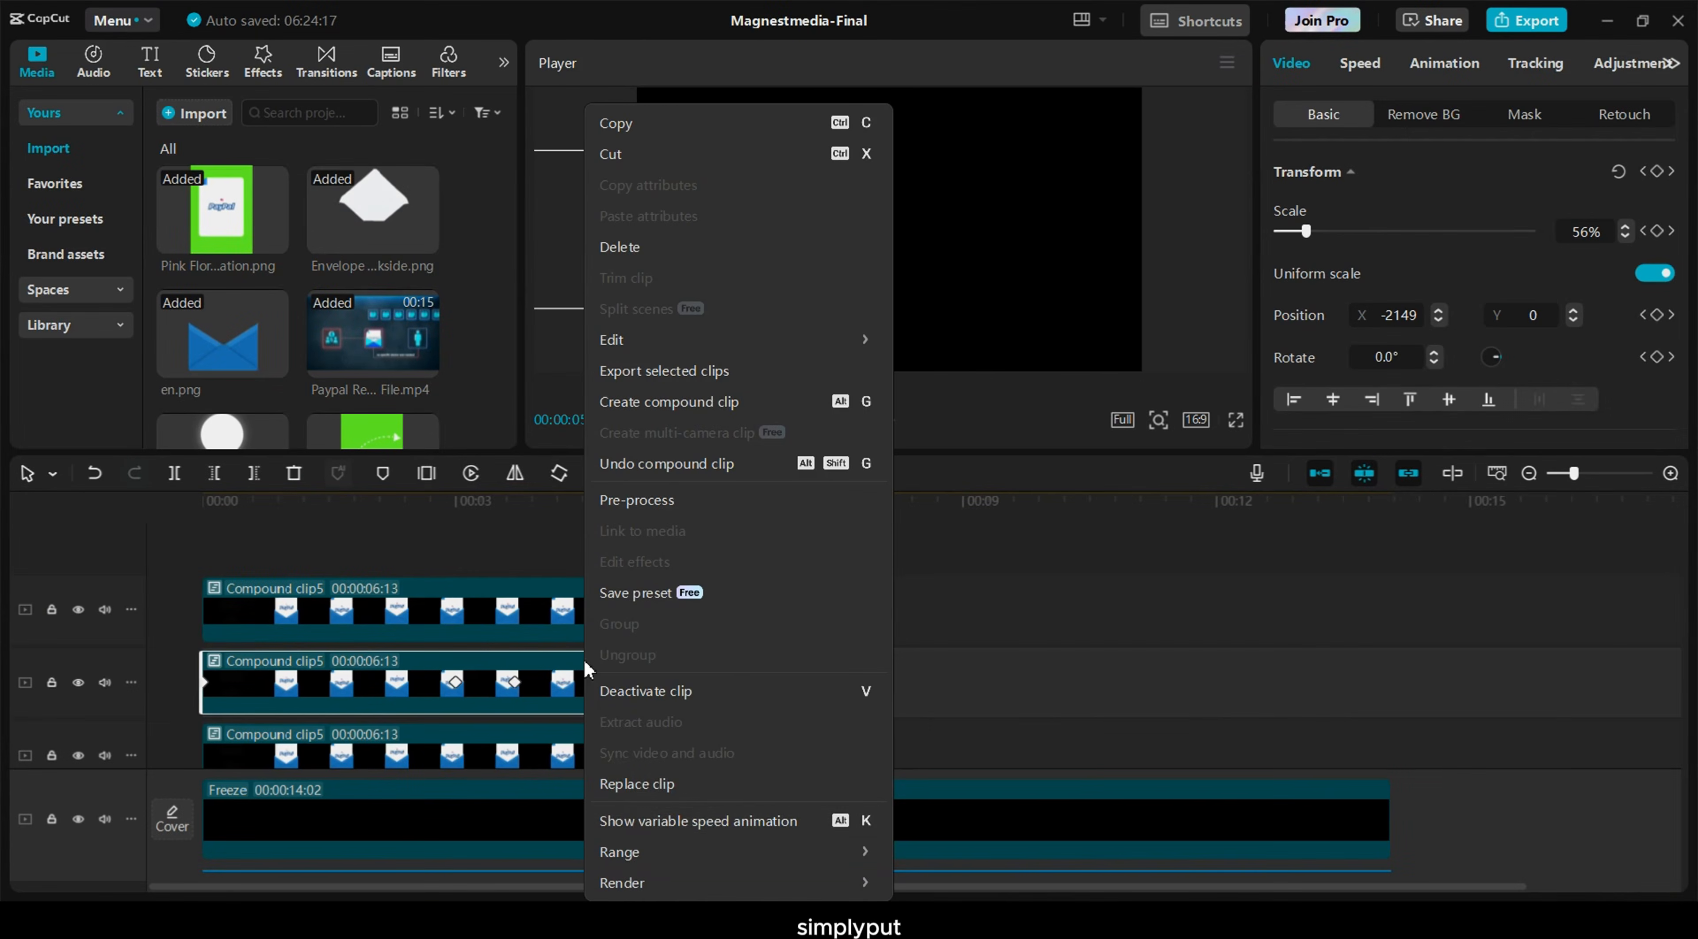
pyautogui.click(632, 820)
pyautogui.click(226, 593)
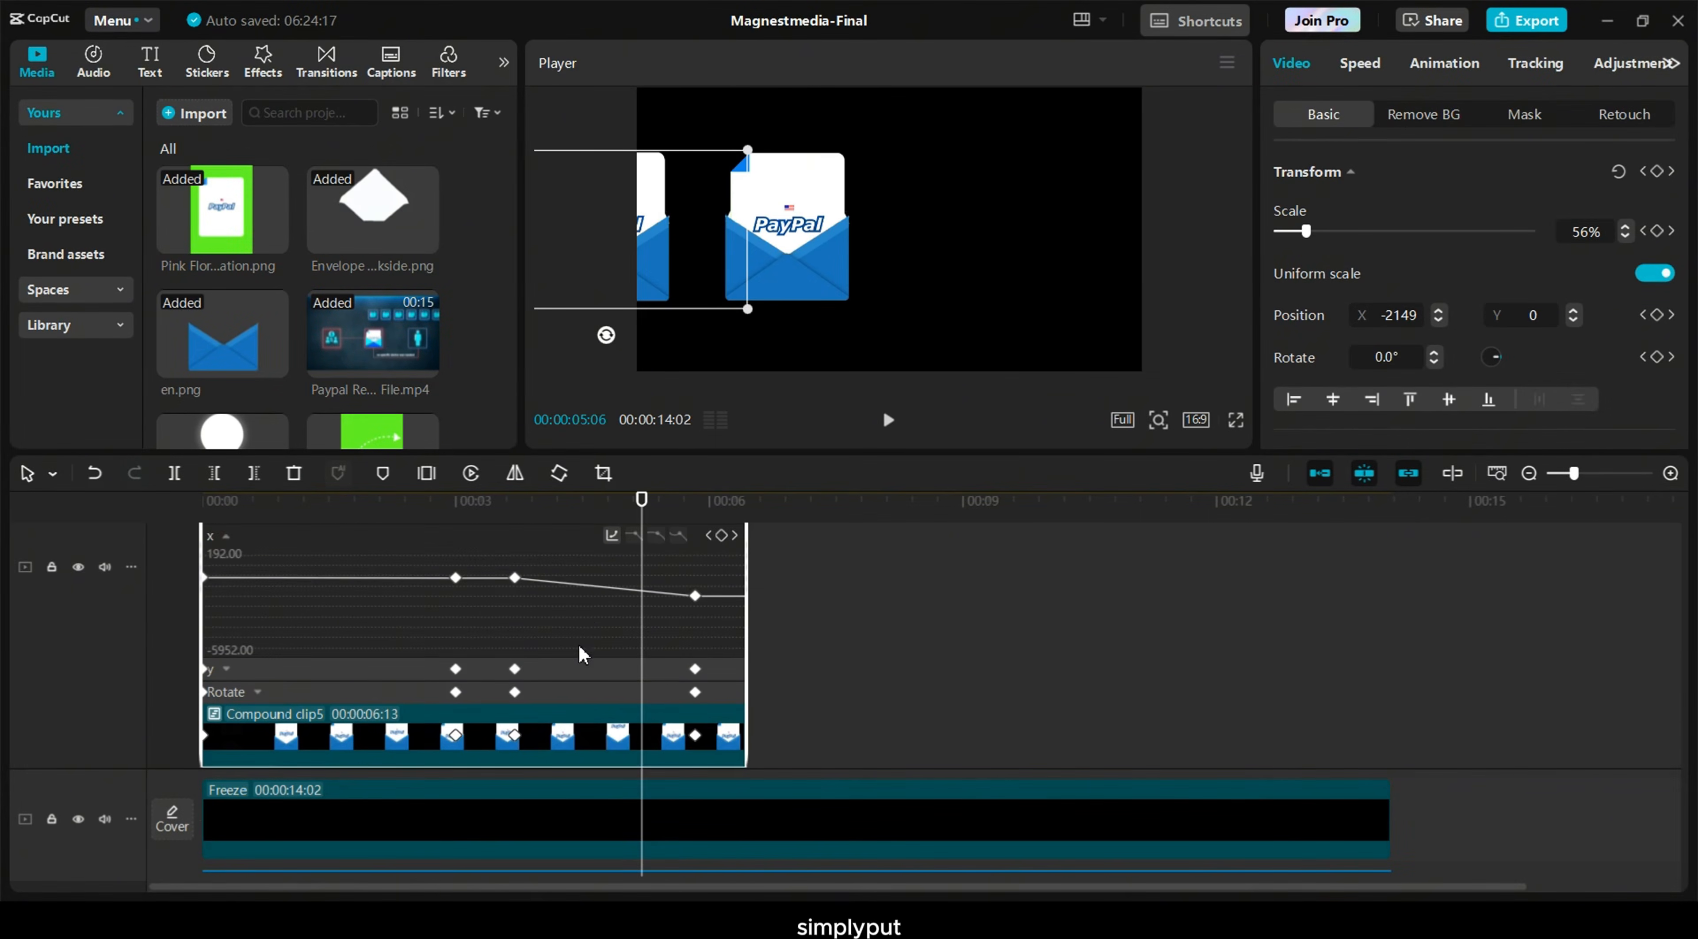
pyautogui.click(515, 632)
pyautogui.click(611, 587)
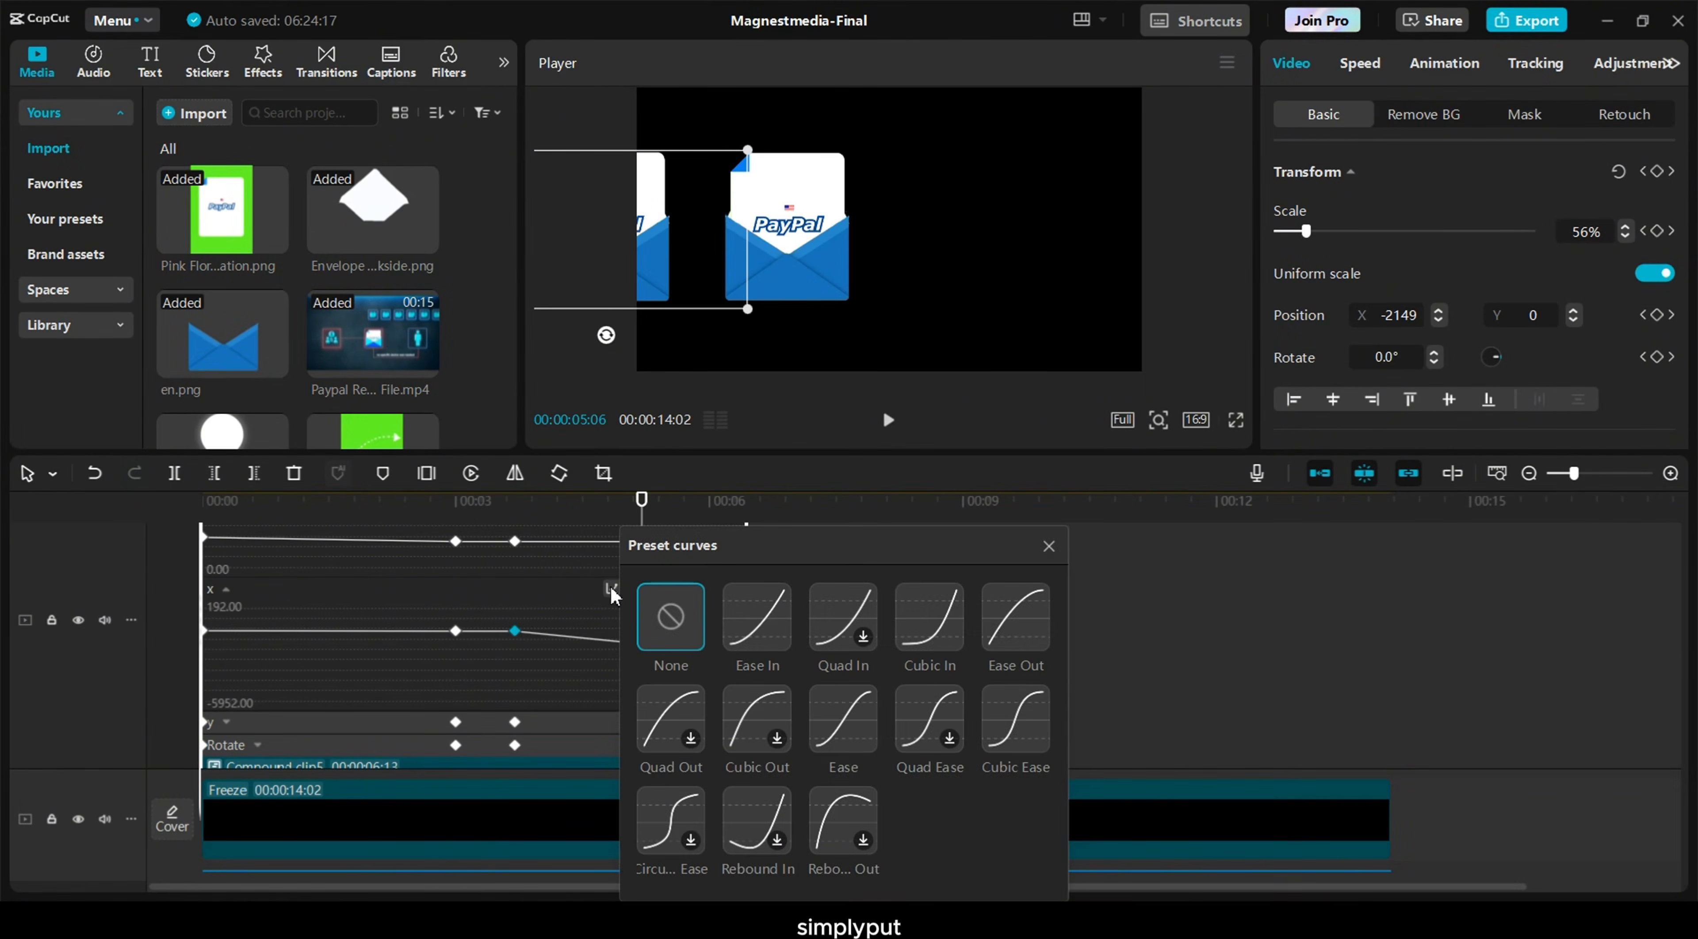
pyautogui.click(1000, 745)
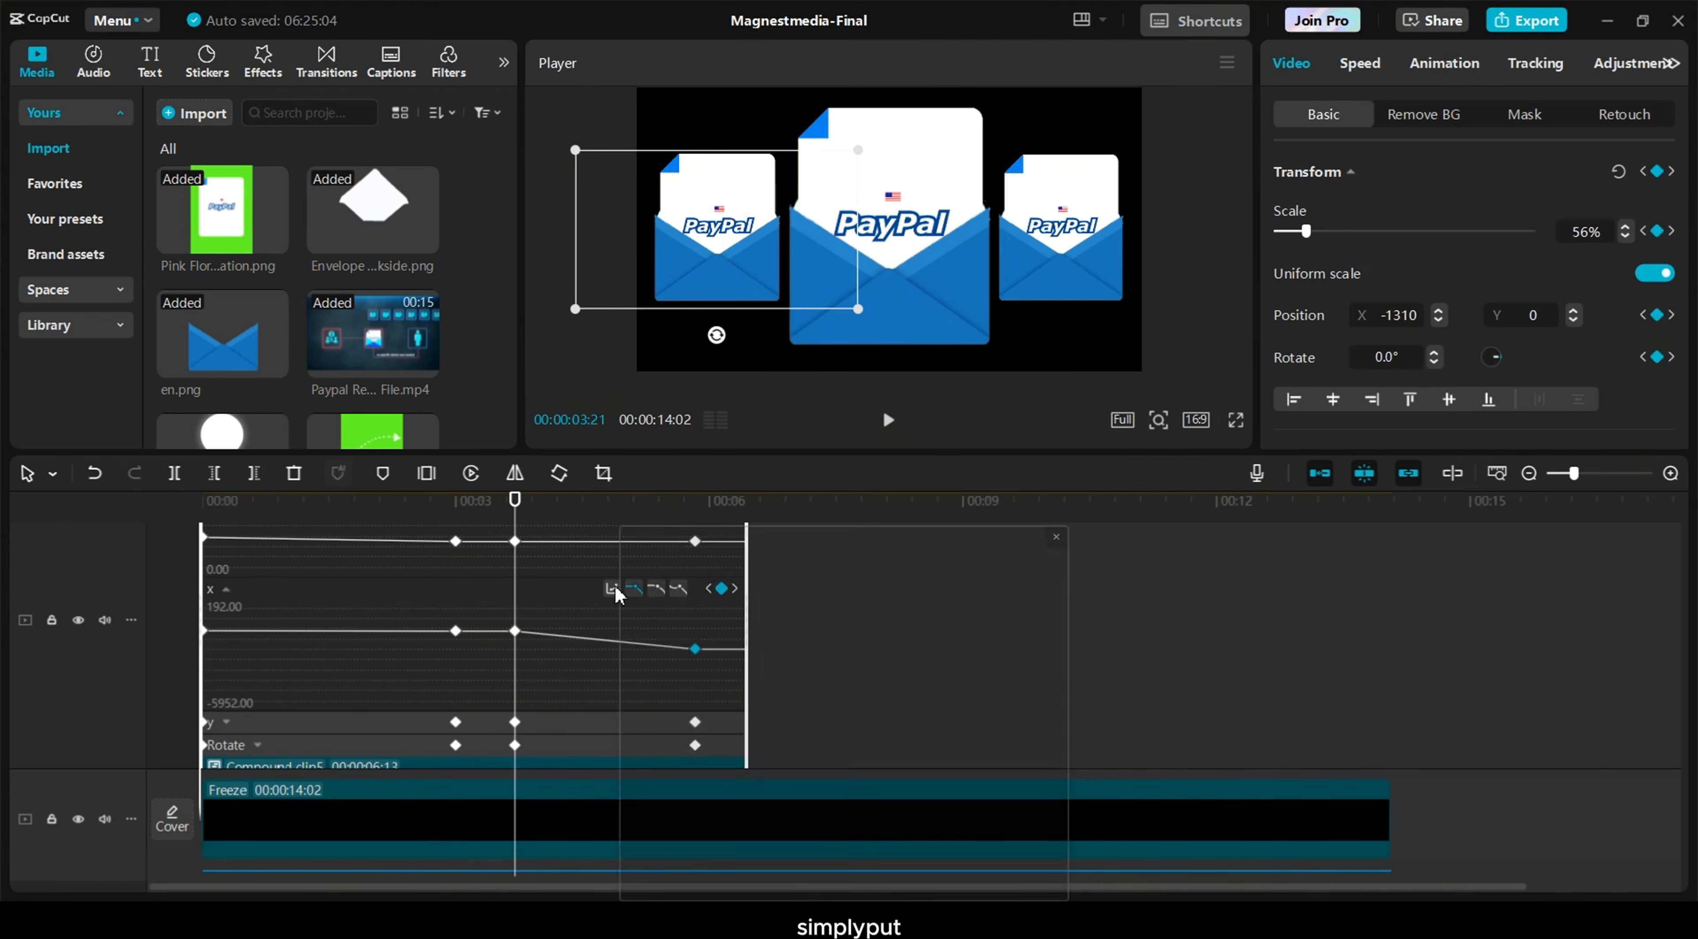
pyautogui.click(611, 588)
pyautogui.click(995, 724)
pyautogui.click(542, 596)
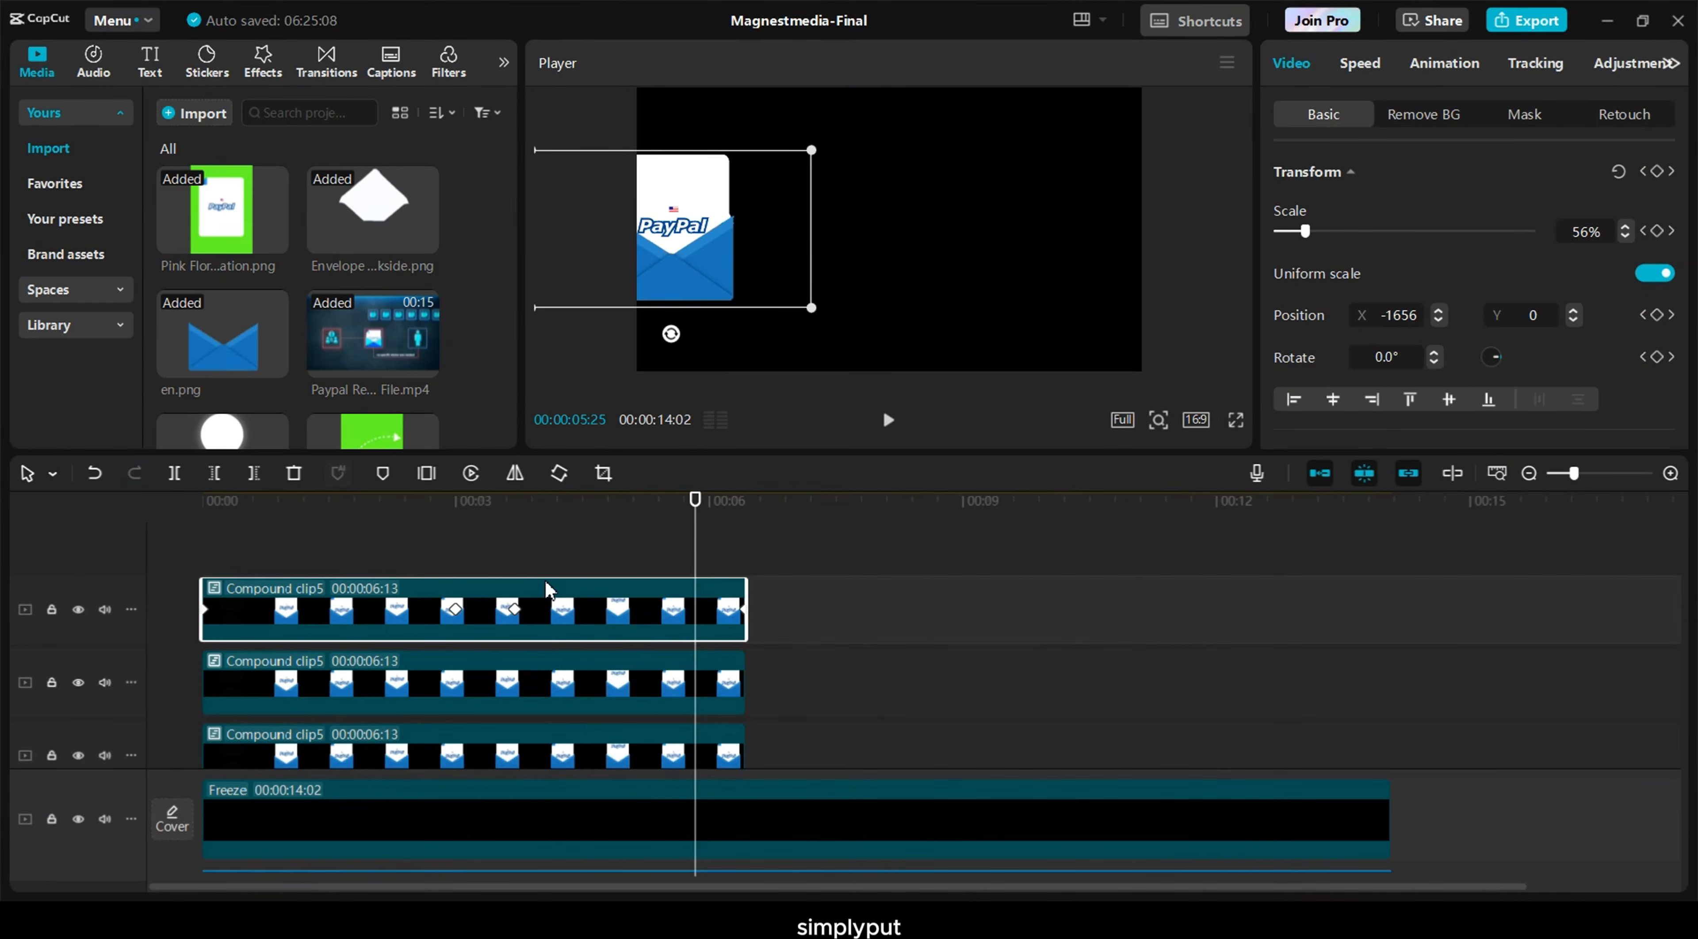
# Show the right envelope's variable speed animation and apply Cubic Ease to its X keyframes at 00:00:03:21 and the clip's end
pyautogui.rightClick(549, 595)
pyautogui.click(656, 820)
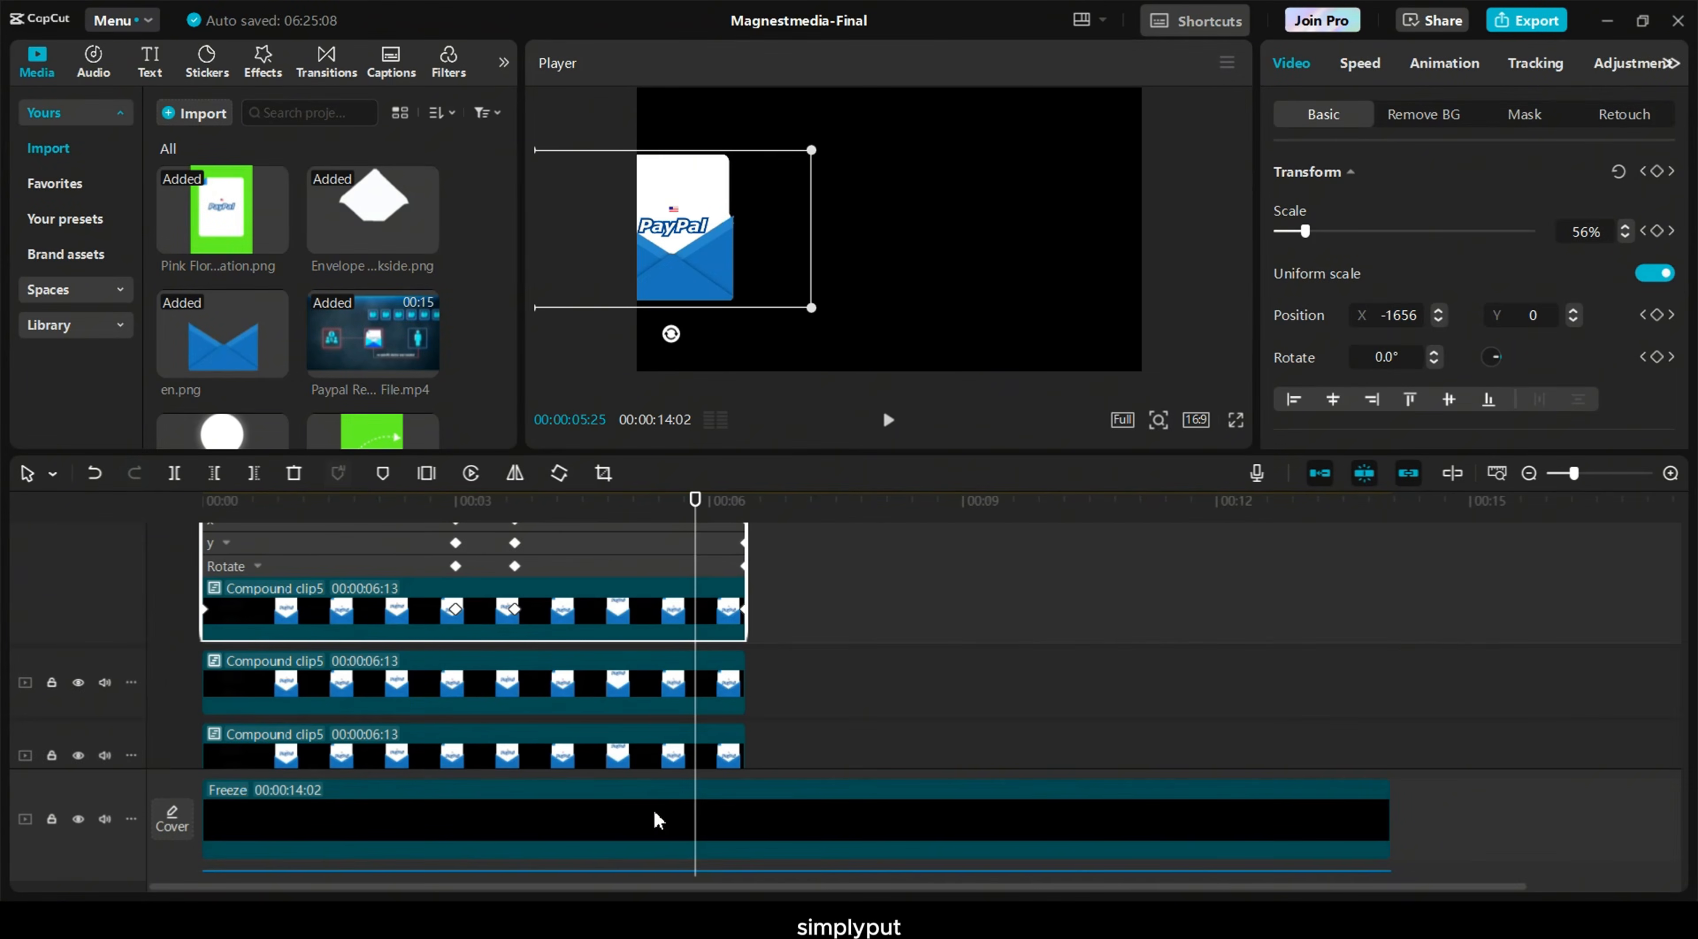
pyautogui.scroll(3, 590, 691)
pyautogui.click(581, 609)
pyautogui.scroll(2, 581, 609)
pyautogui.click(515, 580)
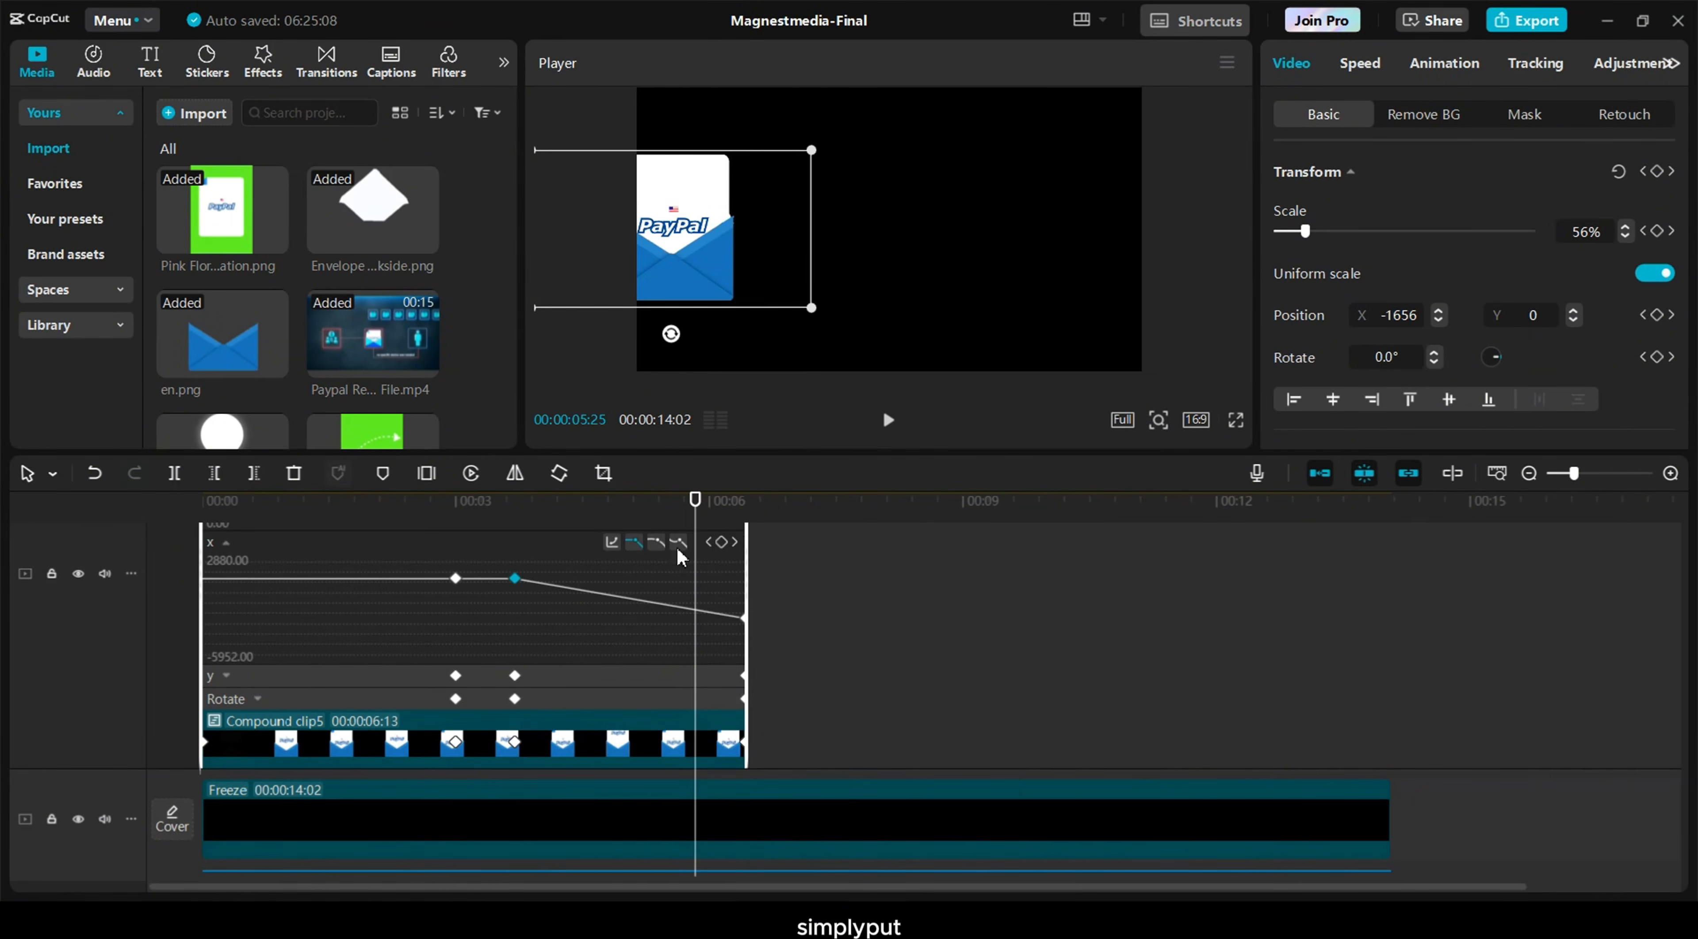
pyautogui.click(611, 543)
pyautogui.click(1024, 722)
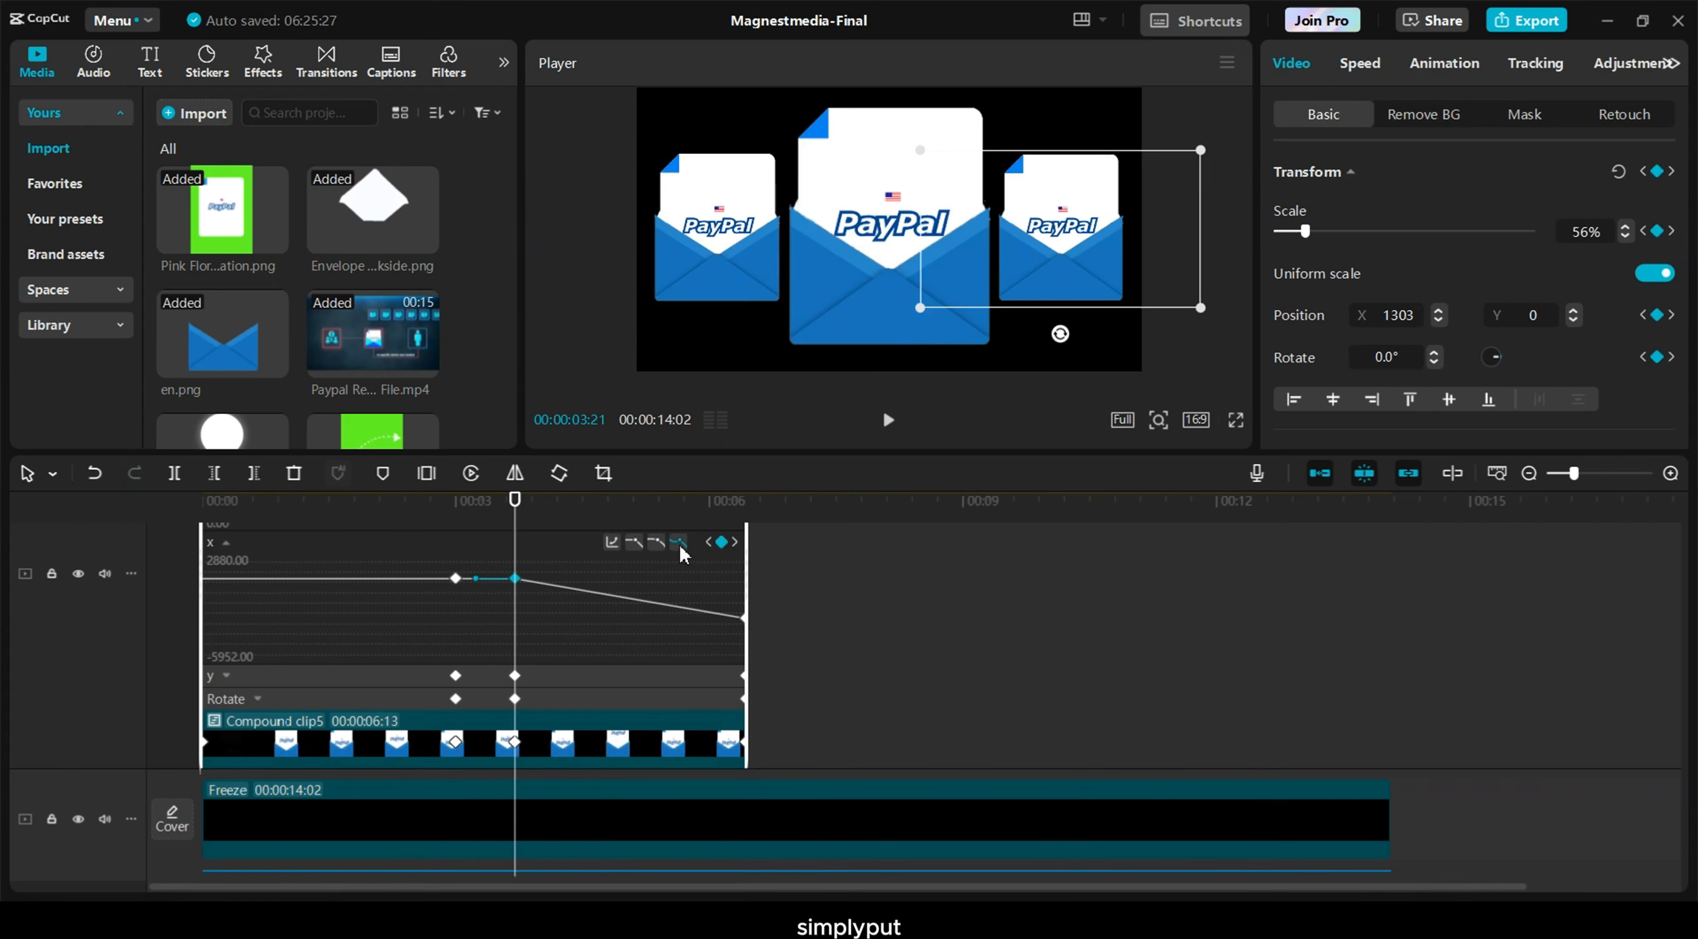
pyautogui.click(736, 544)
pyautogui.click(611, 543)
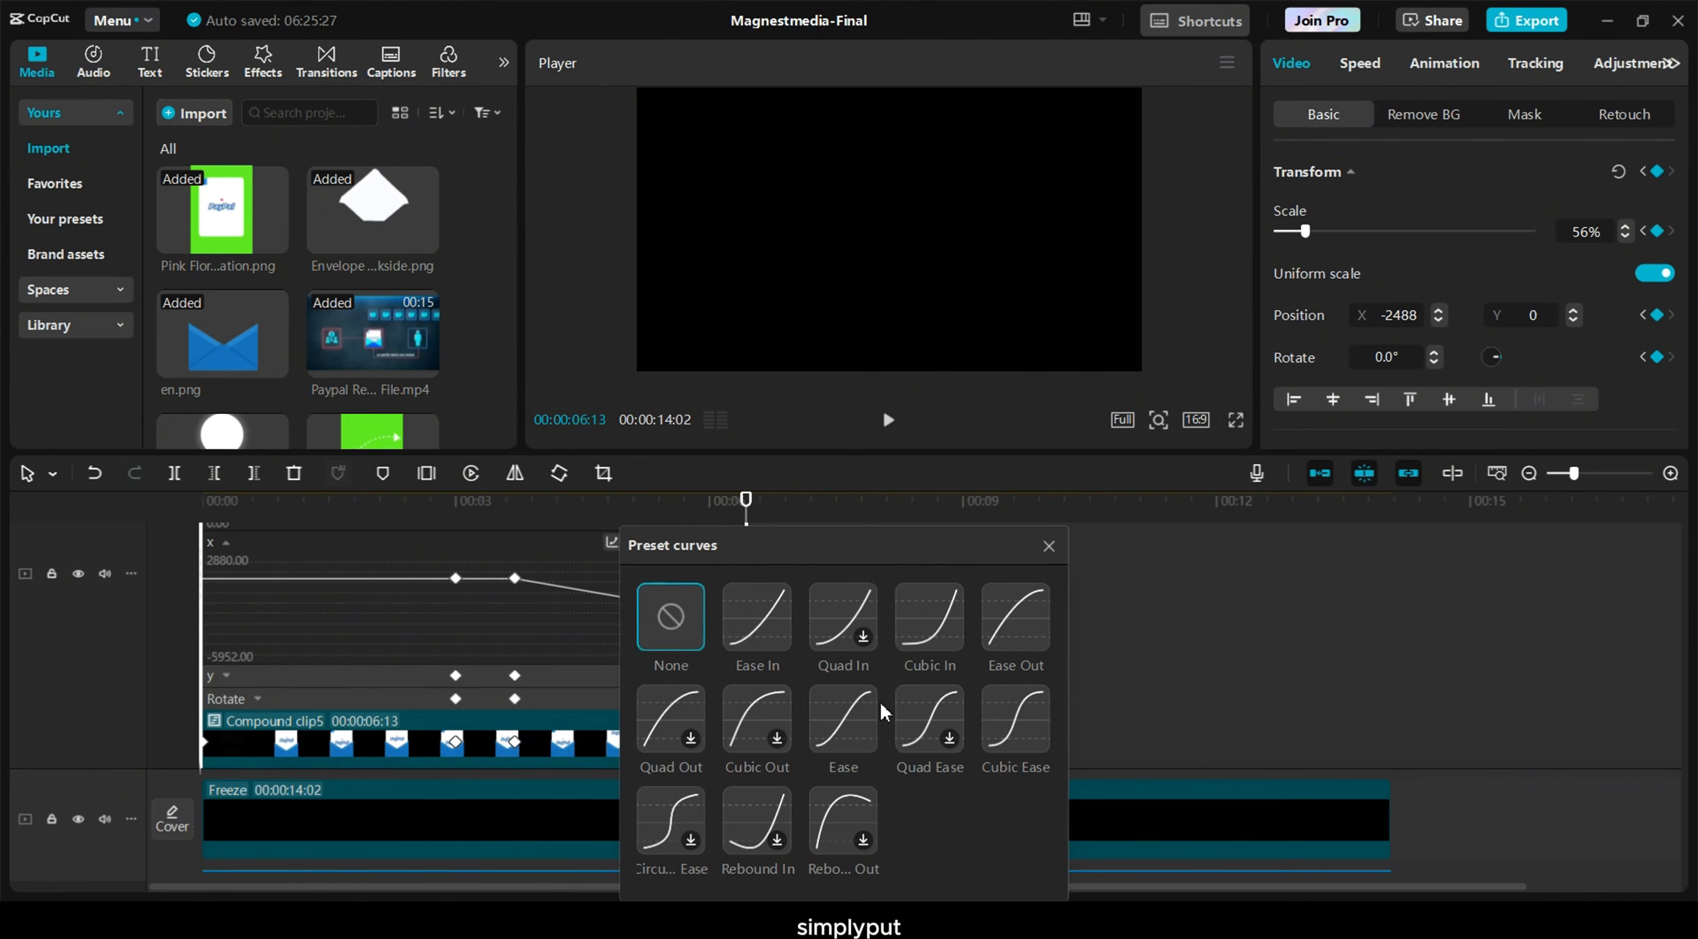
pyautogui.click(1023, 722)
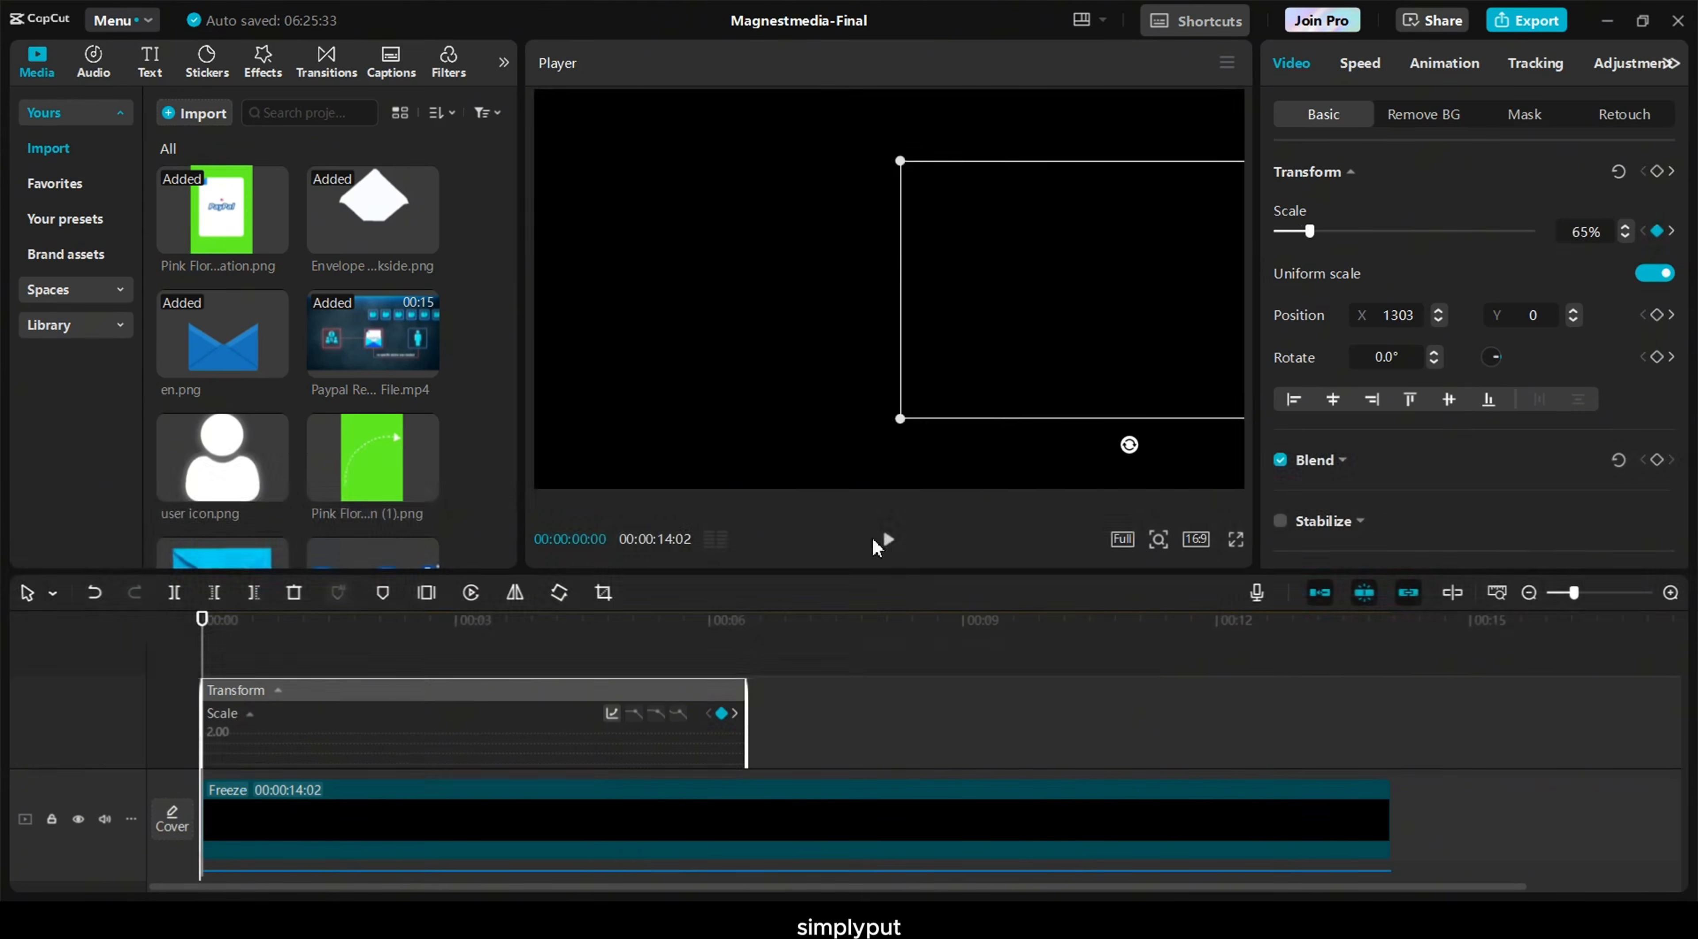
# Play back the eased envelope exit and hide the right envelope's variable speed animation
pyautogui.click(887, 541)
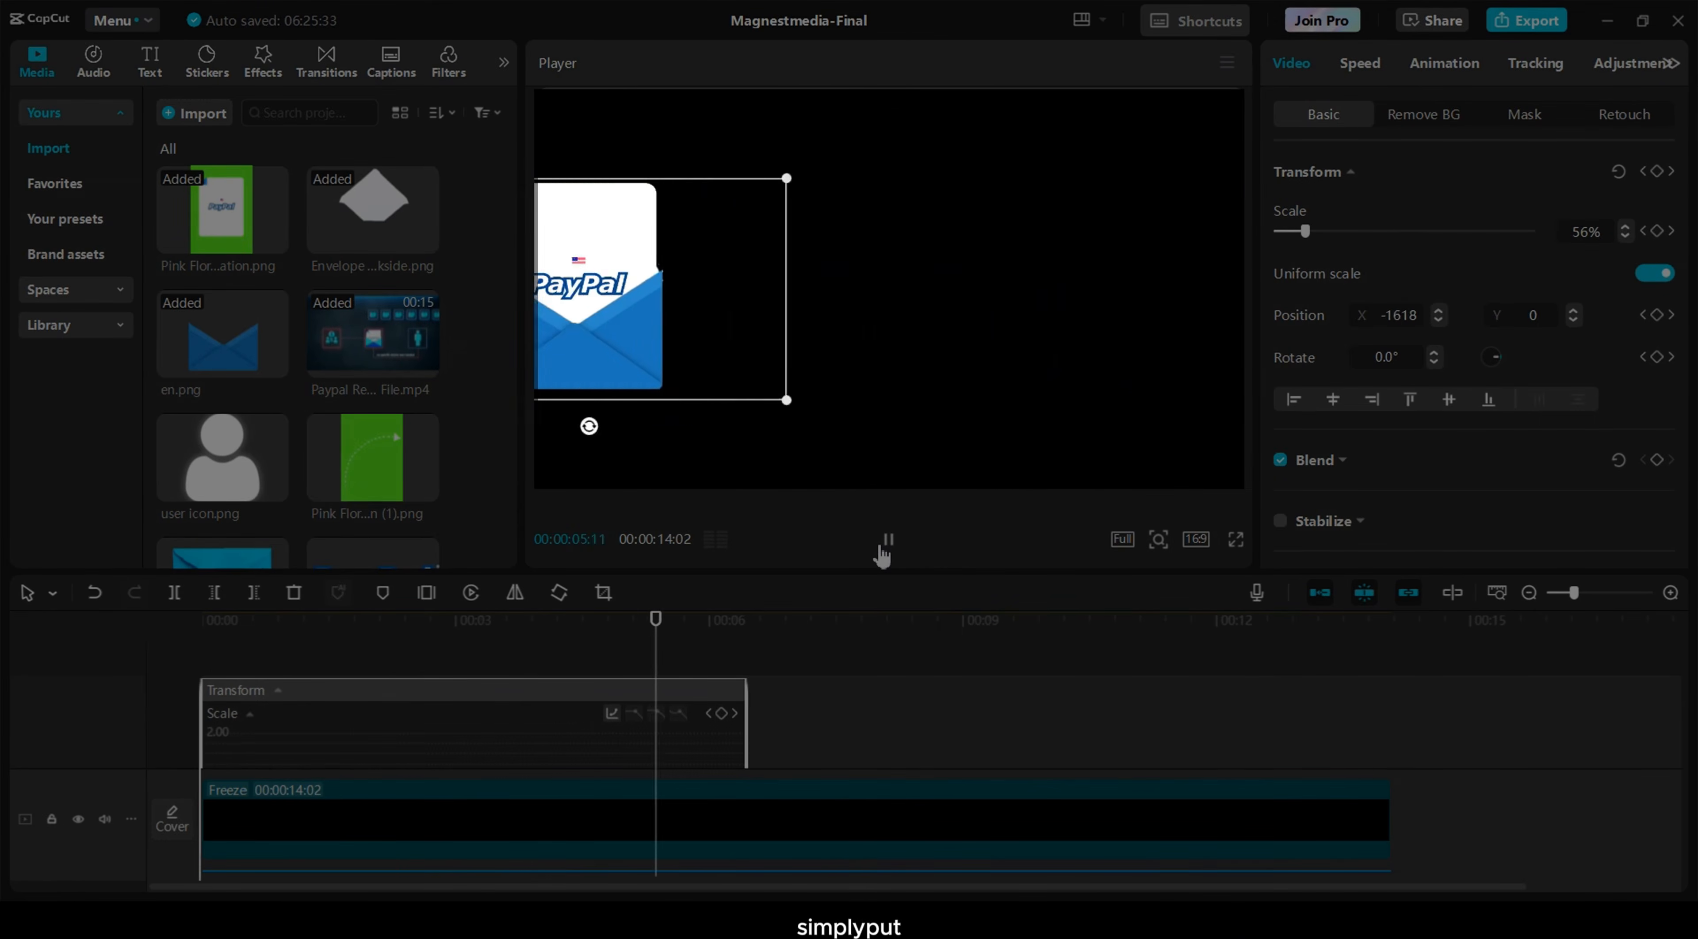
pyautogui.click(887, 540)
pyautogui.rightClick(567, 818)
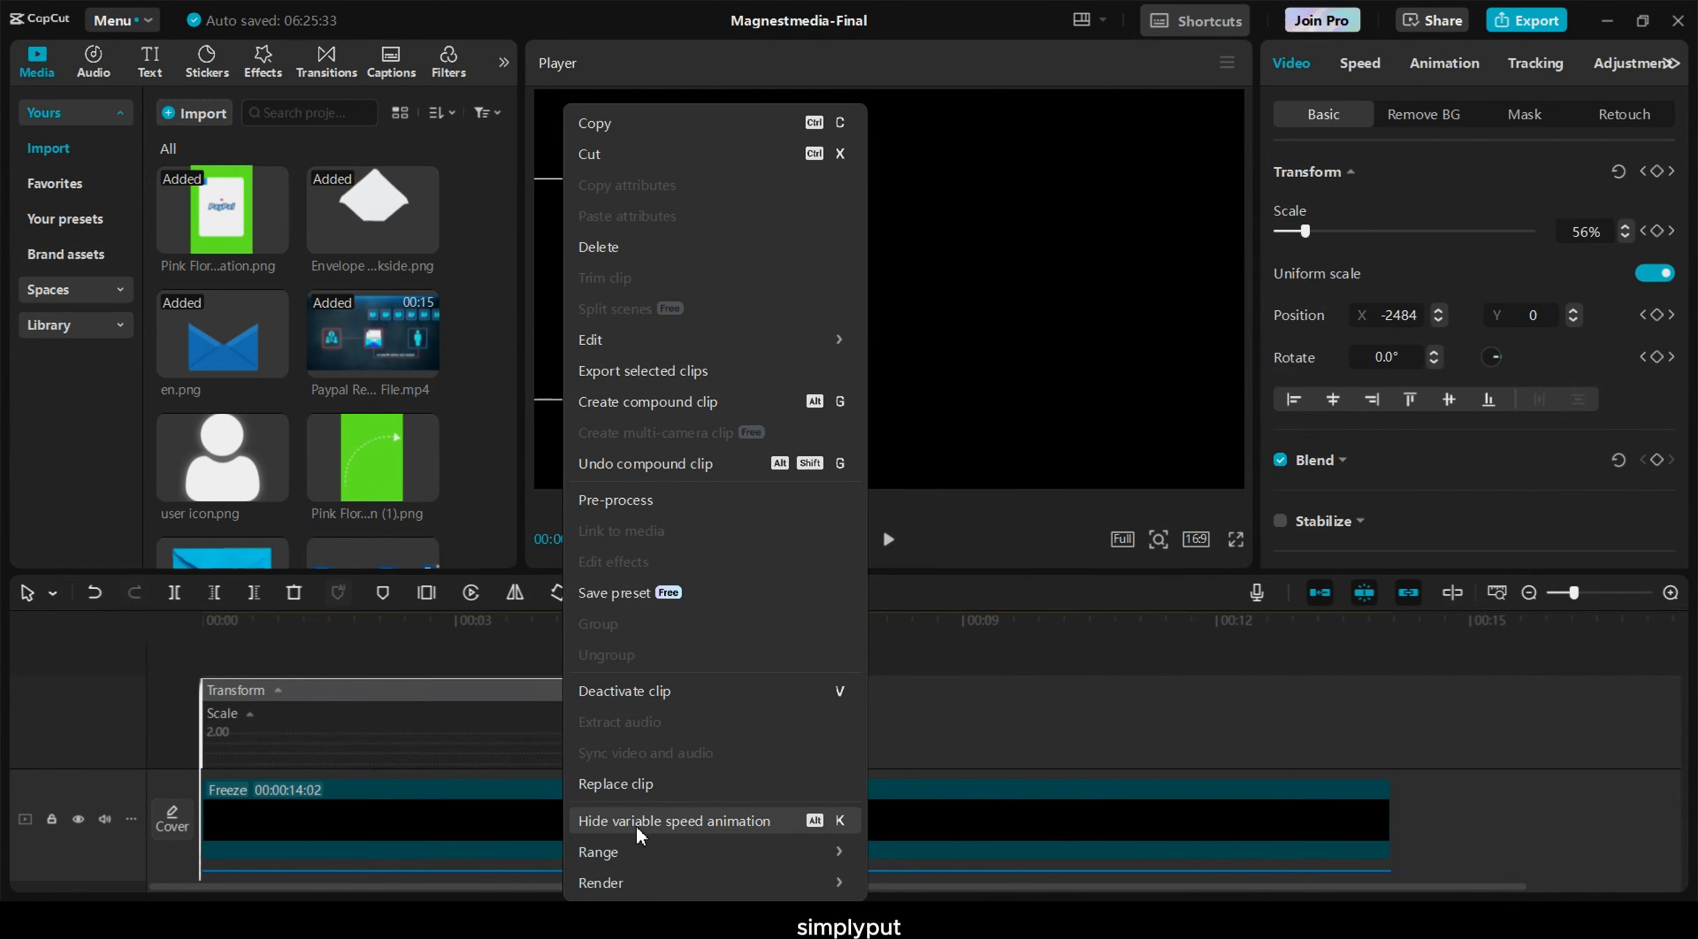
pyautogui.click(828, 824)
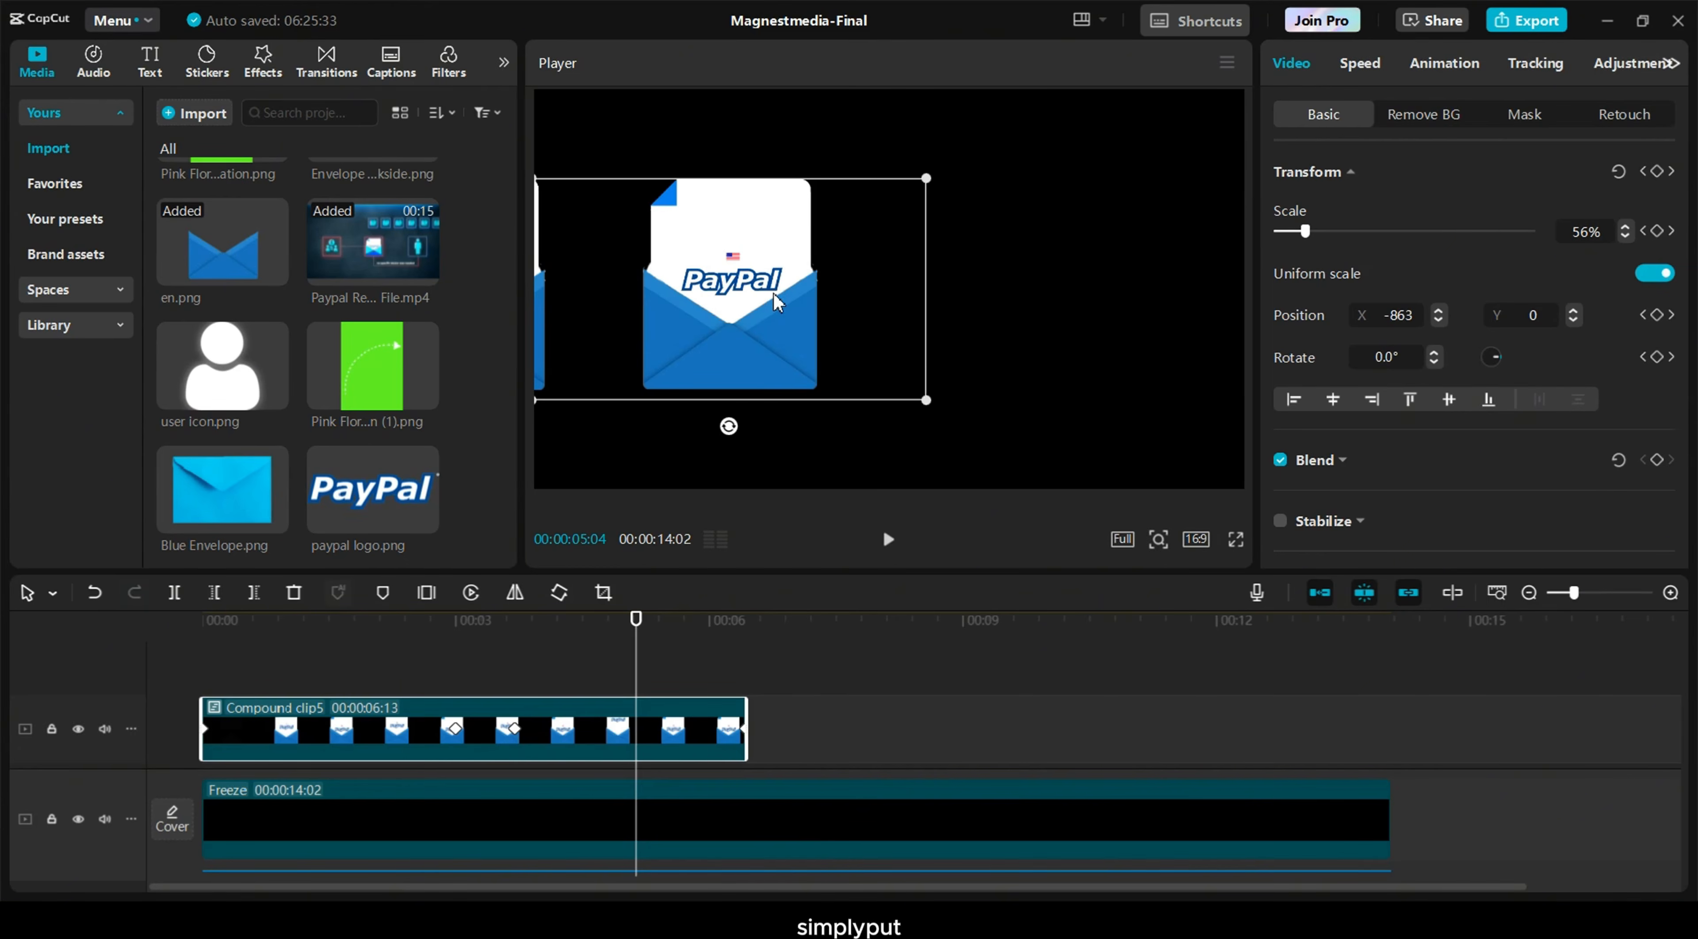
# Add Blue Envelope.png on a track above the compound clips, scale it to 24% and move it past the frame's right edge at X 2233
pyautogui.moveTo(637, 642); pyautogui.dragTo(687, 643)
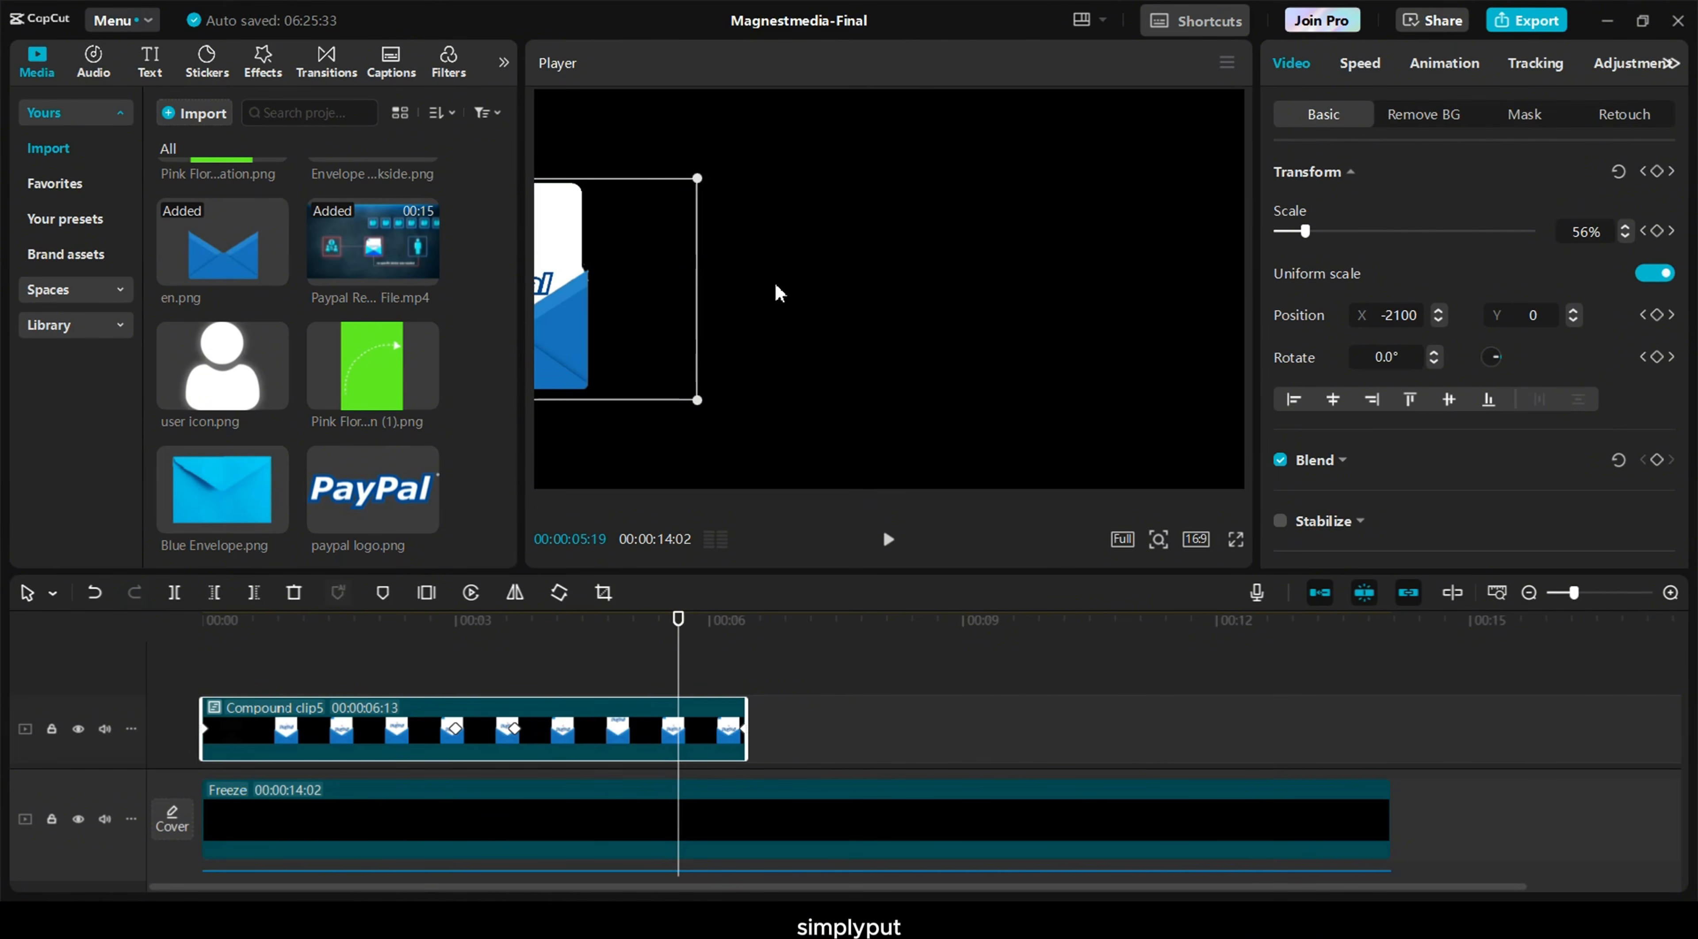
pyautogui.moveTo(217, 492); pyautogui.dragTo(669, 672)
pyautogui.moveTo(1188, 91); pyautogui.dragTo(948, 252)
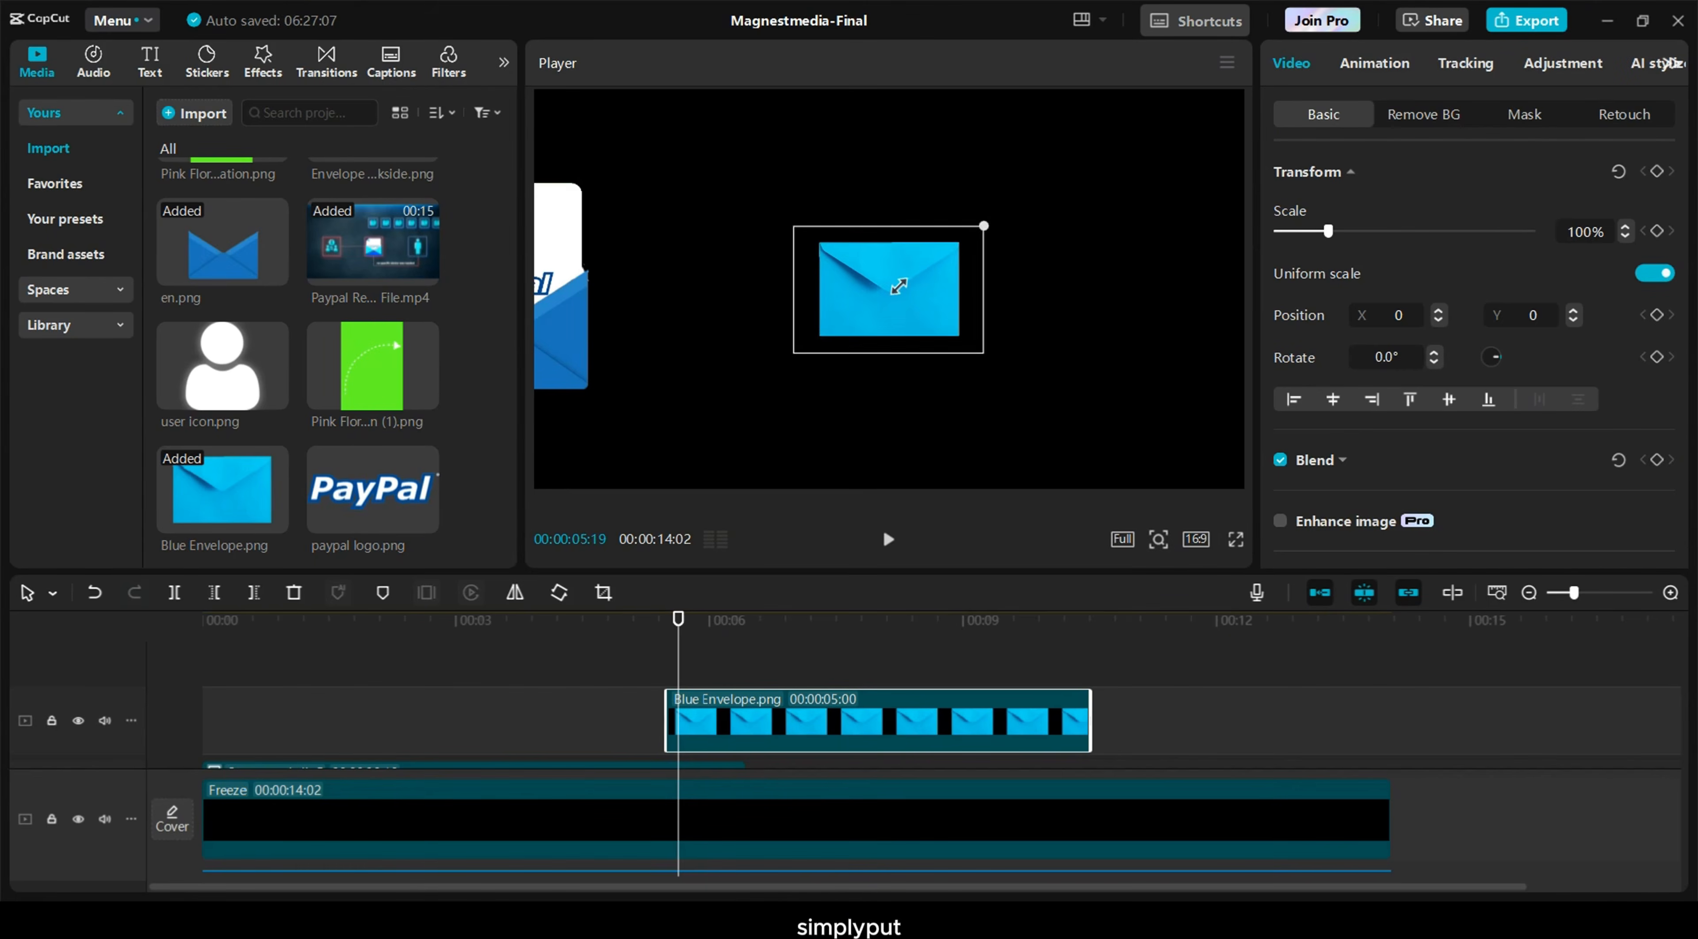
pyautogui.moveTo(871, 293); pyautogui.dragTo(1227, 288)
# Start the blue envelope's clip at 00:00:05:03 with a Transform keyframe, and keyframe it at the frame's centre at 00:00:06:20
pyautogui.moveTo(678, 618); pyautogui.dragTo(639, 615)
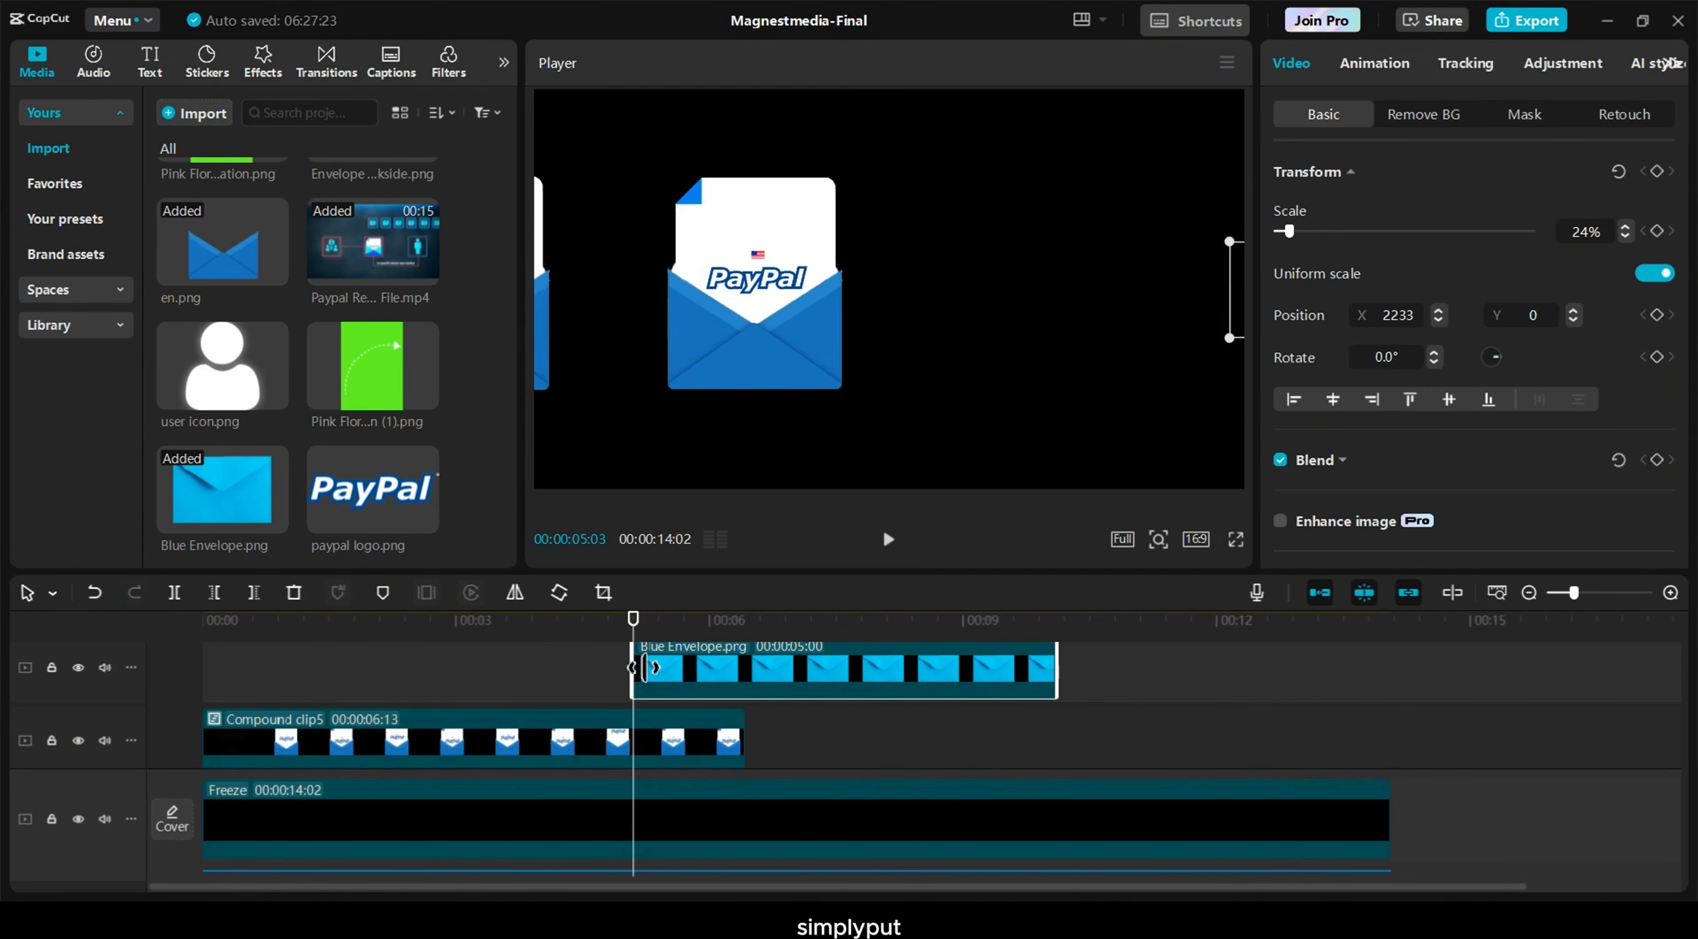
pyautogui.click(1657, 171)
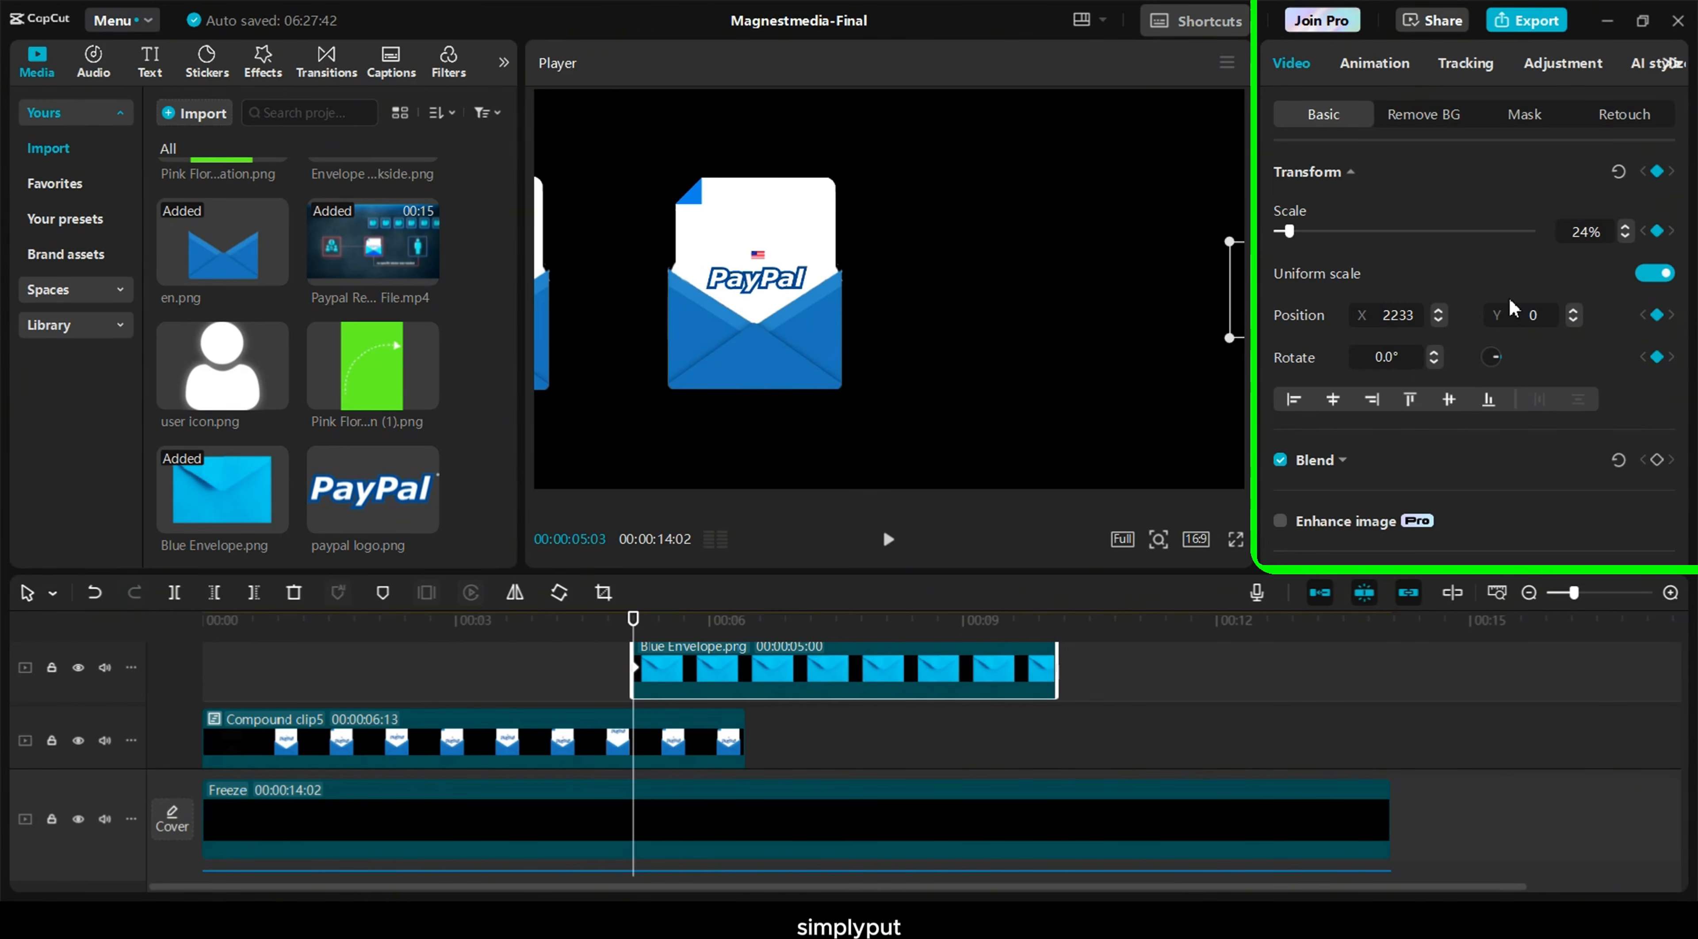
pyautogui.moveTo(635, 619); pyautogui.dragTo(768, 632)
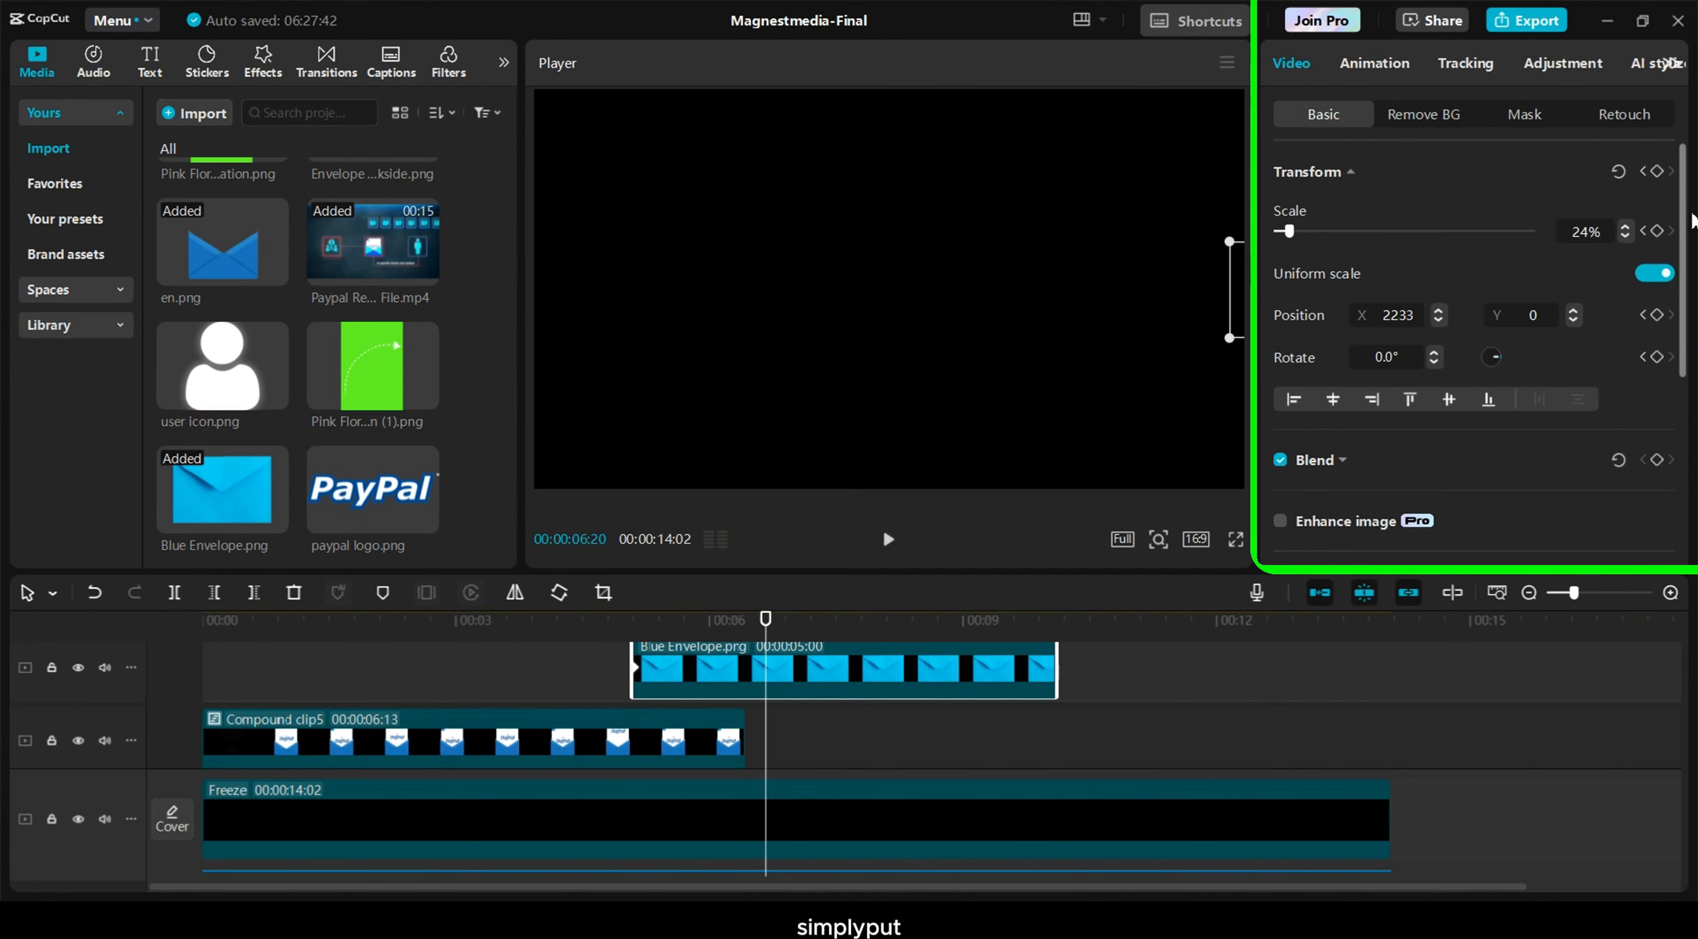
pyautogui.click(1657, 172)
pyautogui.moveTo(1182, 284); pyautogui.dragTo(828, 297)
pyautogui.moveTo(766, 635); pyautogui.dragTo(724, 637)
# Show the blue envelope's variable speed animation and apply Cubic Ease to its X keyframes between 00:00:05:03 and 00:00:06:20
pyautogui.rightClick(730, 676)
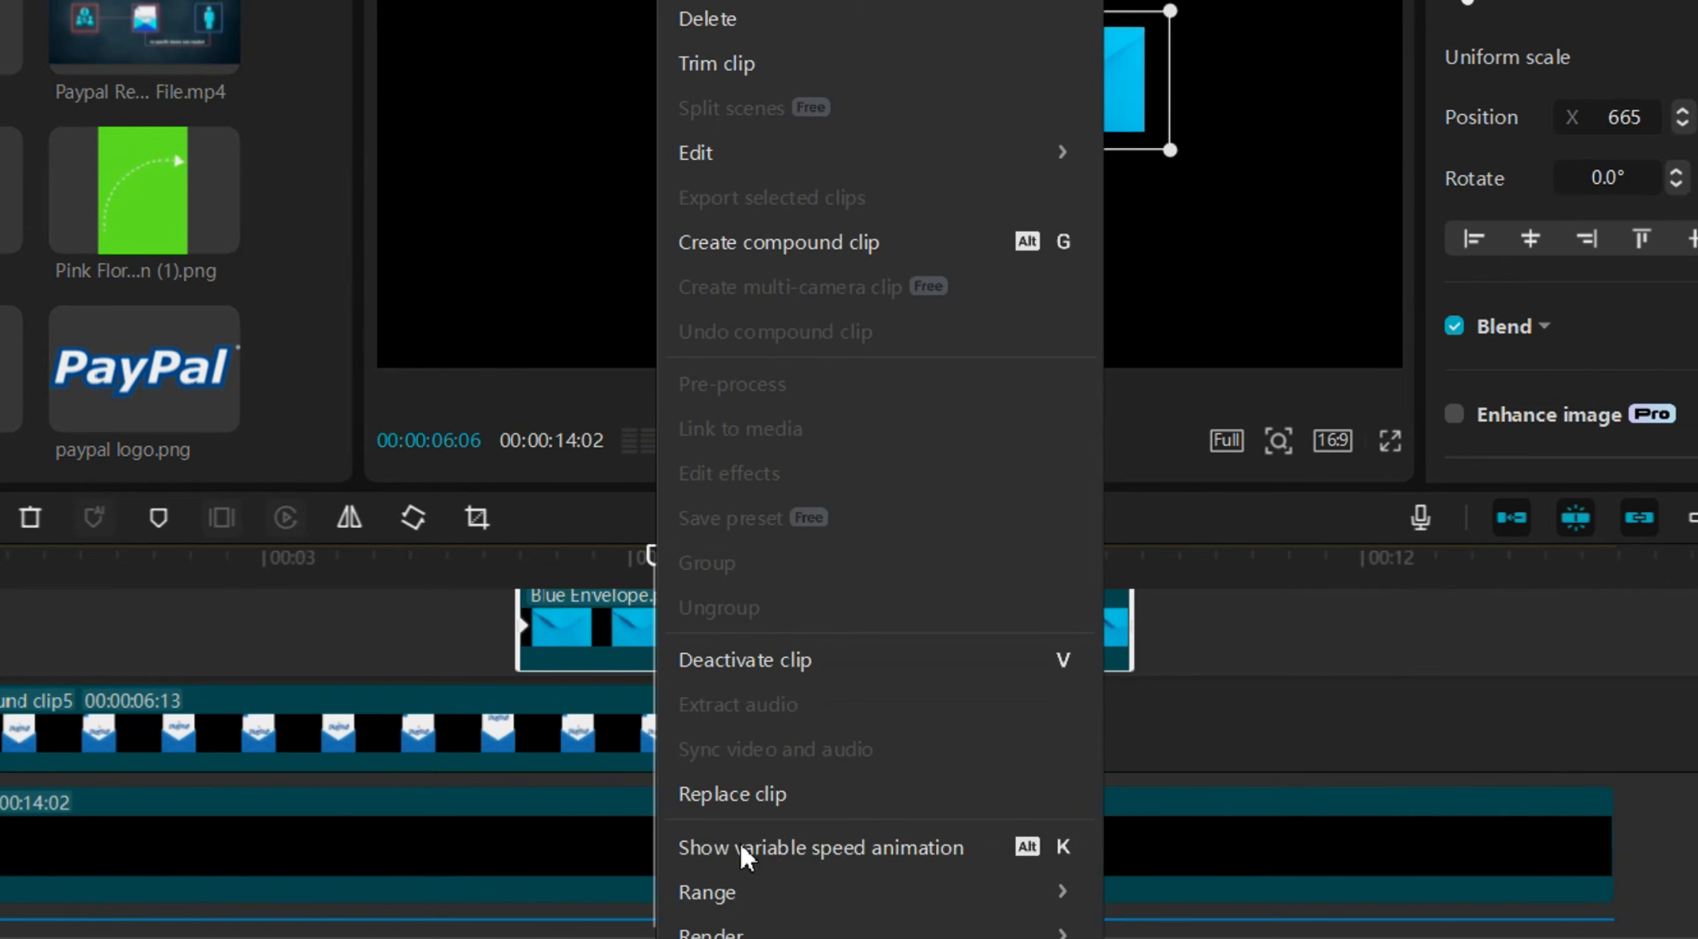
pyautogui.click(763, 858)
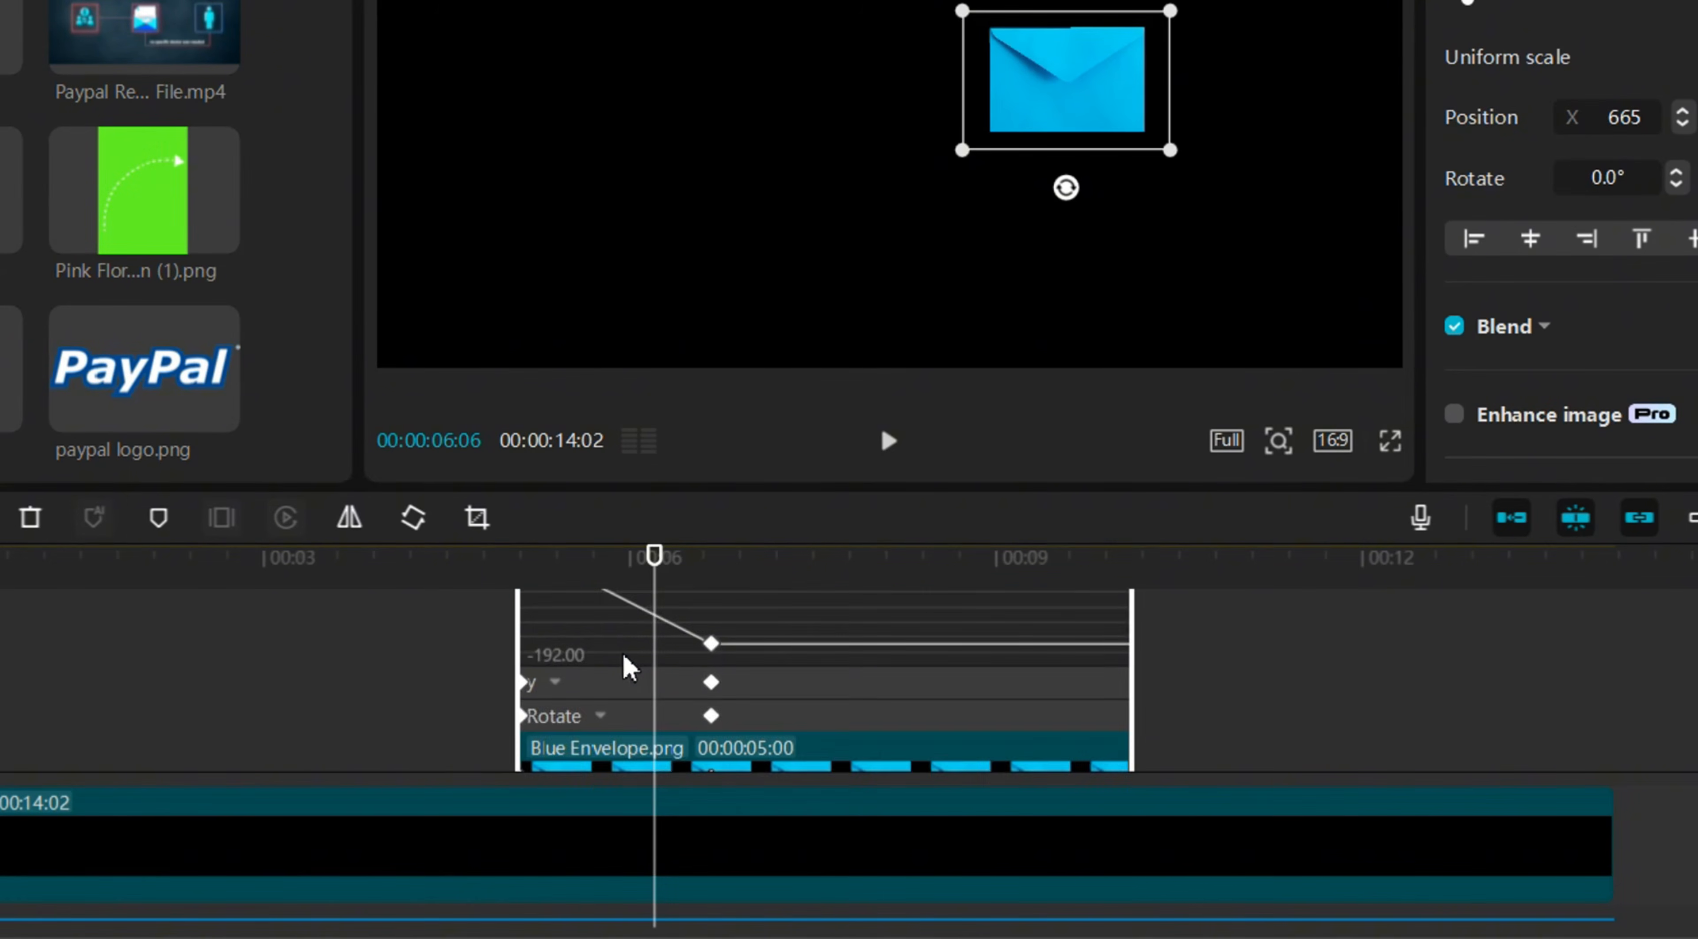
pyautogui.scroll(1, 914, 705)
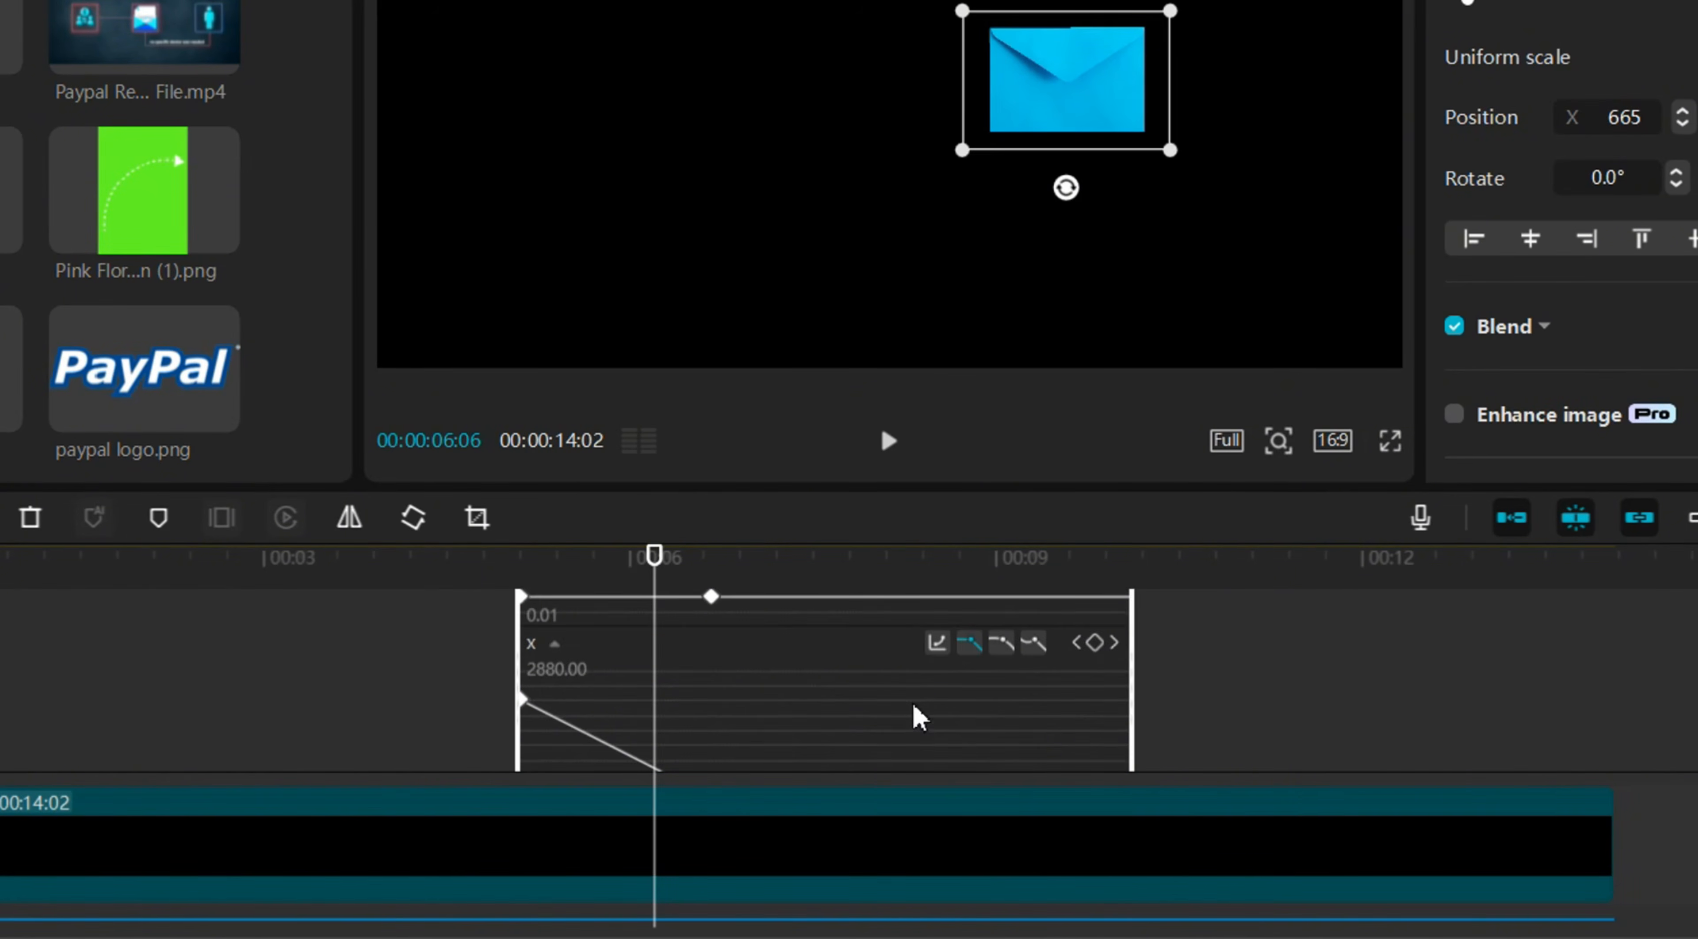
pyautogui.click(936, 642)
pyautogui.click(1495, 748)
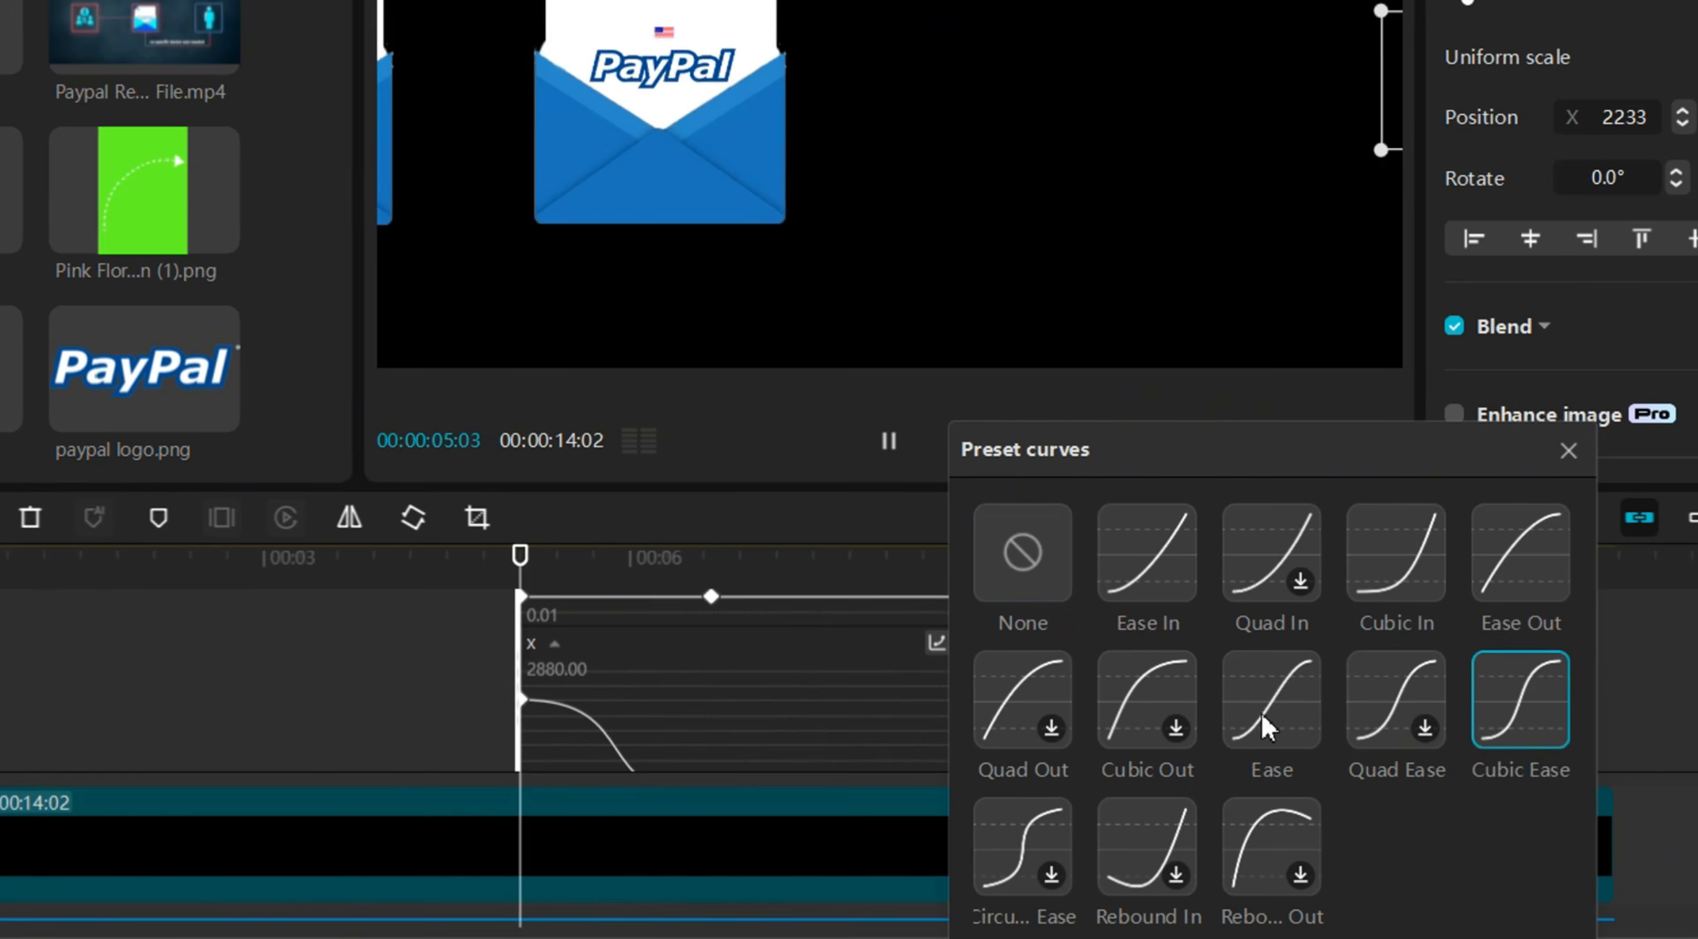
pyautogui.click(1079, 644)
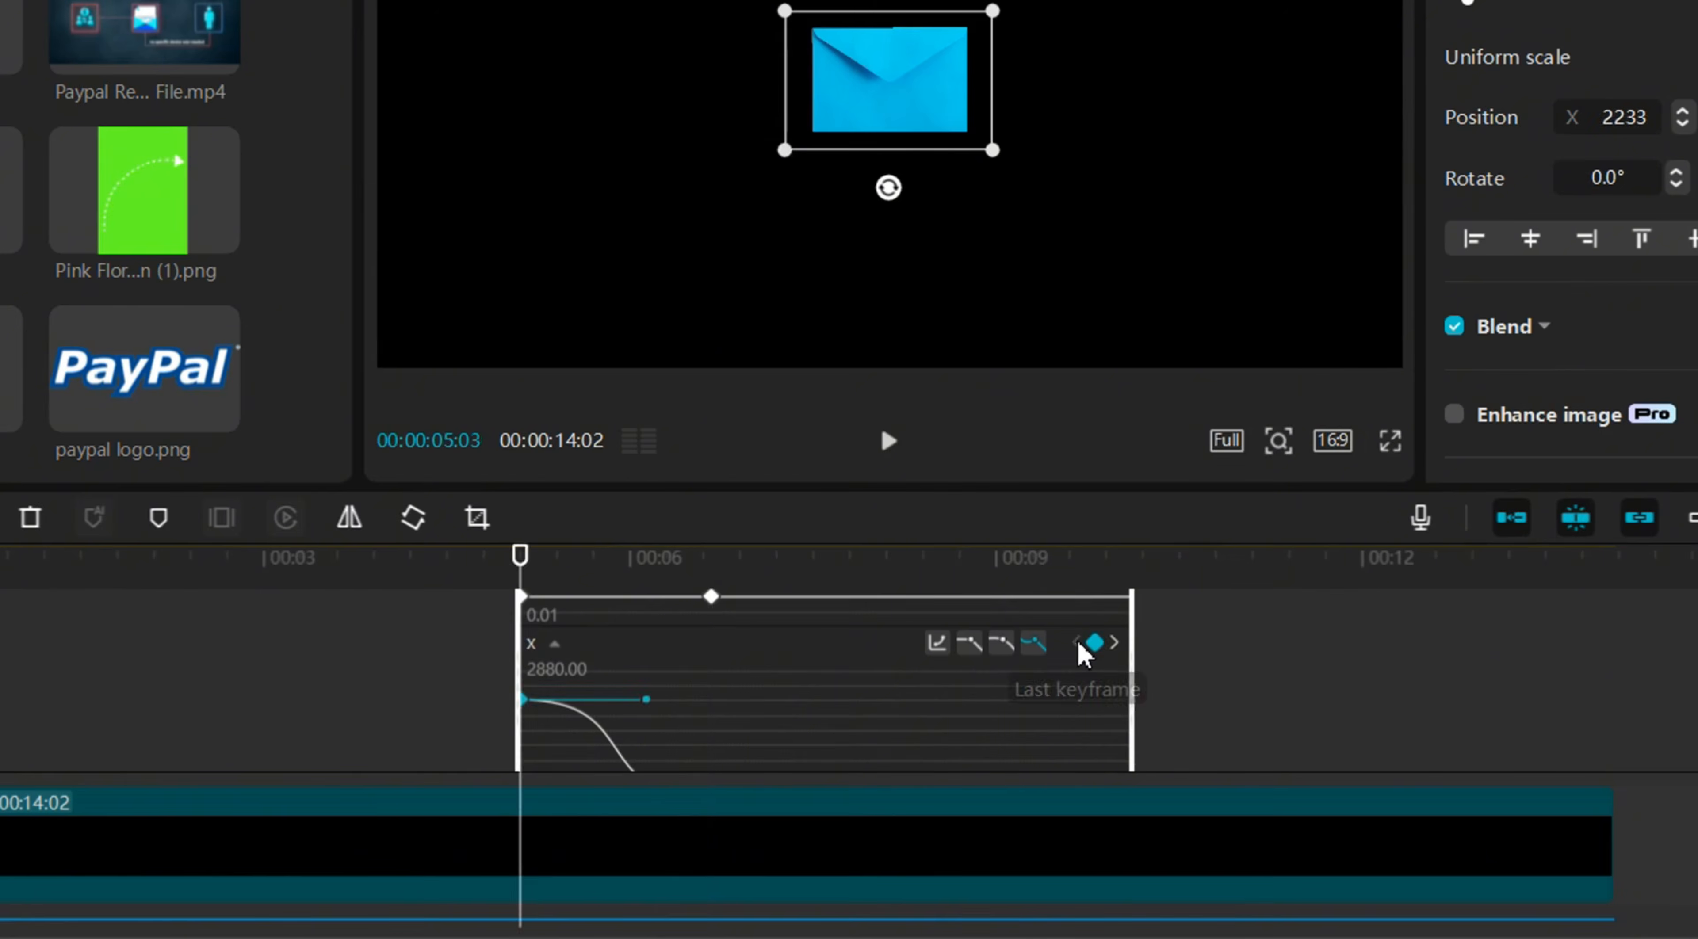
pyautogui.click(937, 644)
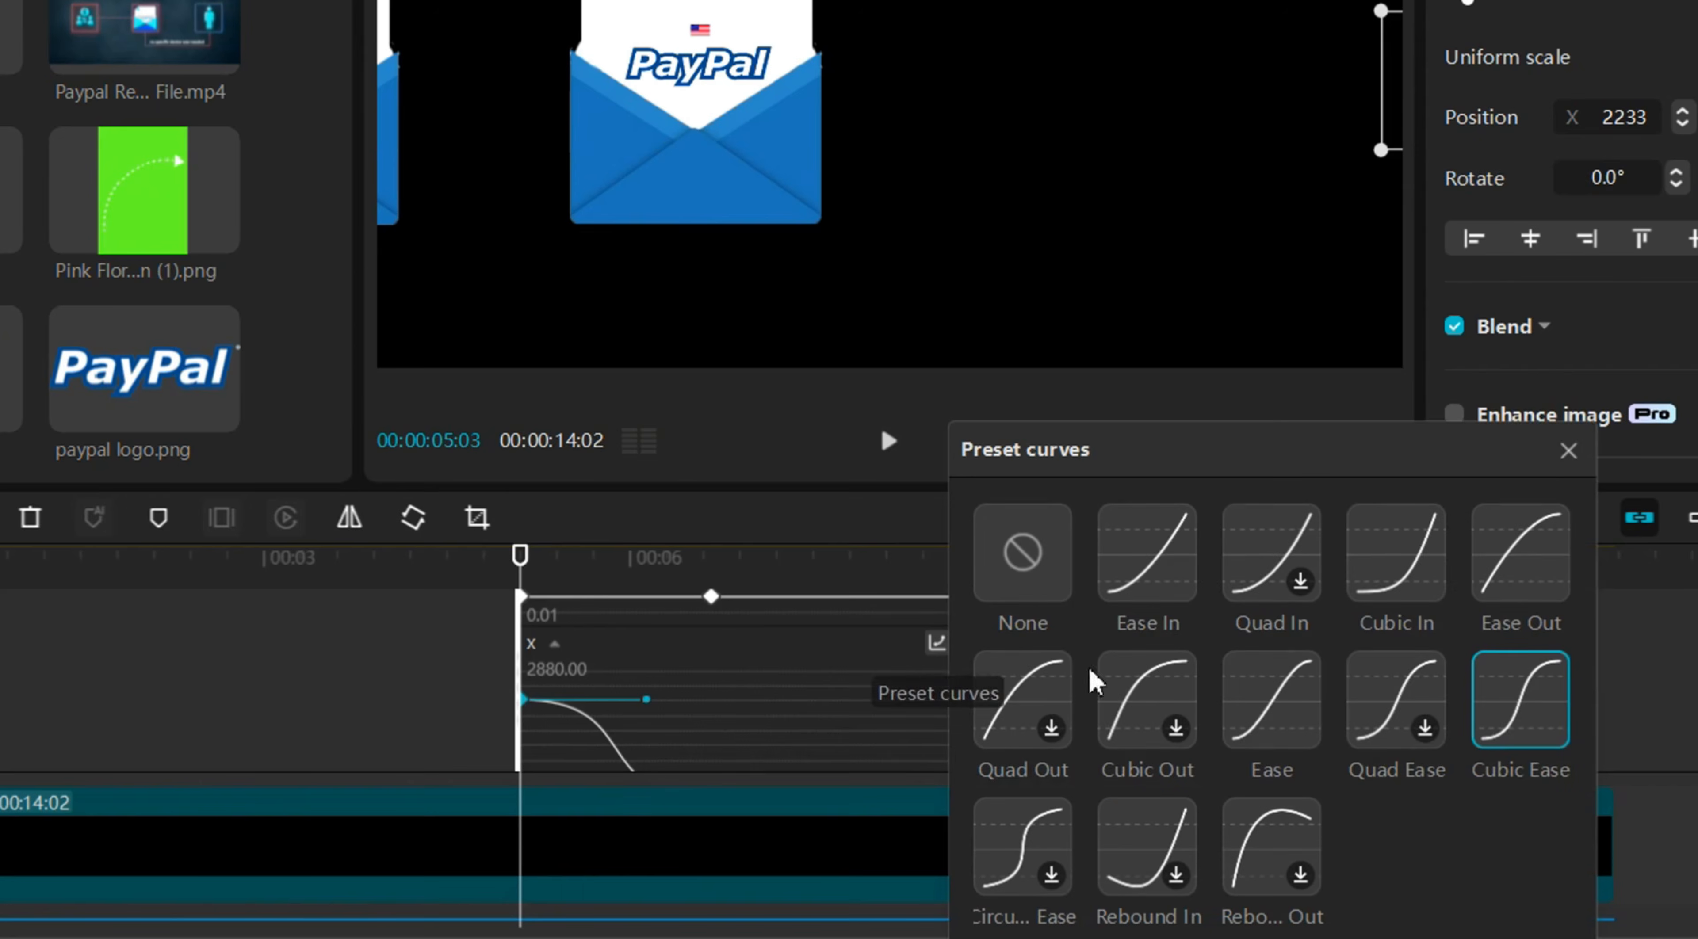
pyautogui.click(1569, 452)
# Play back the blue envelope's eased entry from about 00:00:04:11 and hide its variable speed animation
pyautogui.moveTo(509, 577); pyautogui.dragTo(627, 582)
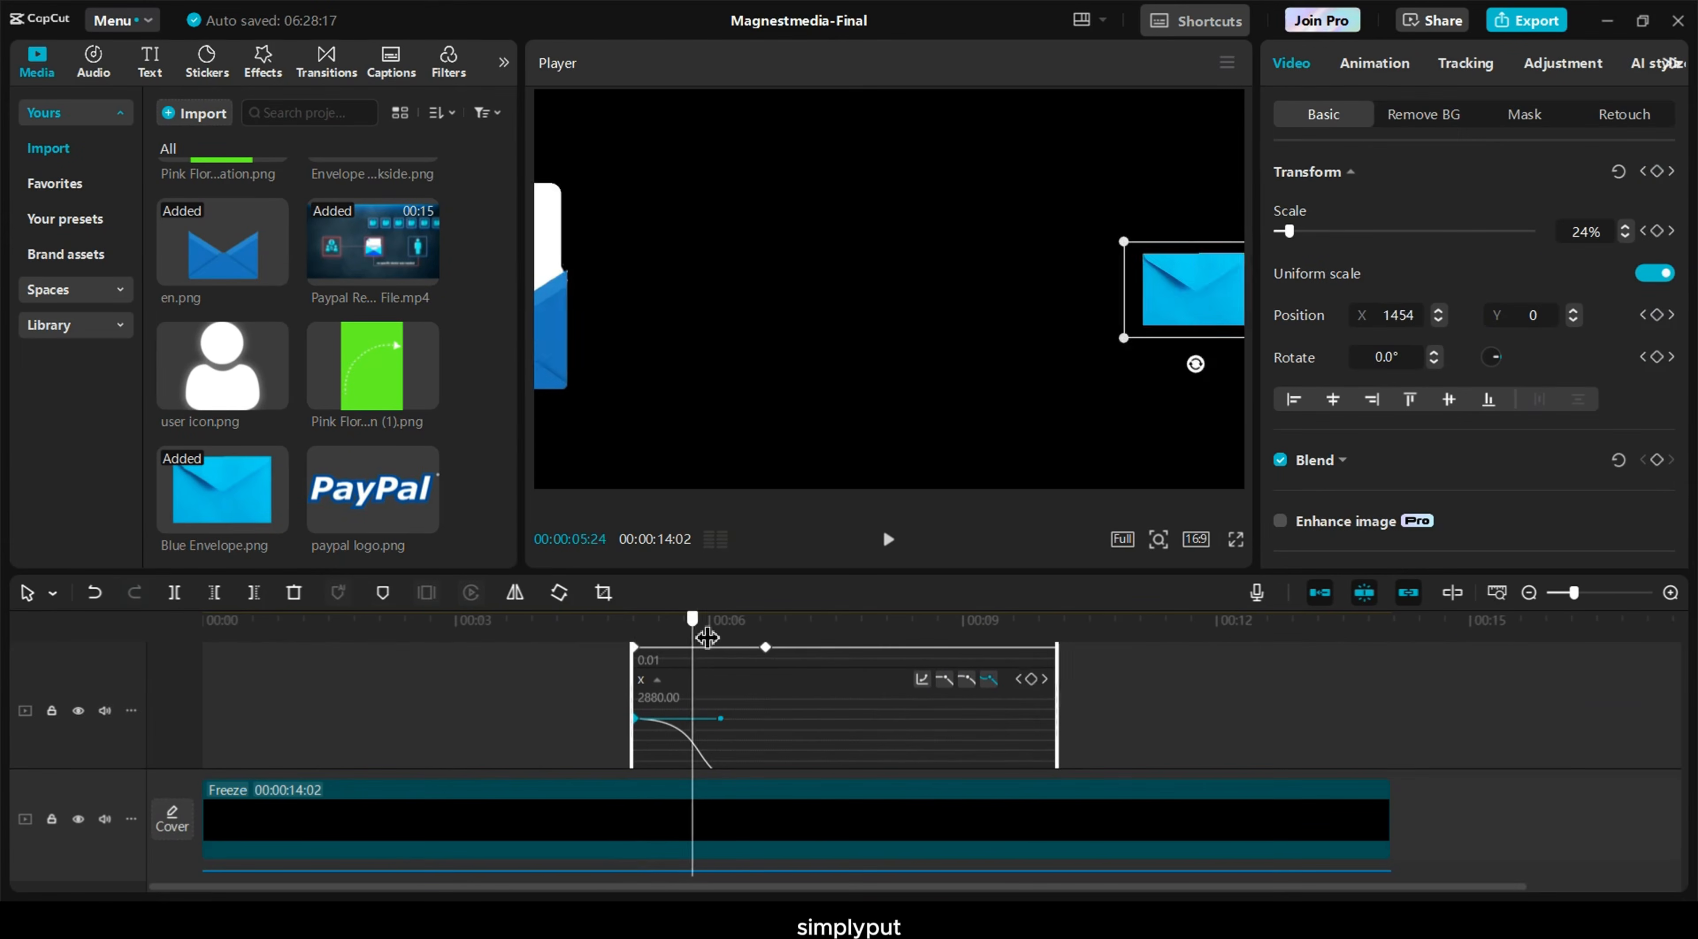
pyautogui.moveTo(707, 637); pyautogui.dragTo(568, 620)
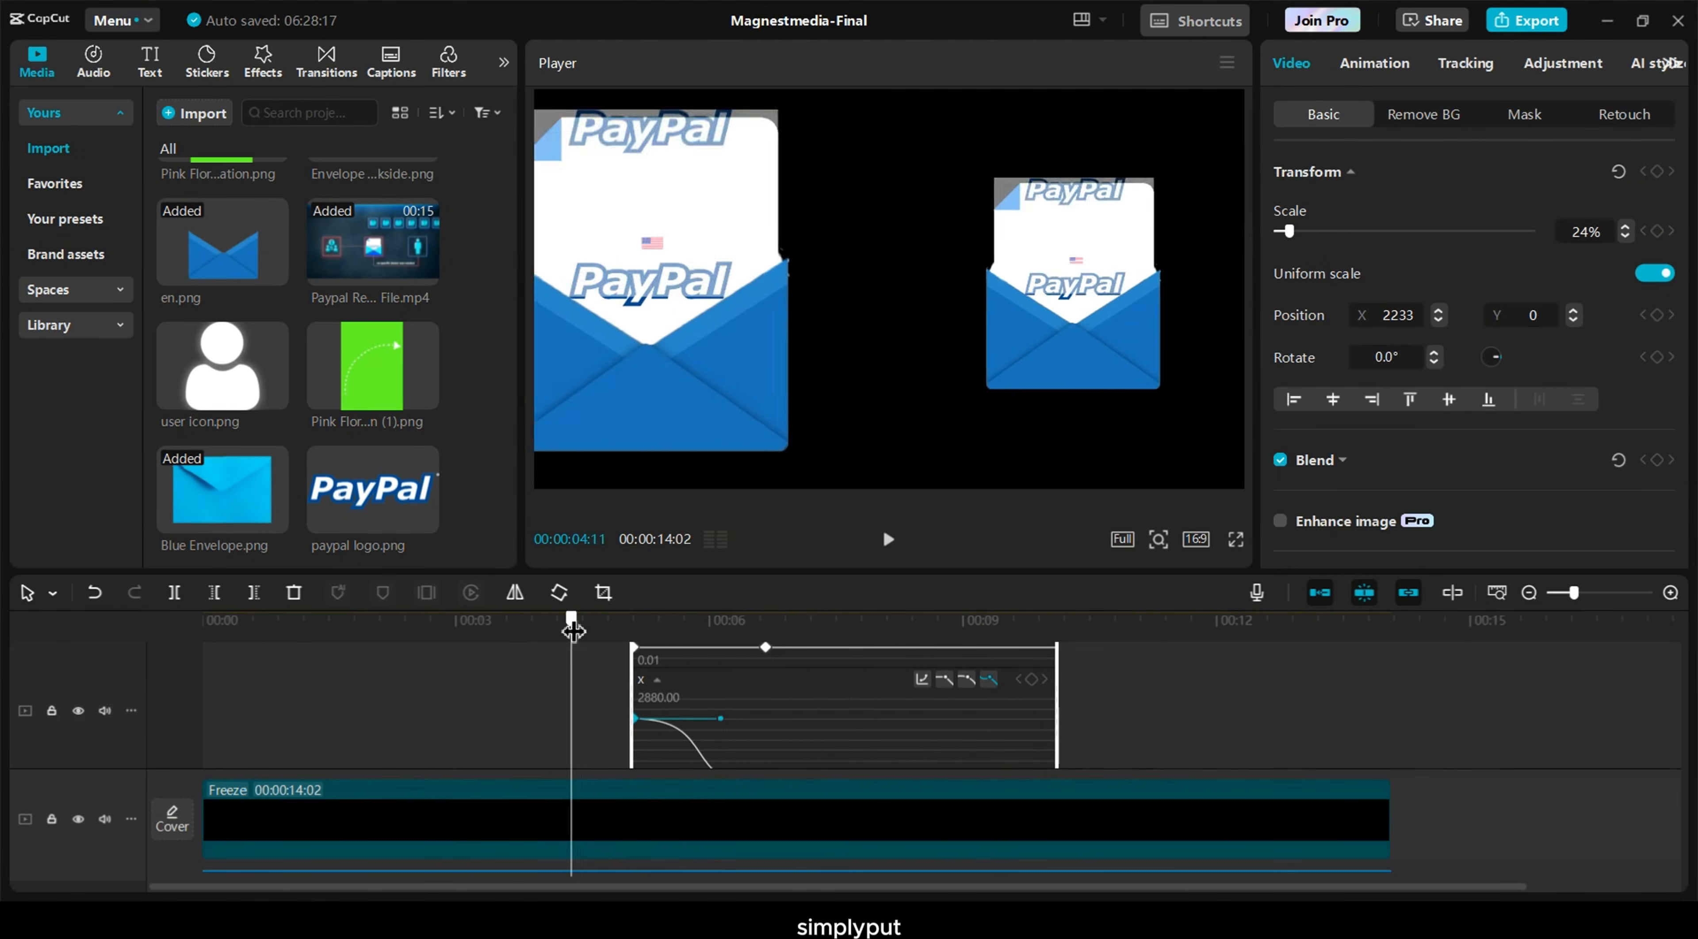
pyautogui.click(890, 540)
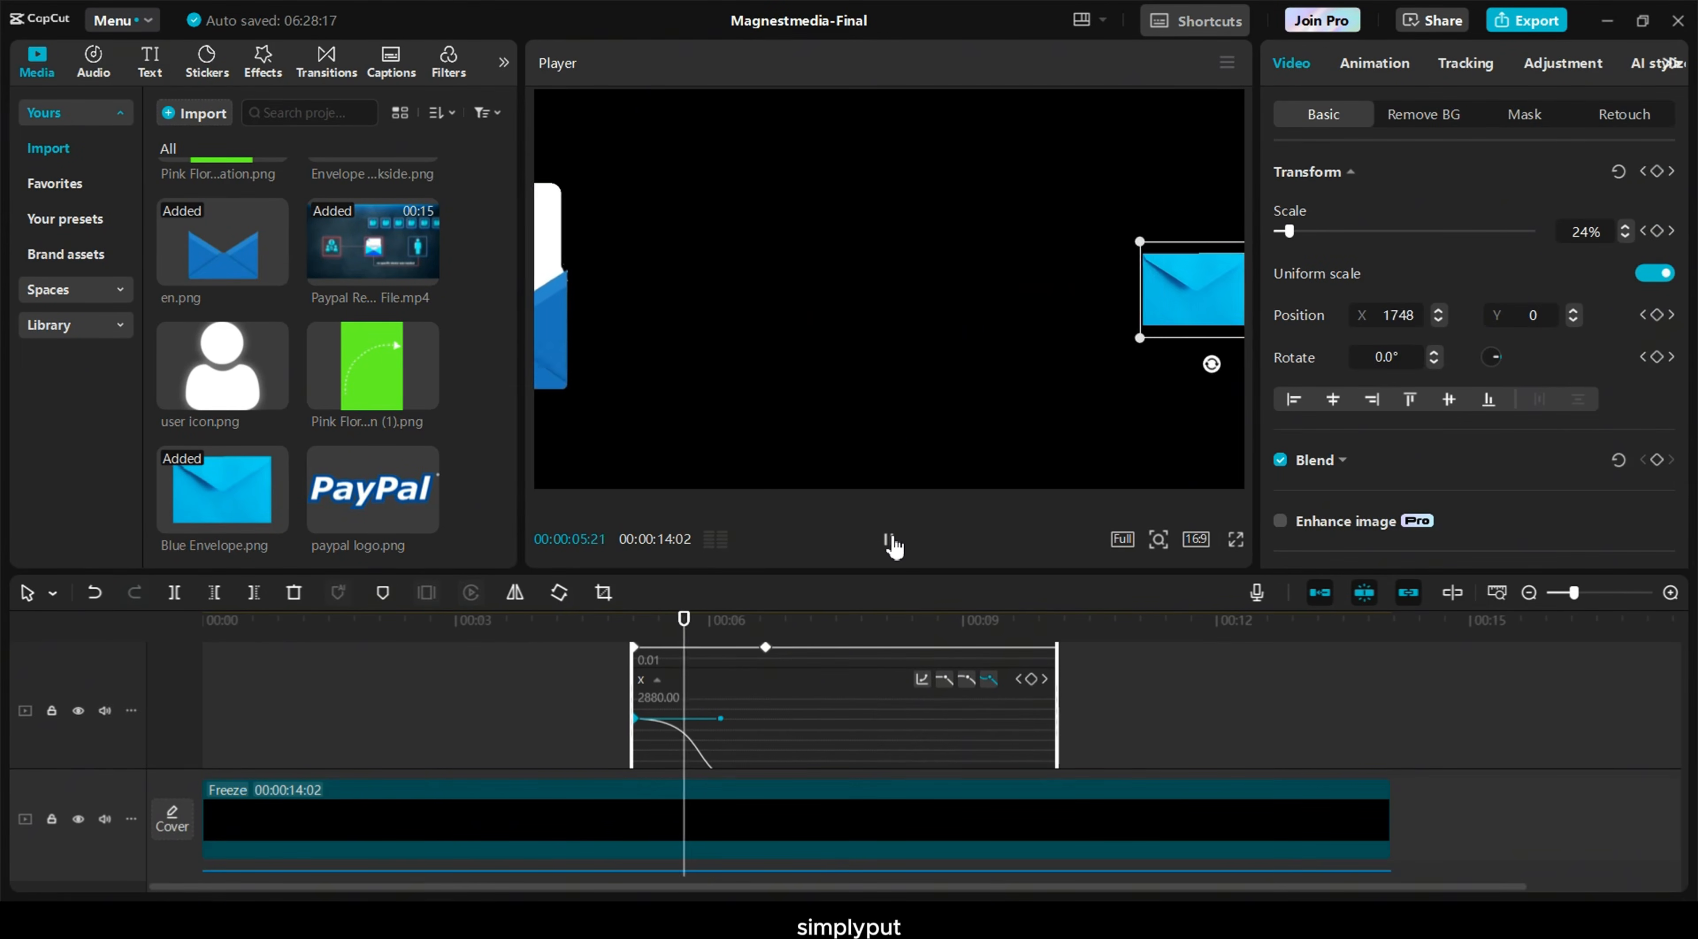
pyautogui.click(889, 539)
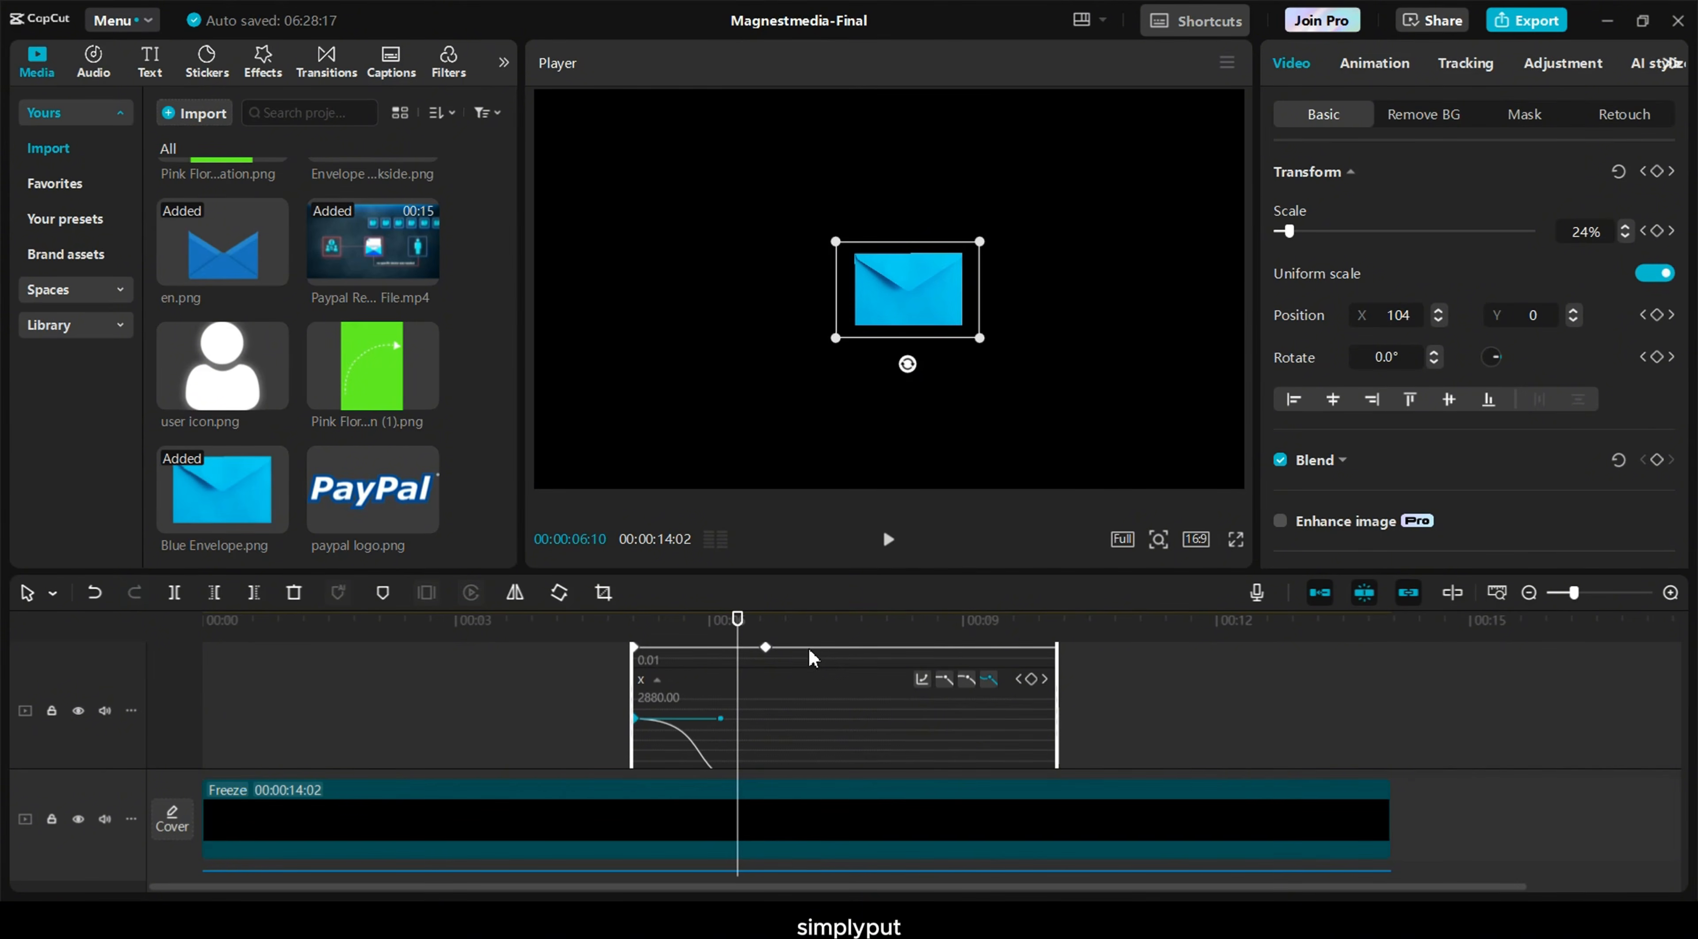
pyautogui.rightClick(794, 710)
pyautogui.click(875, 830)
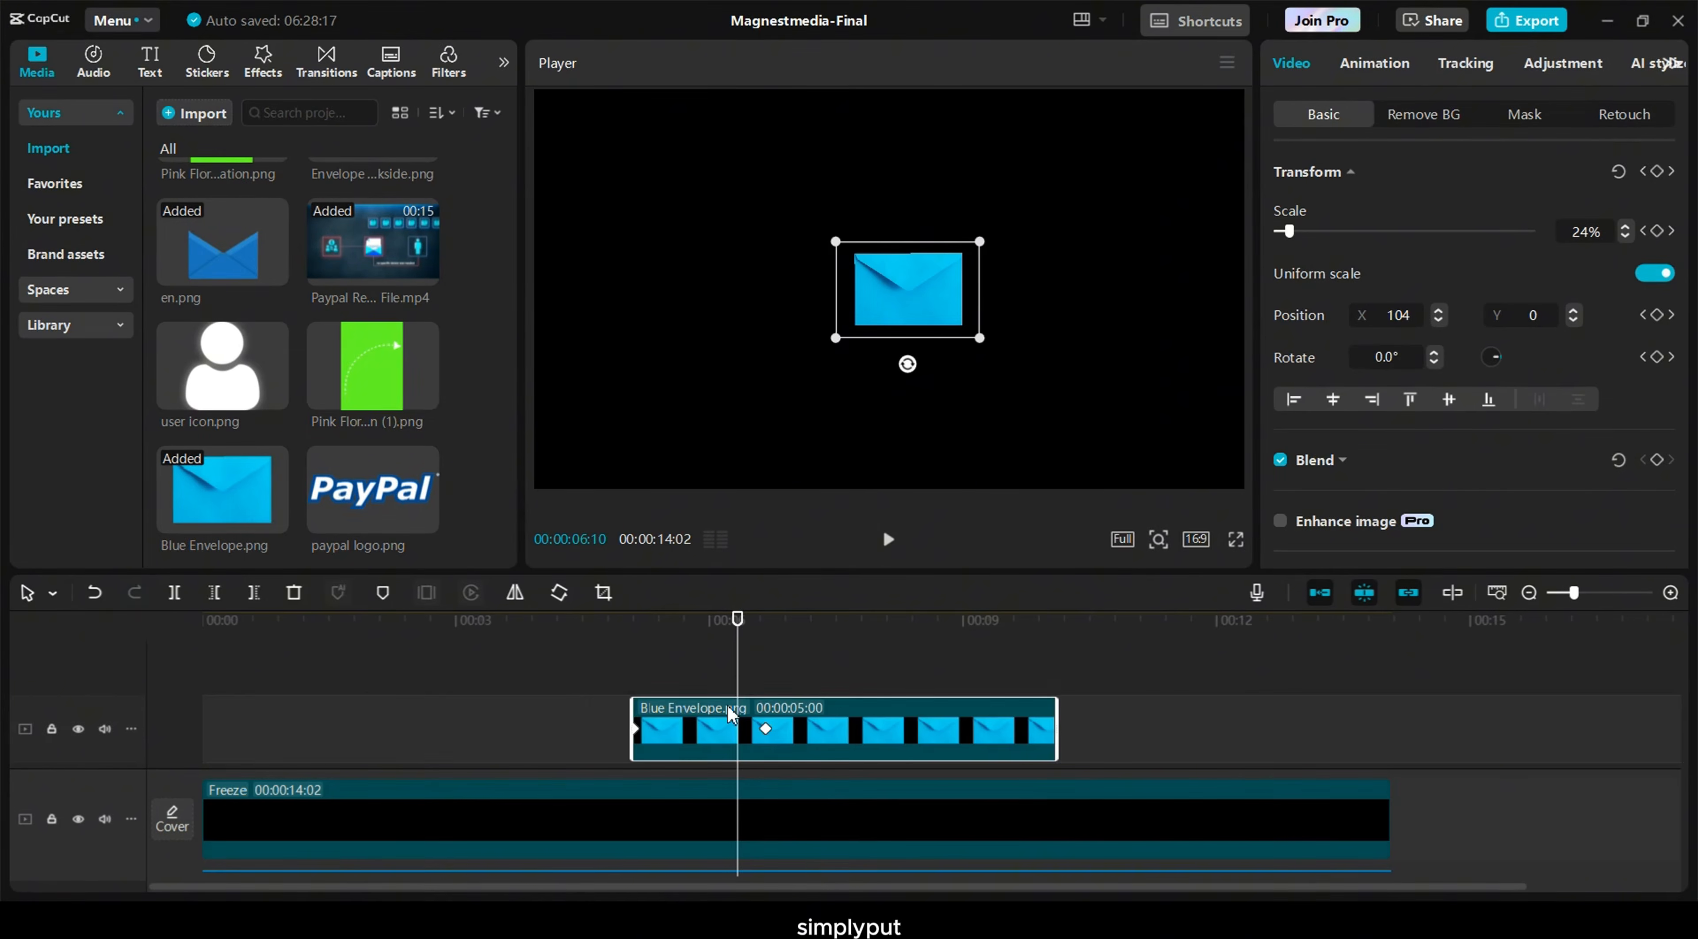
# Shift the blue envelope's clip about 15 frames earlier and play back its entry
pyautogui.moveTo(731, 715); pyautogui.dragTo(688, 706)
pyautogui.click(889, 540)
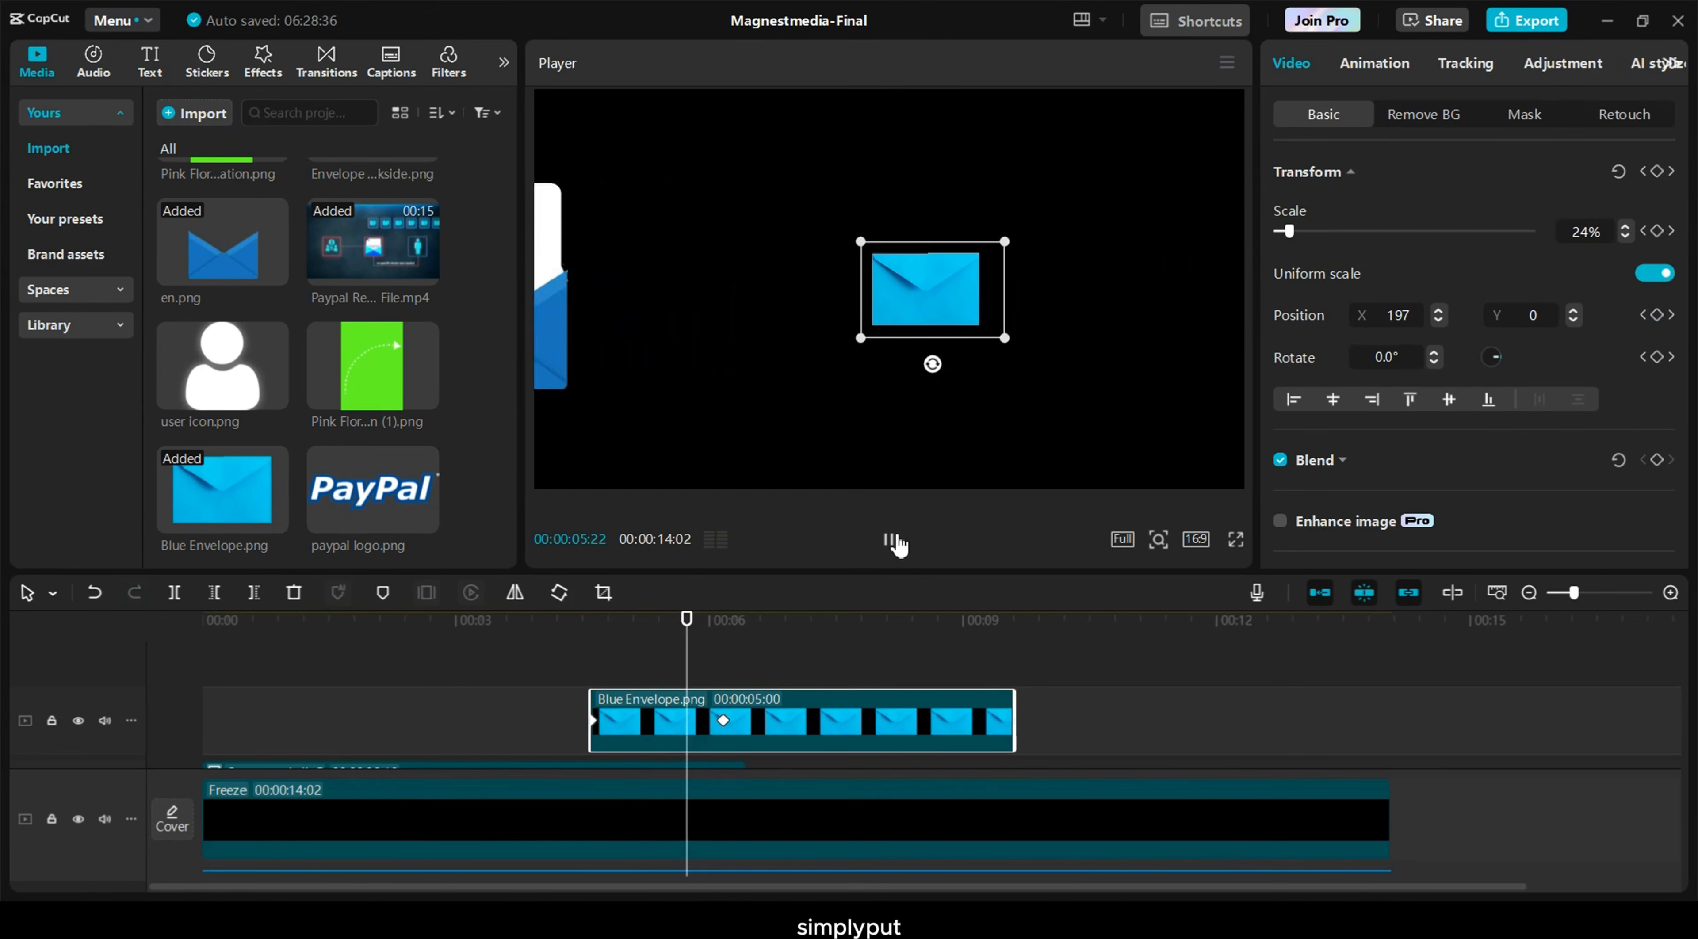
pyautogui.click(895, 541)
# At the blue envelope's keyframe at 00:00:06:05, rotate it to 36° and move it to X -613, Y 0
pyautogui.moveTo(721, 675); pyautogui.dragTo(725, 674)
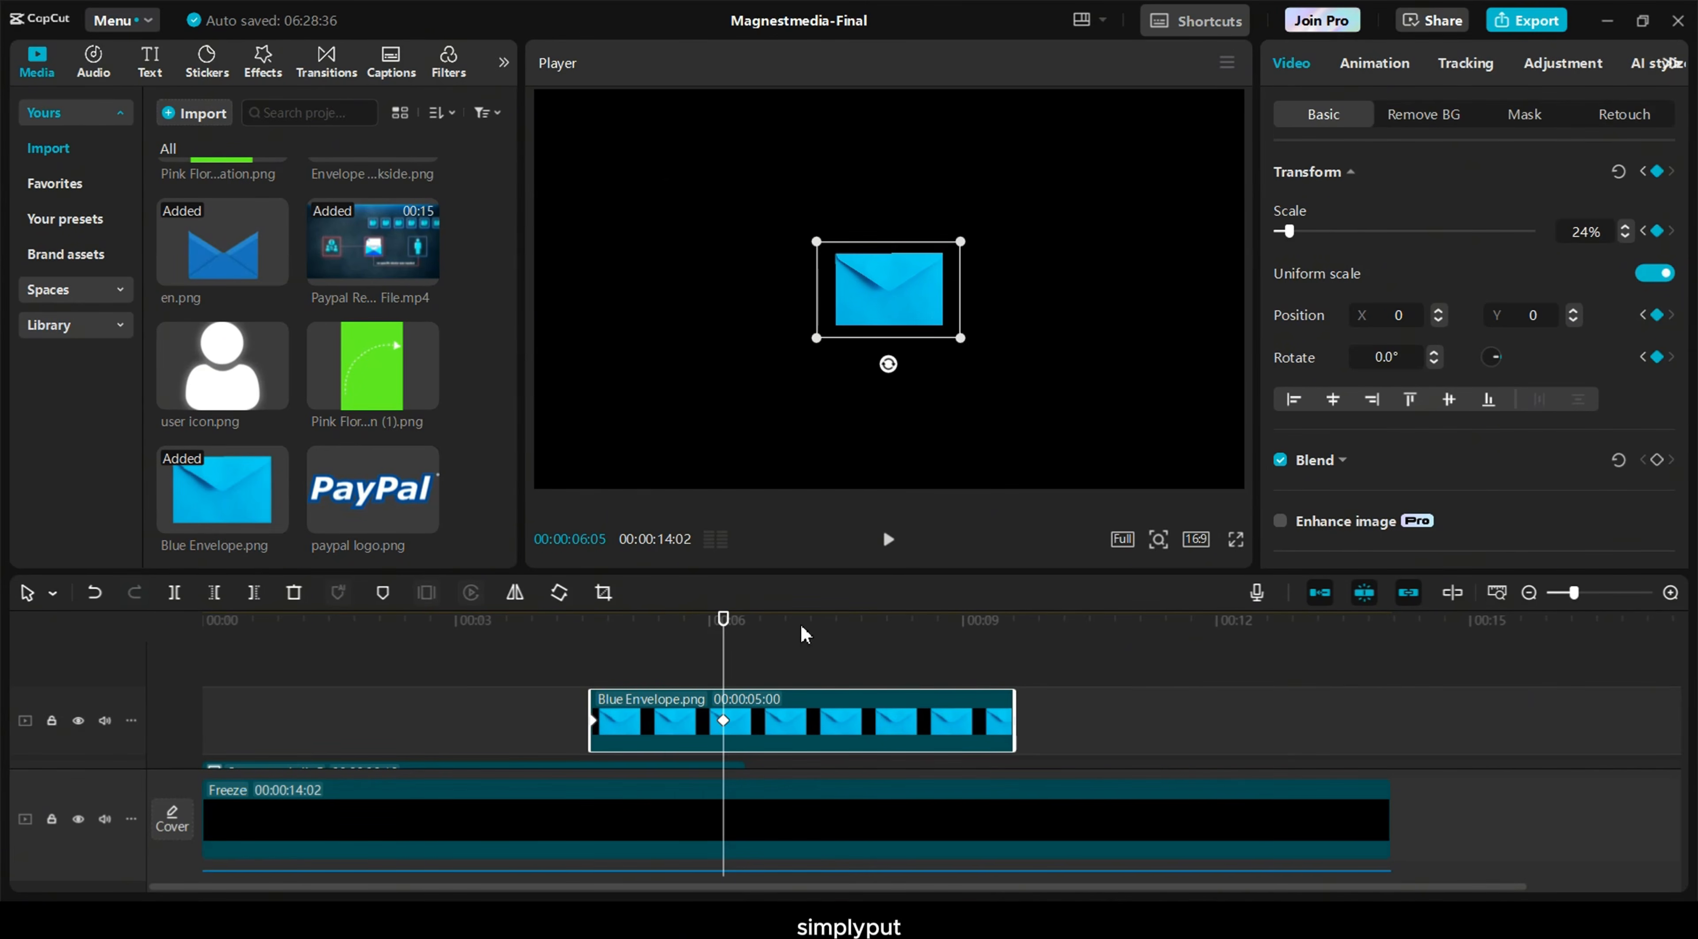
pyautogui.click(1432, 352)
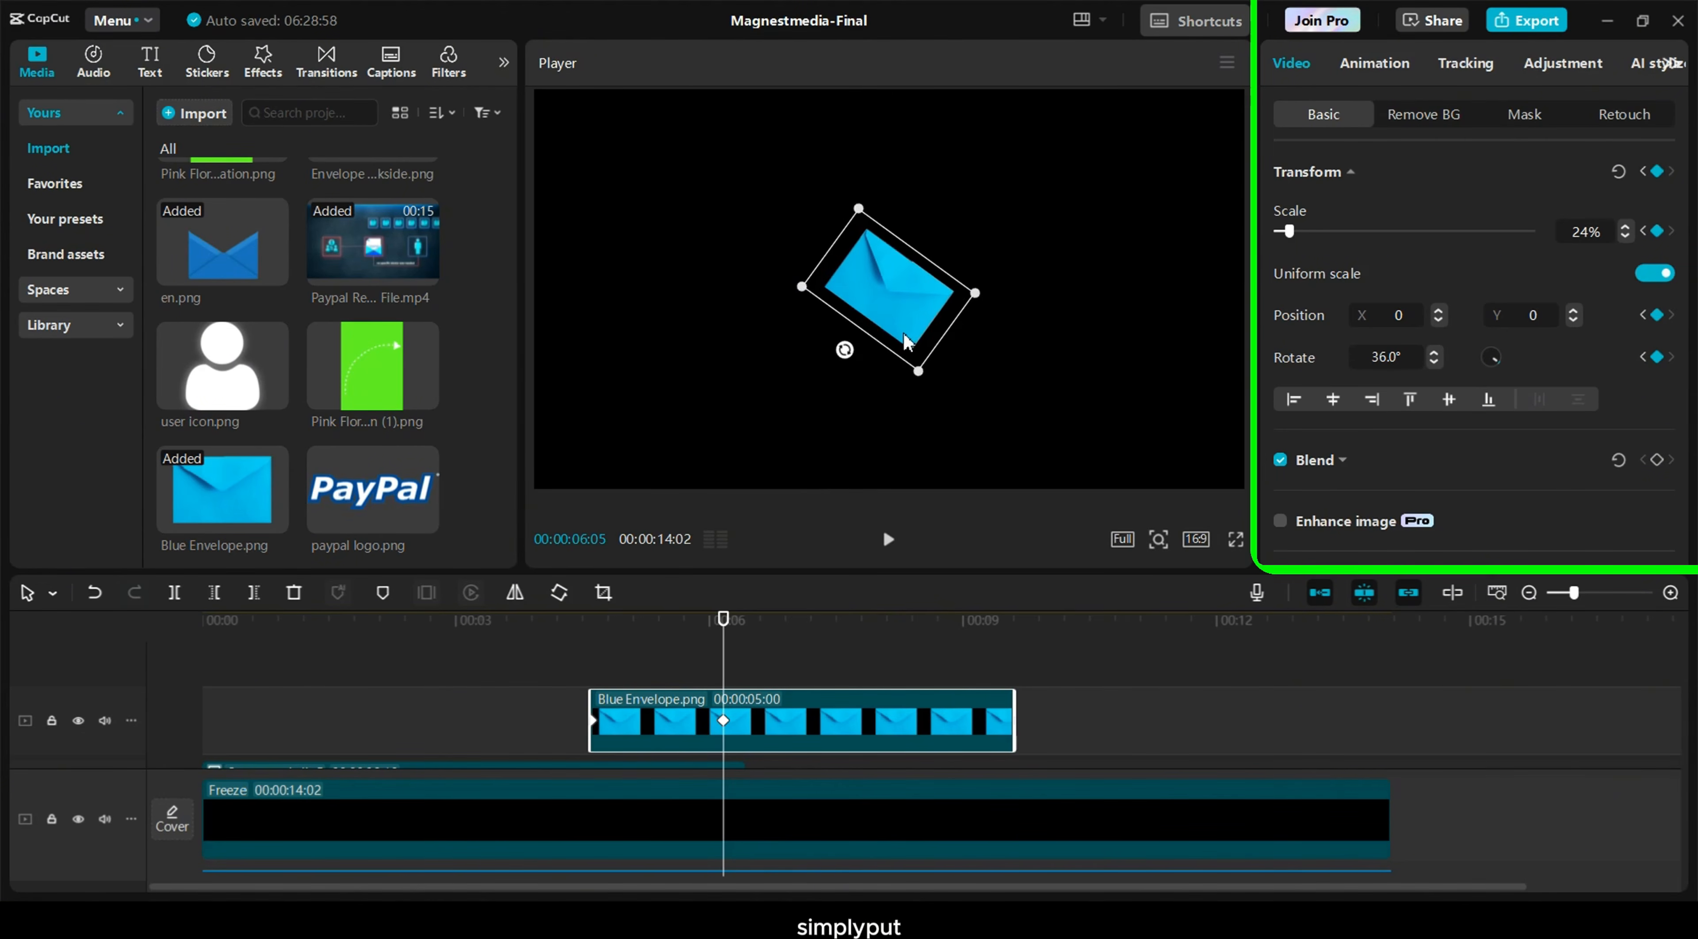
pyautogui.moveTo(901, 330); pyautogui.dragTo(789, 332)
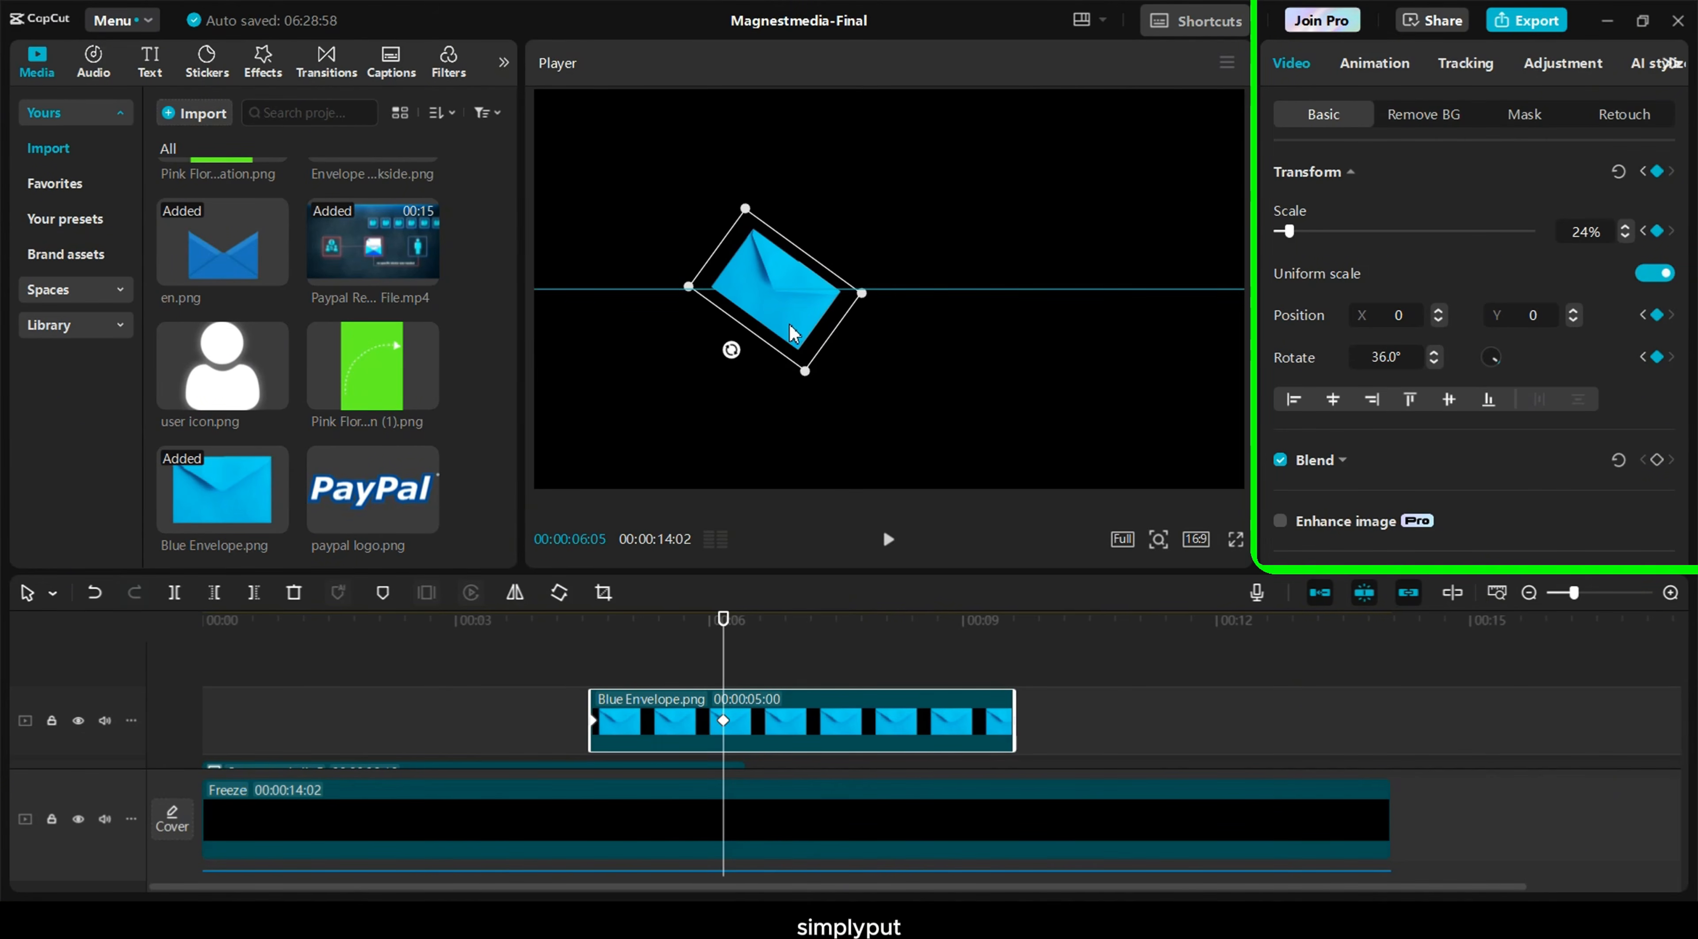
# Add a Transform keyframe to the blue envelope at 00:00:06:20 with scale 16%, position X -550, Y 239 and rotation 145.5°
pyautogui.click(768, 645)
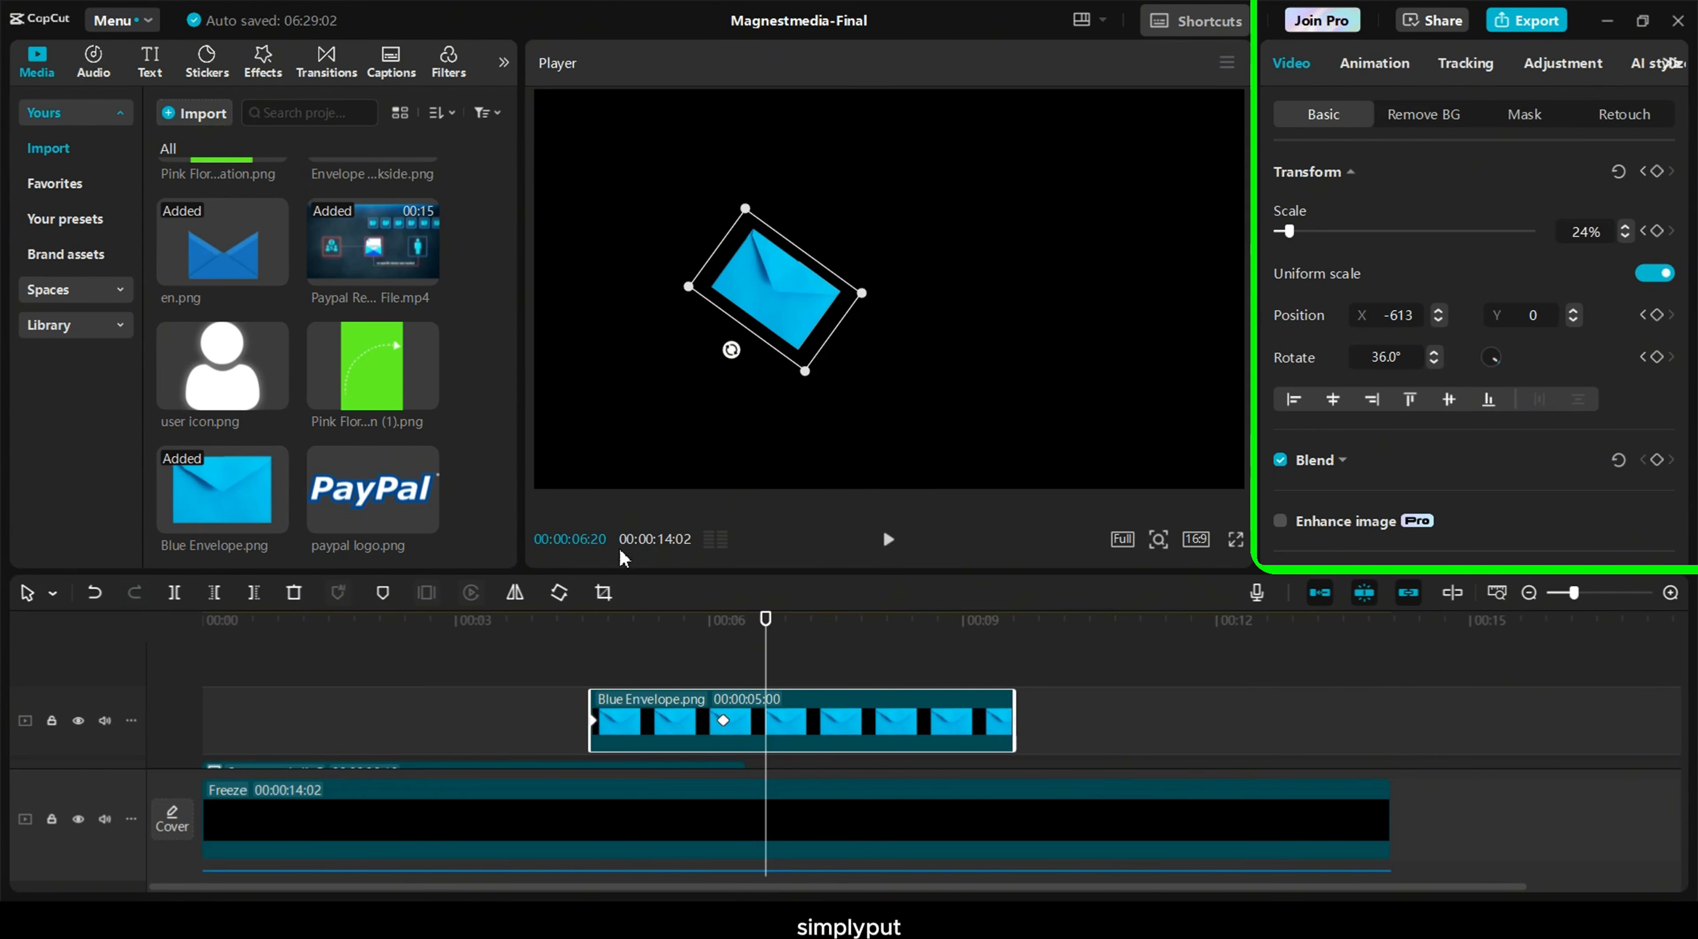
pyautogui.click(1657, 172)
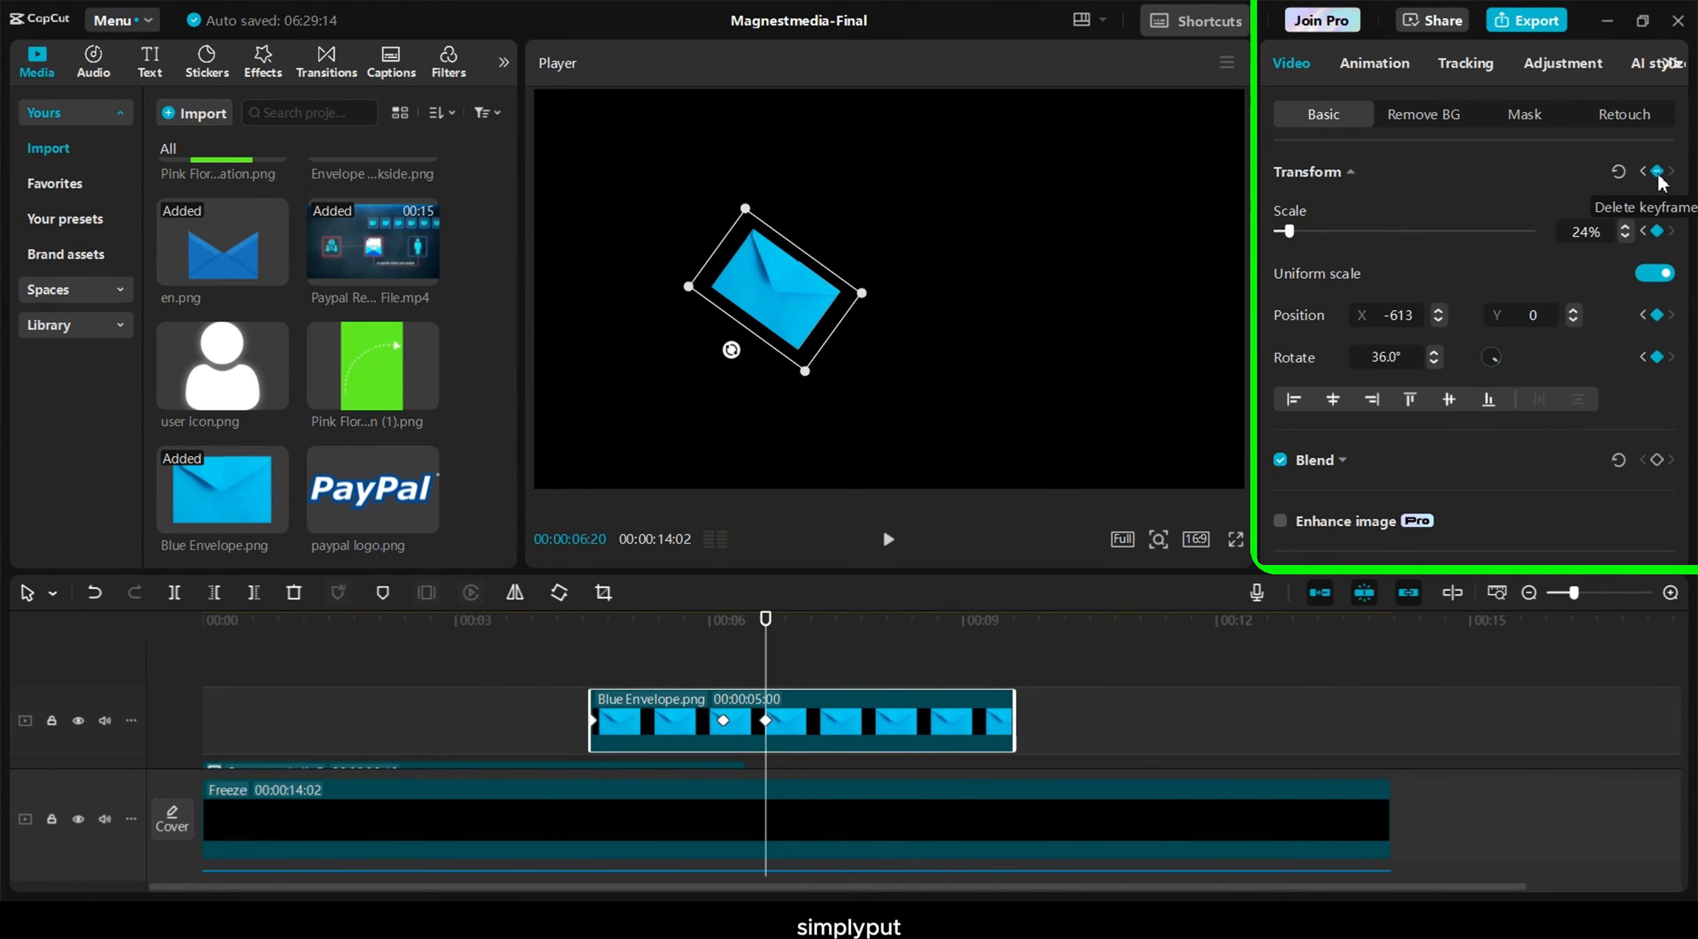
pyautogui.moveTo(746, 209)
pyautogui.mouseDown()
pyautogui.moveTo(751, 228)
pyautogui.moveTo(766, 195)
pyautogui.mouseUp()
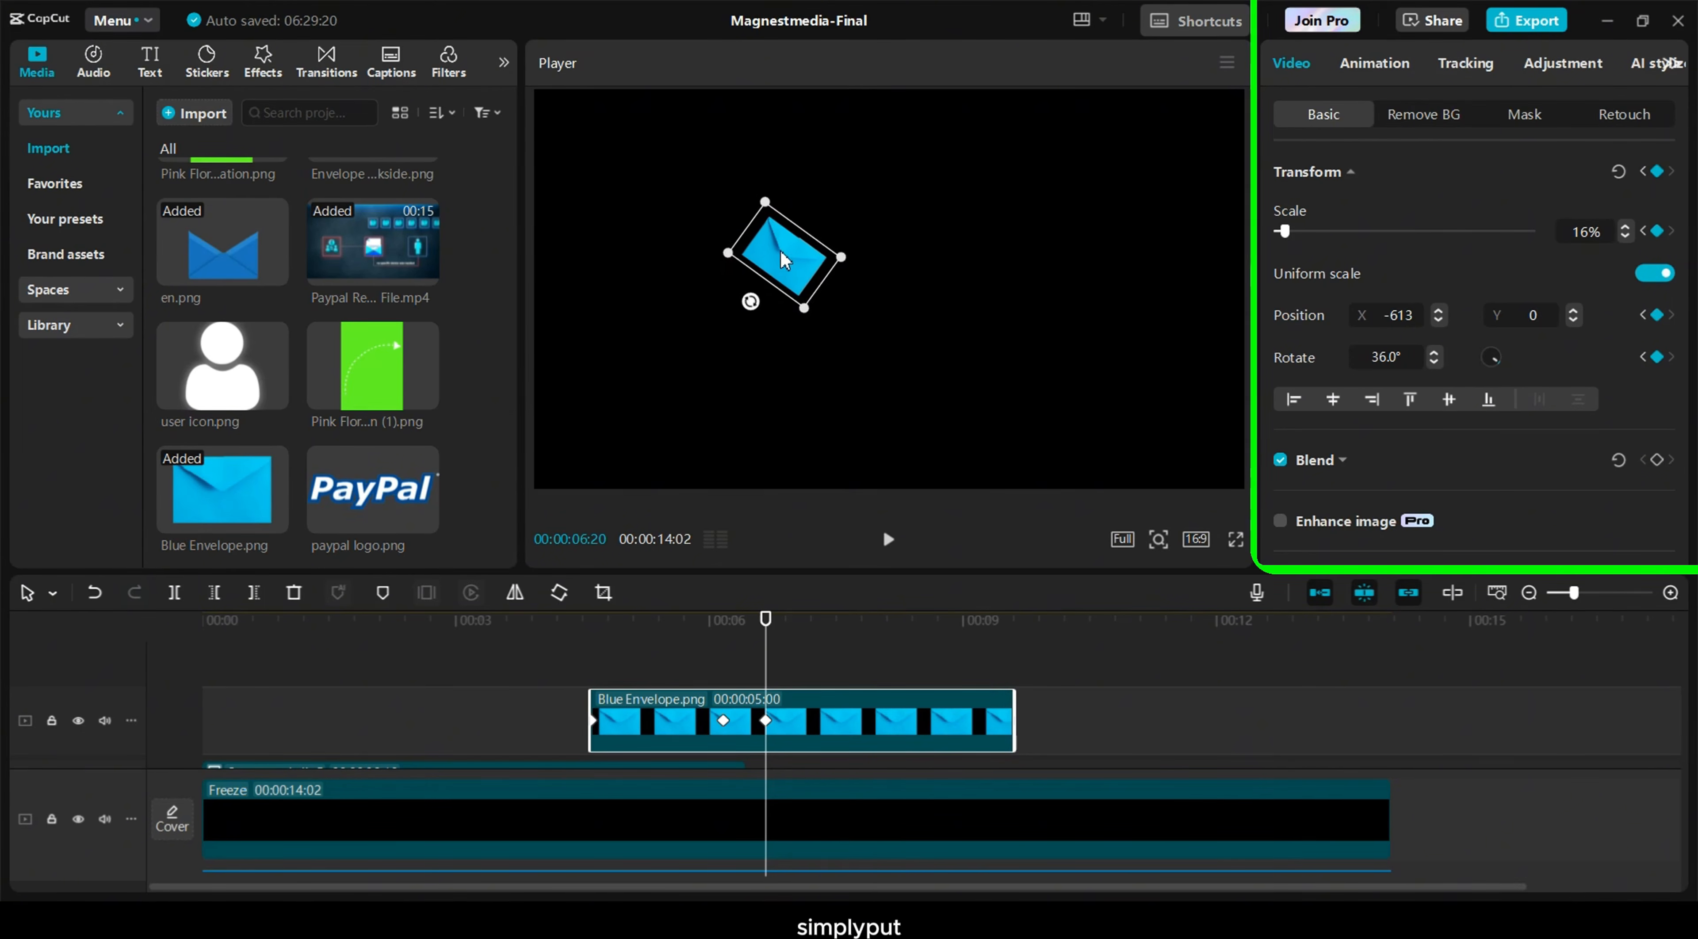
pyautogui.moveTo(1503, 367); pyautogui.dragTo(1487, 371)
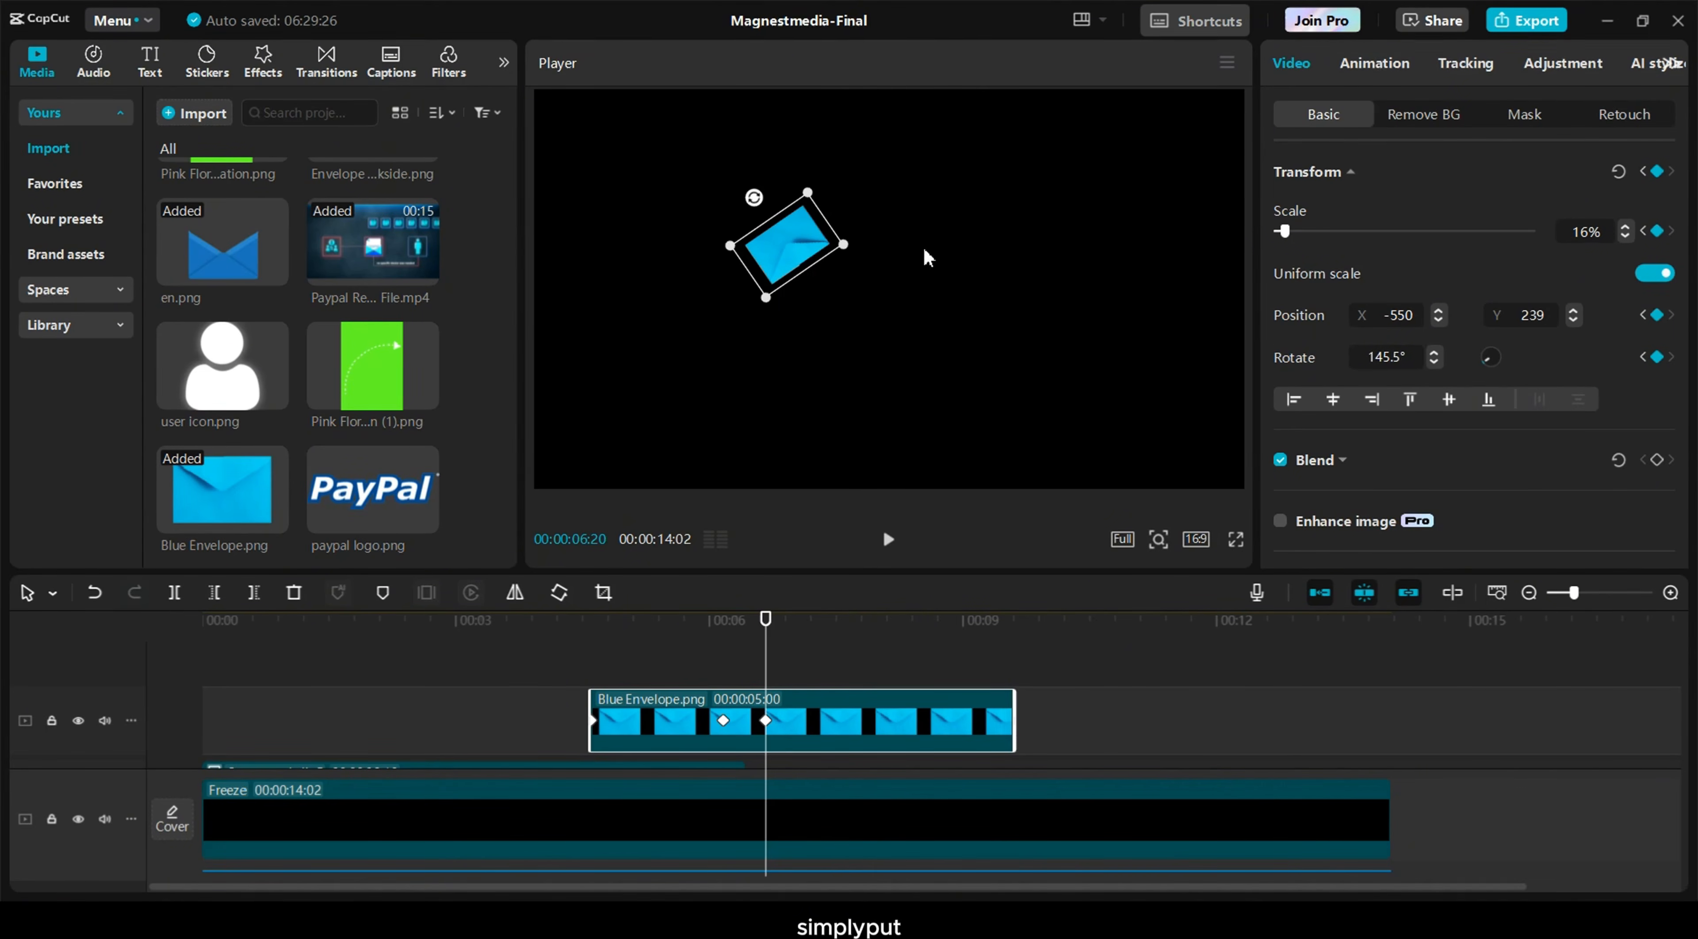
# Add user icon.png right after the upper Compound clip5, extend it to the Freeze clip's end and scale it to 26%
pyautogui.scroll(-2, 778, 704)
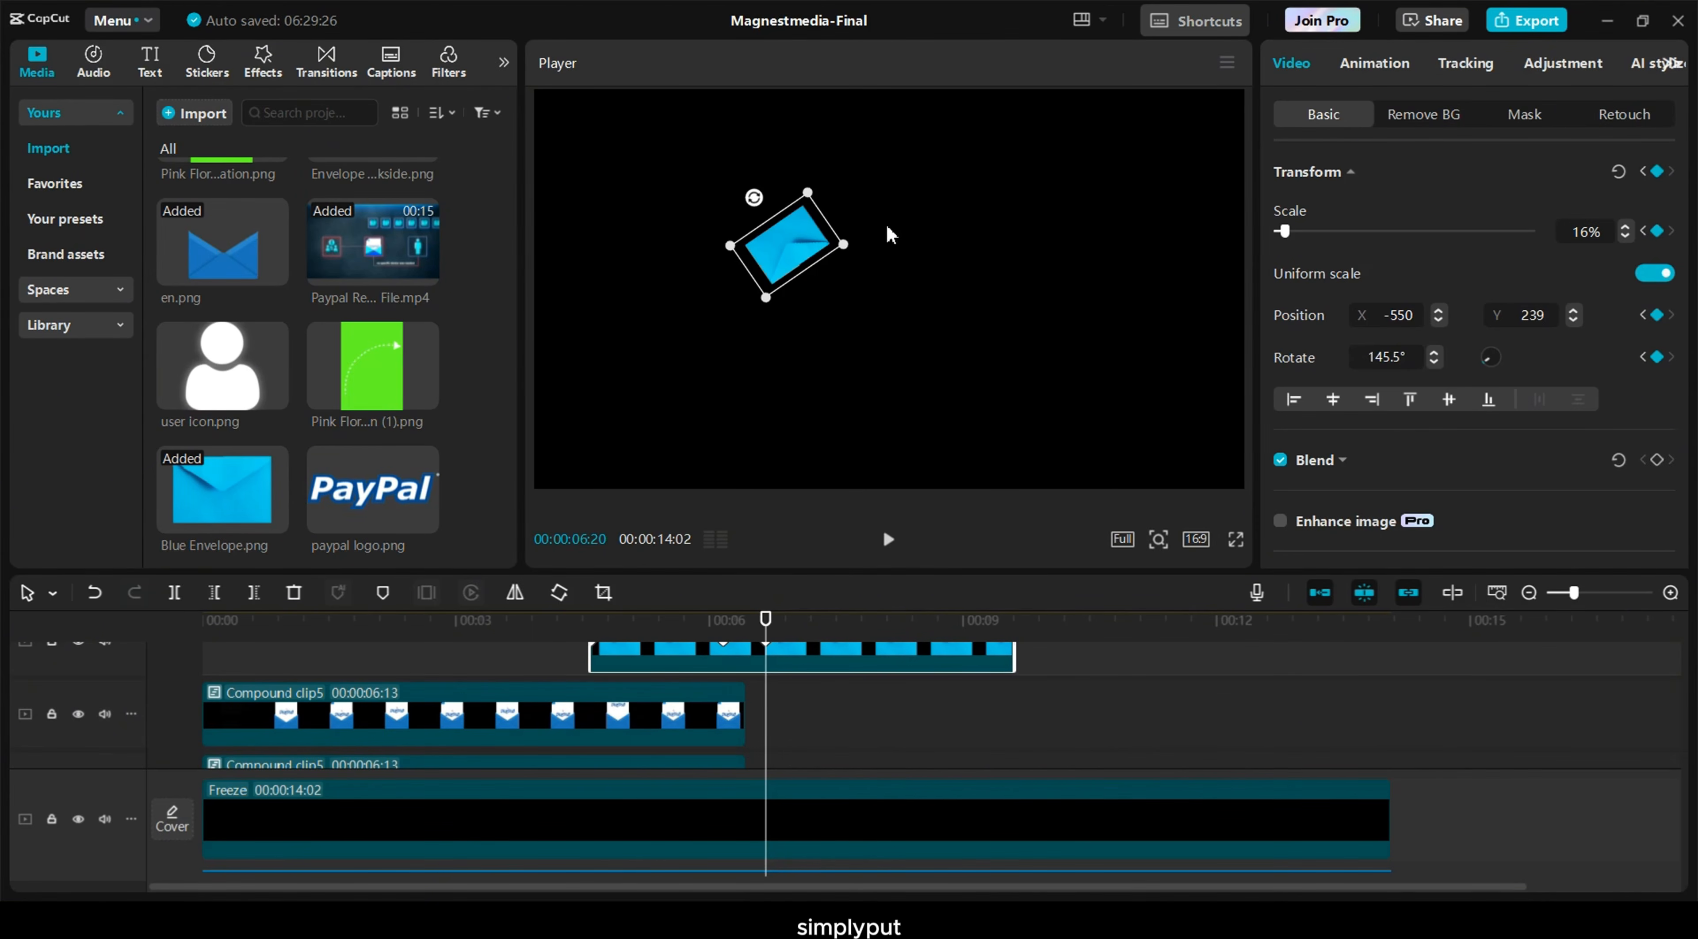
pyautogui.moveTo(224, 394); pyautogui.dragTo(747, 724)
pyautogui.moveTo(1169, 725); pyautogui.dragTo(1393, 696)
pyautogui.moveTo(1089, 88); pyautogui.dragTo(965, 212)
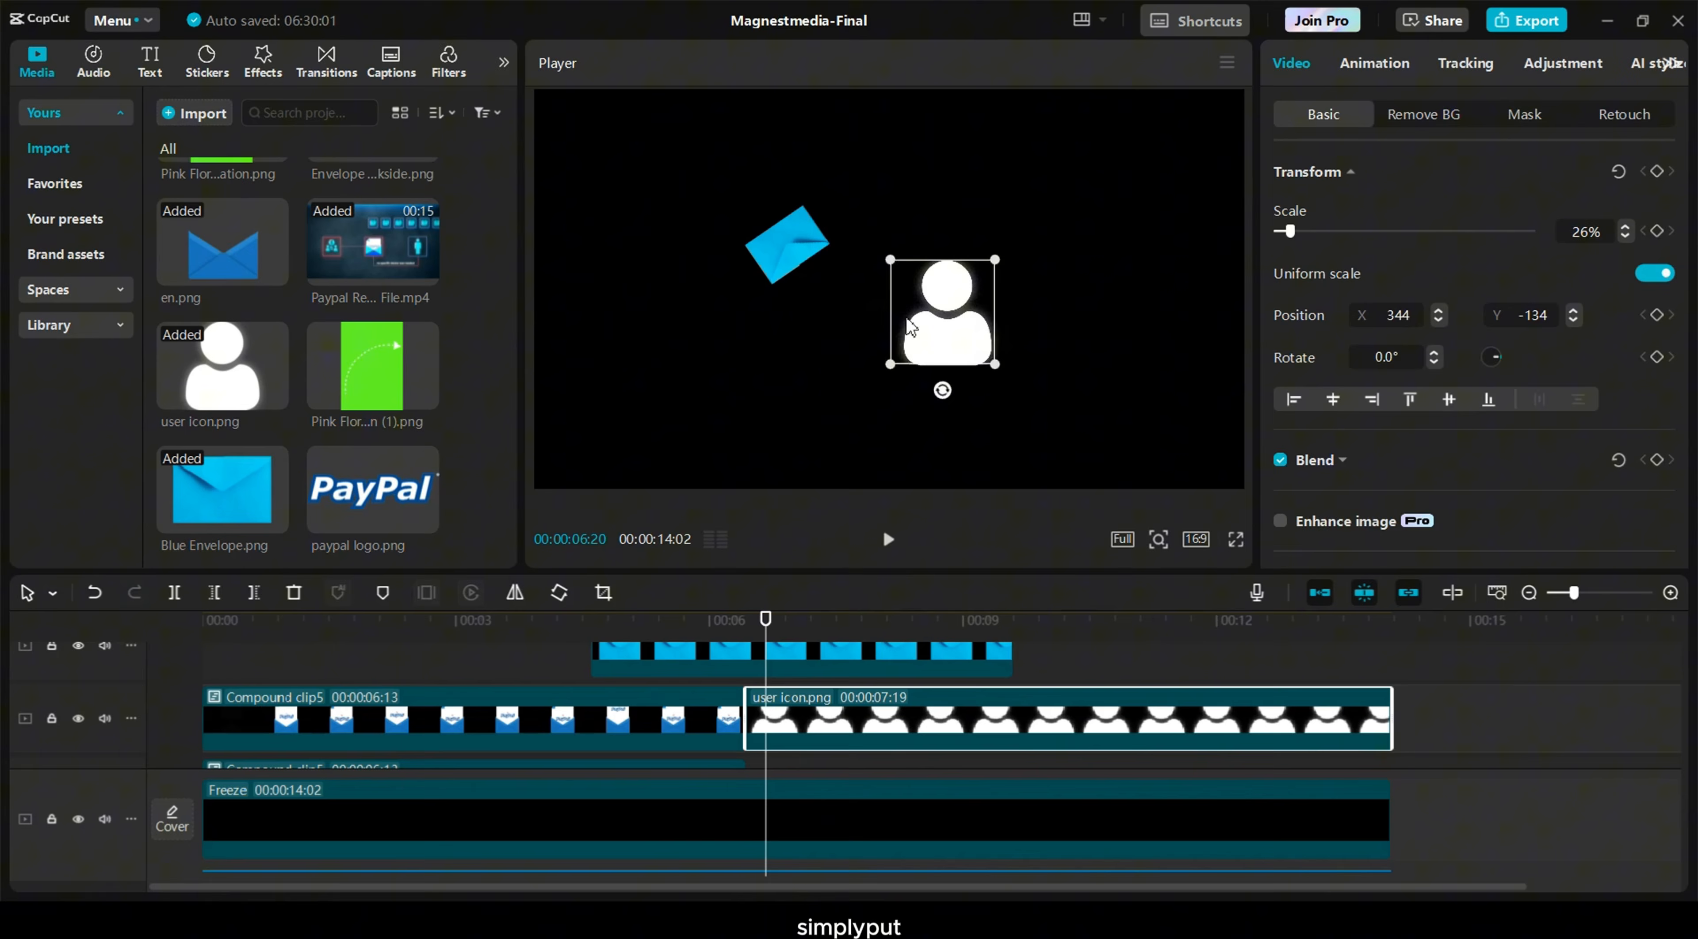
# Keyframe the user icon's Transform at X 2203, Y 0 at 00:00:06:18, and move it to the frame's centre at 00:00:08:00
pyautogui.moveTo(916, 319); pyautogui.dragTo(1274, 316)
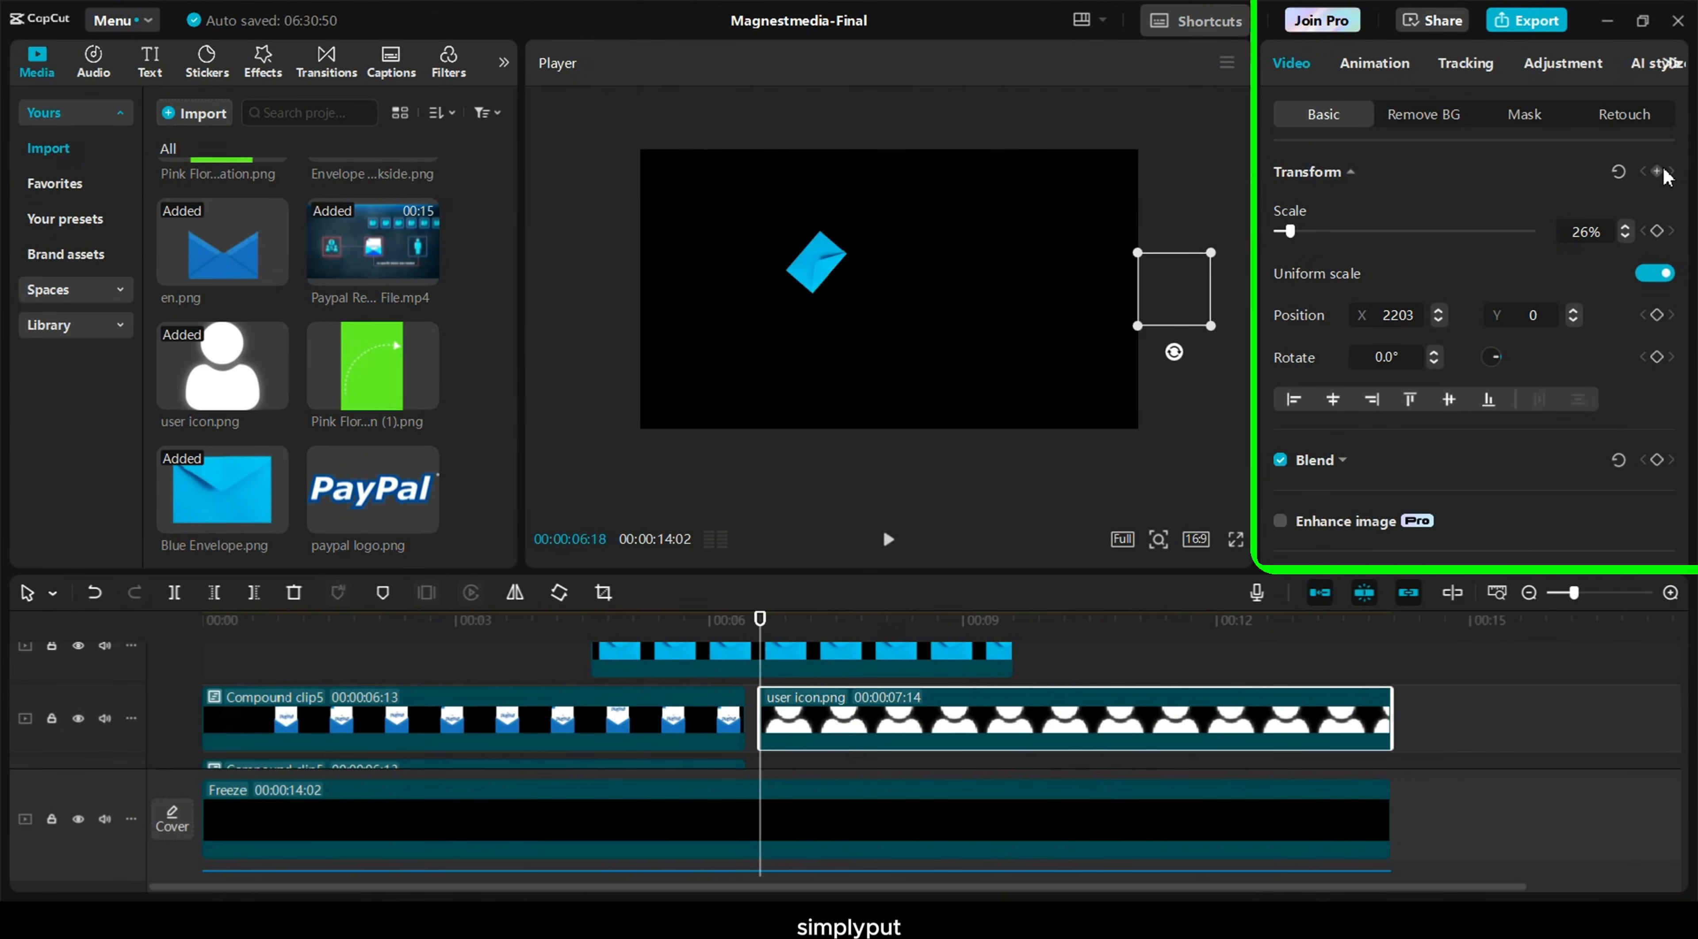
pyautogui.click(1657, 171)
pyautogui.click(907, 622)
pyautogui.moveTo(912, 632); pyautogui.dragTo(883, 632)
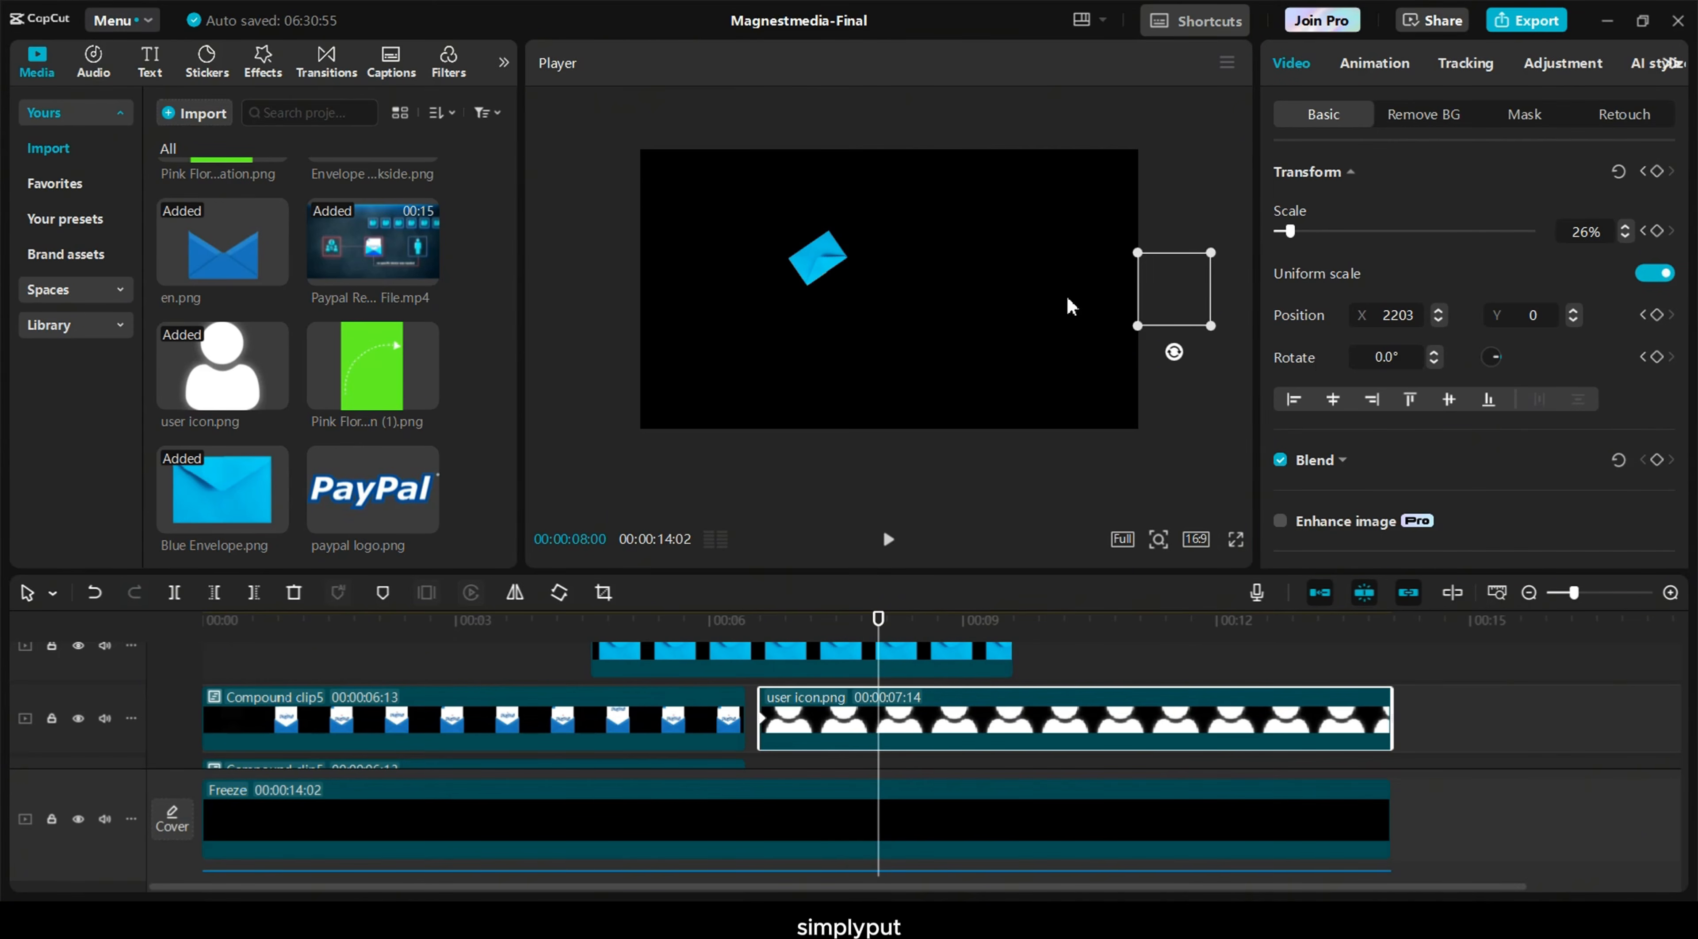
pyautogui.moveTo(1139, 305); pyautogui.dragTo(862, 307)
# Show the user icon's variable speed animation and apply Cubic Ease to its X keyframes
pyautogui.rightClick(811, 719)
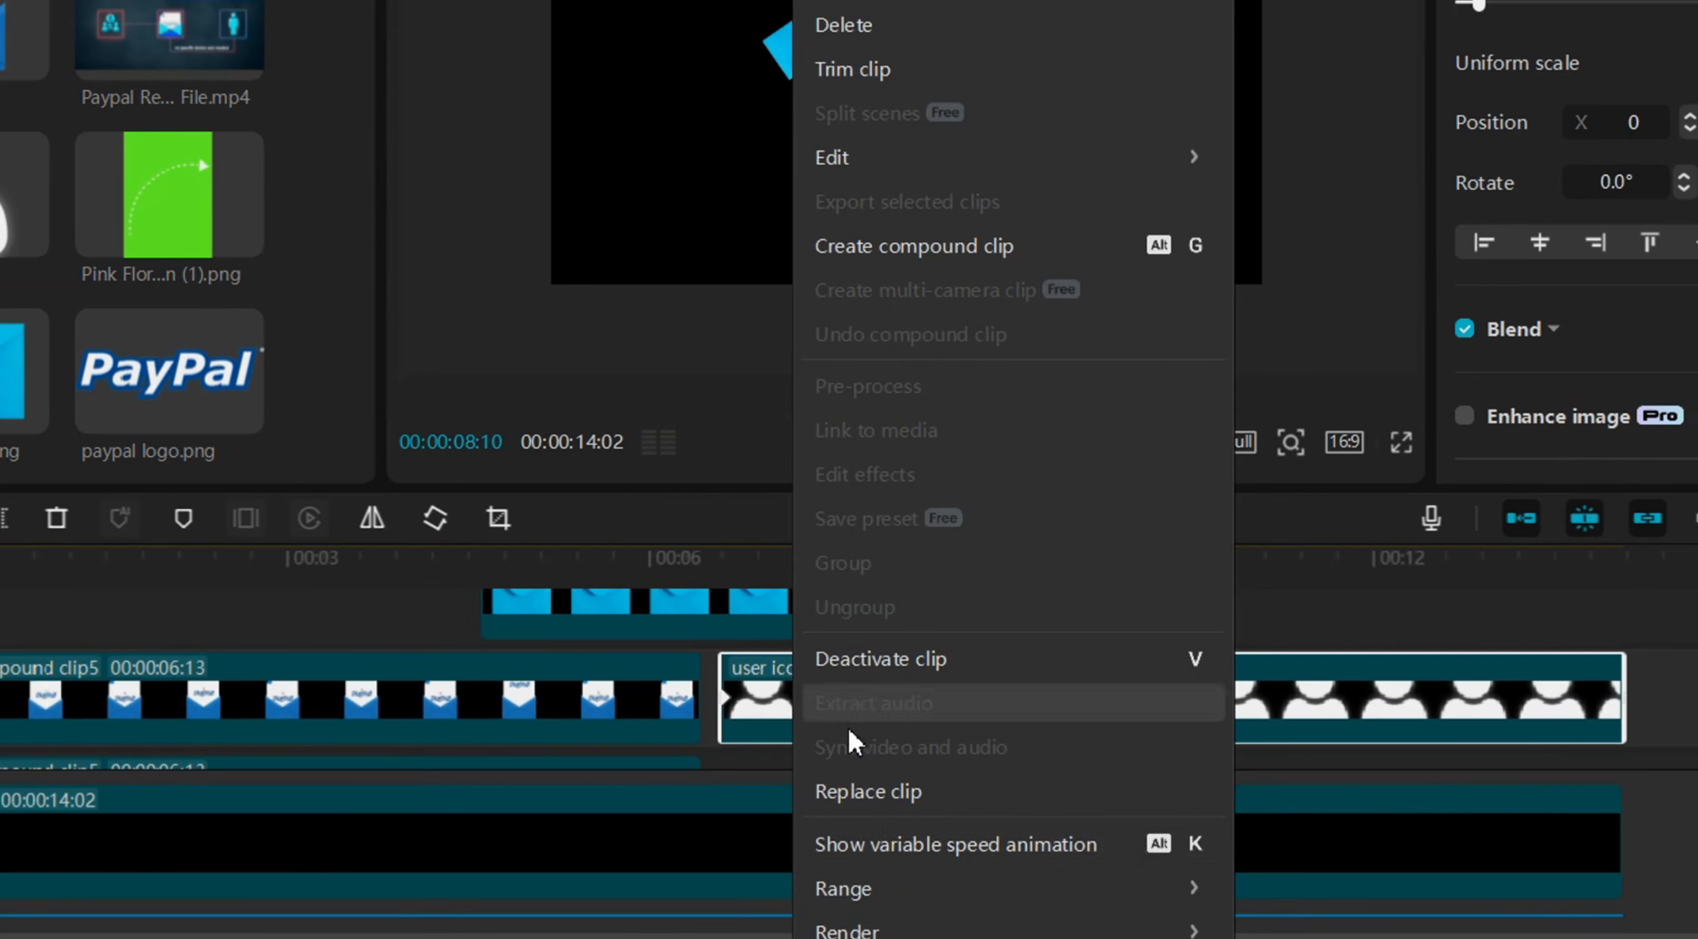
pyautogui.click(905, 818)
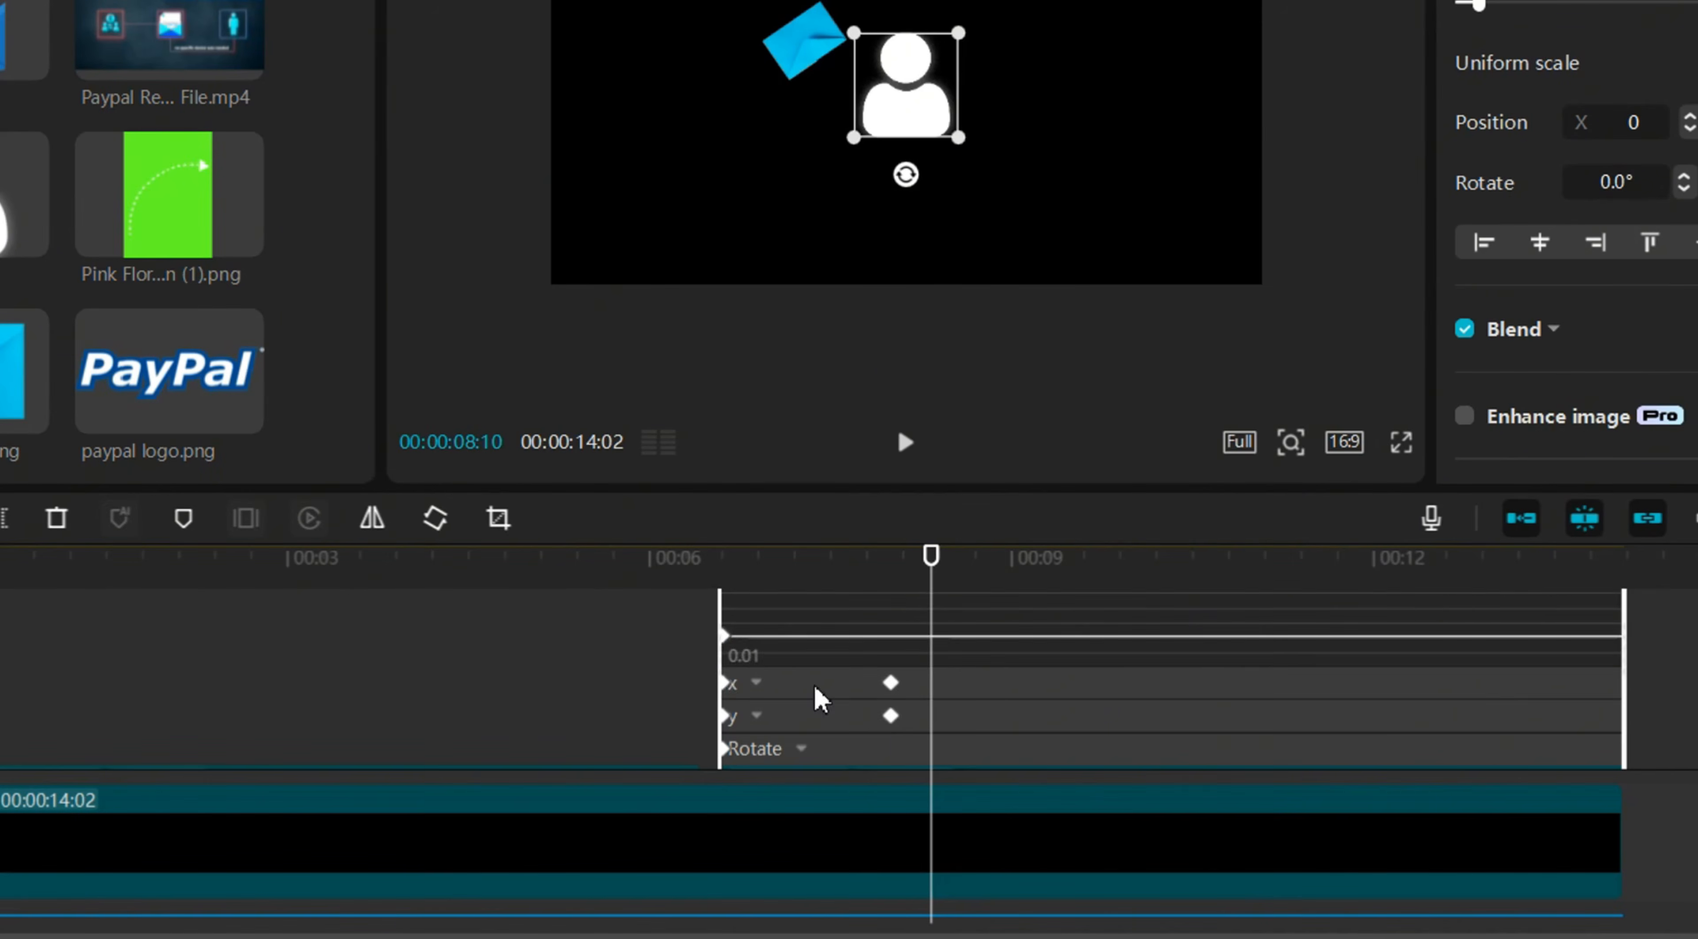
pyautogui.click(891, 676)
pyautogui.click(1451, 608)
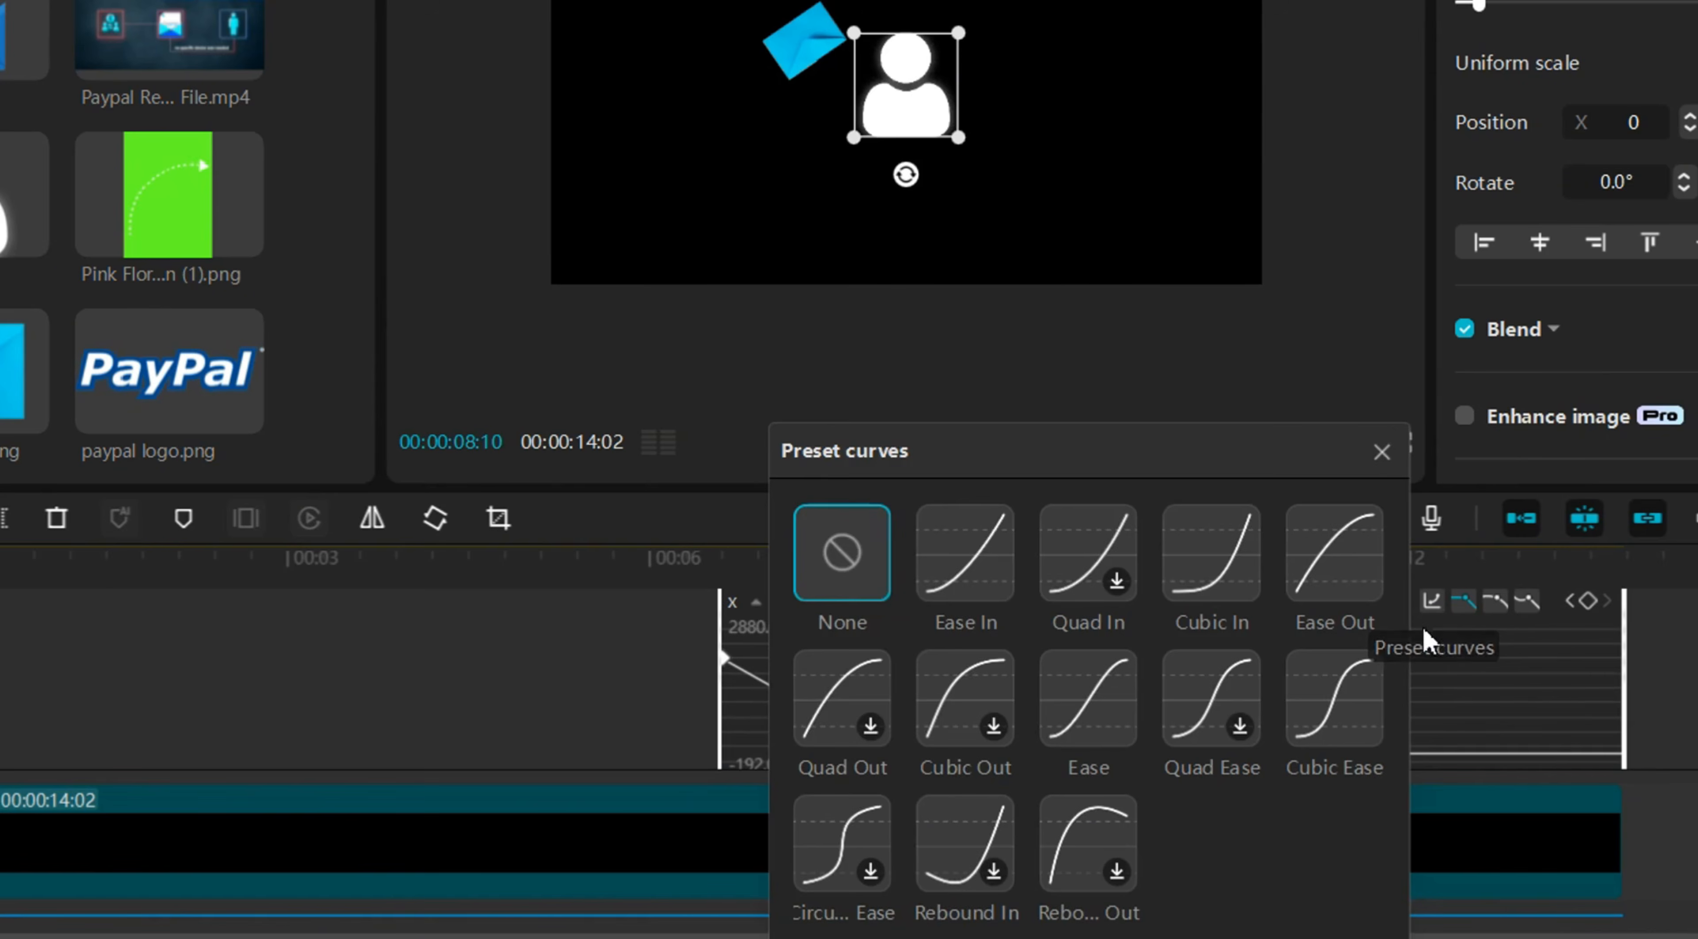
pyautogui.click(1345, 709)
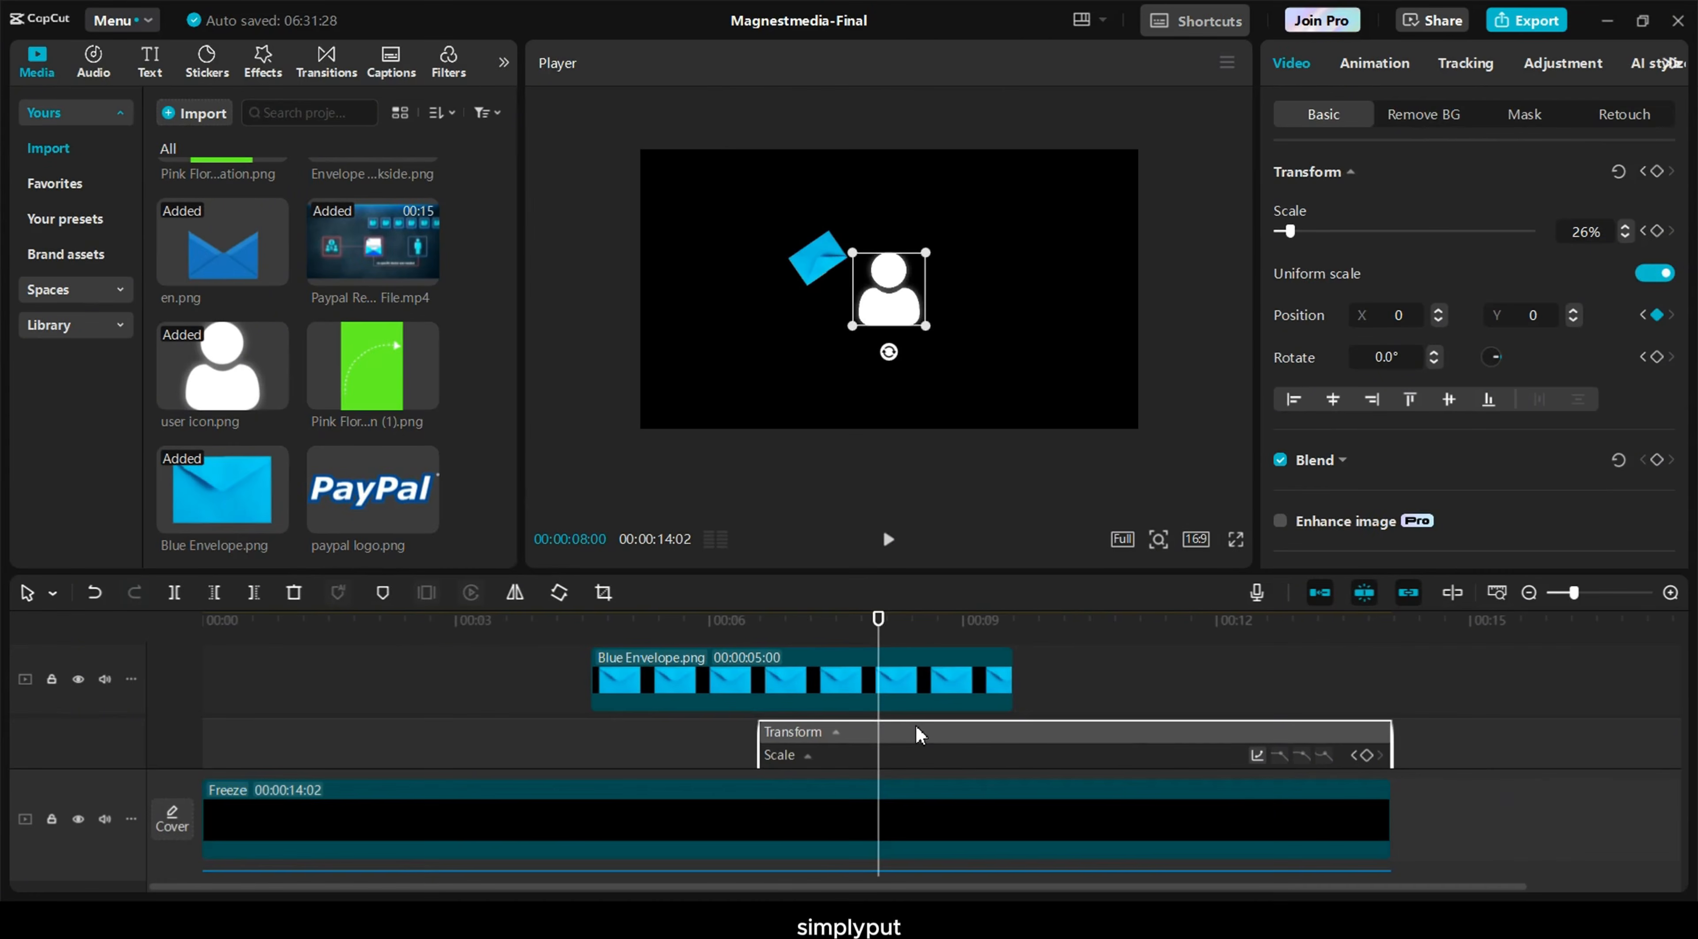
pyautogui.scroll(1, 945, 710)
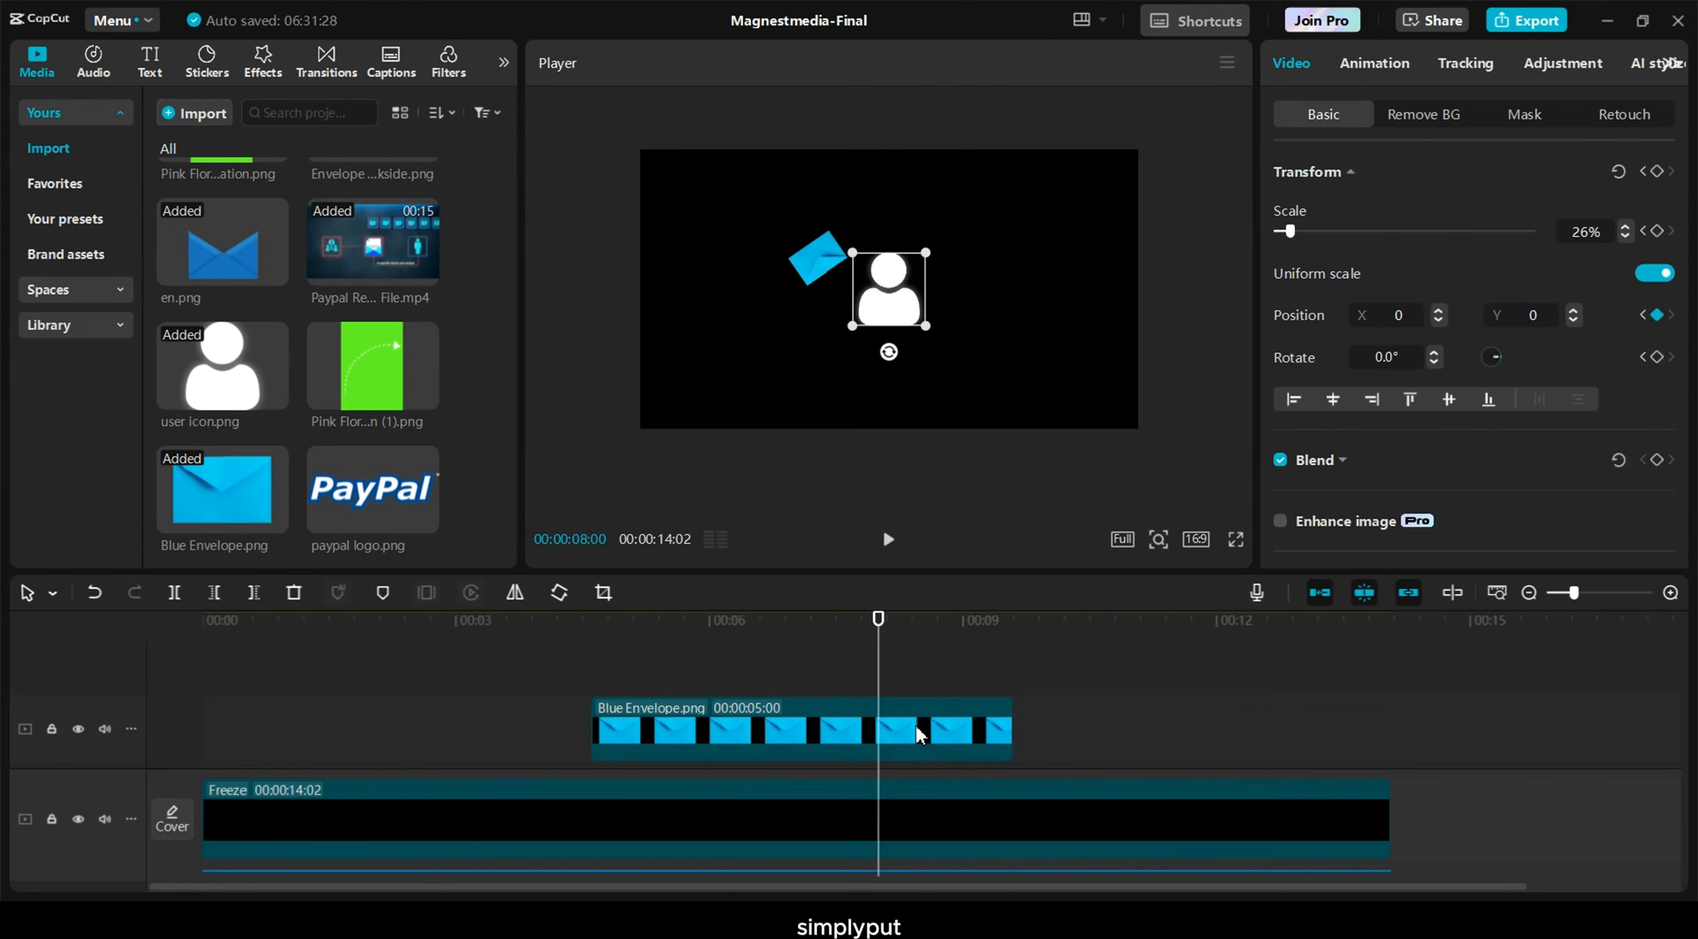
pyautogui.scroll(-1, 916, 725)
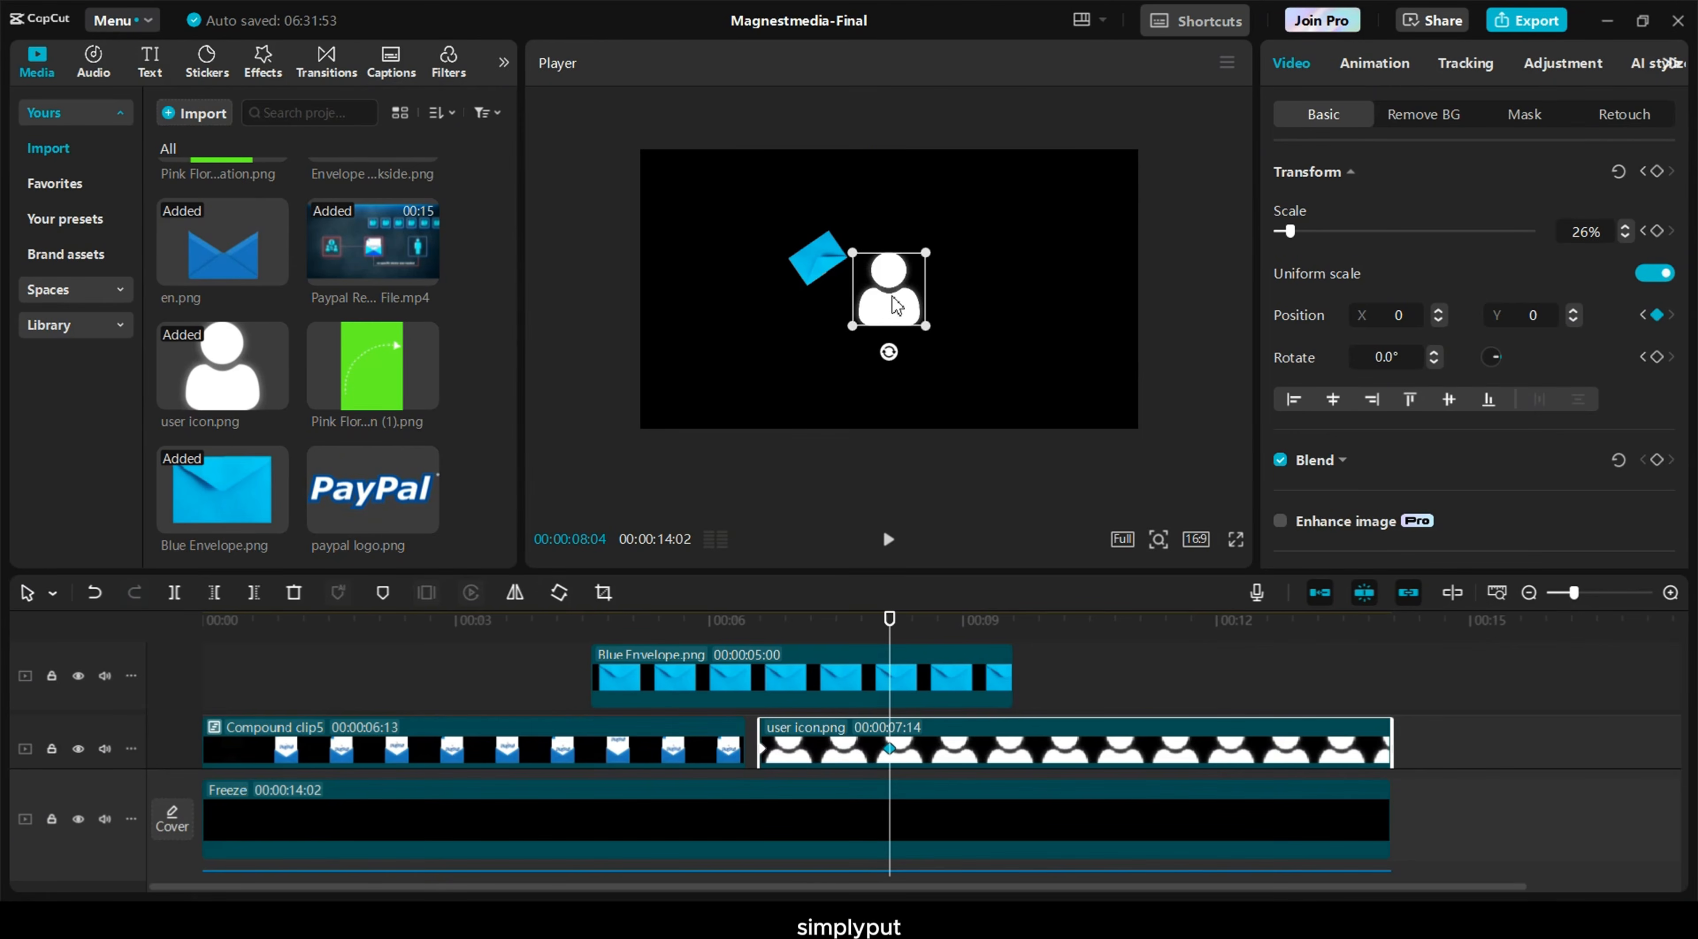
# Add a Transform keyframe to the blue envelope at 00:00:08:08, scaled to 9% and moved onto the user icon at X 0, Y -154
pyautogui.click(890, 689)
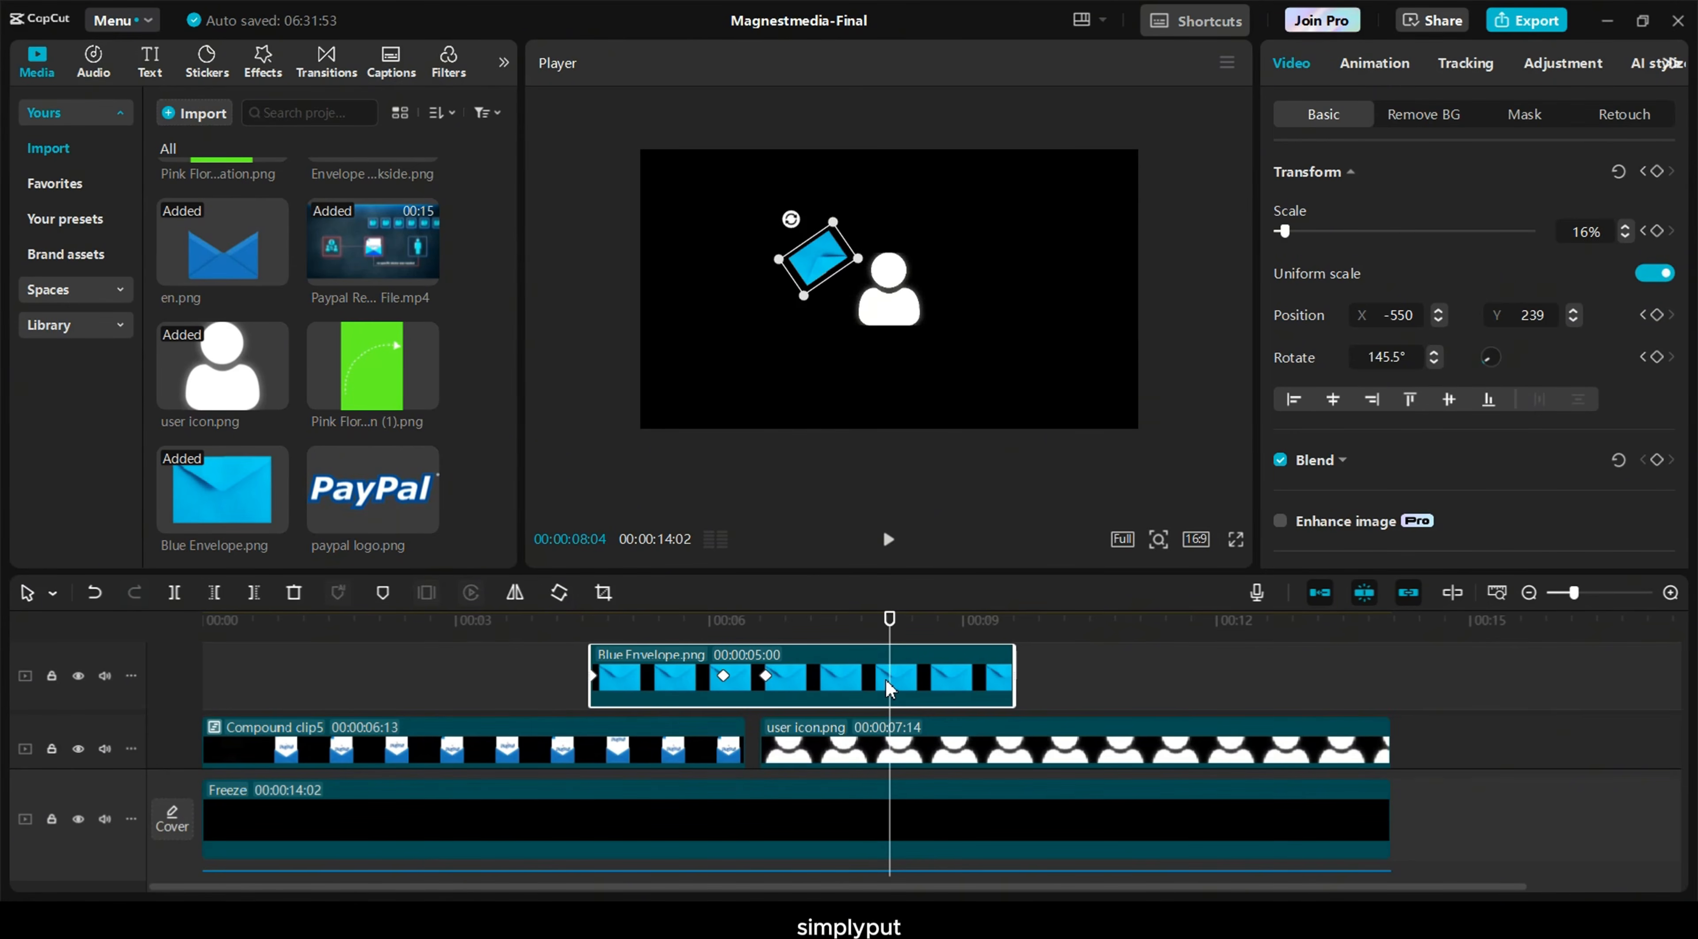
pyautogui.moveTo(891, 645); pyautogui.dragTo(908, 644)
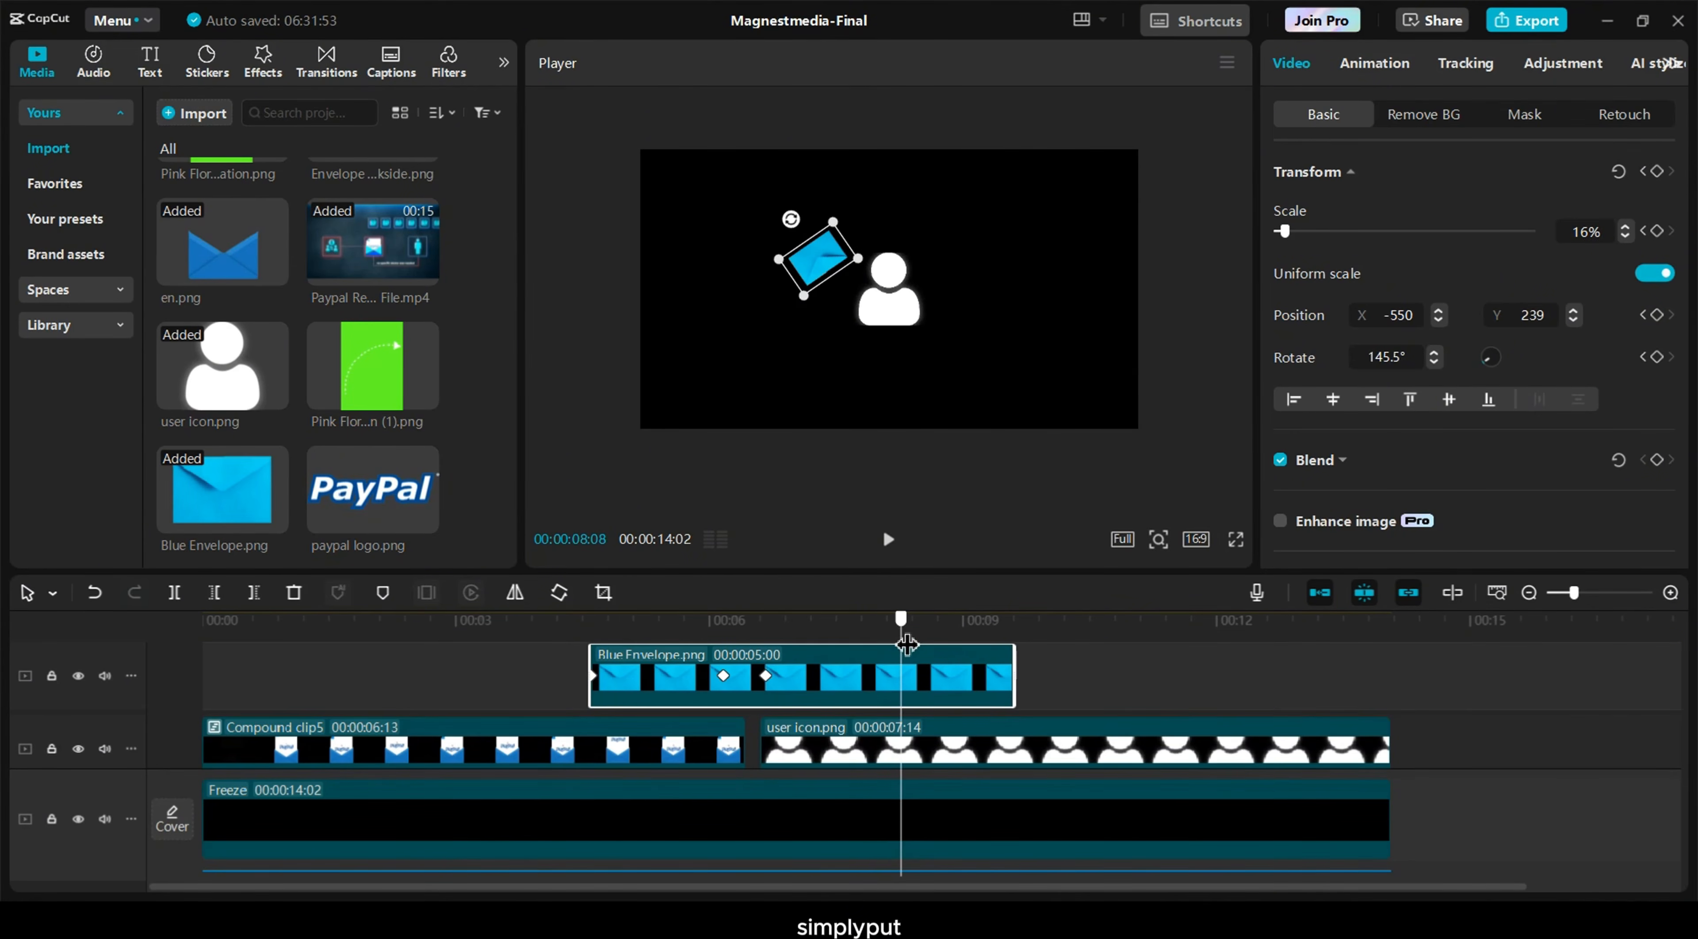
pyautogui.click(1657, 171)
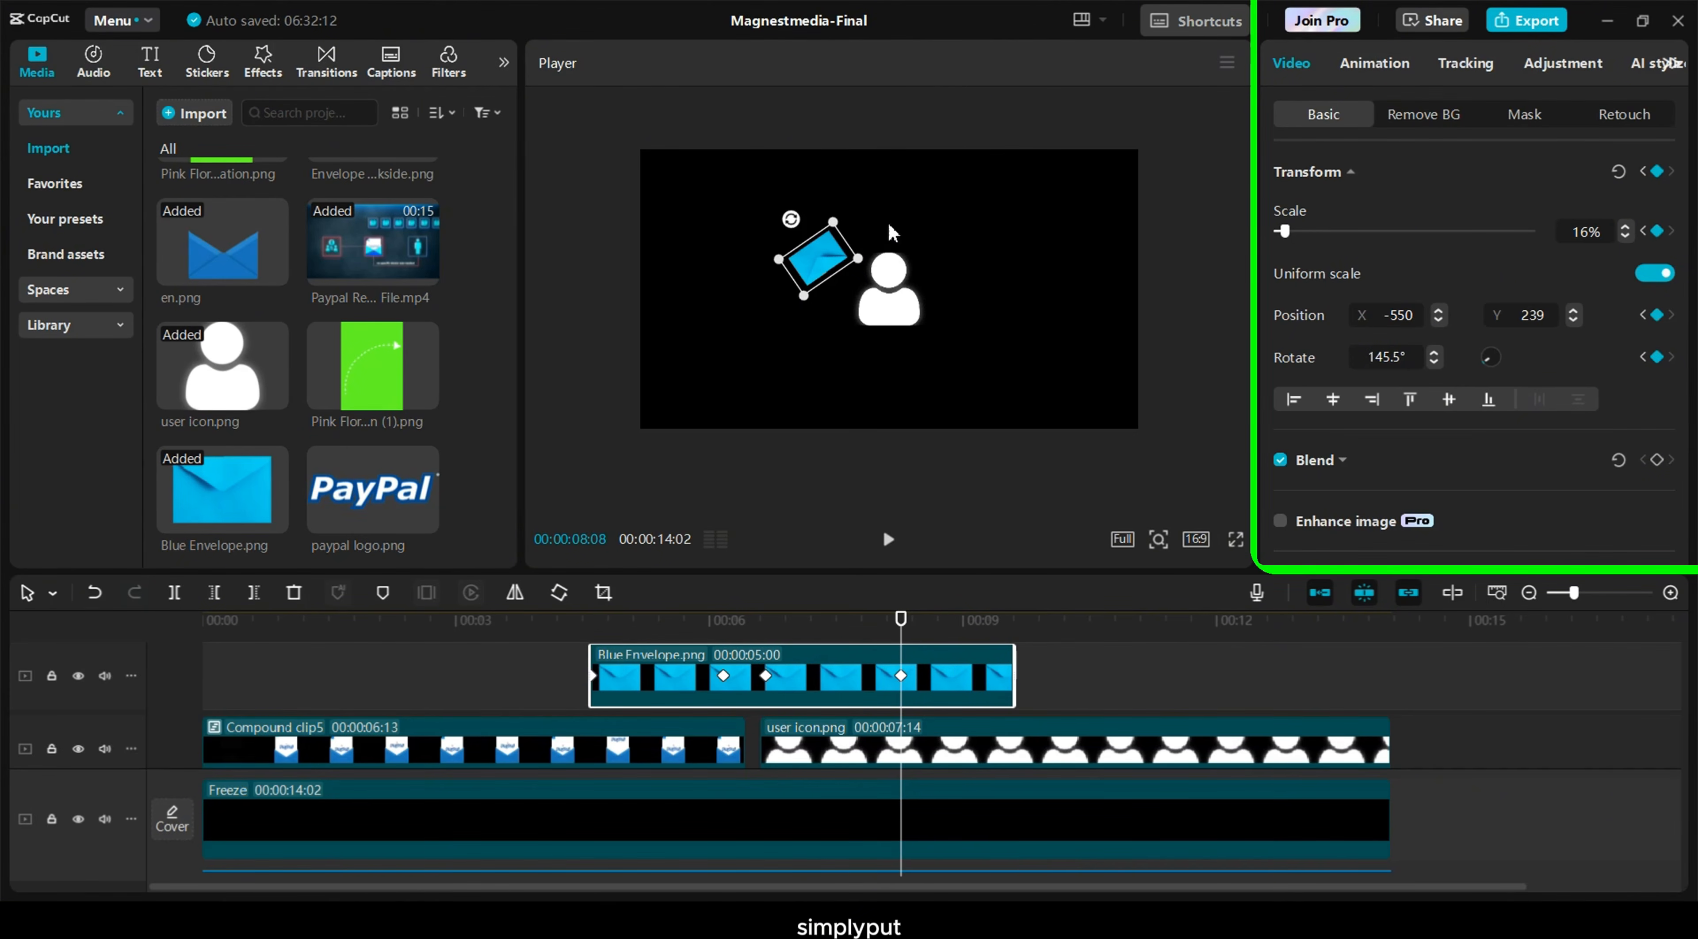
pyautogui.moveTo(830, 223); pyautogui.dragTo(898, 306)
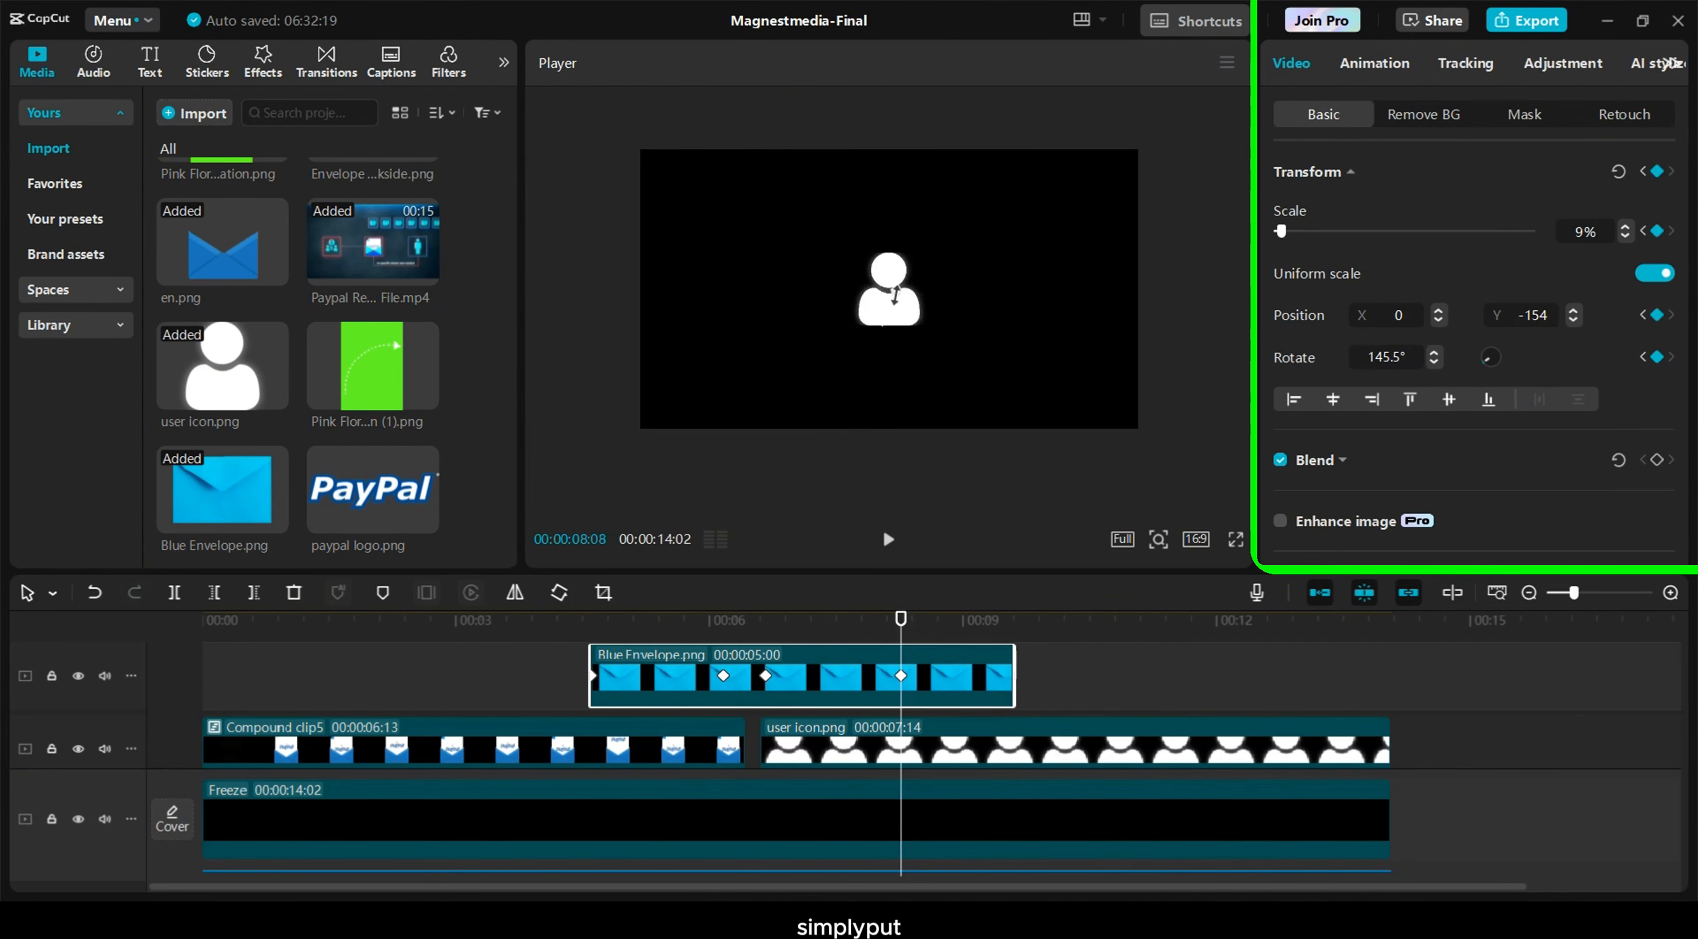
# Keyframe the blue envelope's position at X -124, Y 132 at 00:00:07:13
pyautogui.click(820, 621)
pyautogui.moveTo(824, 638); pyautogui.dragTo(835, 637)
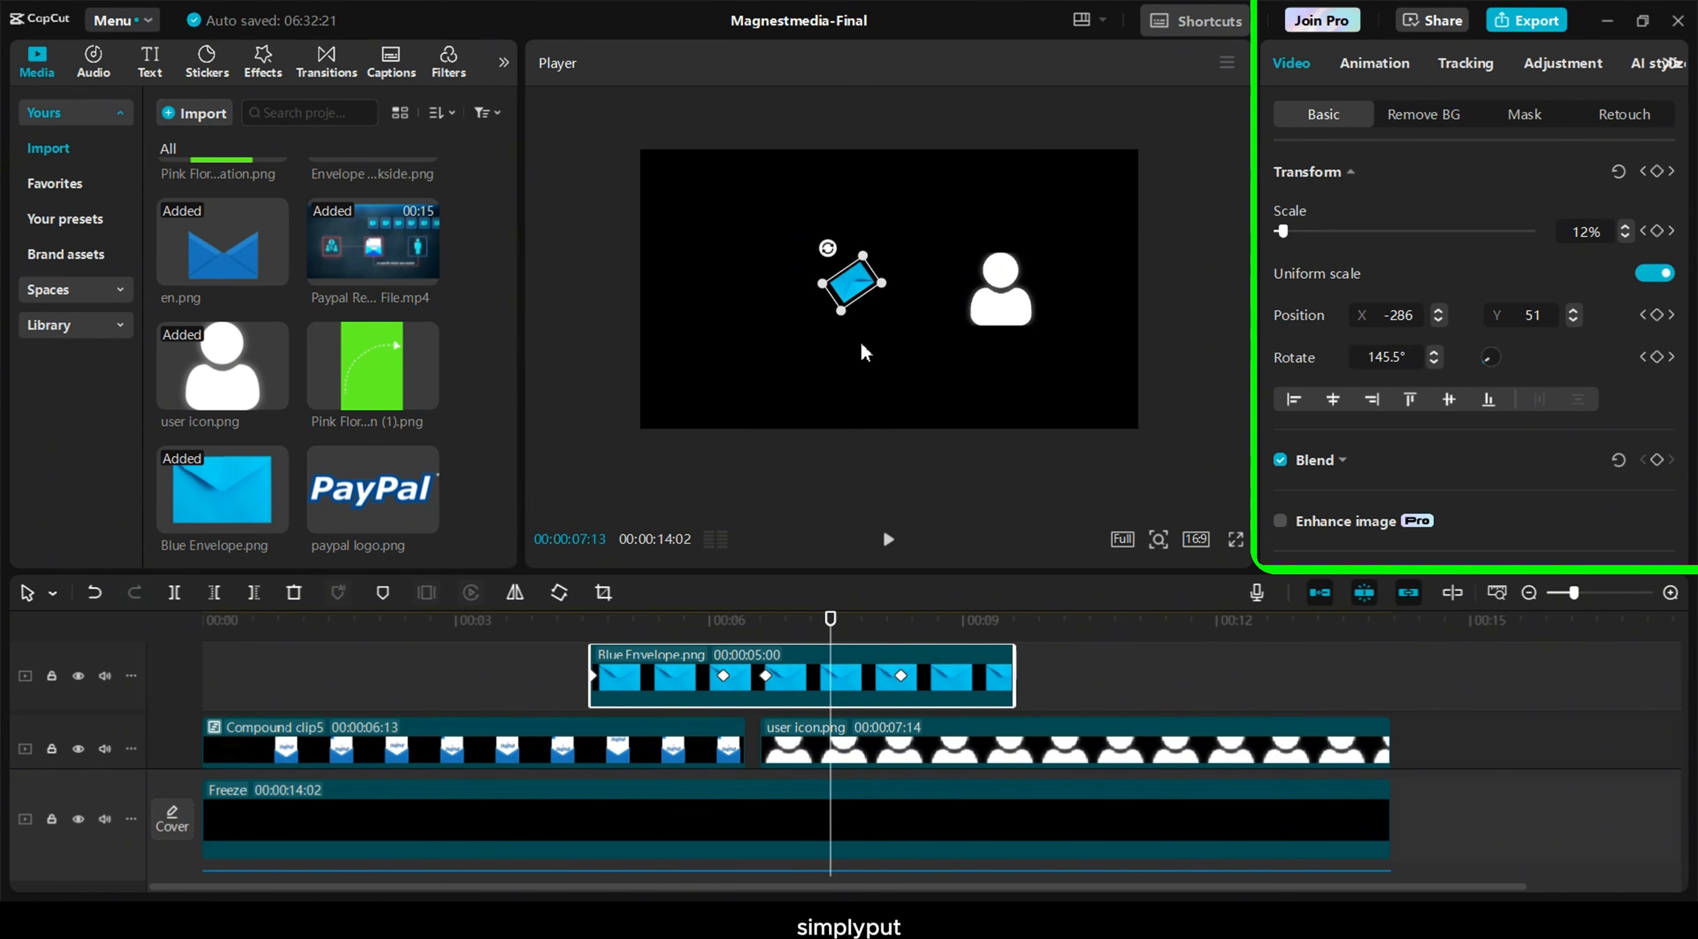
pyautogui.moveTo(861, 282); pyautogui.dragTo(882, 272)
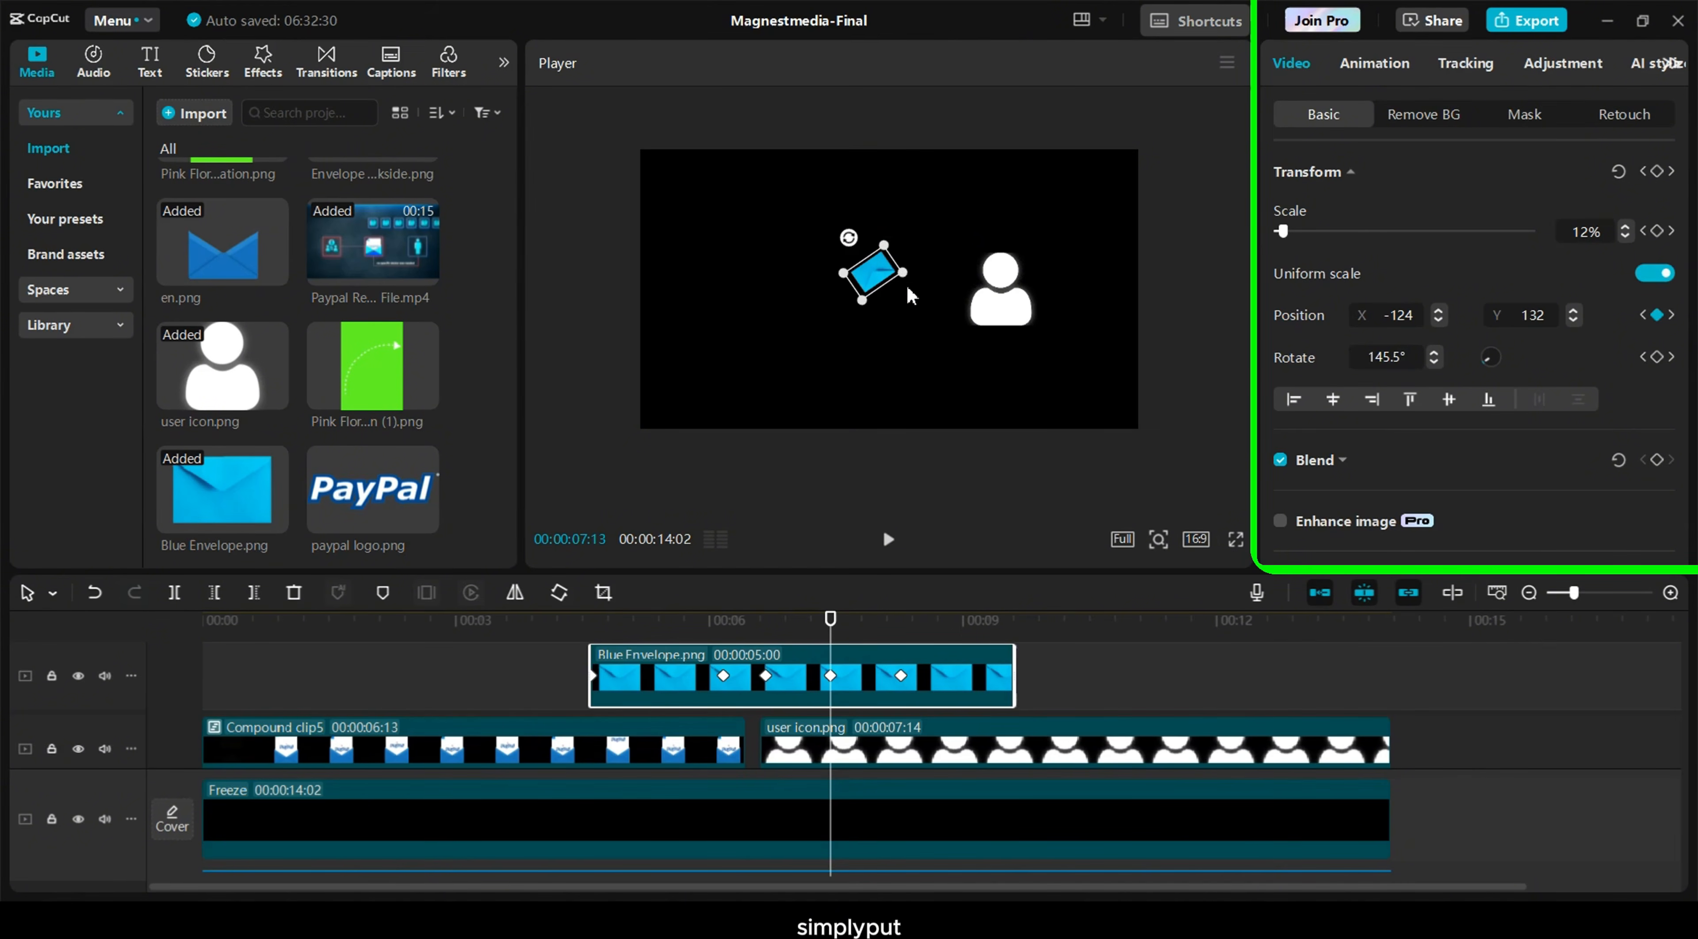
# Keyframe the blue envelope's rotation at 450° at 00:00:07:13 and 580° at 00:00:08:08
pyautogui.moveTo(1487, 367)
pyautogui.mouseDown()
pyautogui.moveTo(1494, 350)
pyautogui.moveTo(1492, 373)
pyautogui.mouseUp()
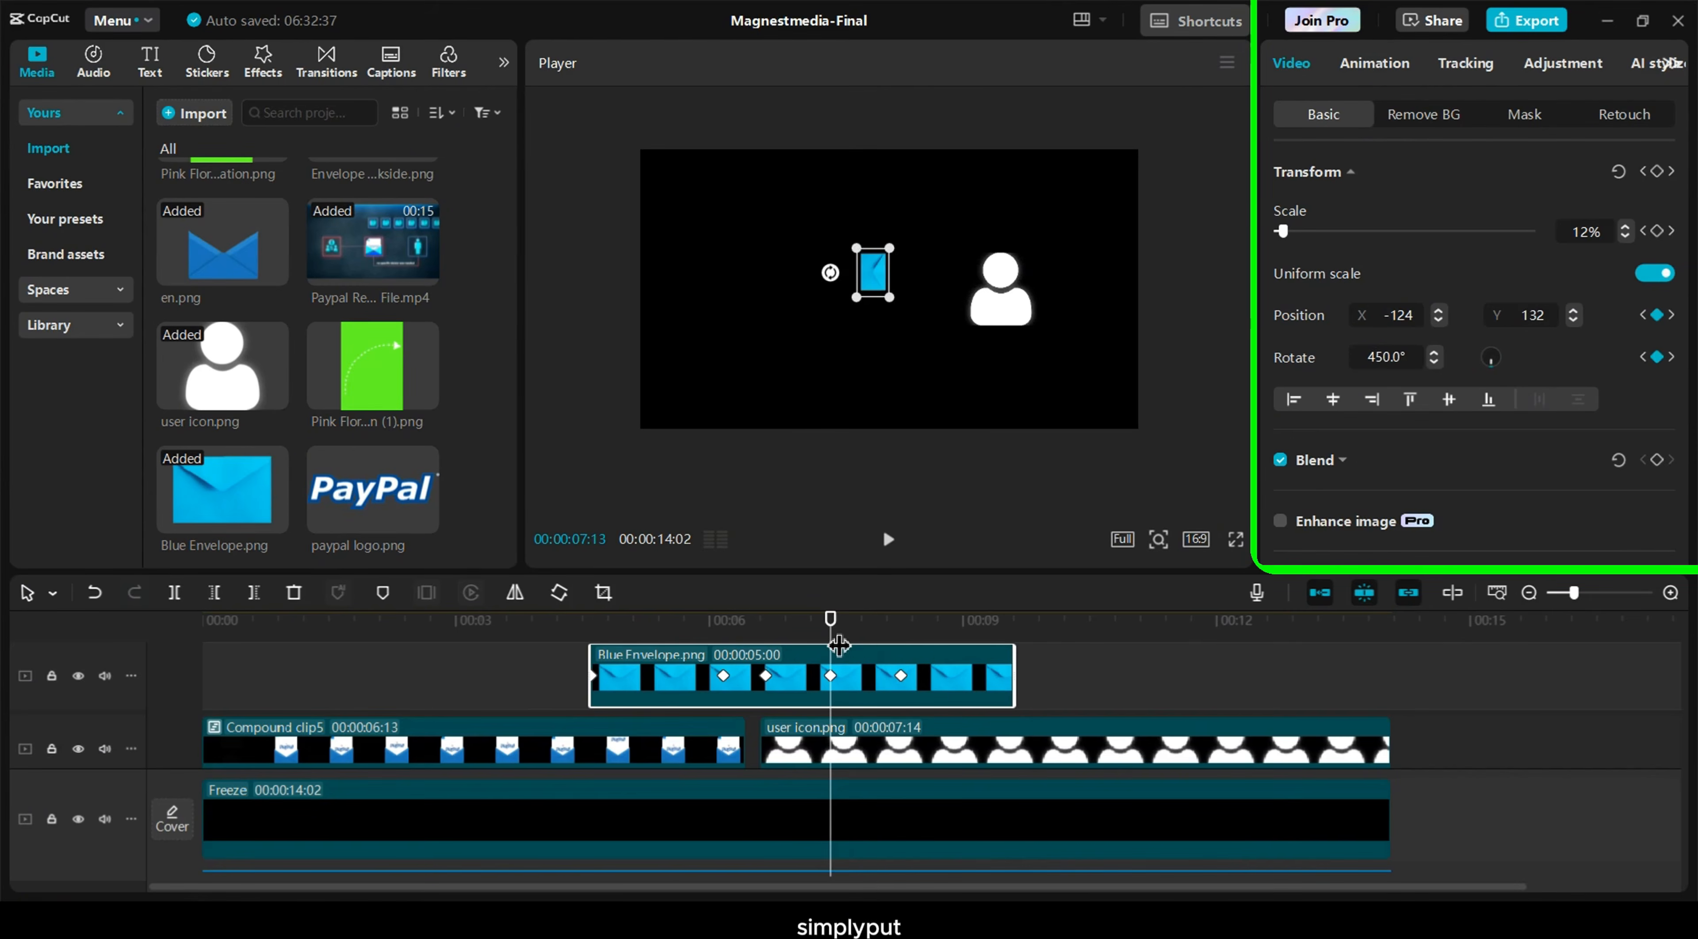
pyautogui.moveTo(839, 646); pyautogui.dragTo(900, 644)
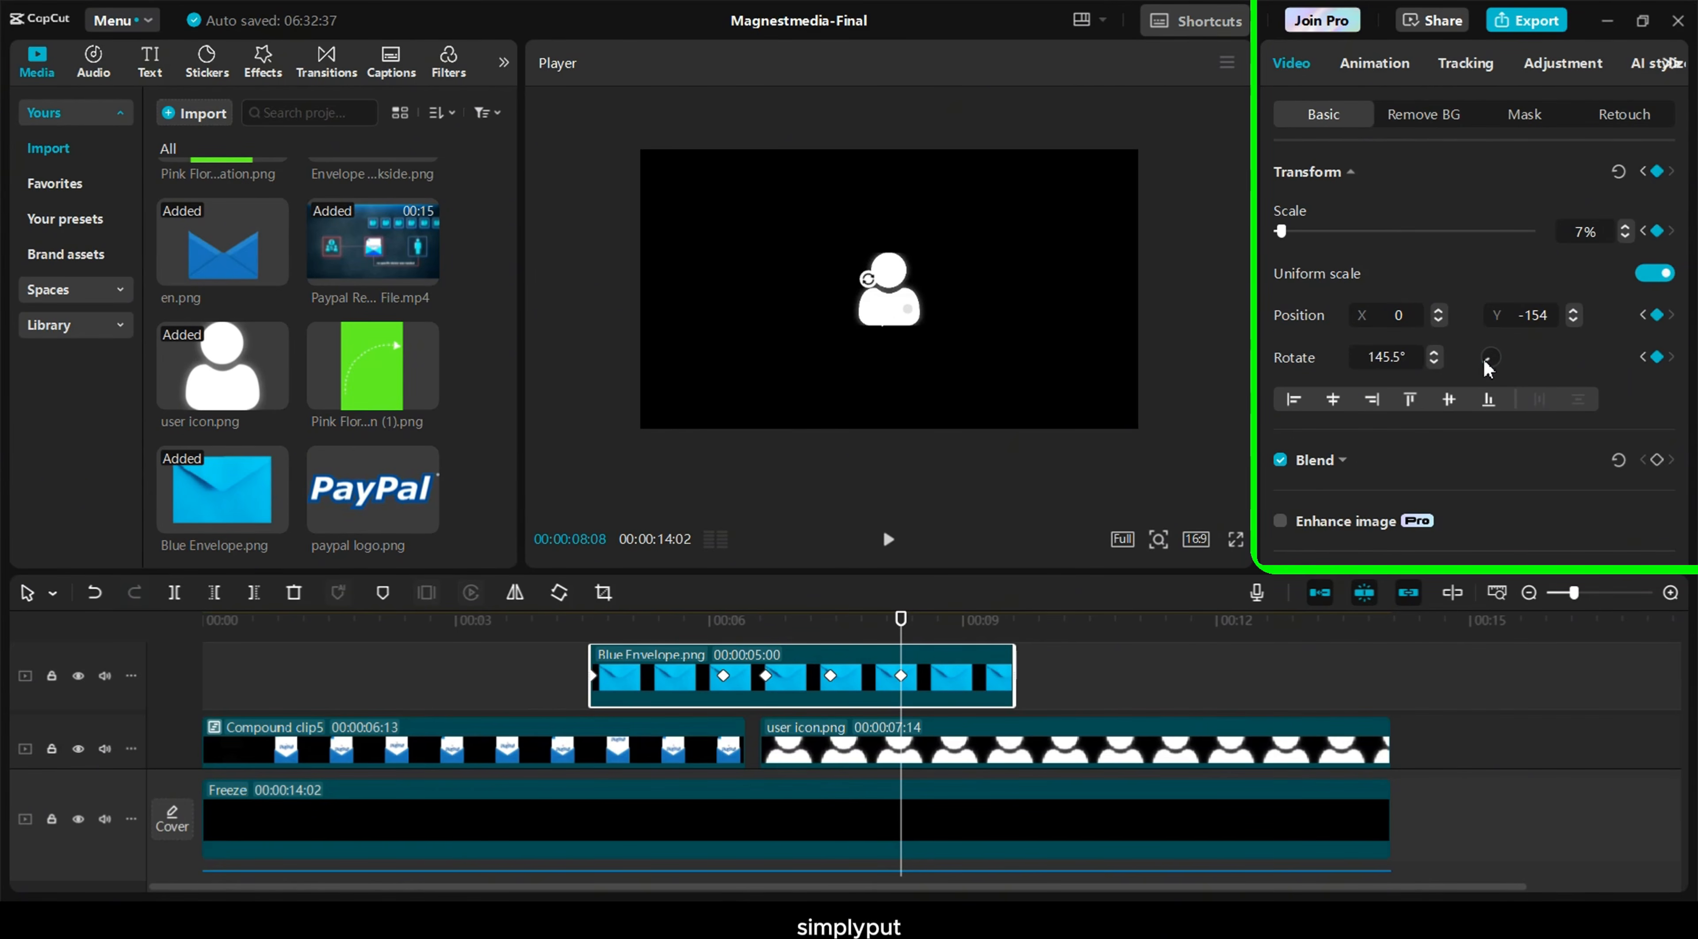
pyautogui.moveTo(1485, 361); pyautogui.dragTo(1486, 353)
# Play back the animation from about 00:00:04:07 to review the blue envelope spinning into the user icon
pyautogui.moveTo(904, 637); pyautogui.dragTo(565, 643)
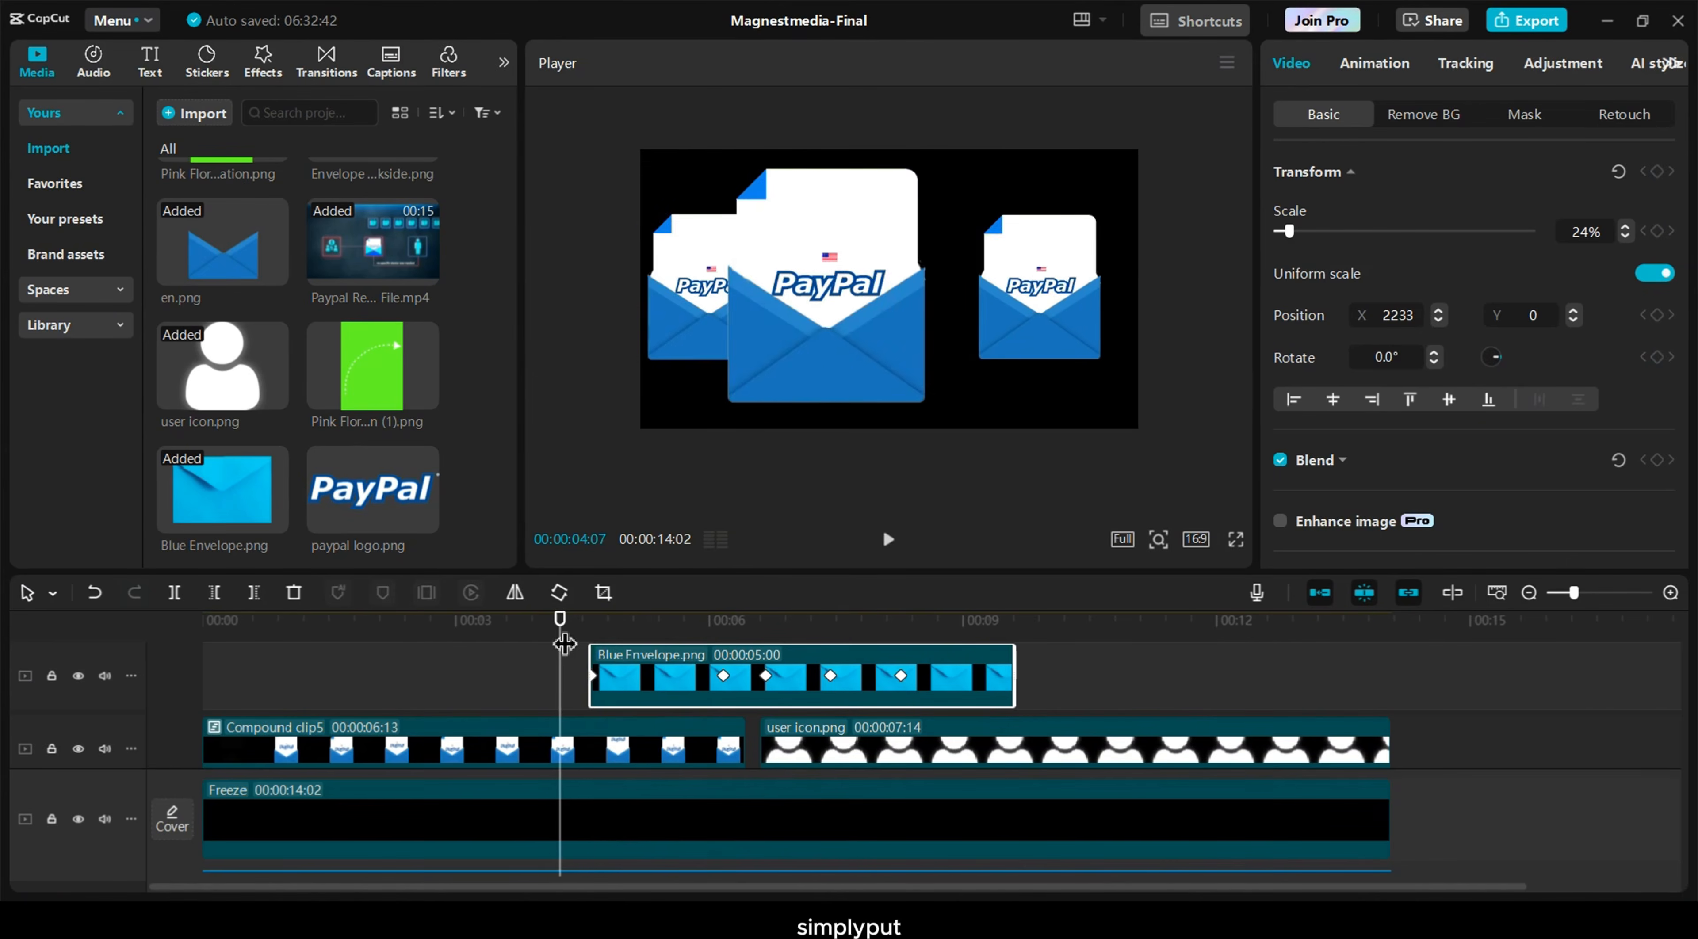
pyautogui.press('space')
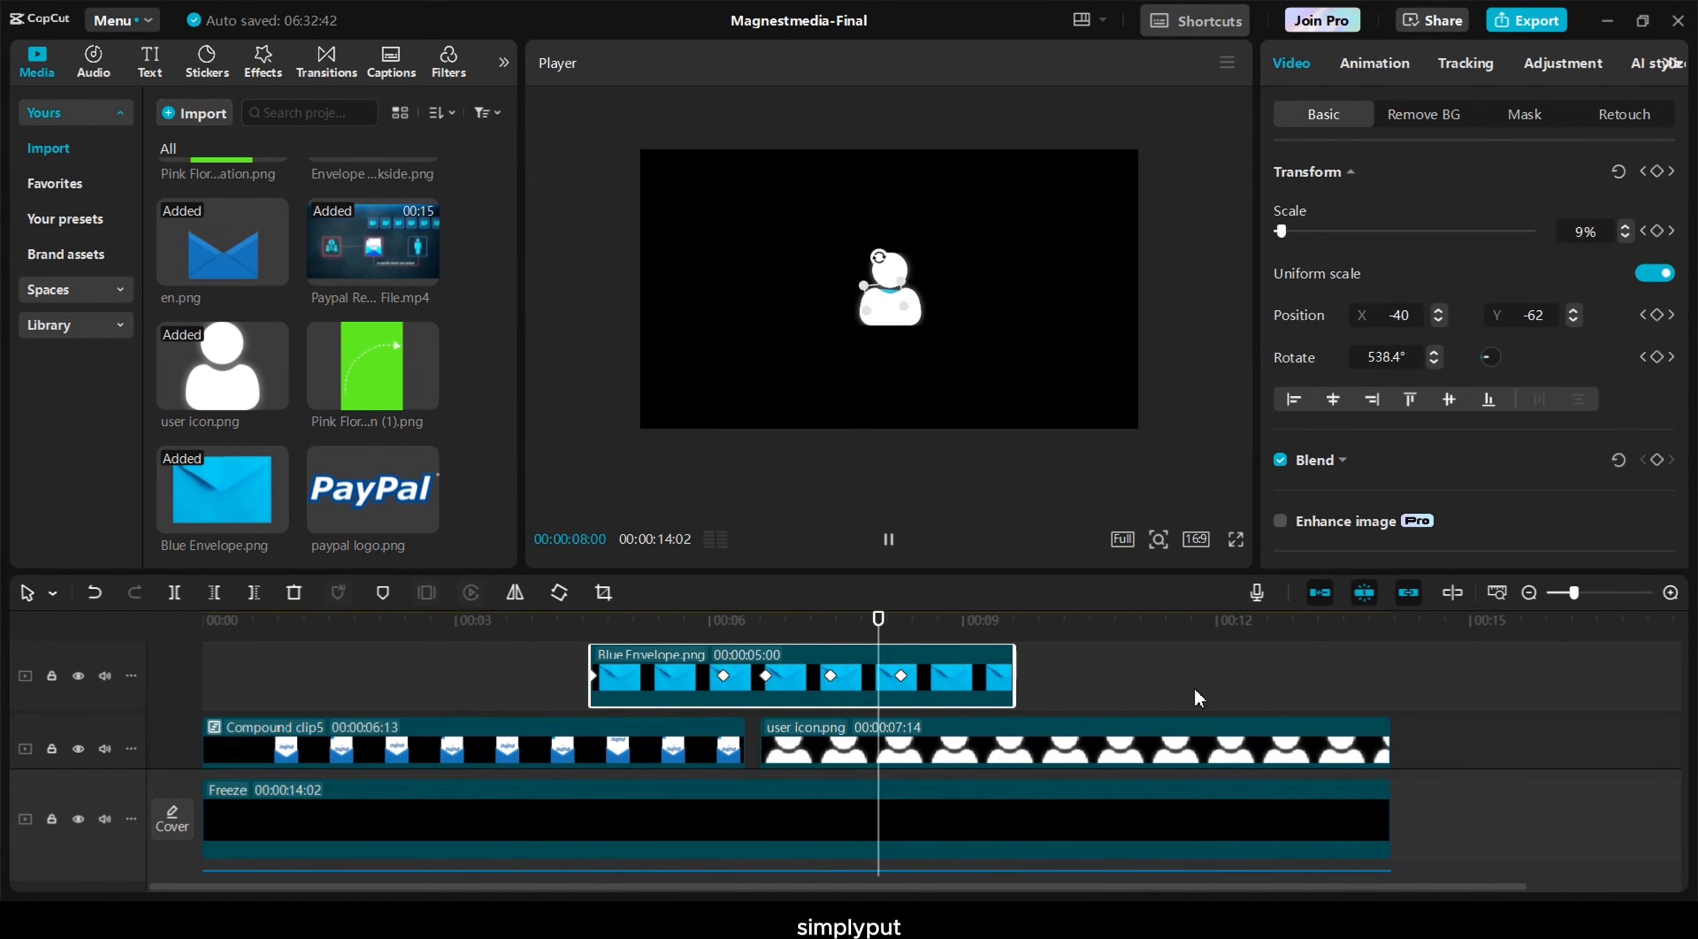
pyautogui.press('space')
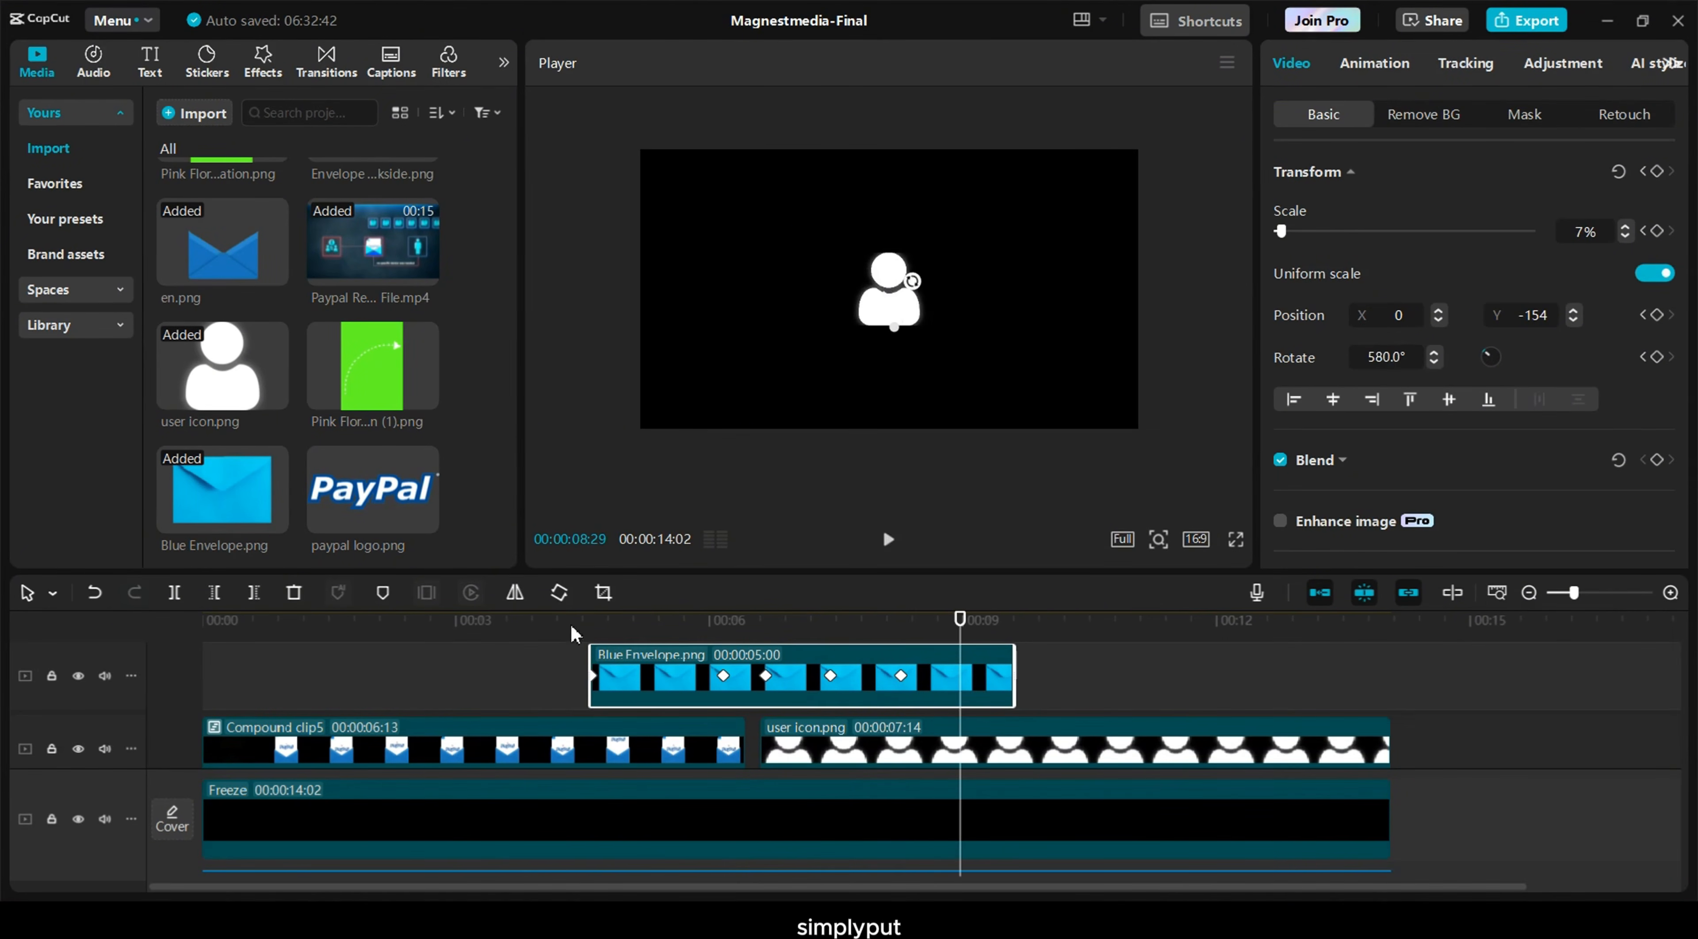
pyautogui.click(414, 662)
pyautogui.click(547, 625)
pyautogui.press('space')
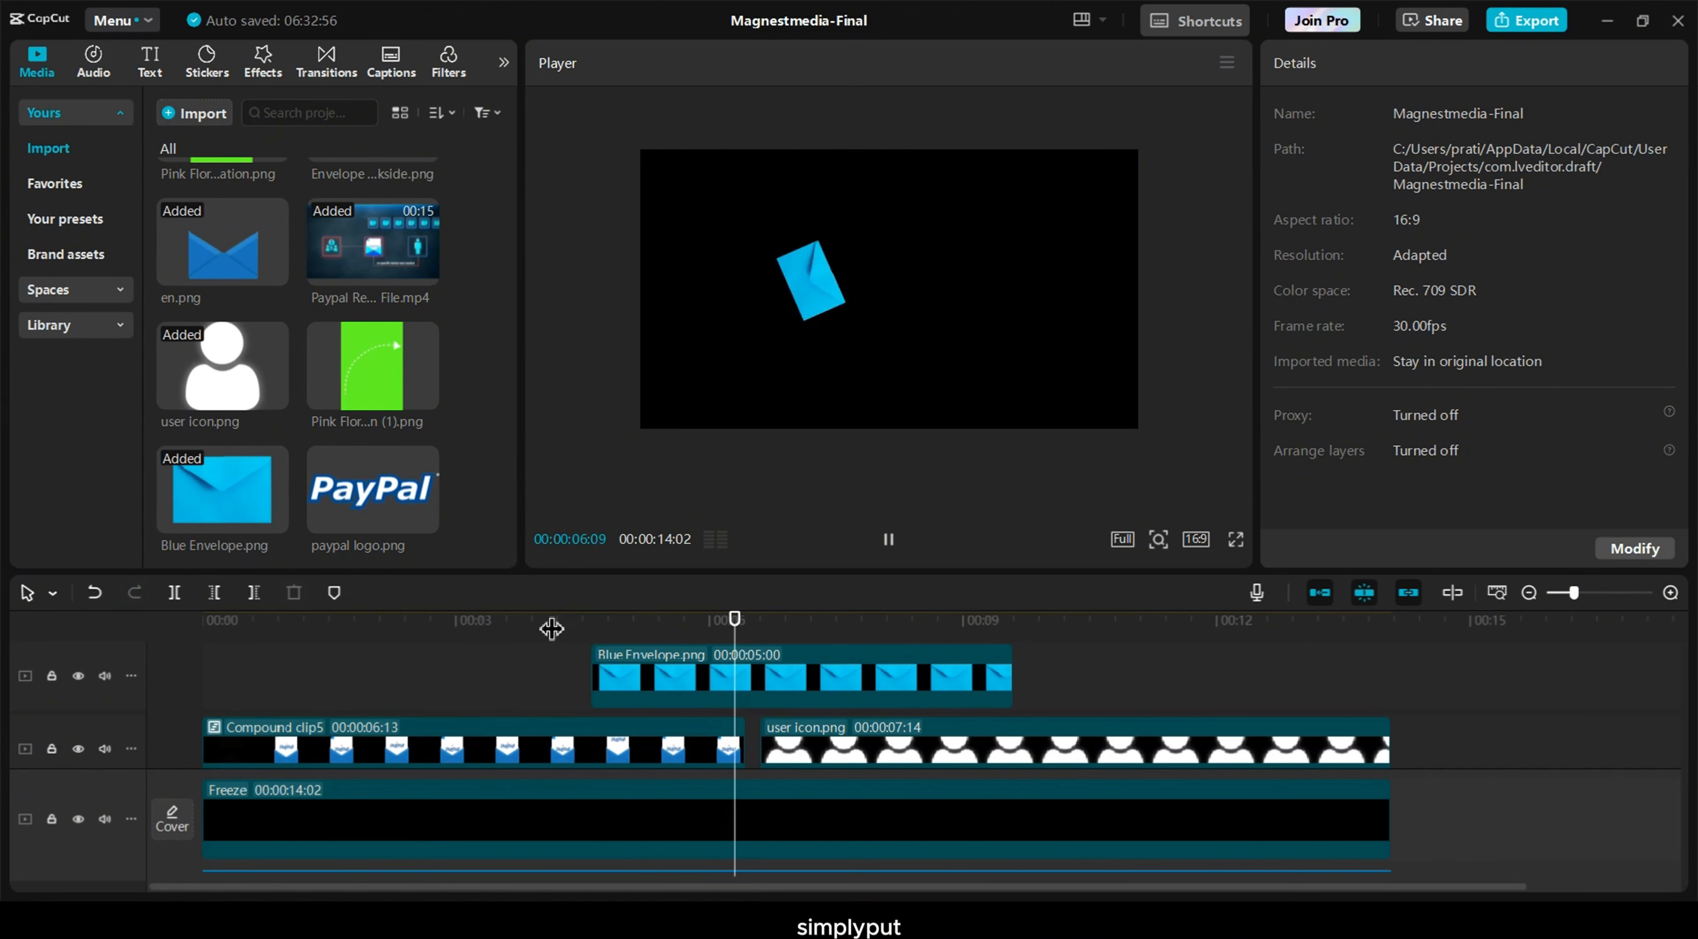
pyautogui.press('space')
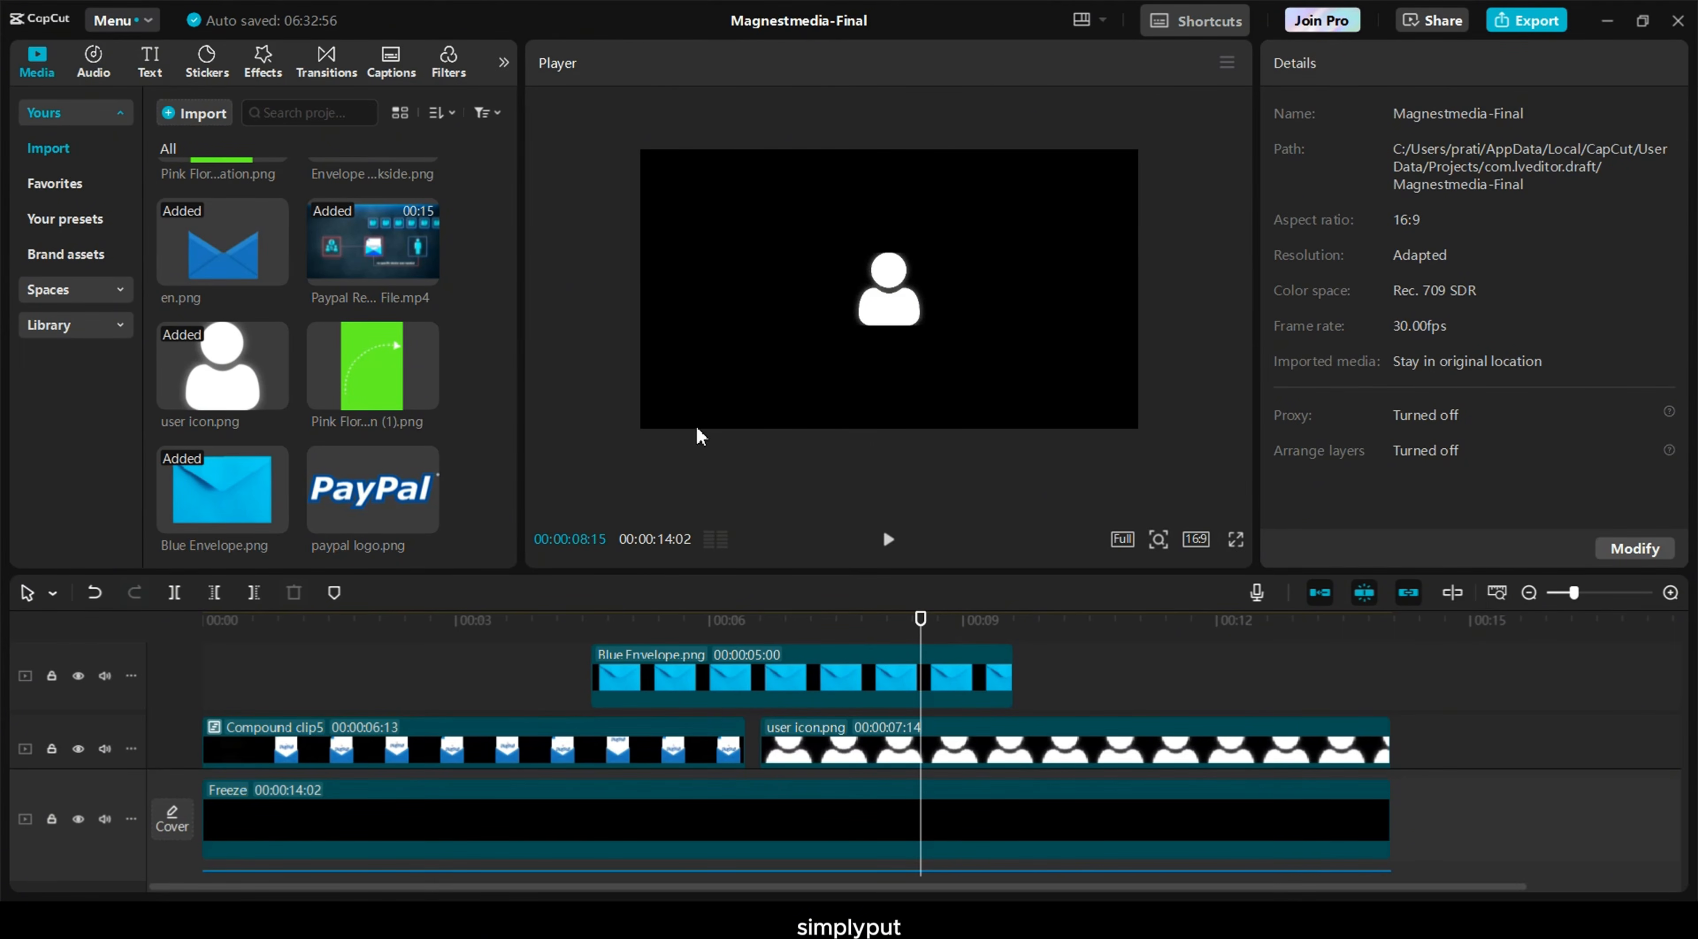
# Add a default text clip above the blue envelope, running from 00:00:05:03 to the end of the envelope clip
pyautogui.click(150, 66)
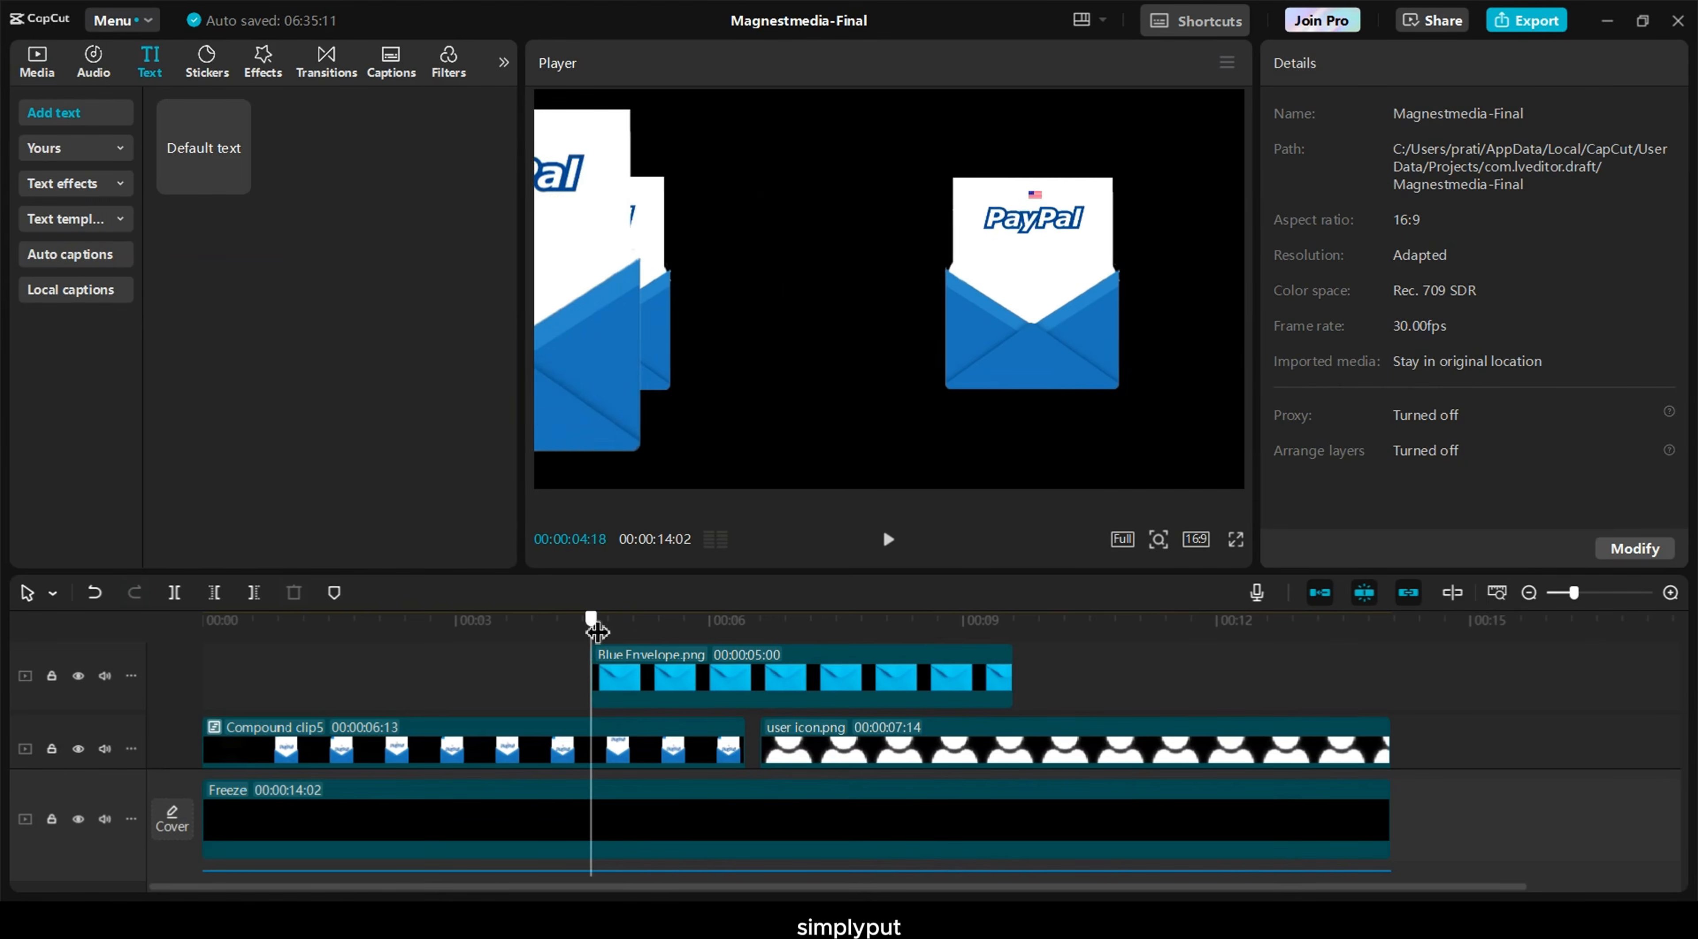
pyautogui.moveTo(597, 632); pyautogui.dragTo(677, 627)
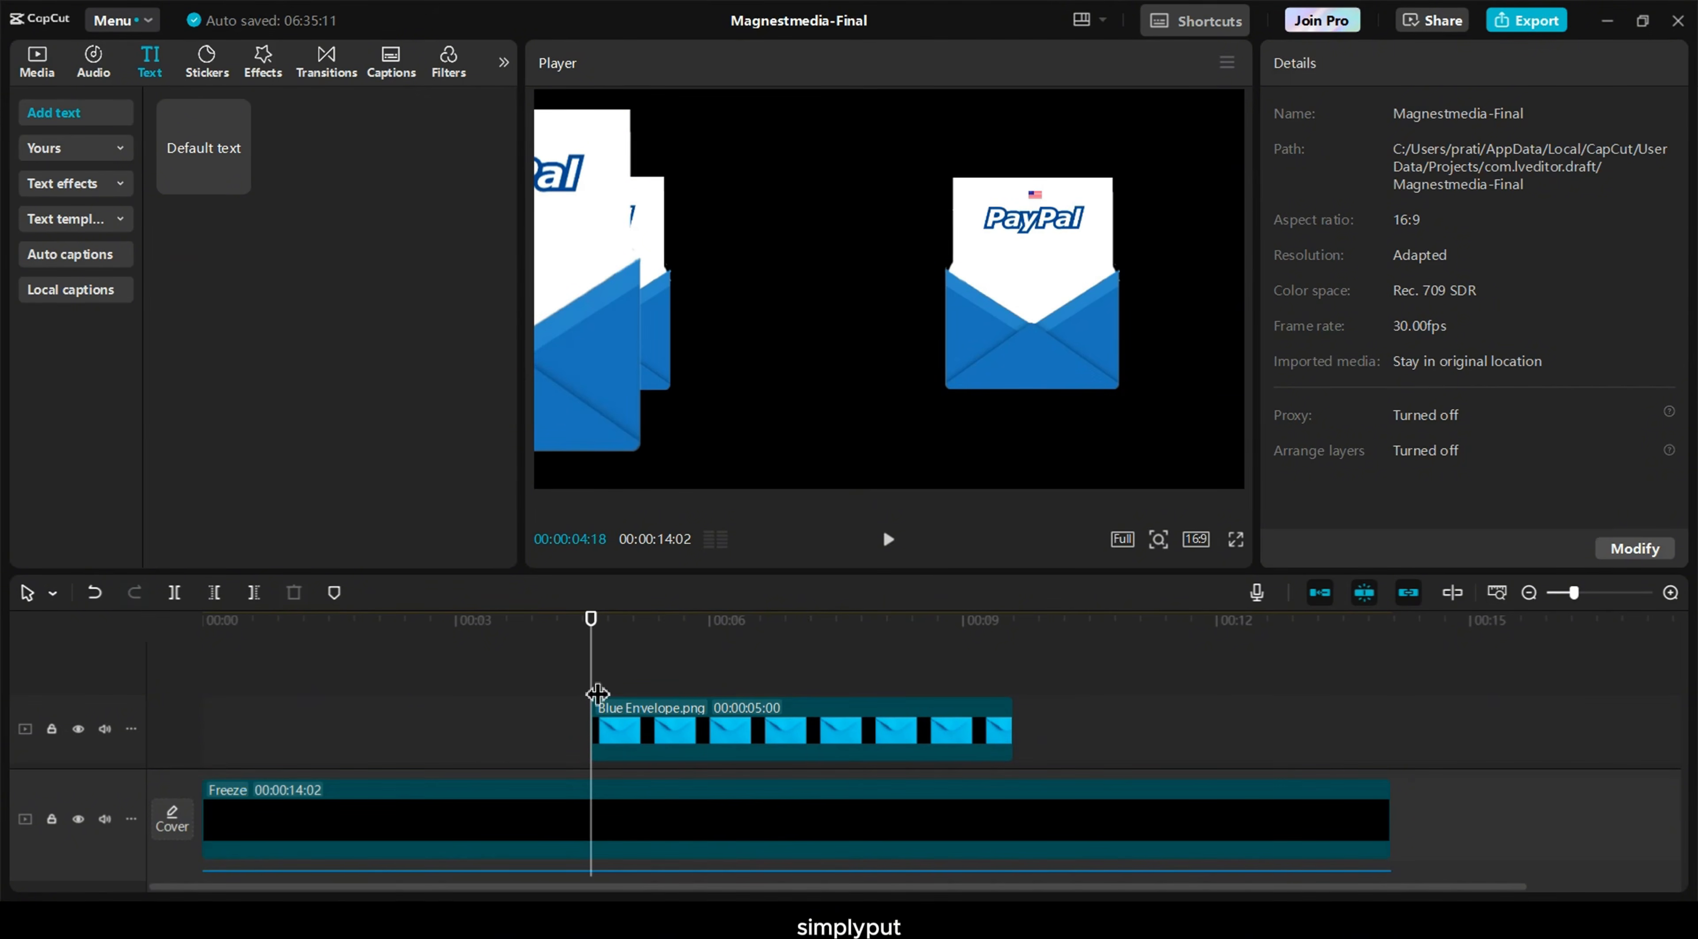
pyautogui.moveTo(597, 688); pyautogui.dragTo(638, 635)
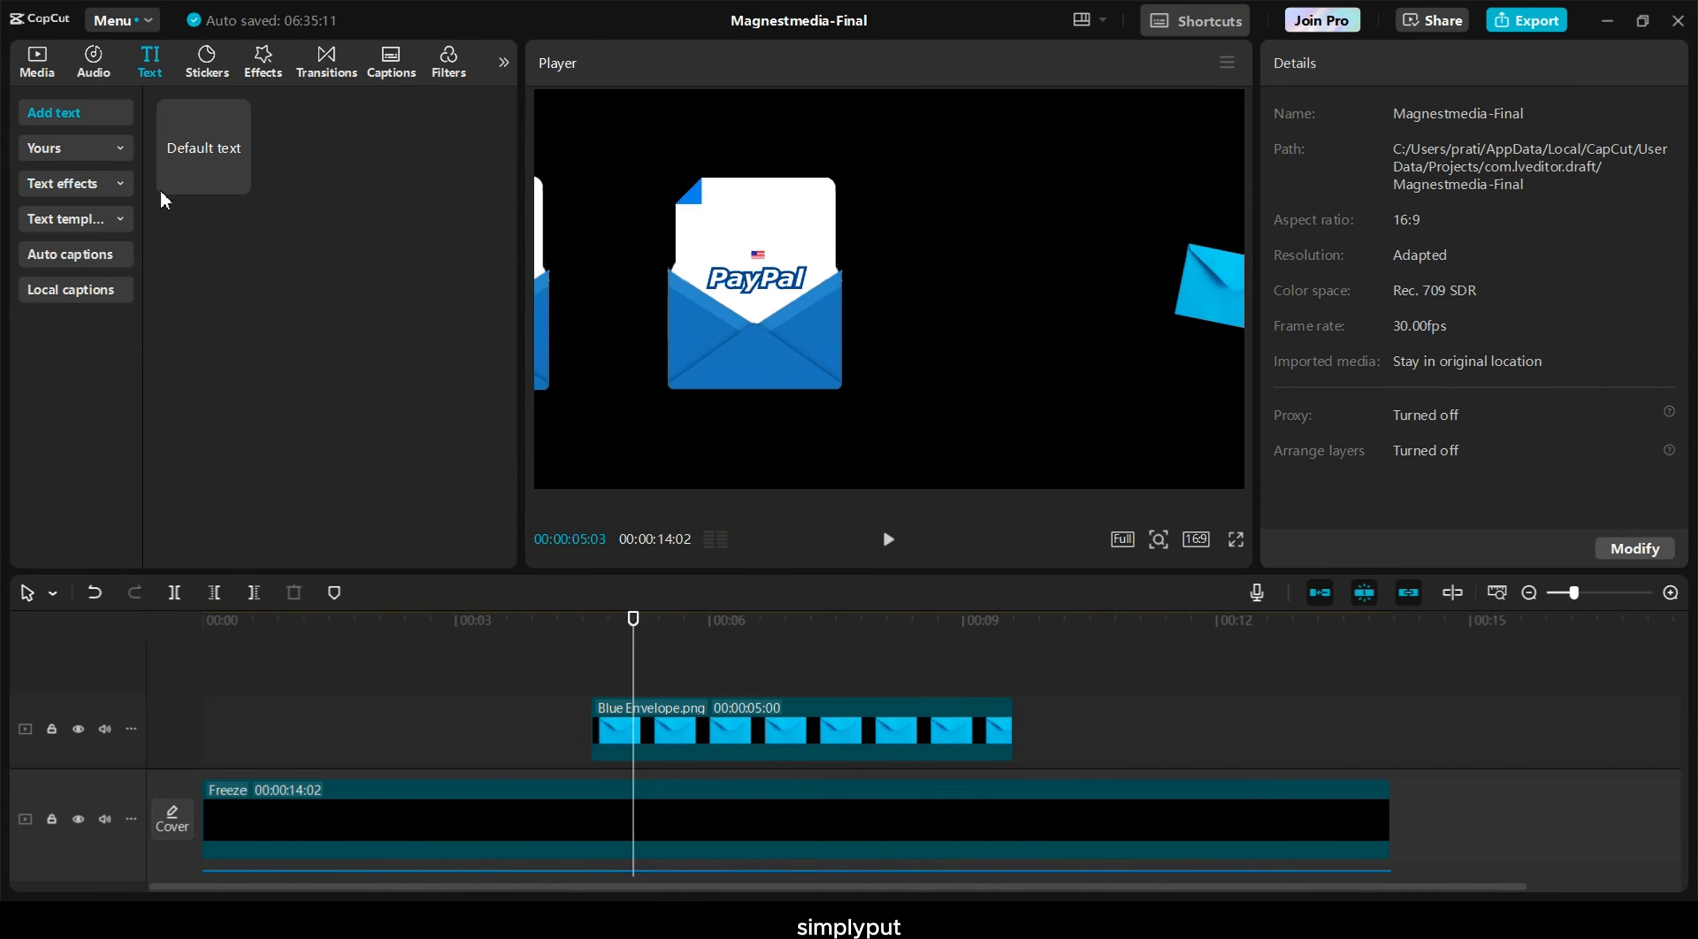
pyautogui.moveTo(204, 149); pyautogui.dragTo(1016, 702)
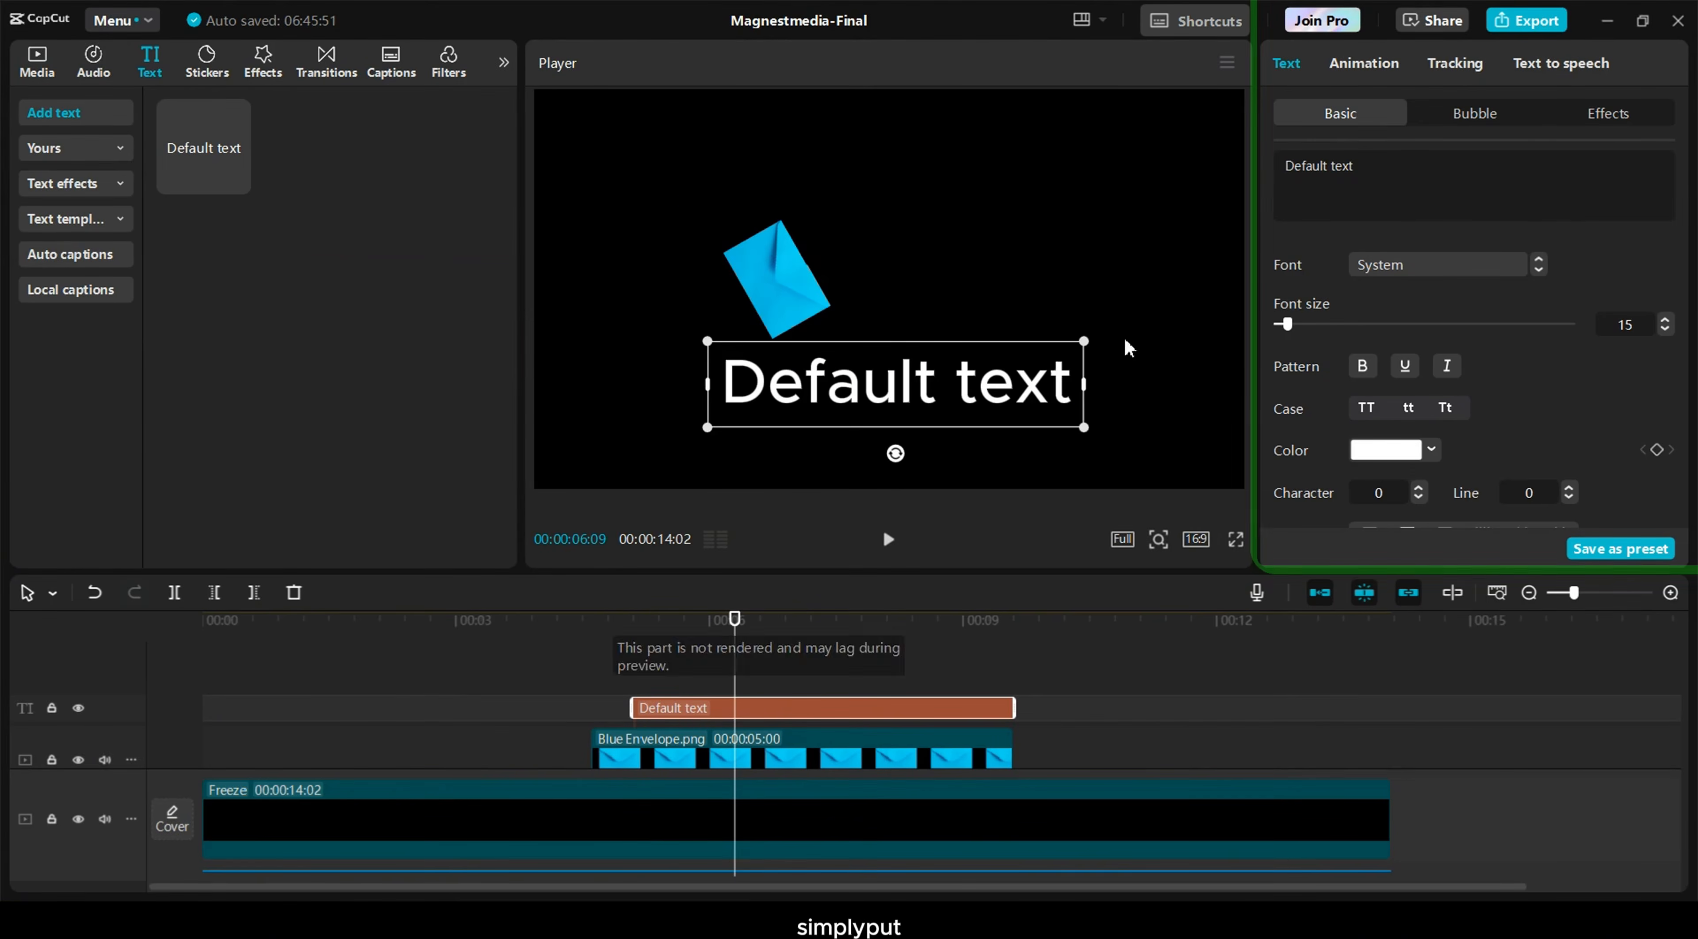
# Replace the default text with "sending money" and "via email" on two lines, and set the font to Poppins Black
pyautogui.moveTo(1466, 198); pyautogui.dragTo(1243, 175)
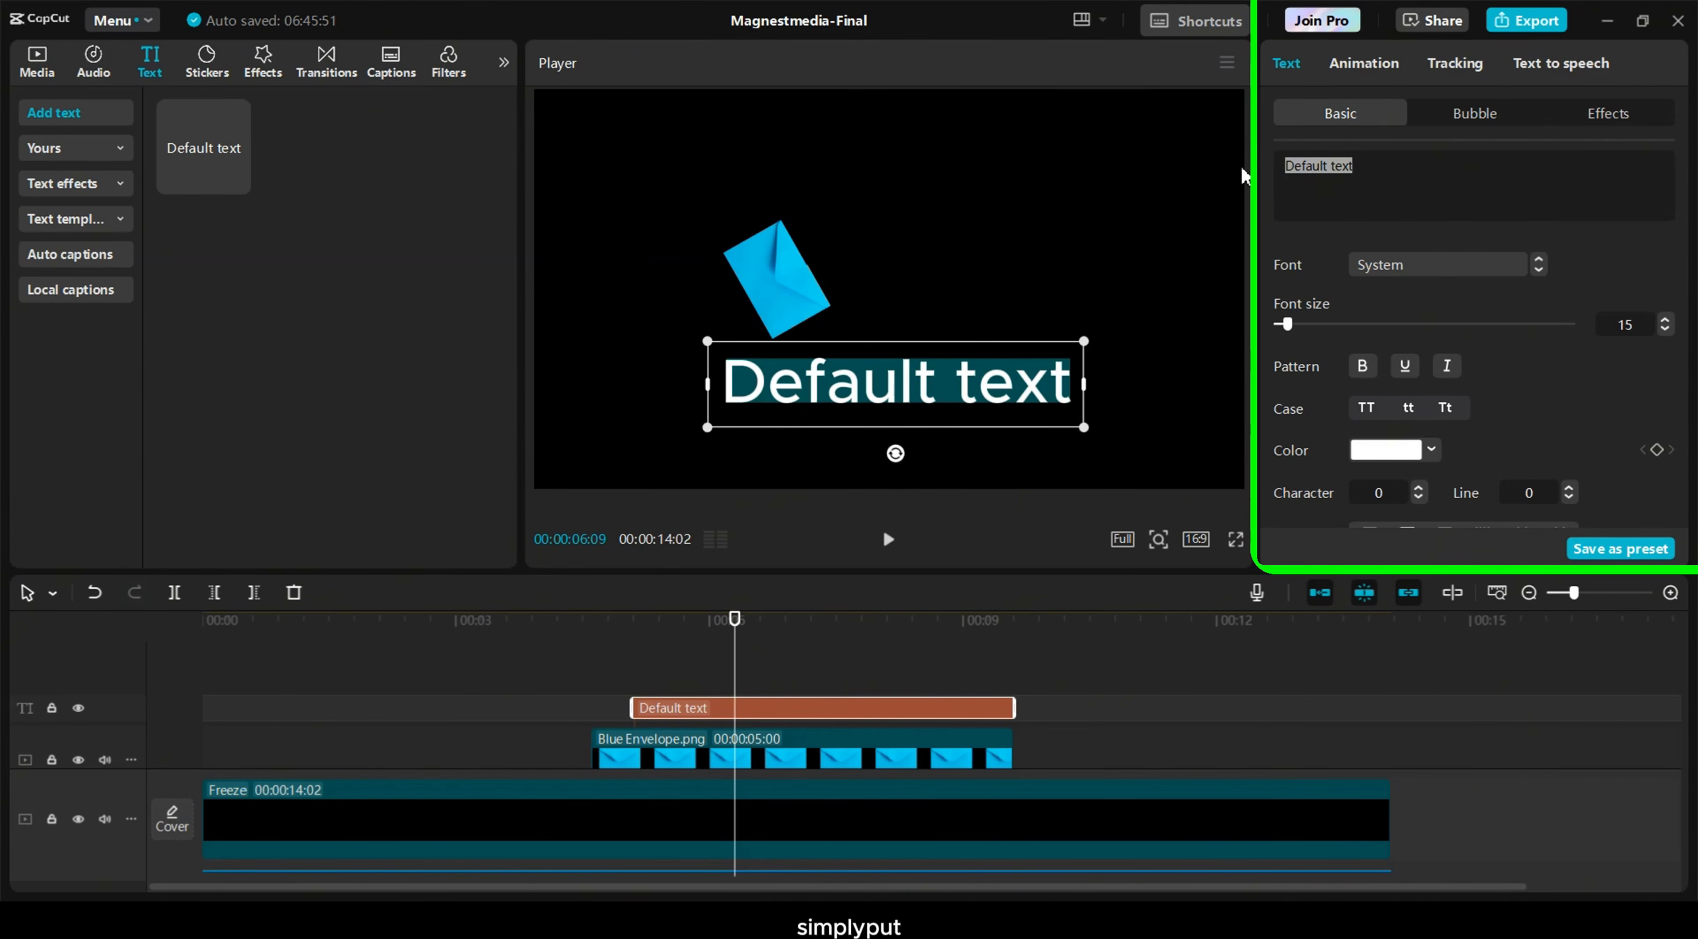
pyautogui.write('s')
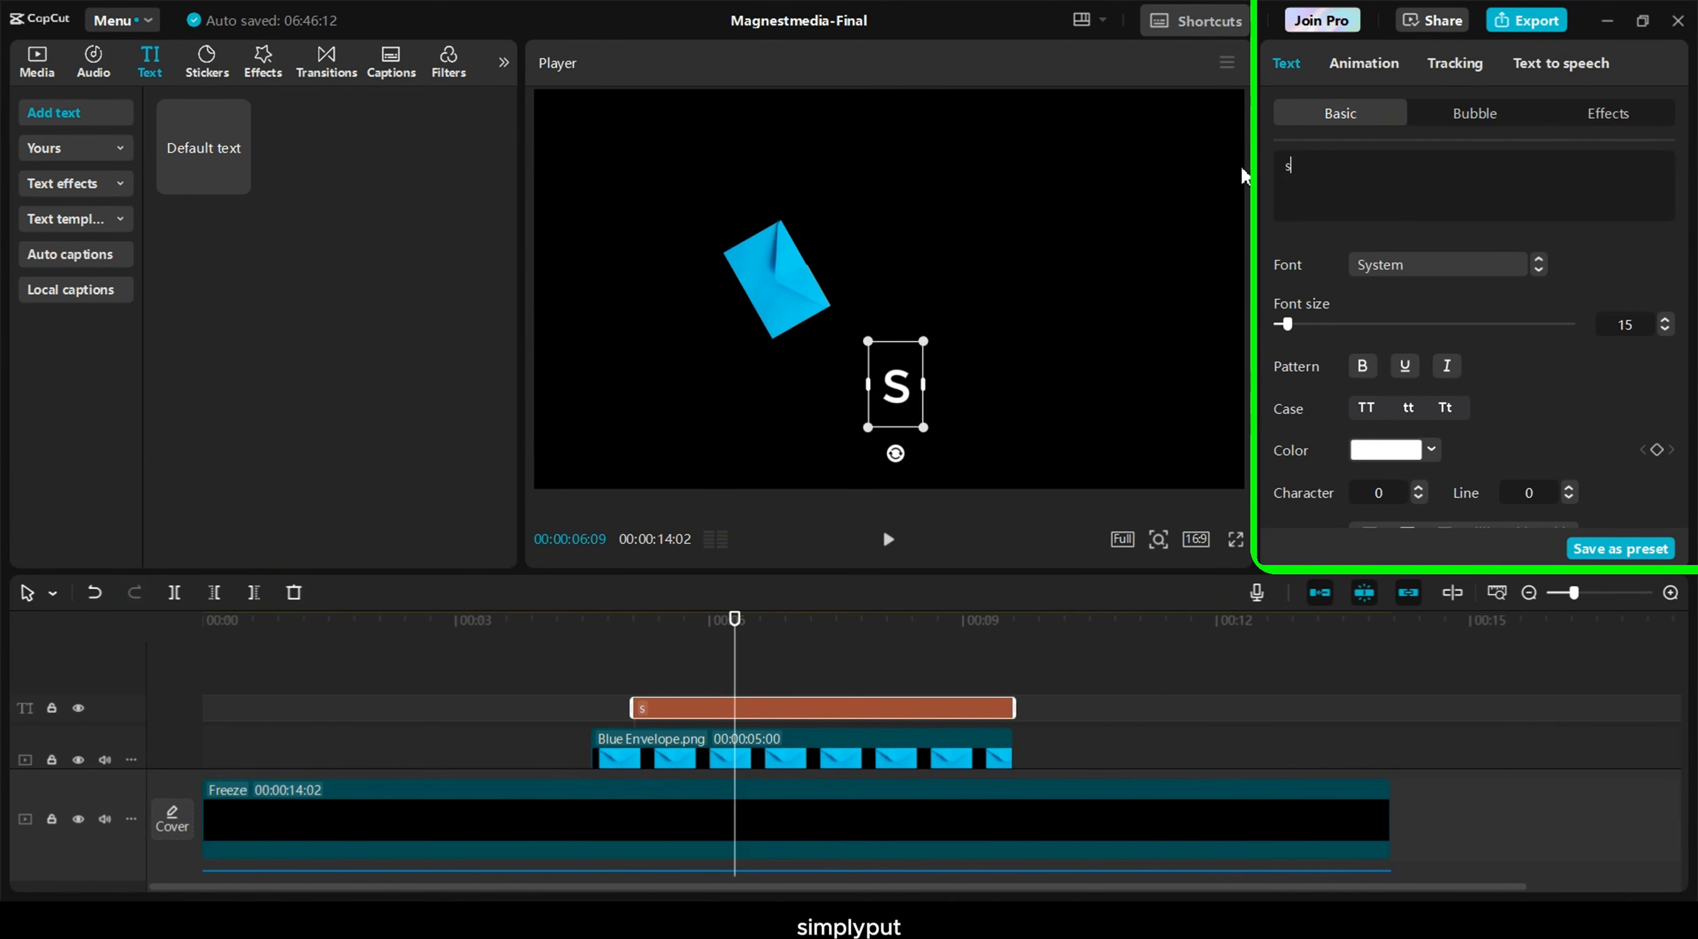
pyautogui.write('ending money')
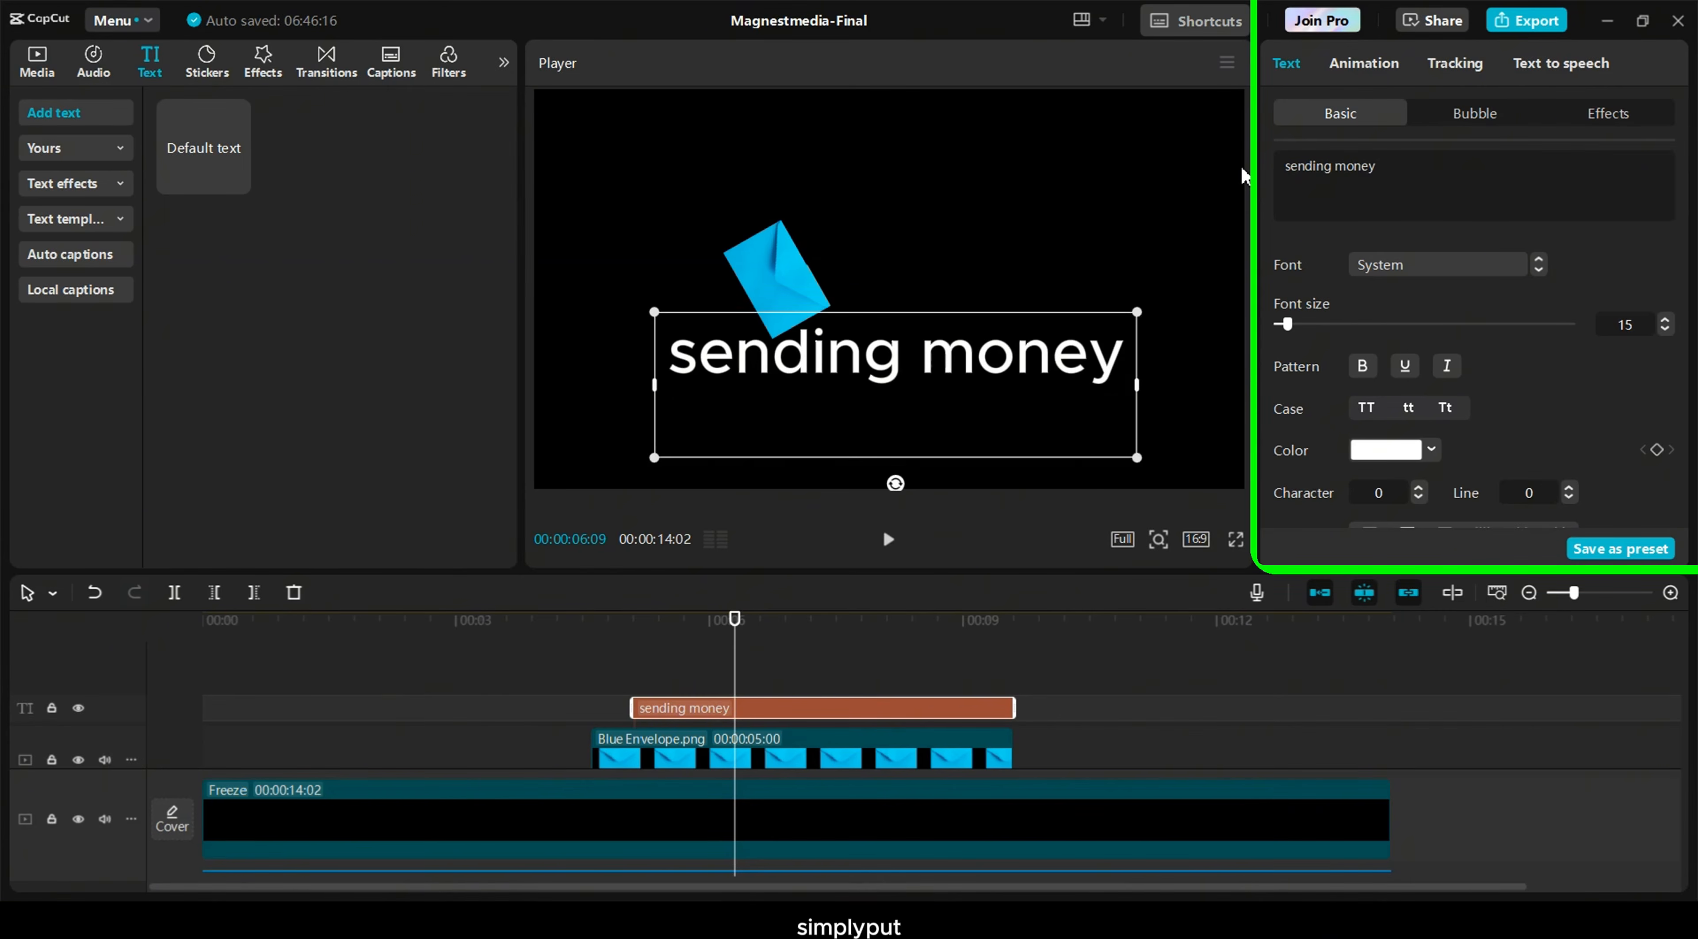
pyautogui.press('Return')
pyautogui.write('via email')
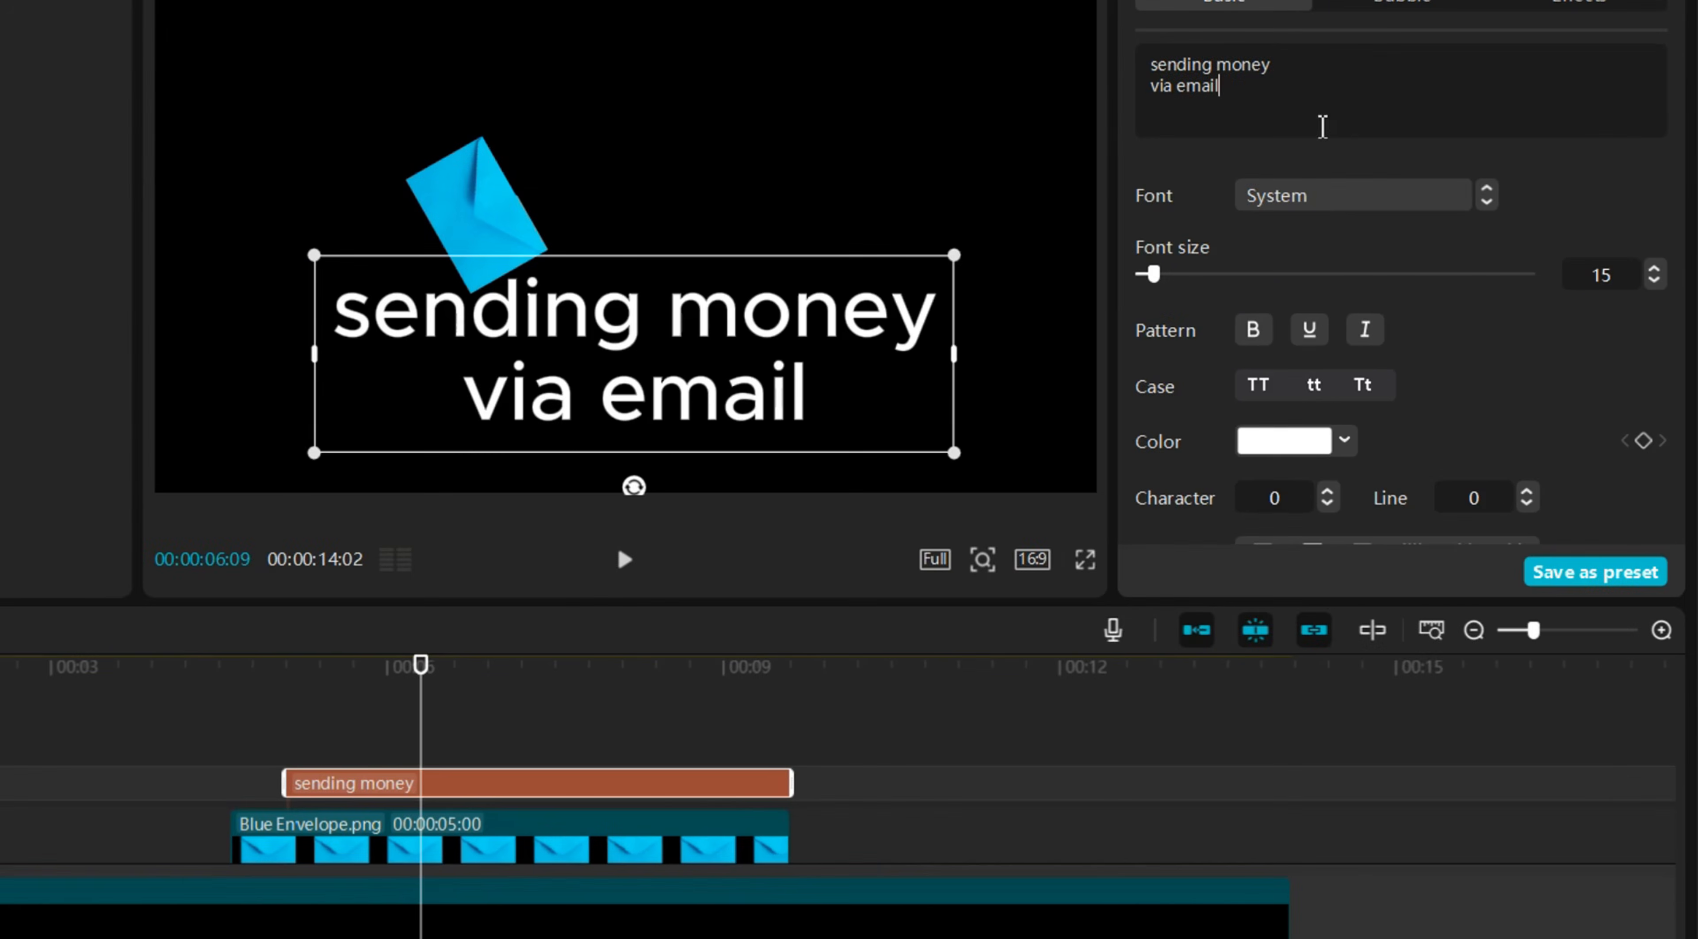
pyautogui.click(1333, 196)
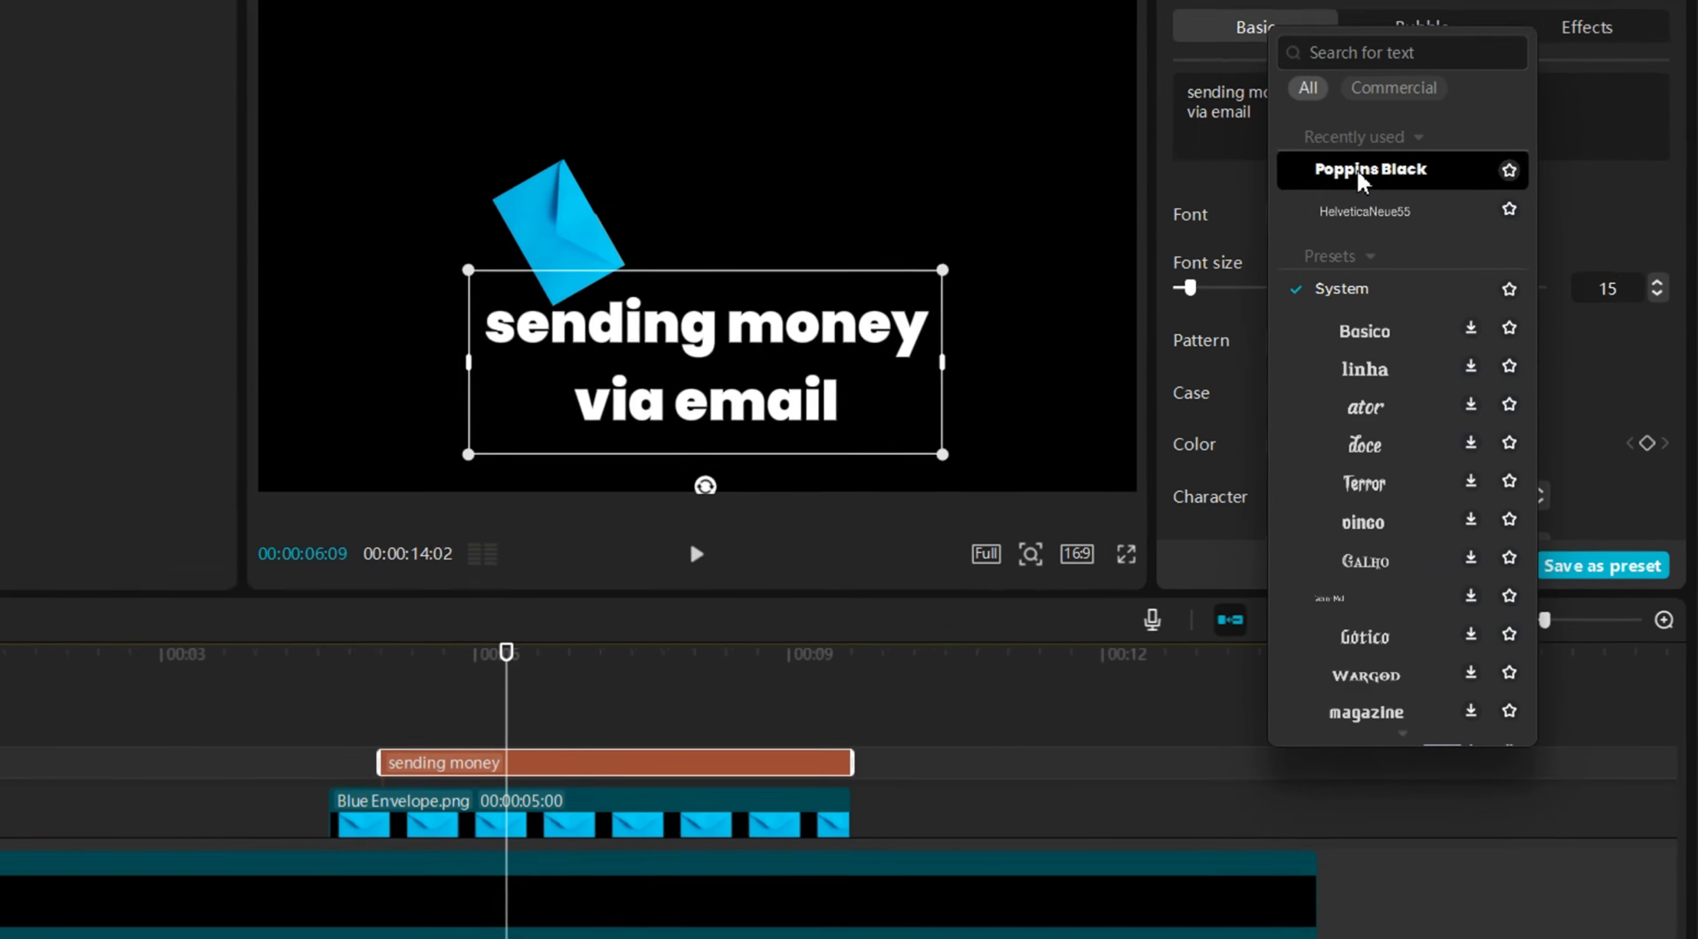
pyautogui.click(1335, 159)
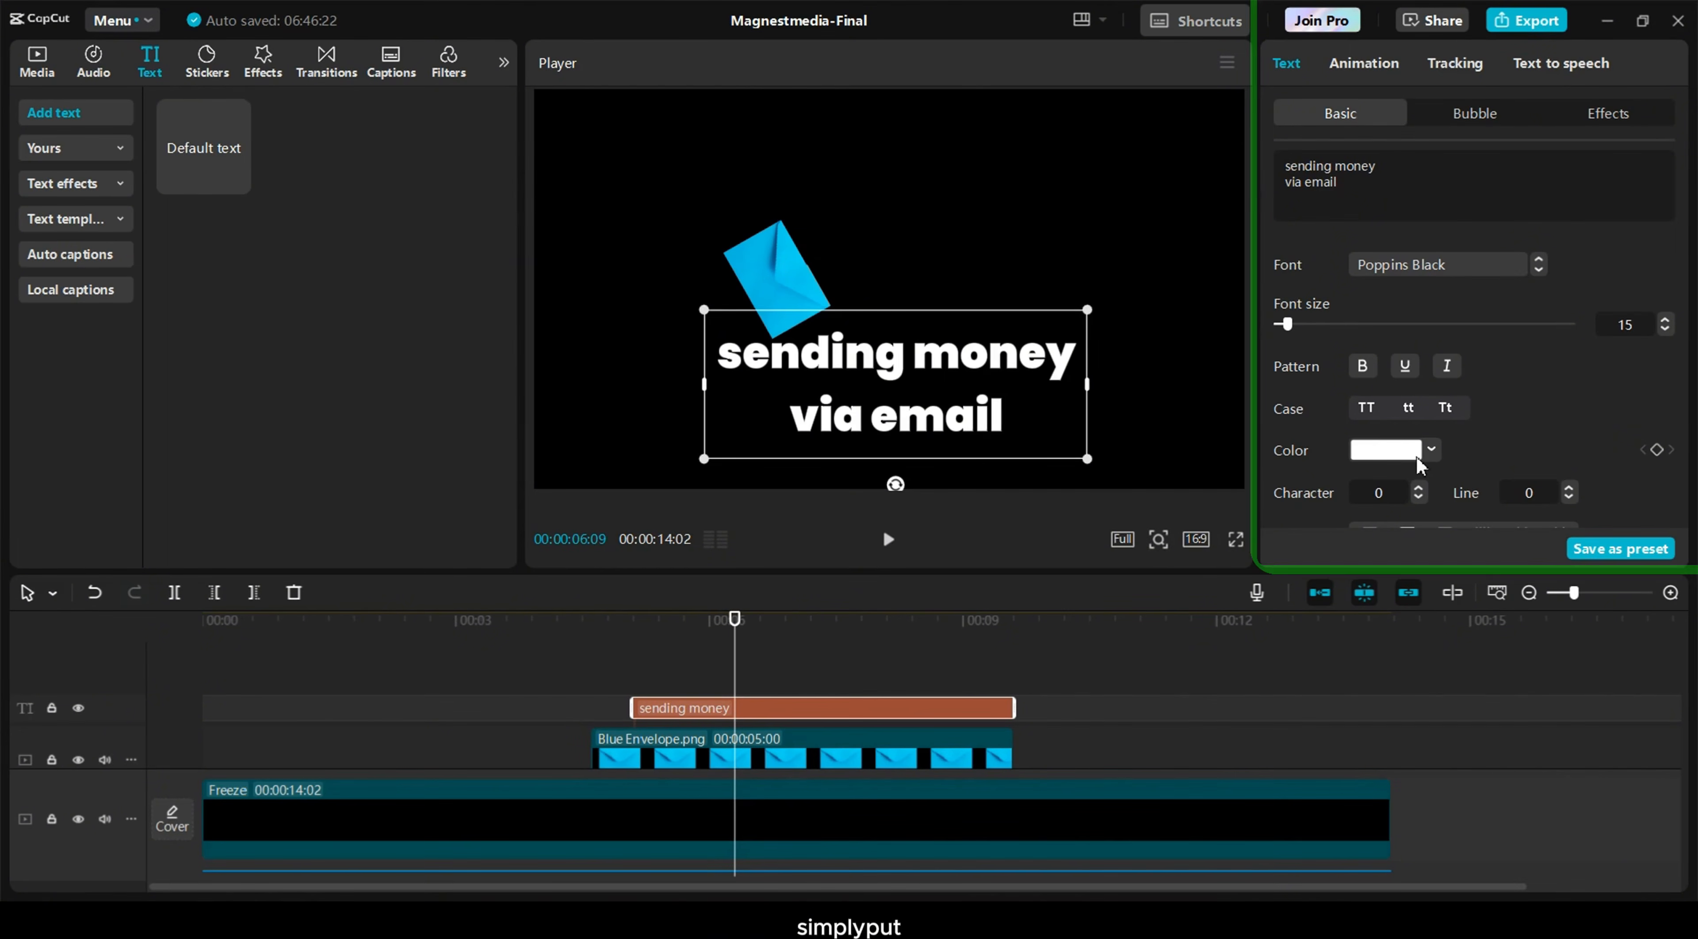
# Shrink the text block to a little over half its size and set its line spacing to -3
pyautogui.moveTo(1109, 464); pyautogui.dragTo(1016, 432)
pyautogui.click(1569, 498)
pyautogui.click(1569, 498)
pyautogui.click(1569, 498)
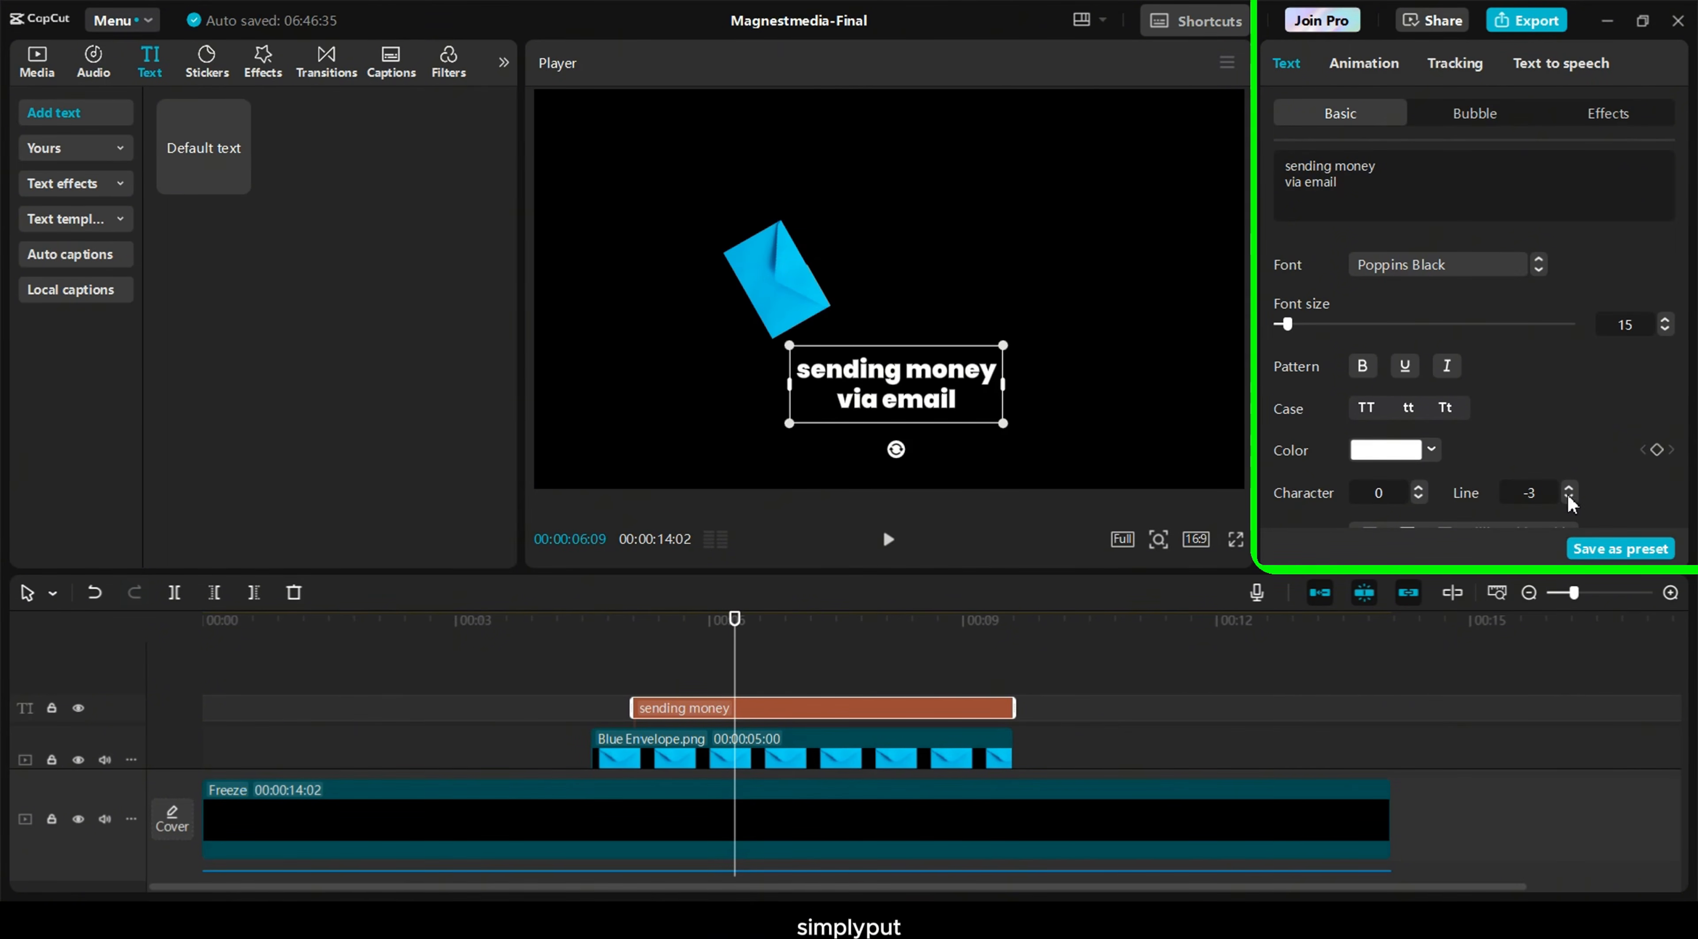
# Move the text slightly toward the blue envelope and set its font size to 12
pyautogui.moveTo(943, 369); pyautogui.dragTo(920, 367)
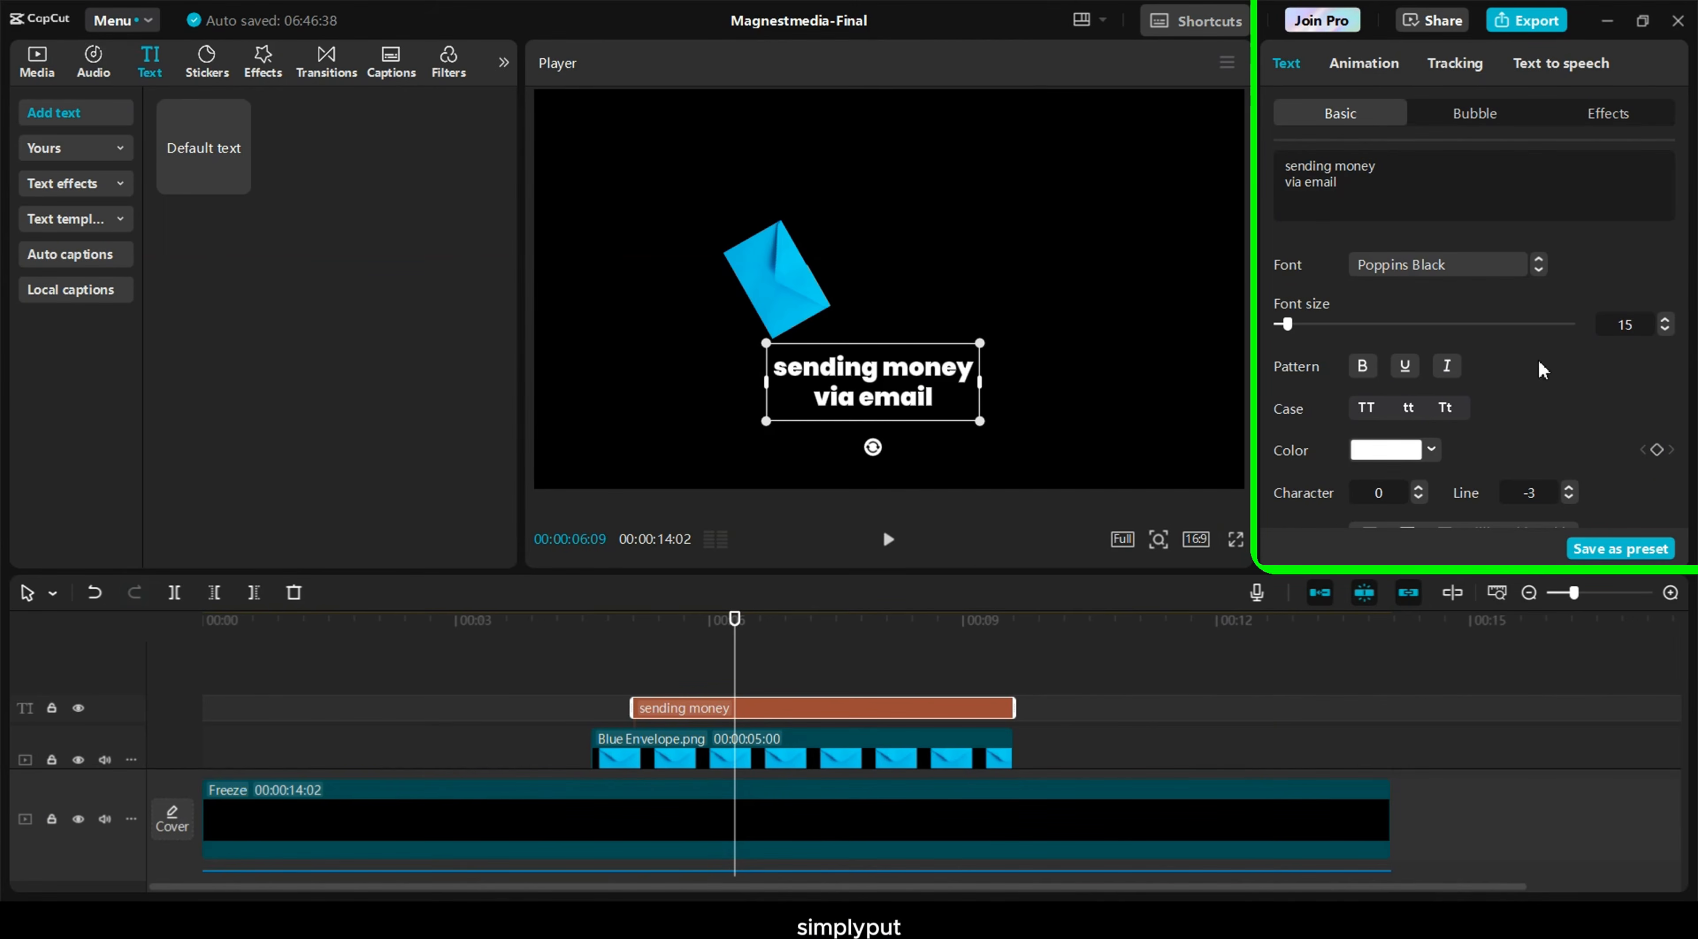
pyautogui.click(1664, 330)
pyautogui.click(1664, 329)
pyautogui.click(1664, 330)
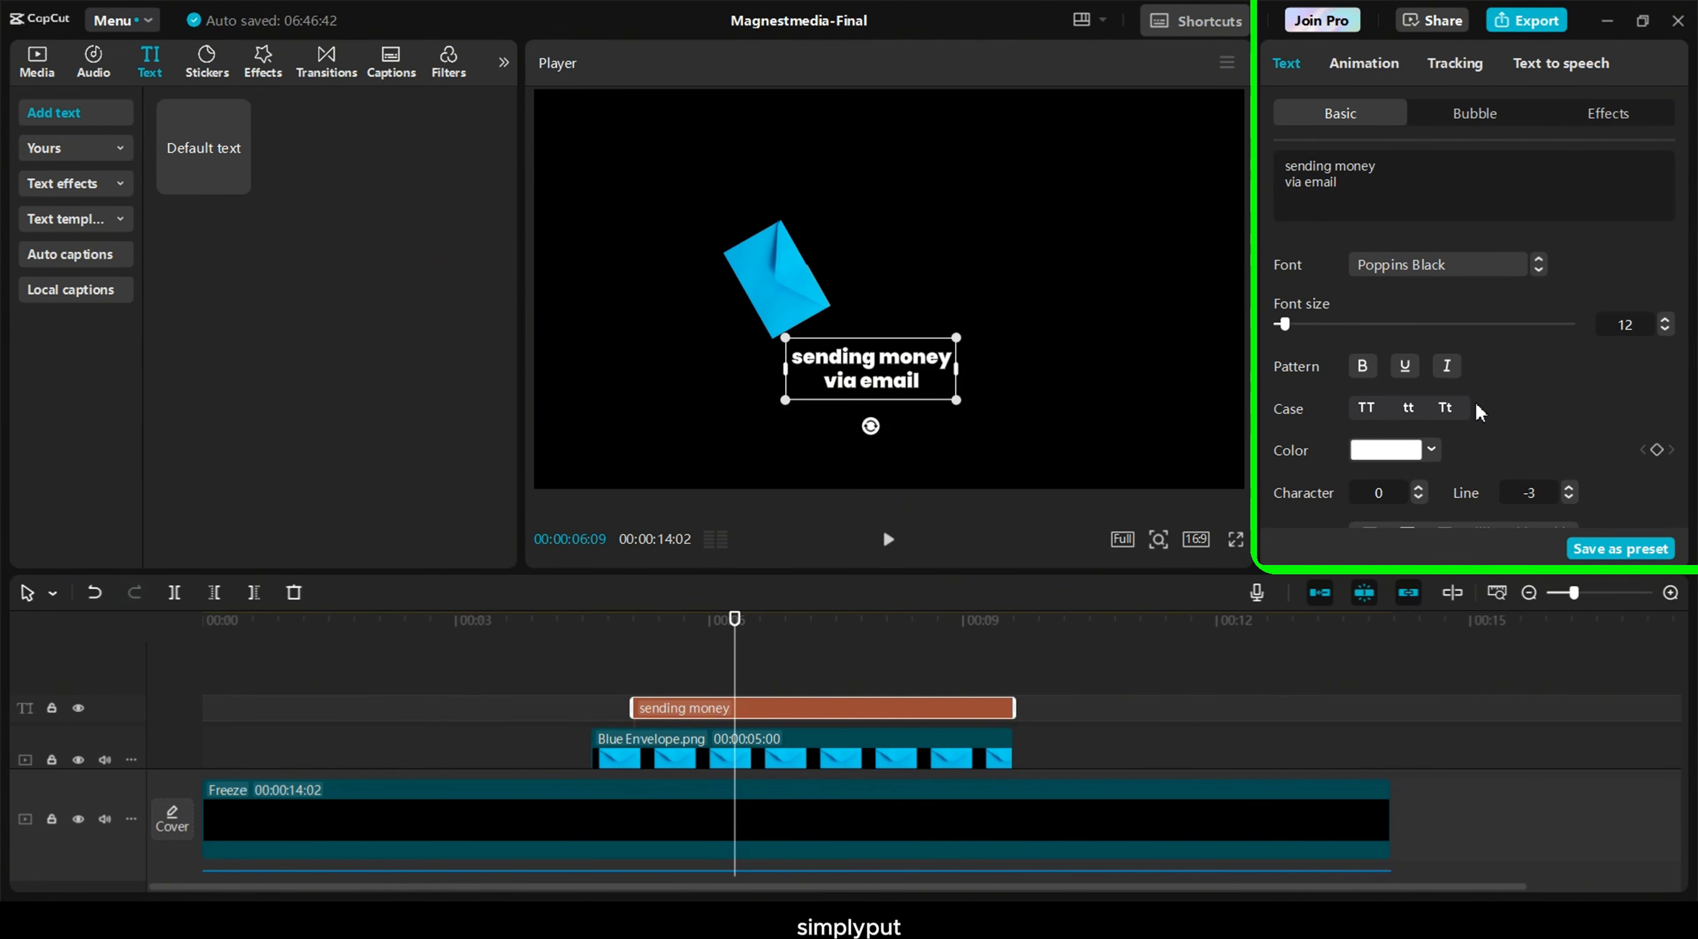
# Enable a glow on the text using the free, non-Pro style with an intensity of 29
pyautogui.scroll(-5, 1484, 409)
pyautogui.scroll(-5, 1484, 412)
pyautogui.click(1280, 396)
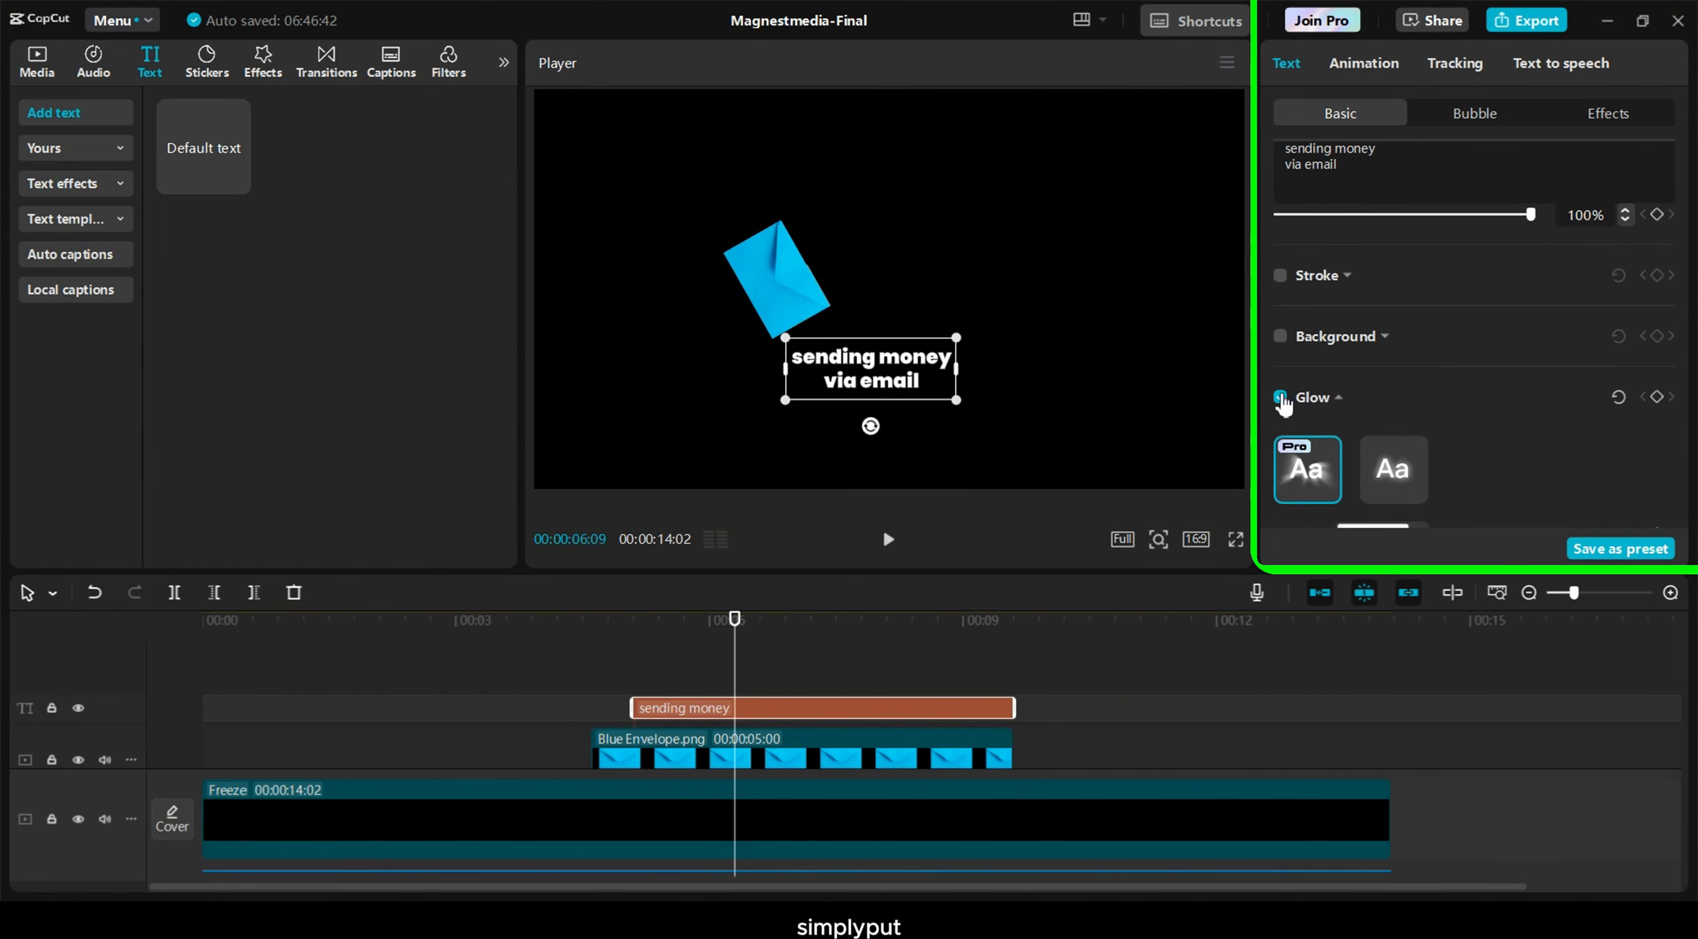
pyautogui.click(1396, 470)
pyautogui.scroll(-2, 1378, 468)
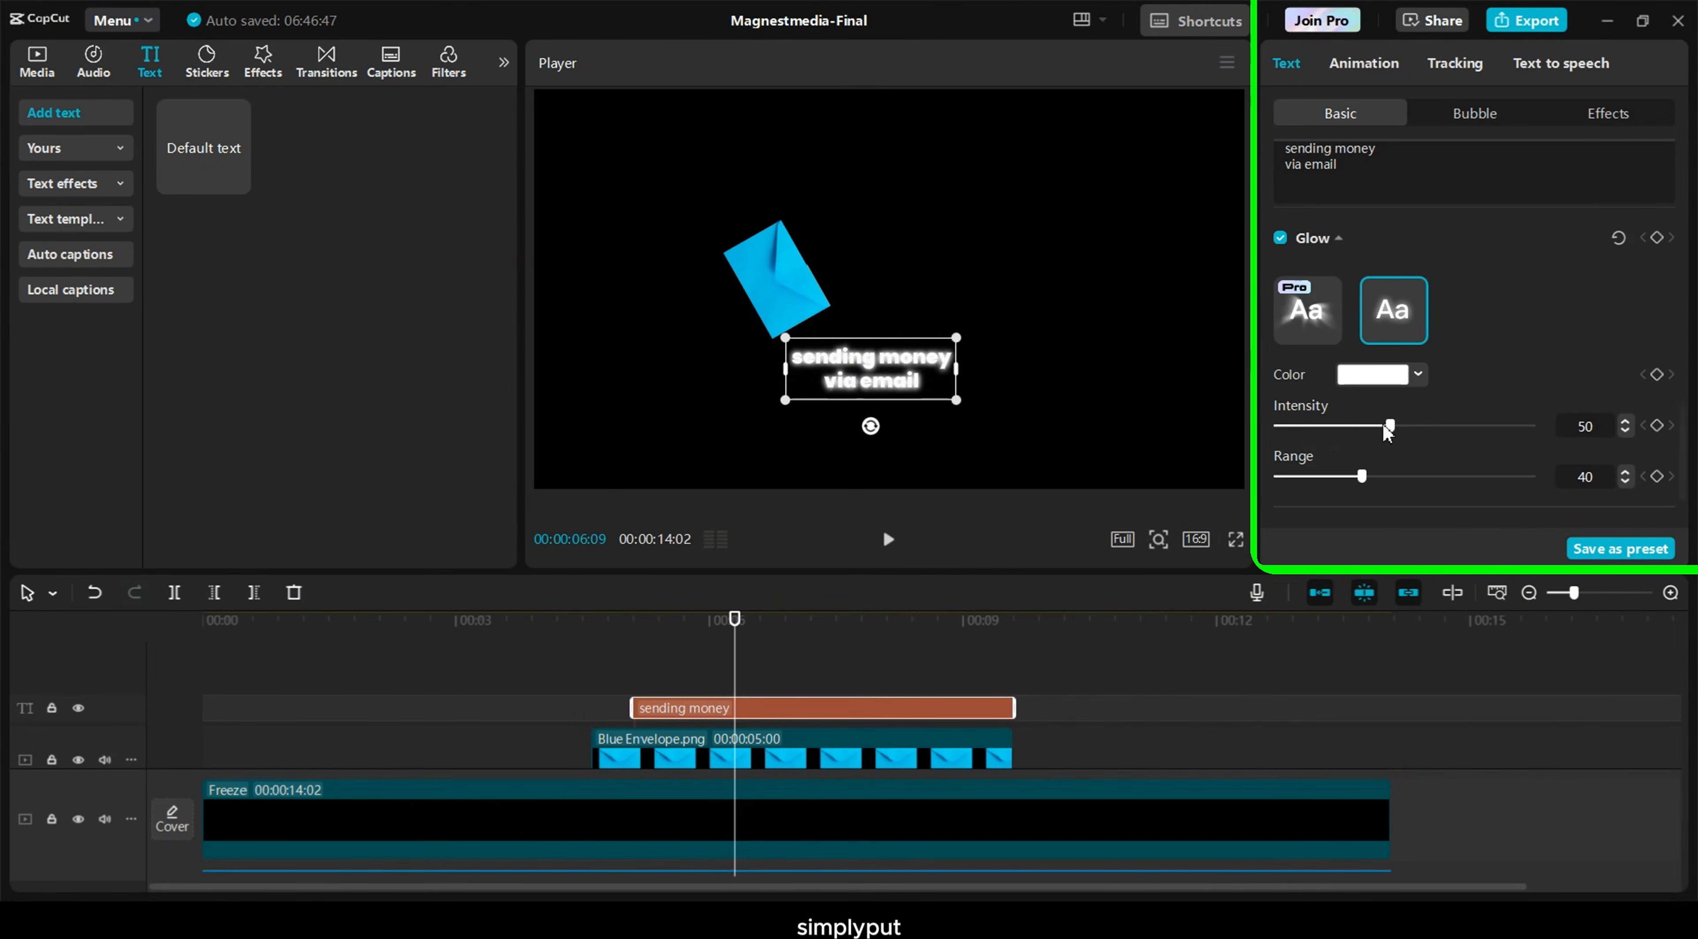
pyautogui.moveTo(1386, 426); pyautogui.dragTo(1330, 431)
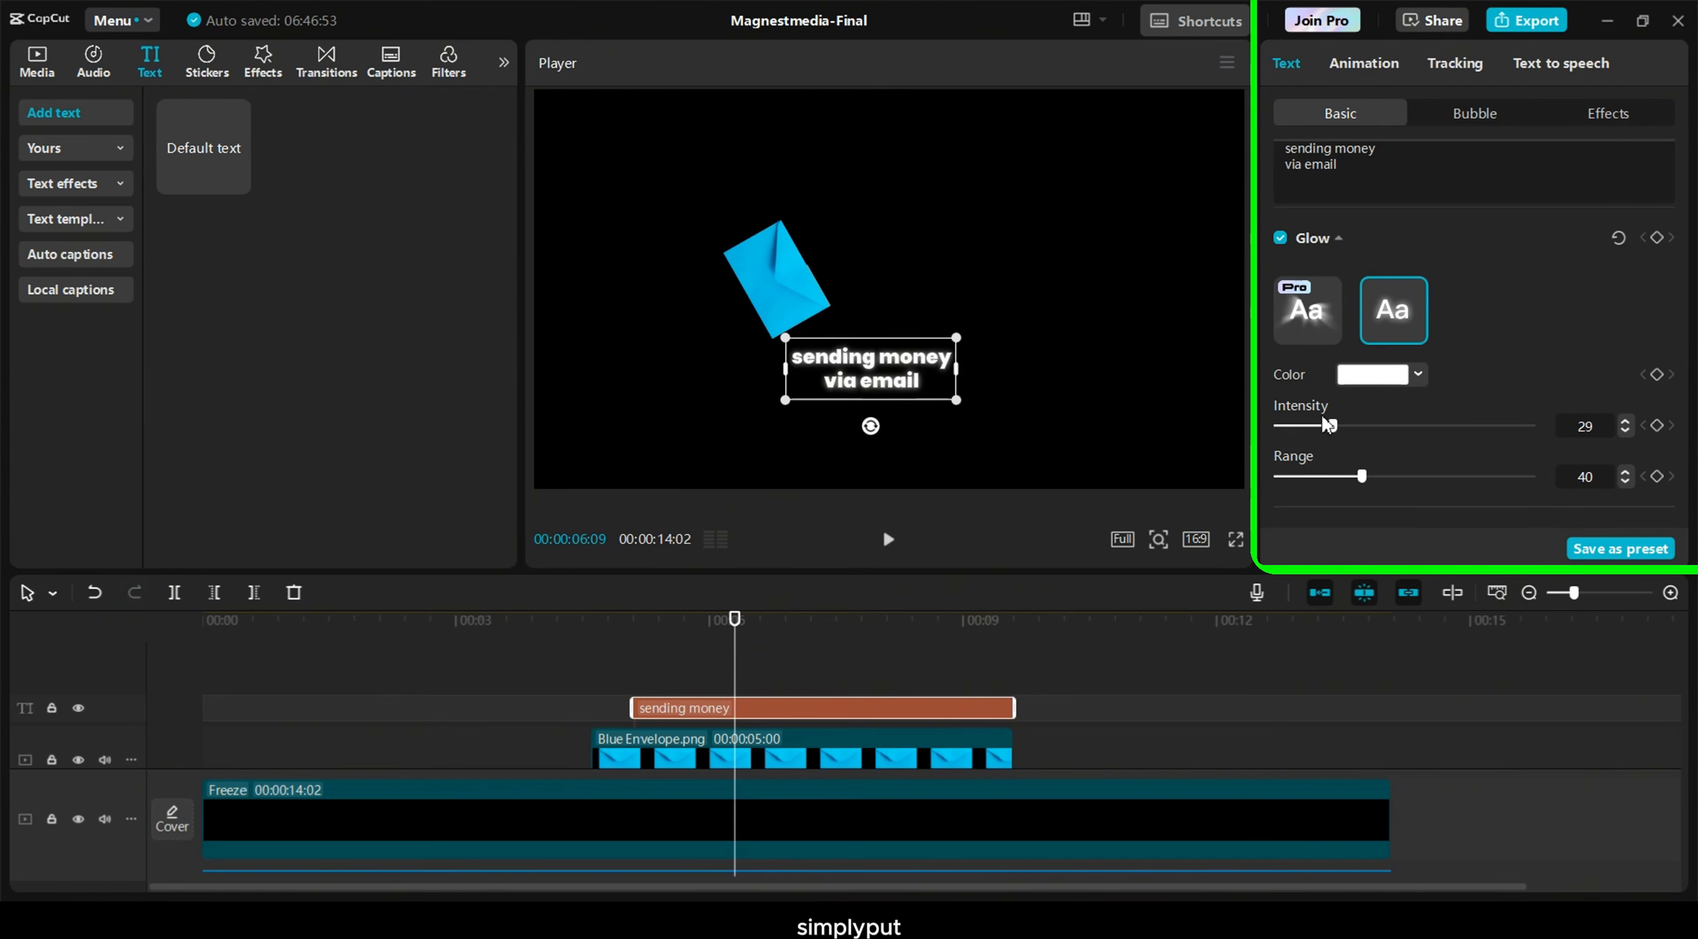
# Apply the Fade In entrance animation to the text with a duration of 1.3 s
pyautogui.scroll(10, 1337, 197)
pyautogui.click(1349, 66)
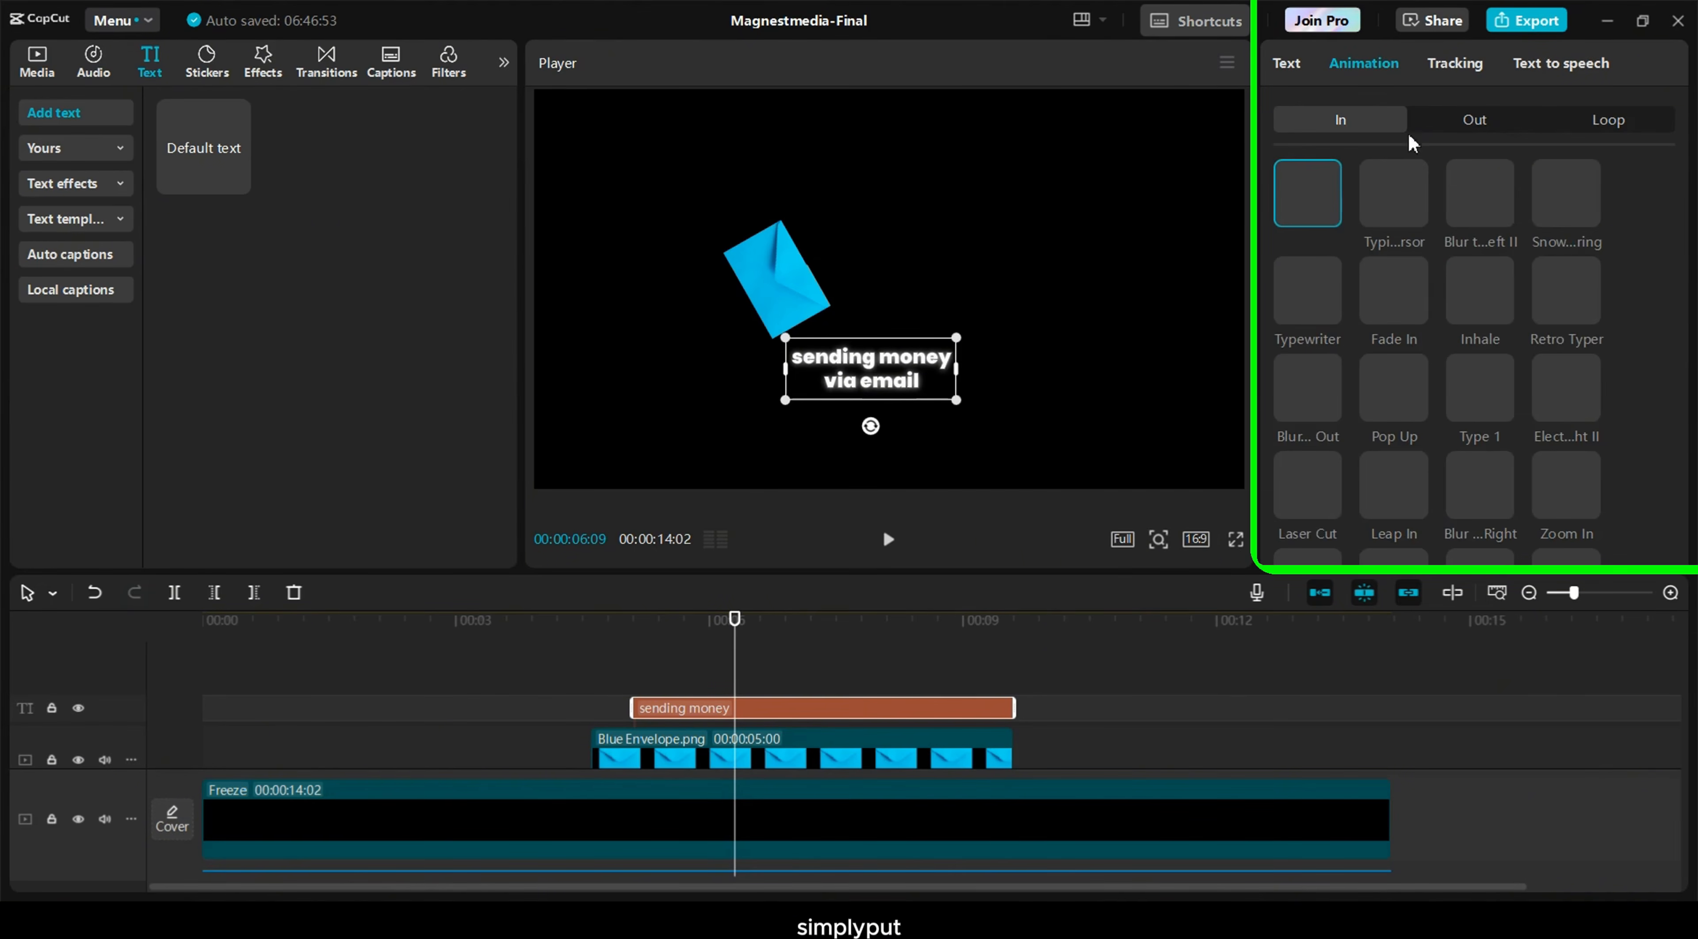
pyautogui.click(1403, 303)
pyautogui.moveTo(1455, 543); pyautogui.dragTo(1497, 543)
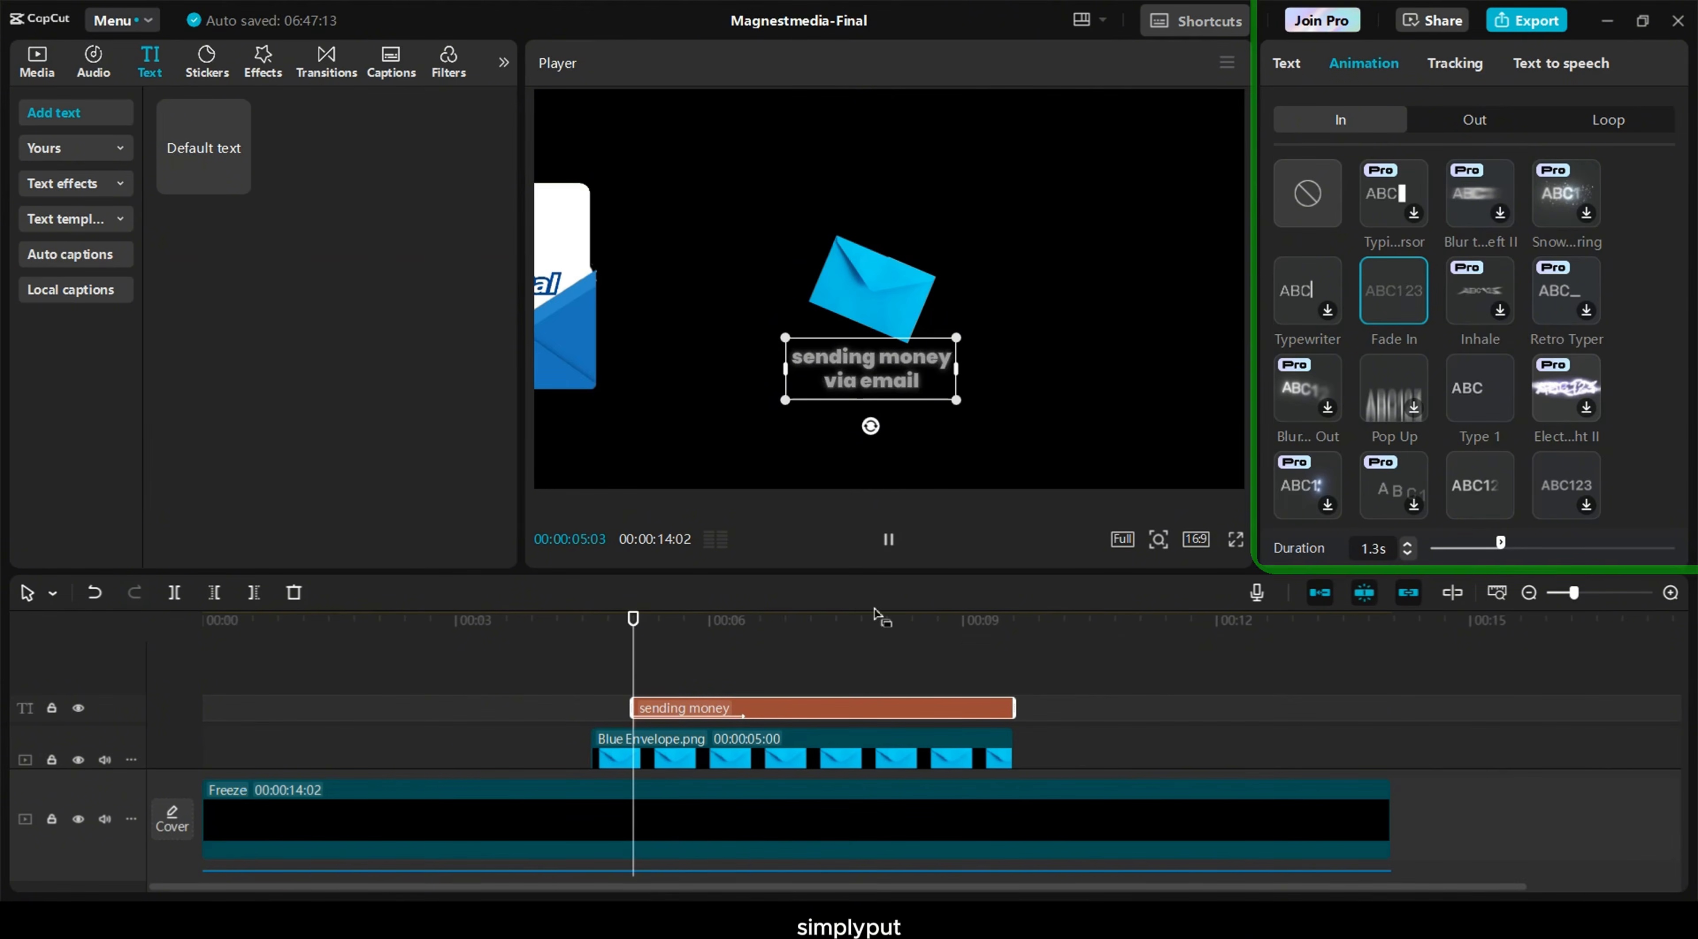
# Convert the text into a compound clip and add a Transform keyframe at its start, 00:00:05:03
pyautogui.rightClick(694, 708)
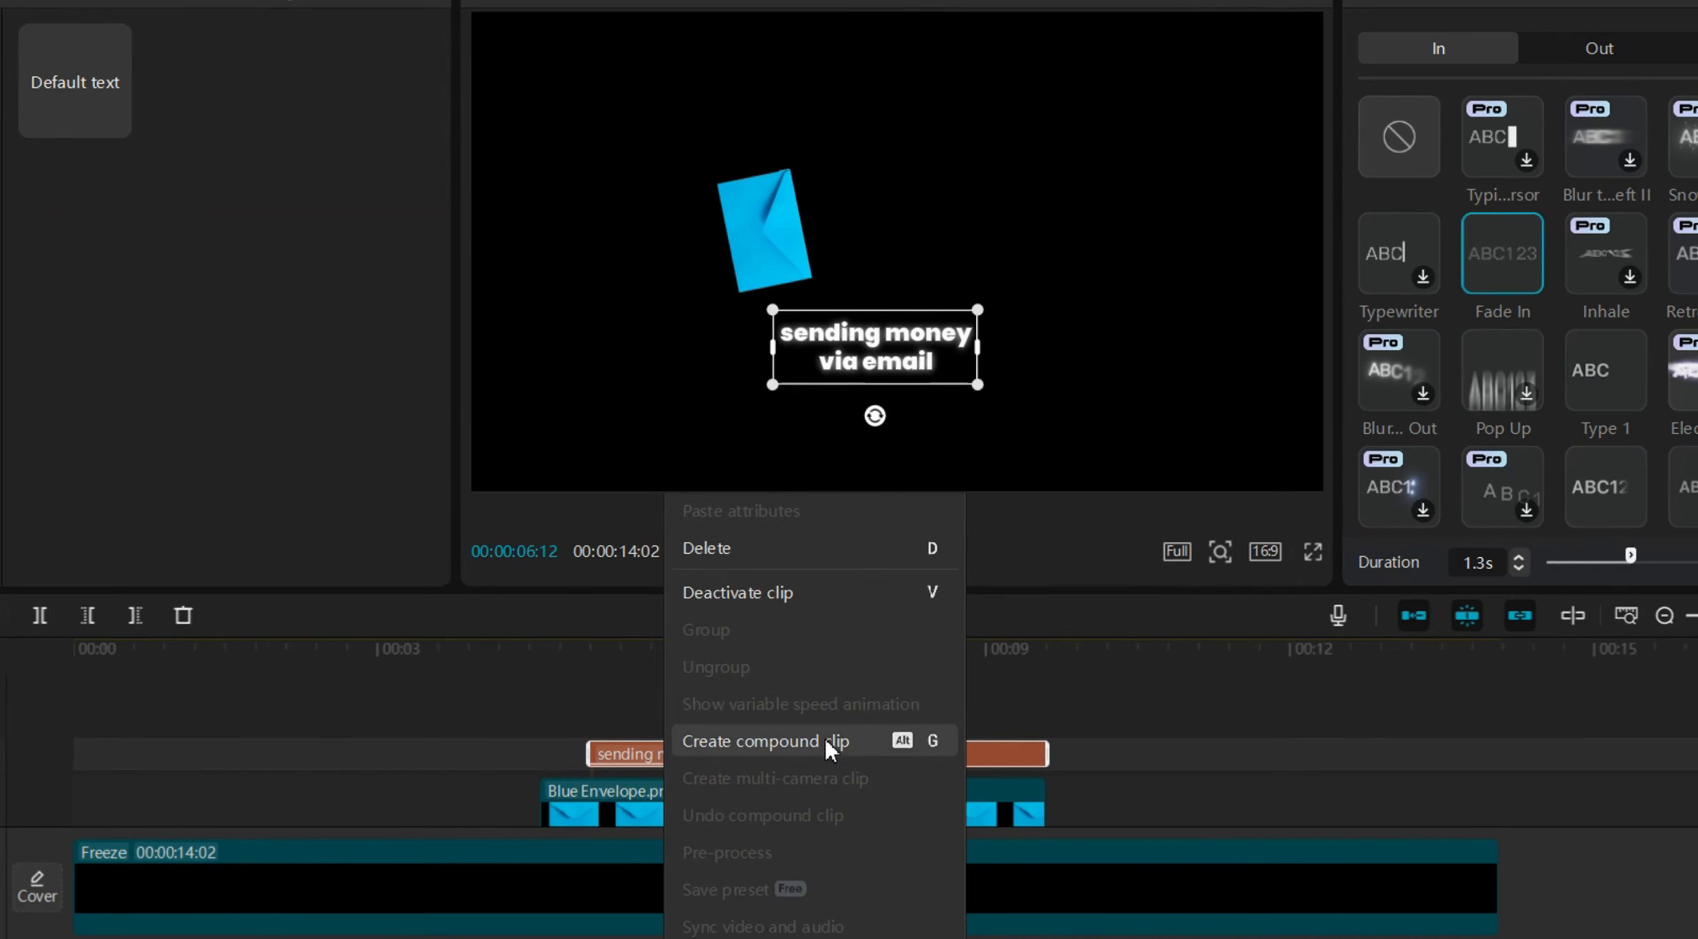
pyautogui.click(827, 741)
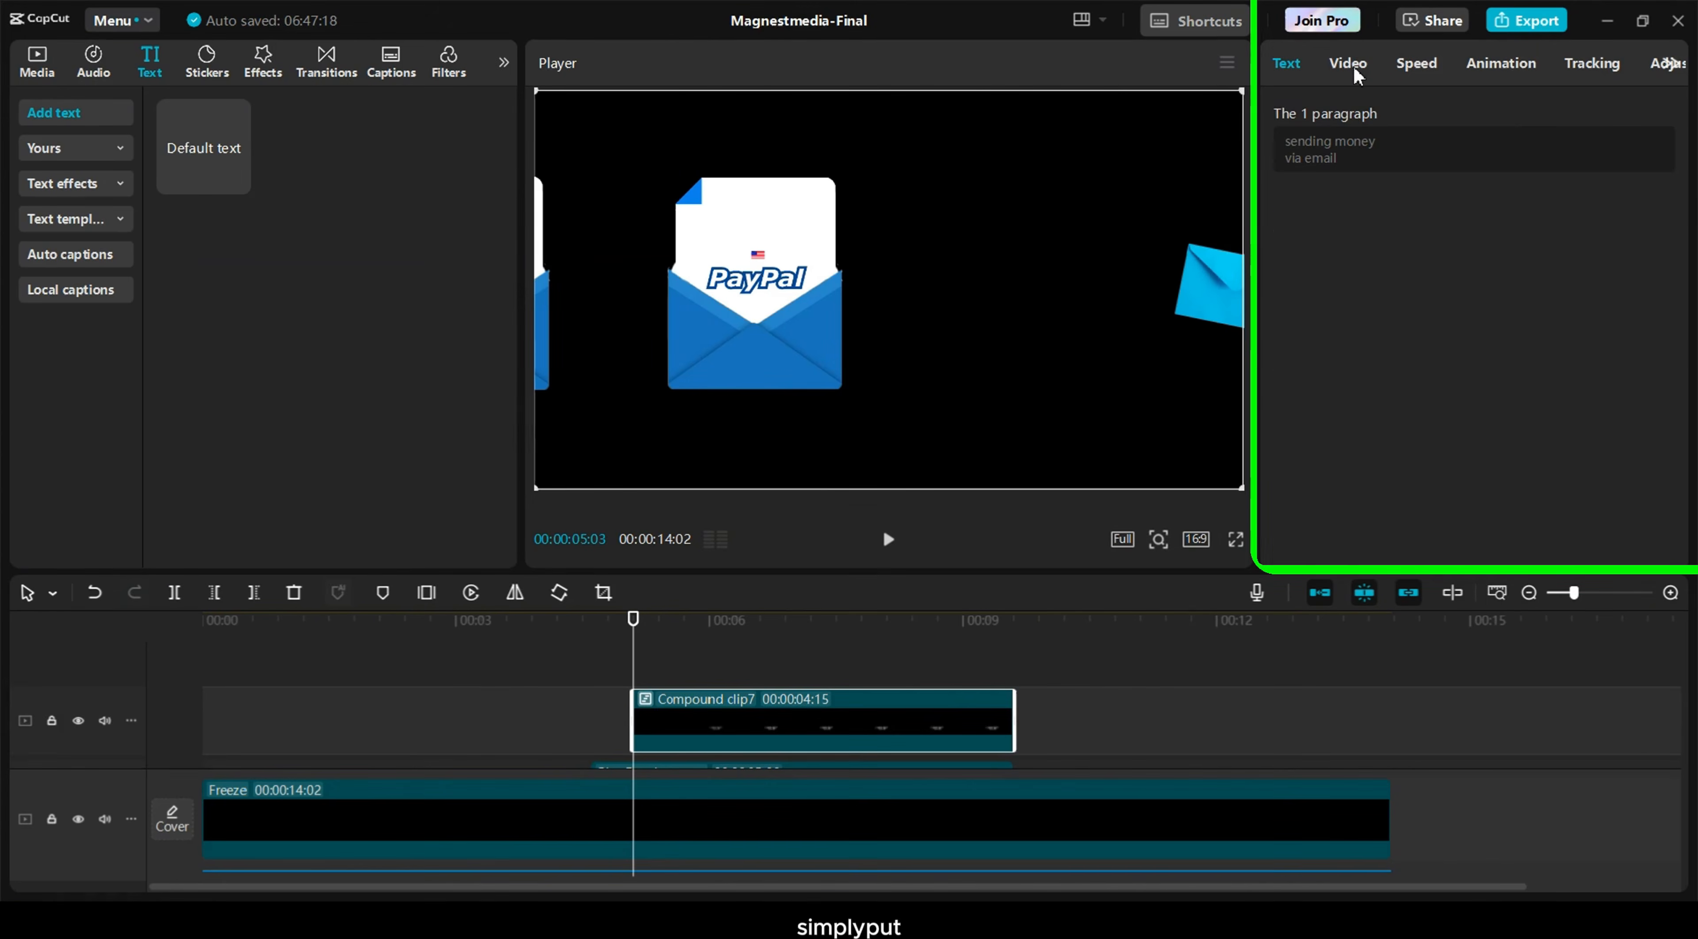
pyautogui.click(1351, 64)
pyautogui.click(679, 657)
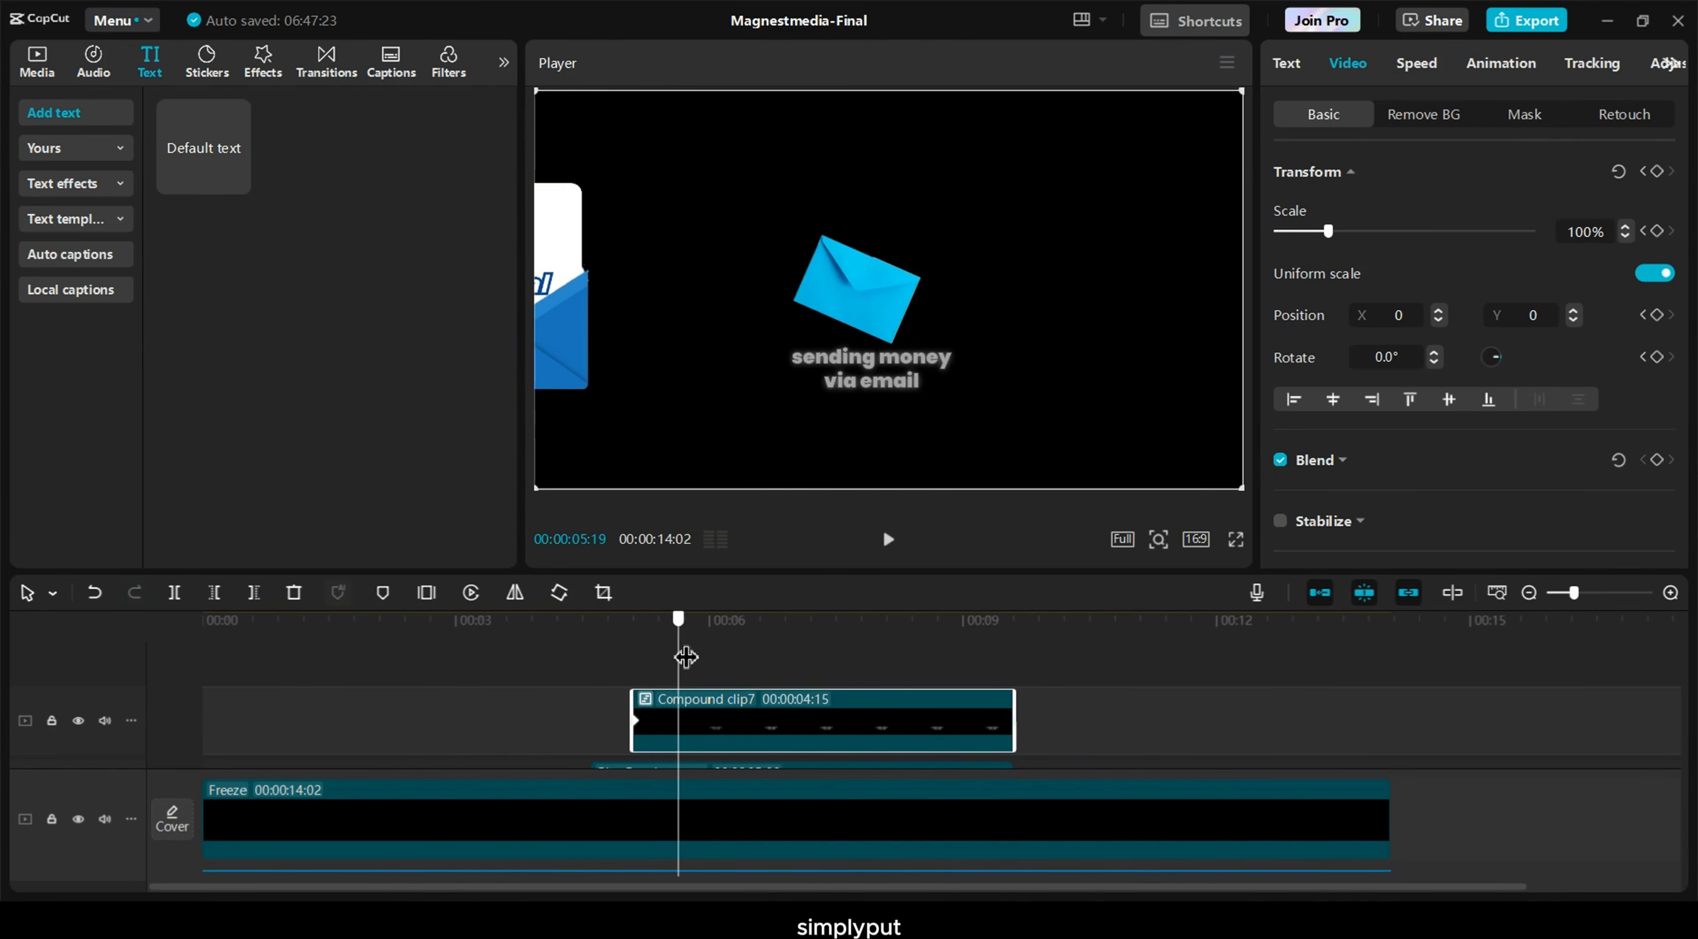
# Move the text's compound clip earlier on the timeline so it starts at 00:00:04:18, aligned with the blue envelope
pyautogui.press('Right')
pyautogui.press('Left')
pyautogui.moveTo(704, 724); pyautogui.dragTo(662, 724)
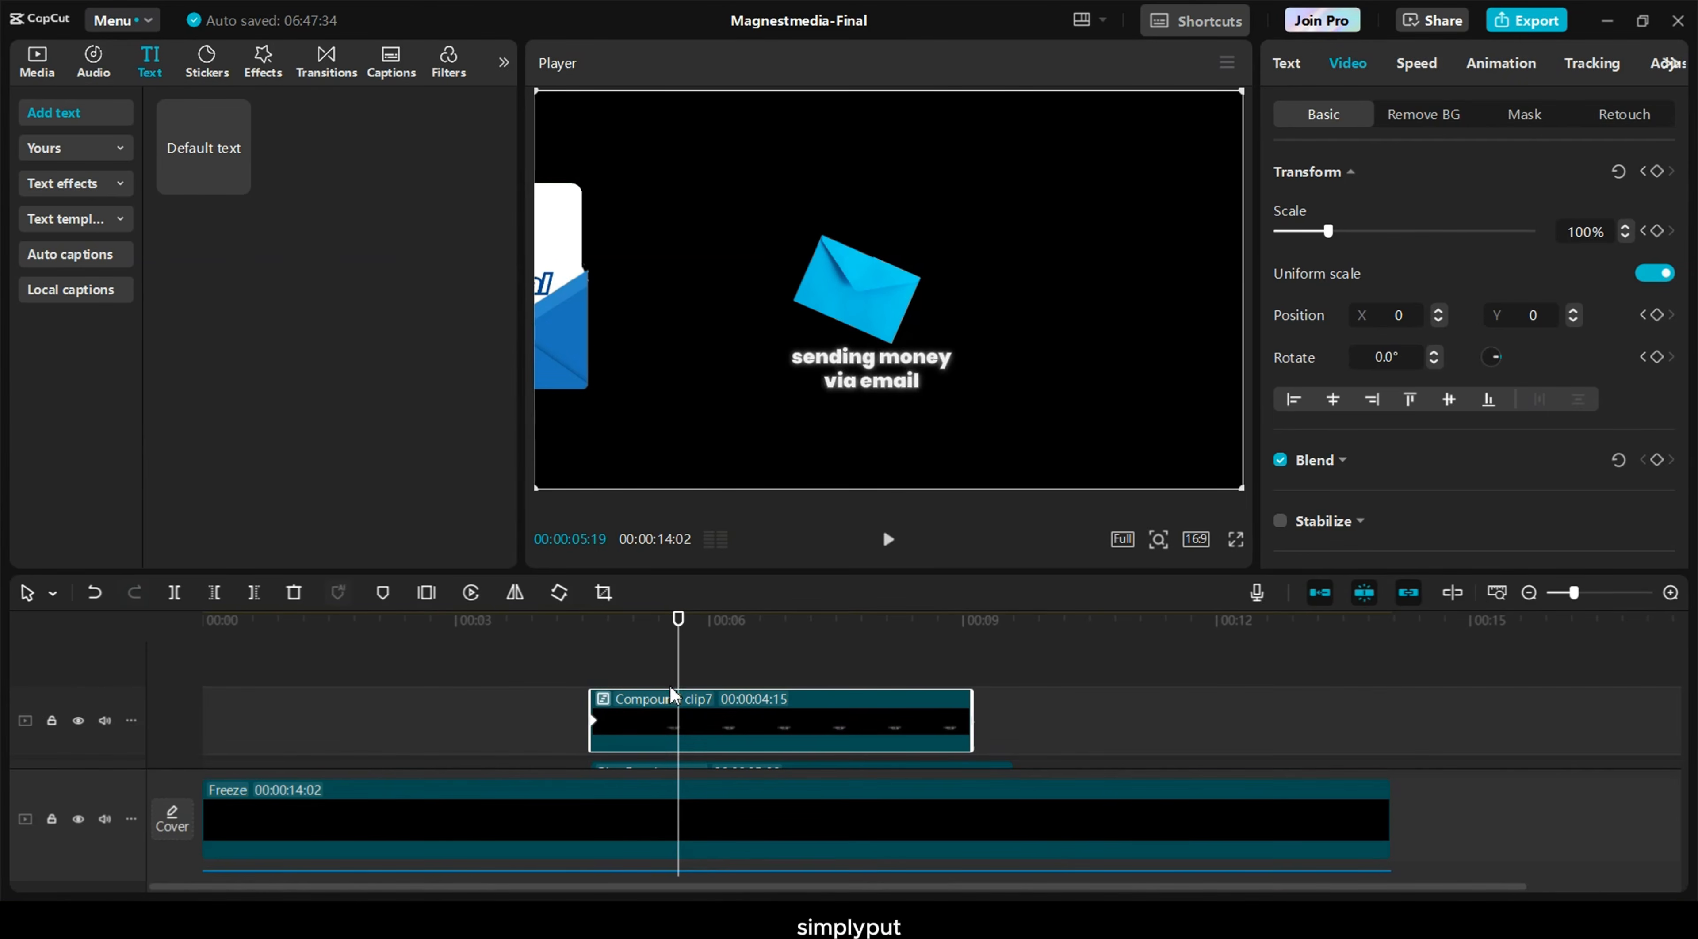
# Add a Transform keyframe to the text clip at 00:00:05:11, and move the text off the frame's right side at 00:00:04:18
pyautogui.click(656, 680)
pyautogui.press('Right')
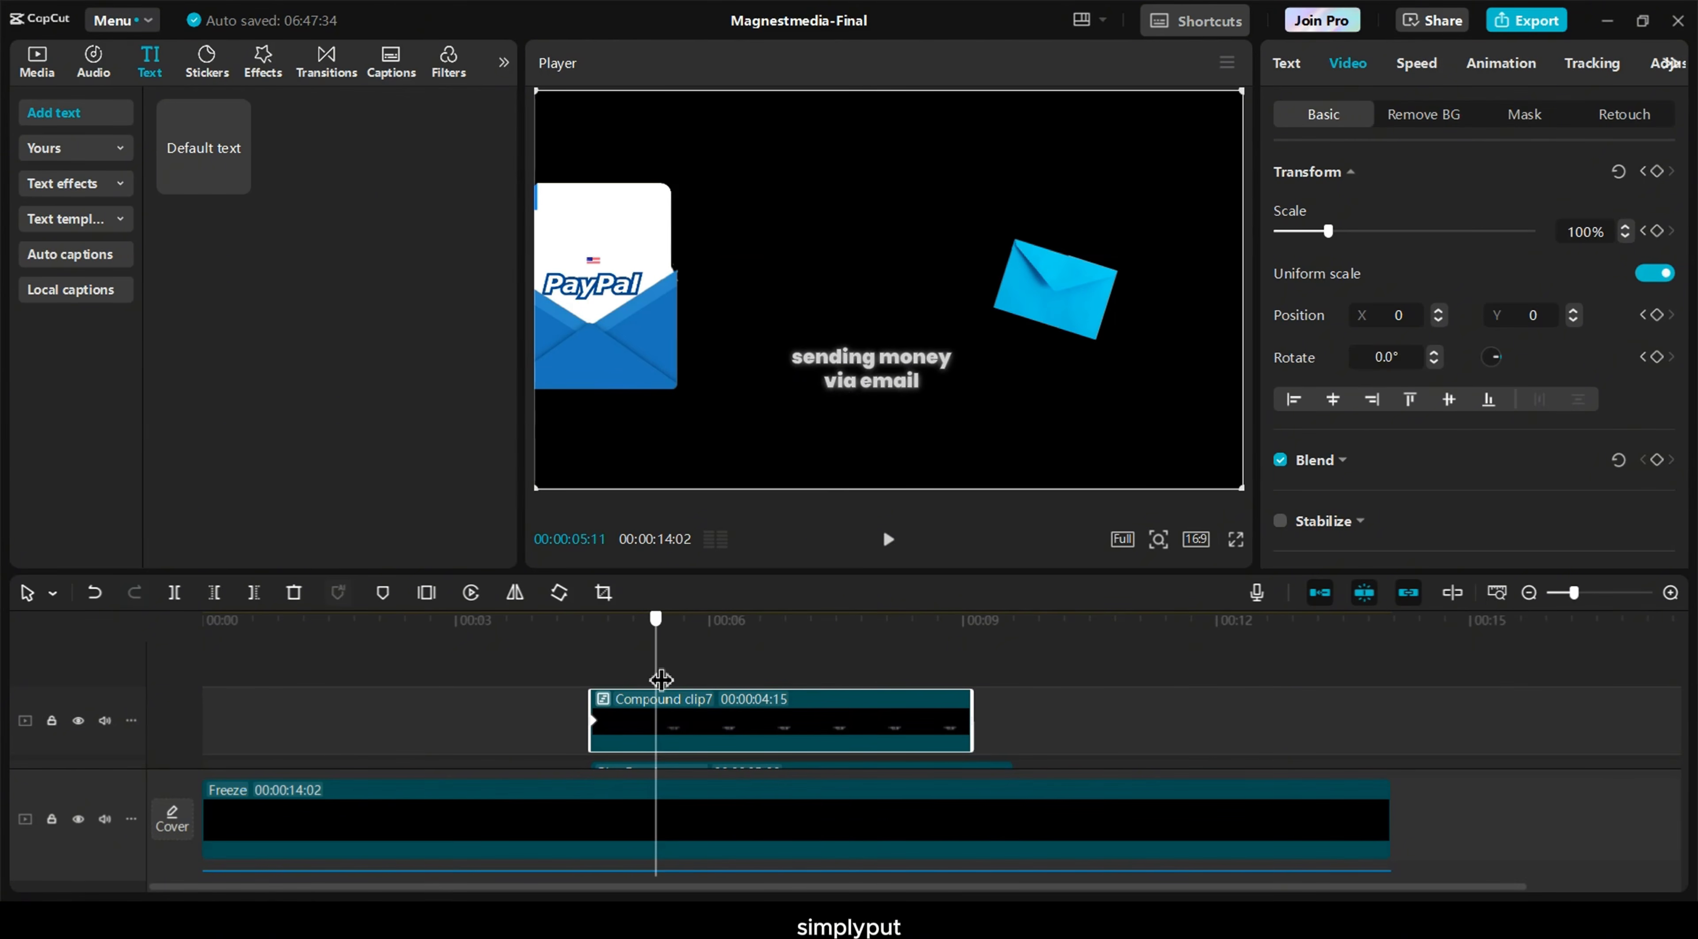
pyautogui.click(1658, 171)
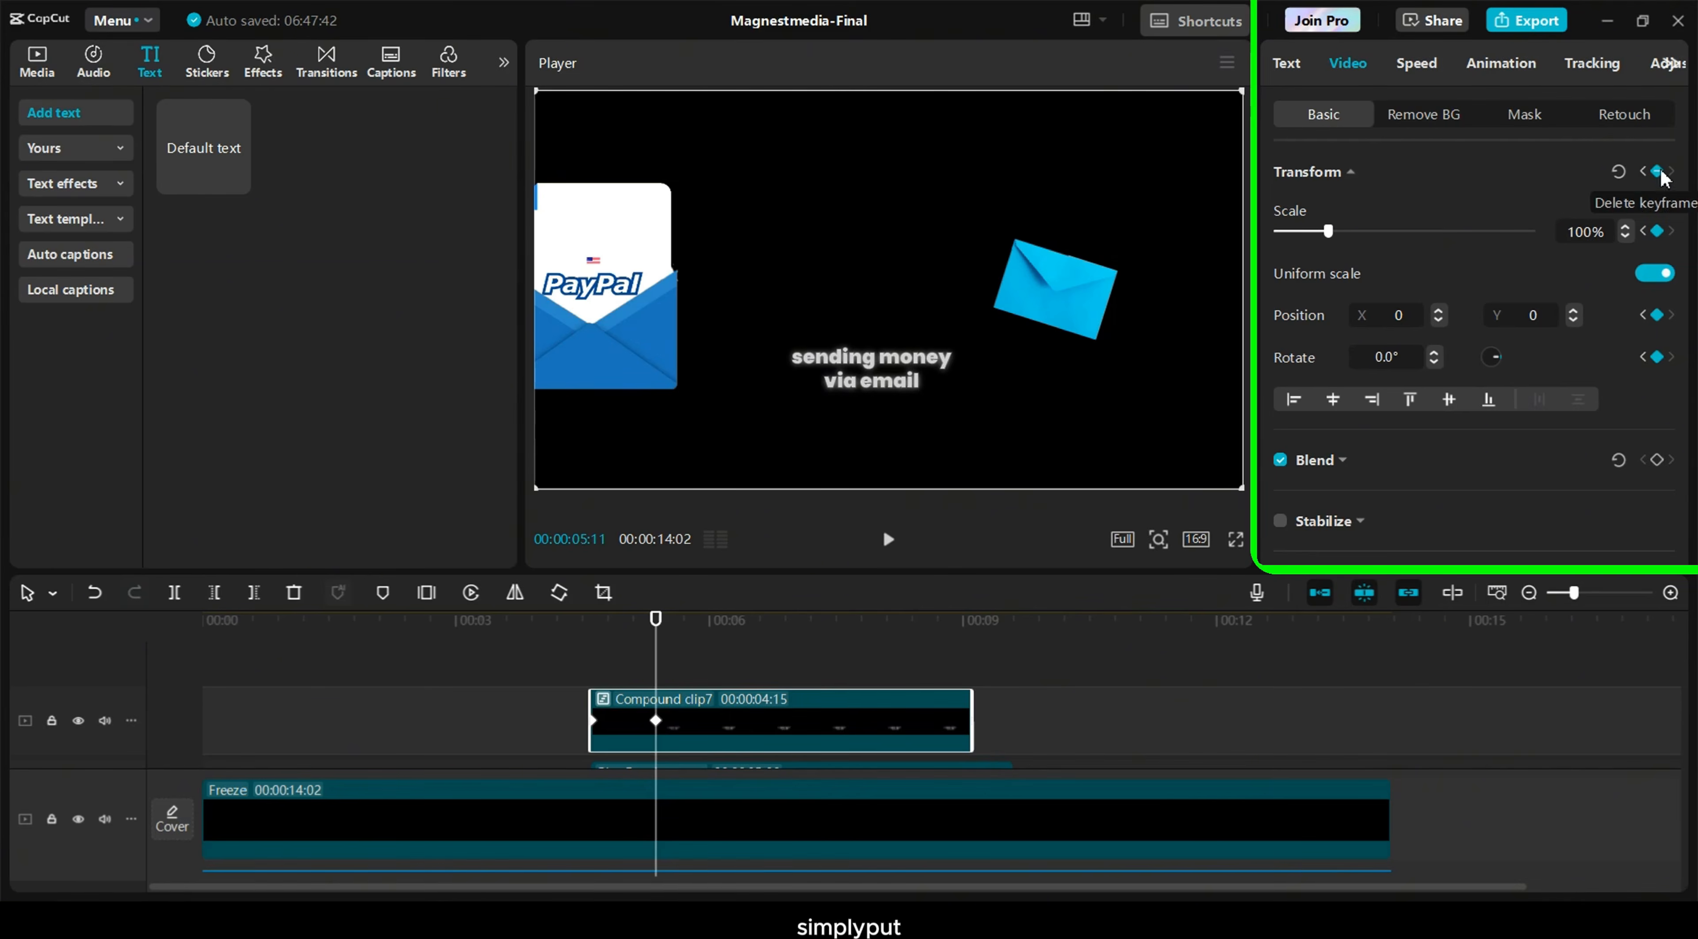
pyautogui.click(1643, 172)
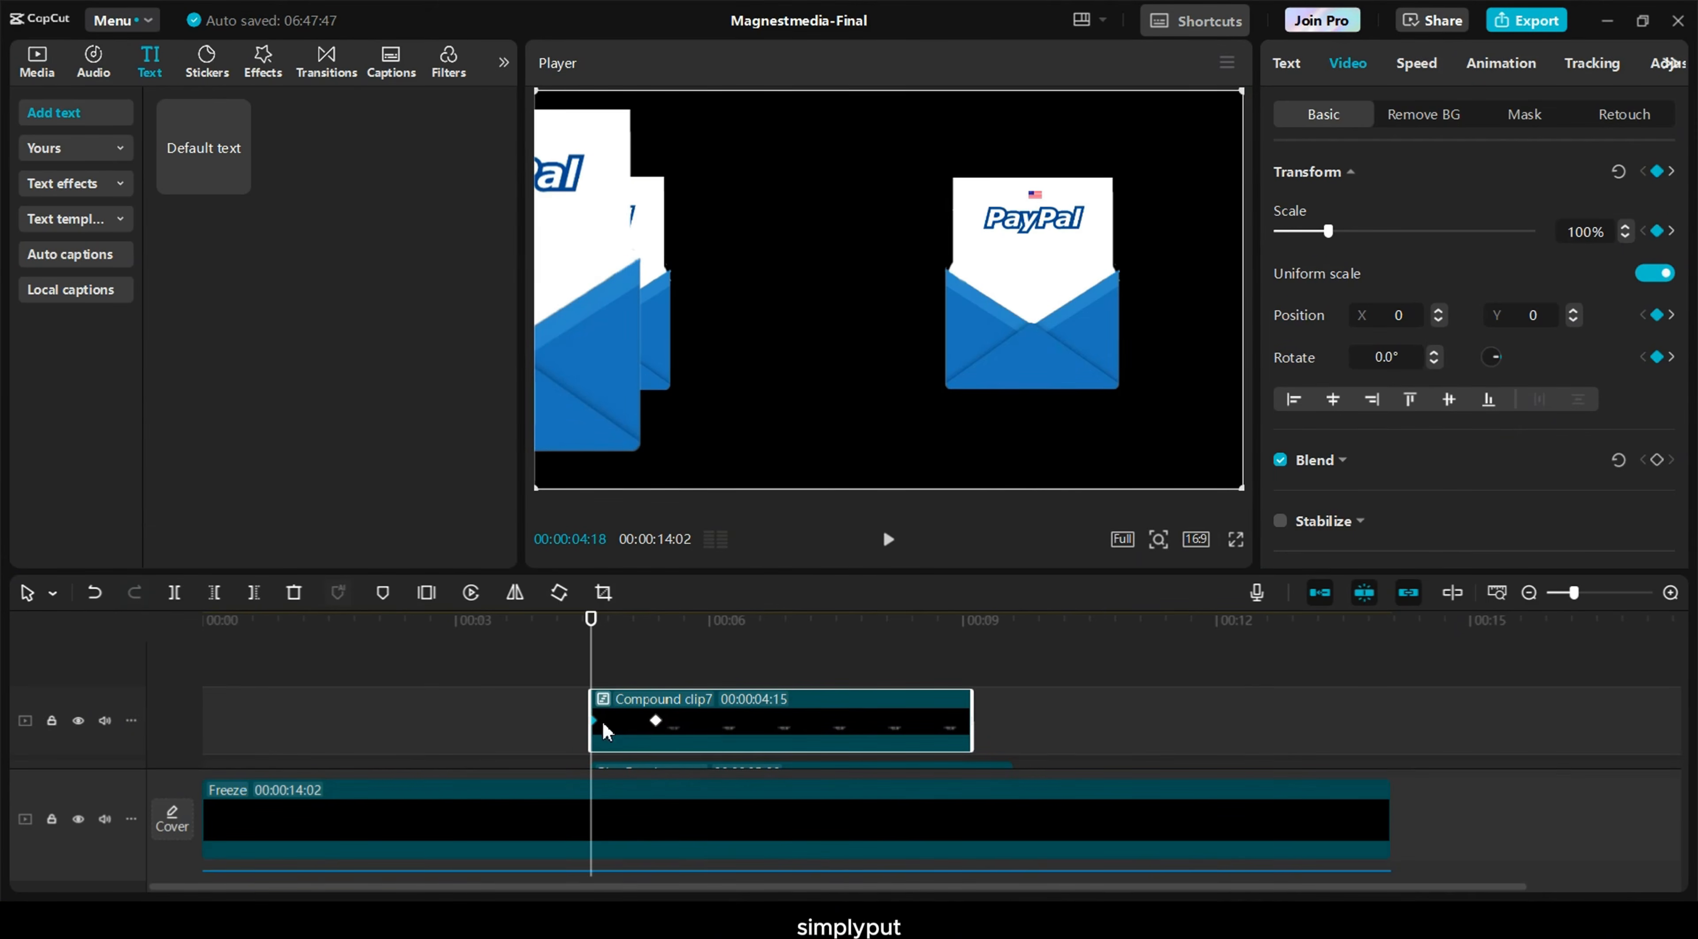
pyautogui.moveTo(787, 406); pyautogui.dragTo(1122, 402)
pyautogui.moveTo(1274, 403); pyautogui.dragTo(1274, 403)
pyautogui.moveTo(1020, 390); pyautogui.dragTo(1145, 393)
pyautogui.moveTo(595, 651); pyautogui.dragTo(811, 648)
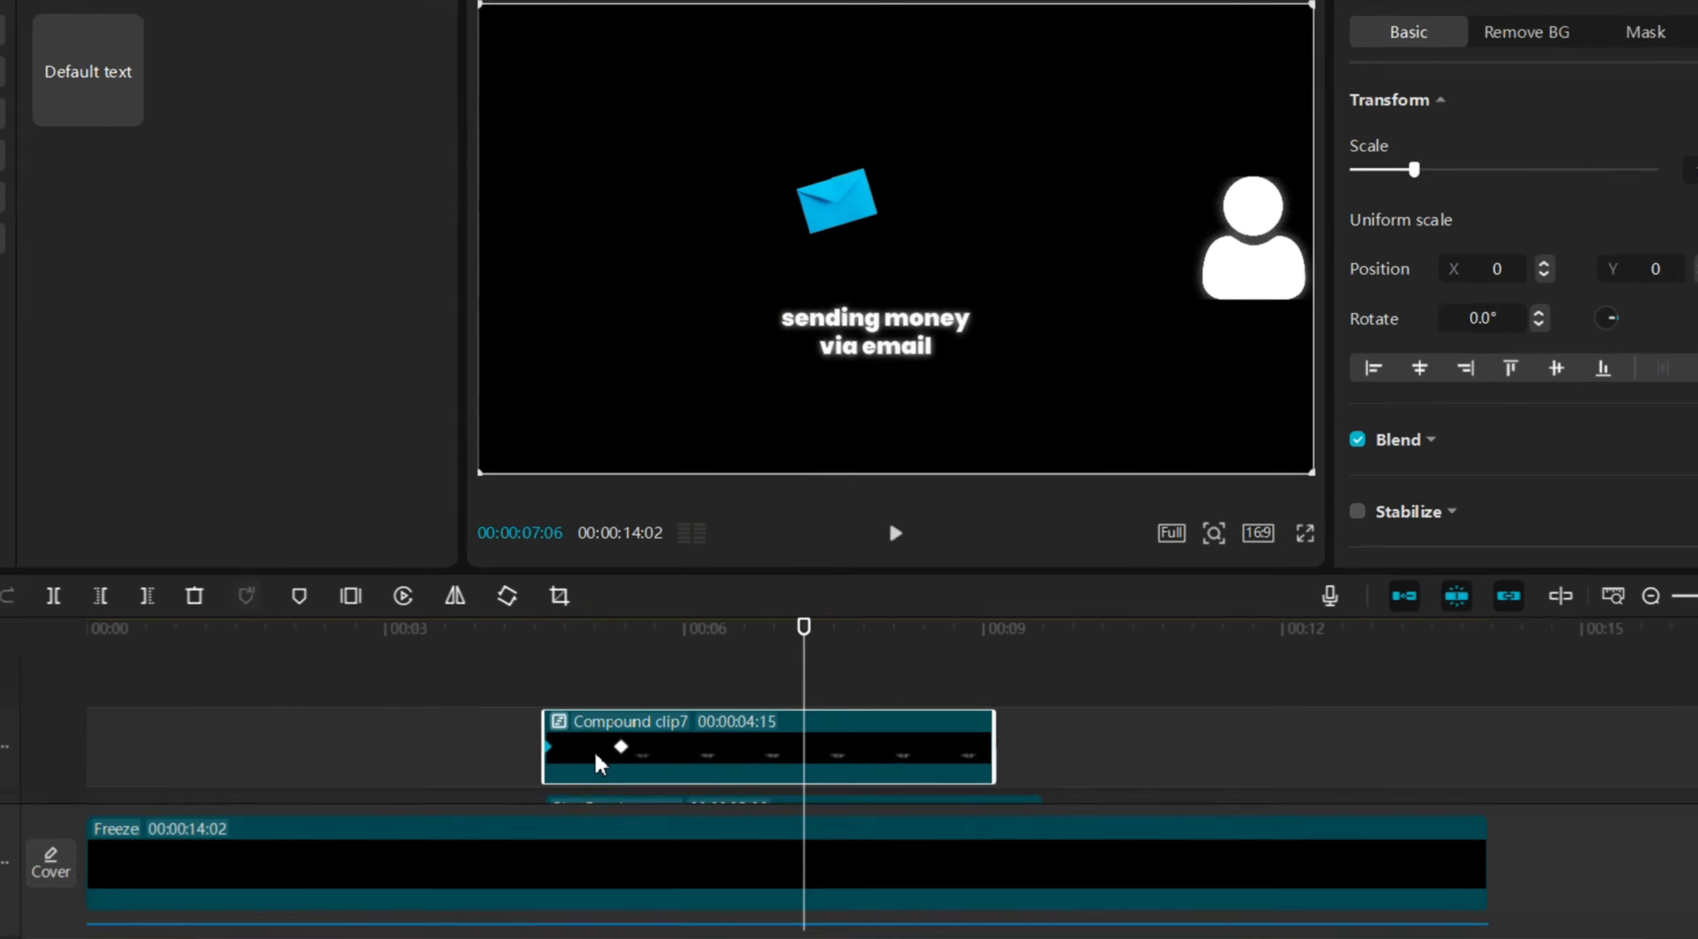
# Apply the Cubic Ease preset curve to the text clip's X-position animation and close its variable speed animation graph
pyautogui.rightClick(640, 728)
pyautogui.click(655, 815)
pyautogui.scroll(4, 732, 728)
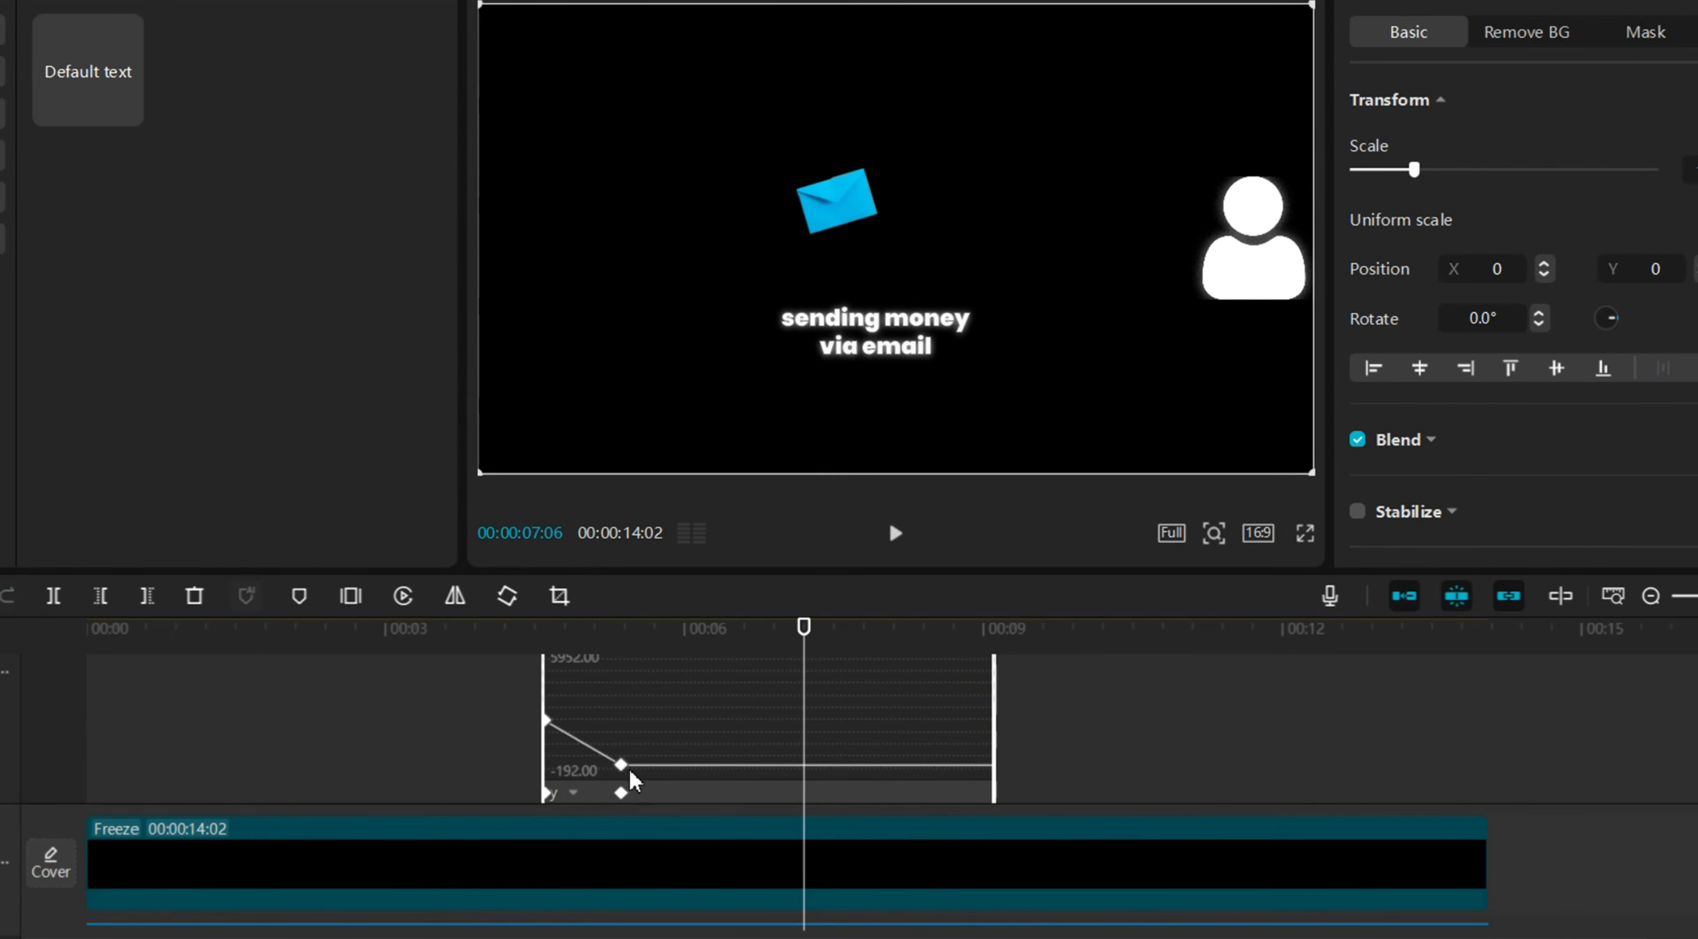
pyautogui.scroll(2, 838, 733)
pyautogui.click(834, 698)
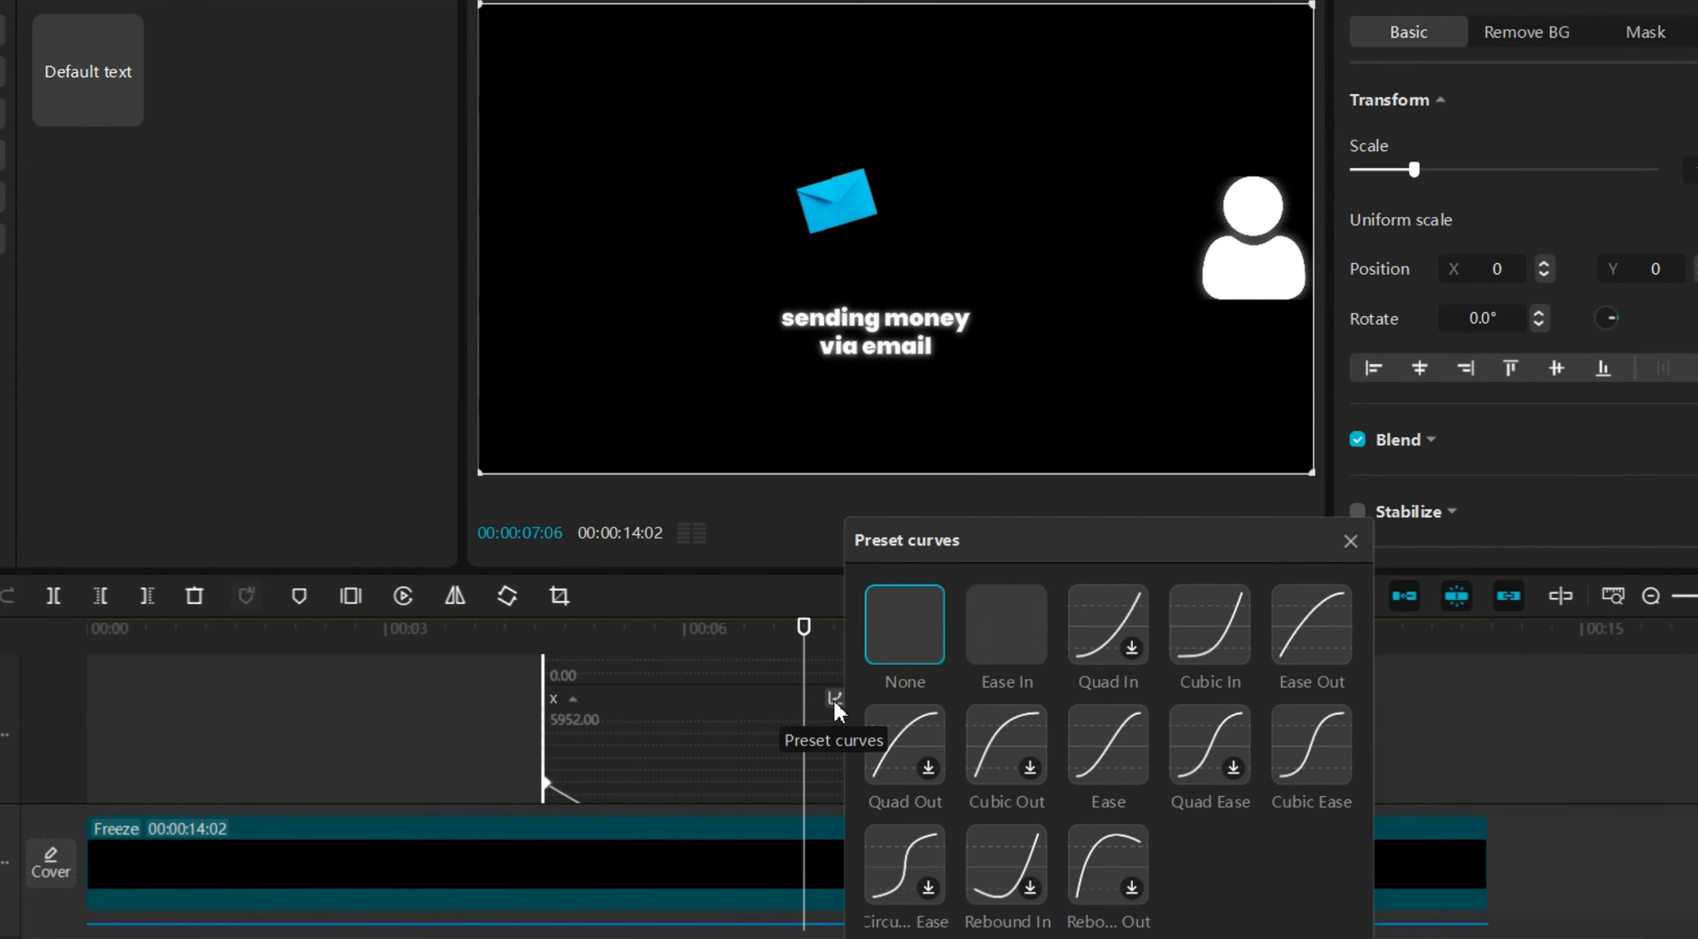
pyautogui.click(1312, 739)
pyautogui.click(766, 746)
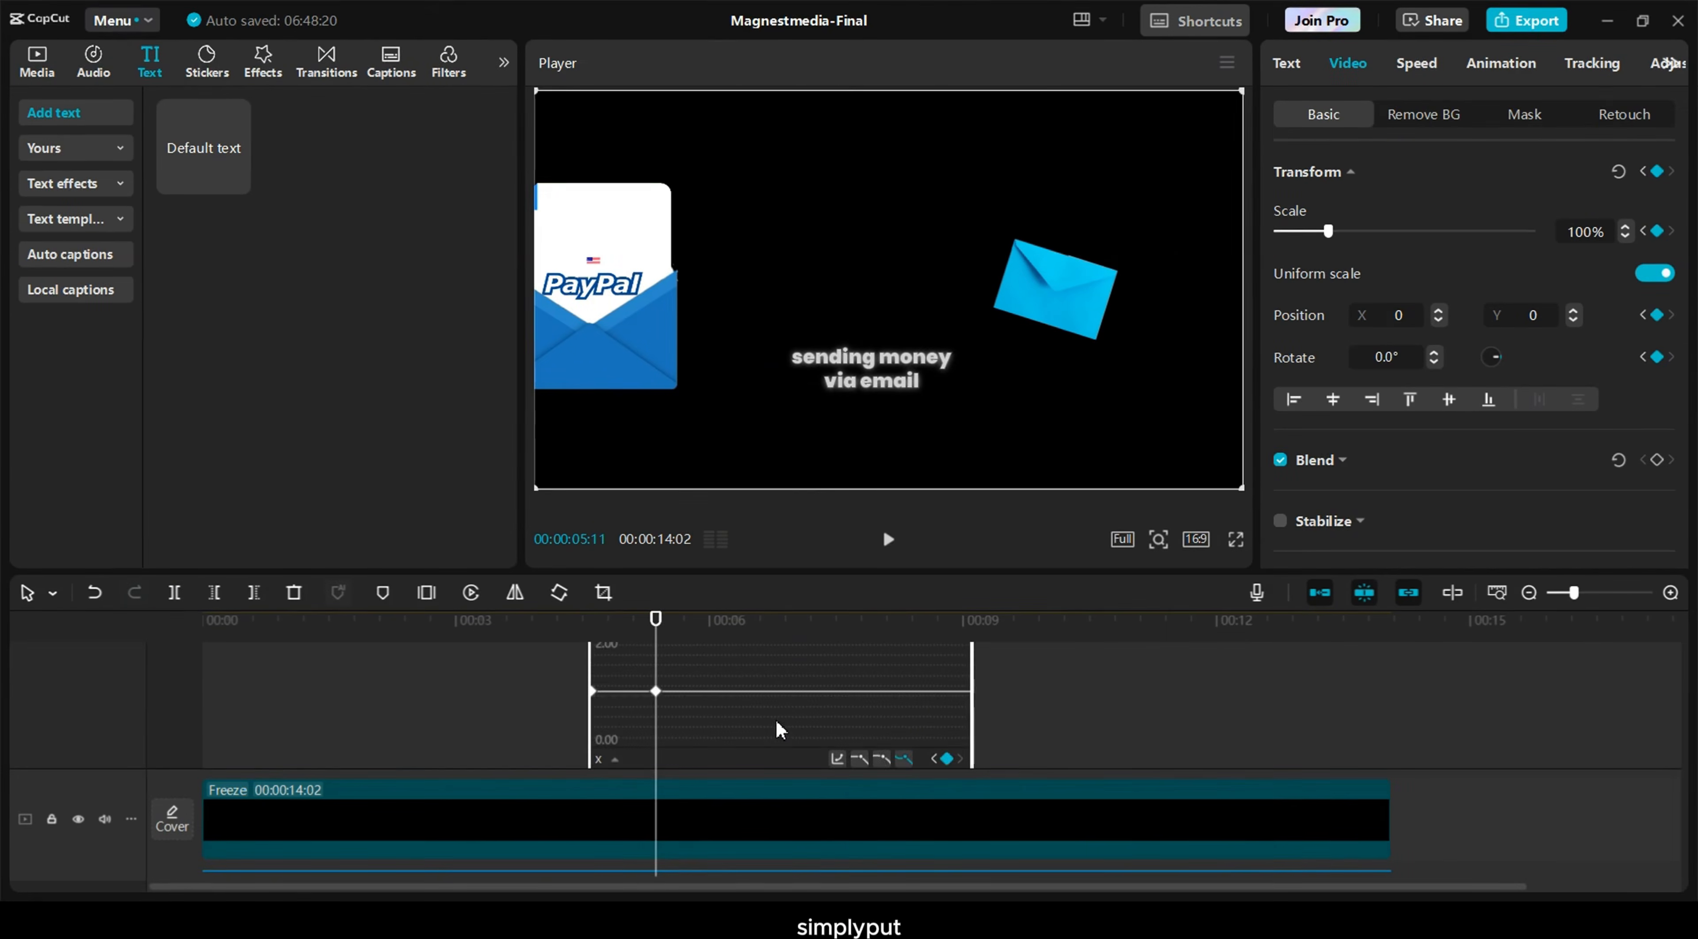
pyautogui.scroll(3, 772, 722)
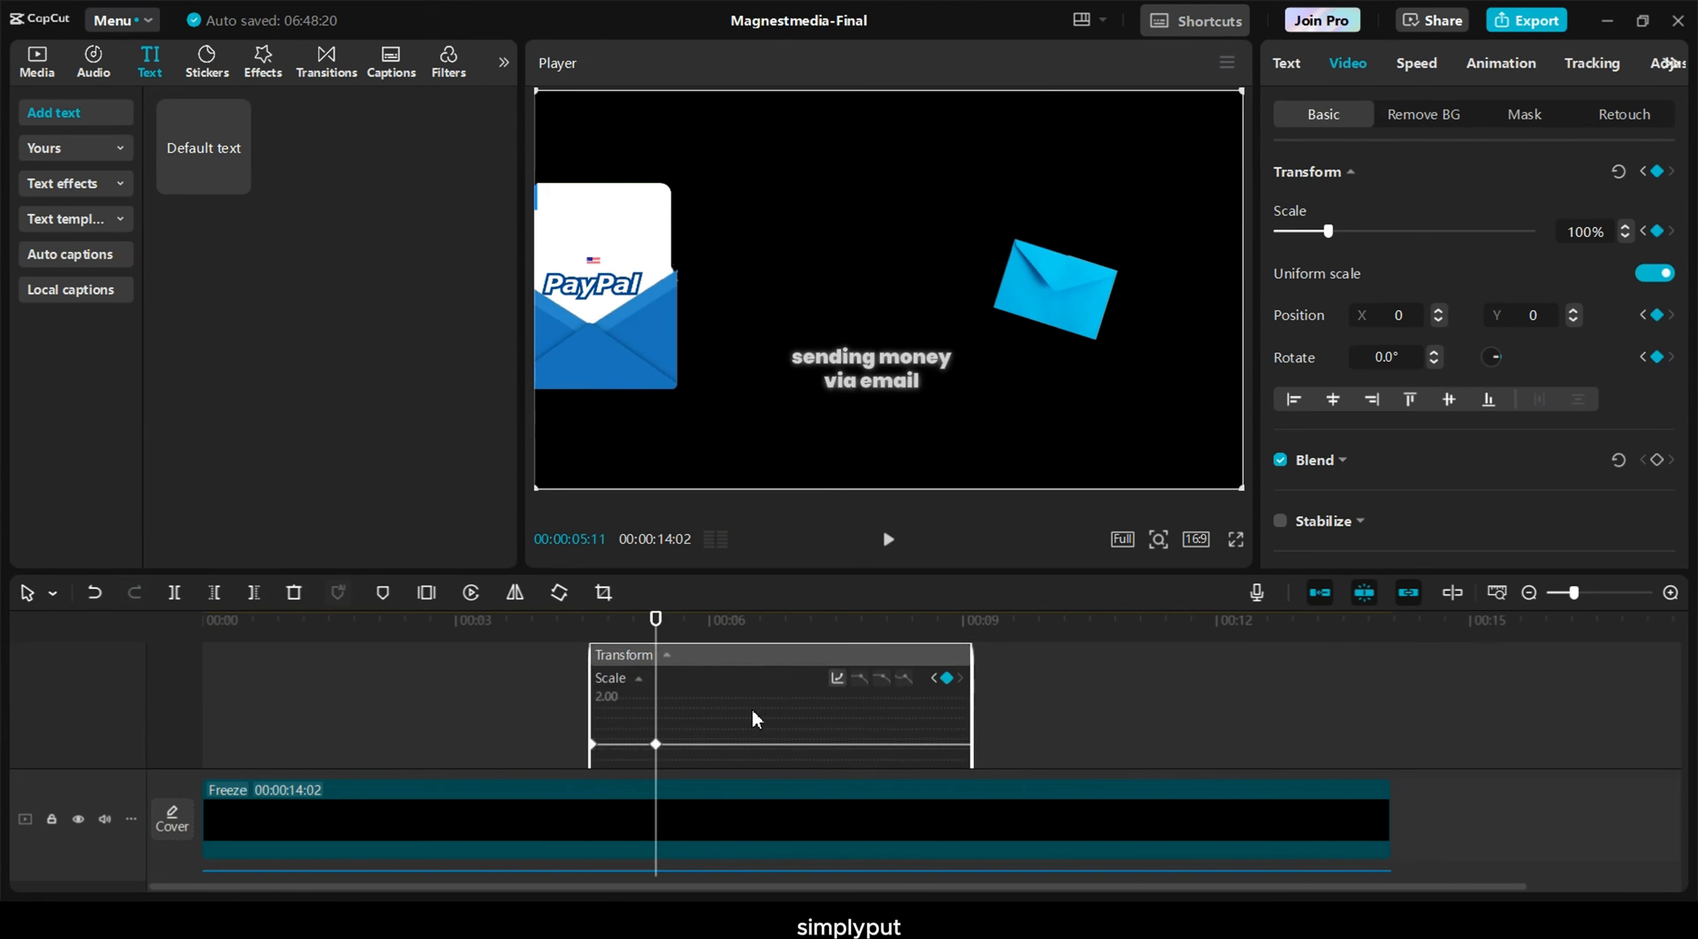
pyautogui.rightClick(755, 720)
pyautogui.click(812, 820)
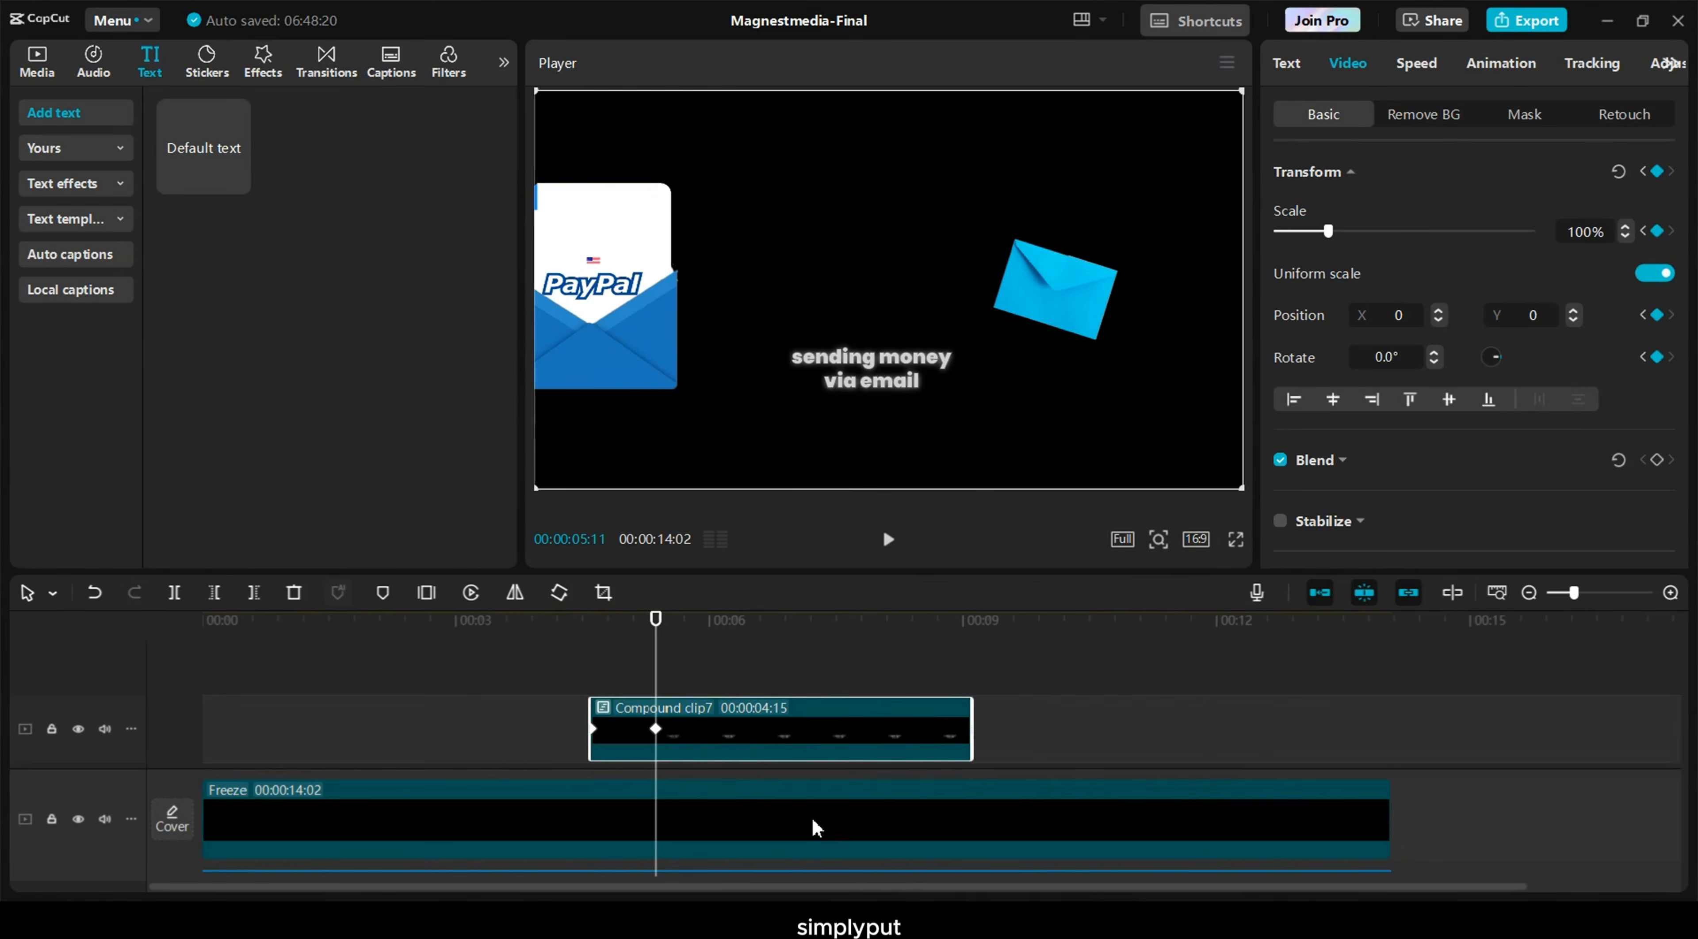
# Move the text's compound clip to start at 00:00:04:29, reposition the text to X 63, Y -90 at the 00:00:05:22 keyframe, and preview it
pyautogui.moveTo(675, 715); pyautogui.dragTo(730, 711)
pyautogui.click(633, 672)
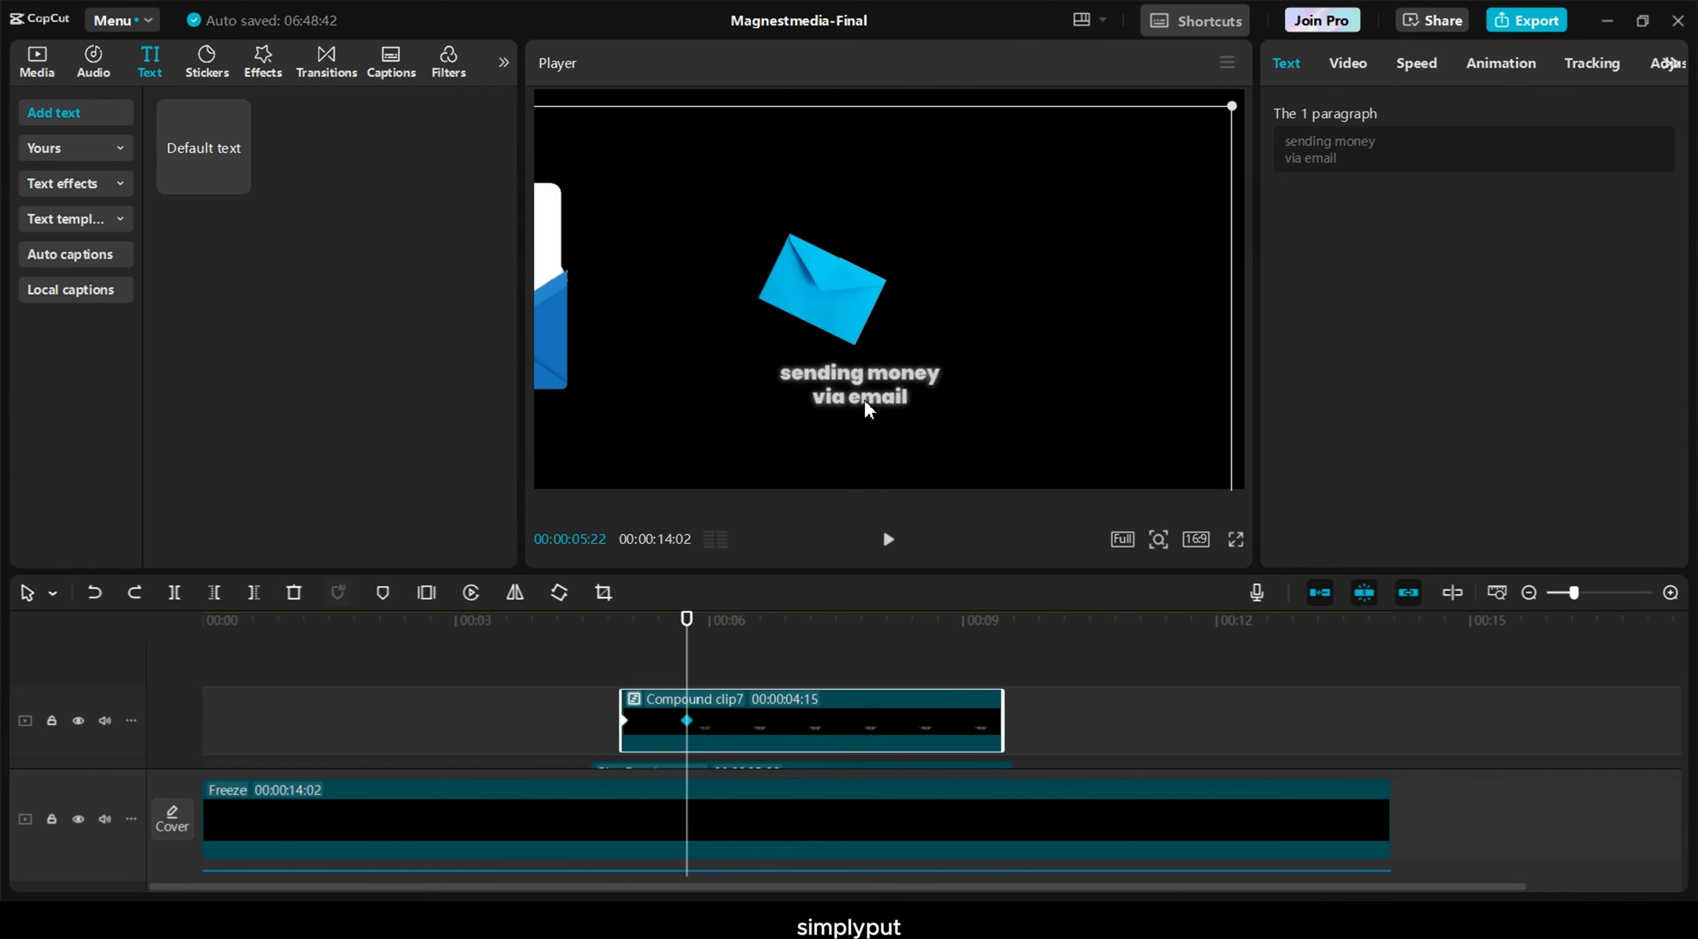
pyautogui.moveTo(687, 660); pyautogui.dragTo(923, 662)
pyautogui.click(687, 721)
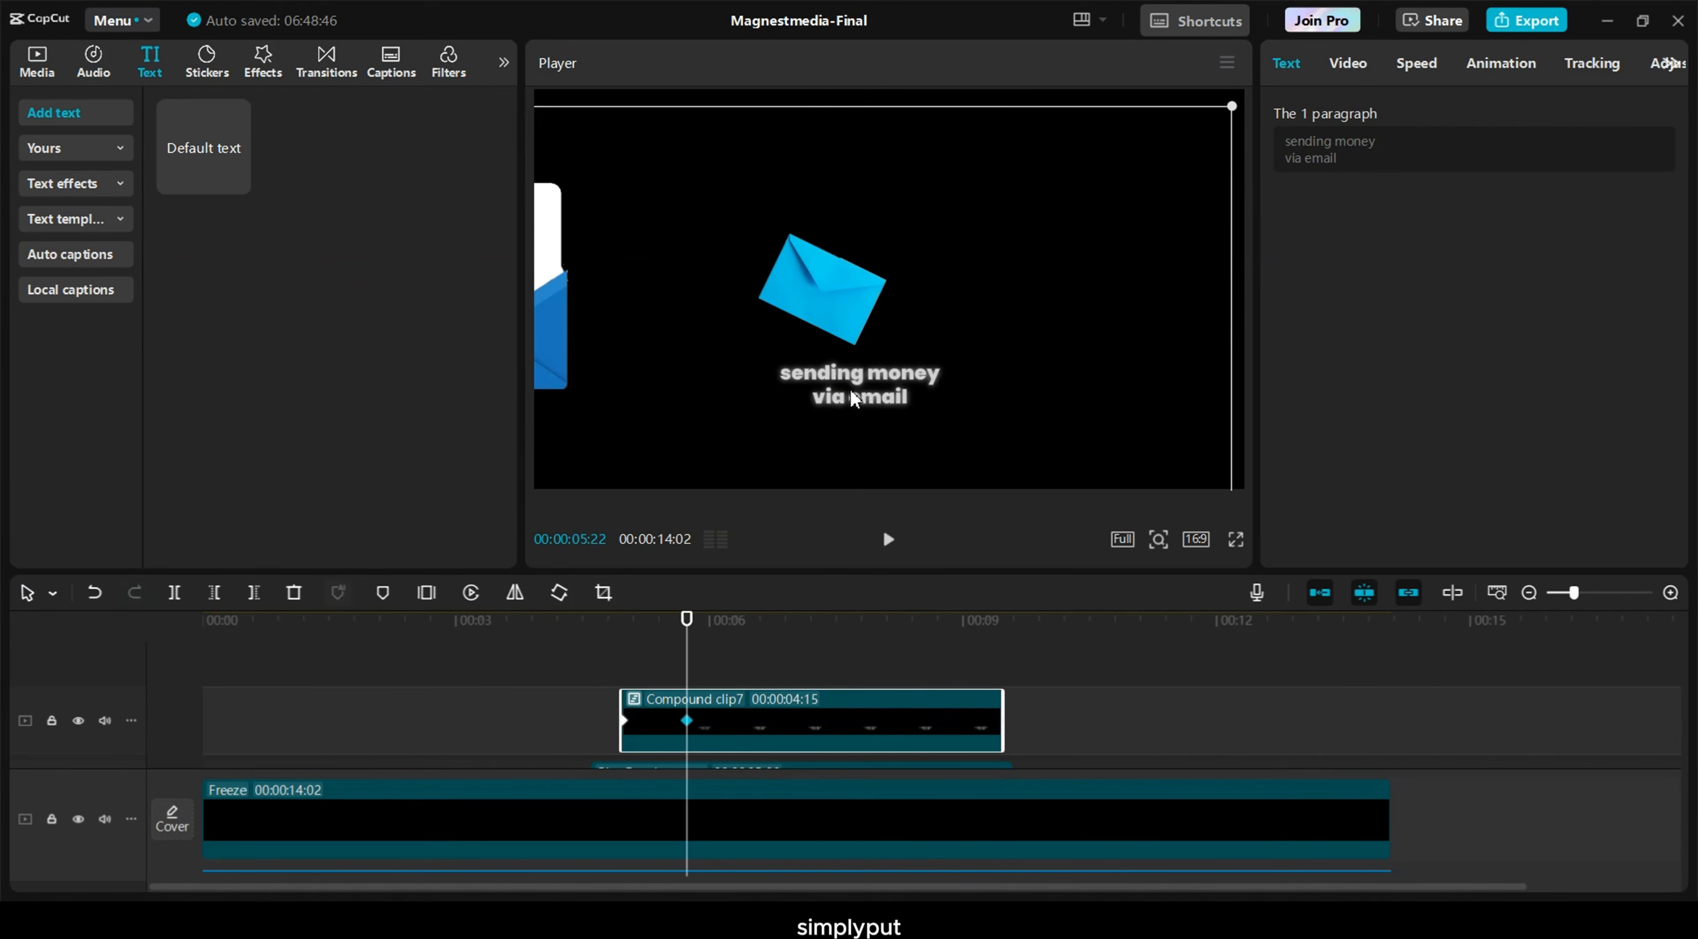
pyautogui.moveTo(870, 392); pyautogui.dragTo(871, 383)
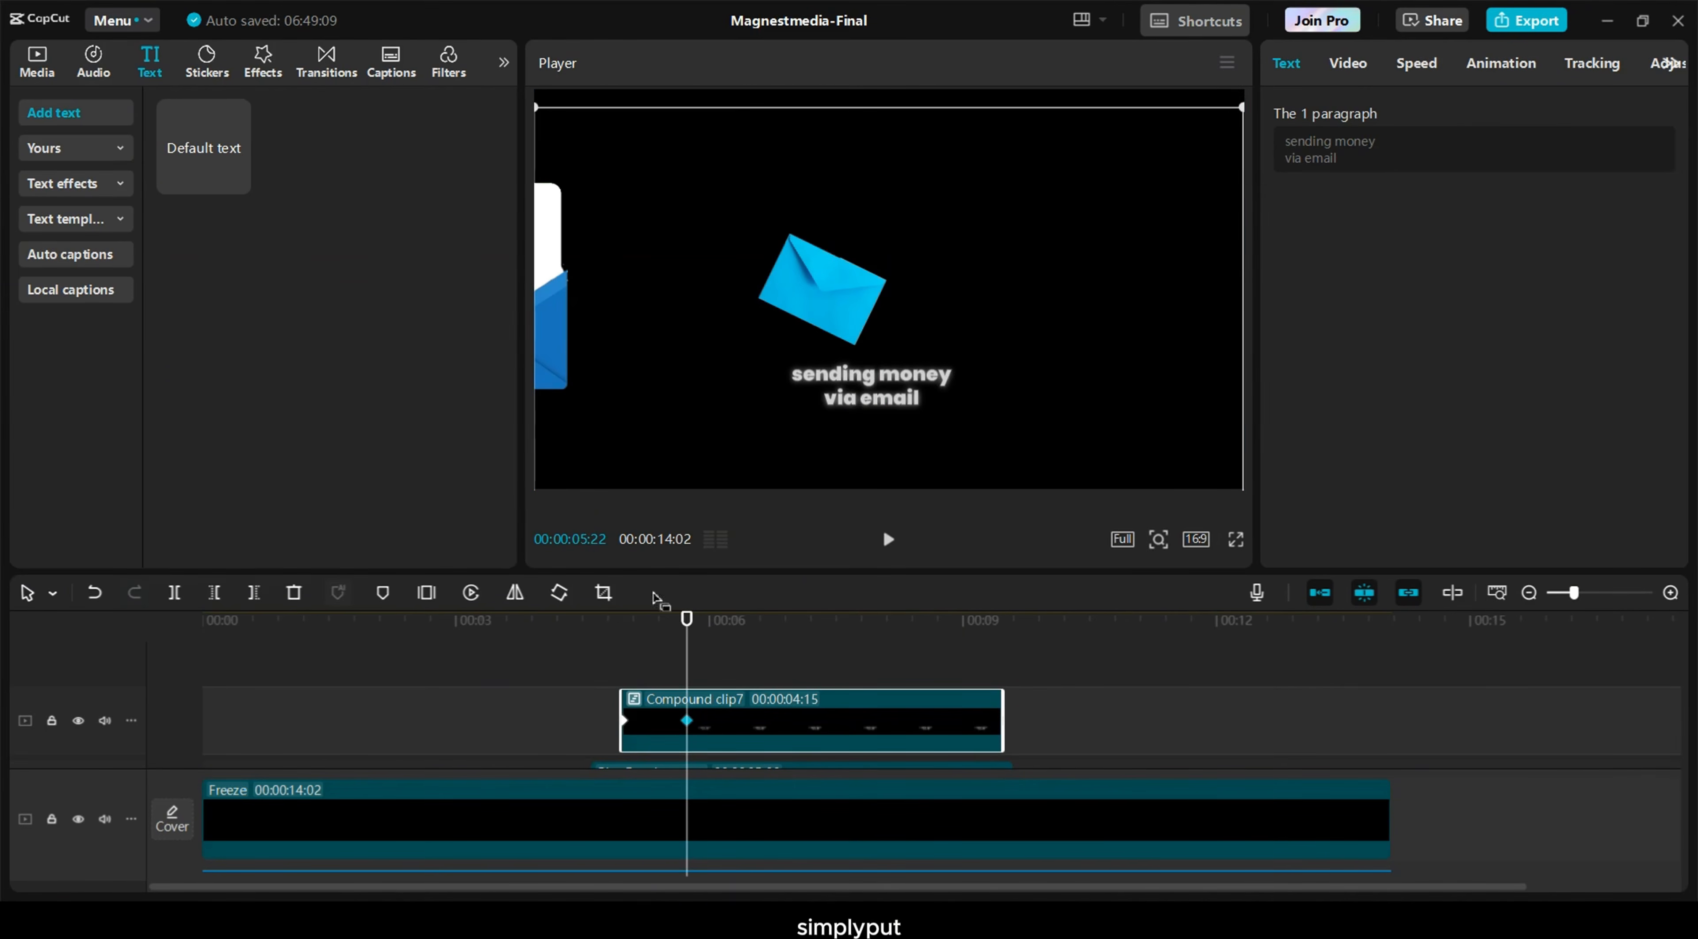
pyautogui.click(622, 630)
pyautogui.press('space')
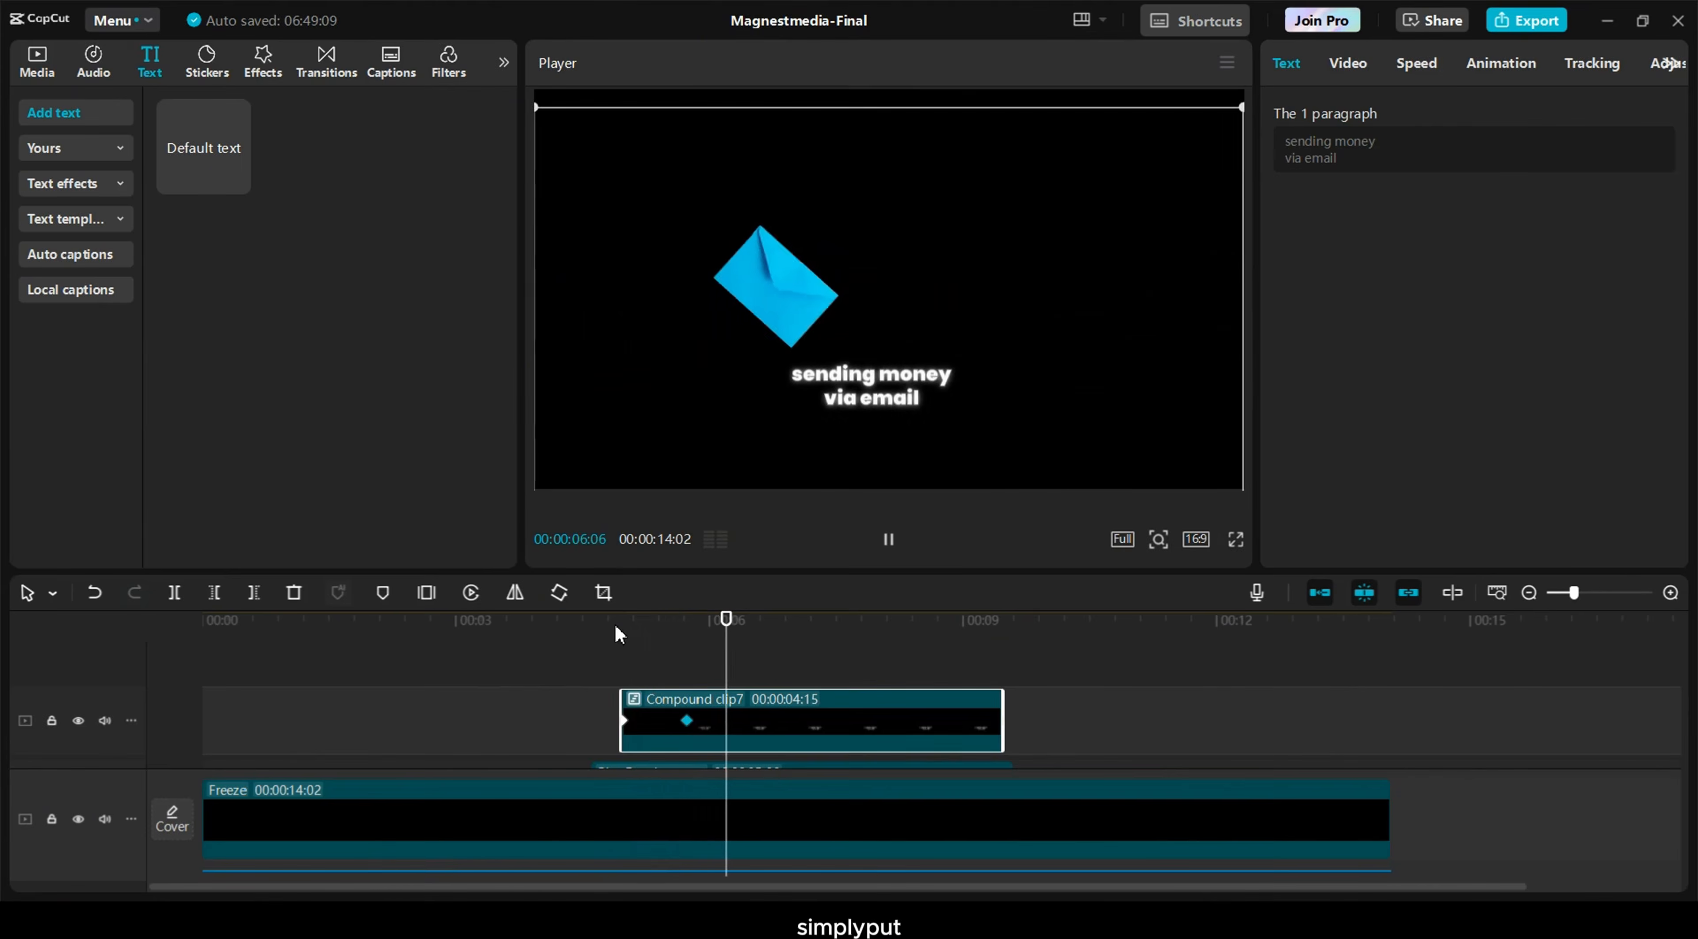
pyautogui.press('space')
# Set the Y position to -90 at the text clip's first Transform keyframe, and play back the animation
pyautogui.click(1348, 64)
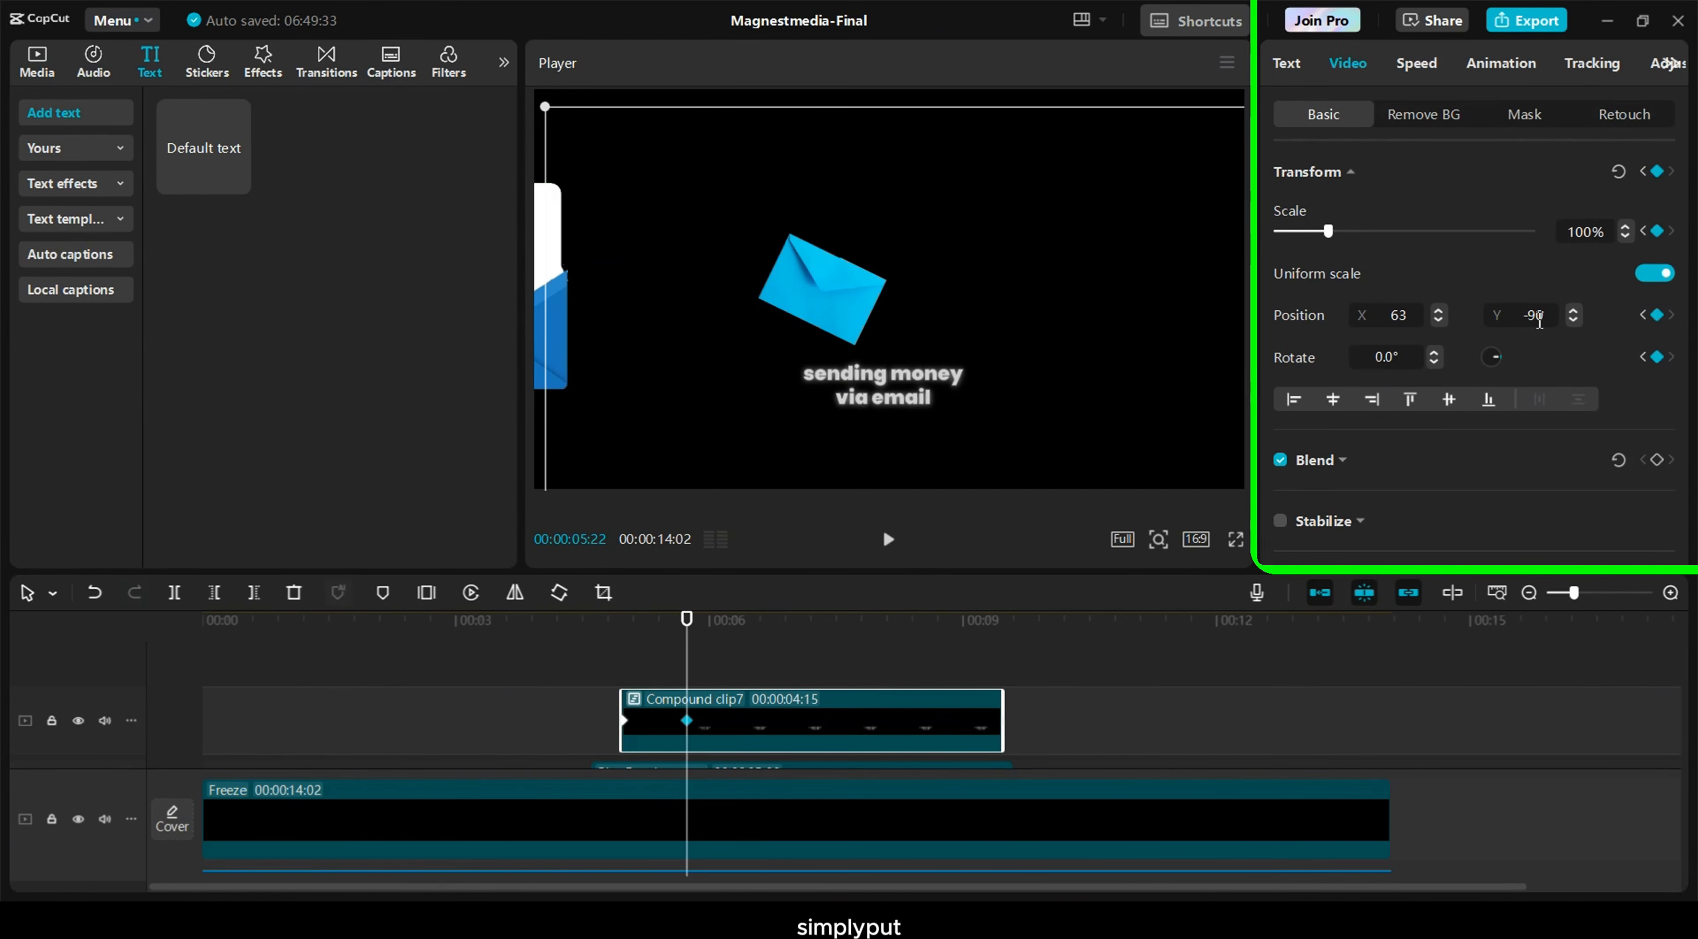
pyautogui.click(1645, 172)
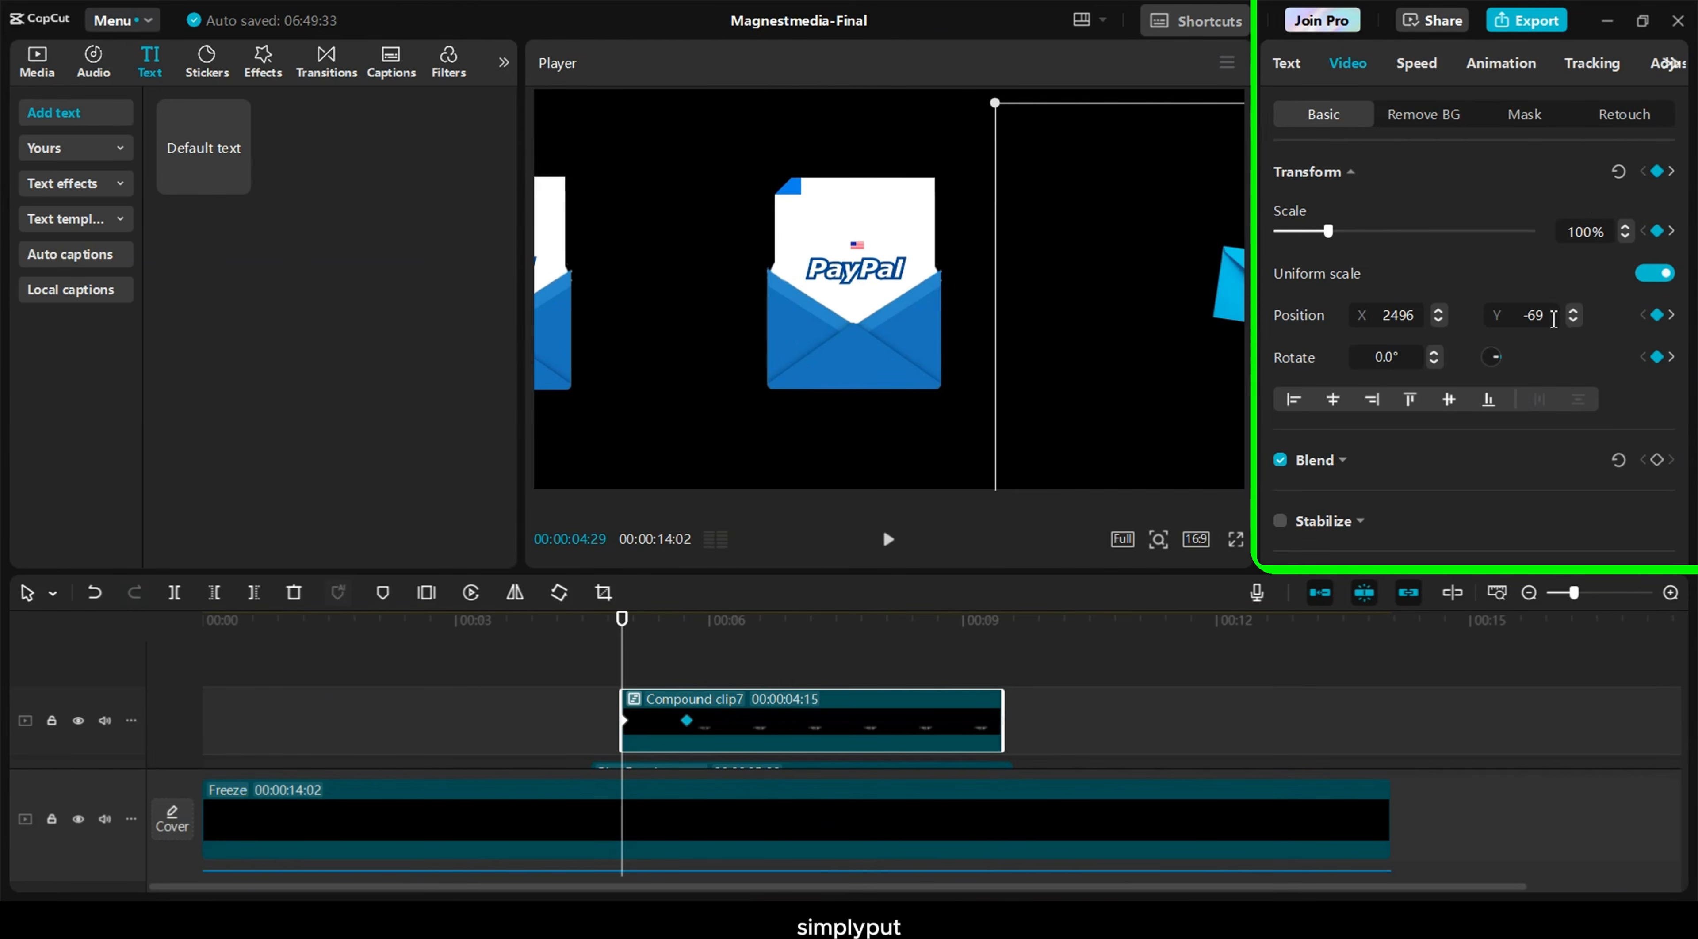
pyautogui.click(1534, 315)
pyautogui.write('-90')
pyautogui.click(1600, 360)
pyautogui.press('space')
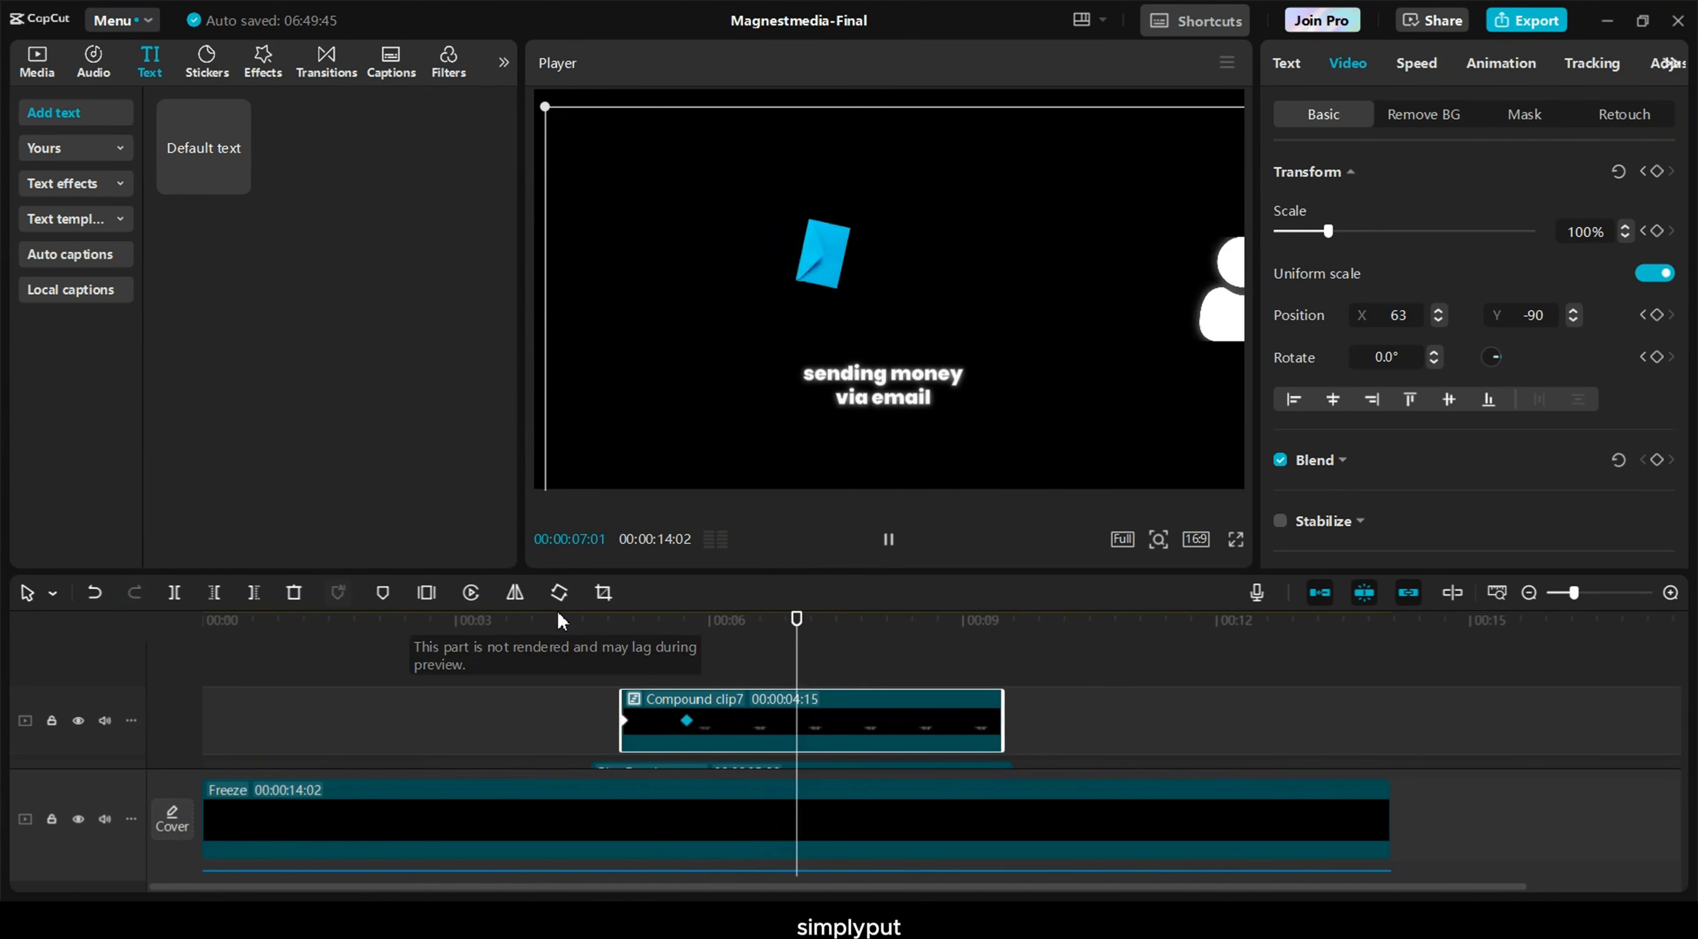
pyautogui.press('space')
pyautogui.click(531, 627)
pyautogui.press('space')
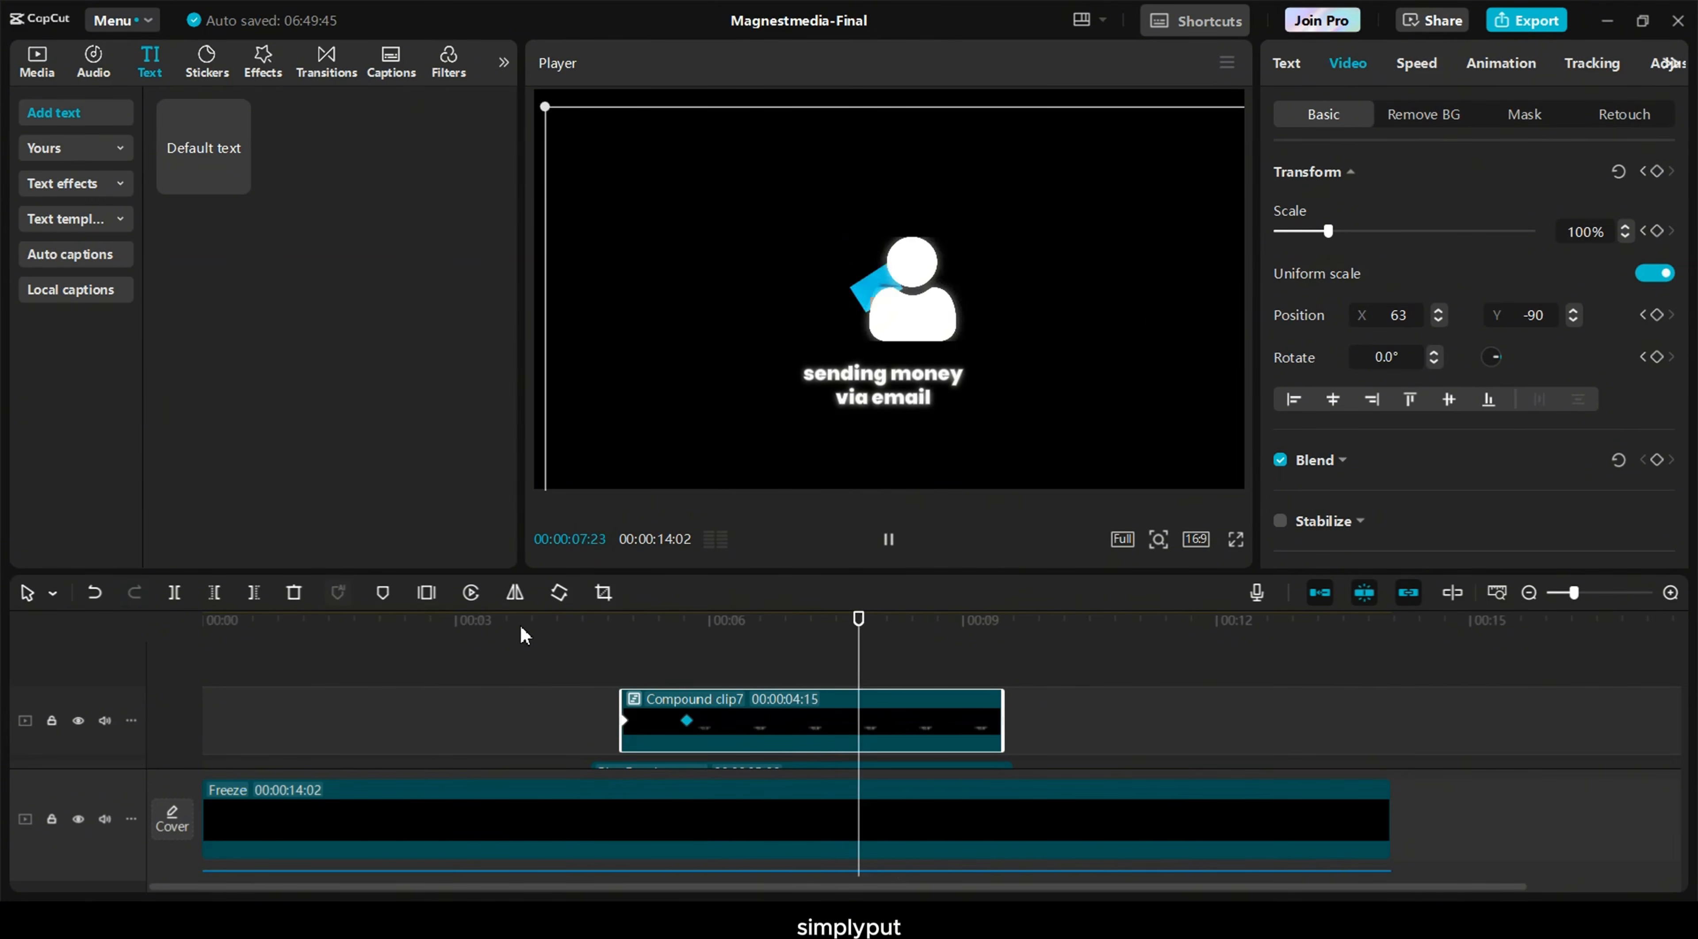
pyautogui.press('space')
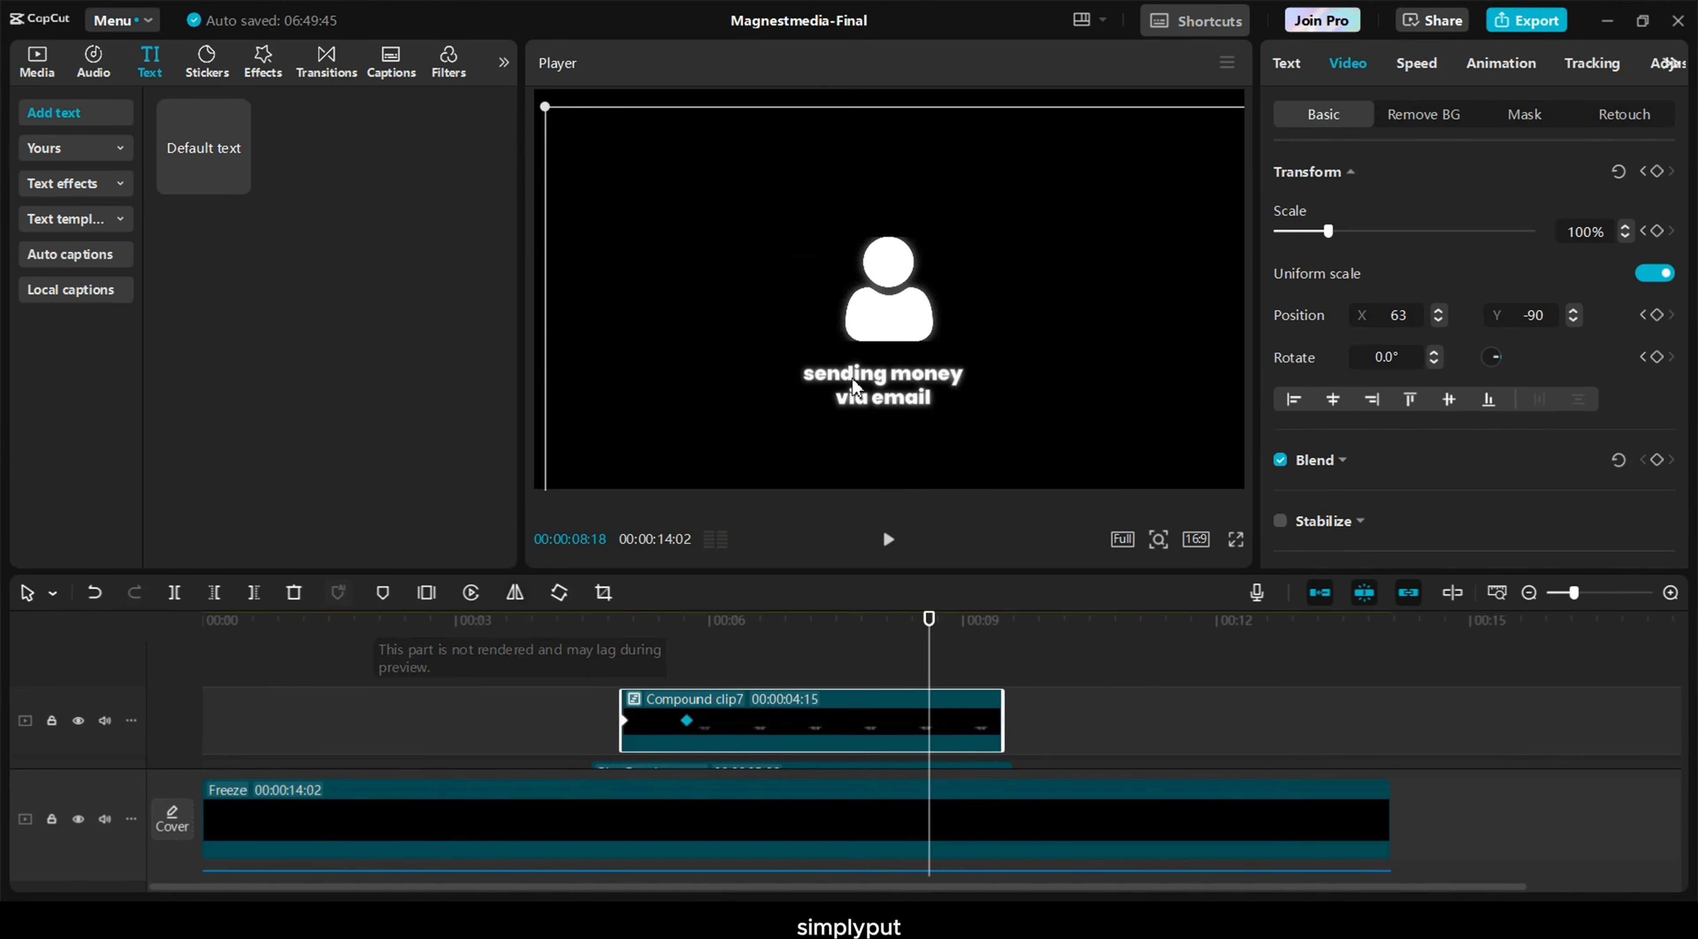
# Add an "@" text clip in Poppins Black on a new track near 00:00:05:13, extended to the end of the background clip
pyautogui.moveTo(593, 620); pyautogui.dragTo(661, 644)
pyautogui.moveTo(186, 150); pyautogui.dragTo(666, 708)
pyautogui.moveTo(909, 708); pyautogui.dragTo(1391, 707)
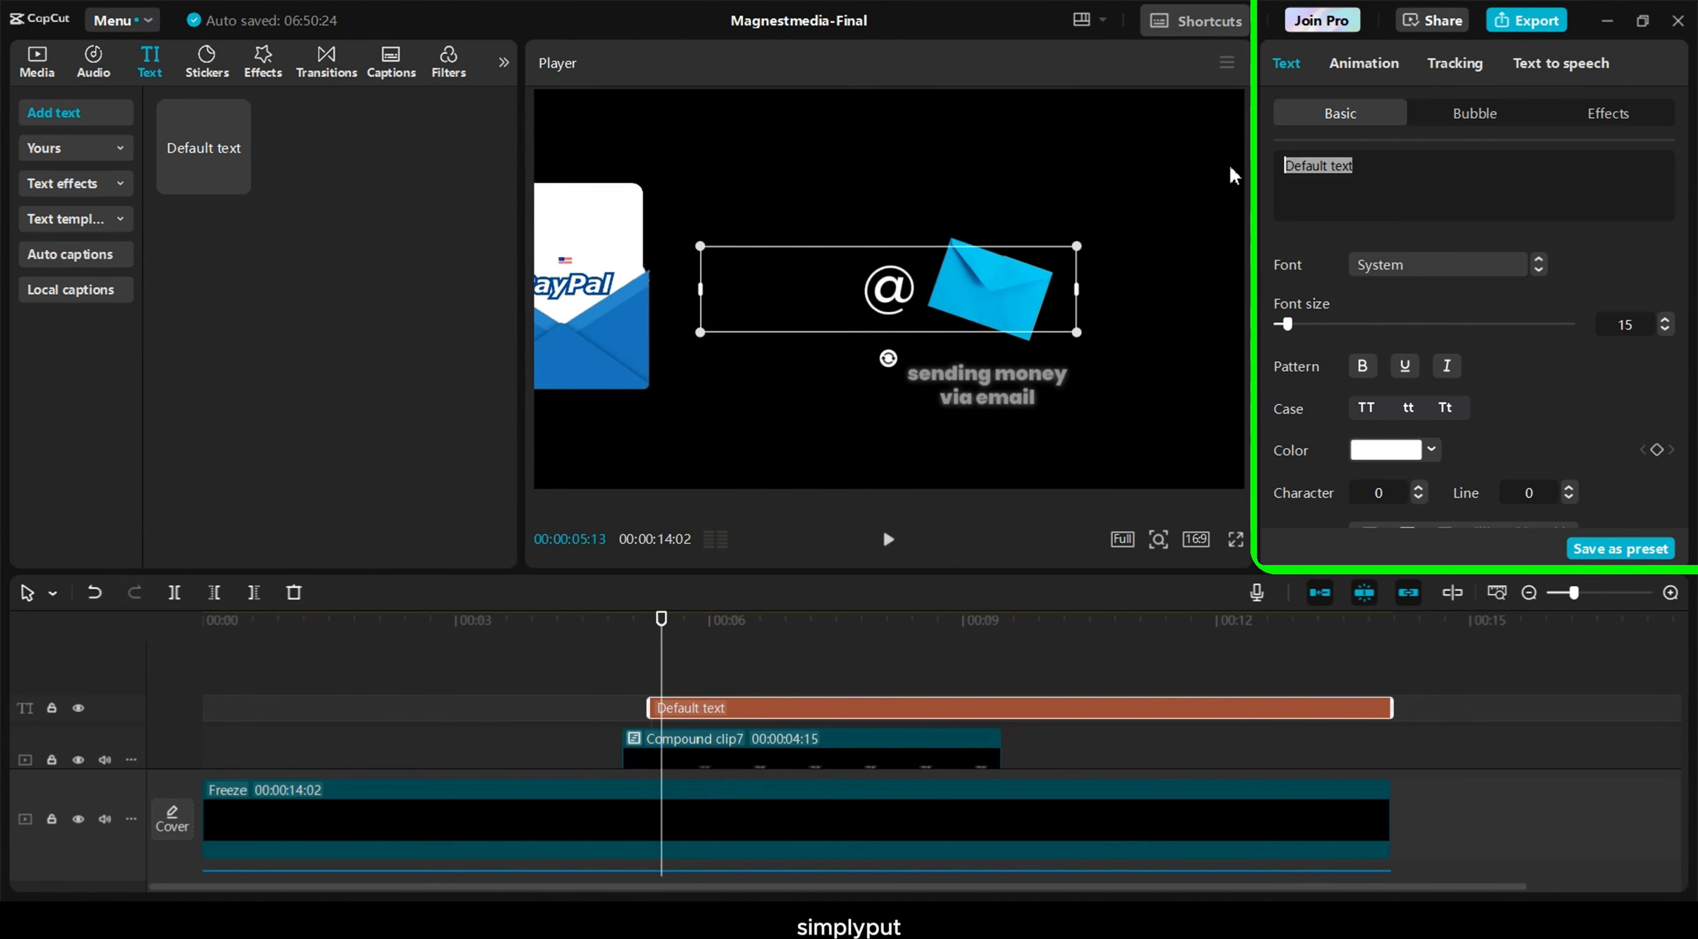
pyautogui.write('@')
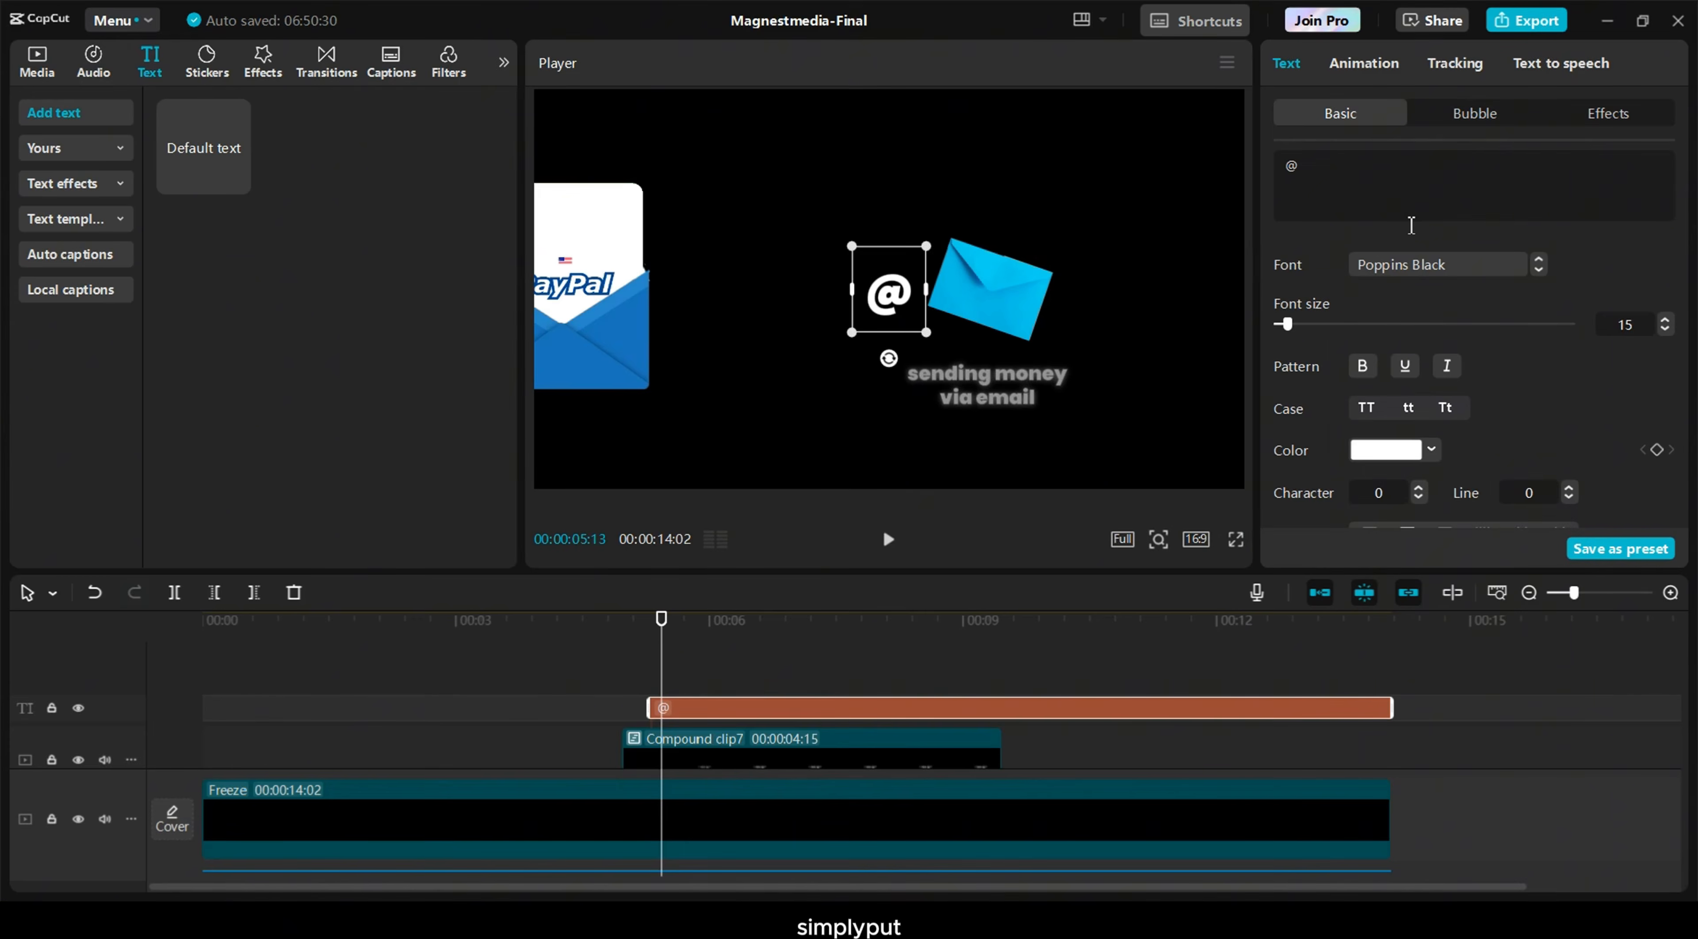
# Place the "@" text above the blue envelope, enlarge it slightly, and enable a white glow with intensity 31
pyautogui.moveTo(902, 292); pyautogui.dragTo(1038, 247)
pyautogui.scroll(-6, 1494, 454)
pyautogui.scroll(-5, 1494, 453)
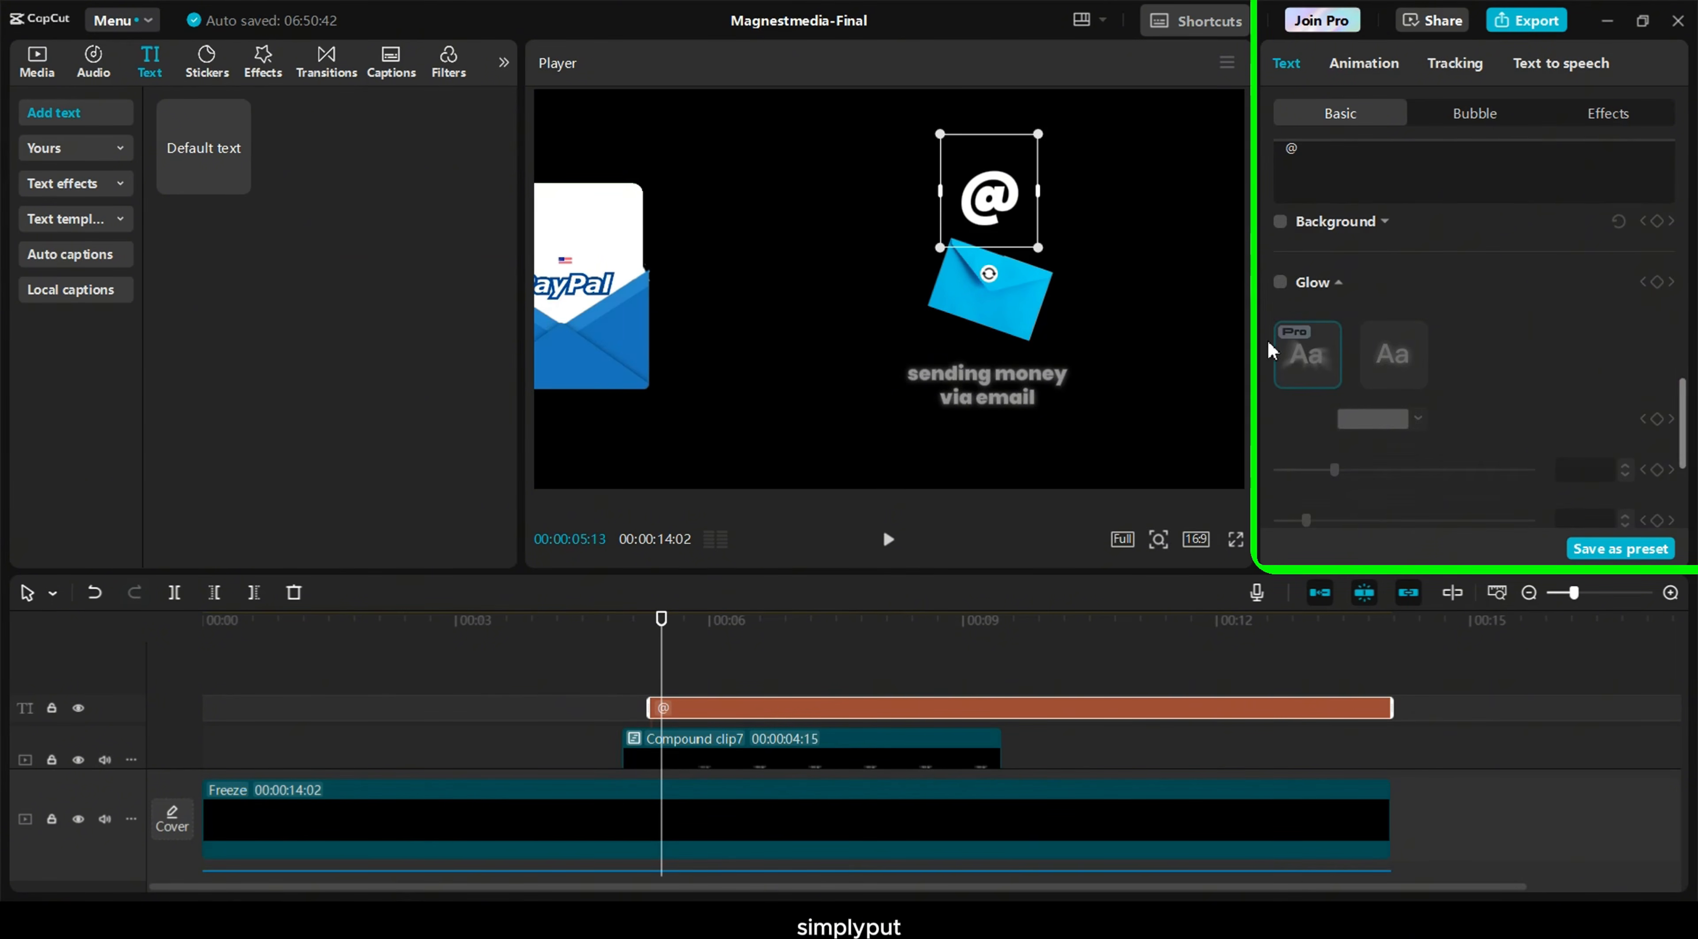
pyautogui.click(1281, 284)
pyautogui.moveTo(1381, 472); pyautogui.dragTo(1338, 472)
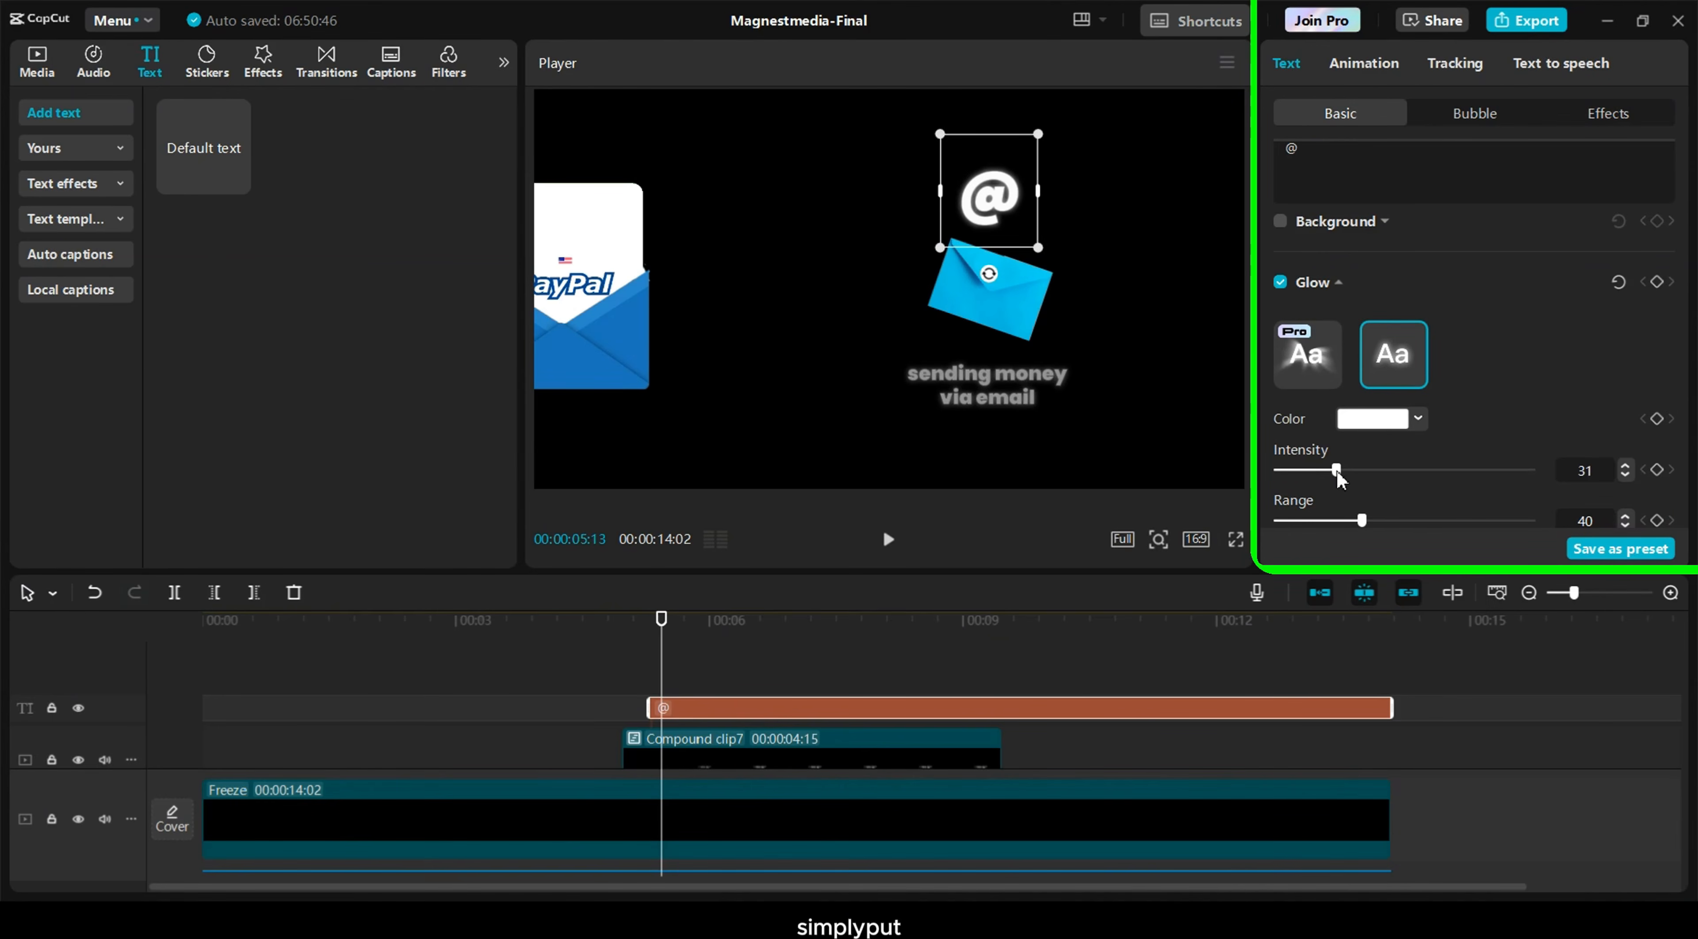
# Apply the Fade In entrance animation to the "@" text with a duration of about 1.2 s
pyautogui.click(1363, 63)
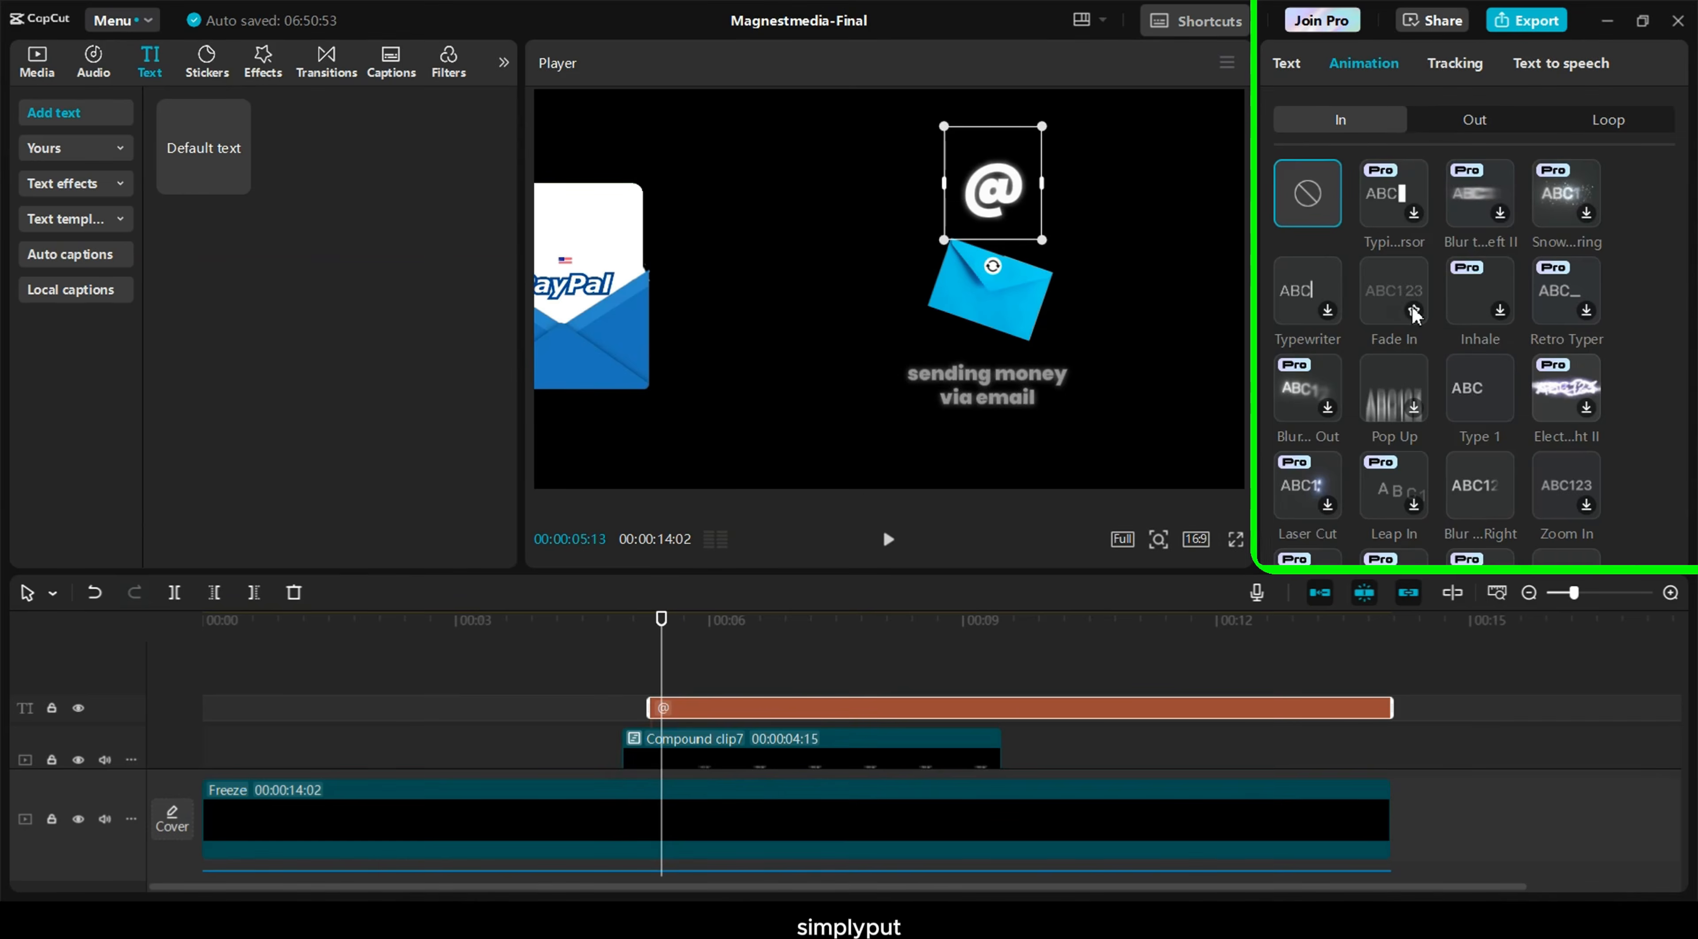
pyautogui.click(1388, 301)
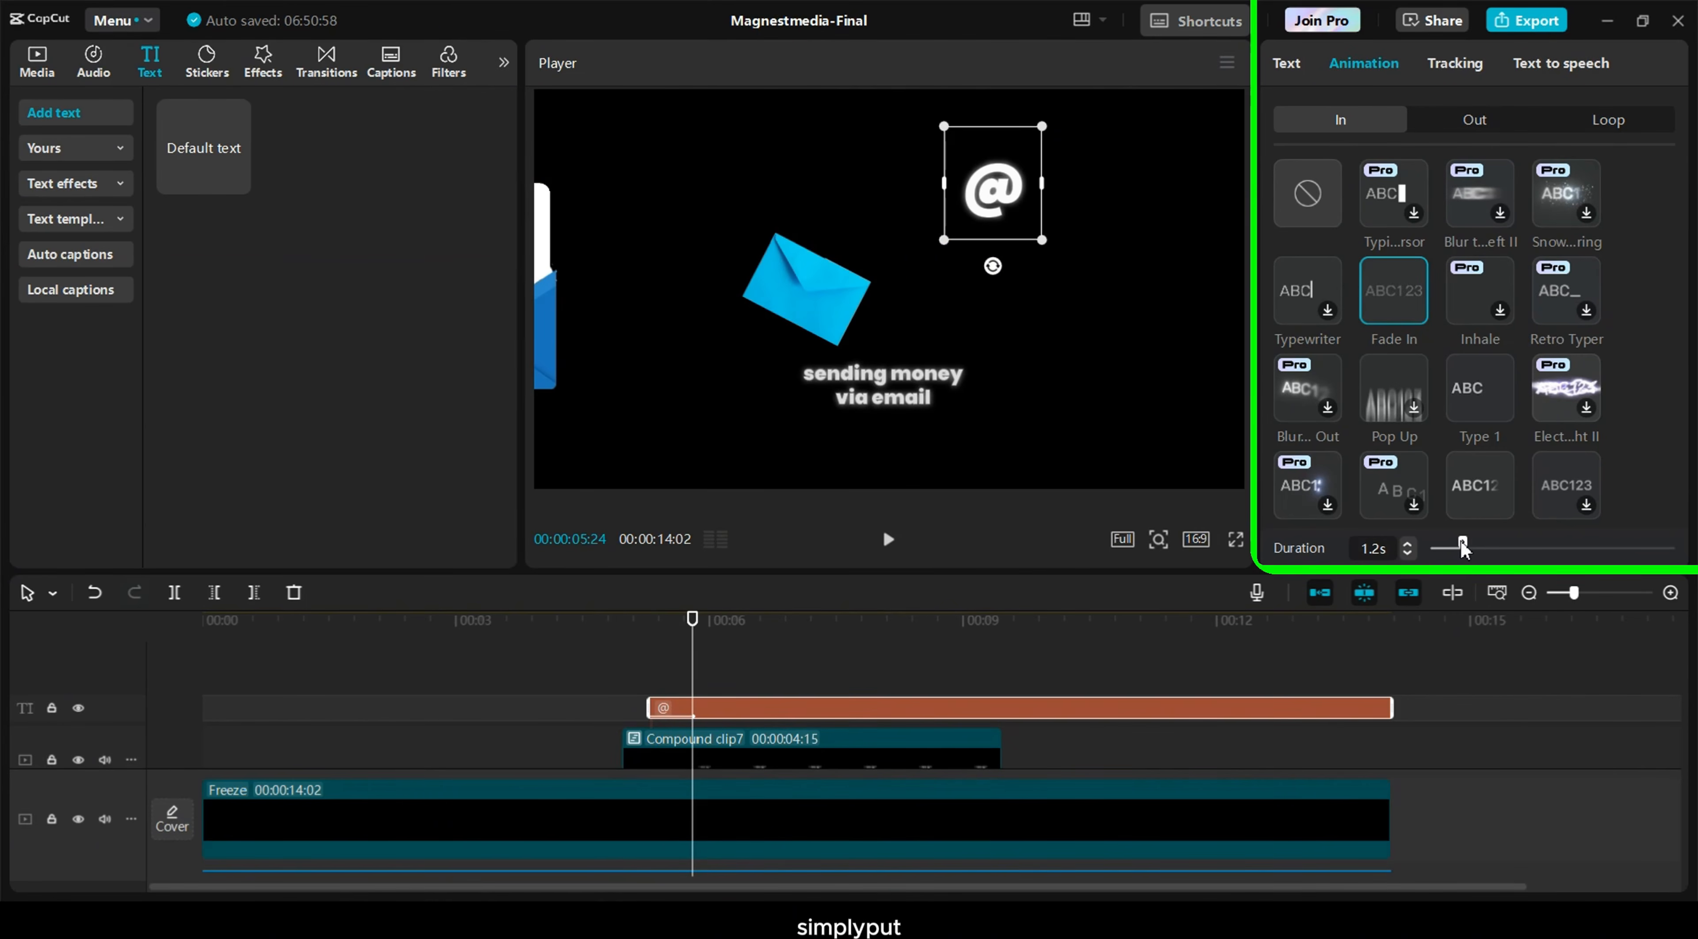
pyautogui.click(618, 672)
# Enlarge the "@" text slightly and centre it directly above the user icon as framed at 00:00:08:15
pyautogui.click(998, 194)
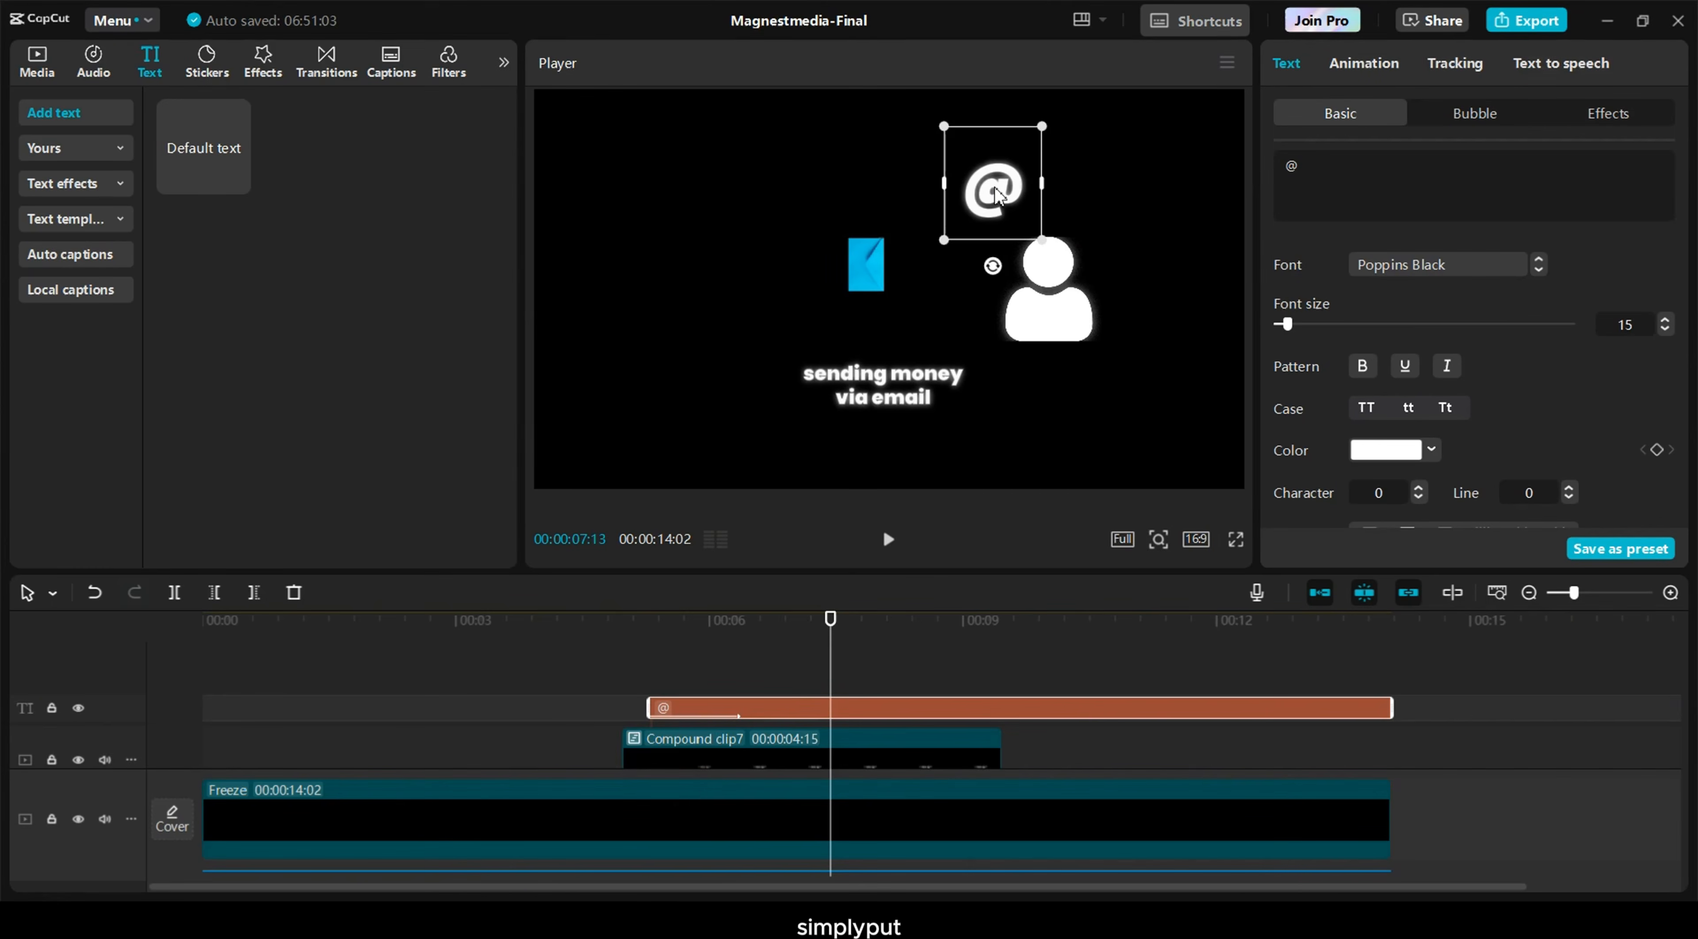
pyautogui.moveTo(1048, 237); pyautogui.dragTo(876, 194)
pyautogui.scroll(-1, 818, 665)
pyautogui.scroll(-2, 819, 675)
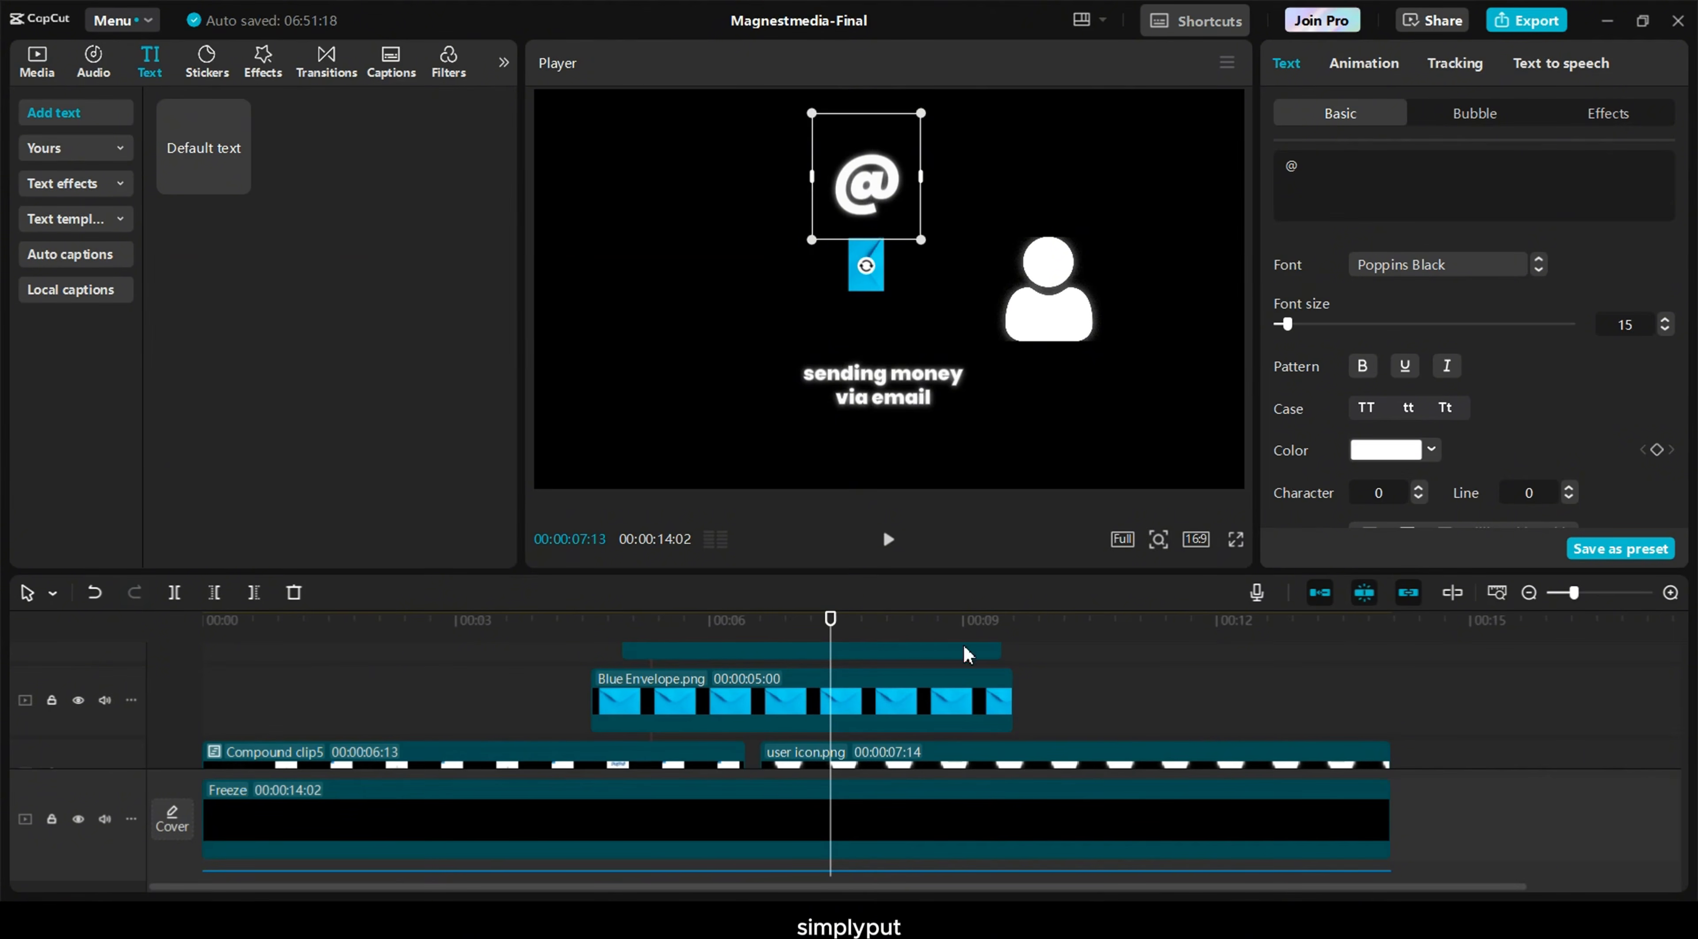
pyautogui.scroll(-1, 967, 655)
pyautogui.moveTo(830, 619); pyautogui.dragTo(920, 618)
pyautogui.moveTo(882, 191); pyautogui.dragTo(903, 189)
# Convert the "@" text into a compound clip and move it to start at about 00:00:06:15
pyautogui.scroll(3, 926, 700)
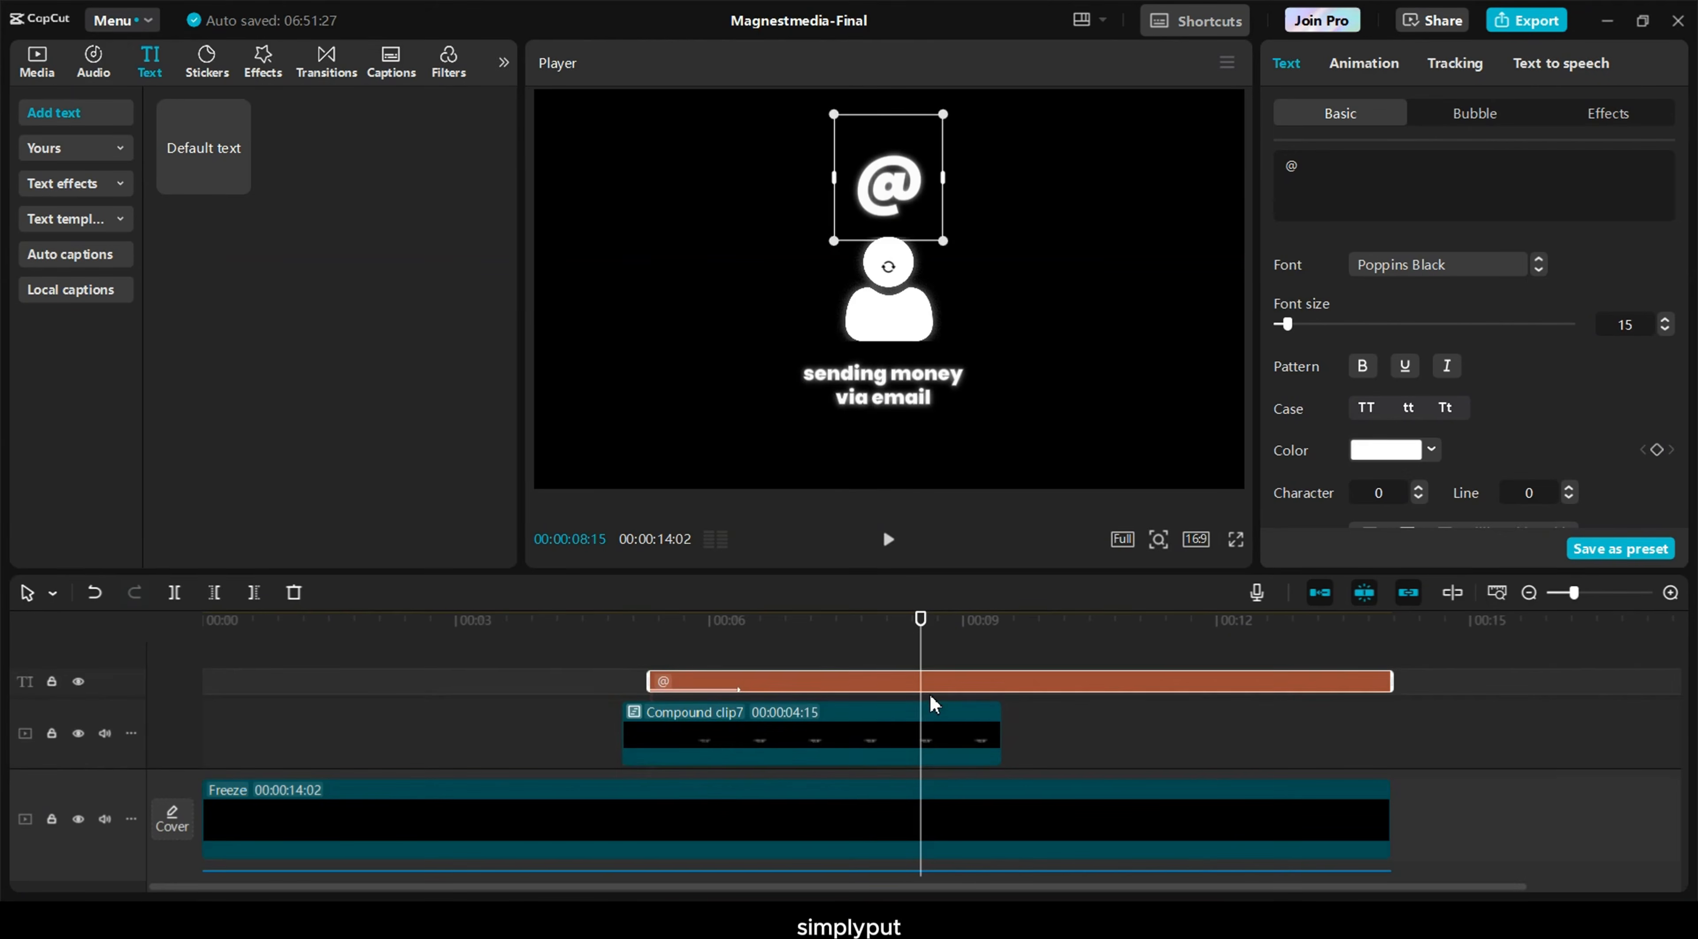
pyautogui.rightClick(923, 714)
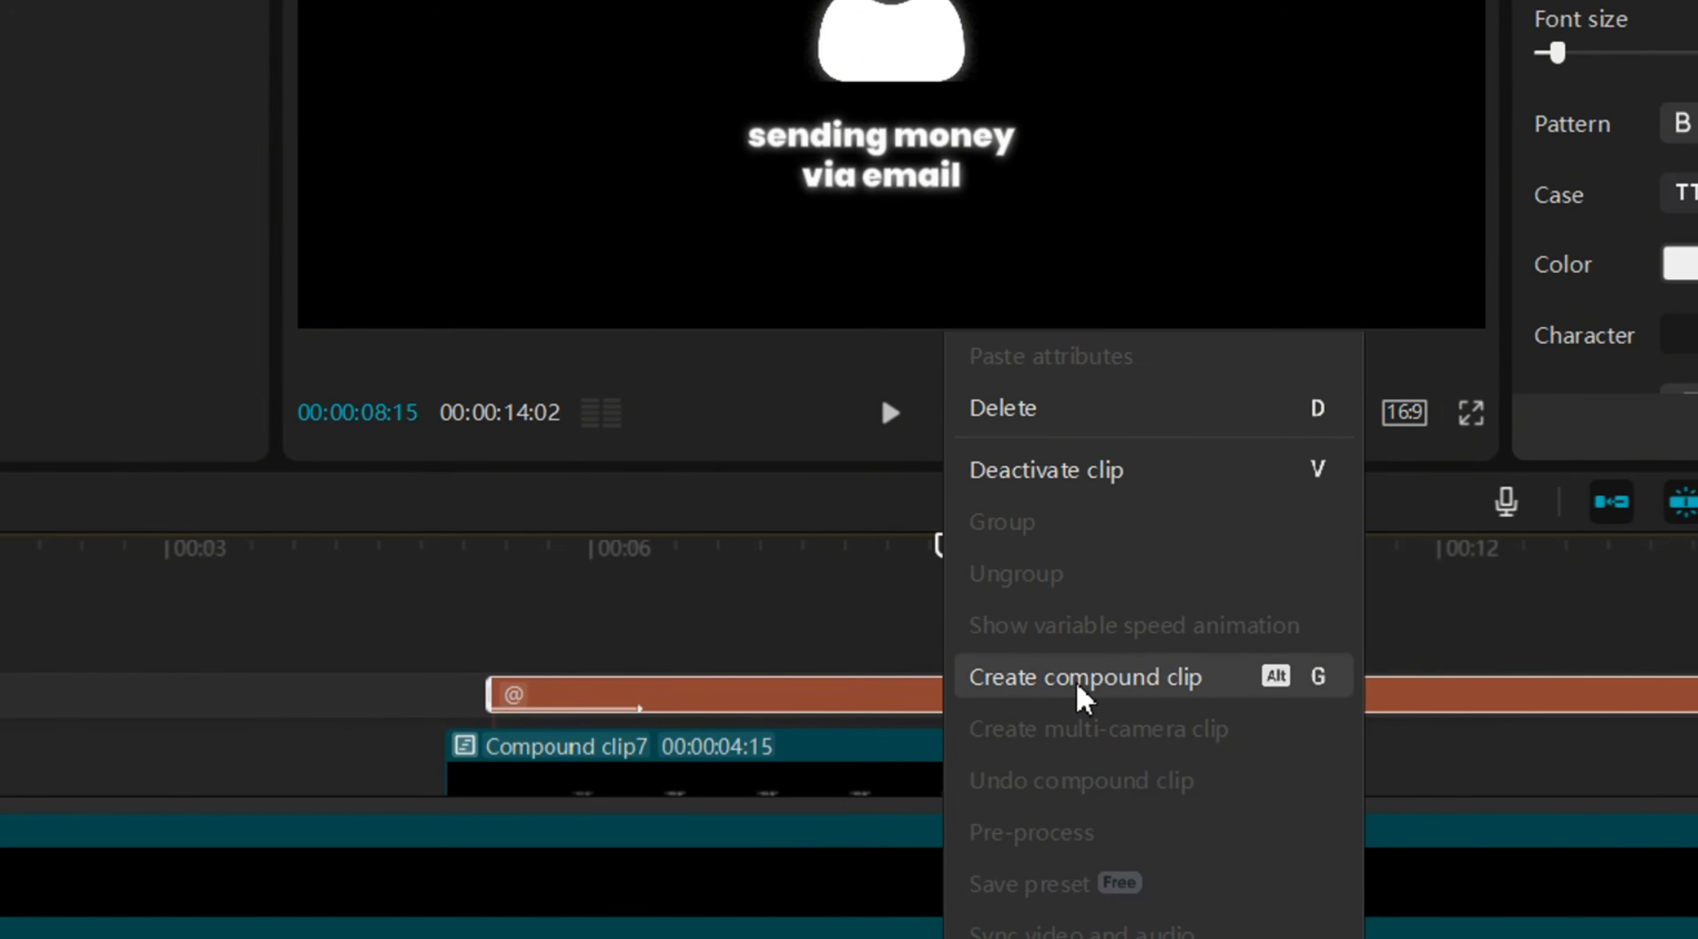
pyautogui.click(1079, 687)
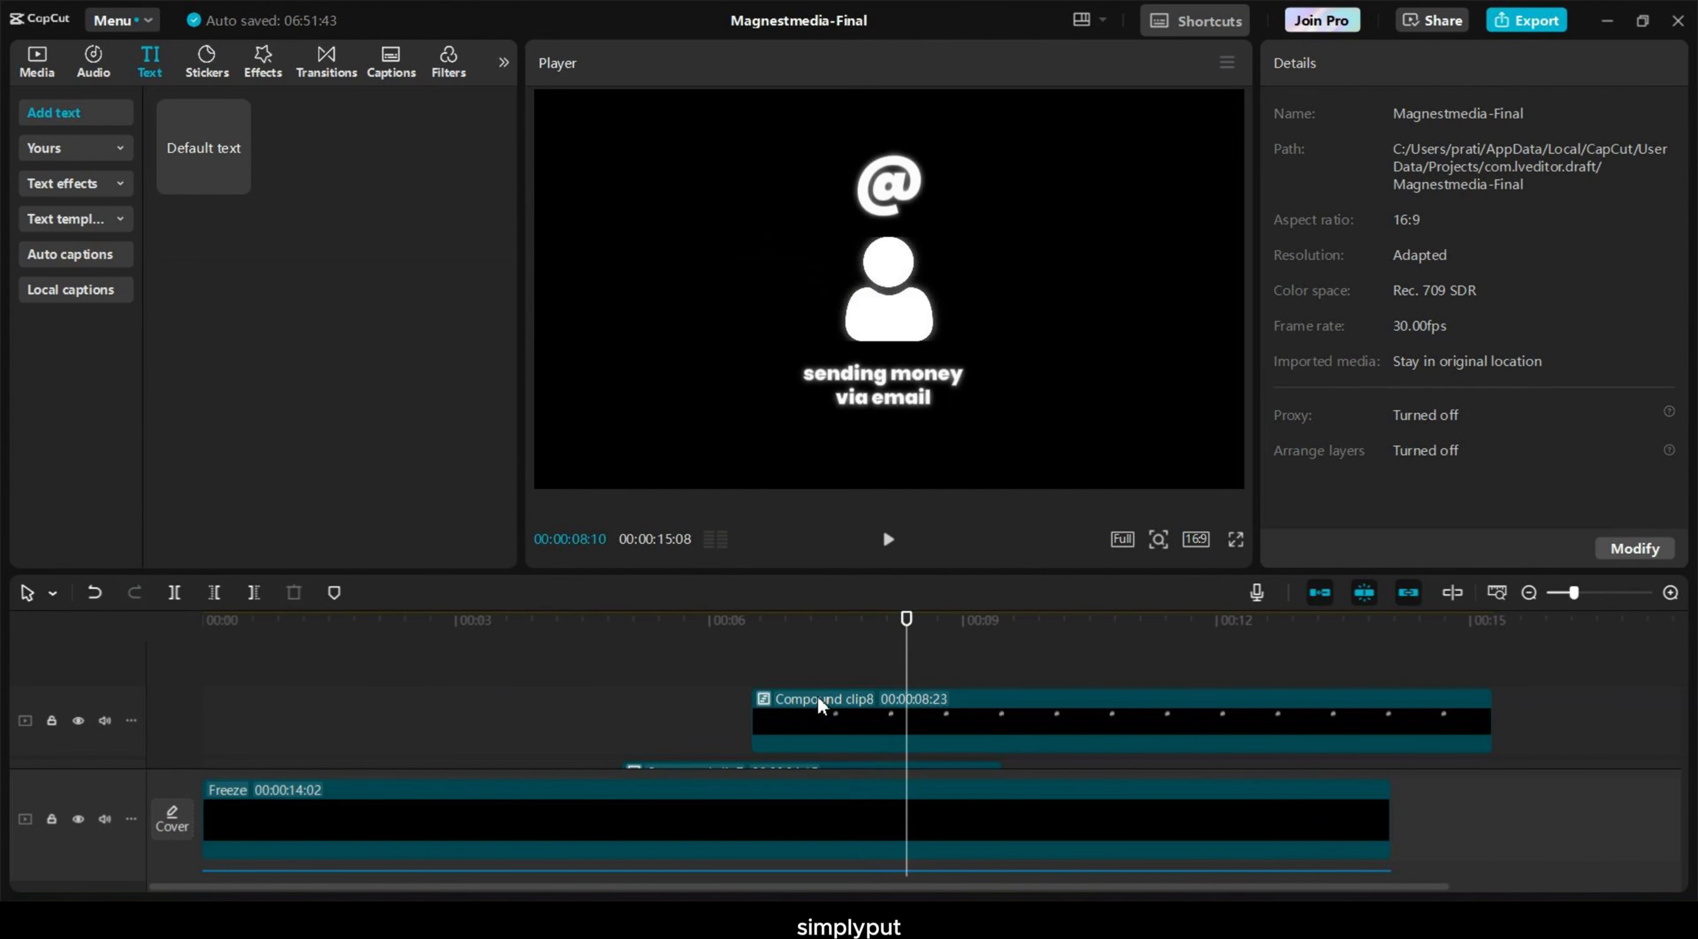
# Set the Fade In duration of the "@" text inside its compound clip to 1.5 s, and return to the main timeline
pyautogui.doubleClick(820, 704)
pyautogui.click(644, 712)
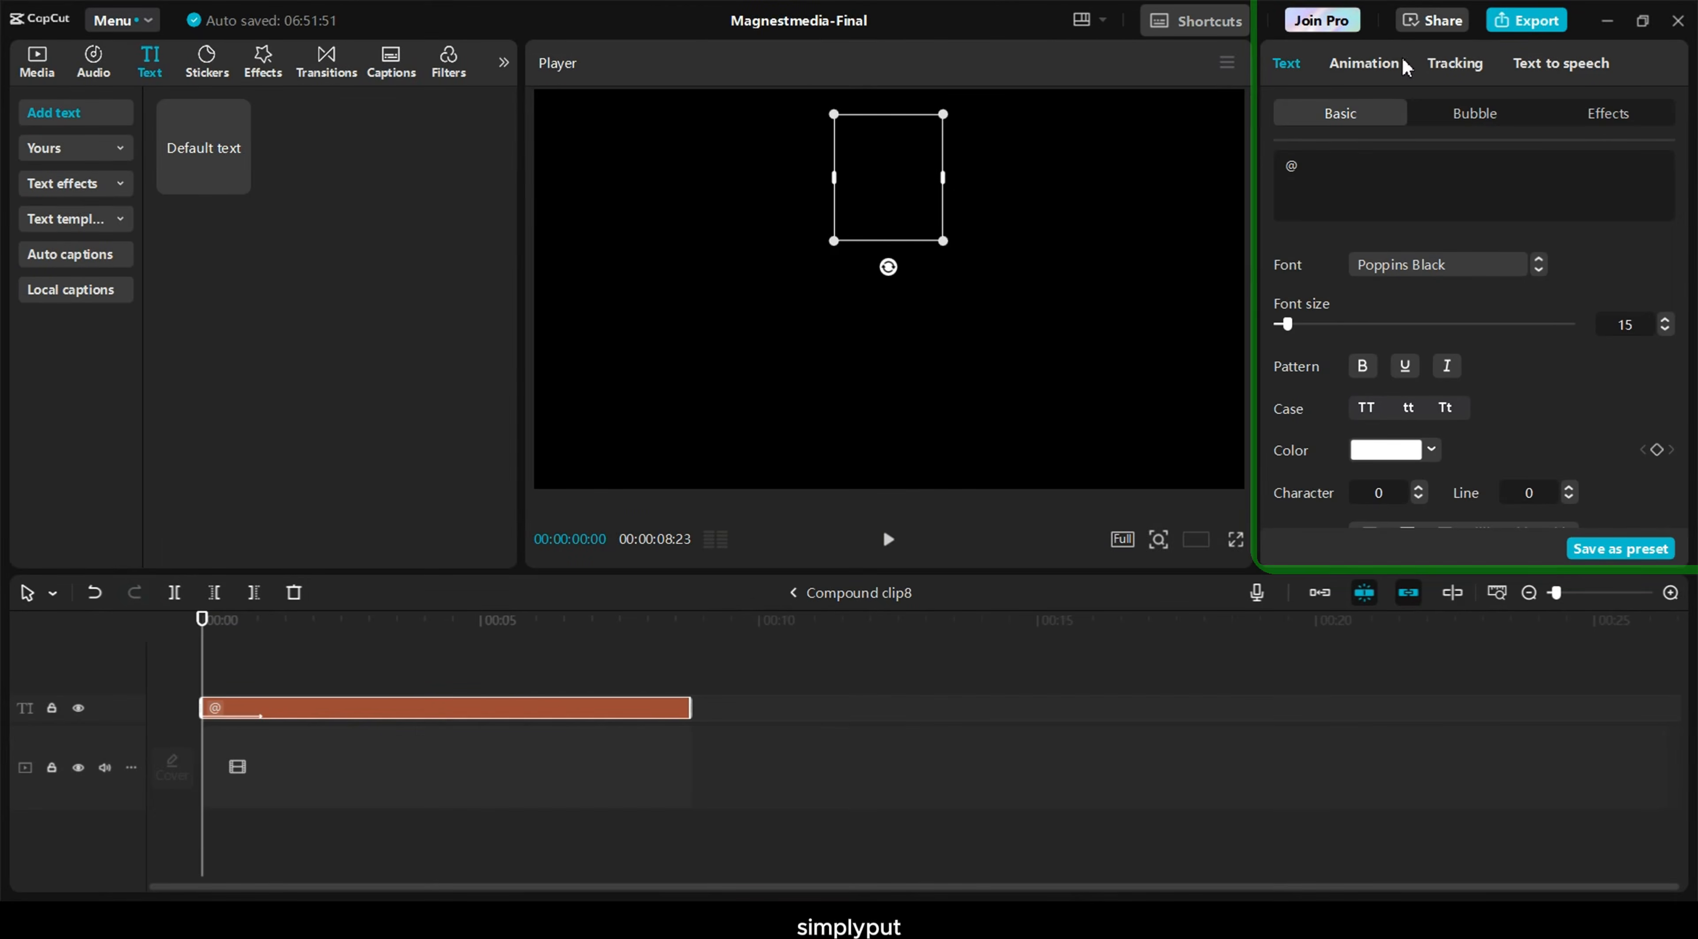
pyautogui.click(1394, 65)
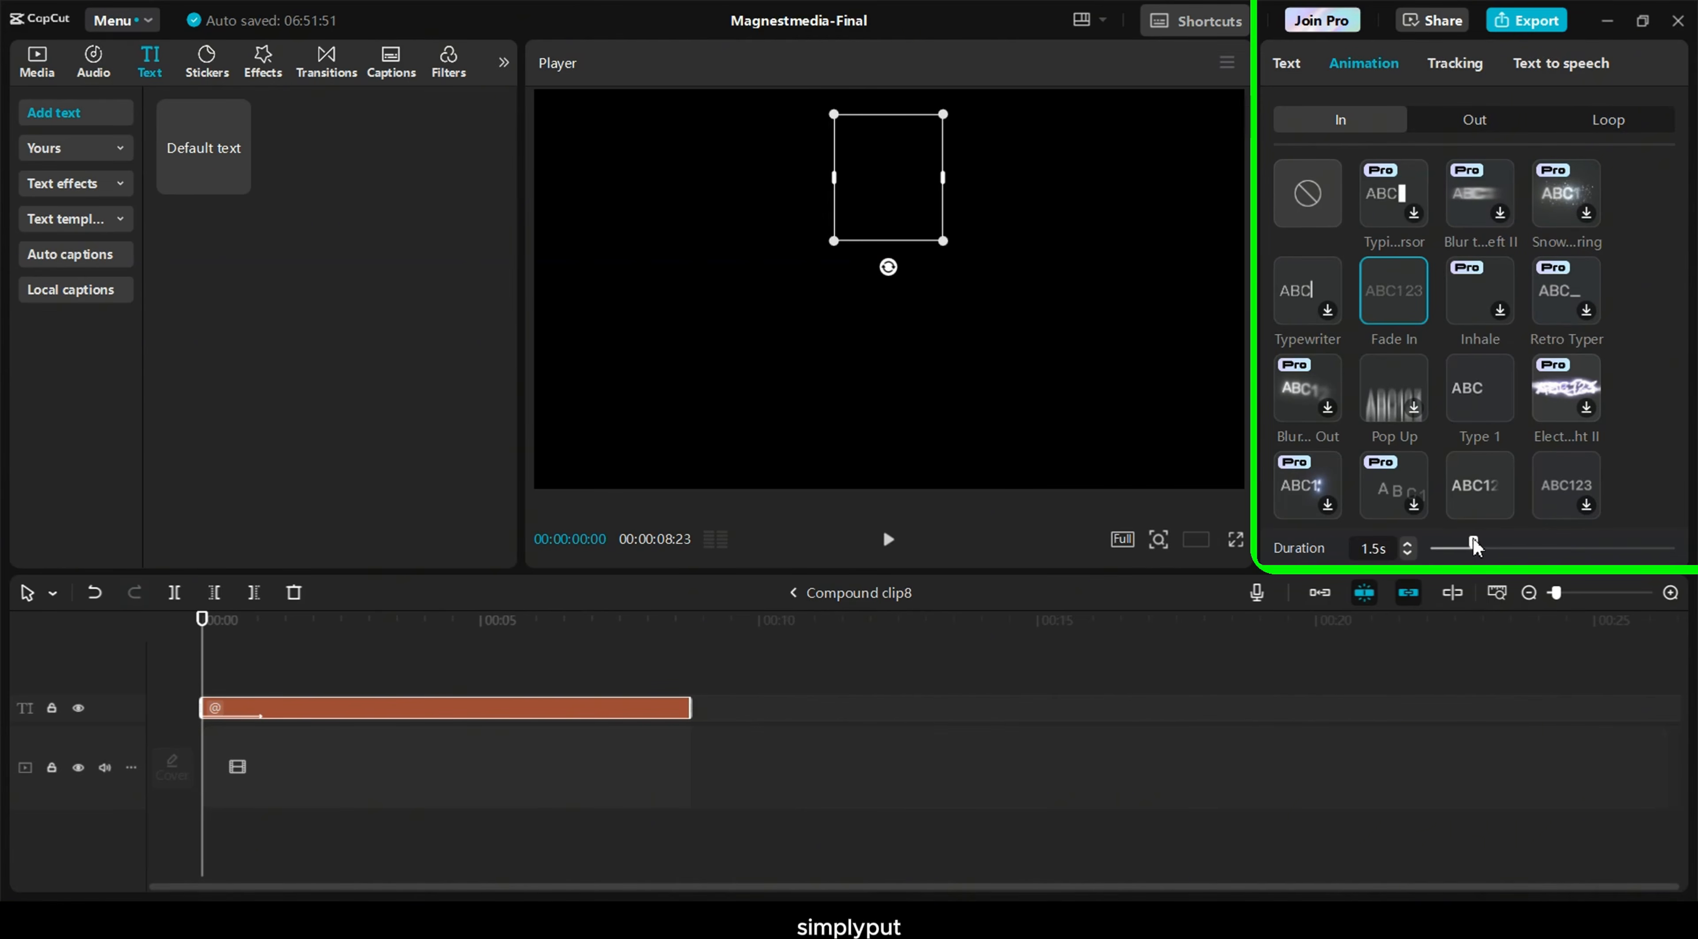
pyautogui.click(801, 591)
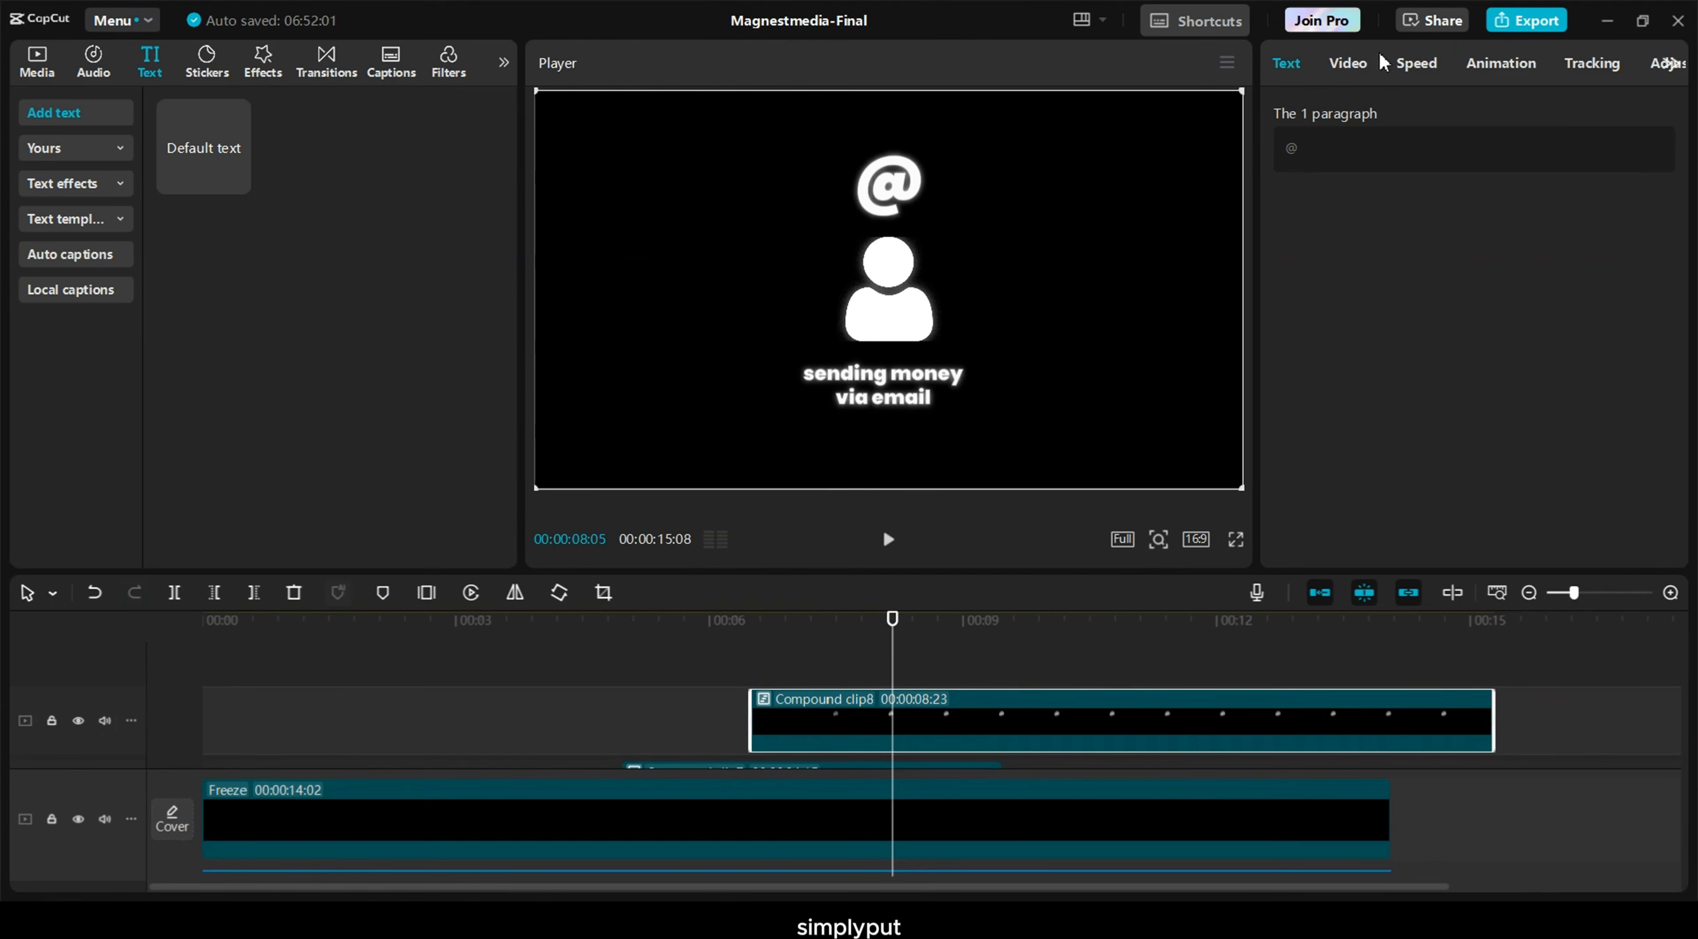
# Add Transform keyframes to the "@" clip at 00:00:08:05 and 00:00:06:20, shift it toward the frame's right side at 00:00:06:20, and preview
pyautogui.click(1358, 67)
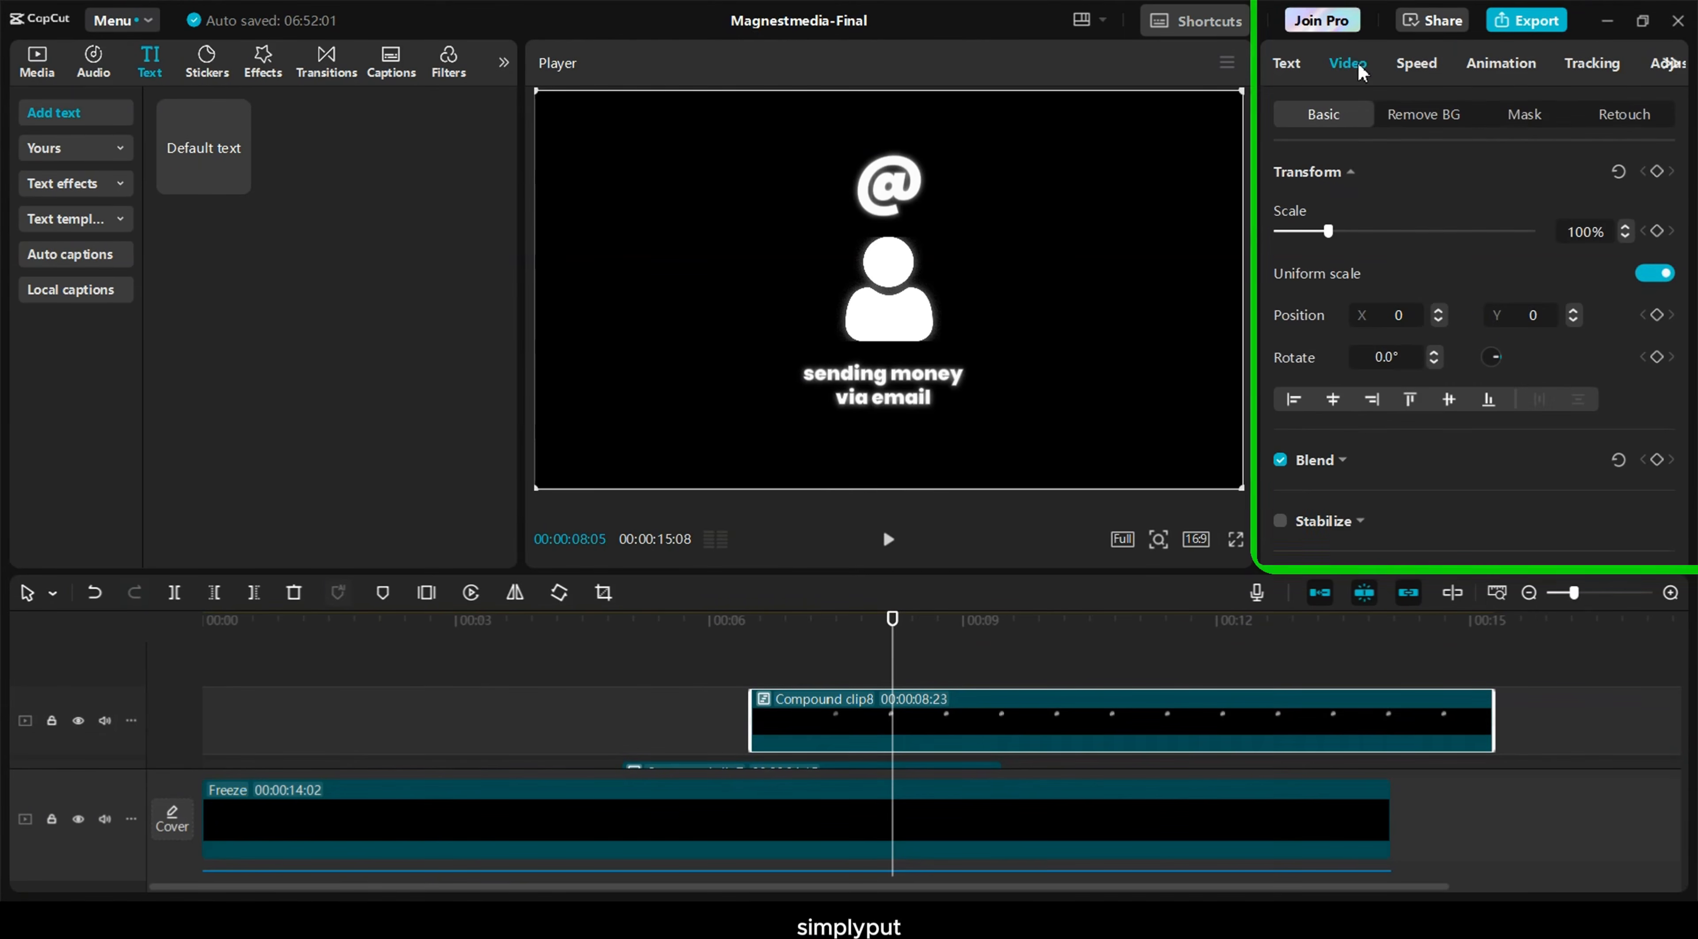
pyautogui.moveTo(802, 666); pyautogui.dragTo(771, 671)
pyautogui.click(1657, 172)
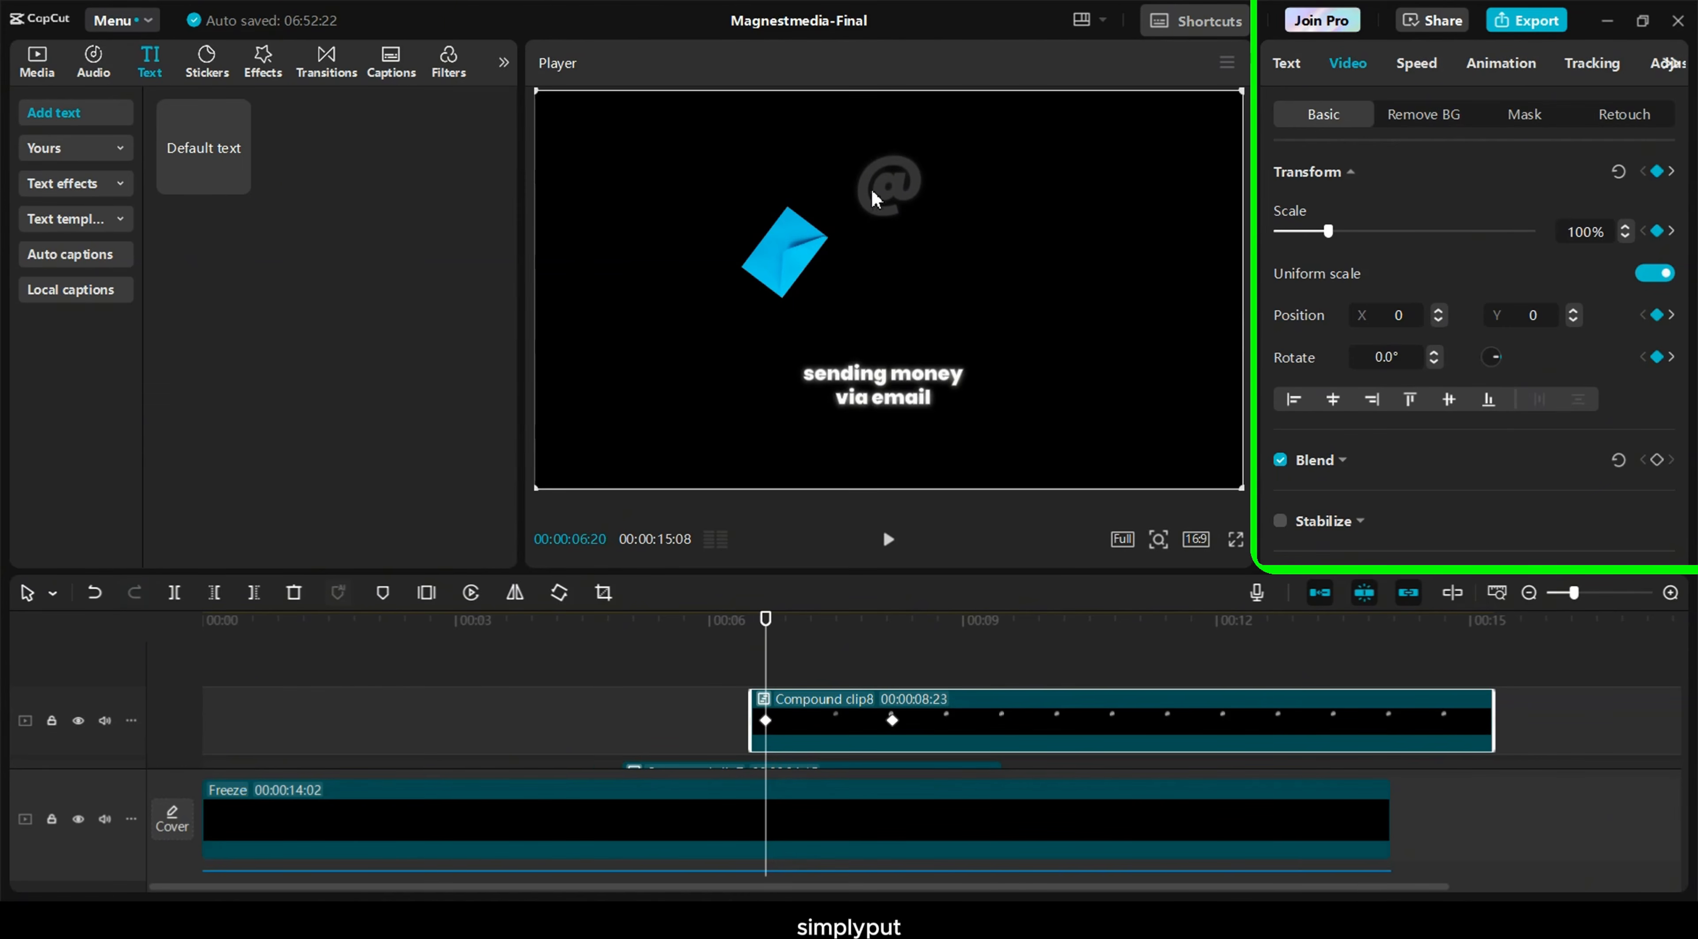
pyautogui.moveTo(873, 197); pyautogui.dragTo(945, 206)
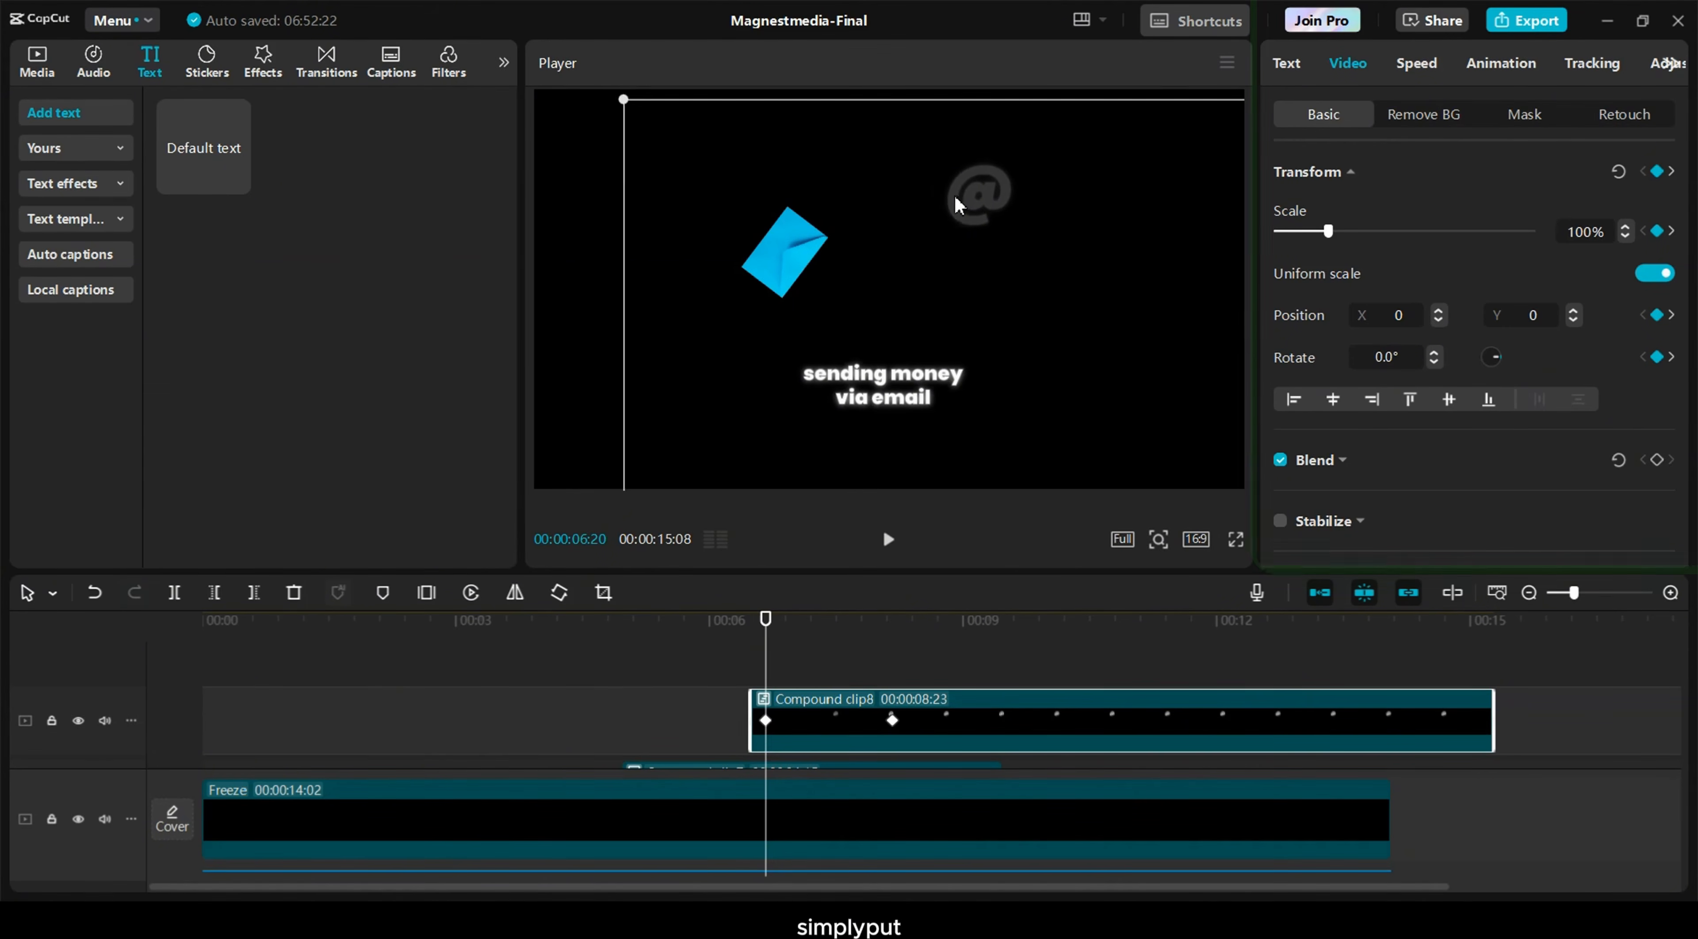
pyautogui.click(741, 605)
pyautogui.press('space')
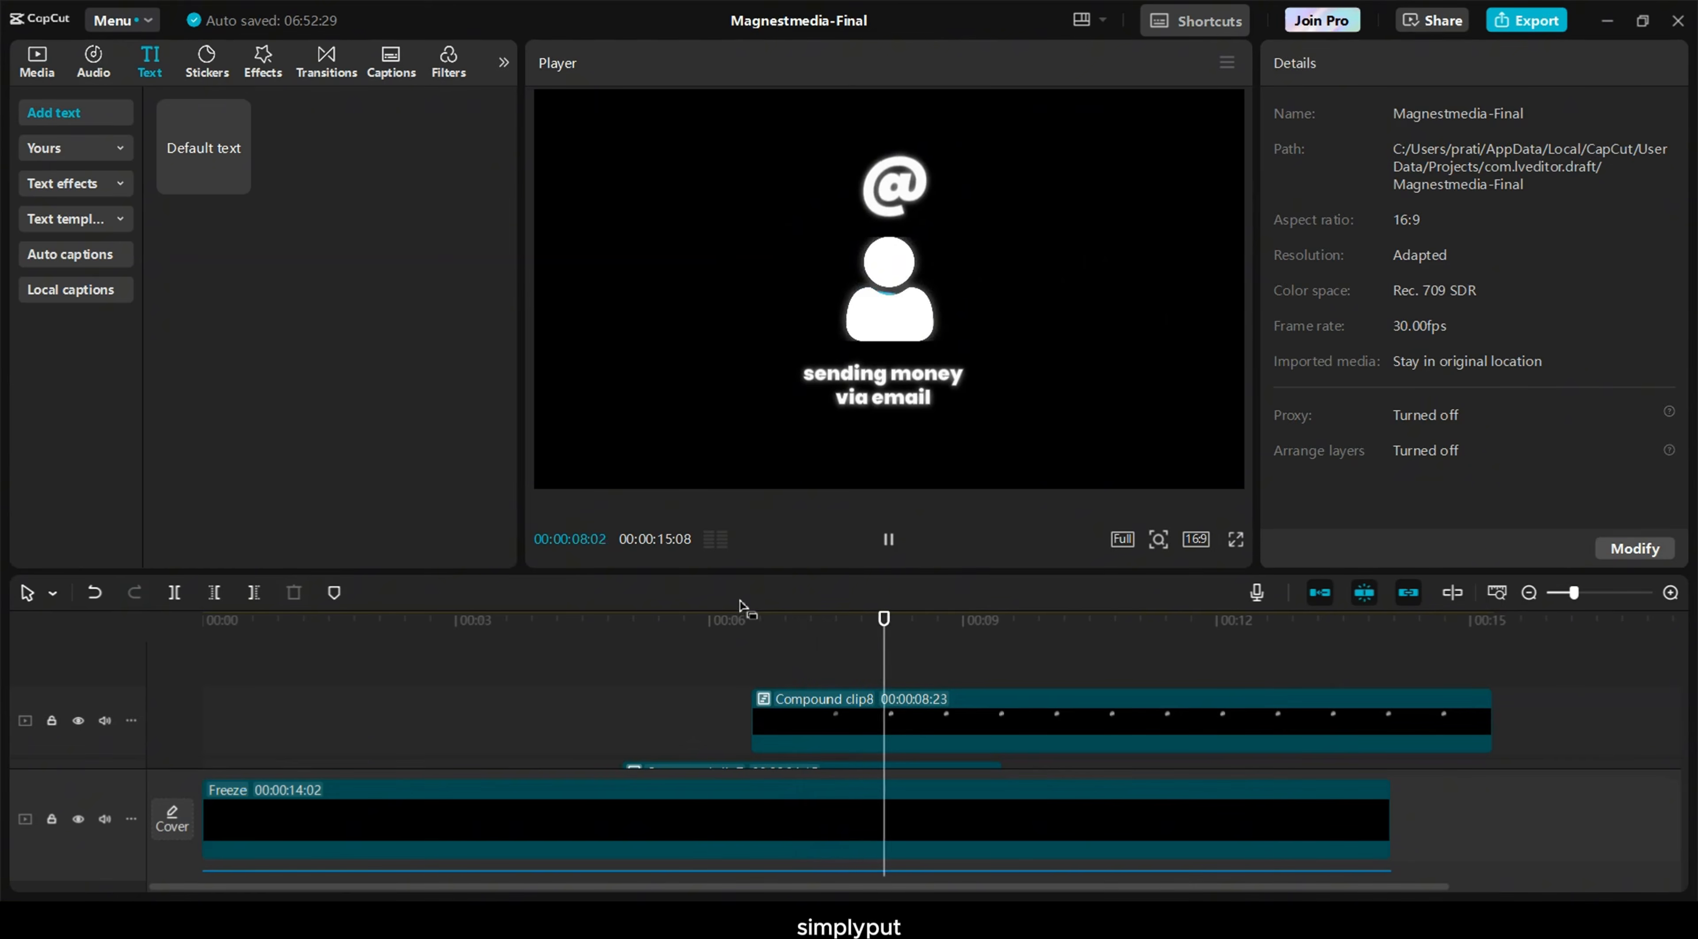
# Move the "@" clip's first keyframe to the clip's start, retime its second keyframe to about 00:00:08:02, and preview
pyautogui.click(853, 720)
pyautogui.moveTo(839, 724); pyautogui.dragTo(832, 722)
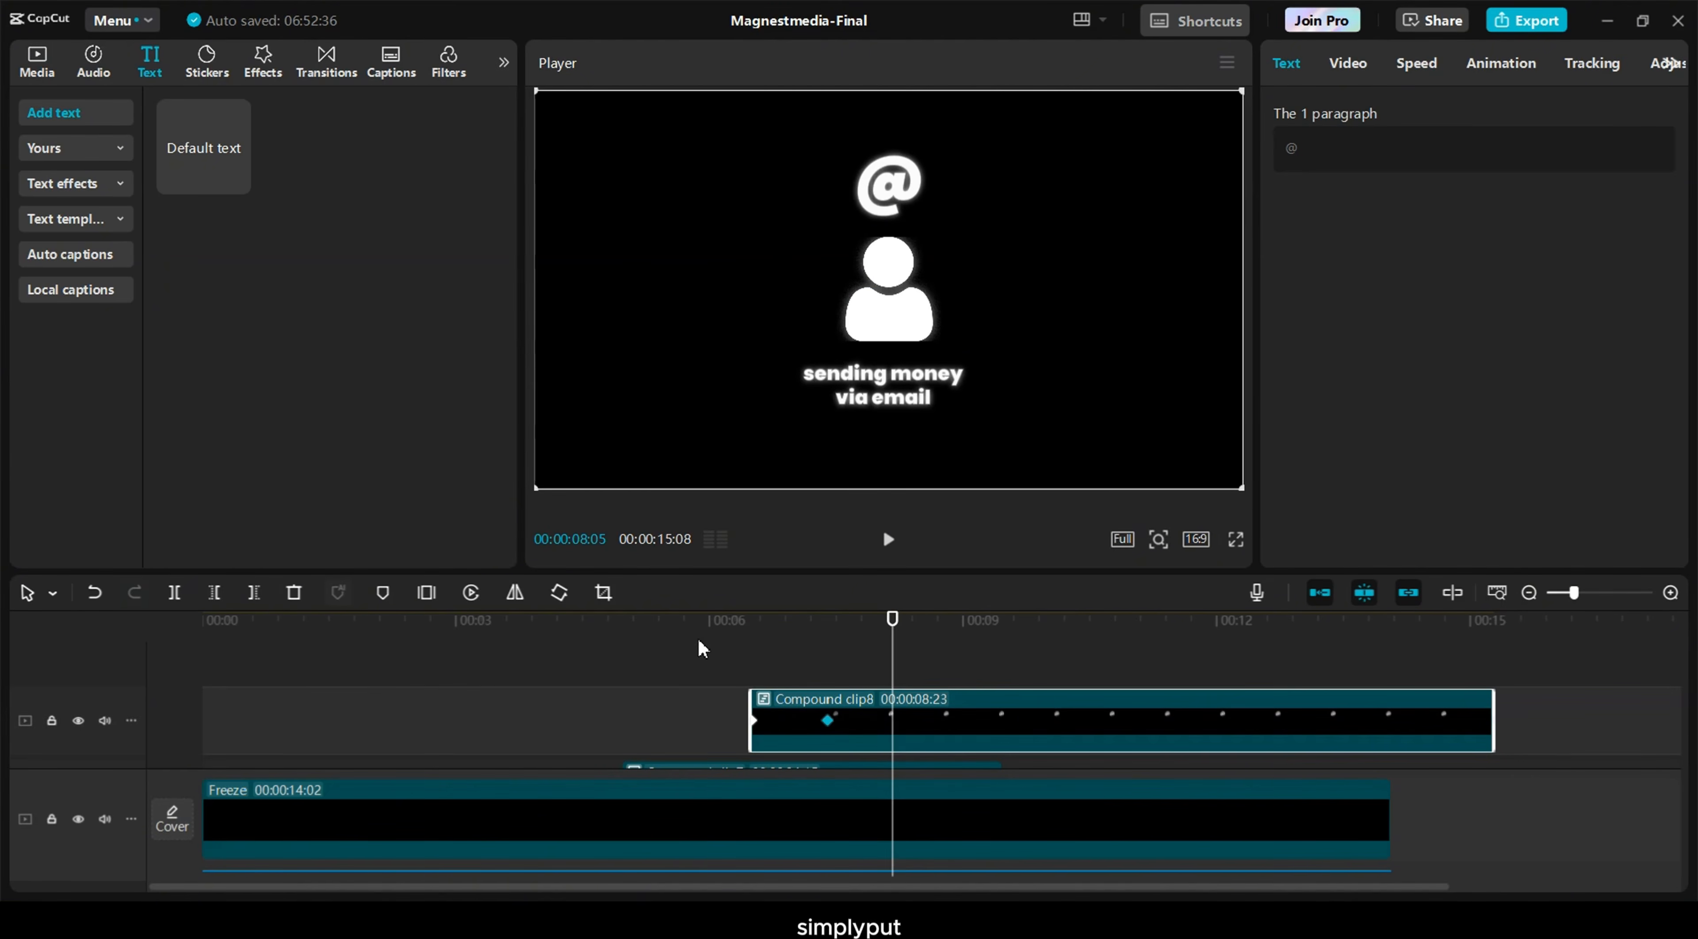
pyautogui.click(701, 644)
pyautogui.press('space')
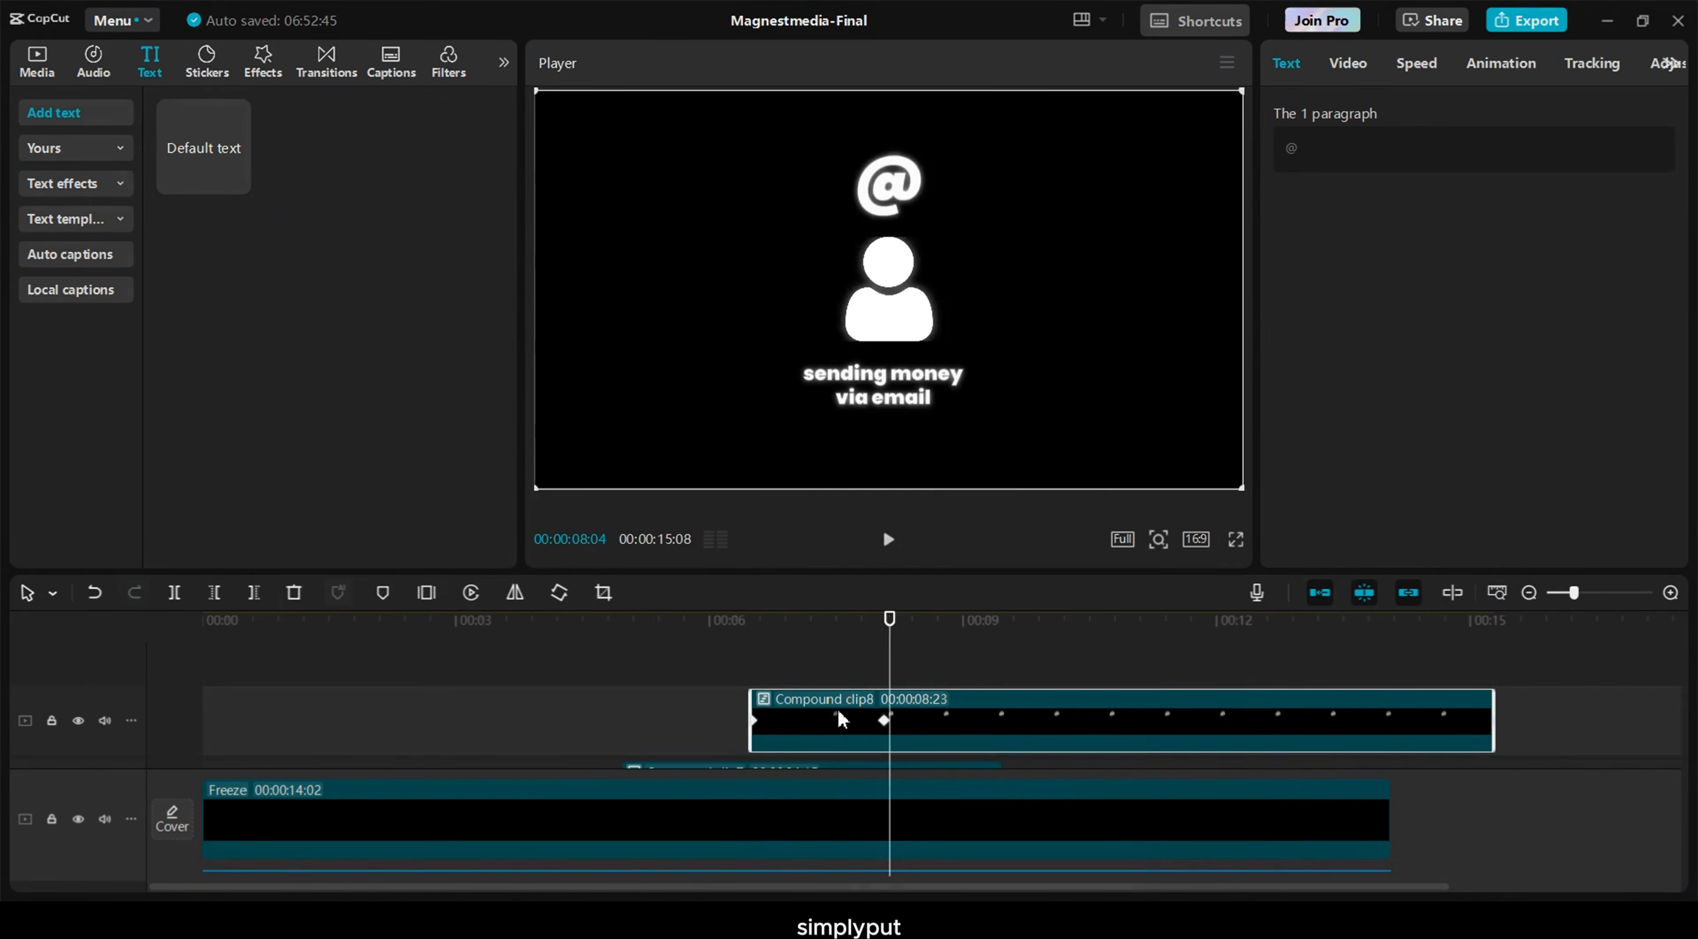
# Show the "@" clip's variable speed animation, try the Rebound In, Ease, Cubic In and Ease Out presets on X, and settle on Ease In
pyautogui.rightClick(837, 709)
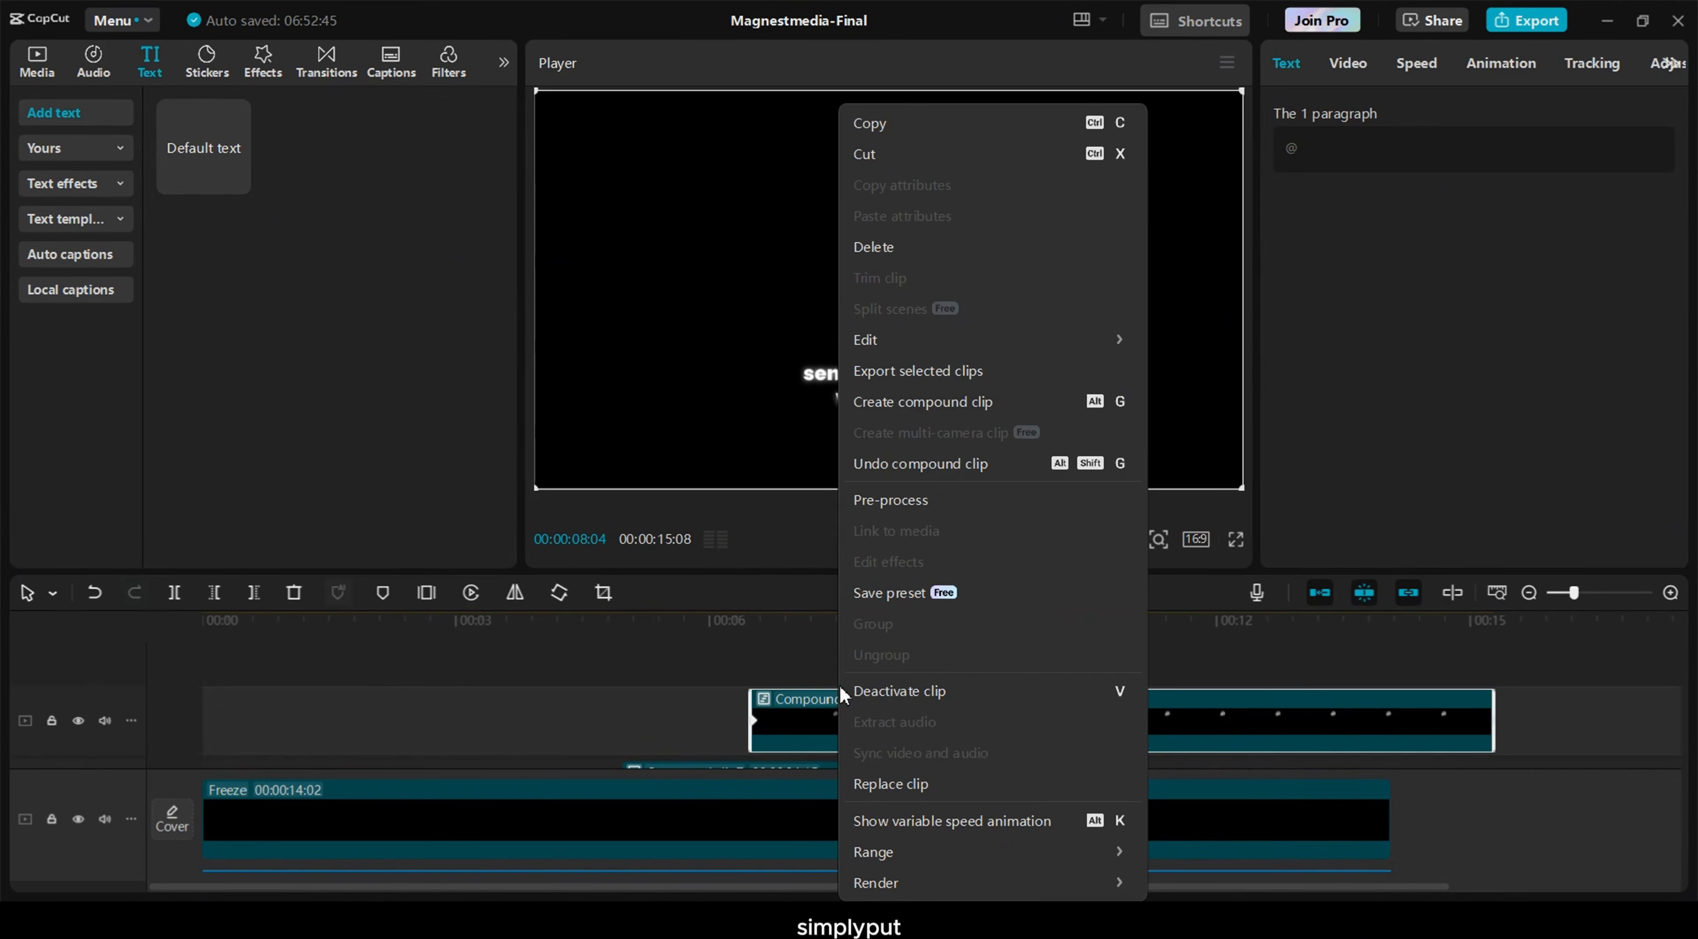
pyautogui.click(877, 814)
pyautogui.click(1358, 653)
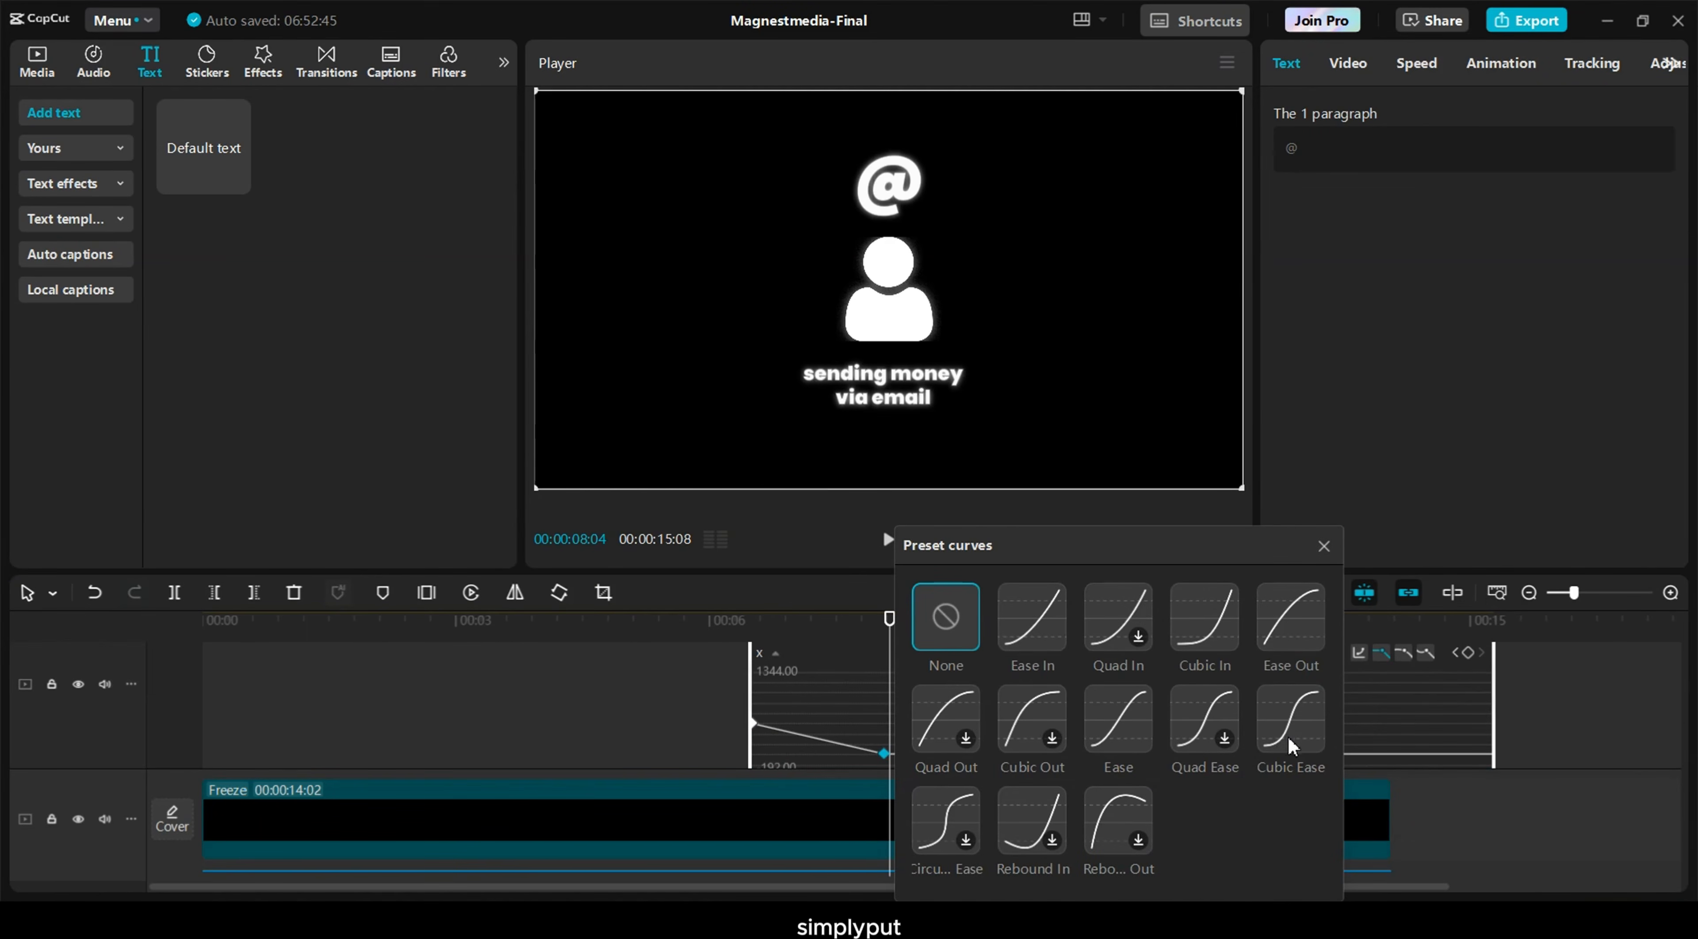
pyautogui.click(1048, 830)
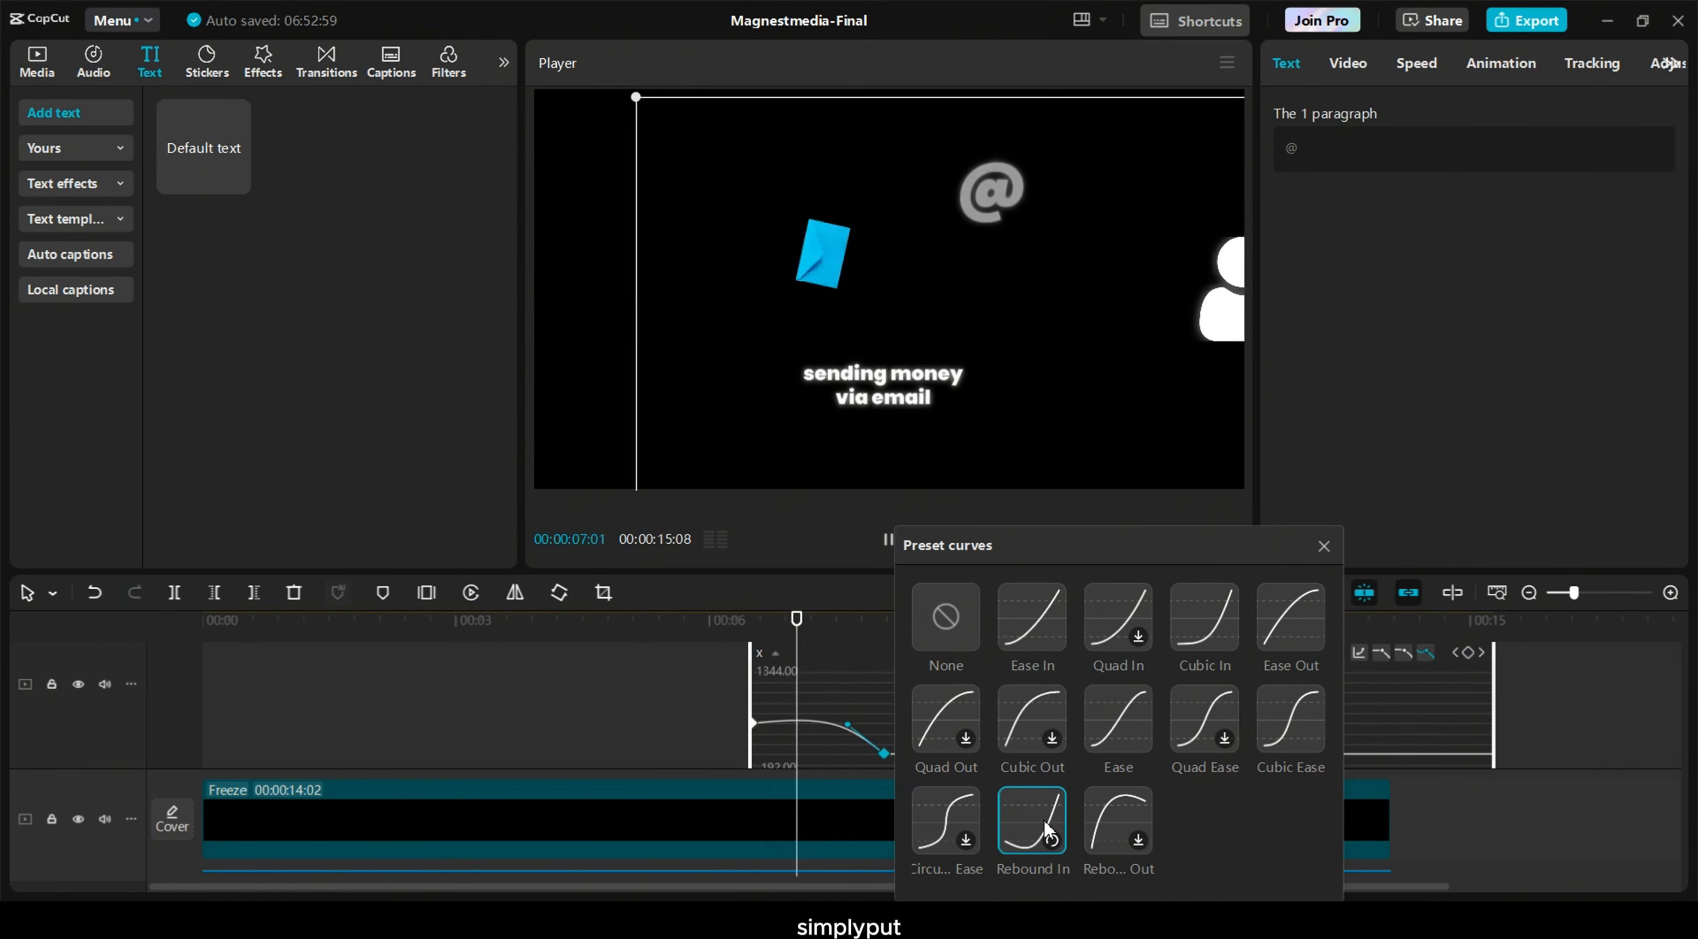
pyautogui.click(1136, 703)
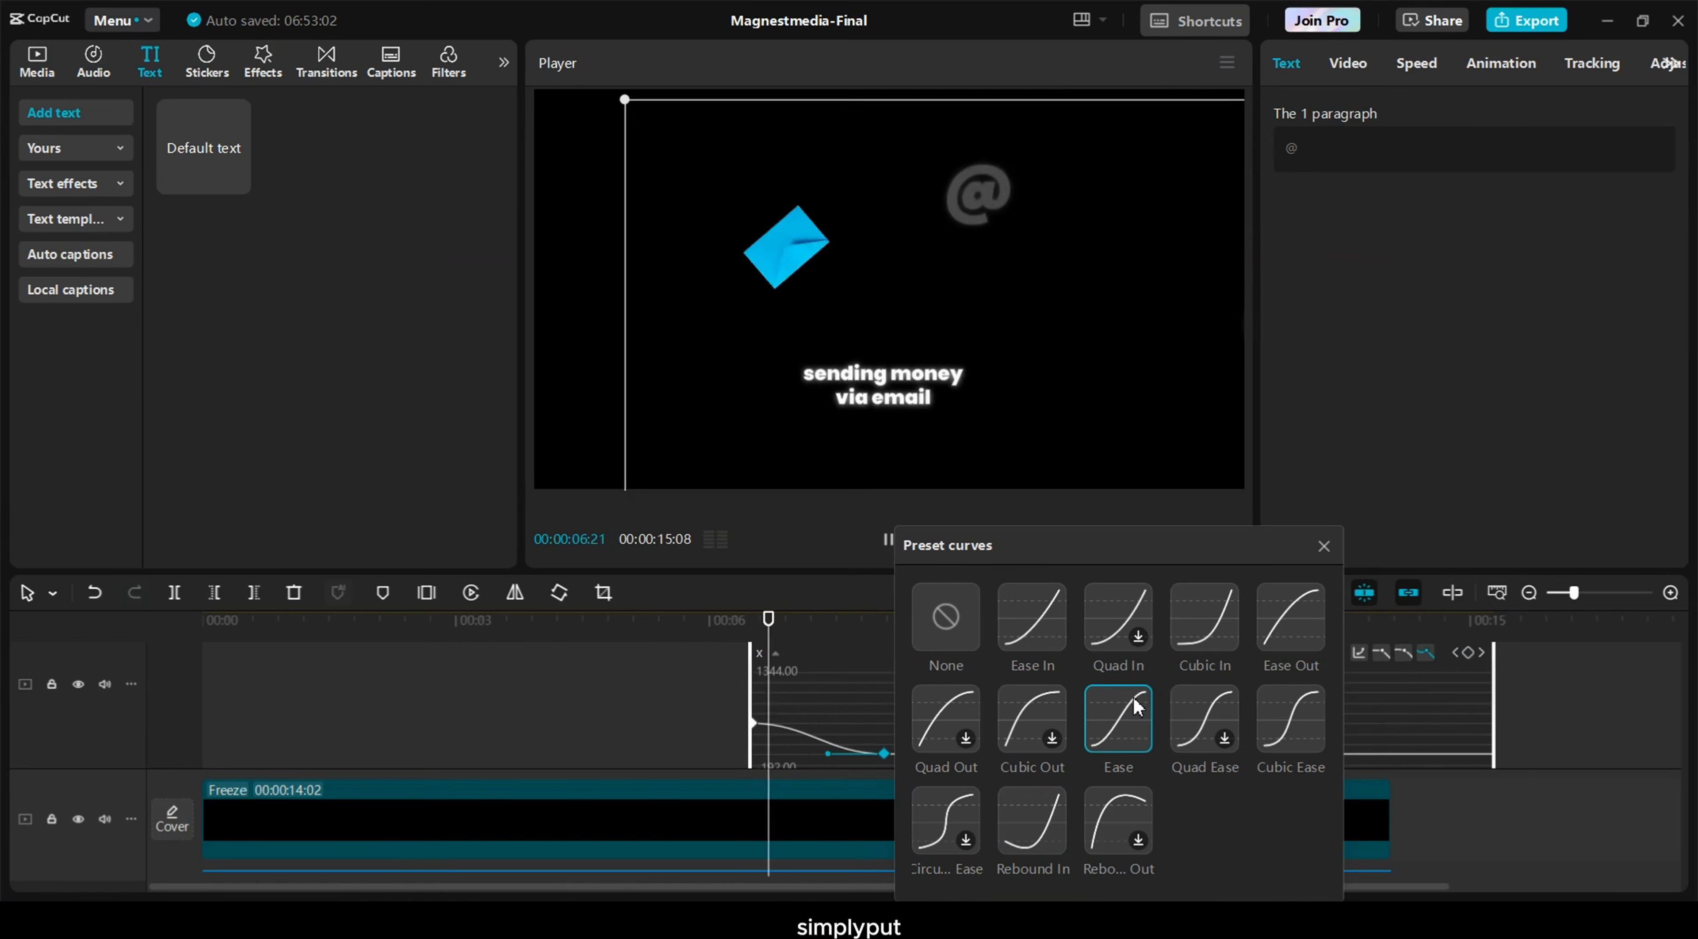
pyautogui.click(1210, 619)
pyautogui.click(1293, 621)
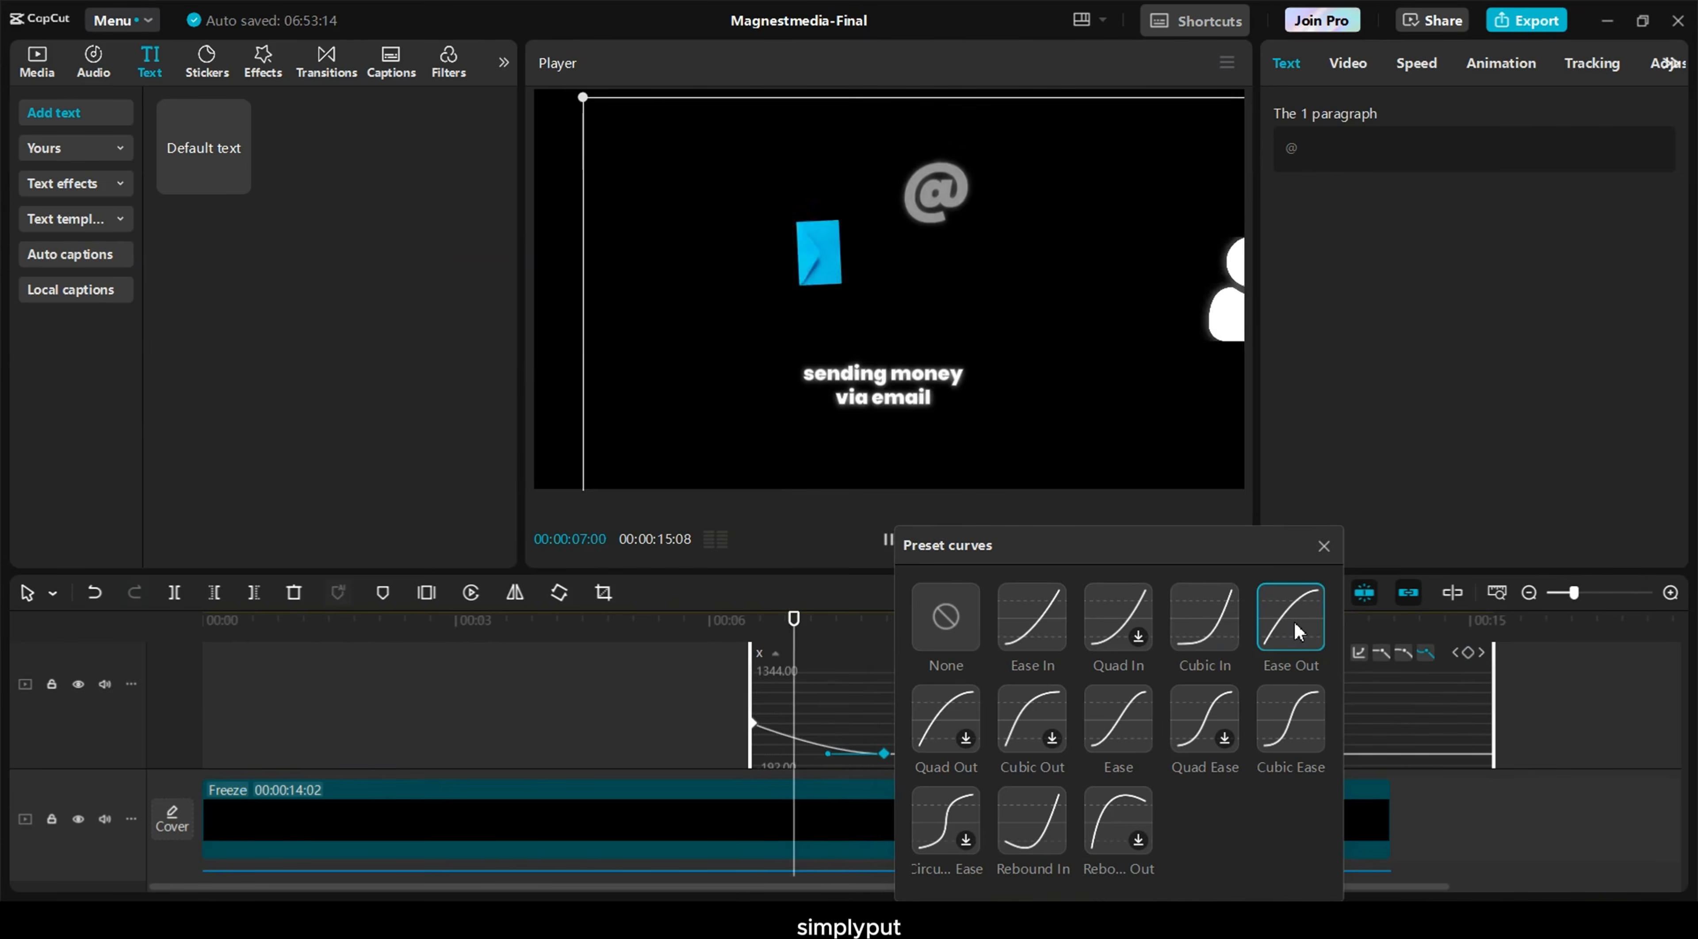
pyautogui.click(1024, 628)
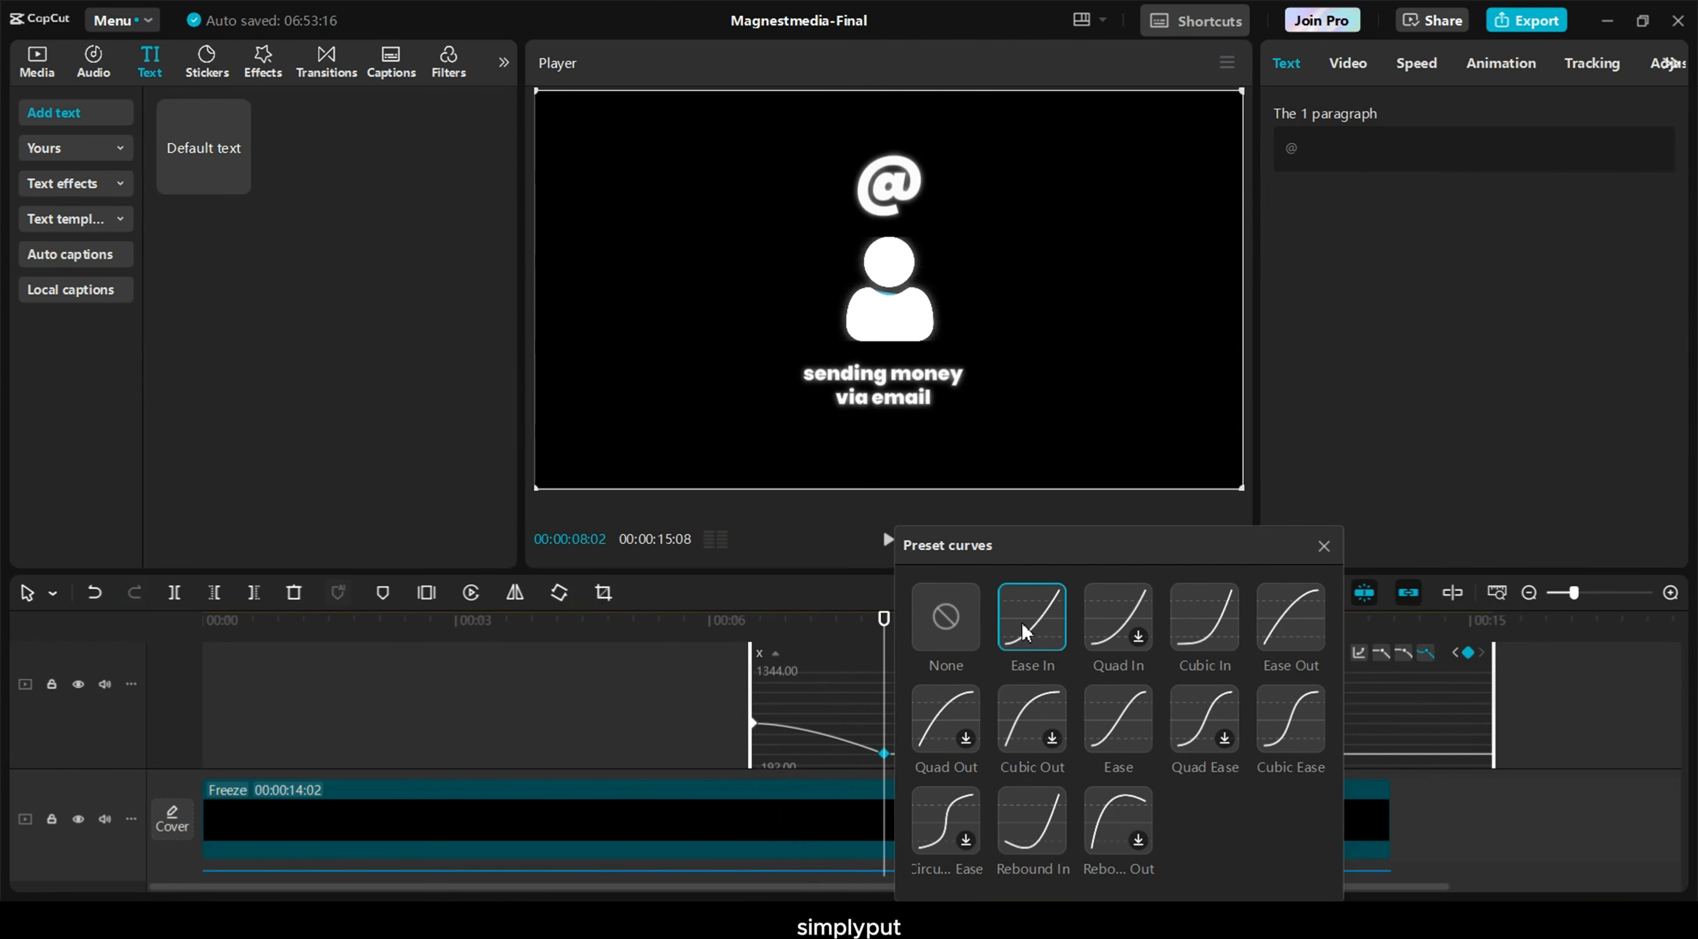
# Apply the Ease In preset curve to the "@" clip's Y position animation and hide the variable speed animation
pyautogui.click(873, 764)
pyautogui.click(850, 715)
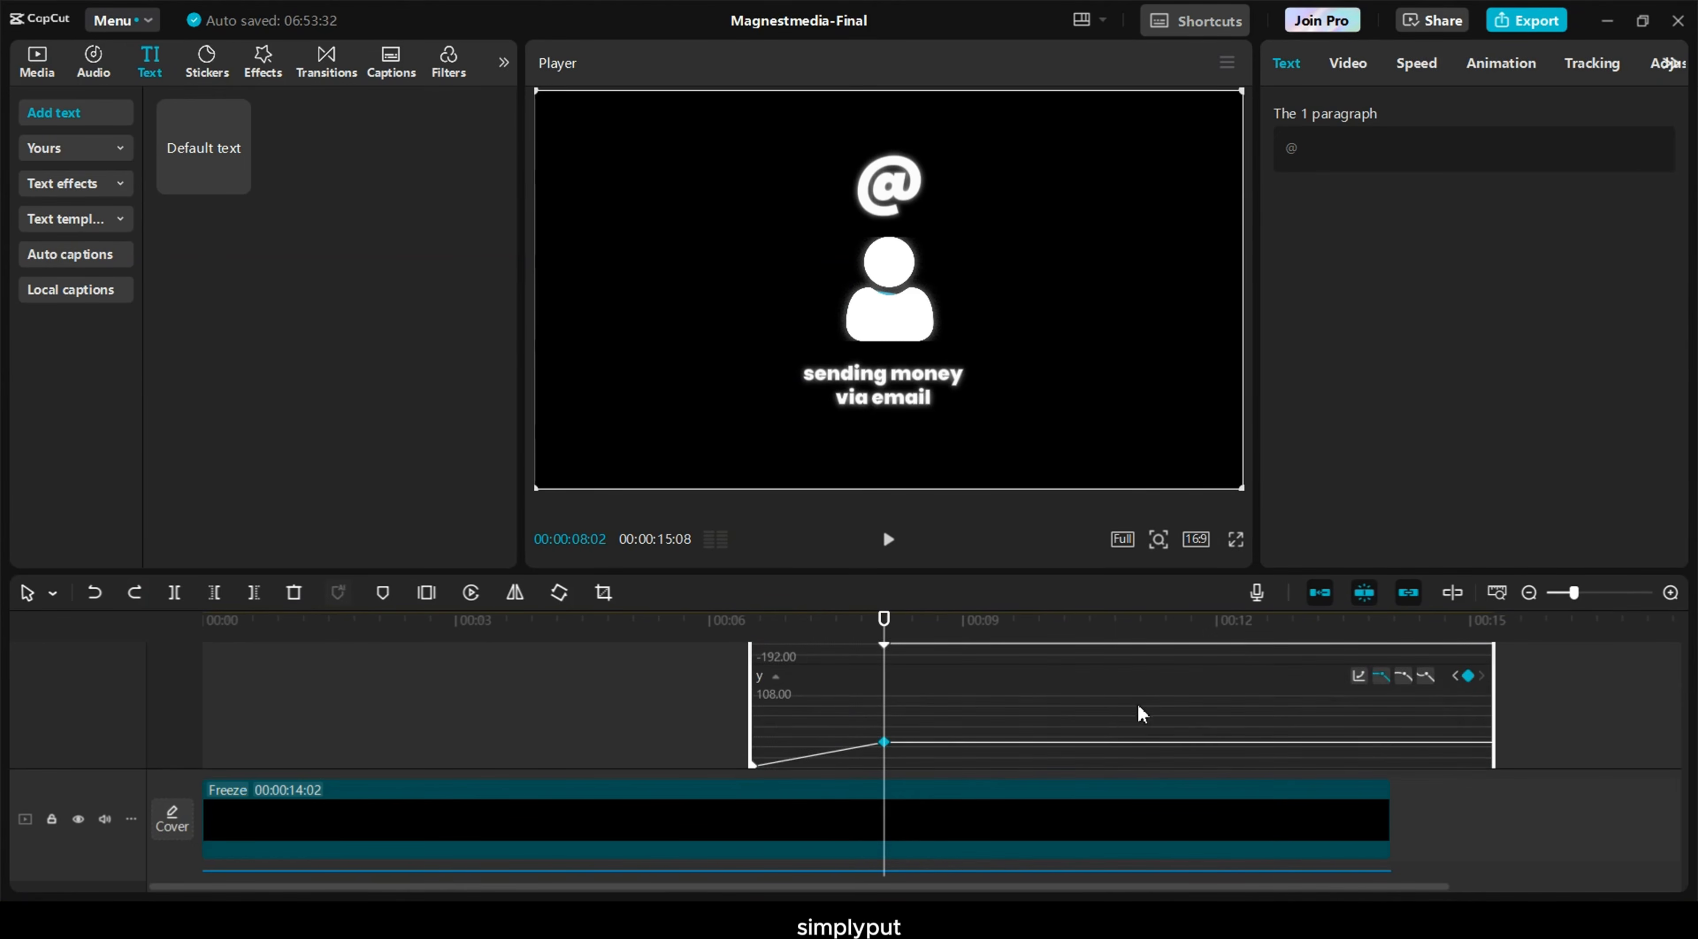
pyautogui.click(1360, 678)
pyautogui.click(1024, 628)
pyautogui.click(1376, 689)
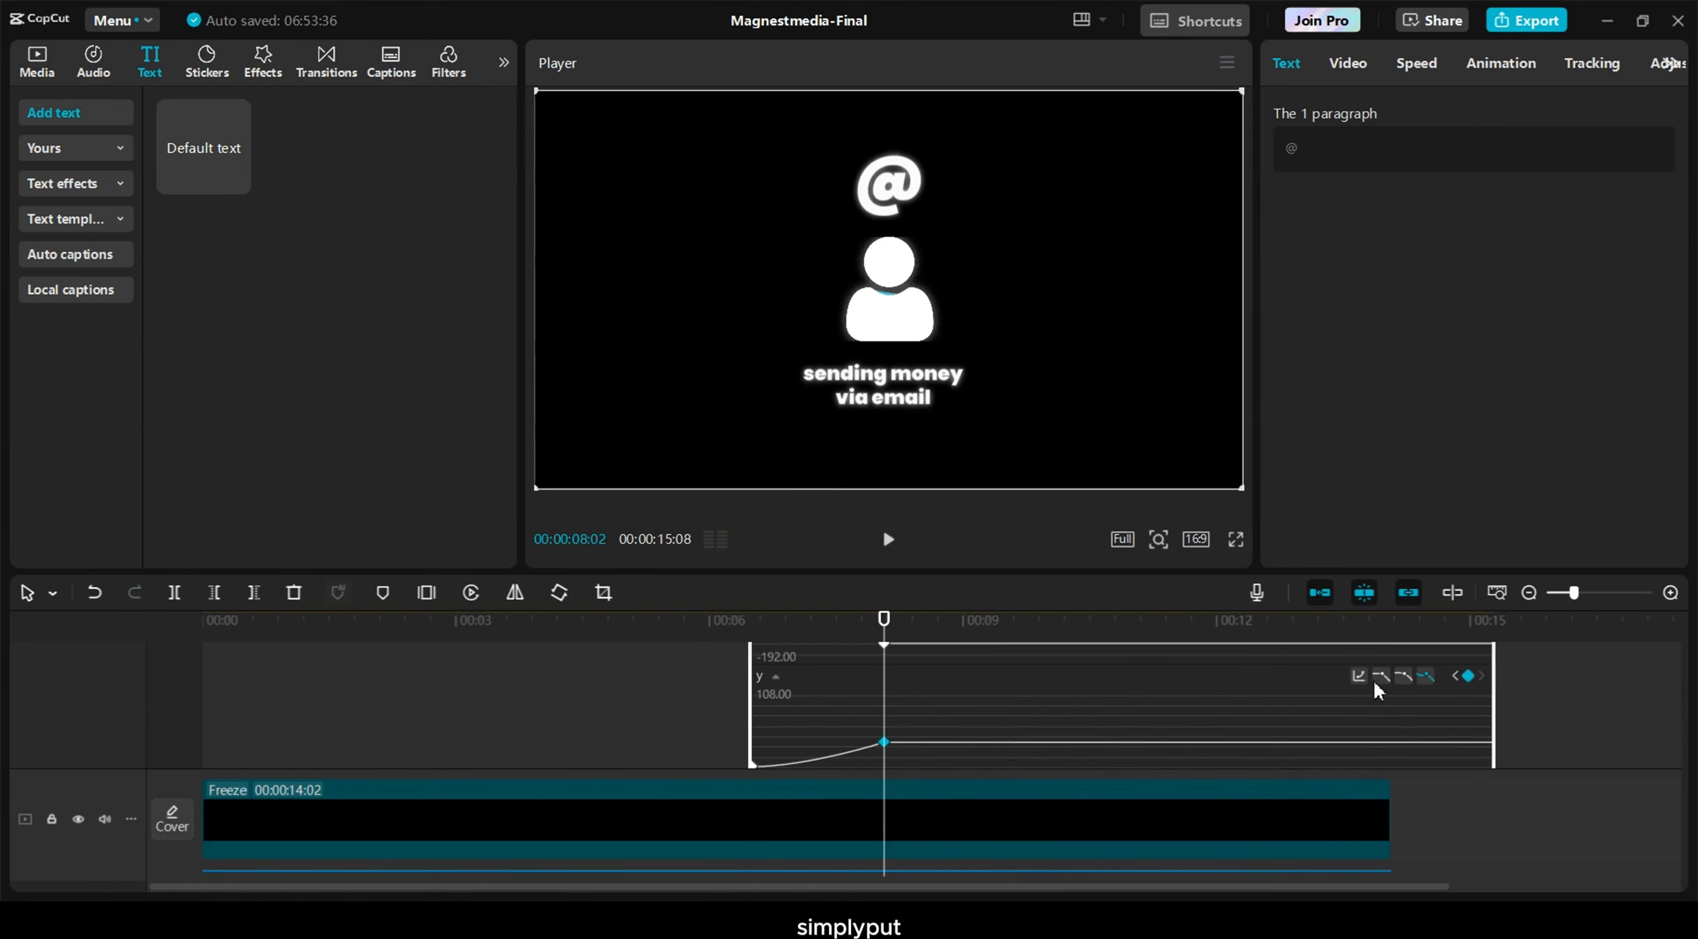
pyautogui.scroll(-2, 921, 713)
pyautogui.hotkey('alt', 'k')
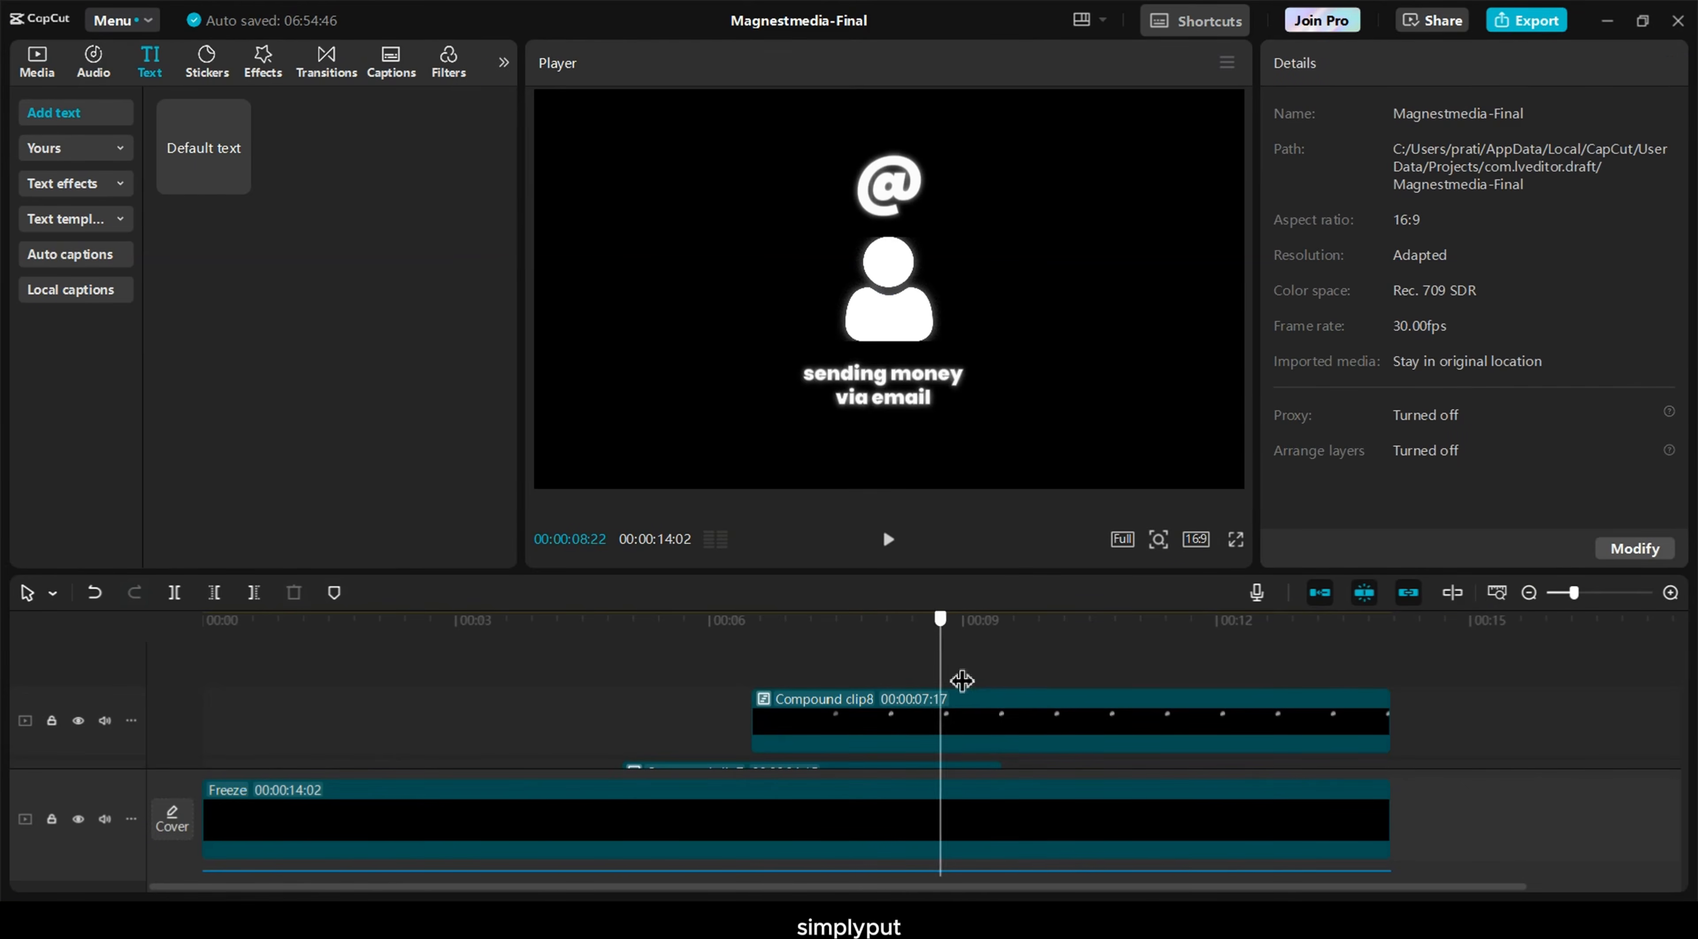
# Add a default text clip above the "@" clip, starting at about 00:00:07:25, and place its text below the user icon toward the frame's right side
pyautogui.moveTo(960, 682); pyautogui.dragTo(1007, 679)
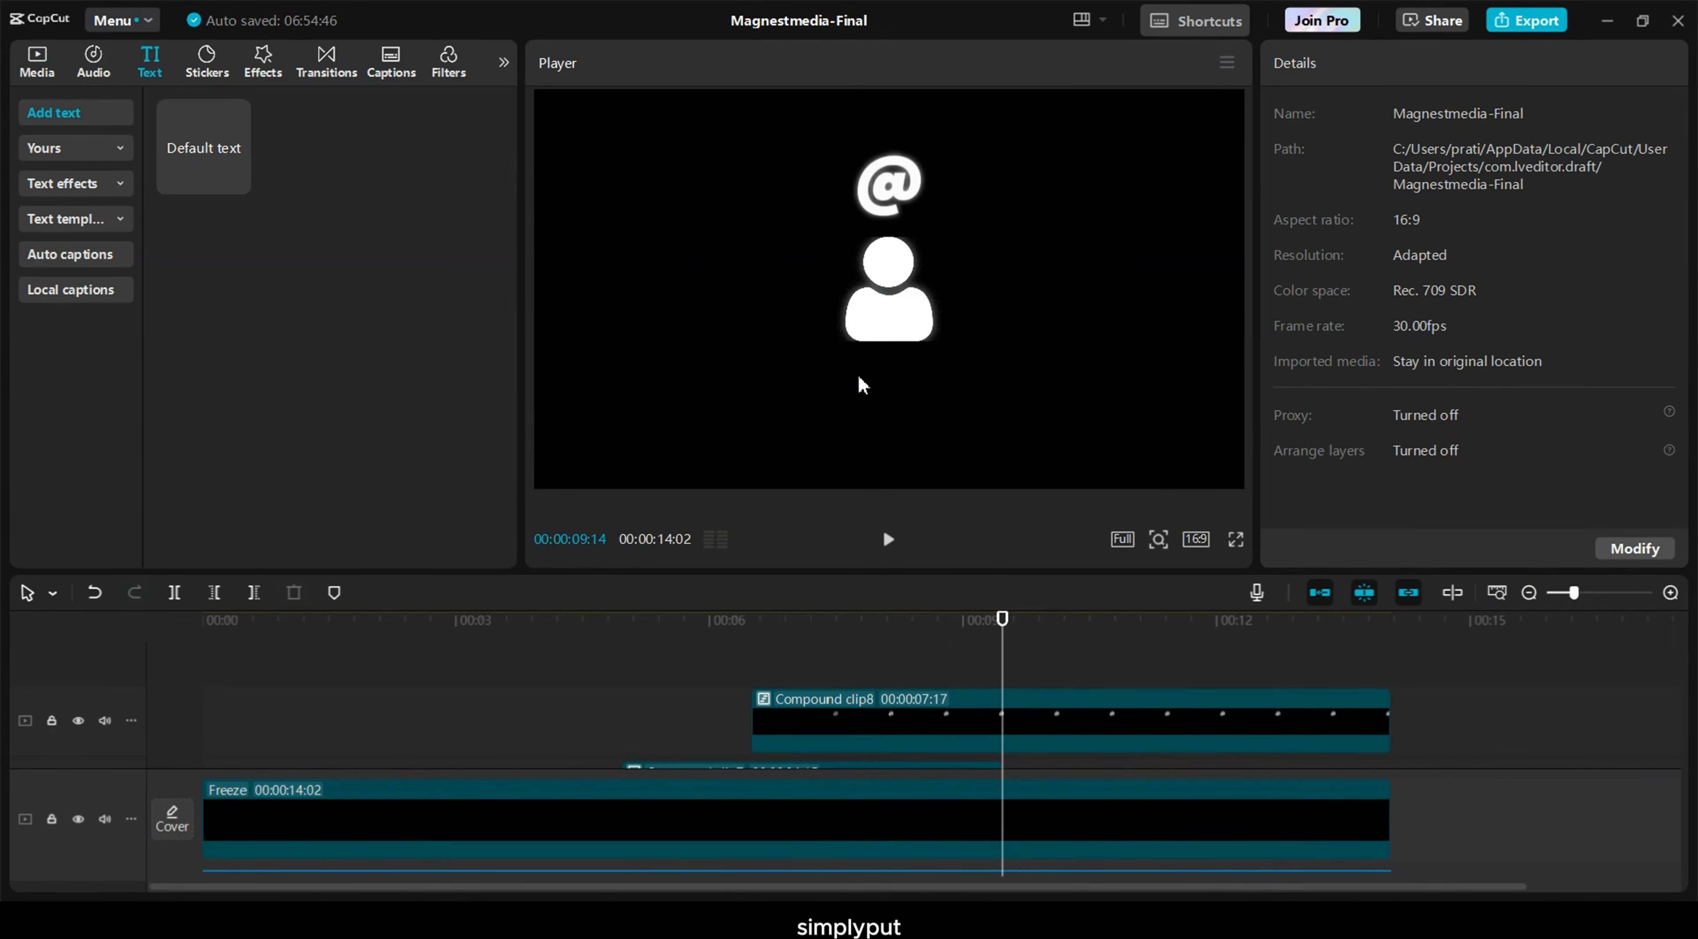
pyautogui.scroll(-2, 1002, 755)
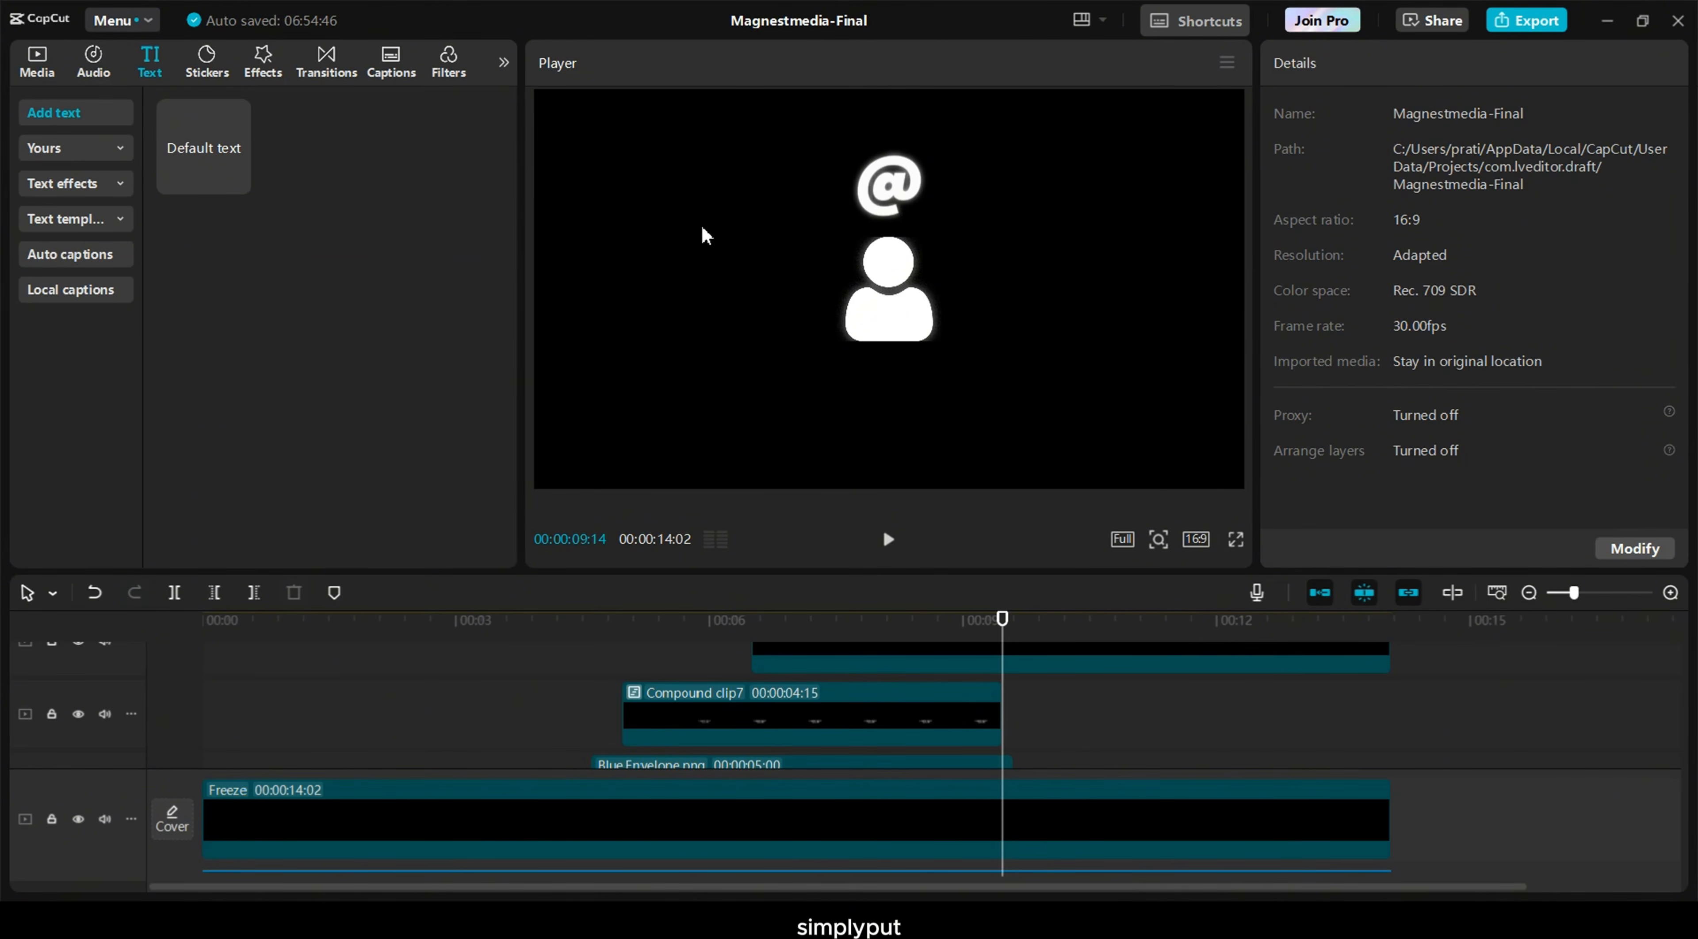
pyautogui.moveTo(195, 139); pyautogui.dragTo(980, 694)
pyautogui.moveTo(1174, 719); pyautogui.dragTo(1069, 719)
pyautogui.moveTo(902, 299); pyautogui.dragTo(979, 449)
# Set the new text's font to Poppins Black and enter "way more" and "useful & pupular" on two lines
pyautogui.click(1437, 265)
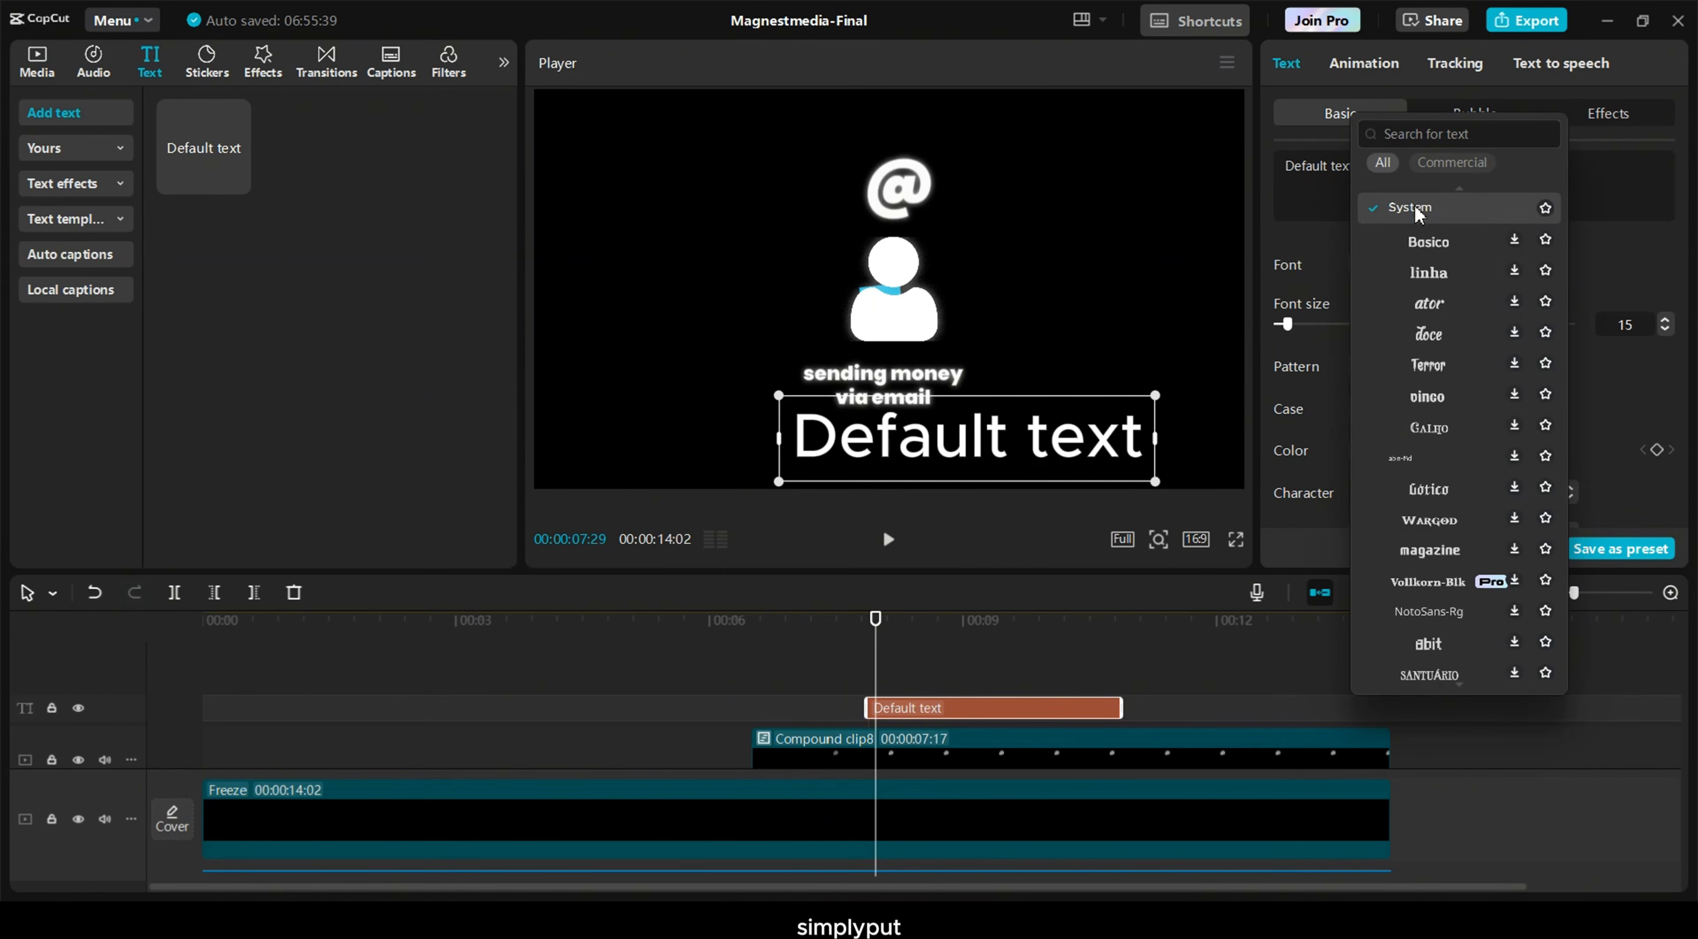
pyautogui.scroll(2, 1427, 248)
pyautogui.click(1428, 232)
pyautogui.moveTo(1428, 232); pyautogui.dragTo(1263, 165)
pyautogui.write('w')
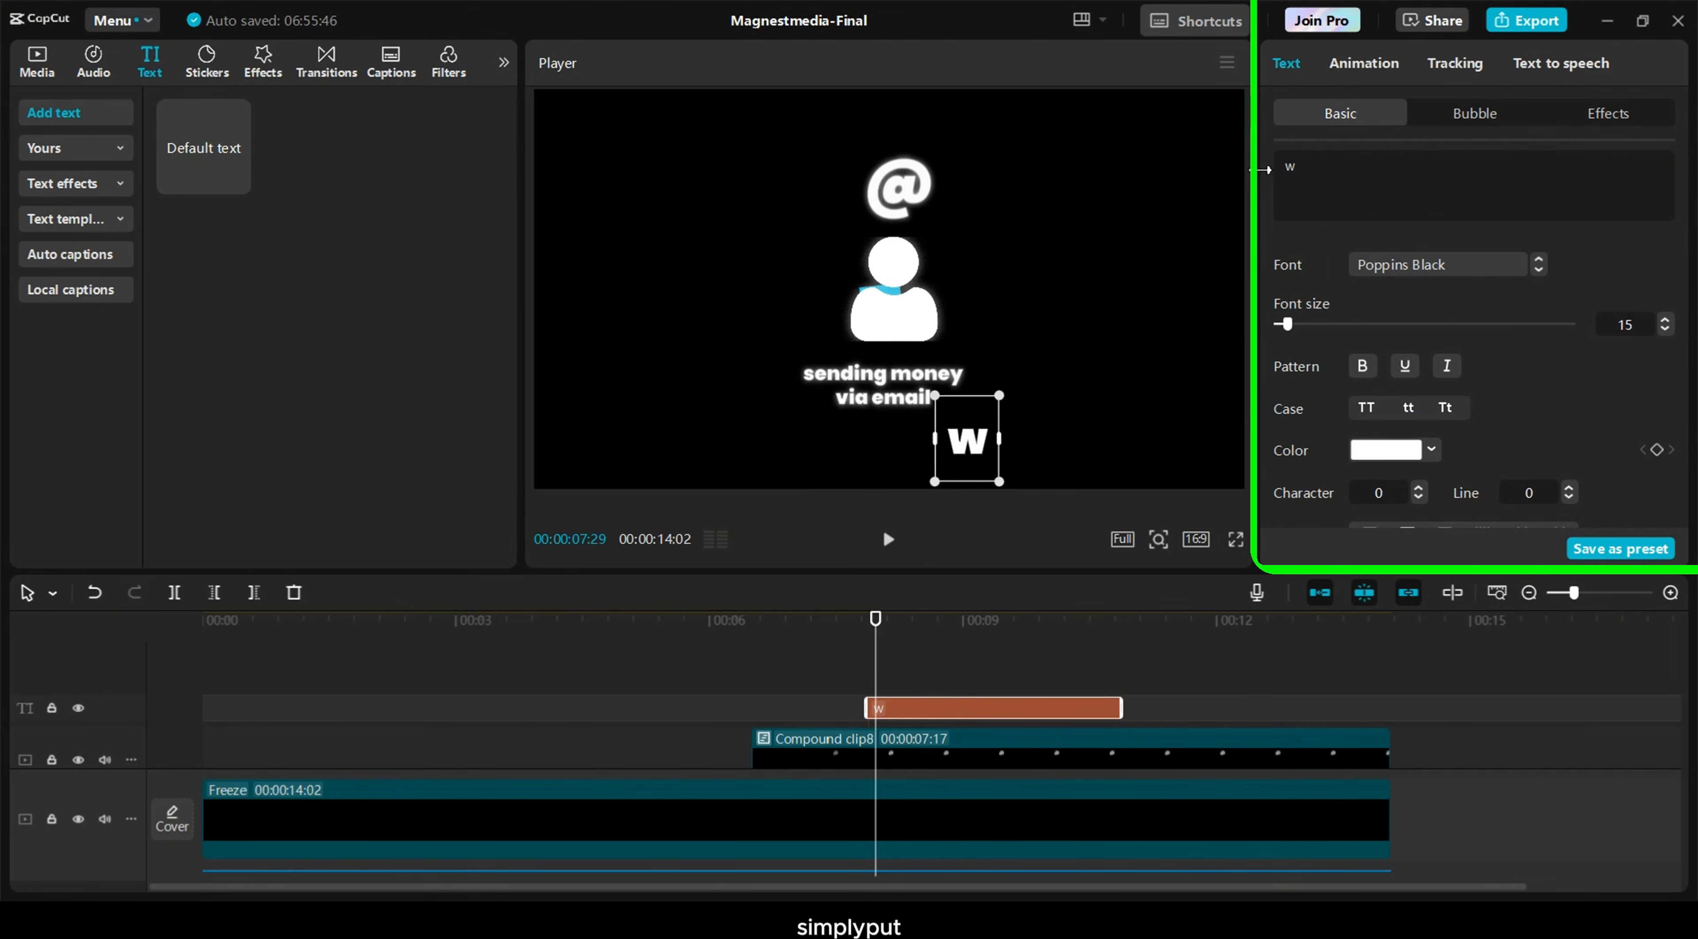
pyautogui.write('ay more')
pyautogui.press('Return')
pyautogui.write('u')
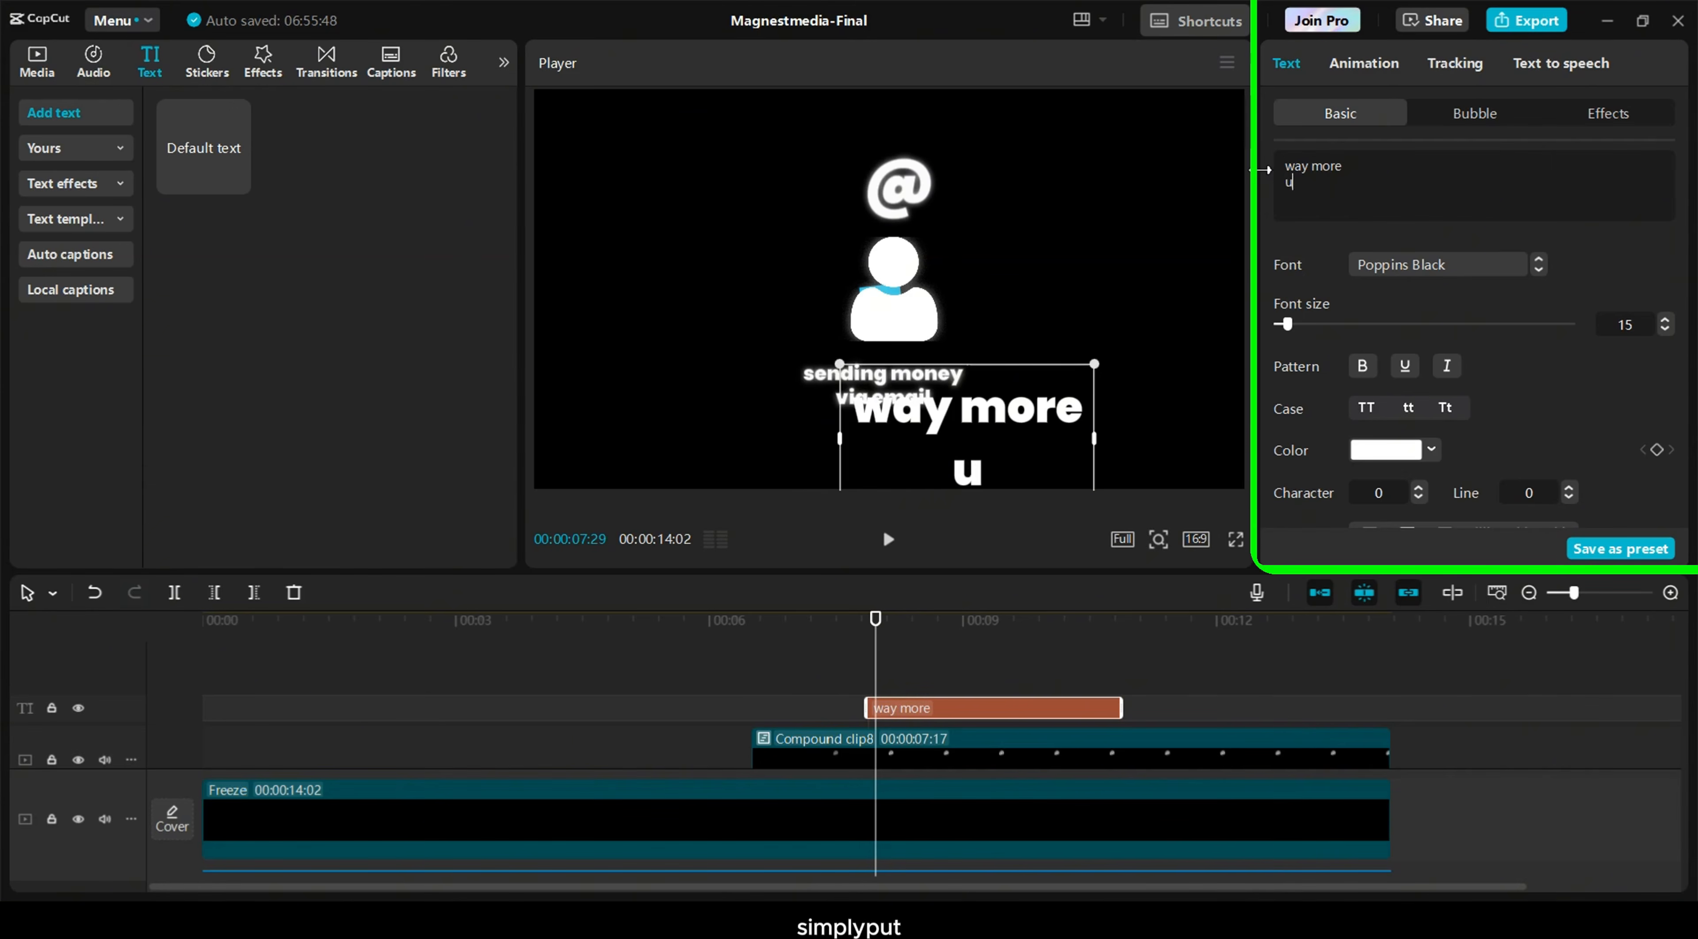
pyautogui.write('seful & pupular')
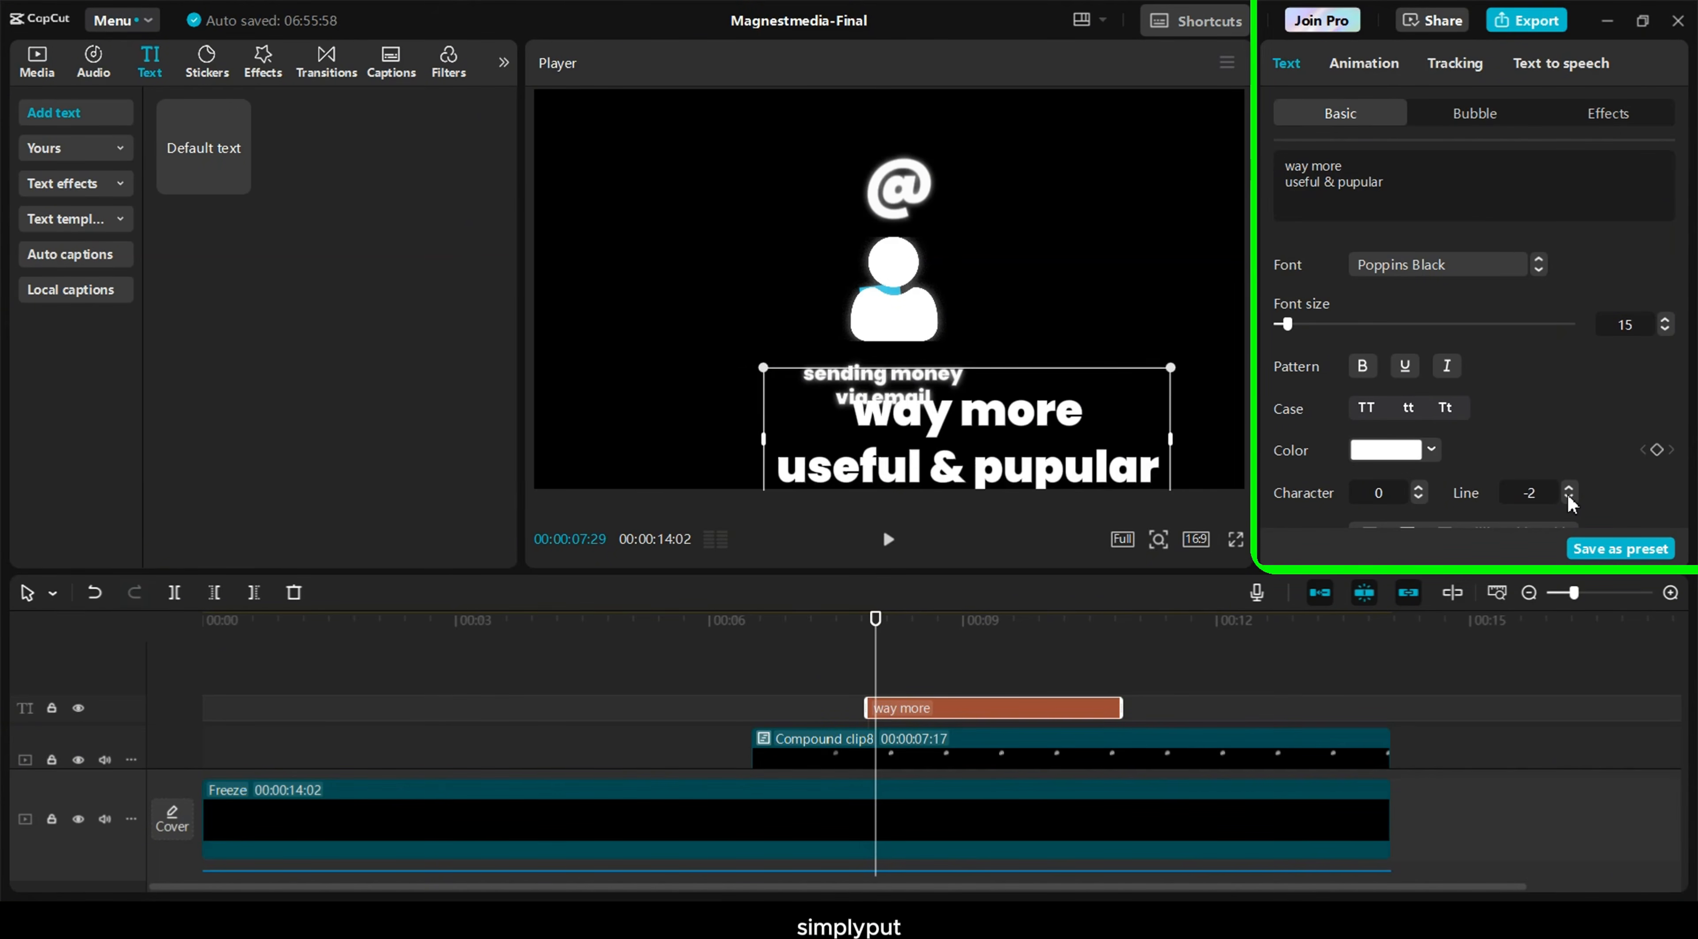
# Set the line spacing of the "way more" text to -4
pyautogui.click(1570, 499)
pyautogui.click(1570, 499)
pyautogui.click(1570, 499)
pyautogui.click(1570, 499)
# Turn on the non-Pro Glow style in white for the "way more" text and reduce the glow's strength
pyautogui.scroll(-10, 1529, 469)
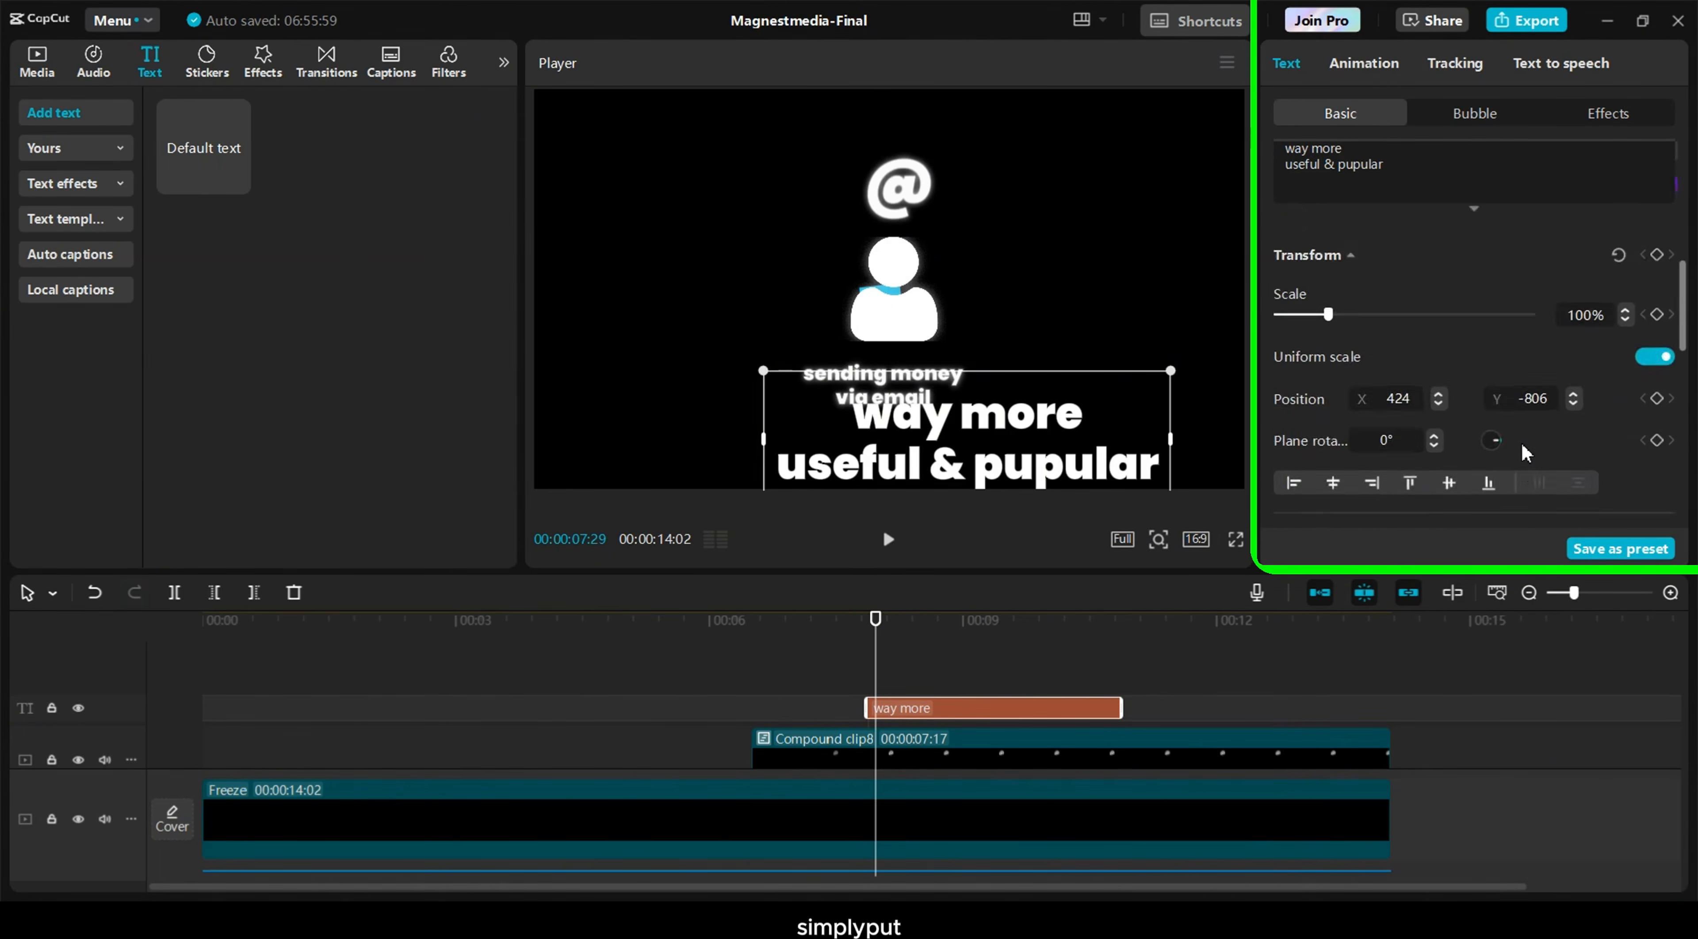
pyautogui.click(1318, 462)
pyautogui.scroll(-2, 1408, 474)
pyautogui.click(1408, 470)
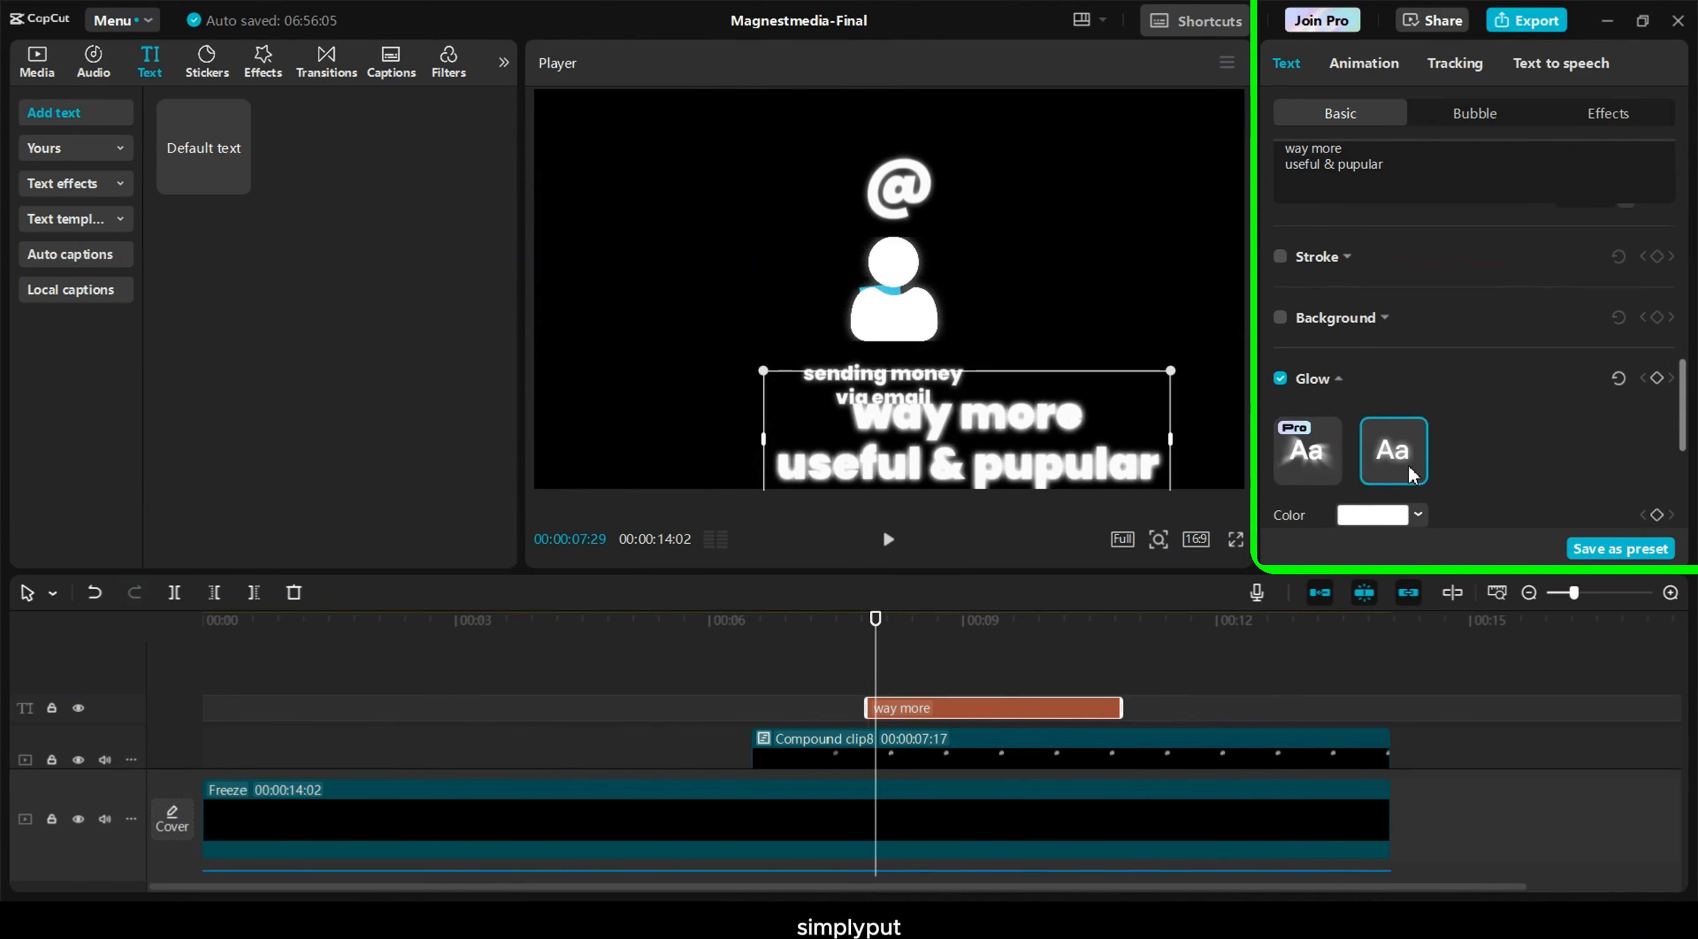
pyautogui.scroll(-4, 1409, 462)
pyautogui.moveTo(1389, 406); pyautogui.dragTo(1324, 409)
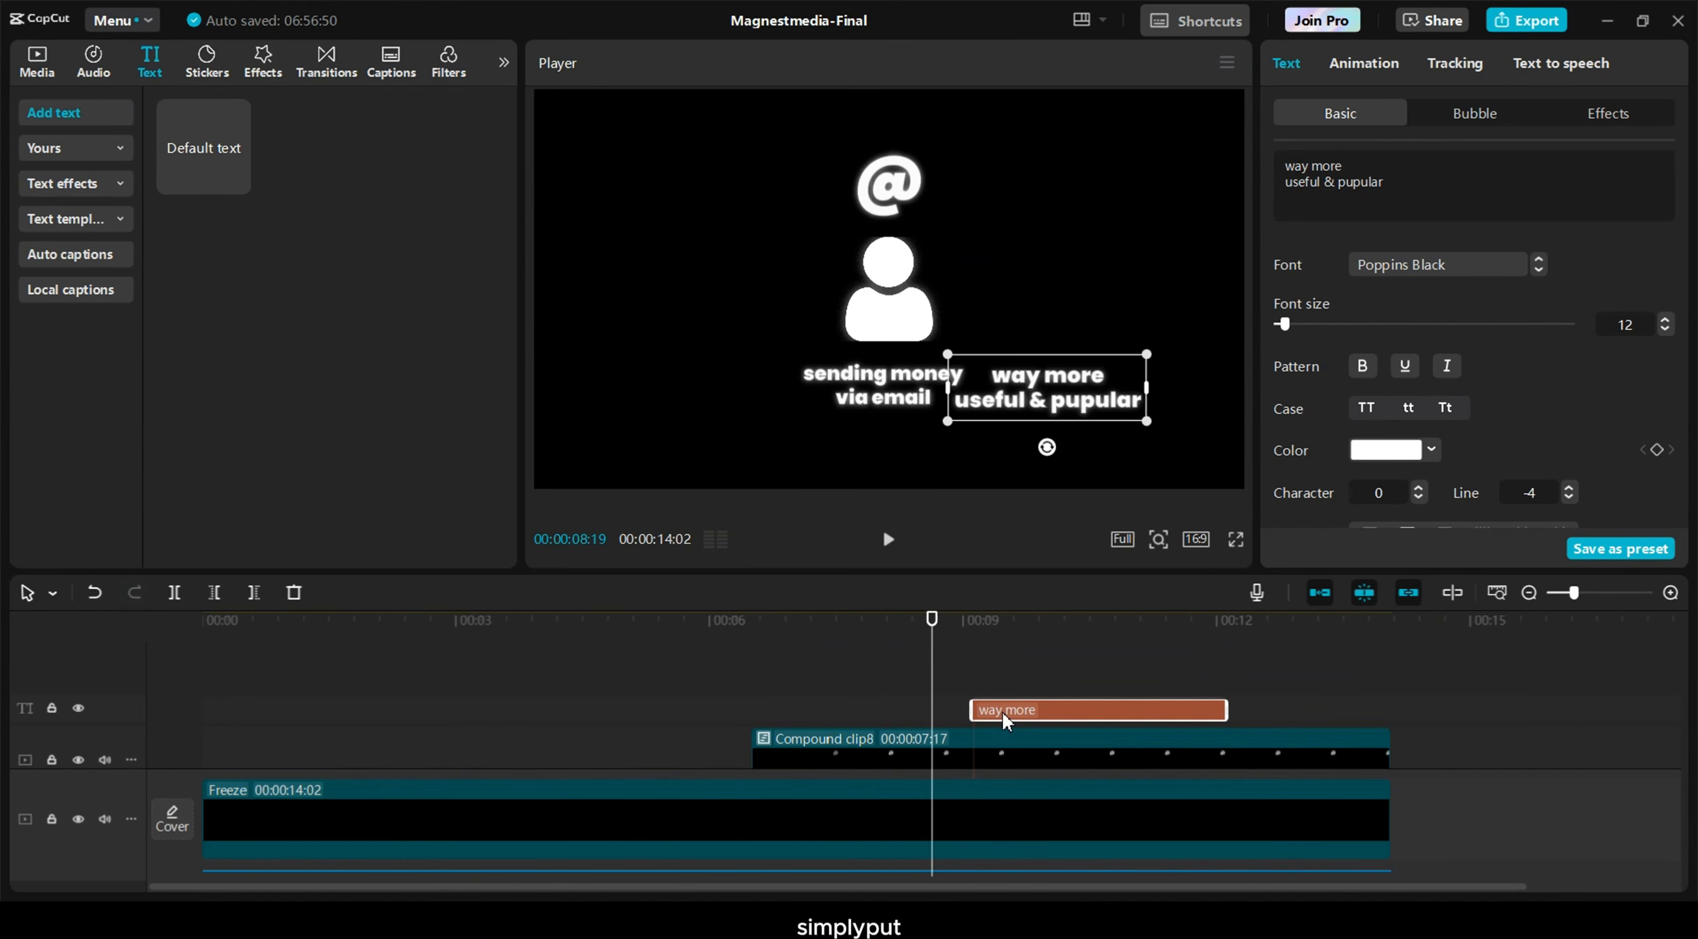
# Check where the "sending money via email" clip overlaps the new text, and apply the Fade Out exit animation to that clip
pyautogui.click(1002, 621)
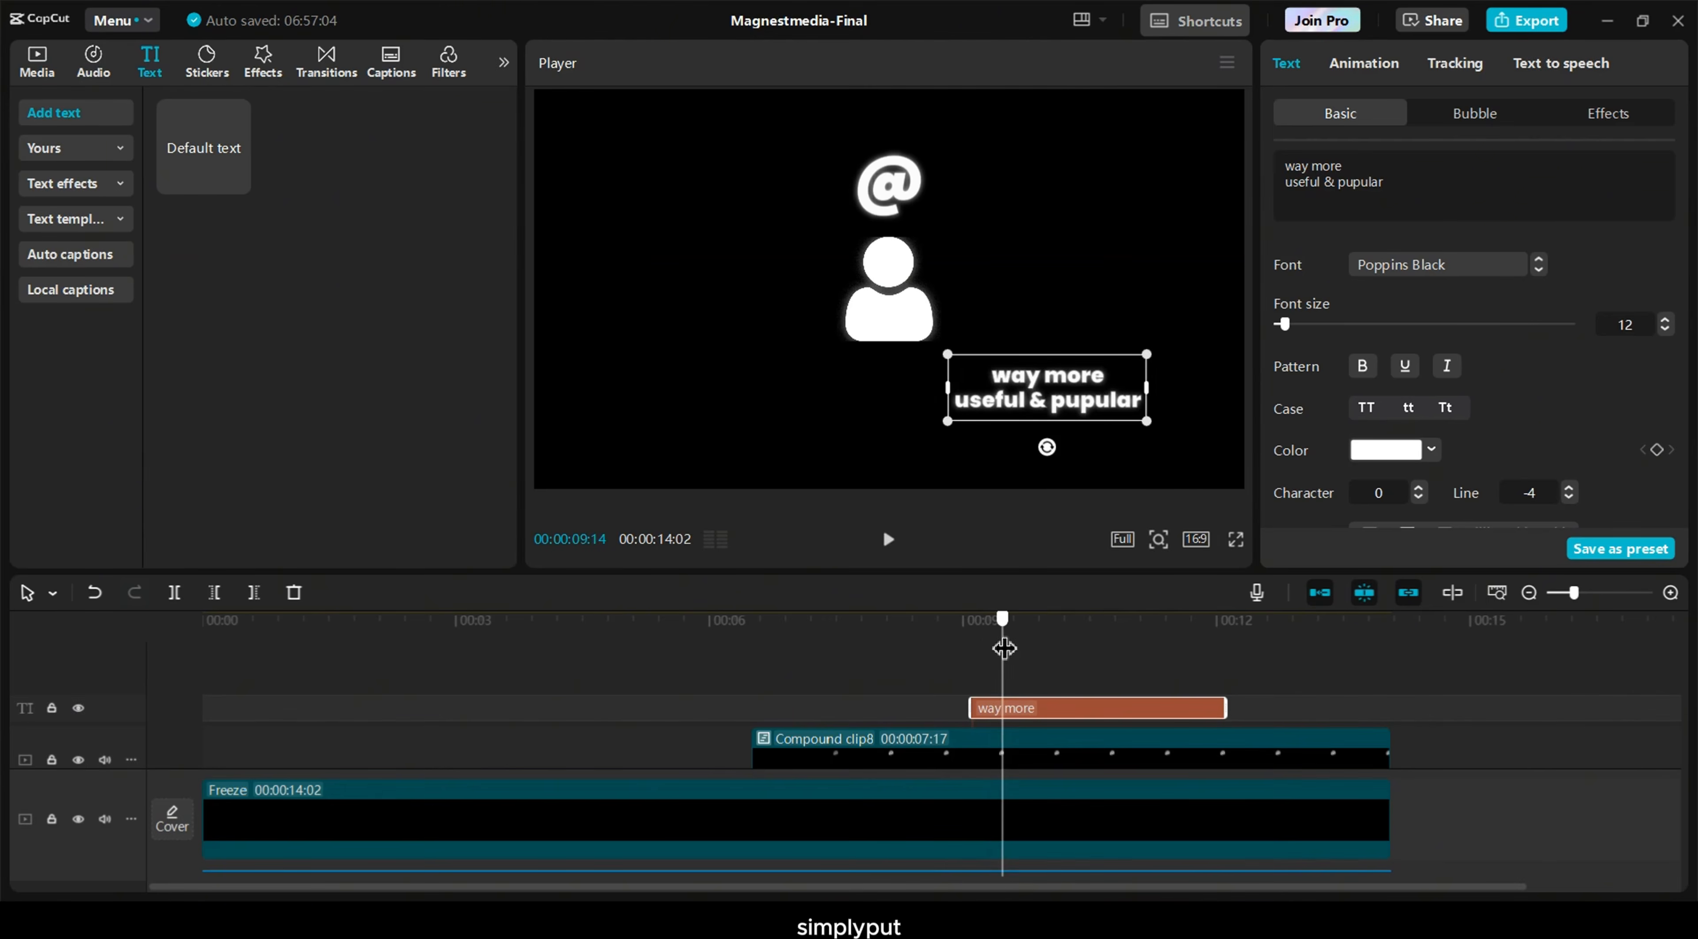
pyautogui.moveTo(1004, 650); pyautogui.dragTo(978, 656)
pyautogui.scroll(-2, 976, 726)
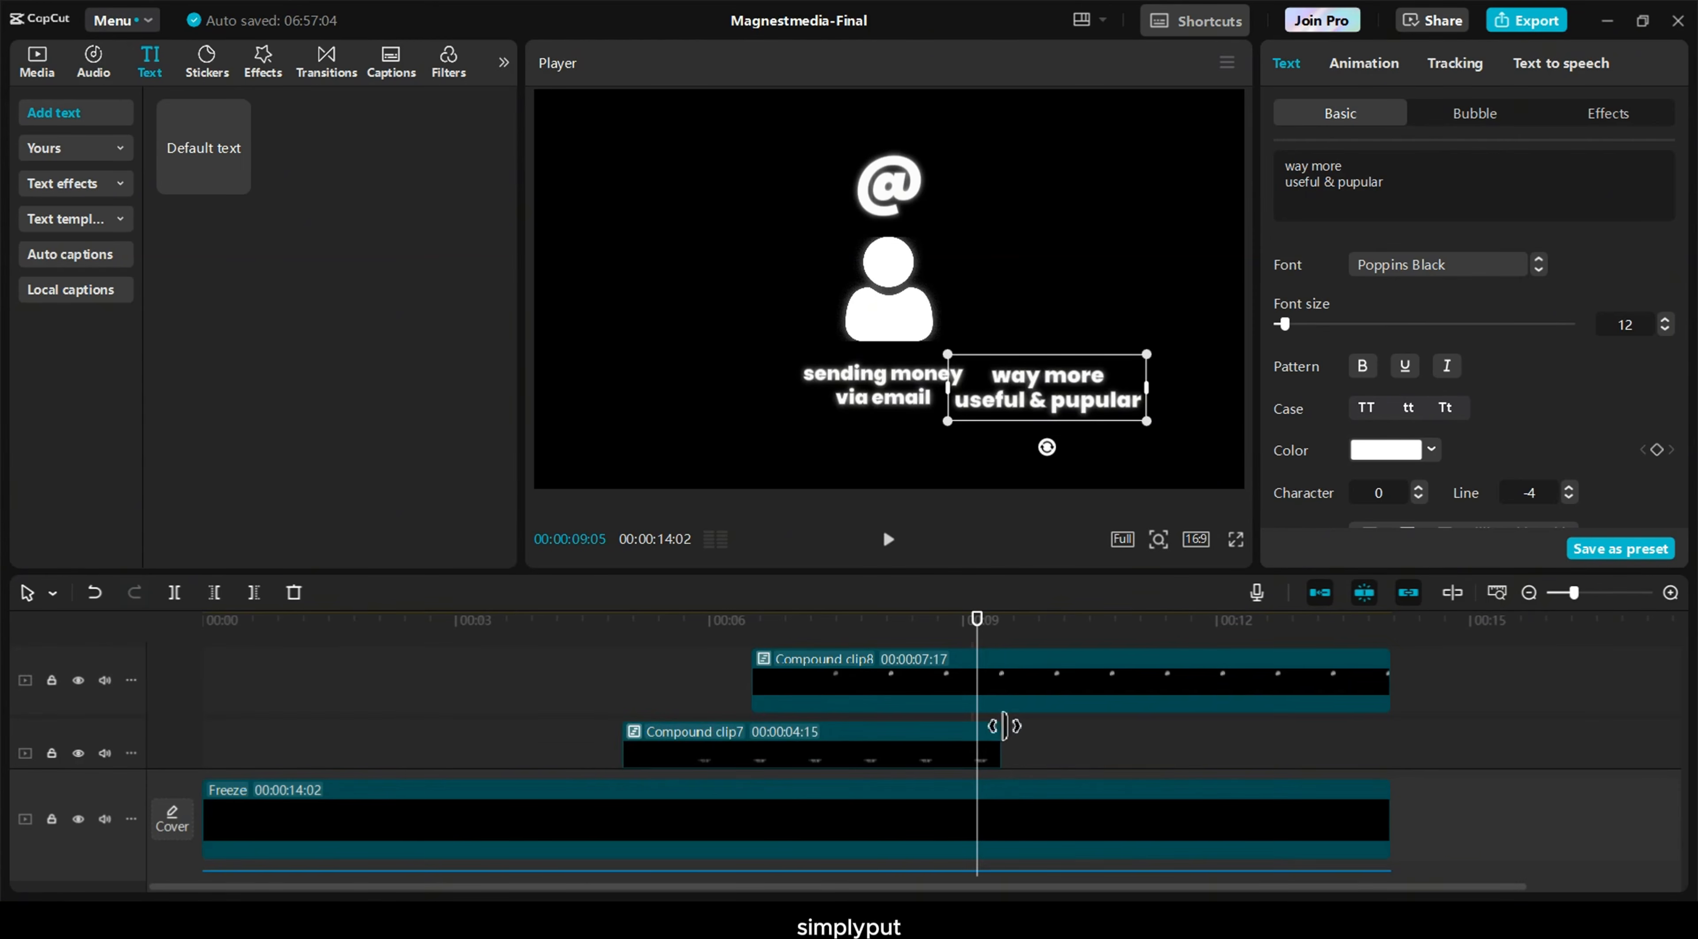
pyautogui.scroll(2, 1004, 726)
pyautogui.moveTo(978, 650); pyautogui.dragTo(971, 650)
pyautogui.scroll(-2, 981, 733)
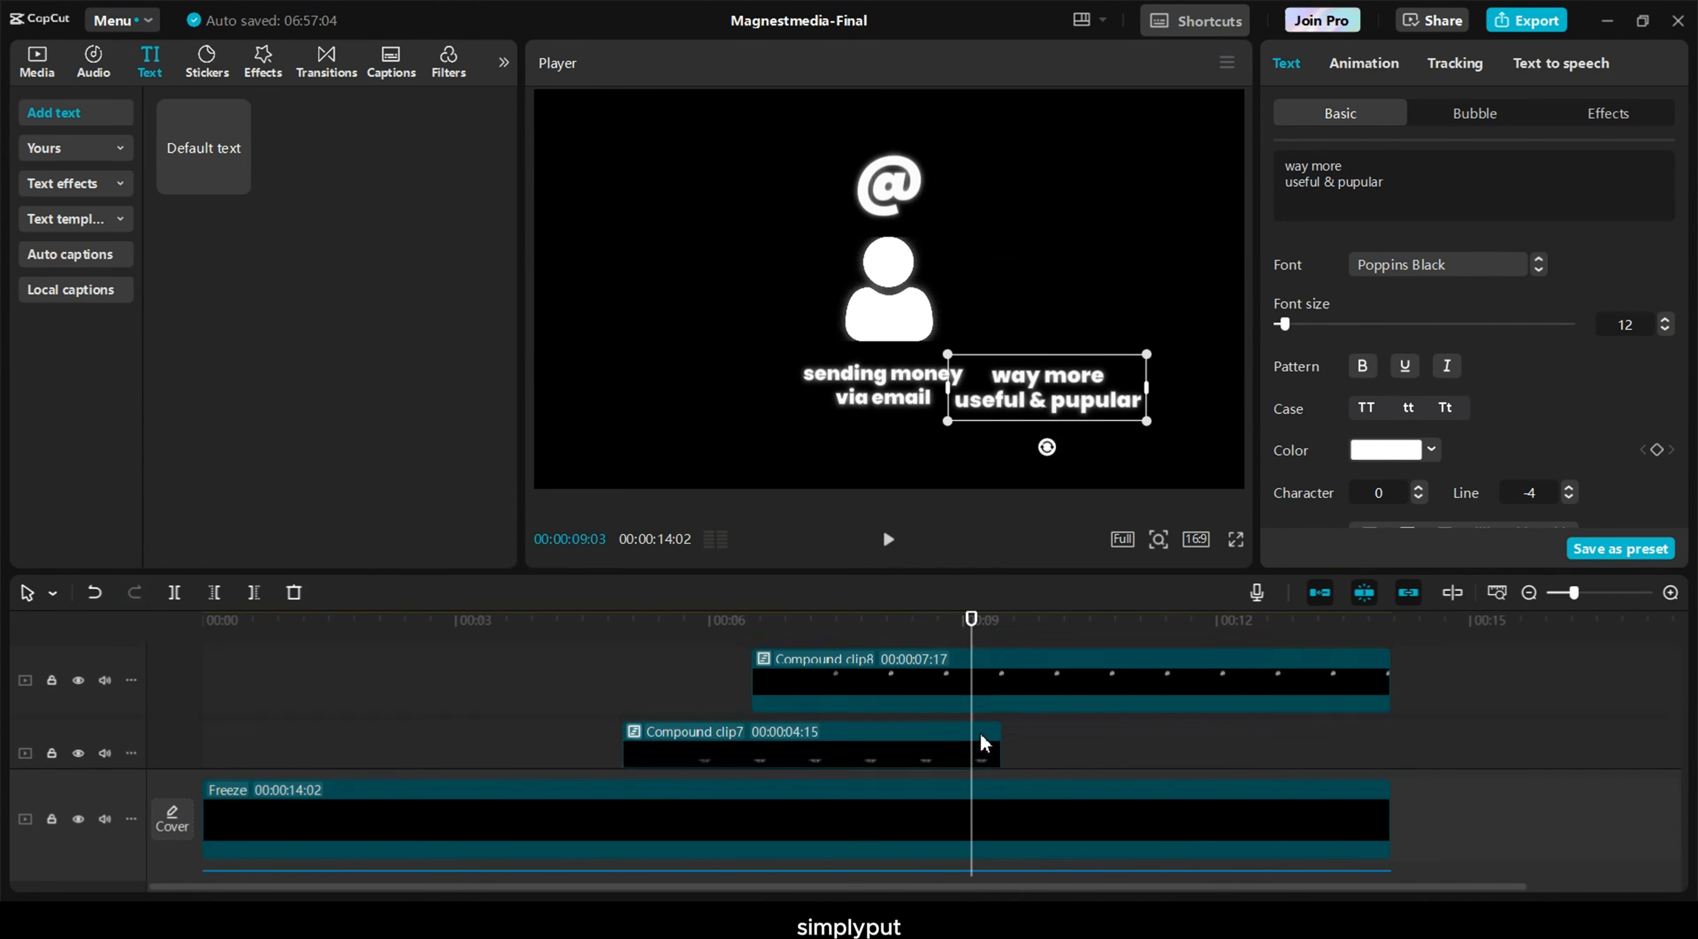
pyautogui.scroll(-2, 975, 716)
pyautogui.click(972, 699)
pyautogui.click(1493, 66)
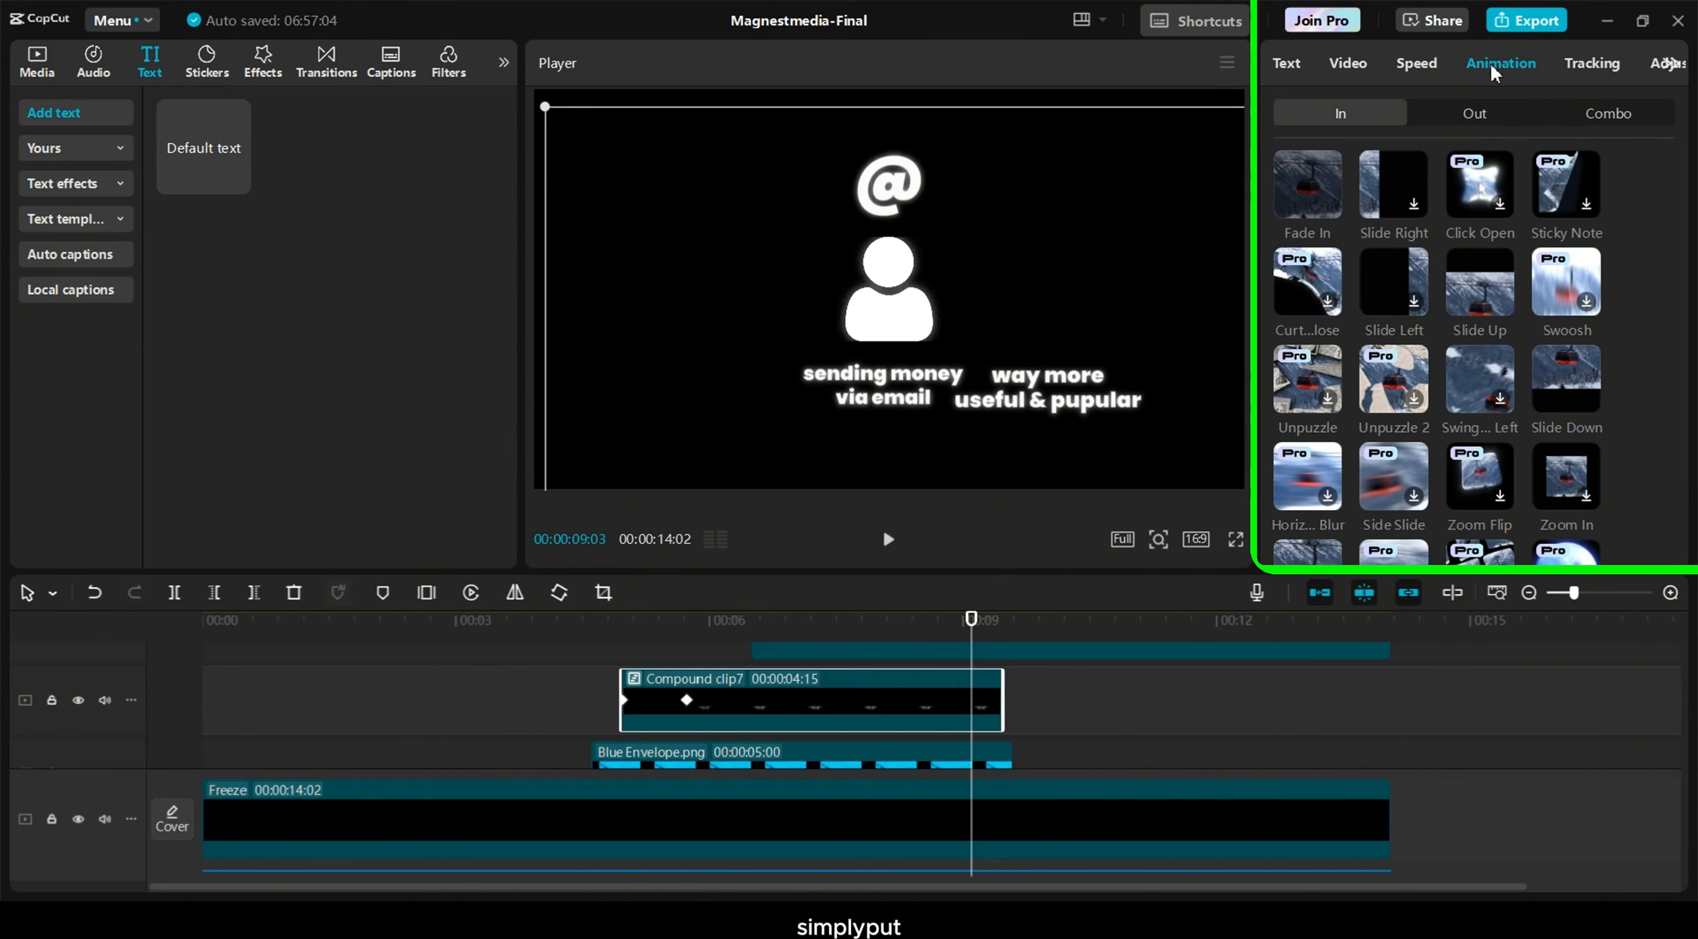
pyautogui.click(1480, 116)
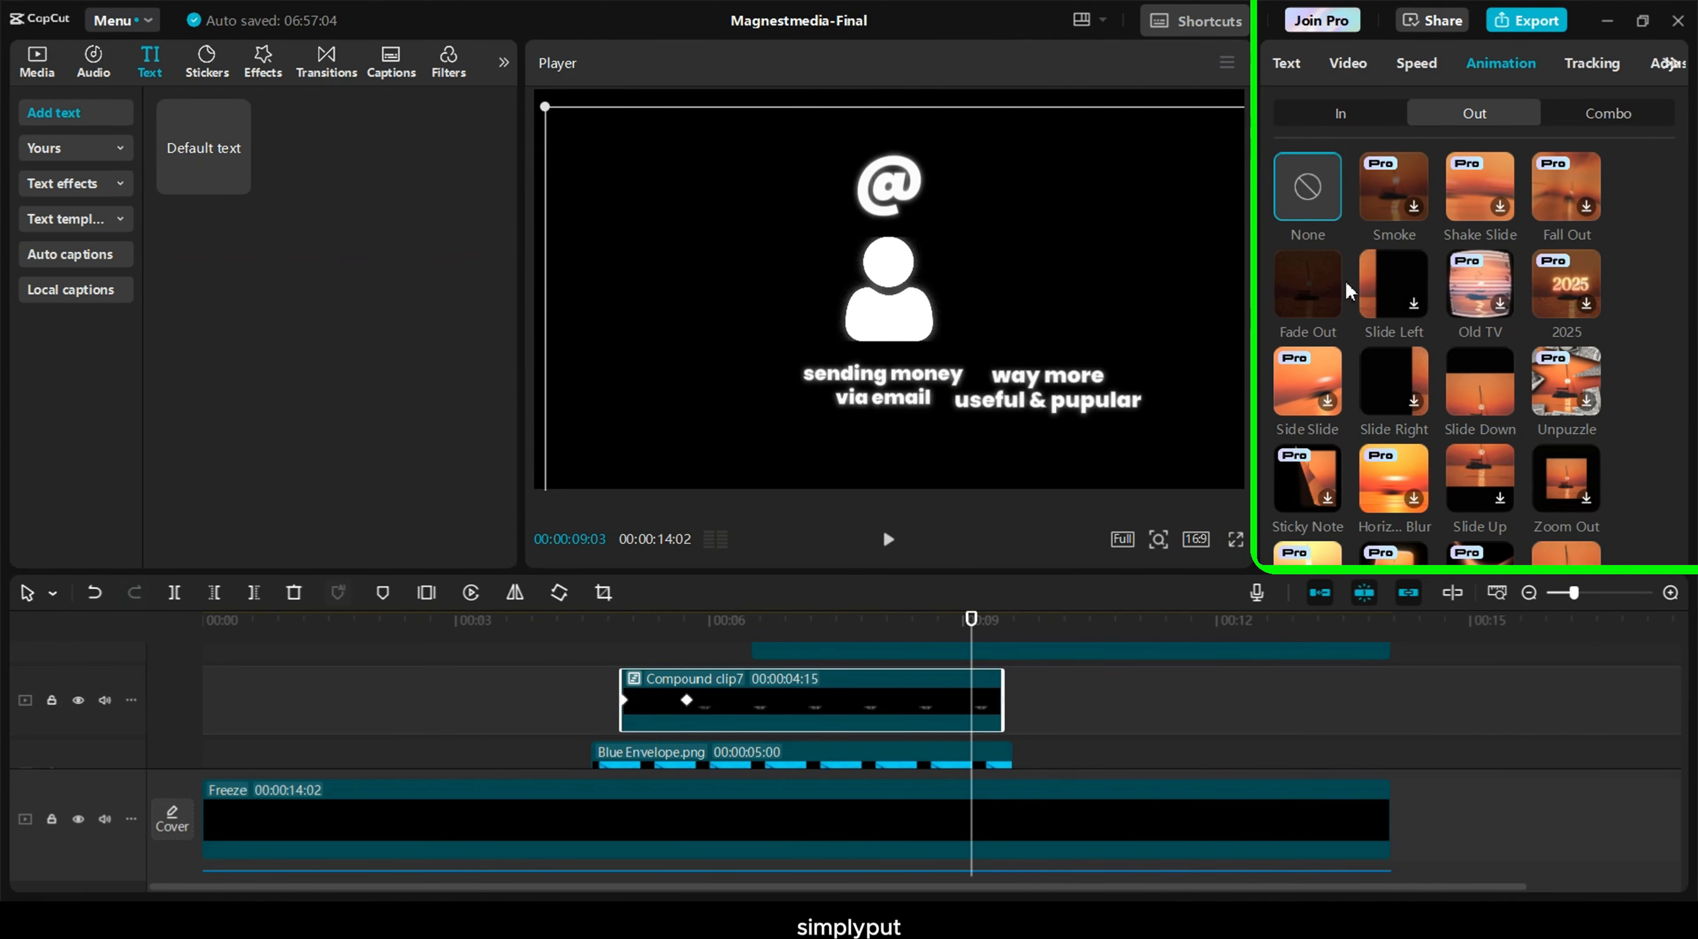
pyautogui.click(1332, 289)
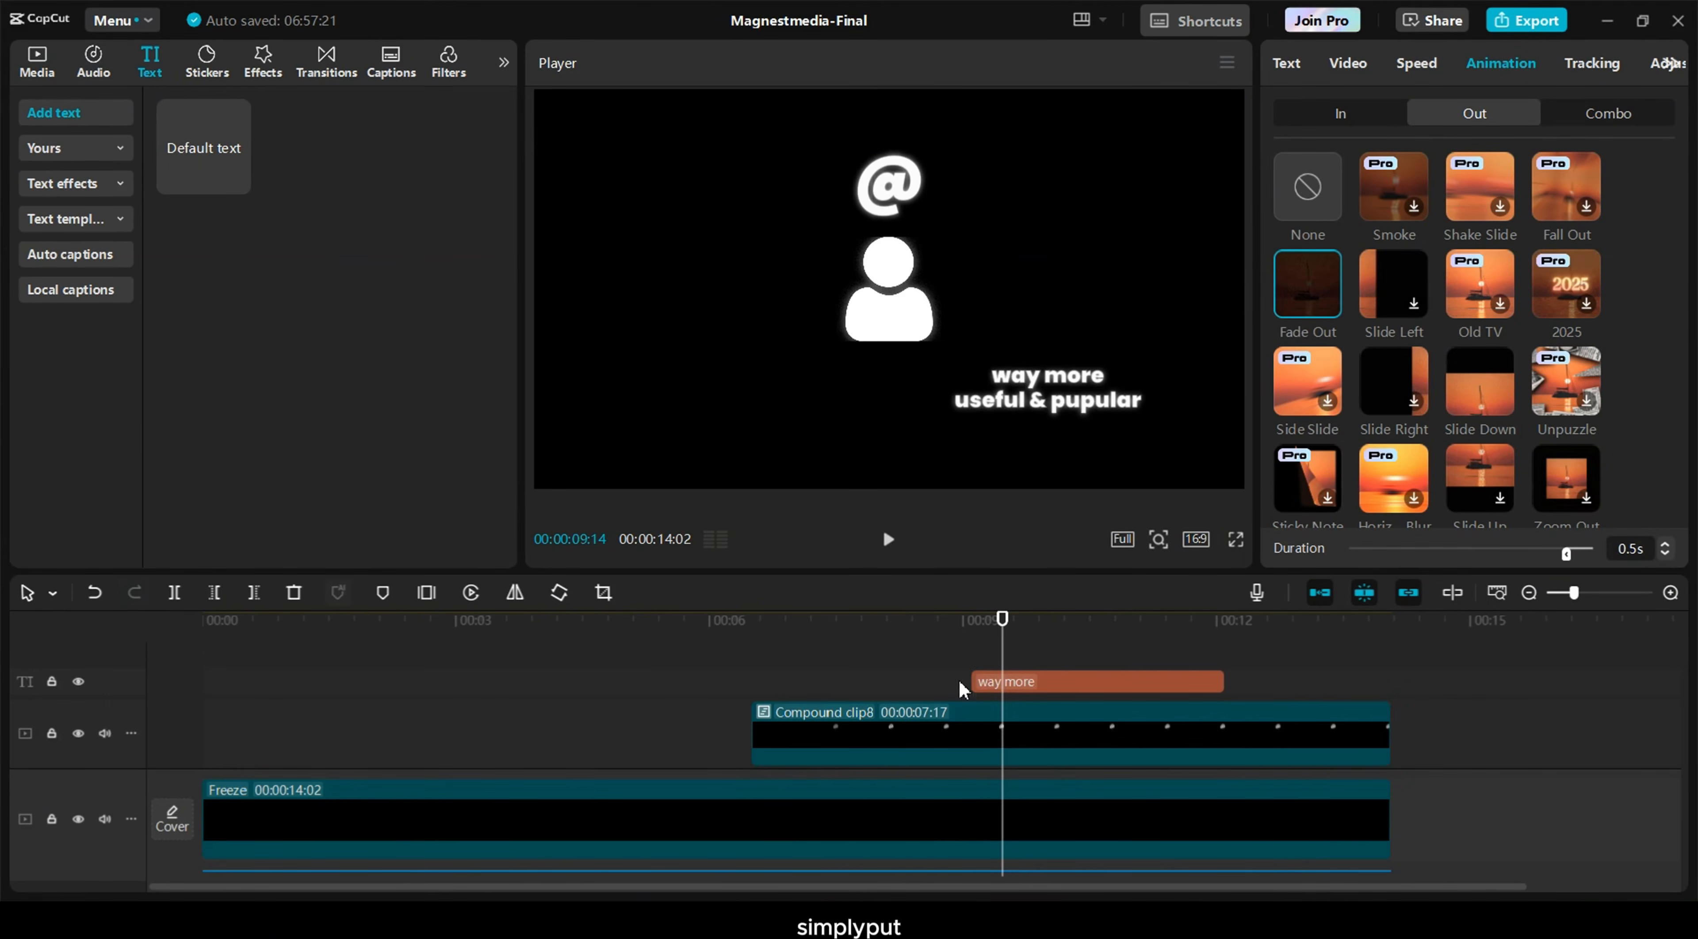
# Move the "way more" text clip to start at 00:00:08:27 and extend its end to 00:00:14:02, level with the freeze clip
pyautogui.click(979, 662)
pyautogui.press('Left')
pyautogui.press('Left')
pyautogui.moveTo(987, 687); pyautogui.dragTo(968, 685)
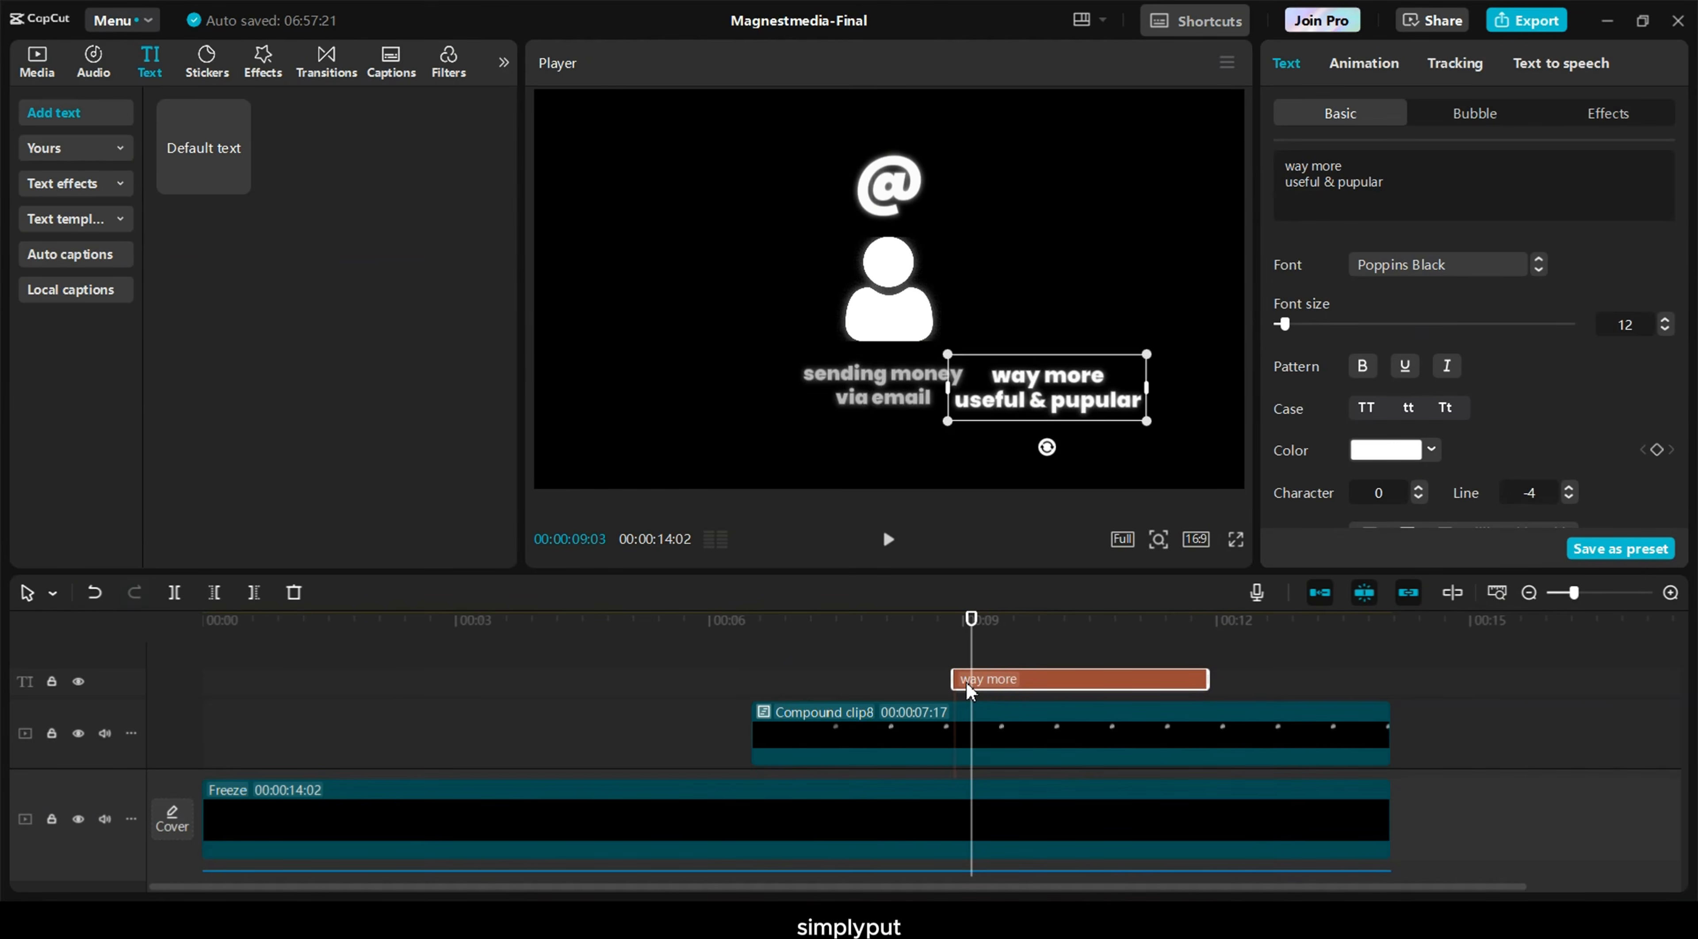
pyautogui.moveTo(1209, 680); pyautogui.dragTo(1391, 686)
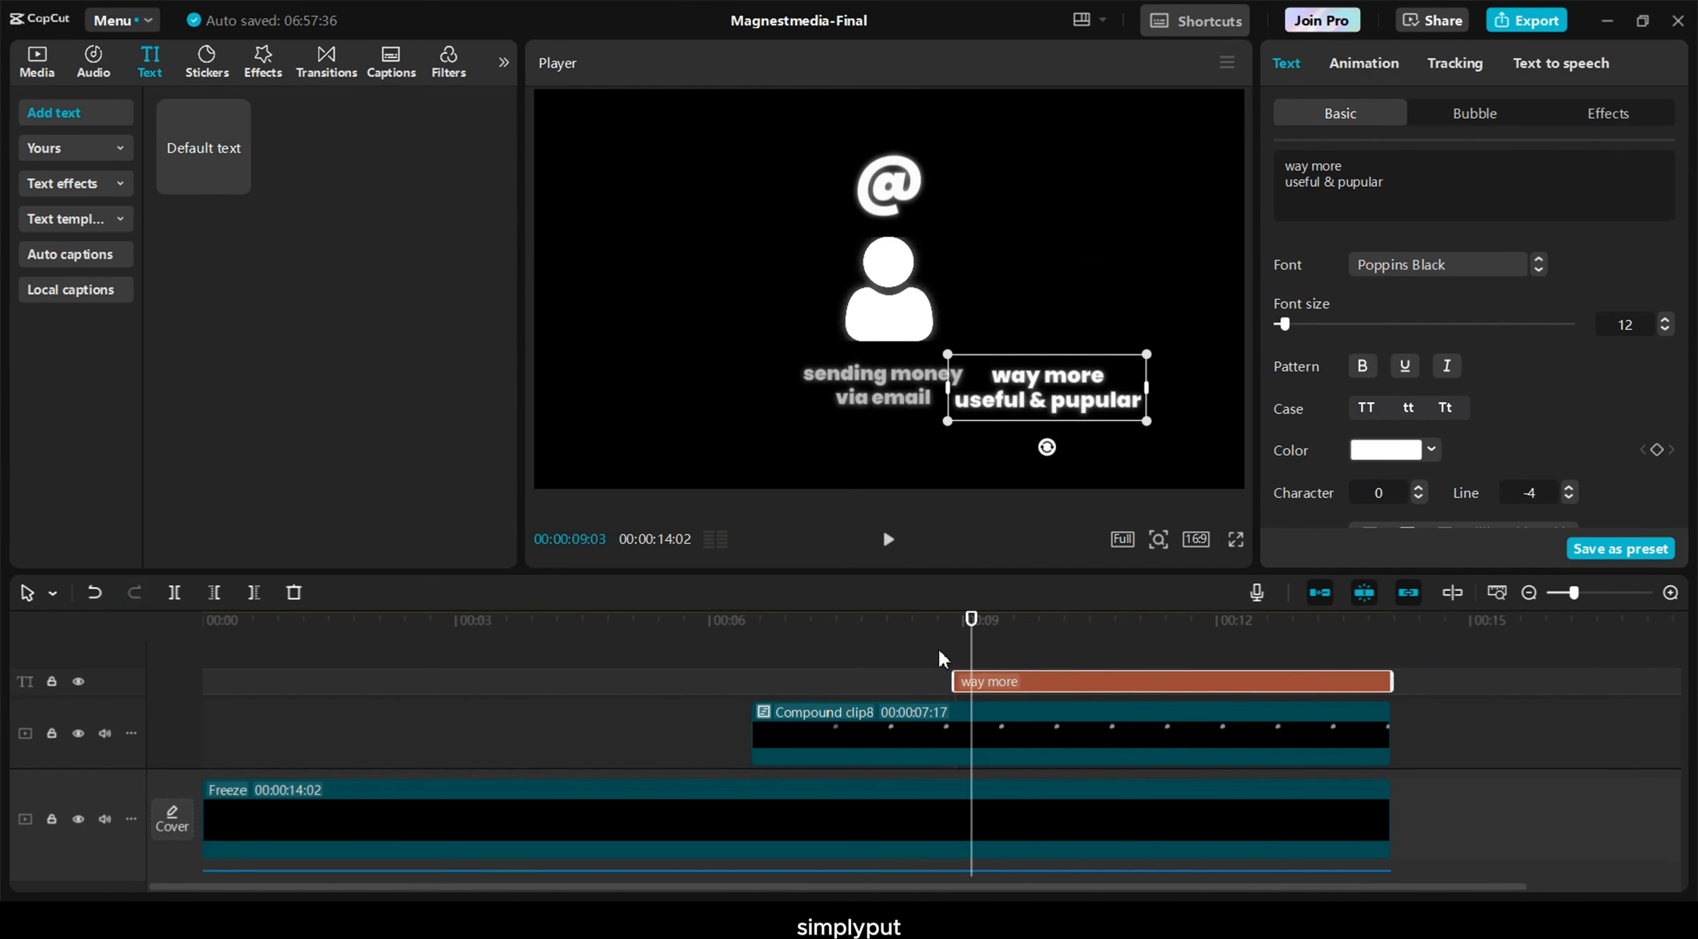
# Convert the "way more" text into a compound clip and shift it left to X -846, Y 0, beneath the user icon
pyautogui.rightClick(1031, 692)
pyautogui.click(1083, 714)
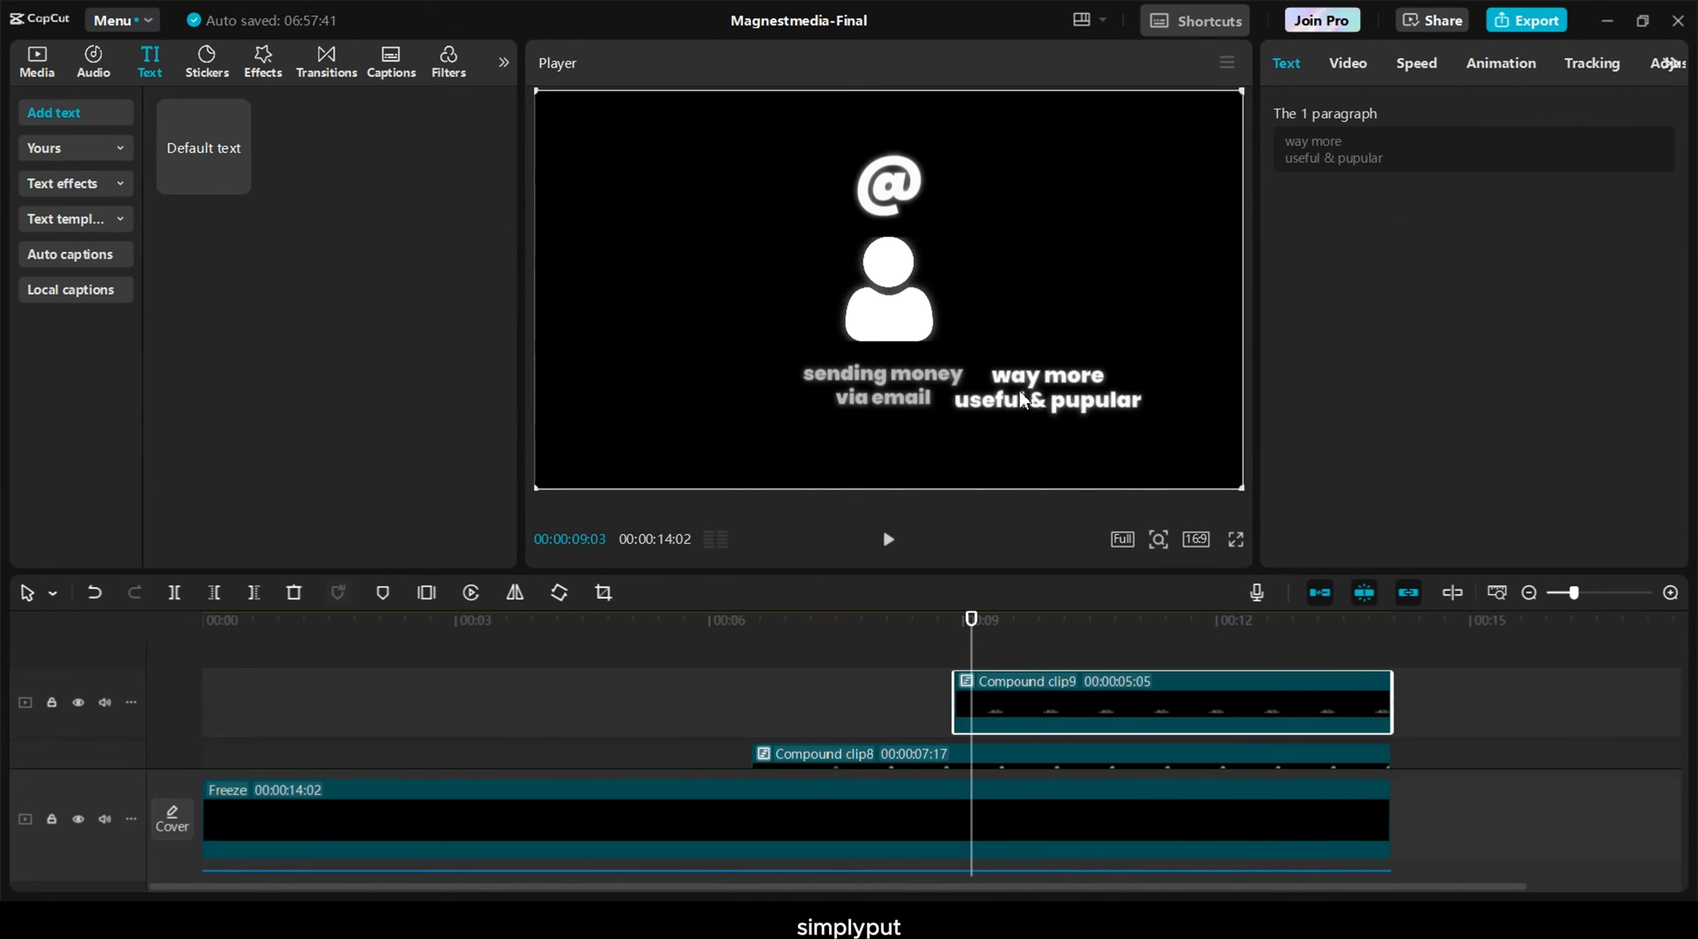
pyautogui.moveTo(1019, 389); pyautogui.dragTo(849, 393)
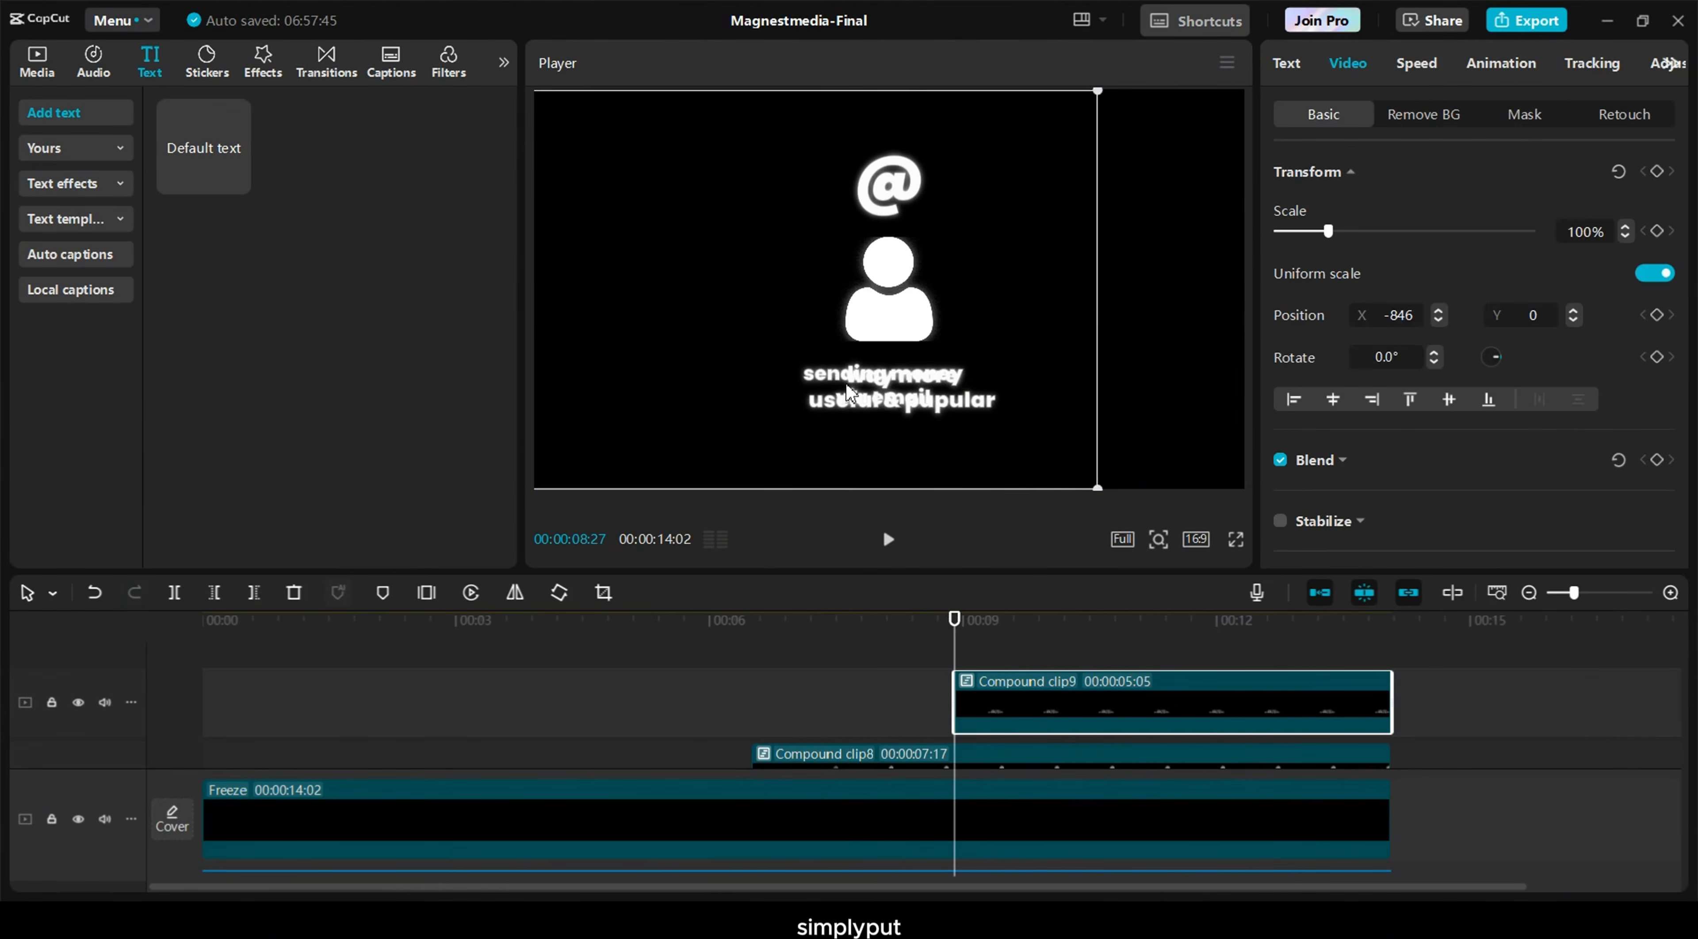
# Apply the Flipping entrance animation at 1.1 s to the "way more" text inside its compound clip, and return to the main timeline
pyautogui.doubleClick(1005, 718)
pyautogui.click(544, 714)
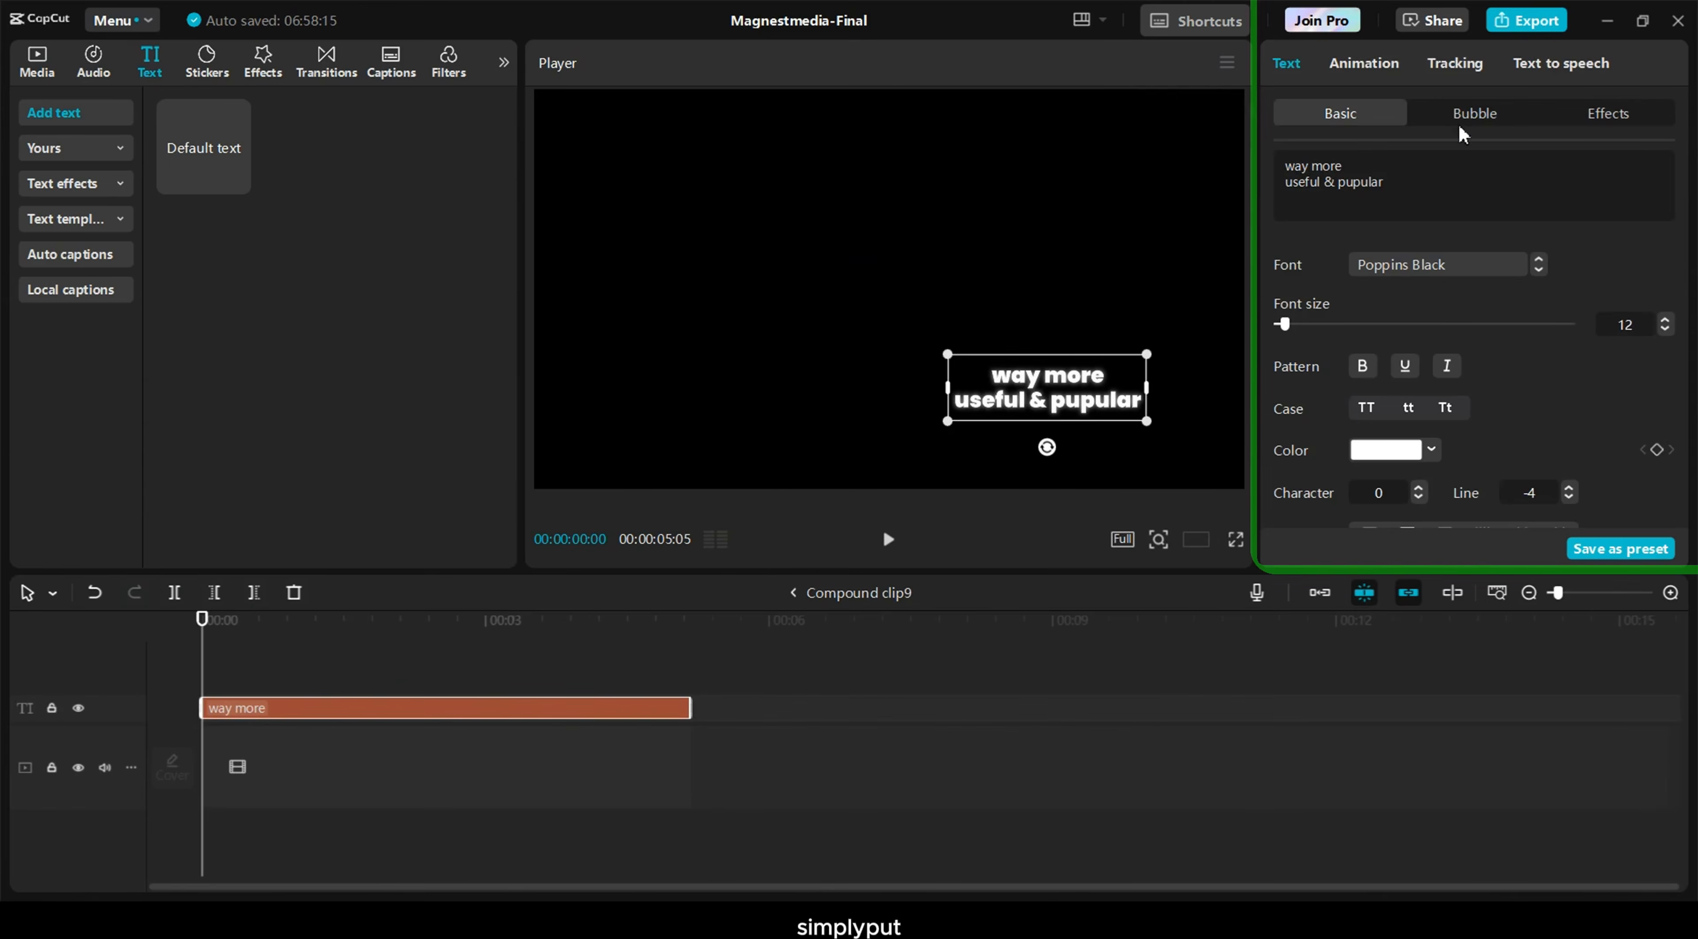
pyautogui.click(1384, 64)
pyautogui.scroll(-3, 1561, 446)
pyautogui.click(1308, 382)
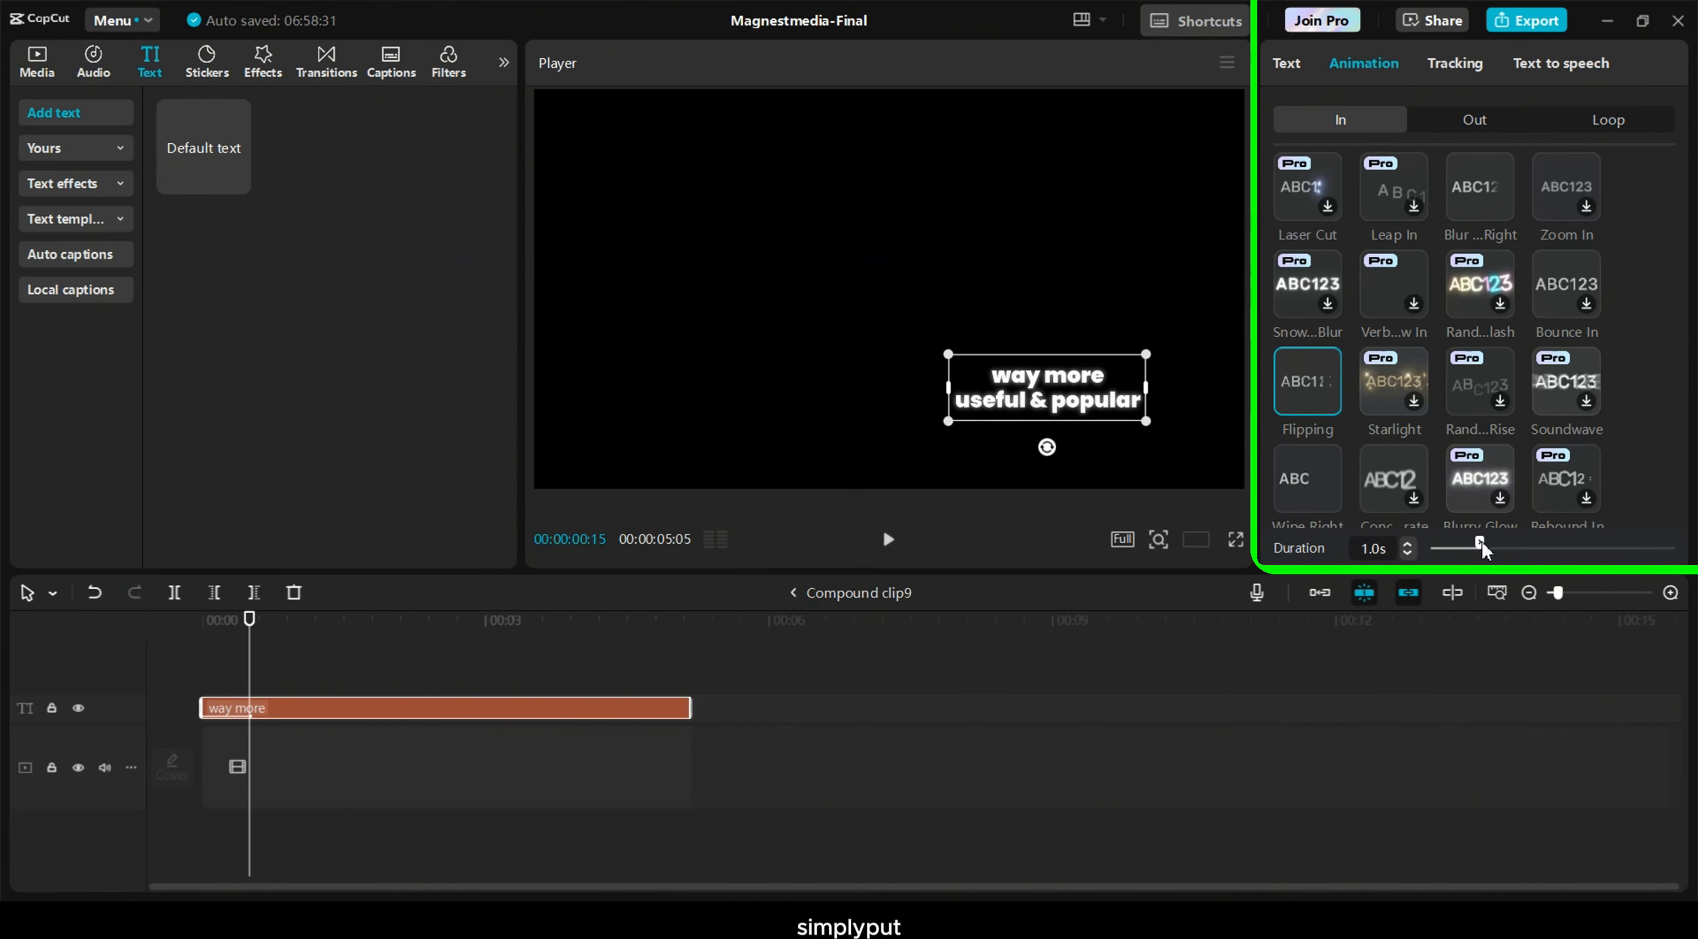
pyautogui.moveTo(1483, 543); pyautogui.dragTo(1484, 545)
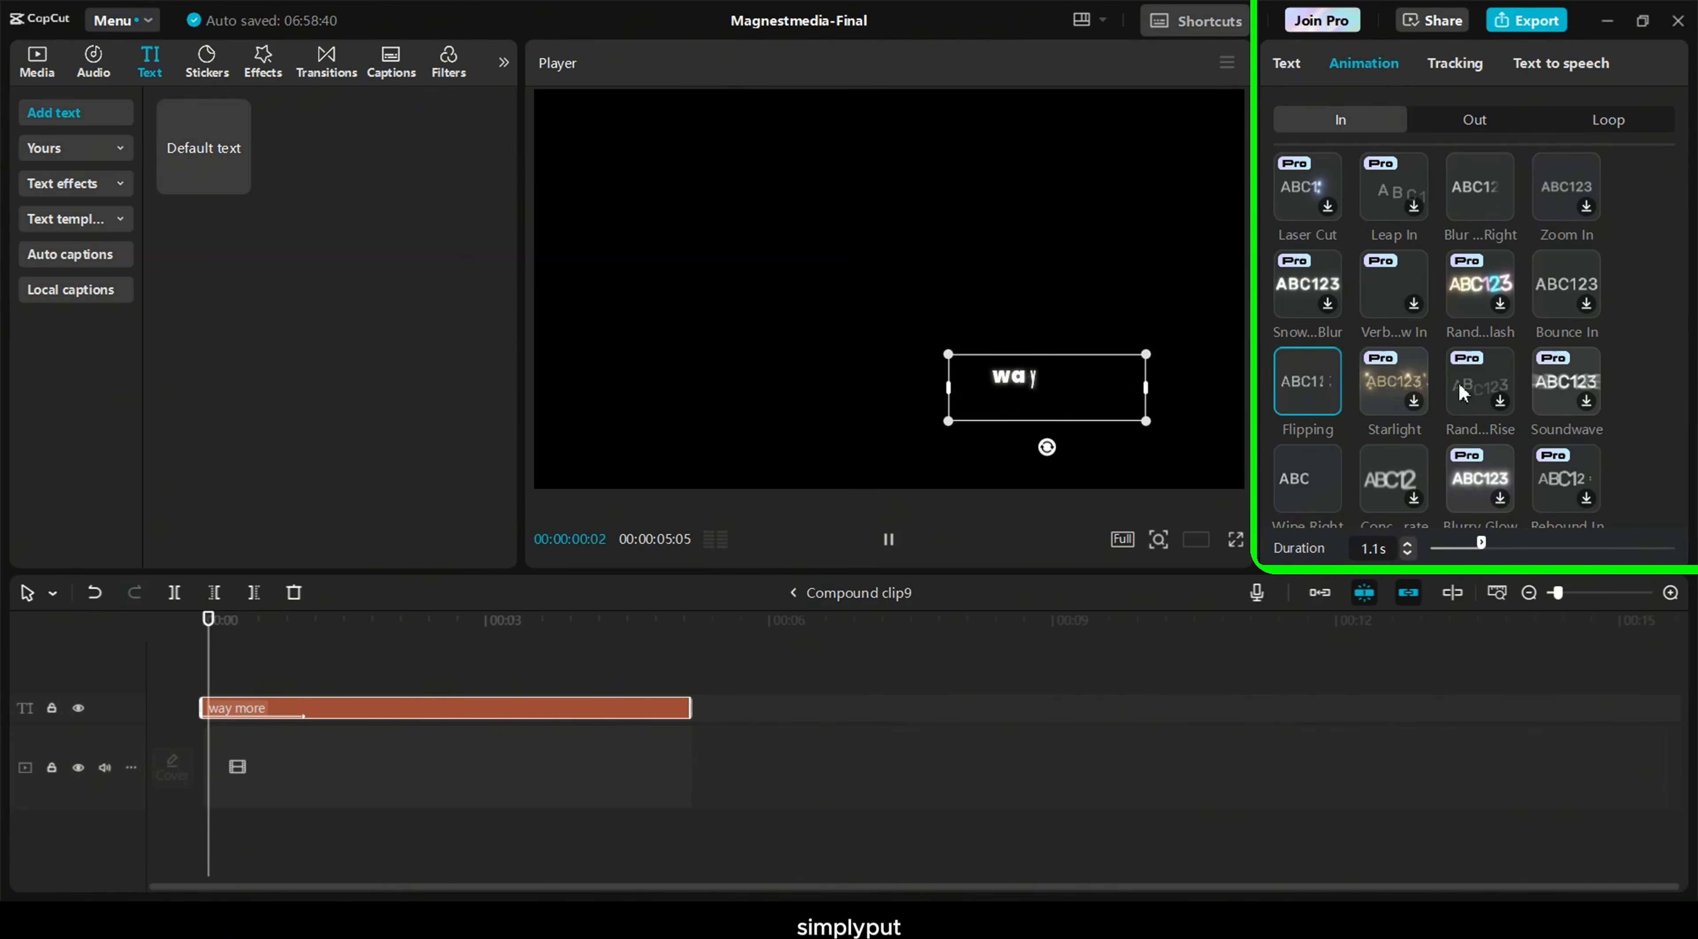
pyautogui.click(793, 592)
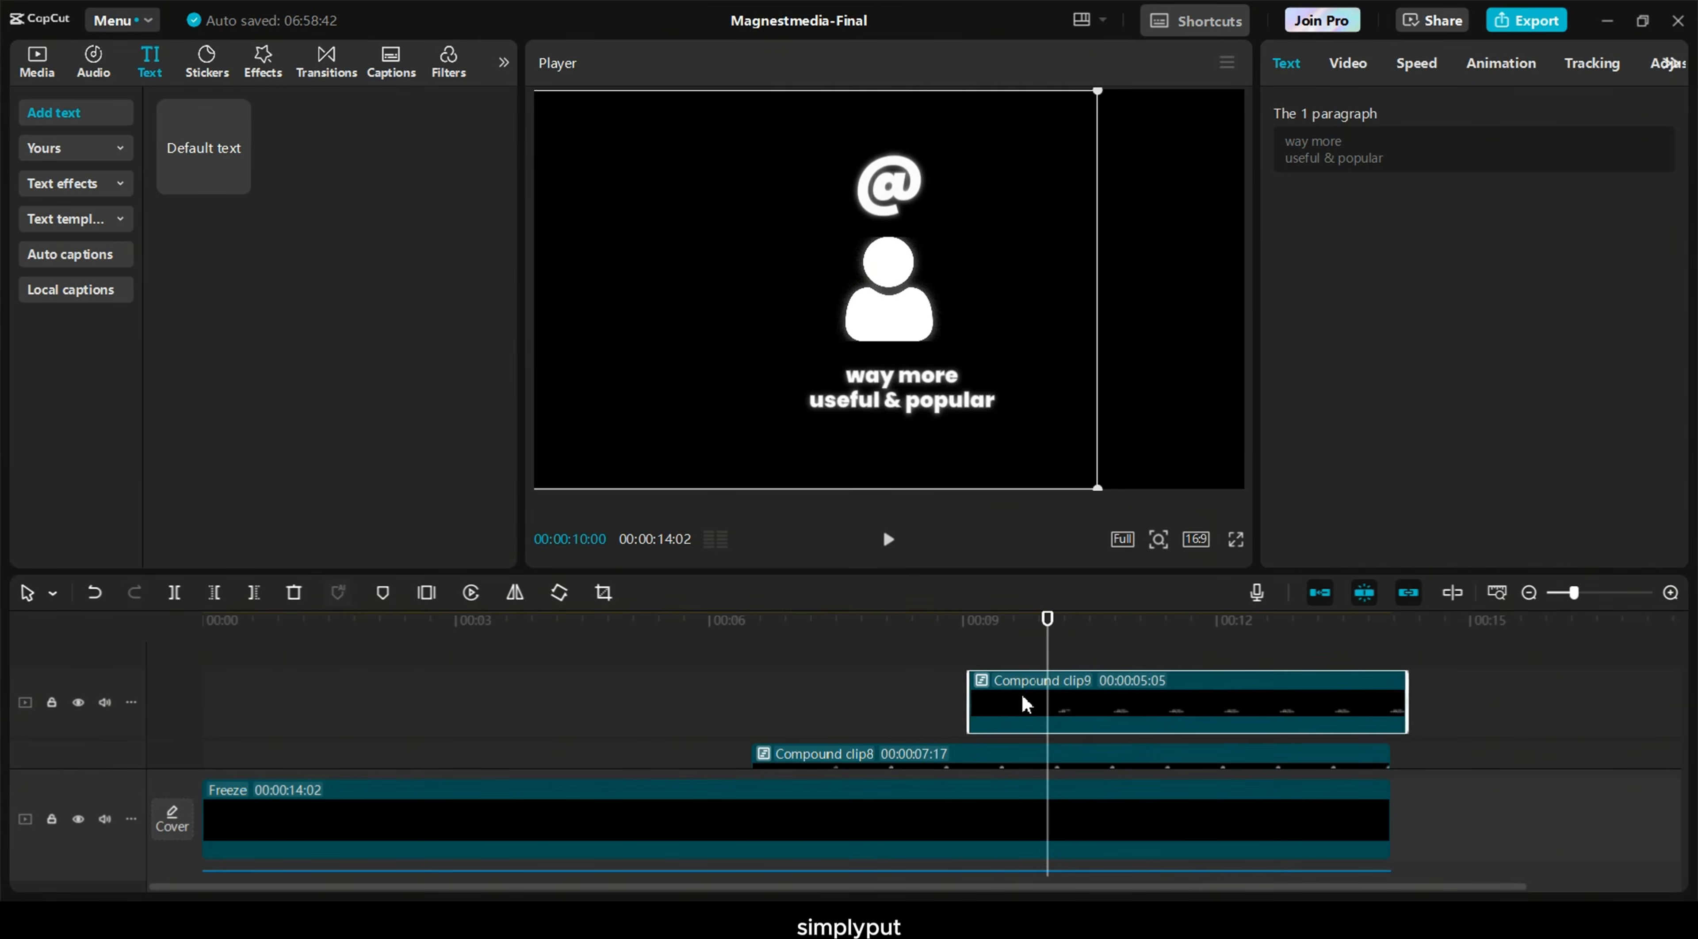
# Move the "way more" compound clip to start at about 00:00:09:05, preview it, and centre its text beneath the user icon
pyautogui.moveTo(1023, 698); pyautogui.dragTo(1029, 698)
pyautogui.click(889, 540)
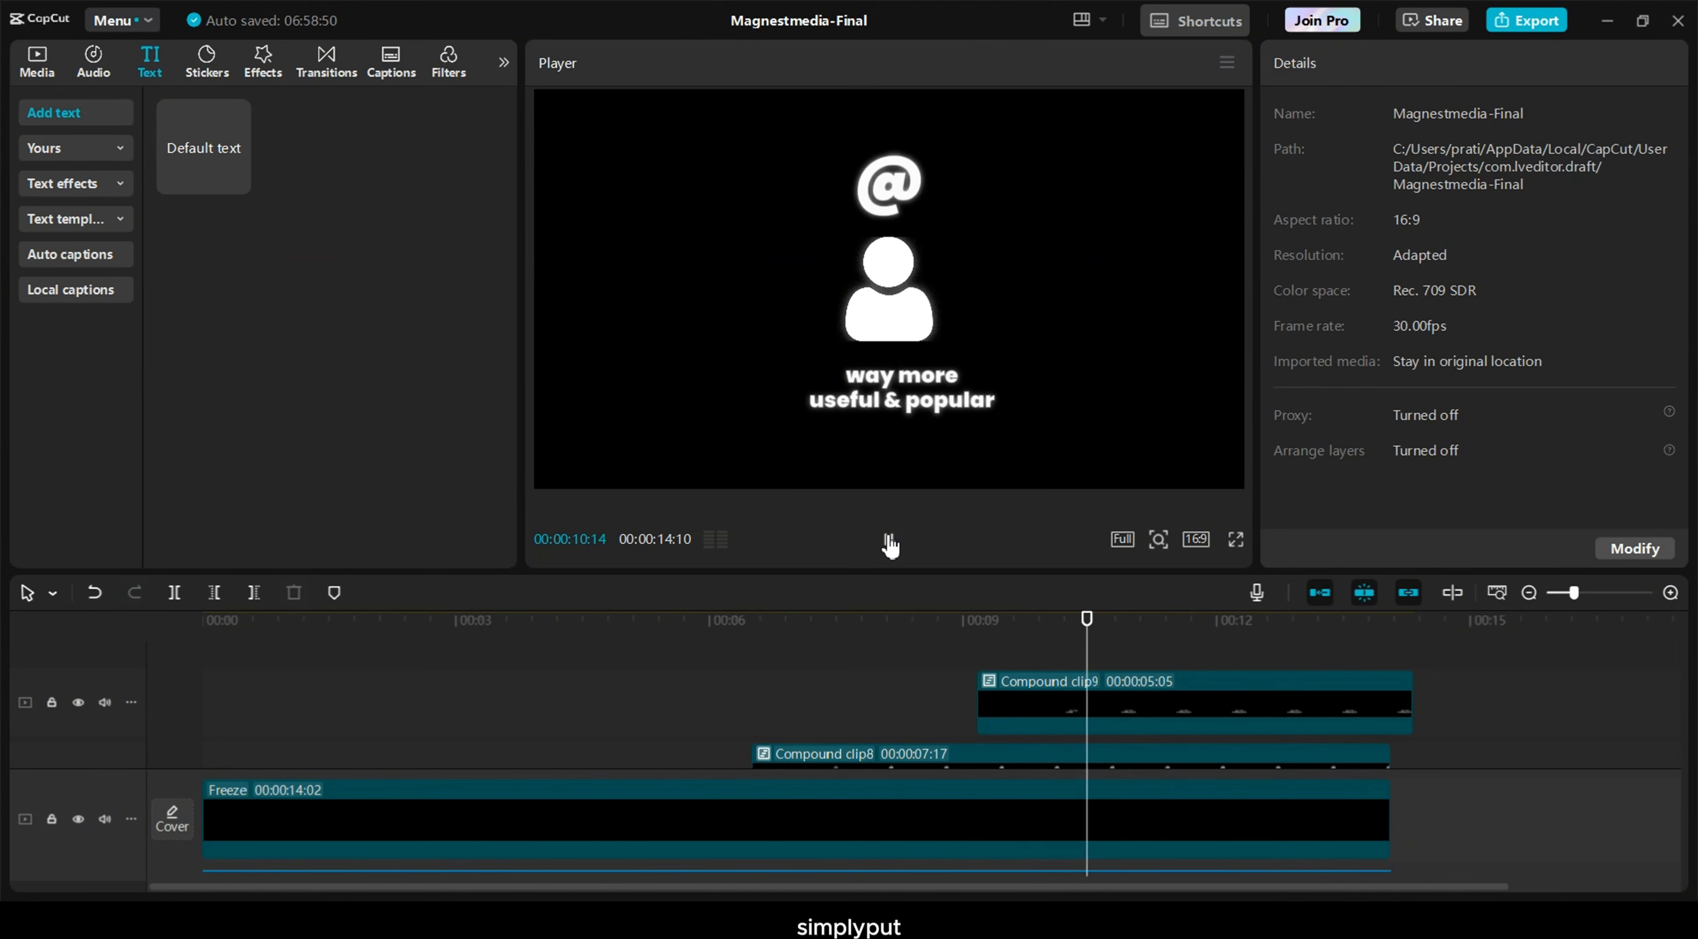
pyautogui.click(891, 403)
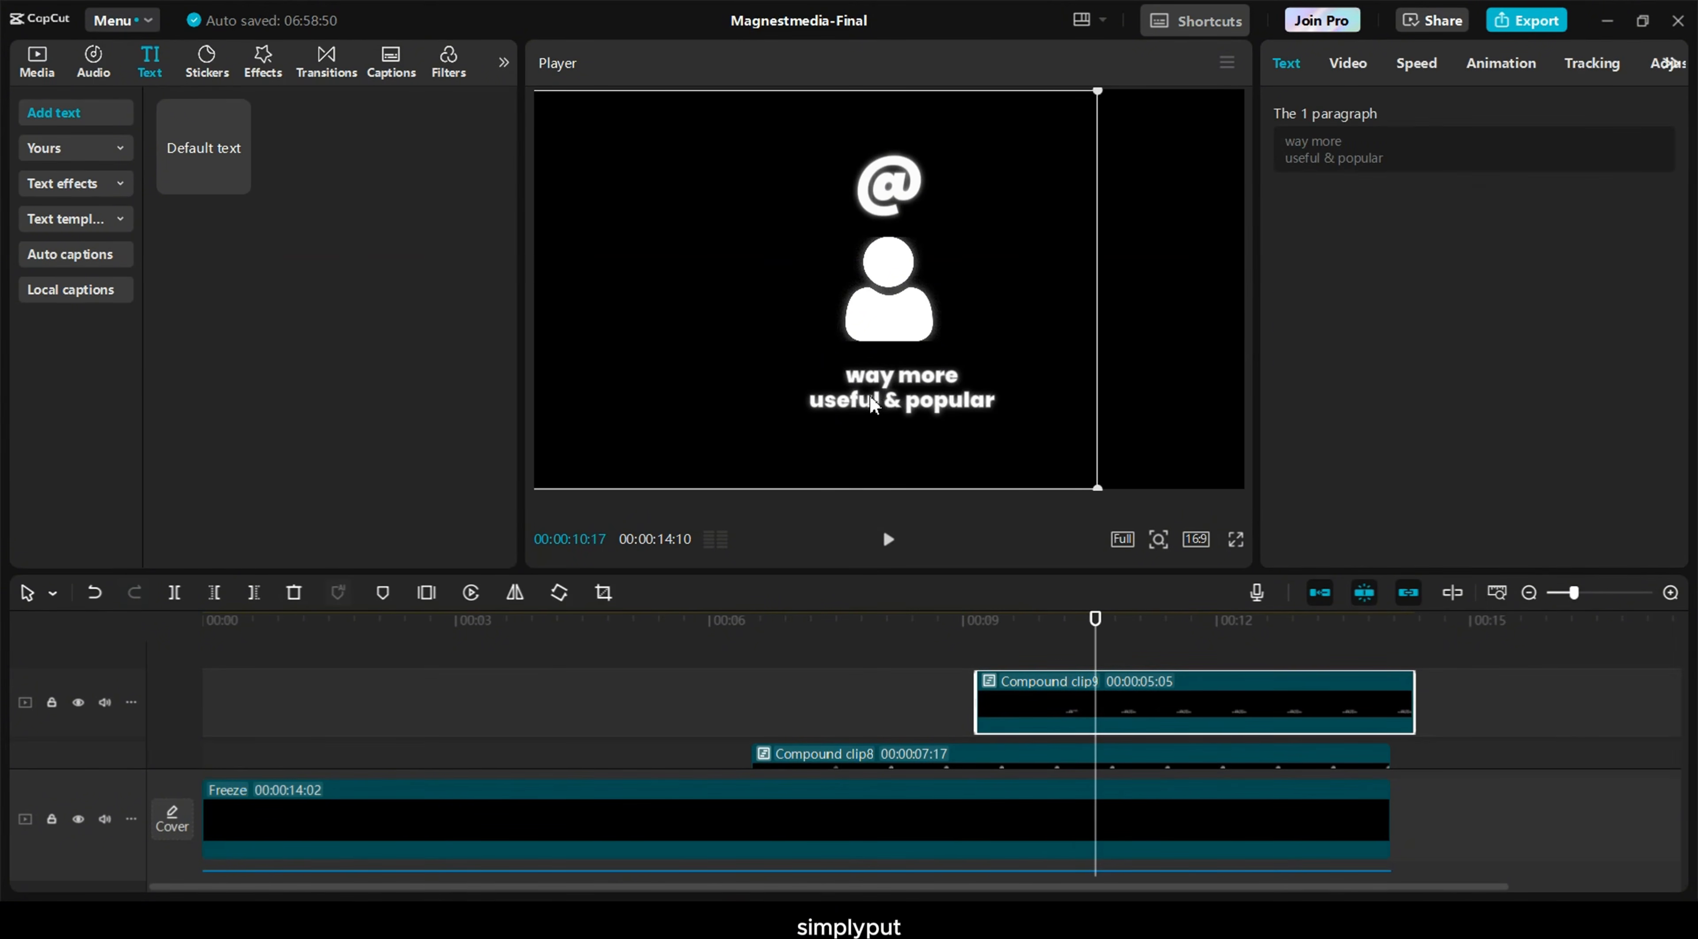
pyautogui.moveTo(873, 404); pyautogui.dragTo(879, 404)
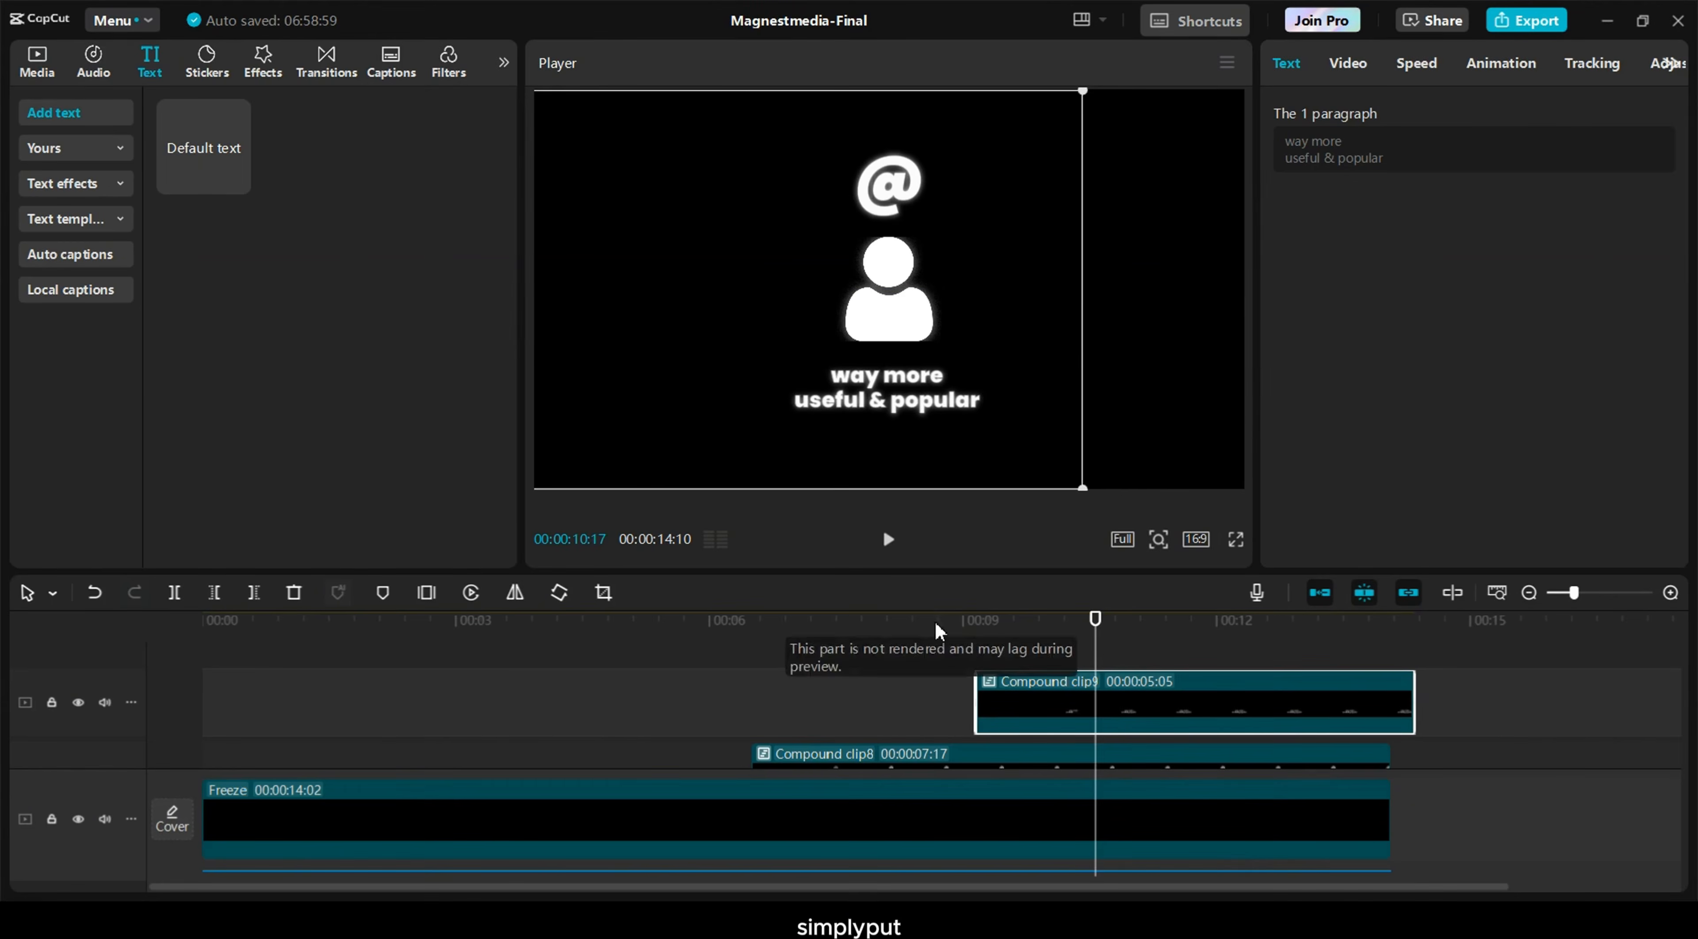
# Trim the end of the "way more" compound clip to about 00:00:12:01 and give it a 0.5 s Fade Out exit animation
pyautogui.moveTo(1414, 702); pyautogui.dragTo(1224, 699)
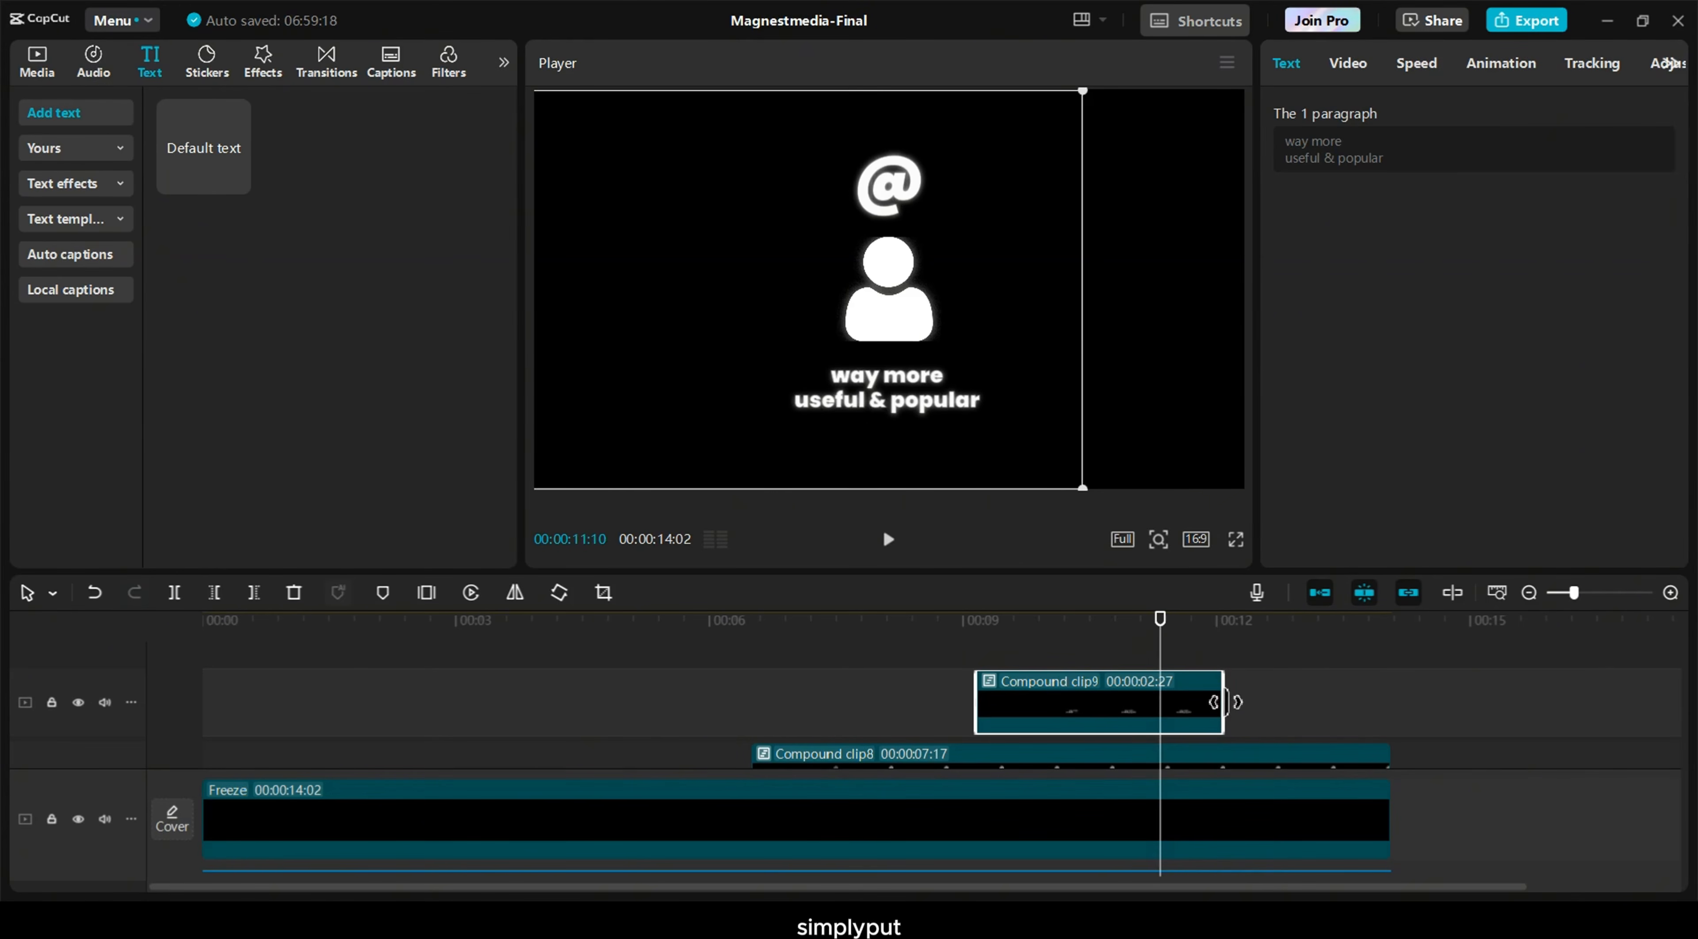
pyautogui.click(1353, 66)
pyautogui.click(1493, 66)
pyautogui.click(1477, 115)
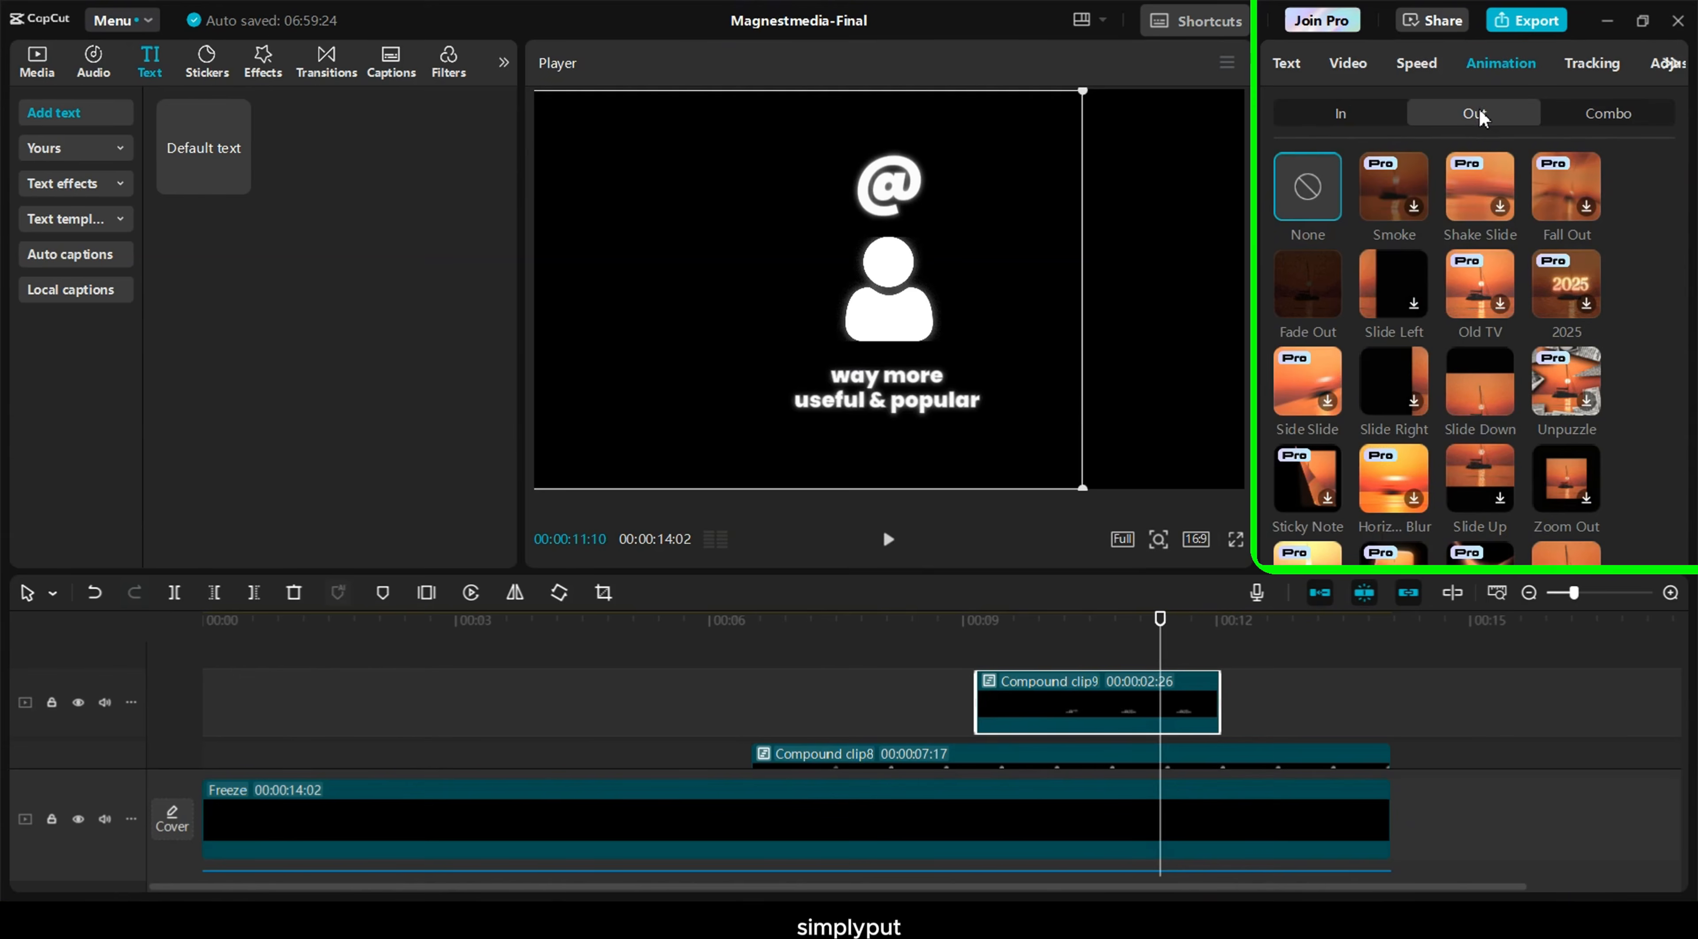
pyautogui.click(1306, 305)
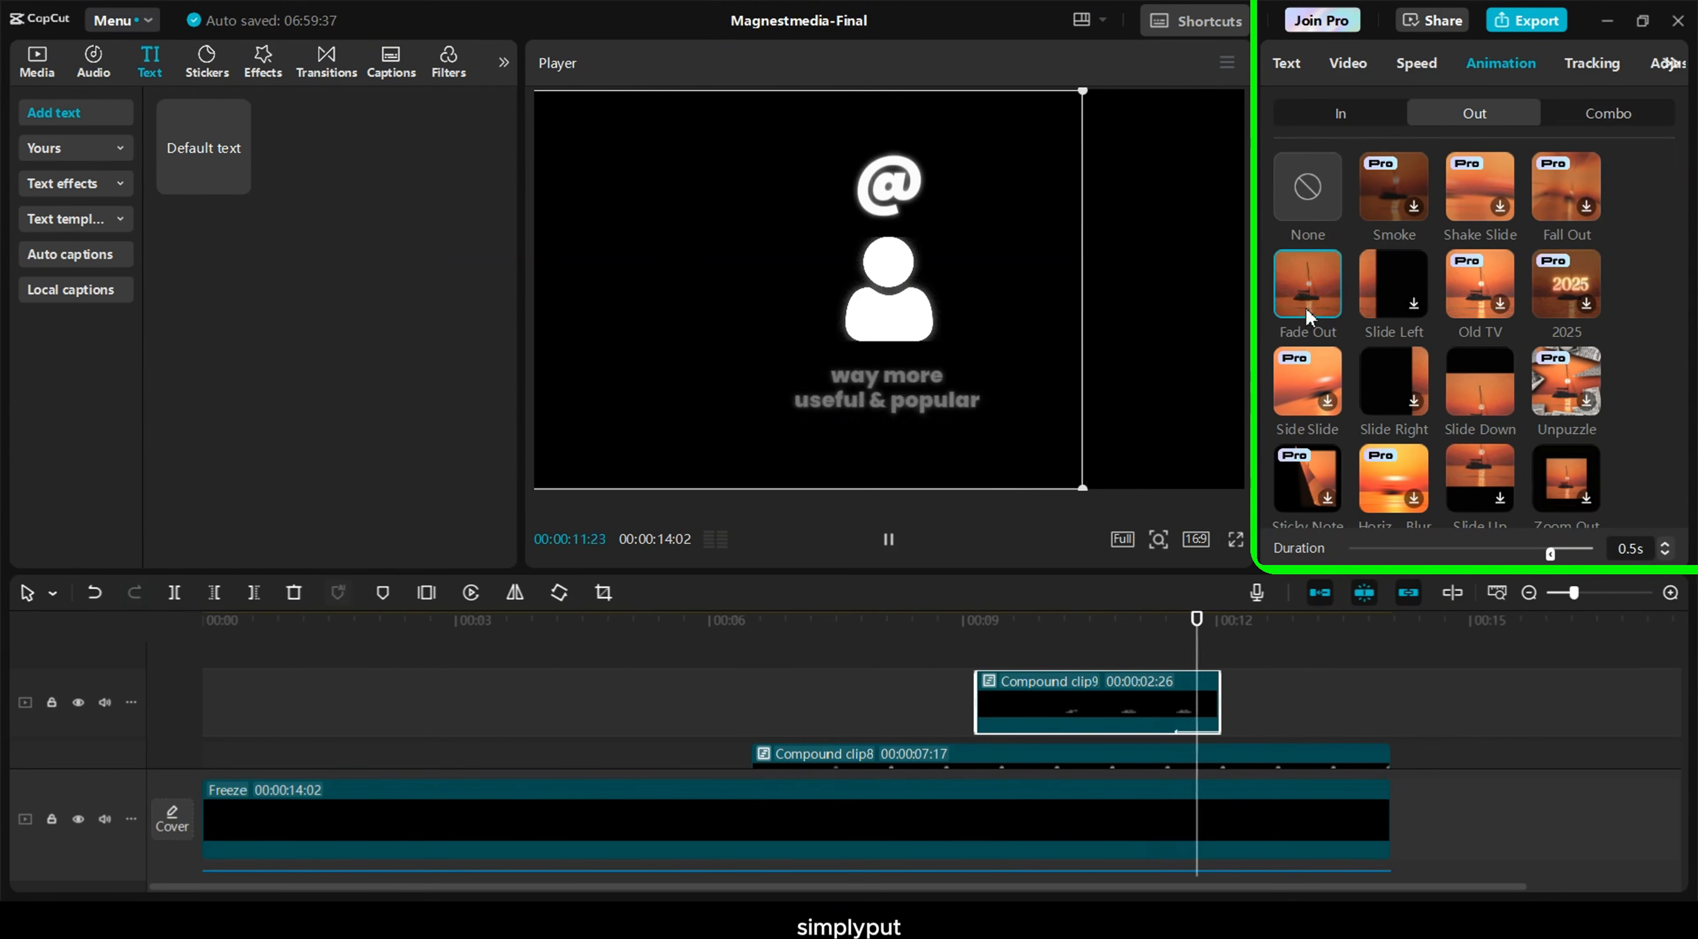
# Add paypal logo.png where the "way more" clip ends, scale it to 23% and centre it beneath the user icon
pyautogui.click(36, 62)
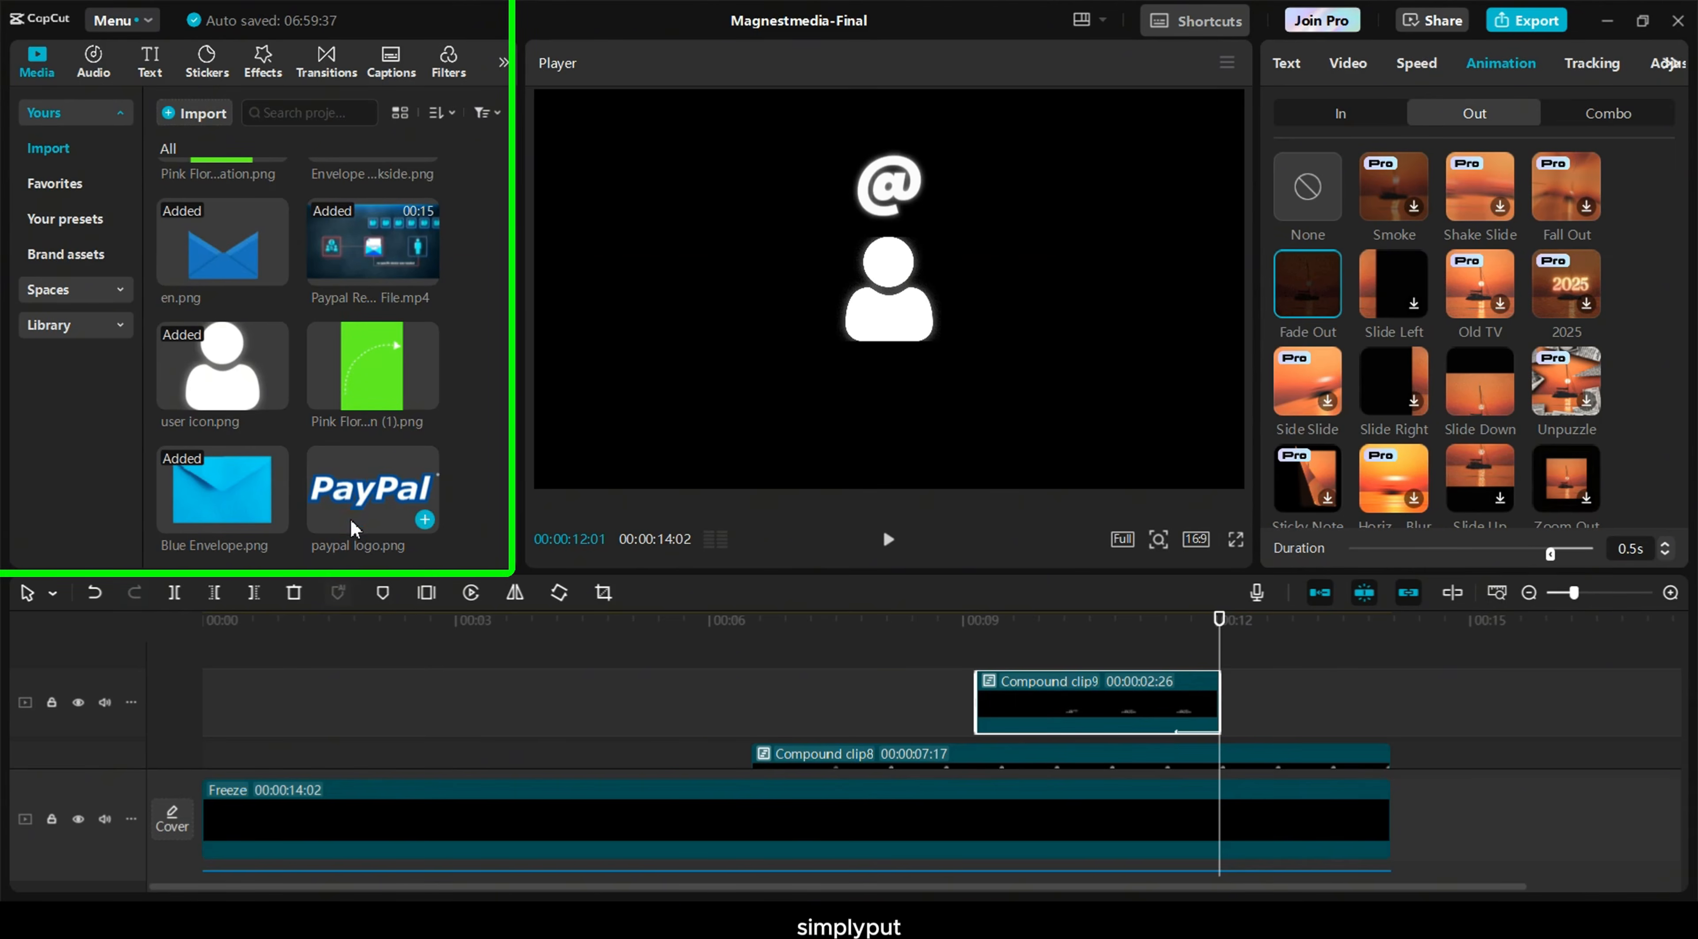
pyautogui.moveTo(349, 500); pyautogui.dragTo(1213, 692)
pyautogui.moveTo(1241, 112); pyautogui.dragTo(1016, 242)
pyautogui.moveTo(955, 264); pyautogui.dragTo(915, 433)
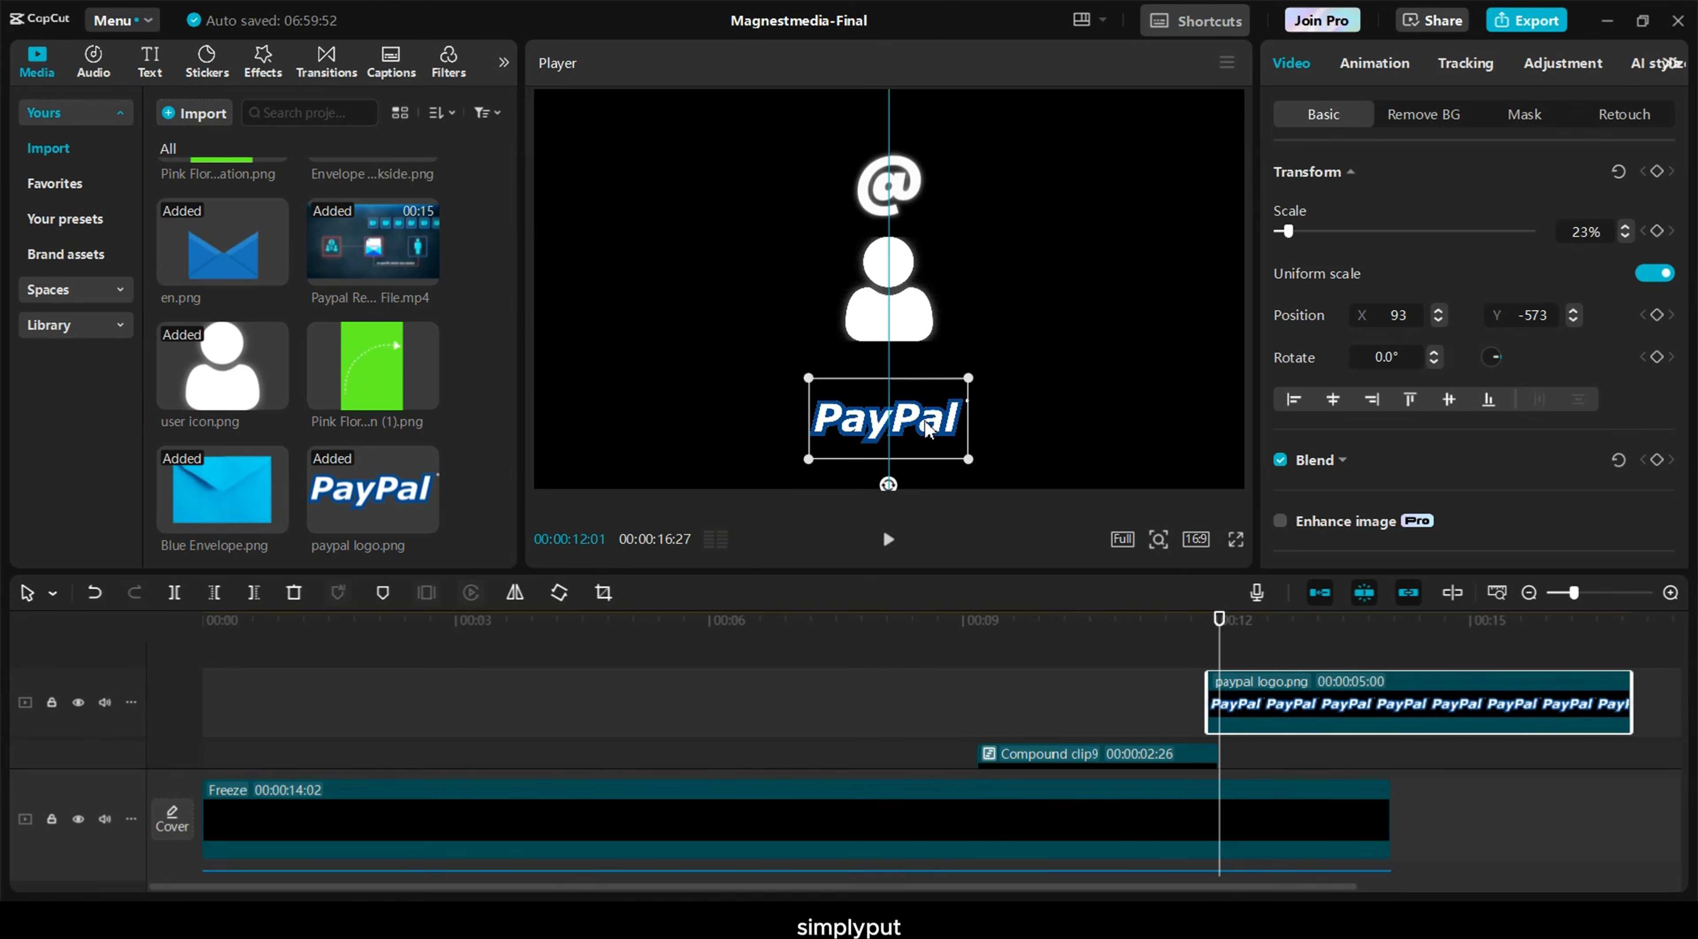
# Apply a 0.5 s Slide Up entrance animation to the PayPal logo and trim its end level with the freeze clip at 00:00:14:02
pyautogui.click(1377, 63)
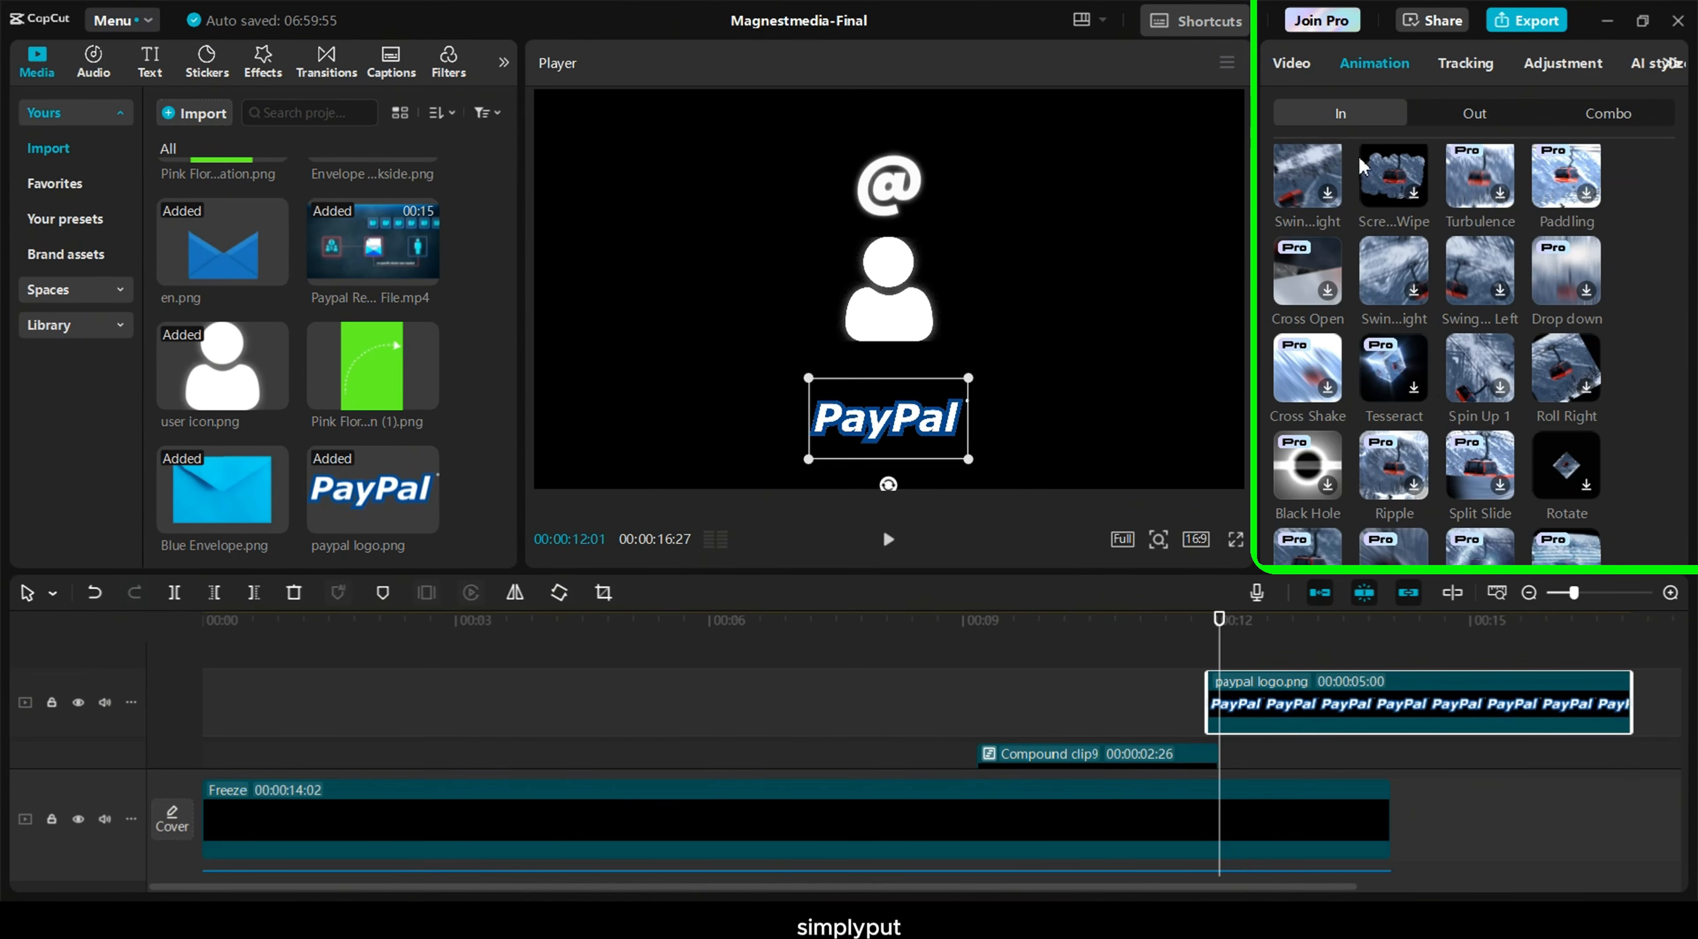
pyautogui.scroll(10, 1584, 436)
pyautogui.click(1488, 389)
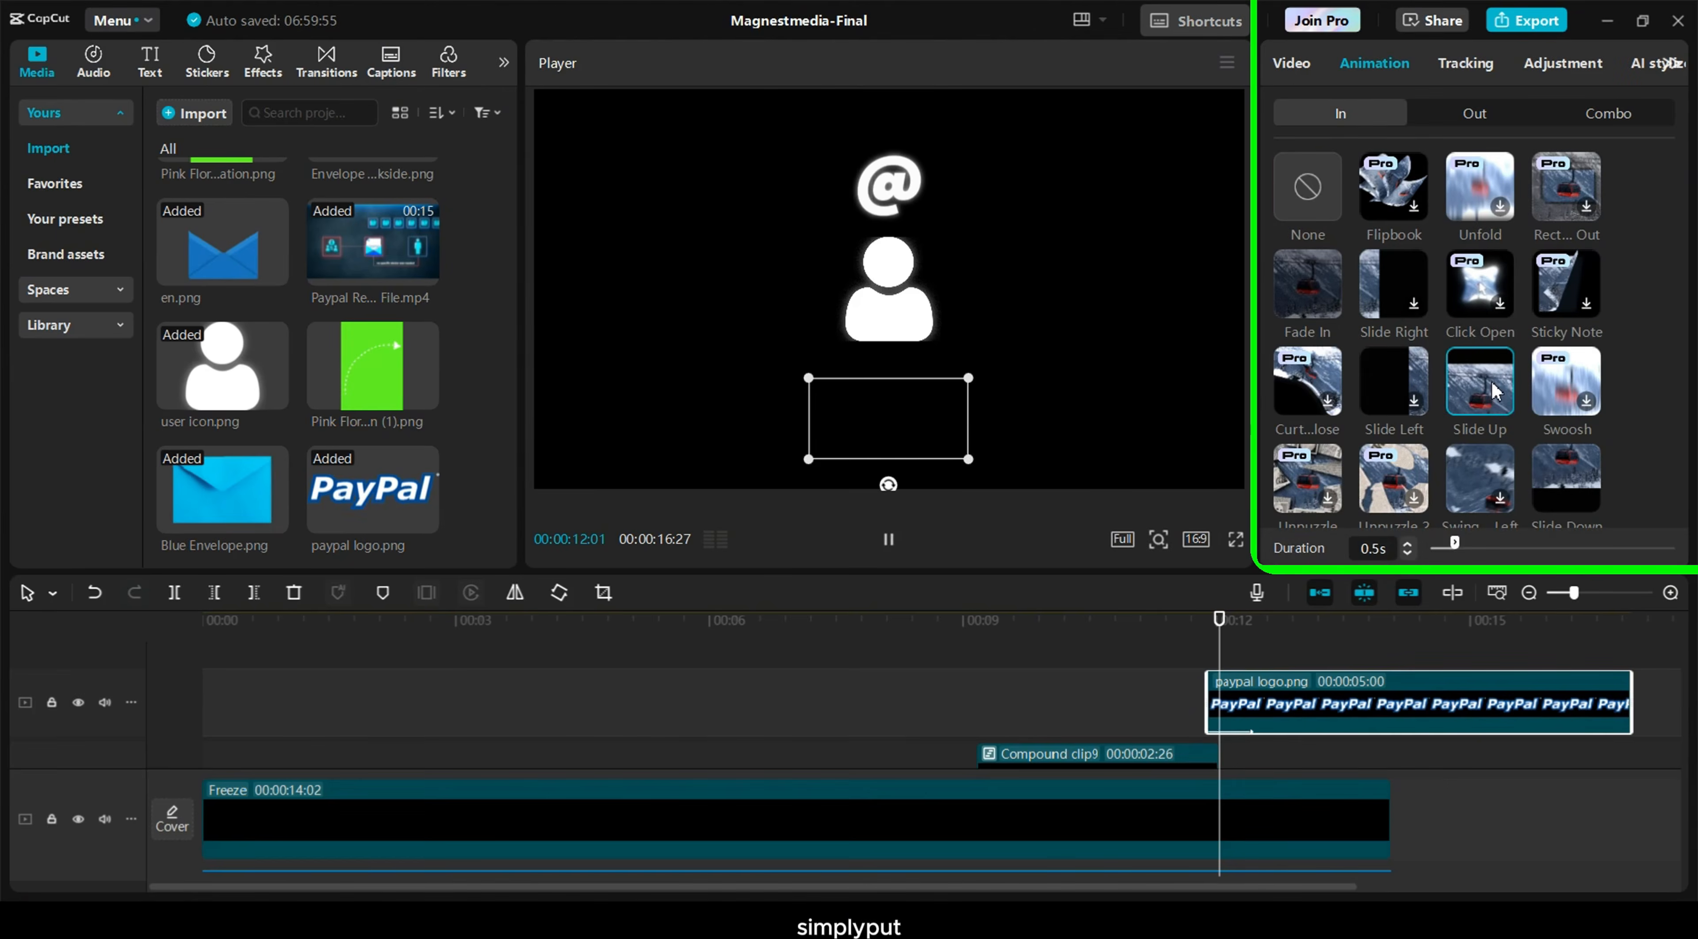
pyautogui.click(1312, 620)
pyautogui.moveTo(1632, 699); pyautogui.dragTo(1393, 699)
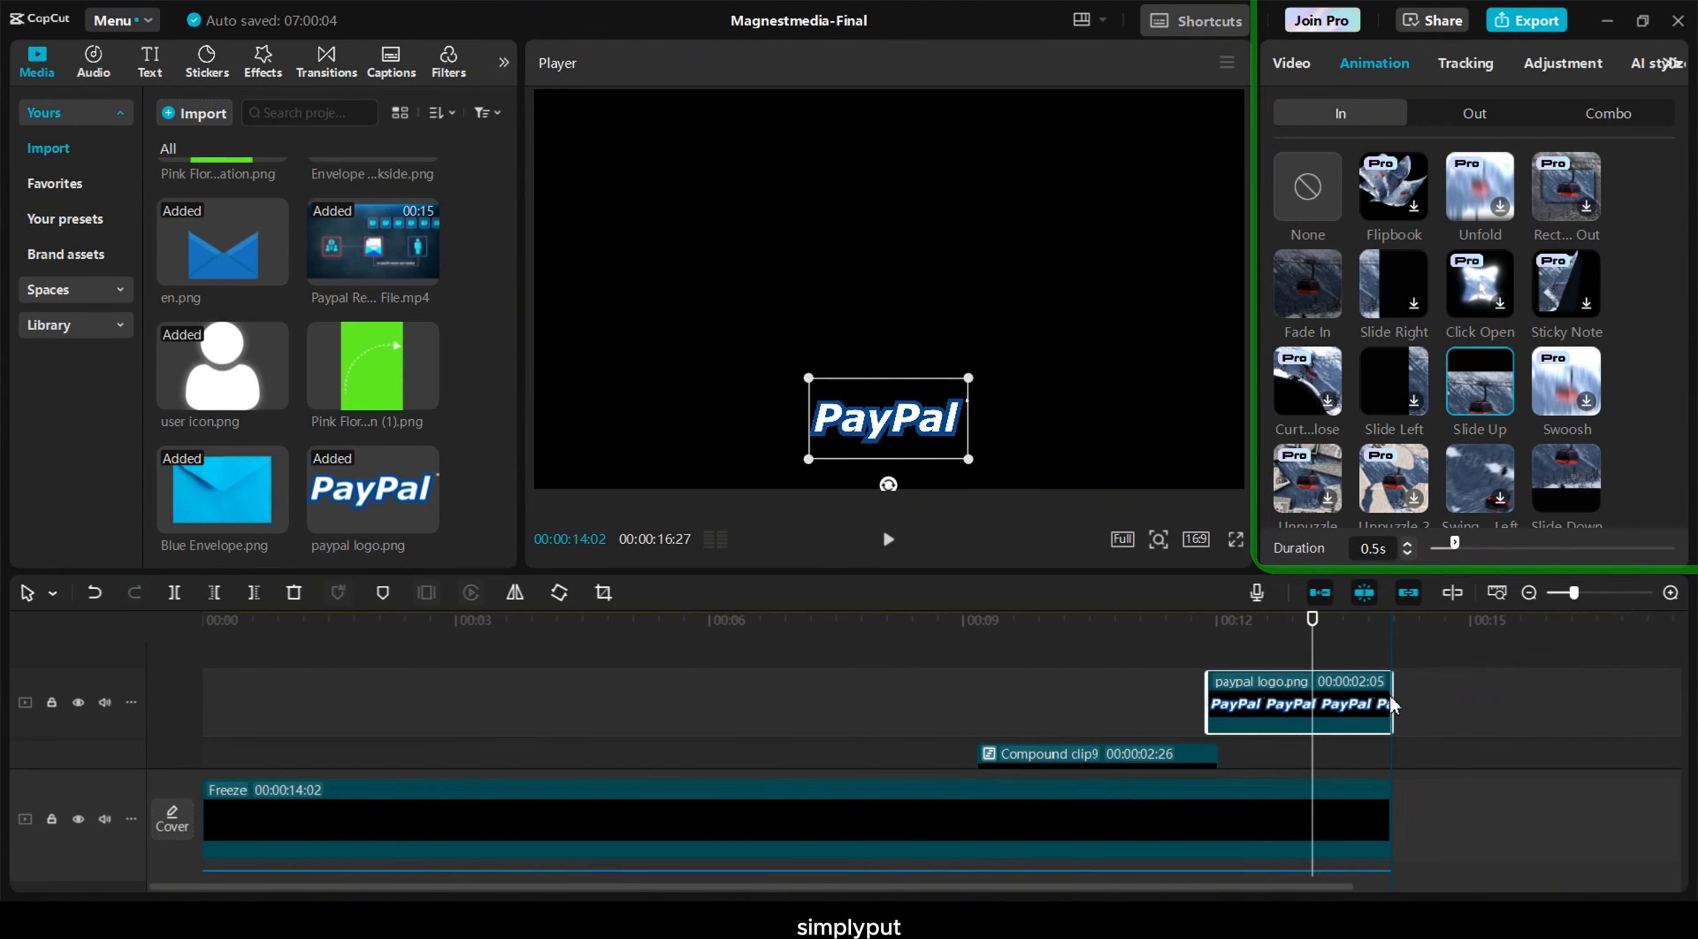
# Reactivate the Paypal Reference File audio and play the animation from before the 6-second mark to the end
pyautogui.click(1279, 620)
pyautogui.scroll(-10, 817, 787)
pyautogui.click(870, 851)
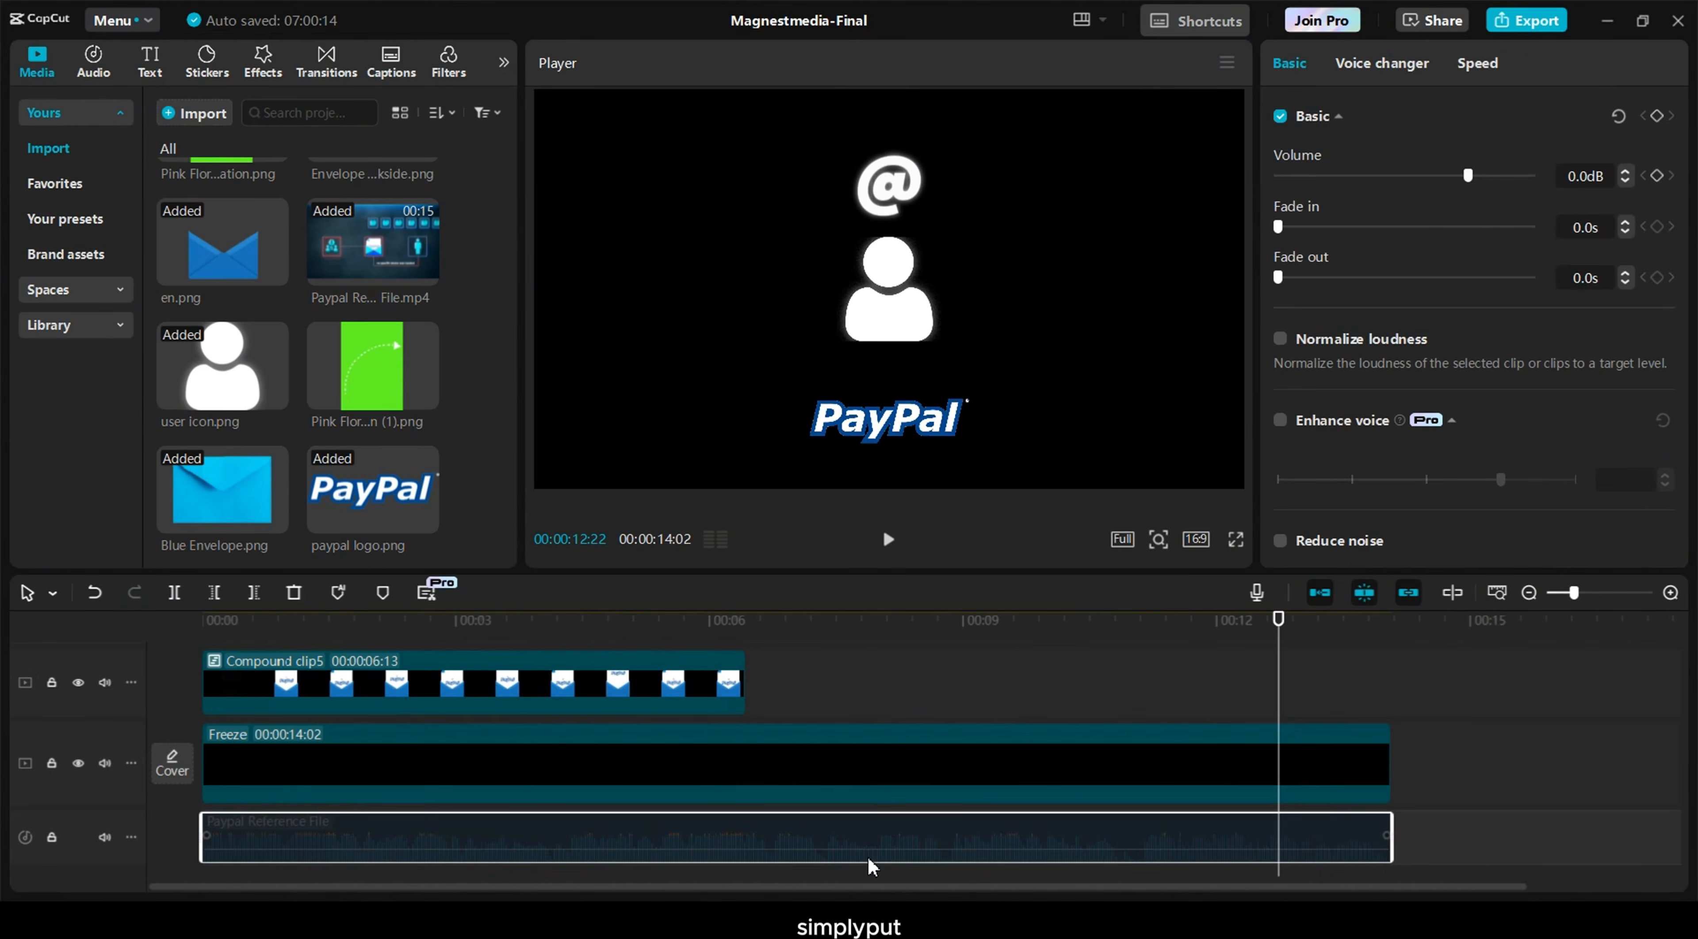
pyautogui.click(671, 625)
pyautogui.press('space')
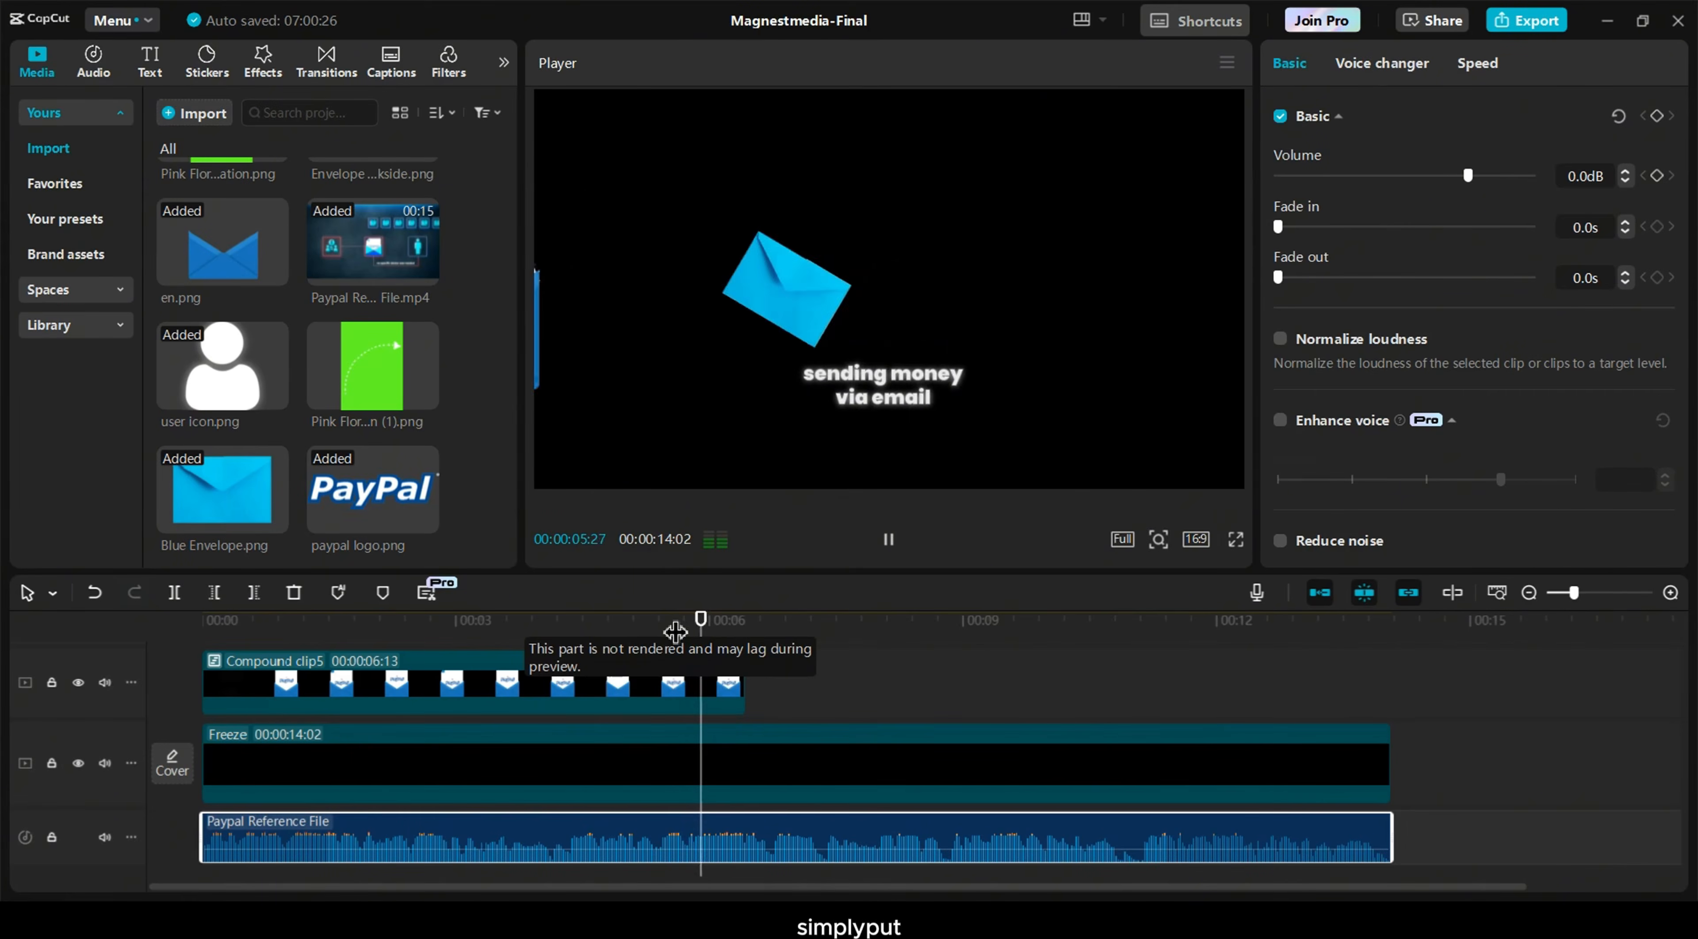
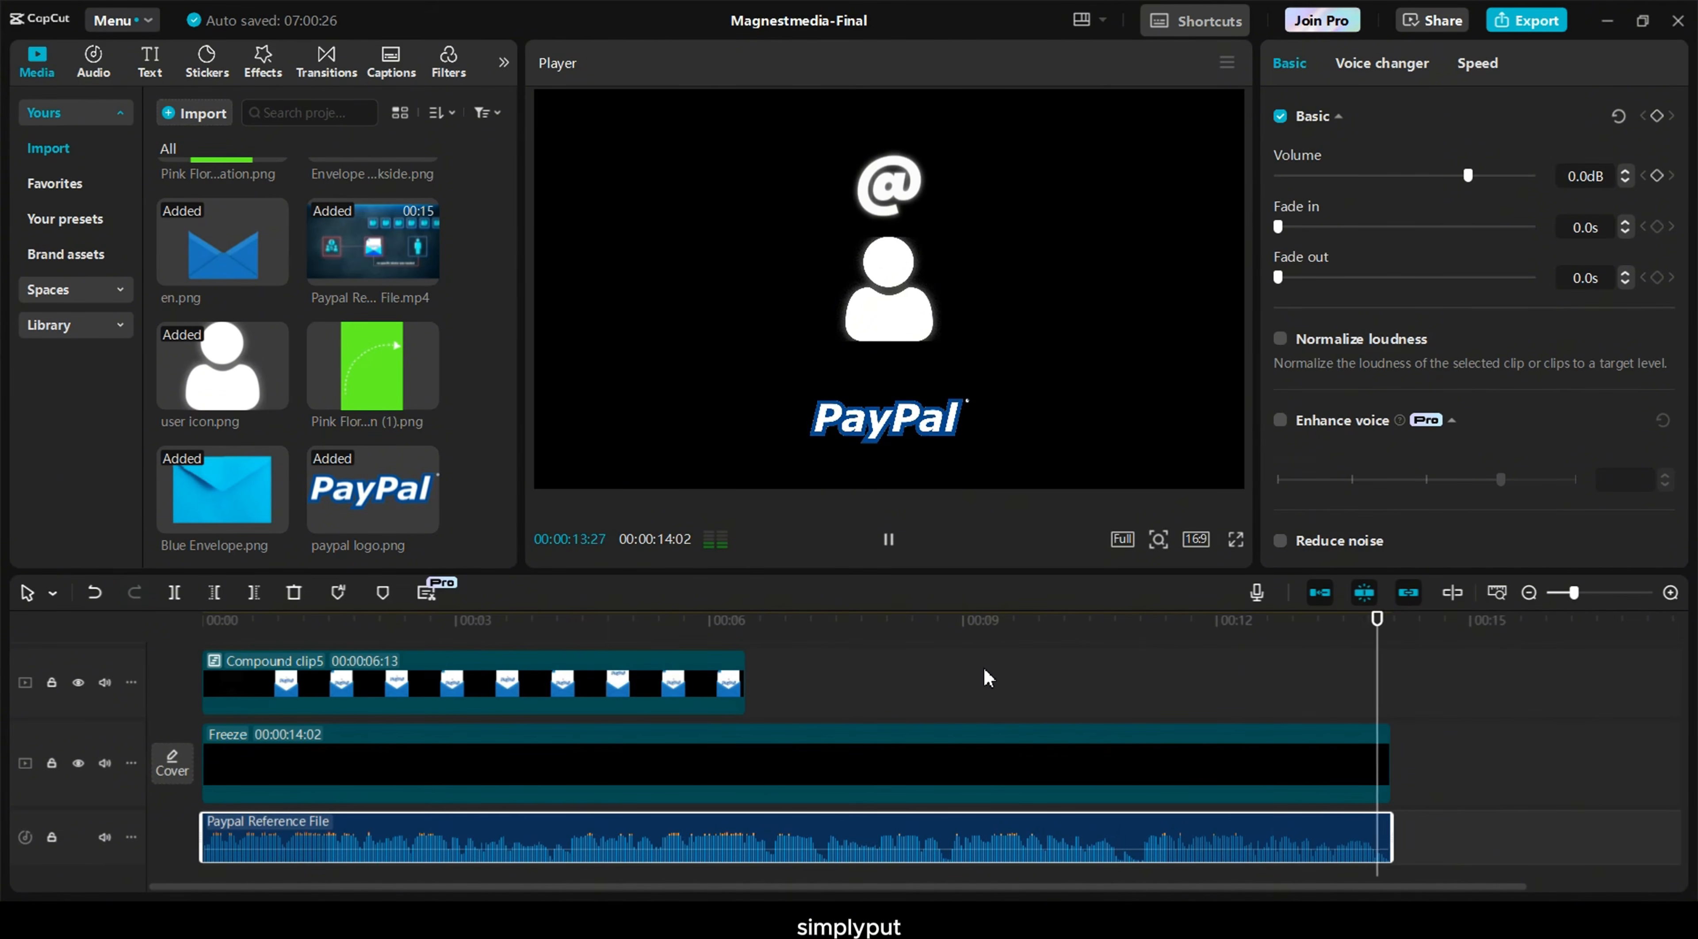
# Raise the PayPal logo slightly, closer to the user icon, and put the playhead at 00:00:13:02
pyautogui.click(940, 414)
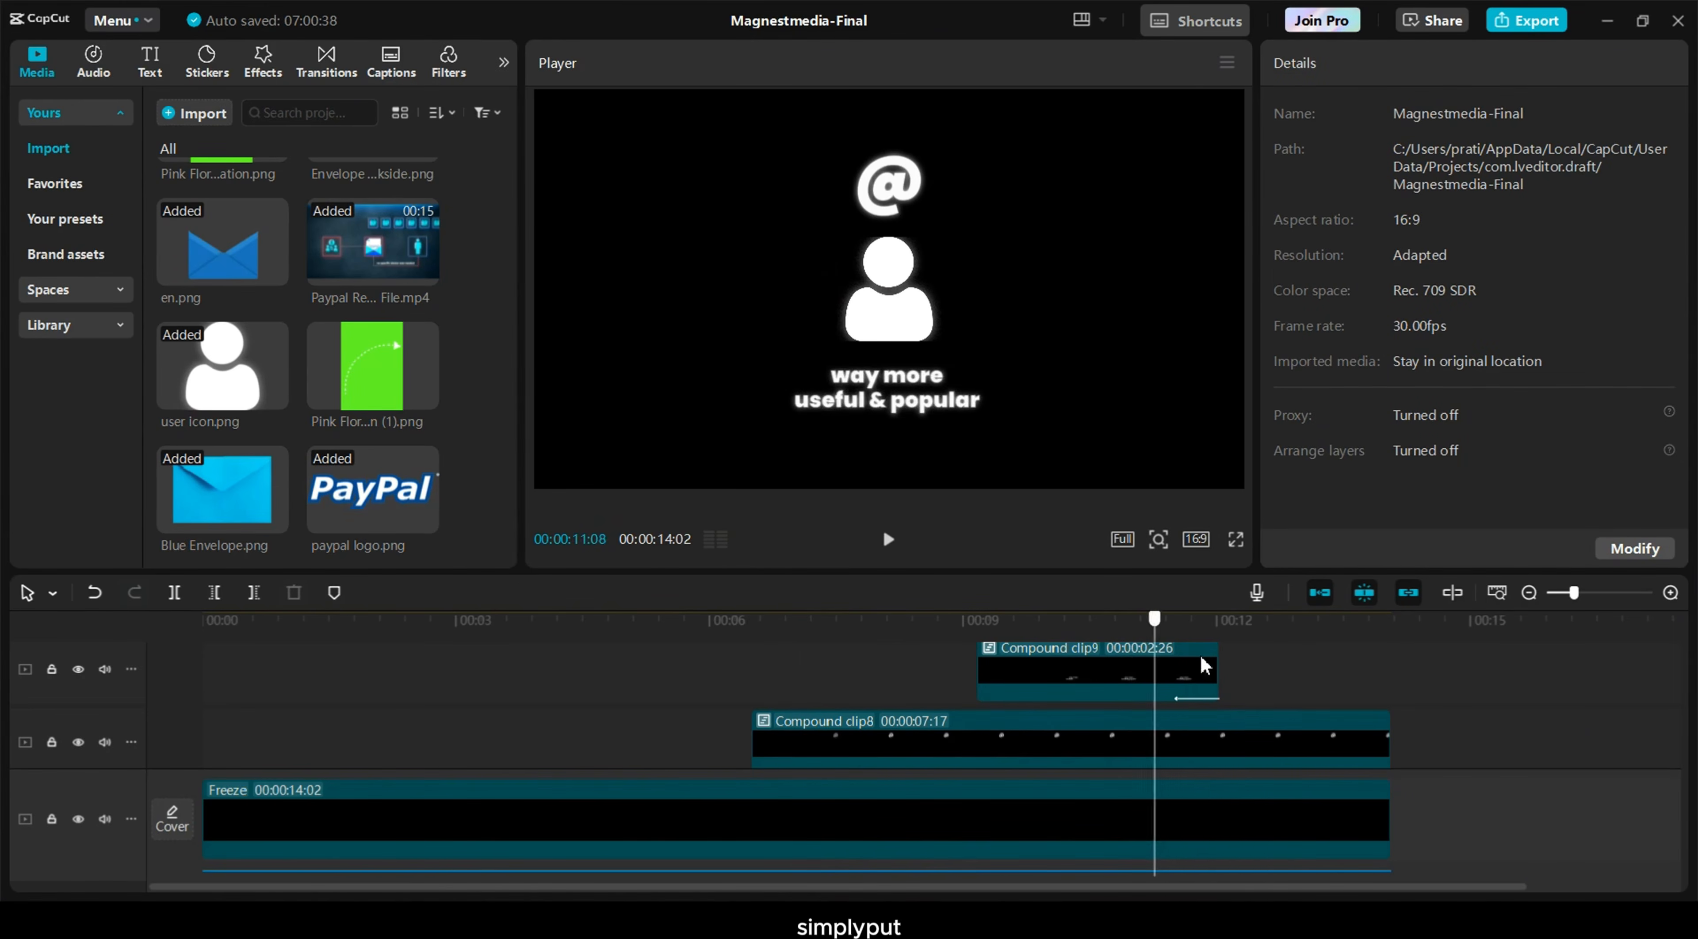
pyautogui.moveTo(1201, 665); pyautogui.dragTo(1311, 680)
# Add the green dashed-arrow image above the freeze clip, ending at 00:00:14:02, and extend its start back to about 00:00:08
pyautogui.click(363, 388)
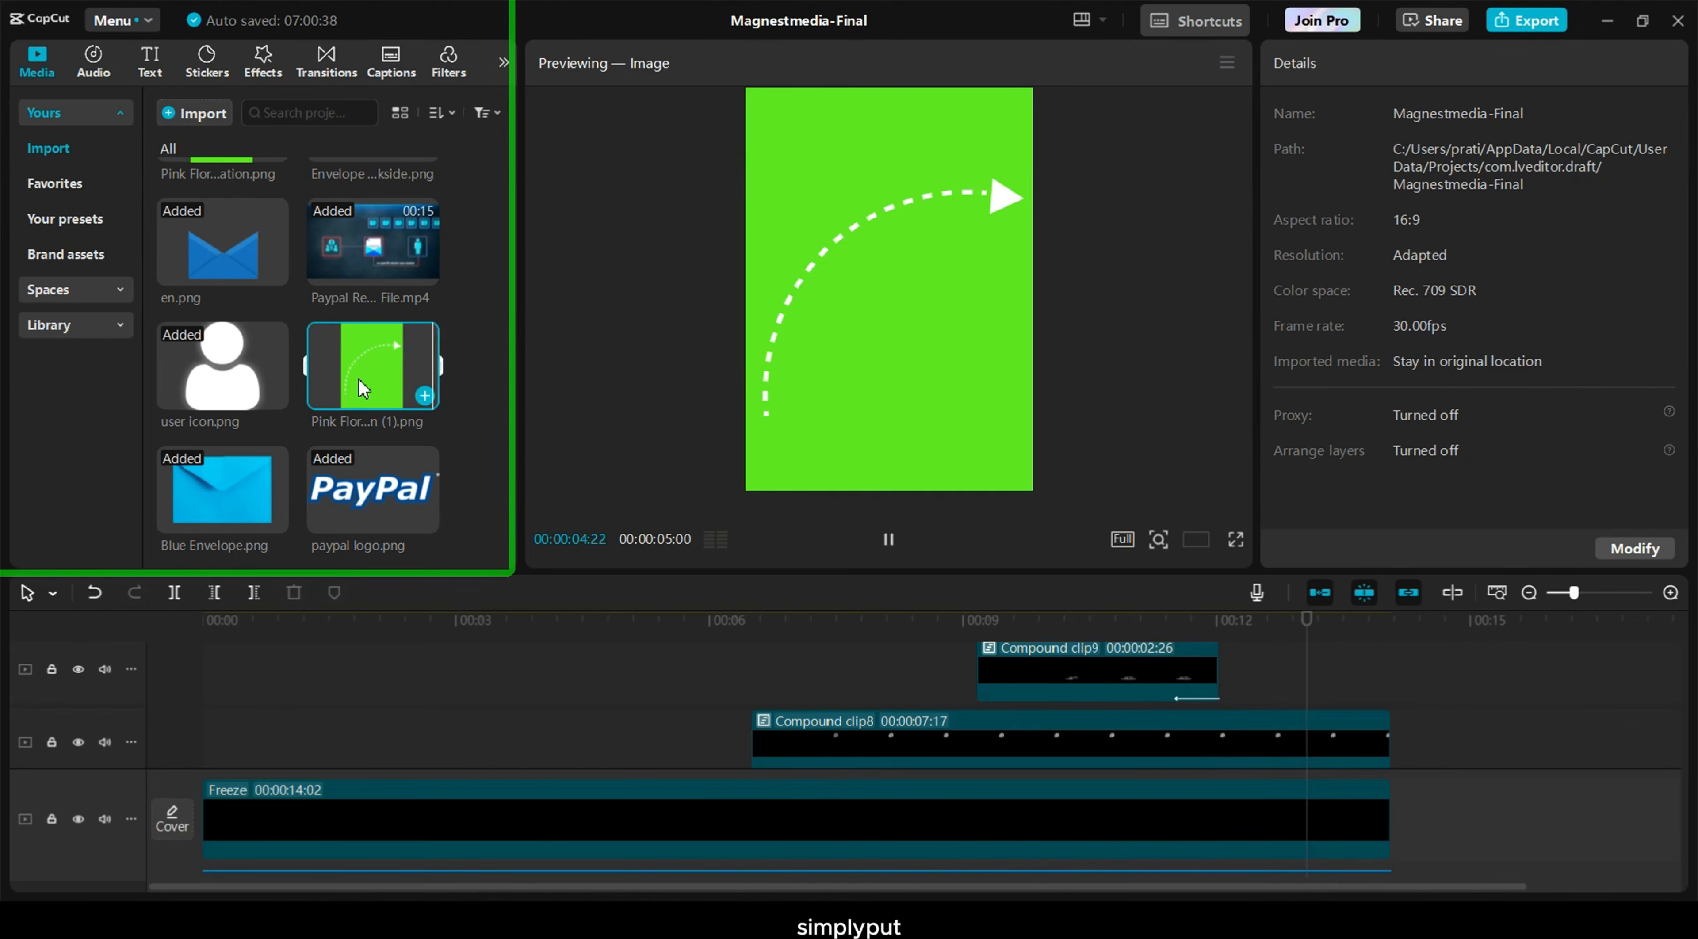
pyautogui.moveTo(363, 388); pyautogui.dragTo(1025, 739)
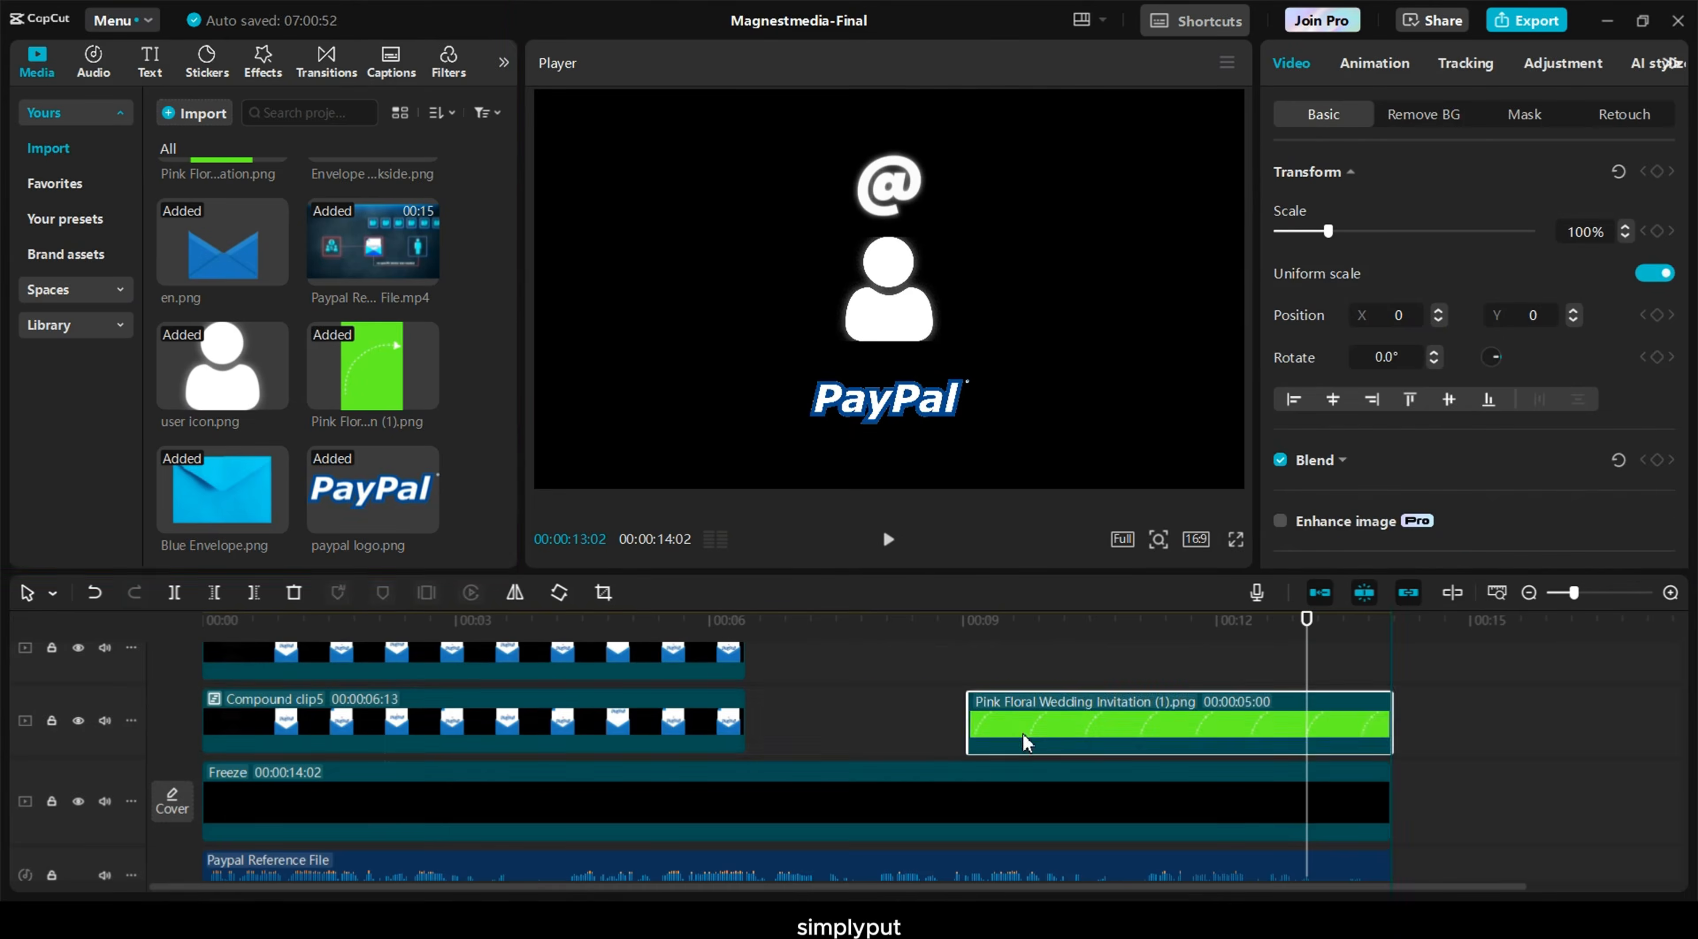
pyautogui.moveTo(1025, 743); pyautogui.dragTo(877, 722)
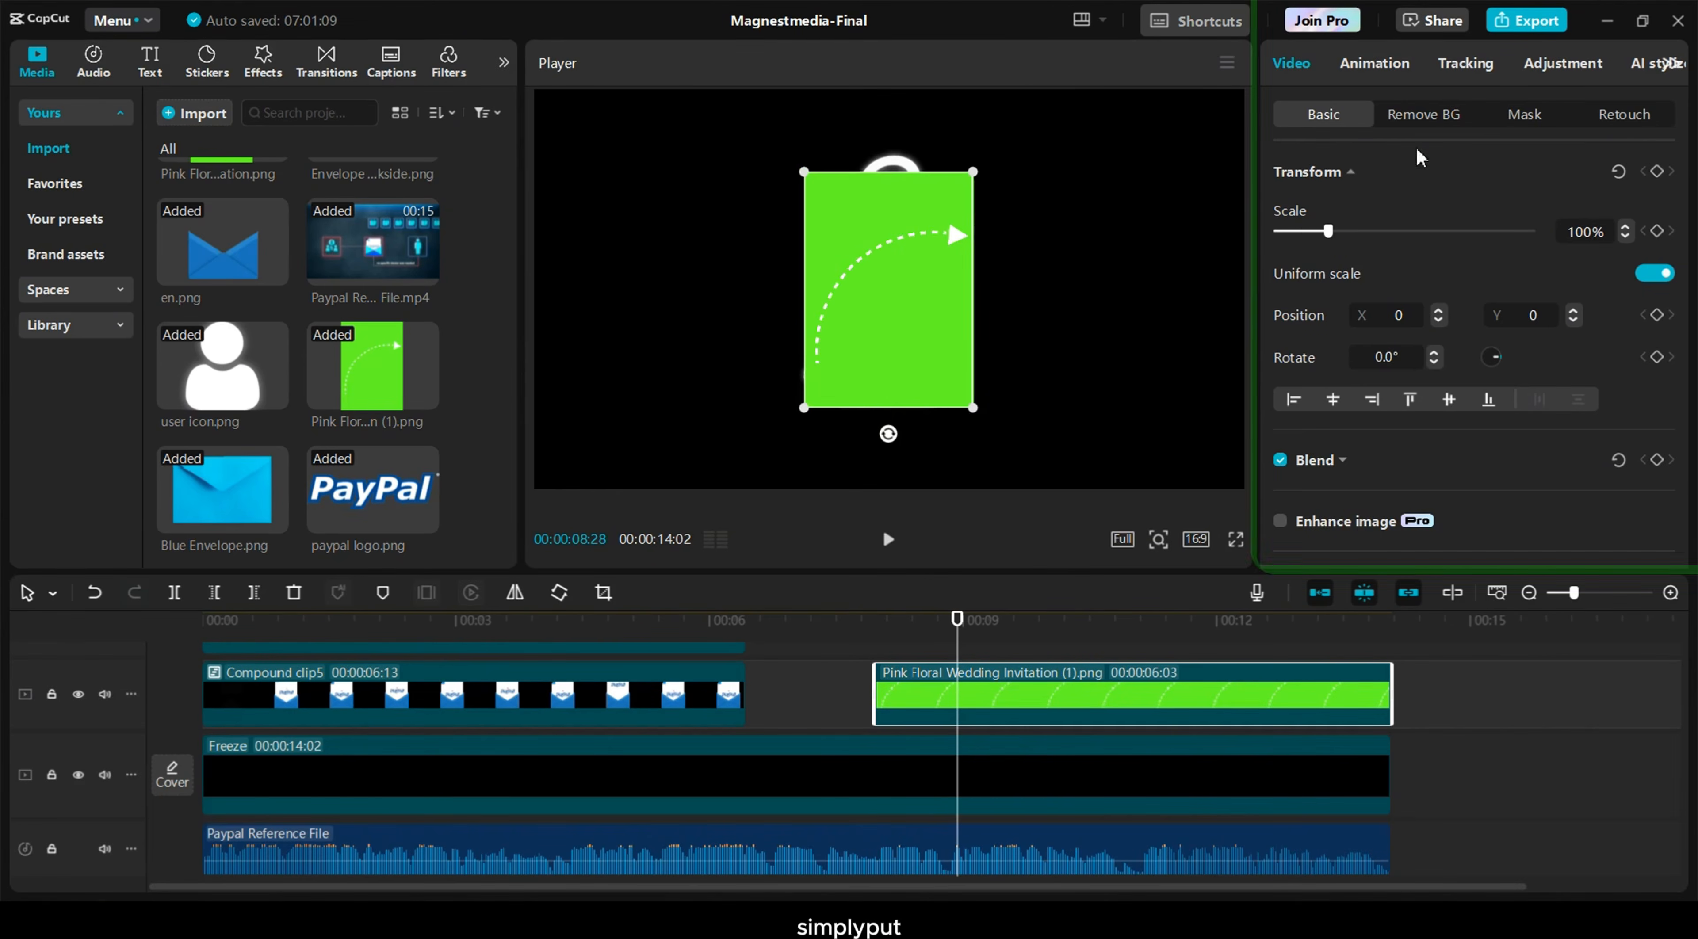
# Remove the arrow image's green background with Chroma key by picking its green colour
pyautogui.click(1424, 114)
pyautogui.click(1280, 275)
pyautogui.click(1360, 314)
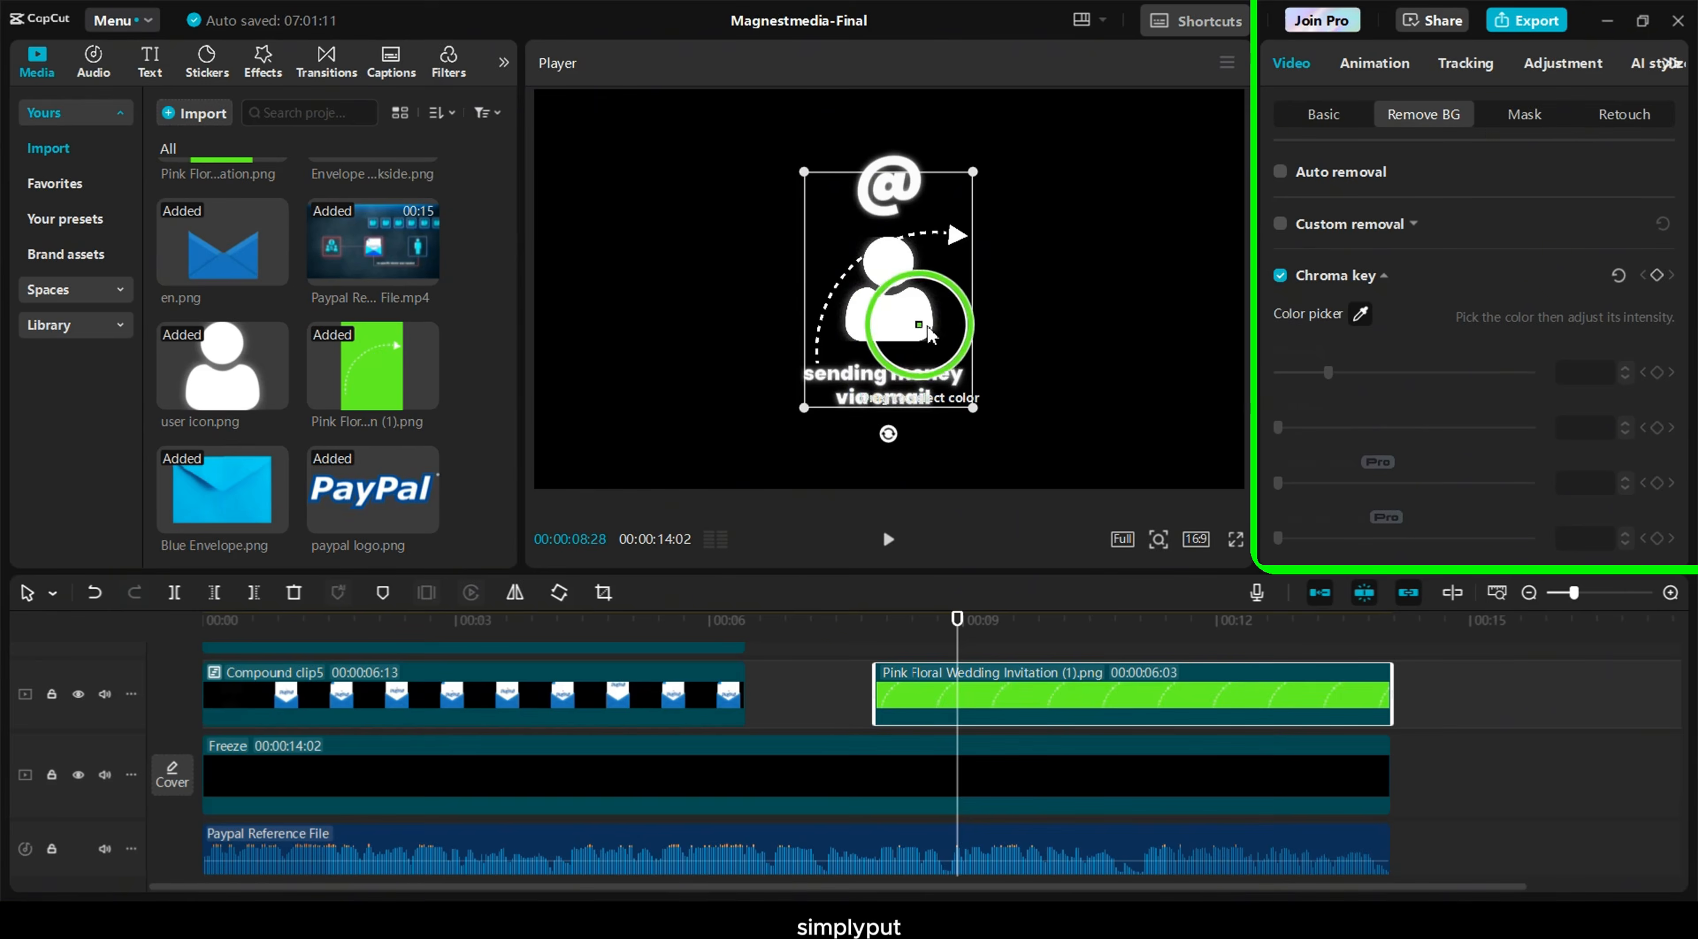
pyautogui.click(929, 326)
# Scale the arrow to 44%, rotate it 54.4° at X -616, Y 777 beside the "@", and trim its start to 00:00:09:01
pyautogui.moveTo(978, 419); pyautogui.dragTo(756, 262)
pyautogui.moveTo(747, 314); pyautogui.dragTo(654, 267)
pyautogui.moveTo(723, 254); pyautogui.dragTo(751, 206)
pyautogui.moveTo(958, 647); pyautogui.dragTo(973, 693)
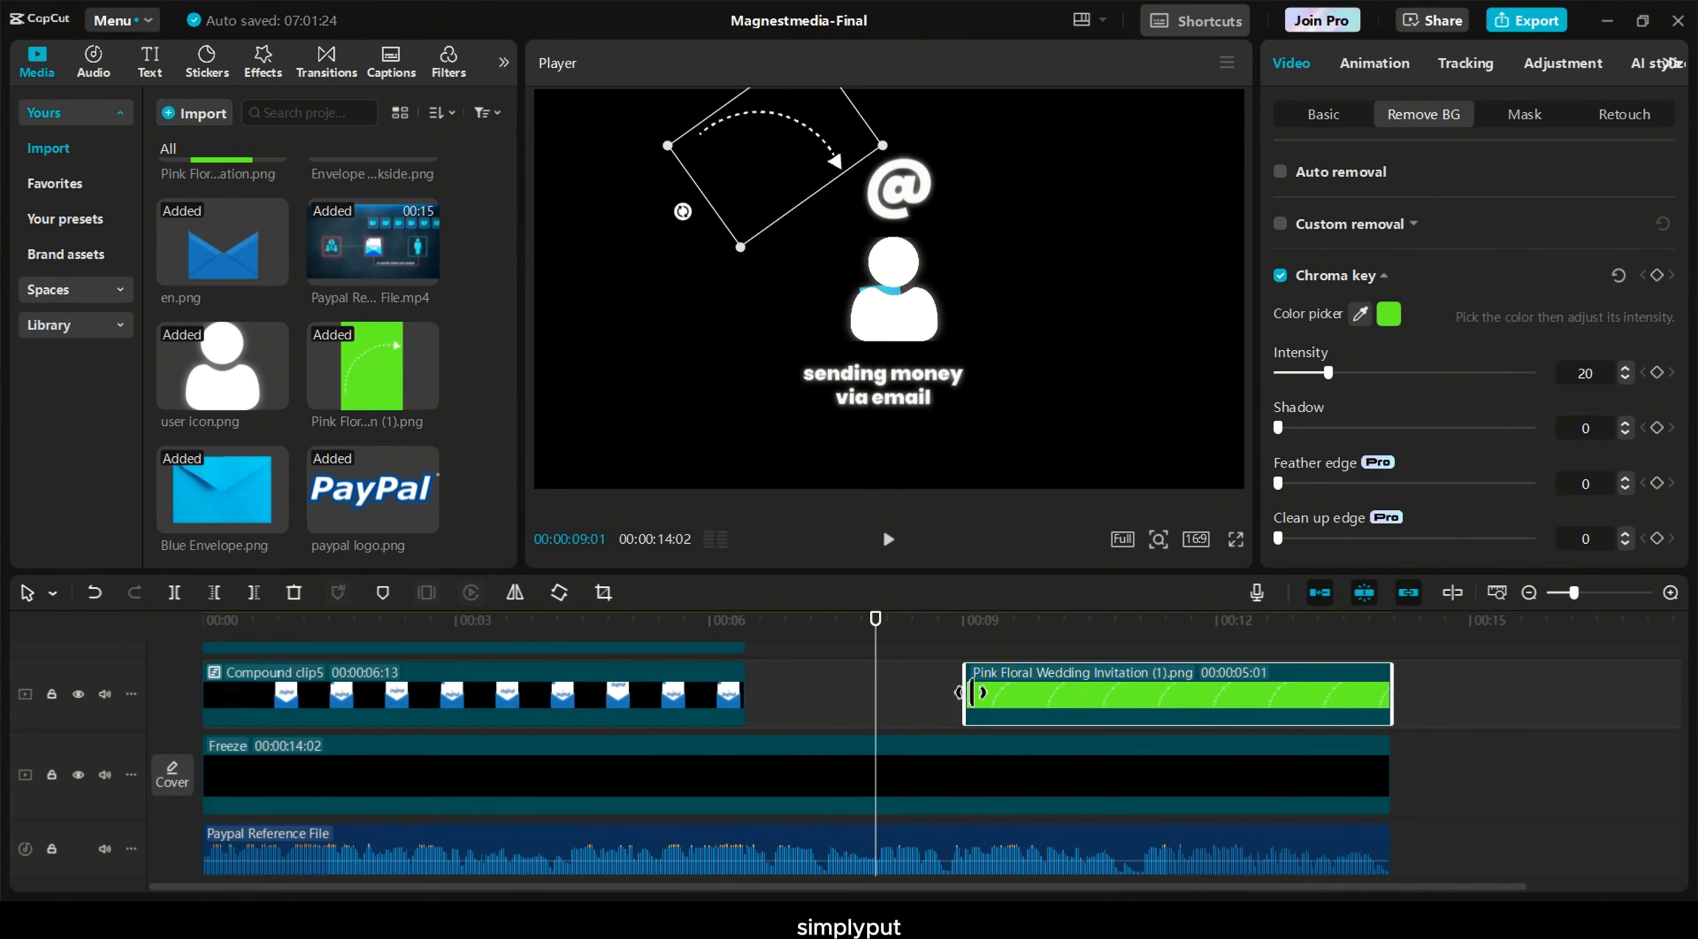
pyautogui.click(968, 623)
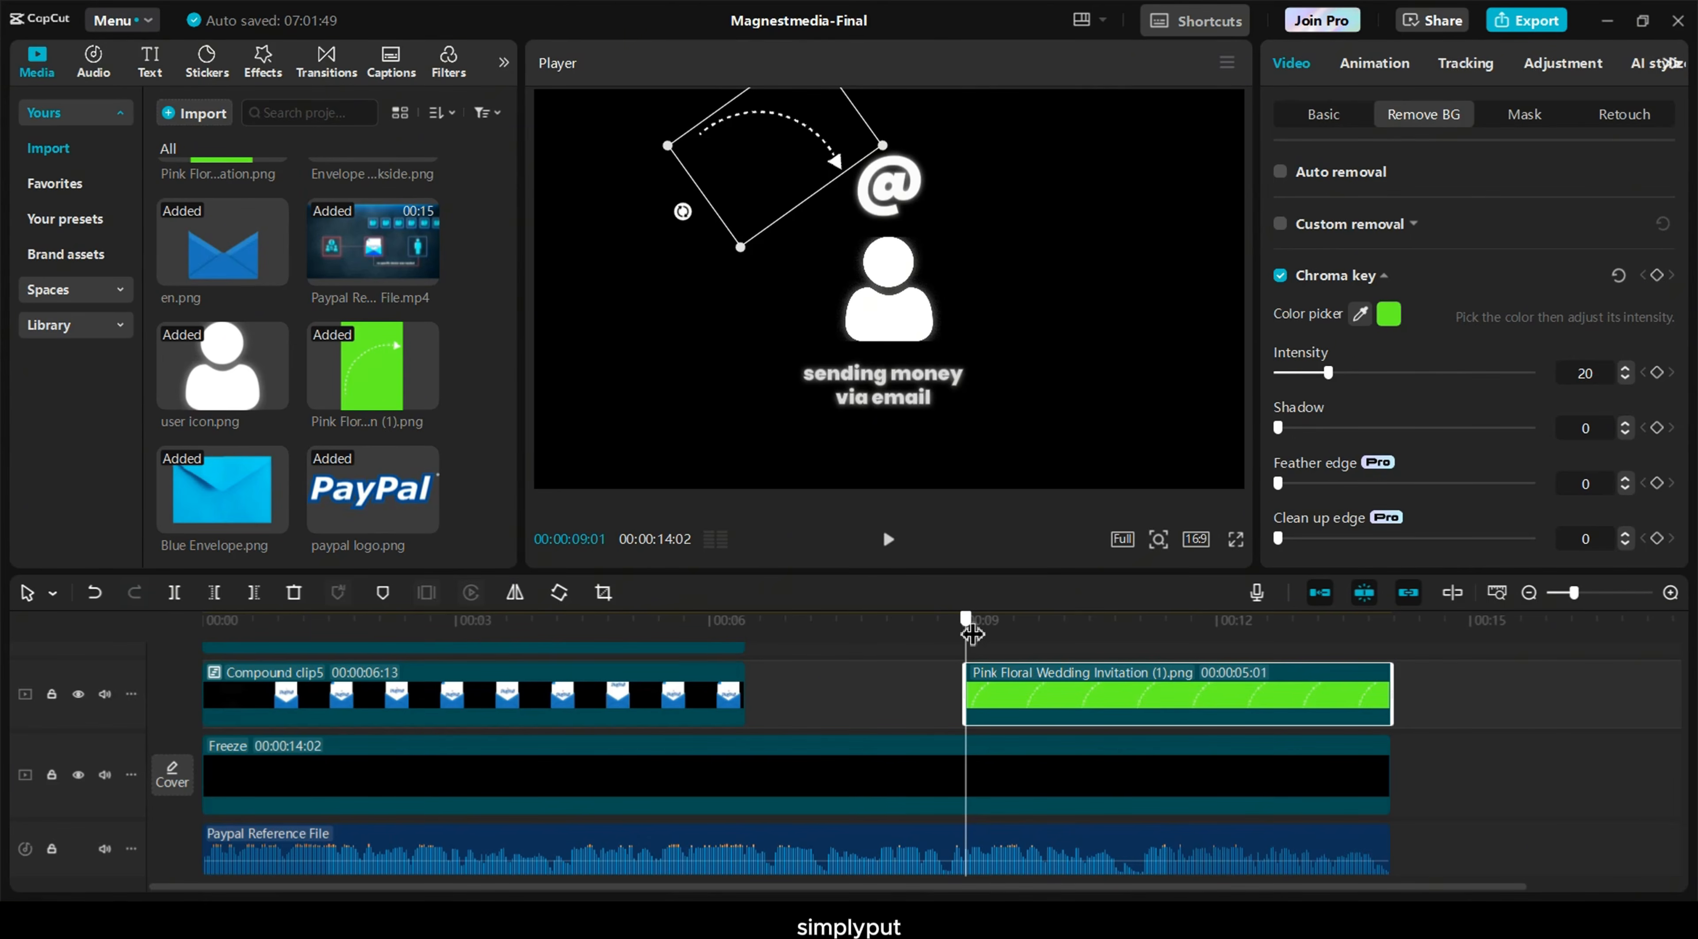
# Duplicate the arrow, mirror it, and place it right of the "@" at X 580, Y 780, scaled to 35% and rotated -53.3°
pyautogui.moveTo(1228, 698)
pyautogui.mouseDown()
pyautogui.moveTo(1228, 656)
pyautogui.moveTo(1231, 689)
pyautogui.mouseUp()
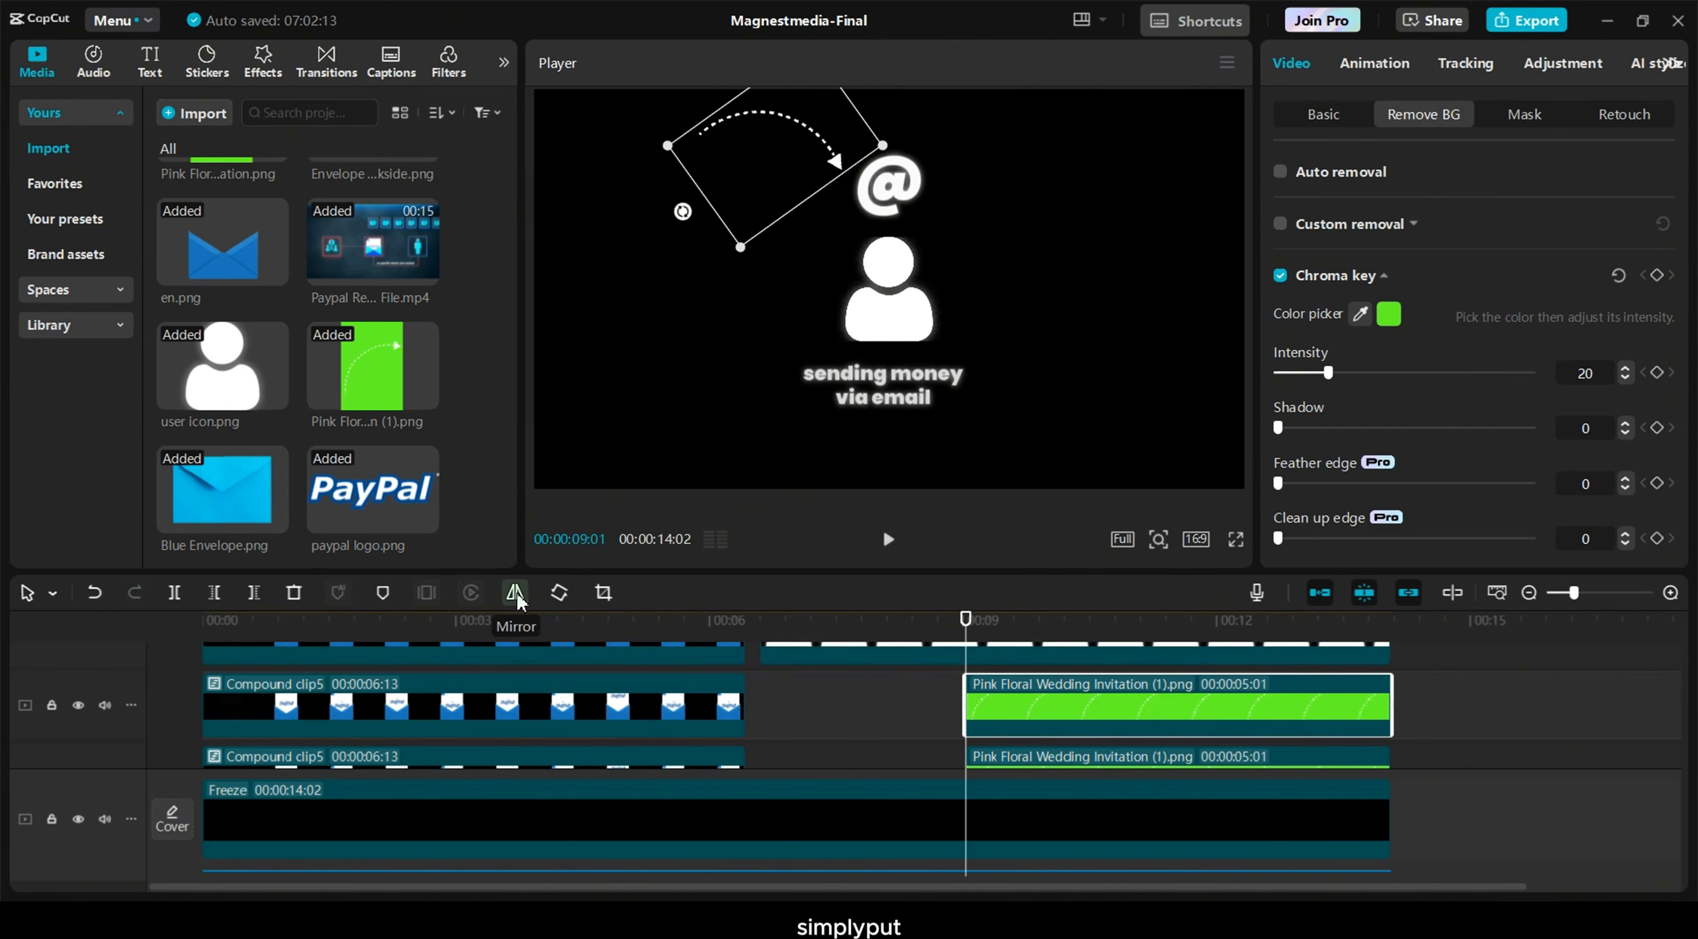
pyautogui.moveTo(790, 170); pyautogui.dragTo(1073, 193)
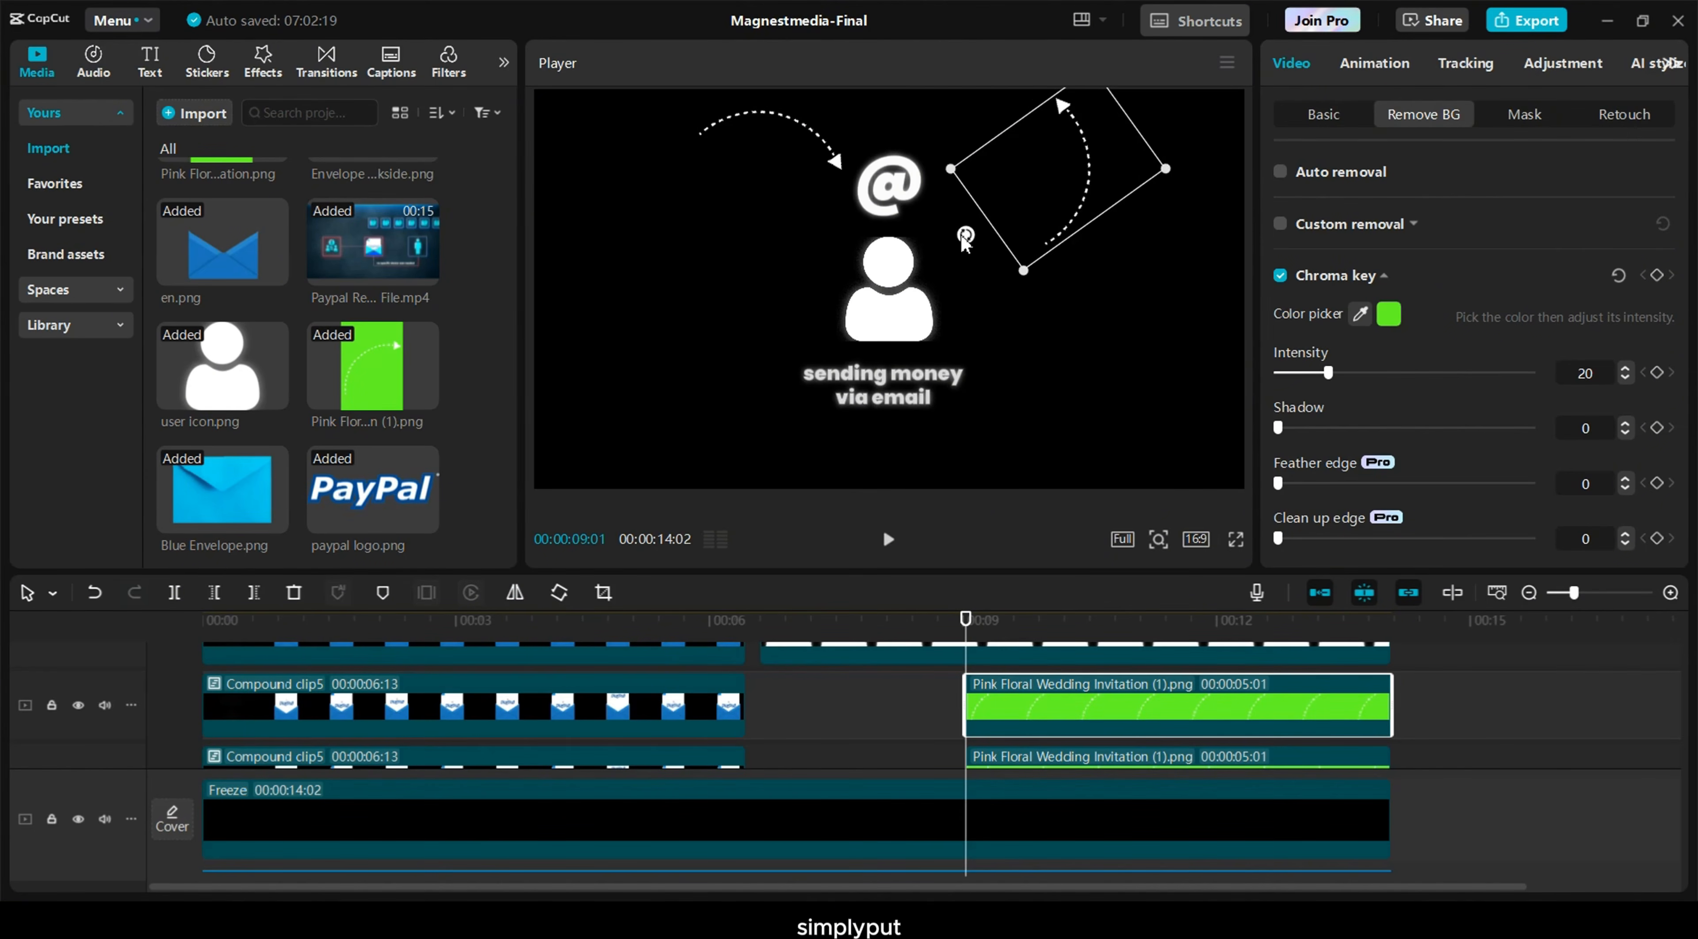
pyautogui.moveTo(967, 235); pyautogui.dragTo(1165, 208)
pyautogui.moveTo(1060, 182); pyautogui.dragTo(1021, 151)
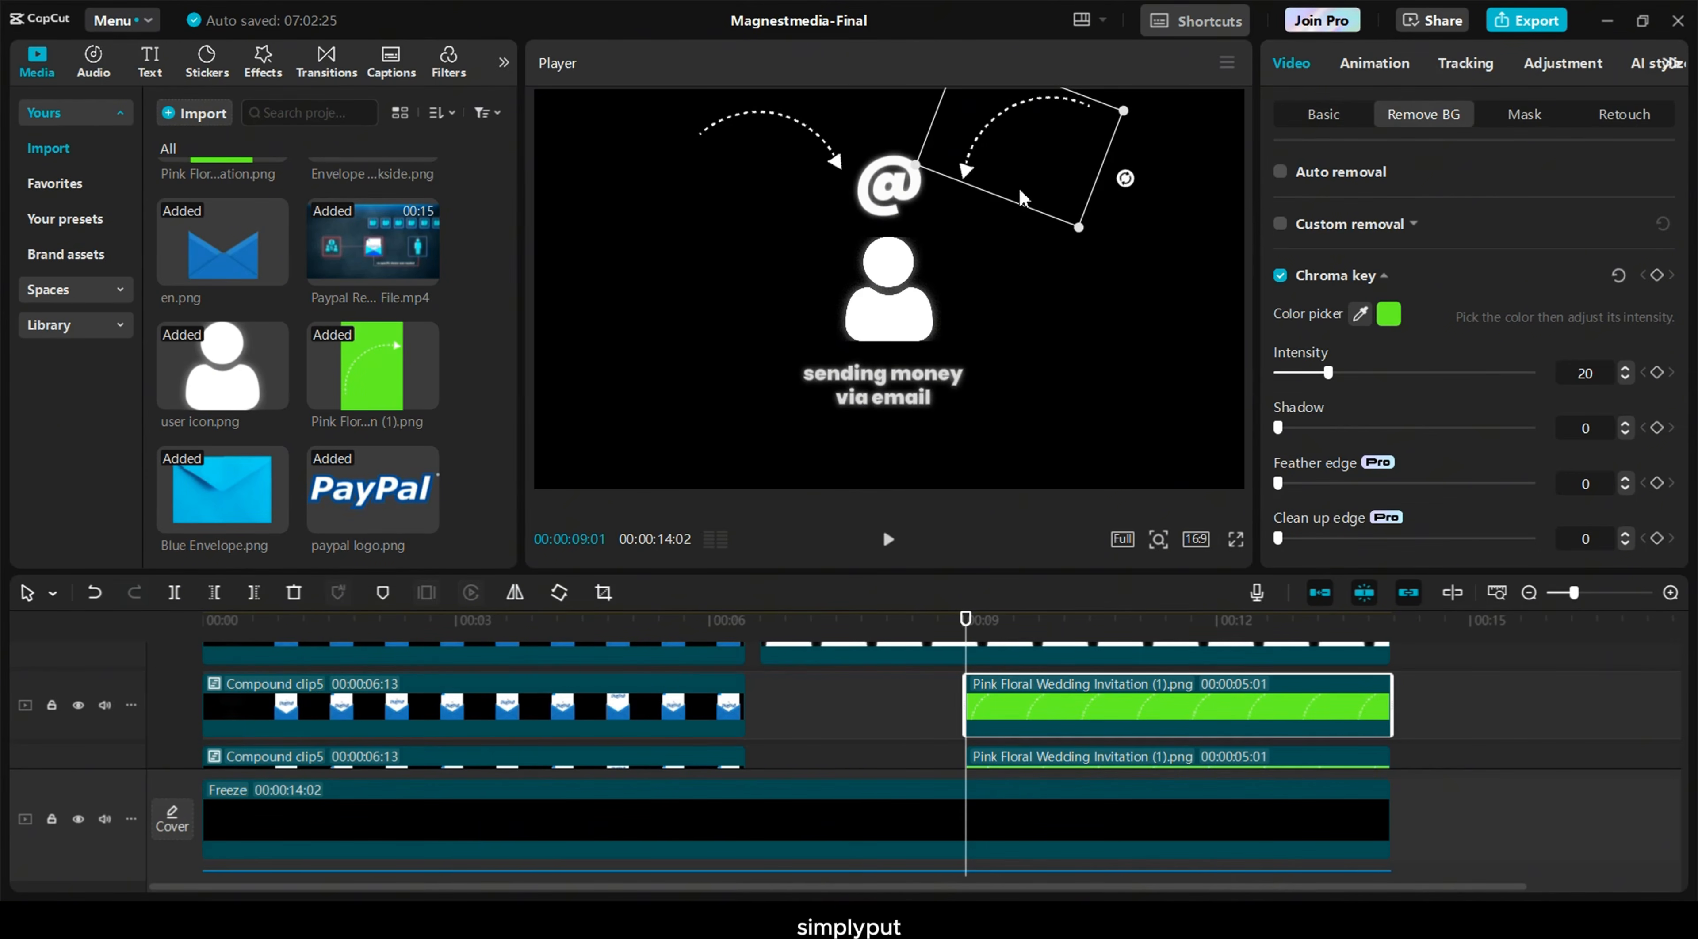
pyautogui.click(1027, 277)
pyautogui.hscroll(-3, 650, 179)
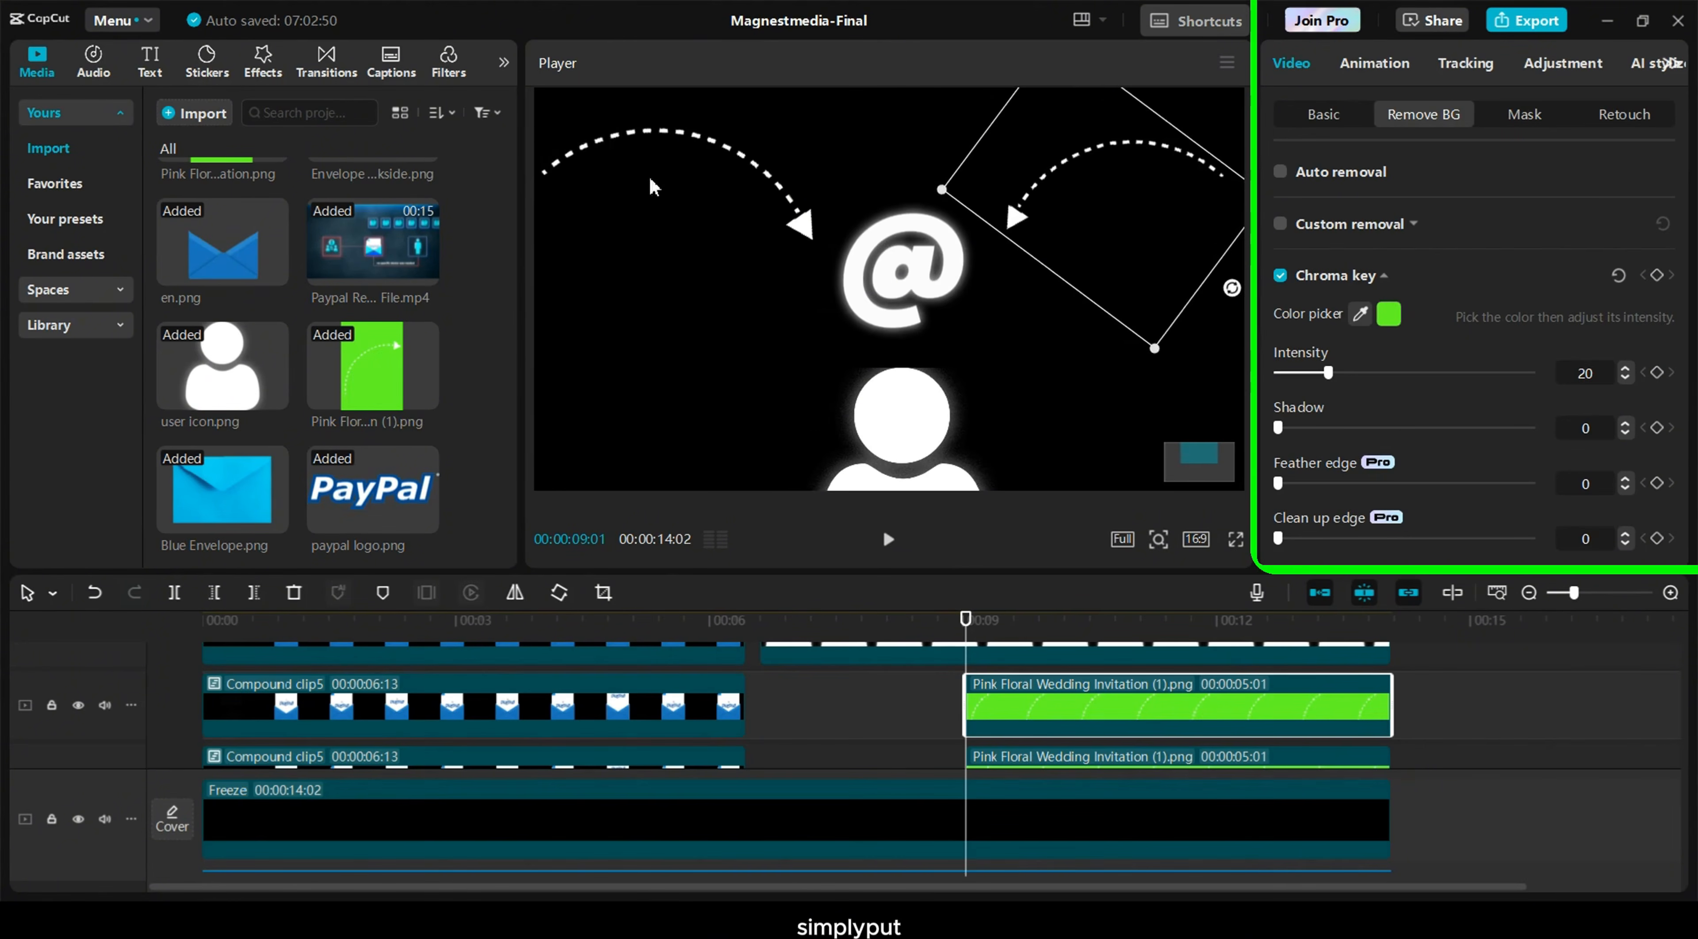
pyautogui.hscroll(-1, 651, 179)
# Reduce the left arrow's scale to match the right arrow's 35%, then adjust its rotation and position to mirror the right arrow
pyautogui.click(650, 179)
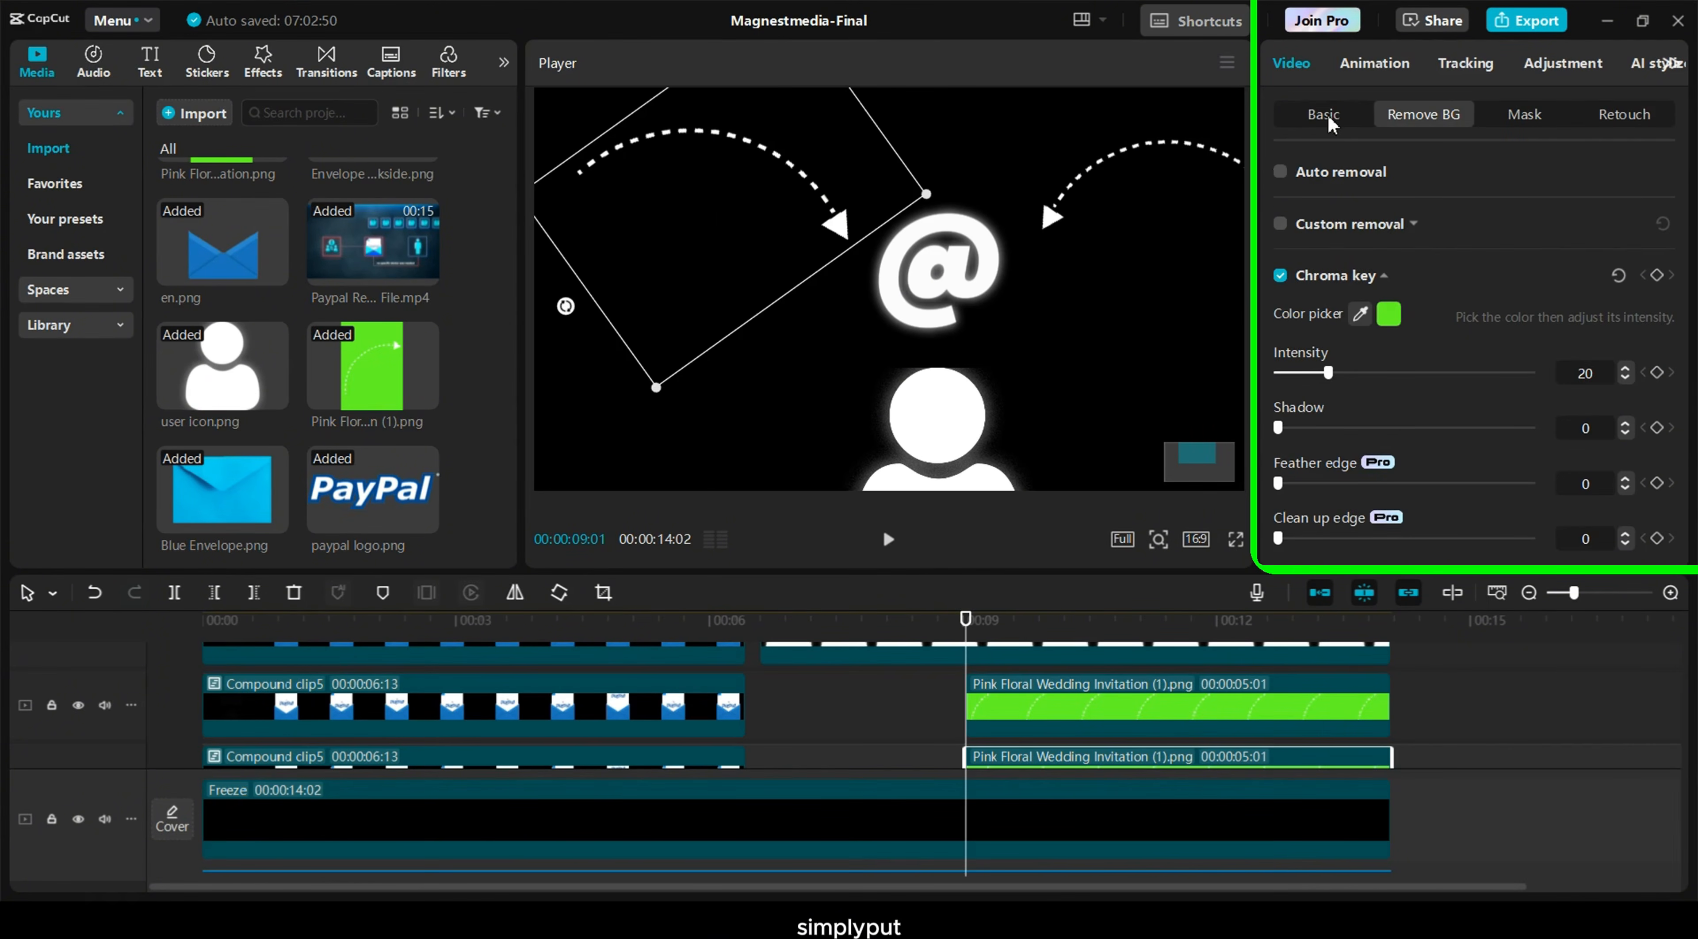
pyautogui.click(1327, 116)
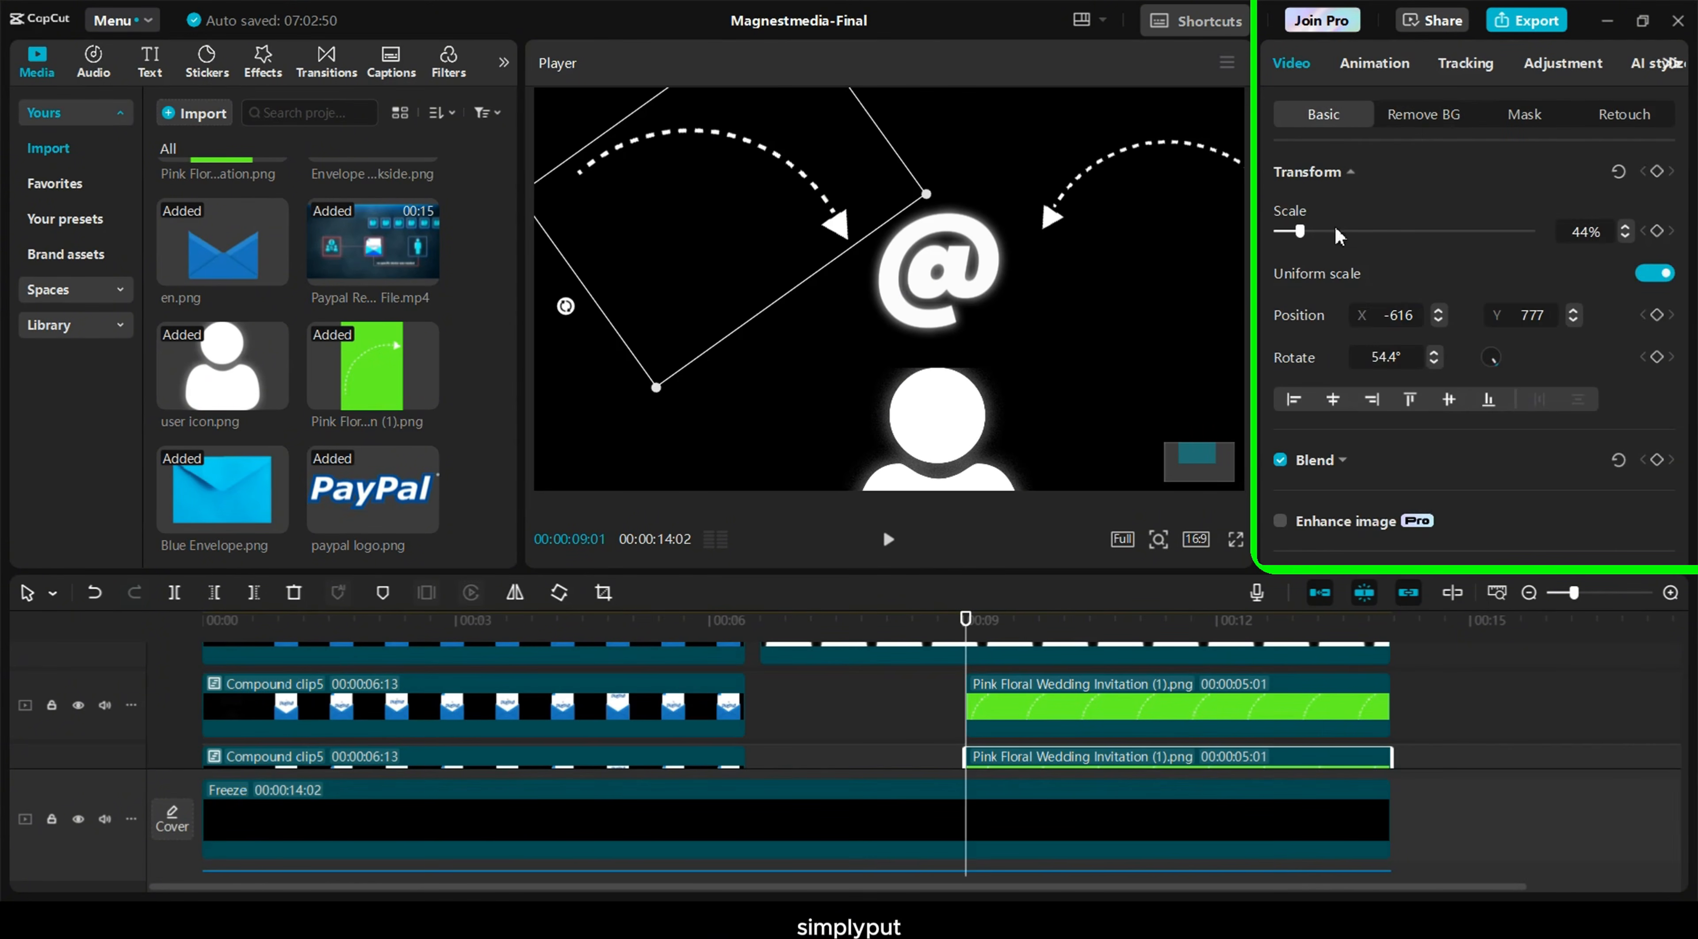
pyautogui.click(1121, 709)
pyautogui.click(1104, 766)
pyautogui.click(1626, 236)
pyautogui.click(1626, 236)
pyautogui.click(1626, 236)
pyautogui.click(1625, 237)
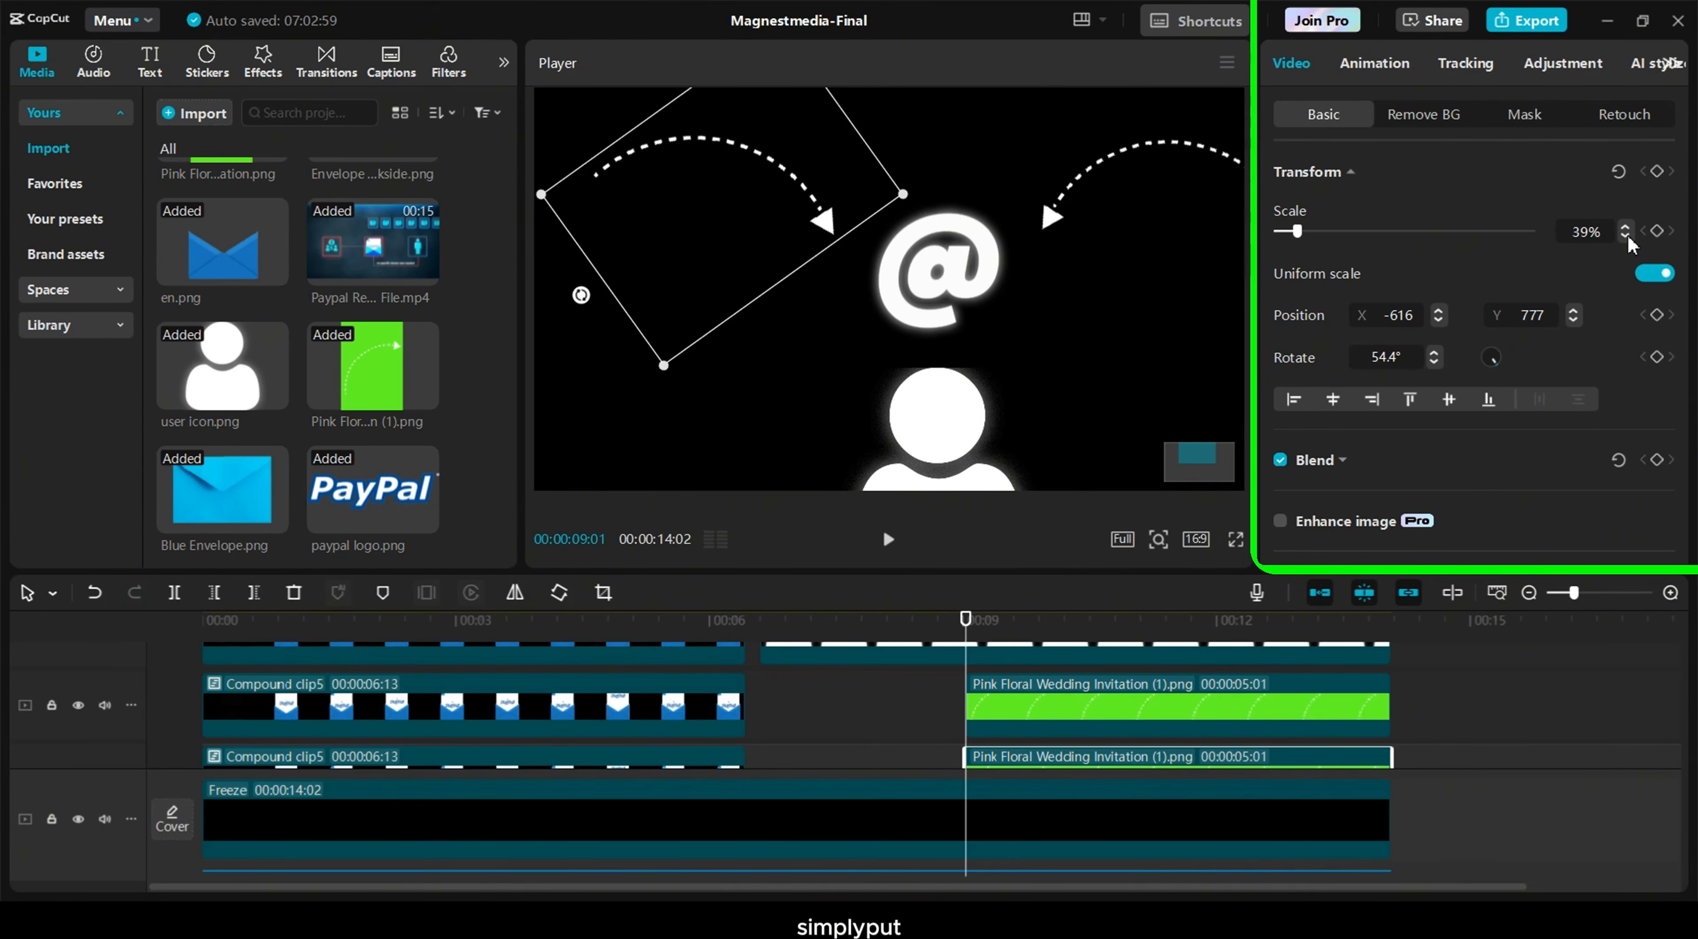
pyautogui.click(1626, 236)
pyautogui.click(1626, 236)
pyautogui.click(1626, 237)
pyautogui.click(1626, 237)
pyautogui.click(1626, 236)
pyautogui.moveTo(591, 289); pyautogui.dragTo(620, 294)
pyautogui.moveTo(841, 205); pyautogui.dragTo(836, 211)
# Apply a Horizontal mask with feather 1 to the right arrow and keyframe it to wipe the arrow in between 00:00:09:01 and 00:00:10:20
pyautogui.click(970, 690)
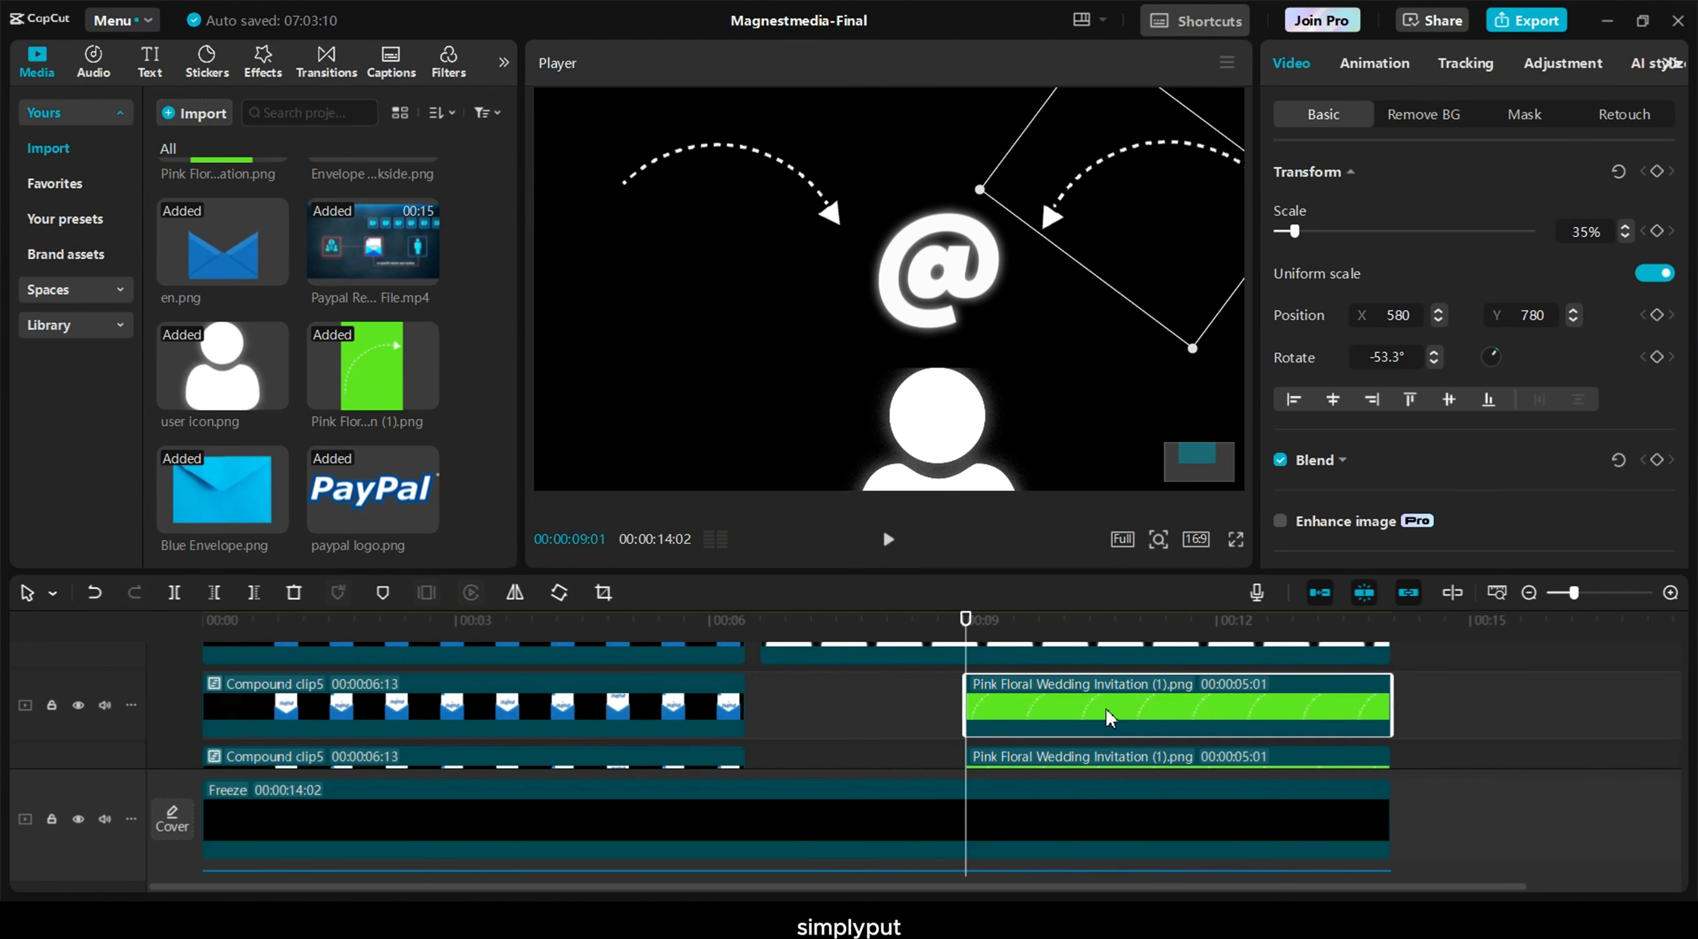
pyautogui.click(1525, 114)
pyautogui.click(1055, 623)
pyautogui.moveTo(1065, 643); pyautogui.dragTo(1106, 643)
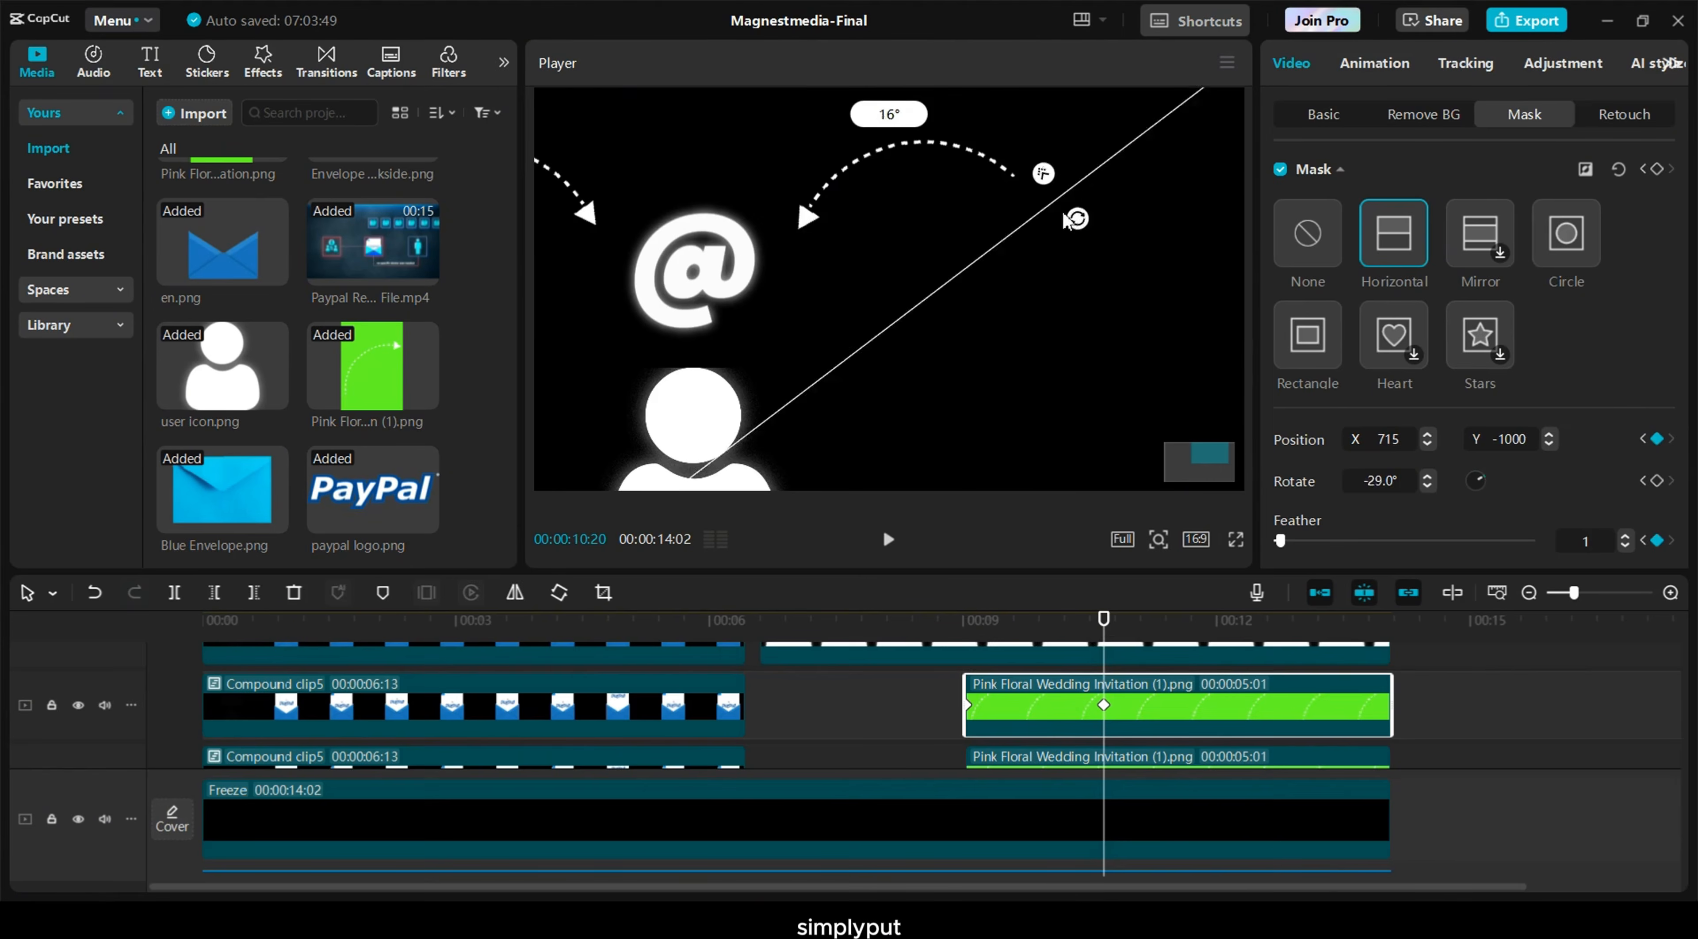
pyautogui.moveTo(1080, 212); pyautogui.dragTo(1032, 244)
pyautogui.press('space')
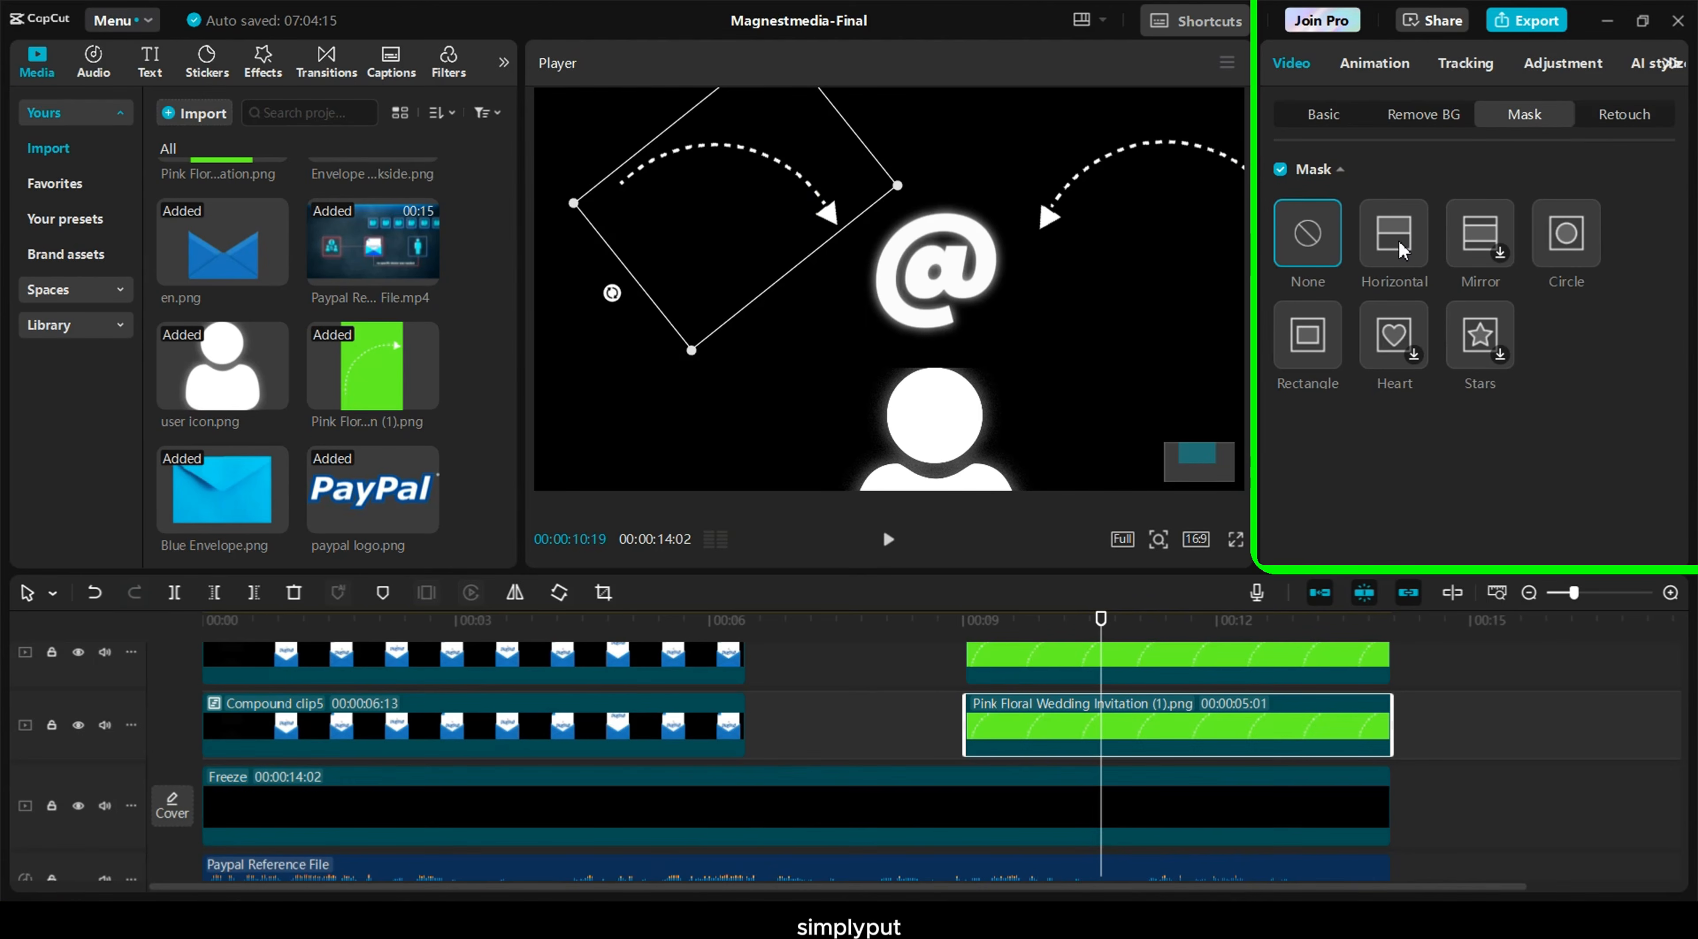
# Keyframe a Horizontal mask on the left arrow from the clip's start to X -290, Y -738 at 00:00:10:19, and preview the wipe
pyautogui.click(1399, 250)
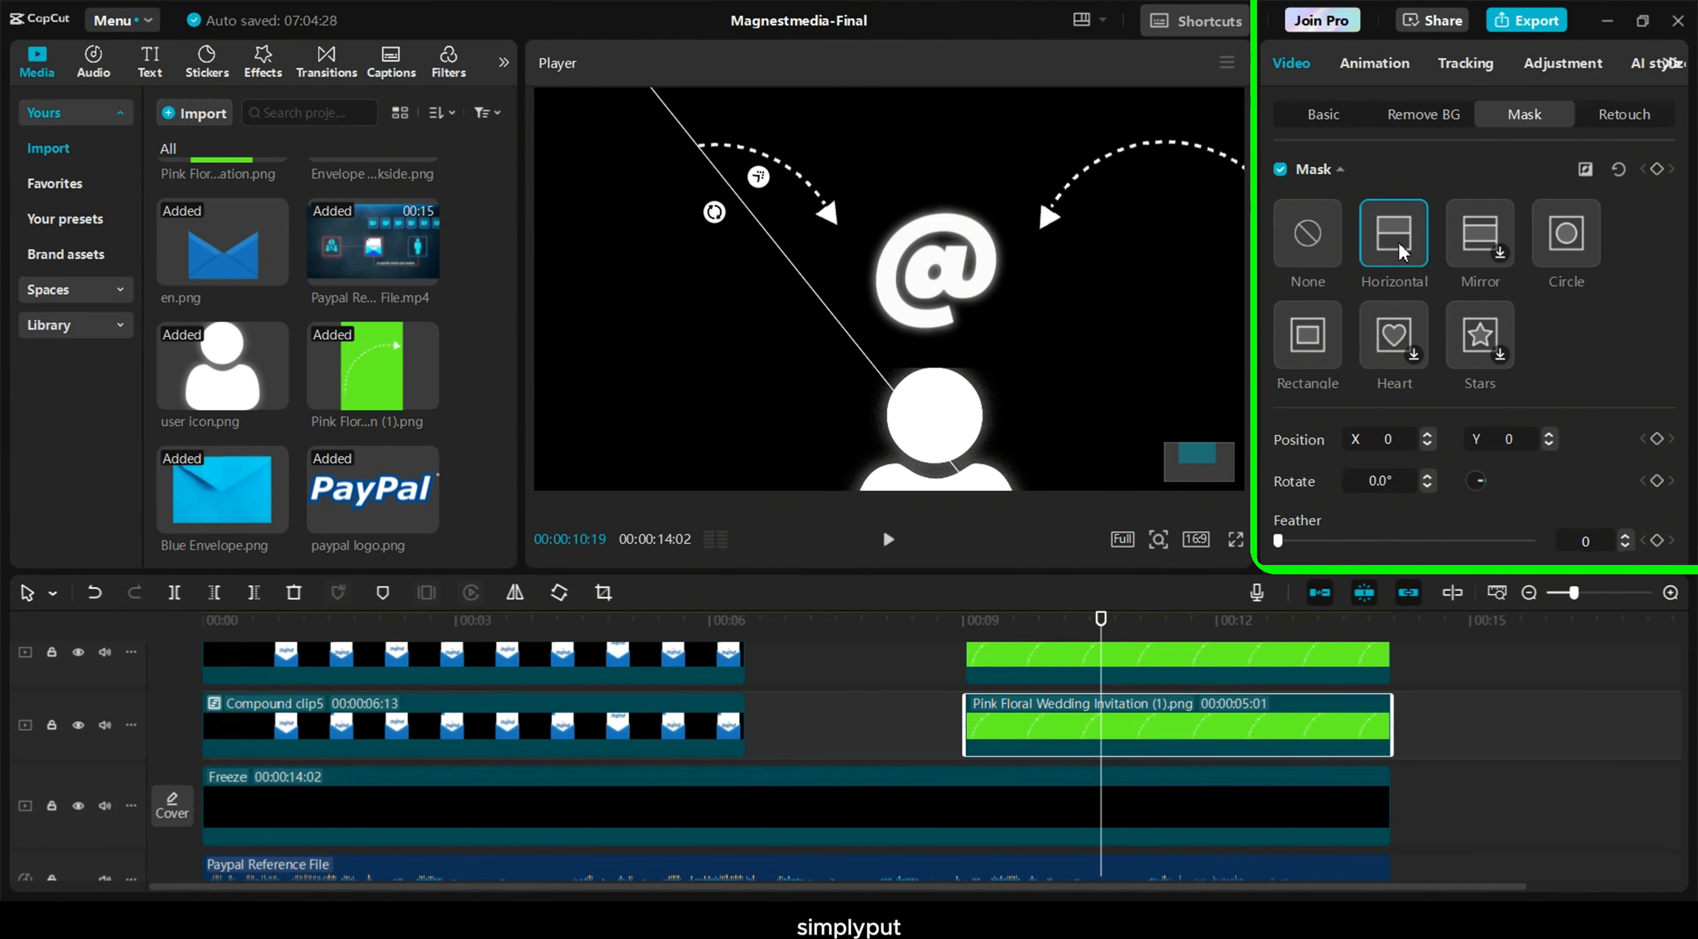
pyautogui.click(1657, 169)
pyautogui.moveTo(694, 150); pyautogui.dragTo(758, 150)
pyautogui.click(955, 630)
pyautogui.click(965, 624)
pyautogui.moveTo(965, 620)
pyautogui.mouseDown()
pyautogui.moveTo(929, 629)
pyautogui.moveTo(947, 631)
pyautogui.mouseUp()
pyautogui.press('space')
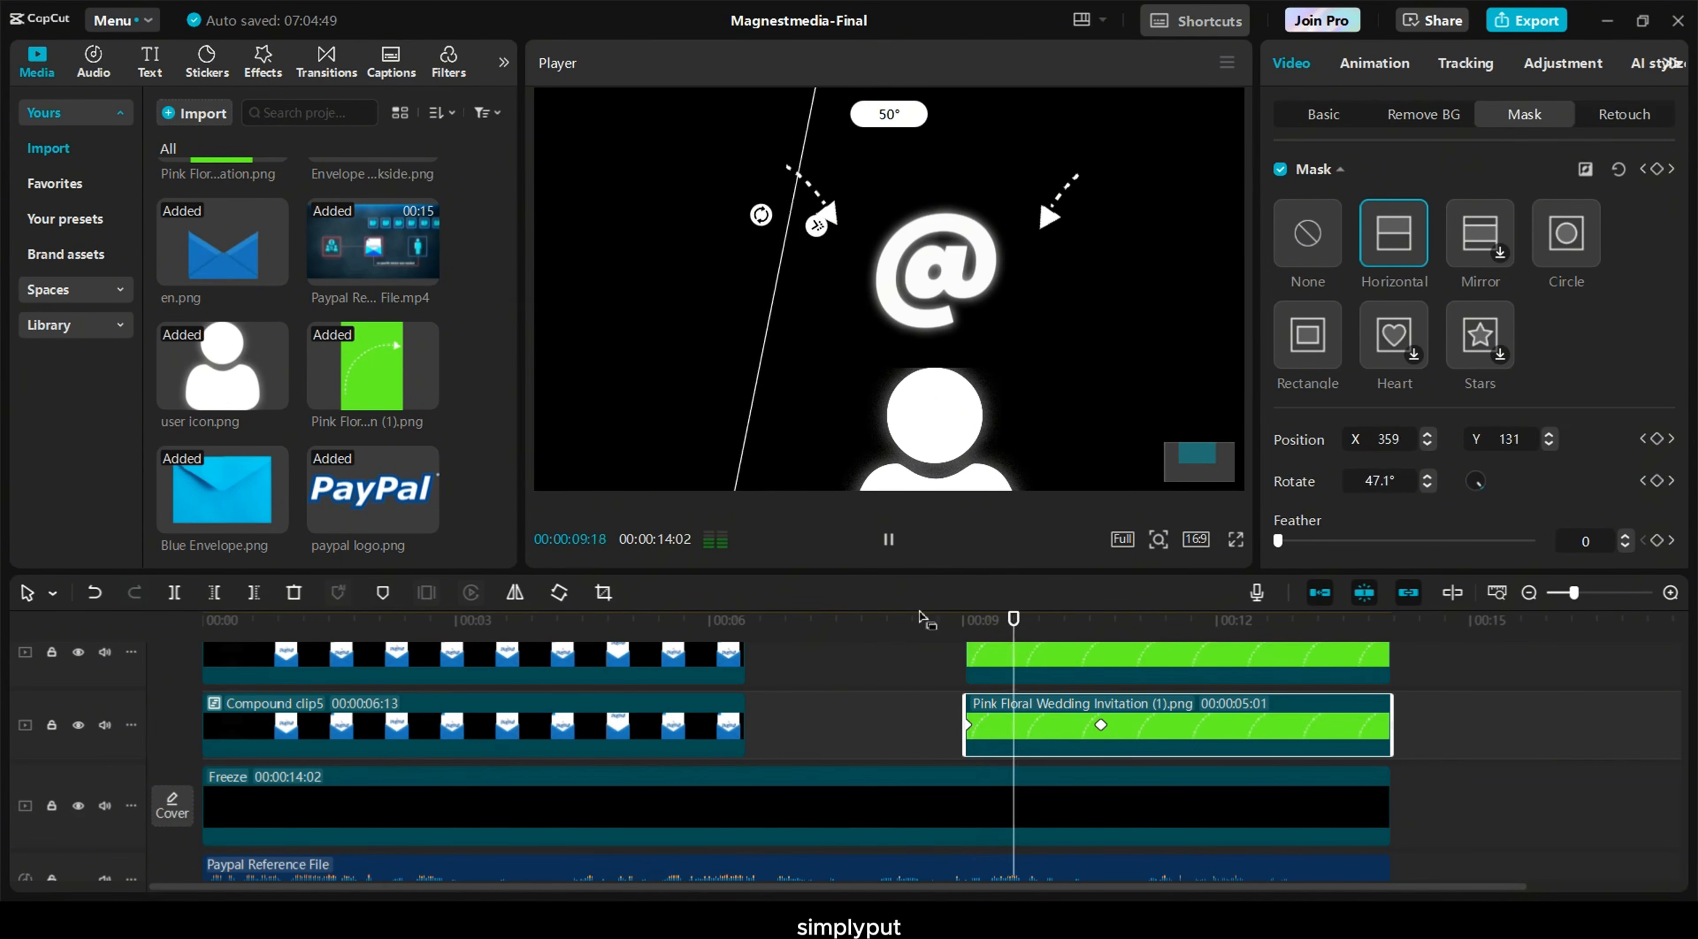
pyautogui.press('space')
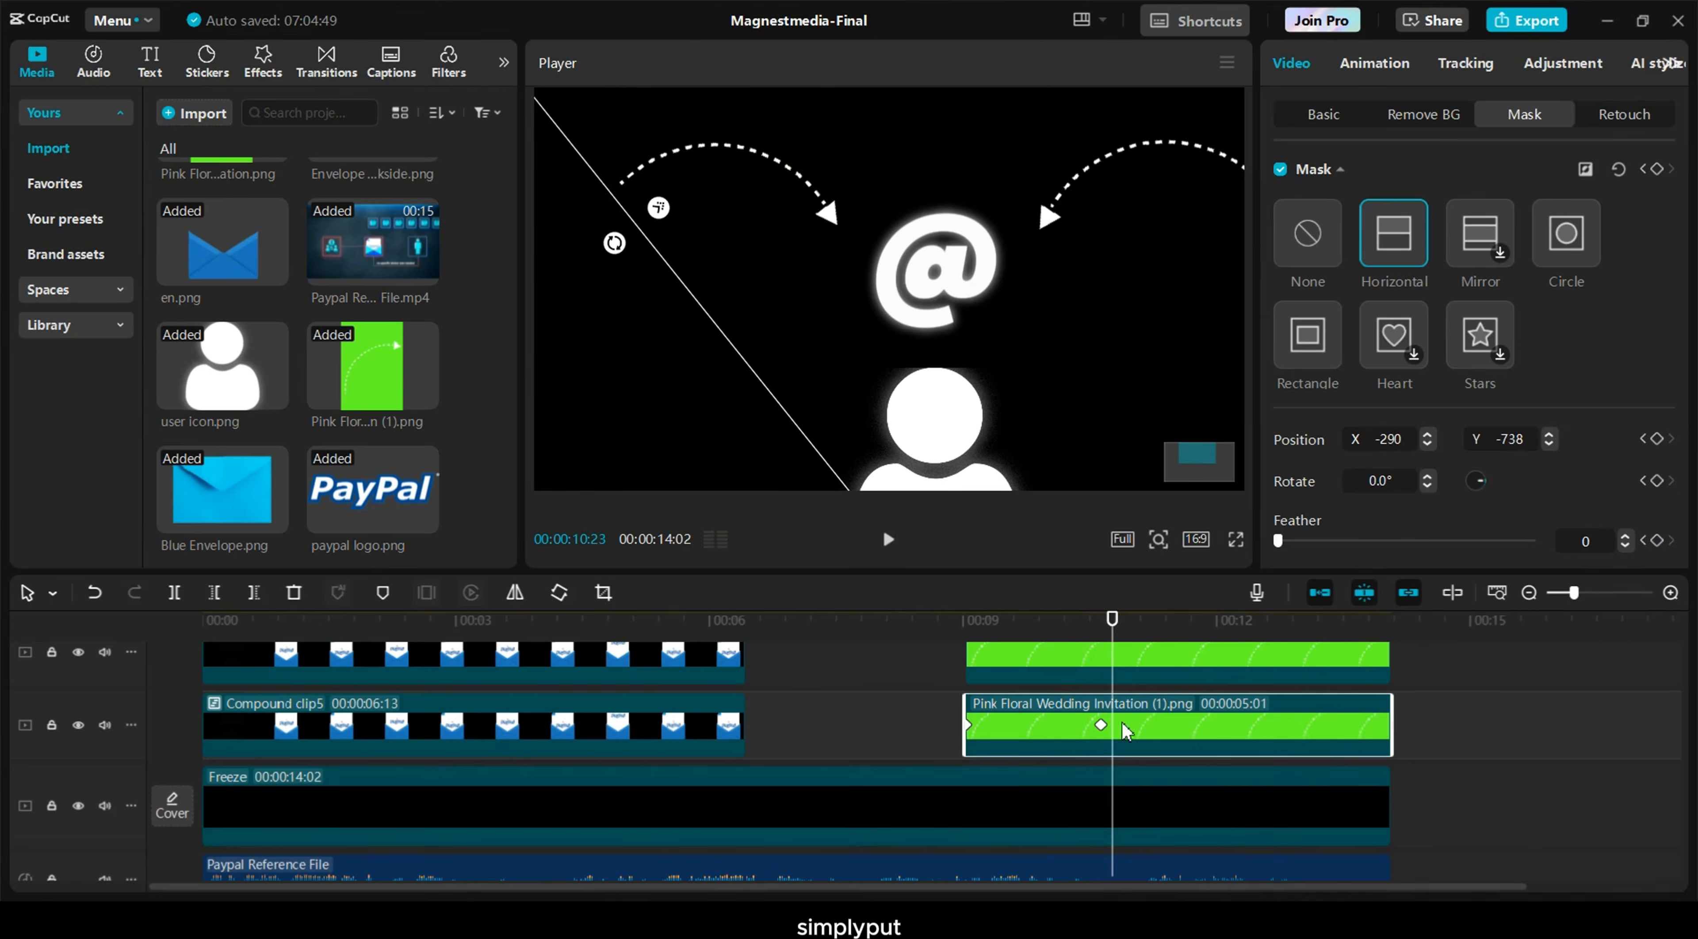
# Convert the masked right arrow and the masked left arrow each into its own compound clip
pyautogui.moveTo(1127, 730); pyautogui.dragTo(1122, 699)
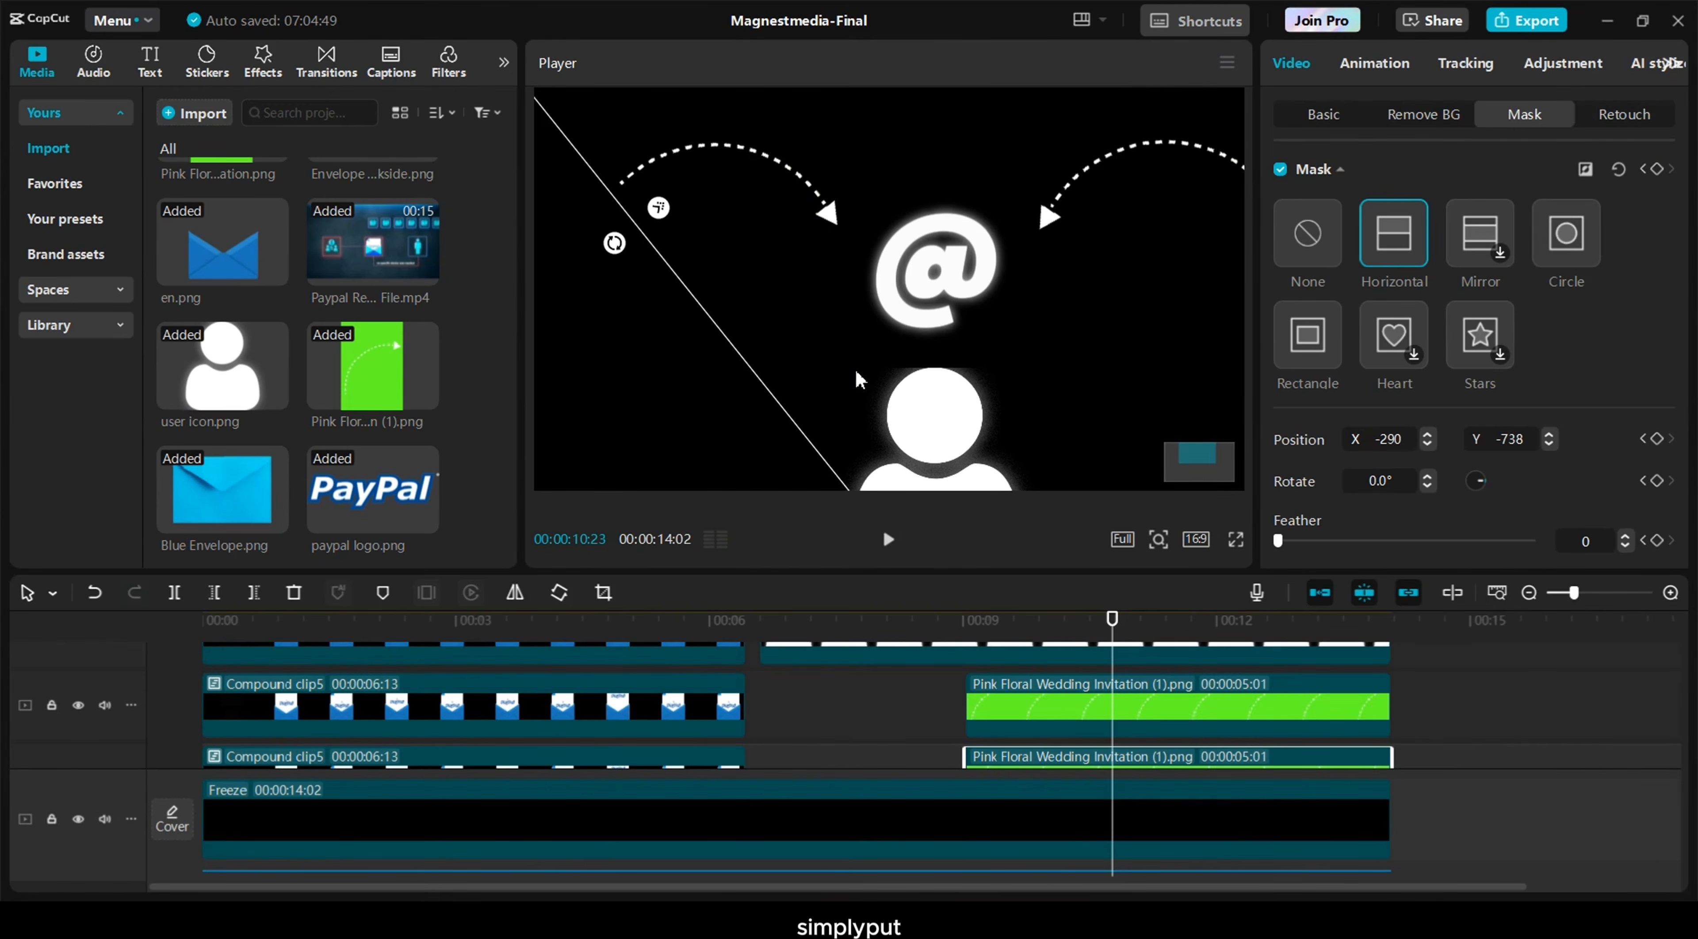
pyautogui.click(1062, 717)
pyautogui.rightClick(1062, 717)
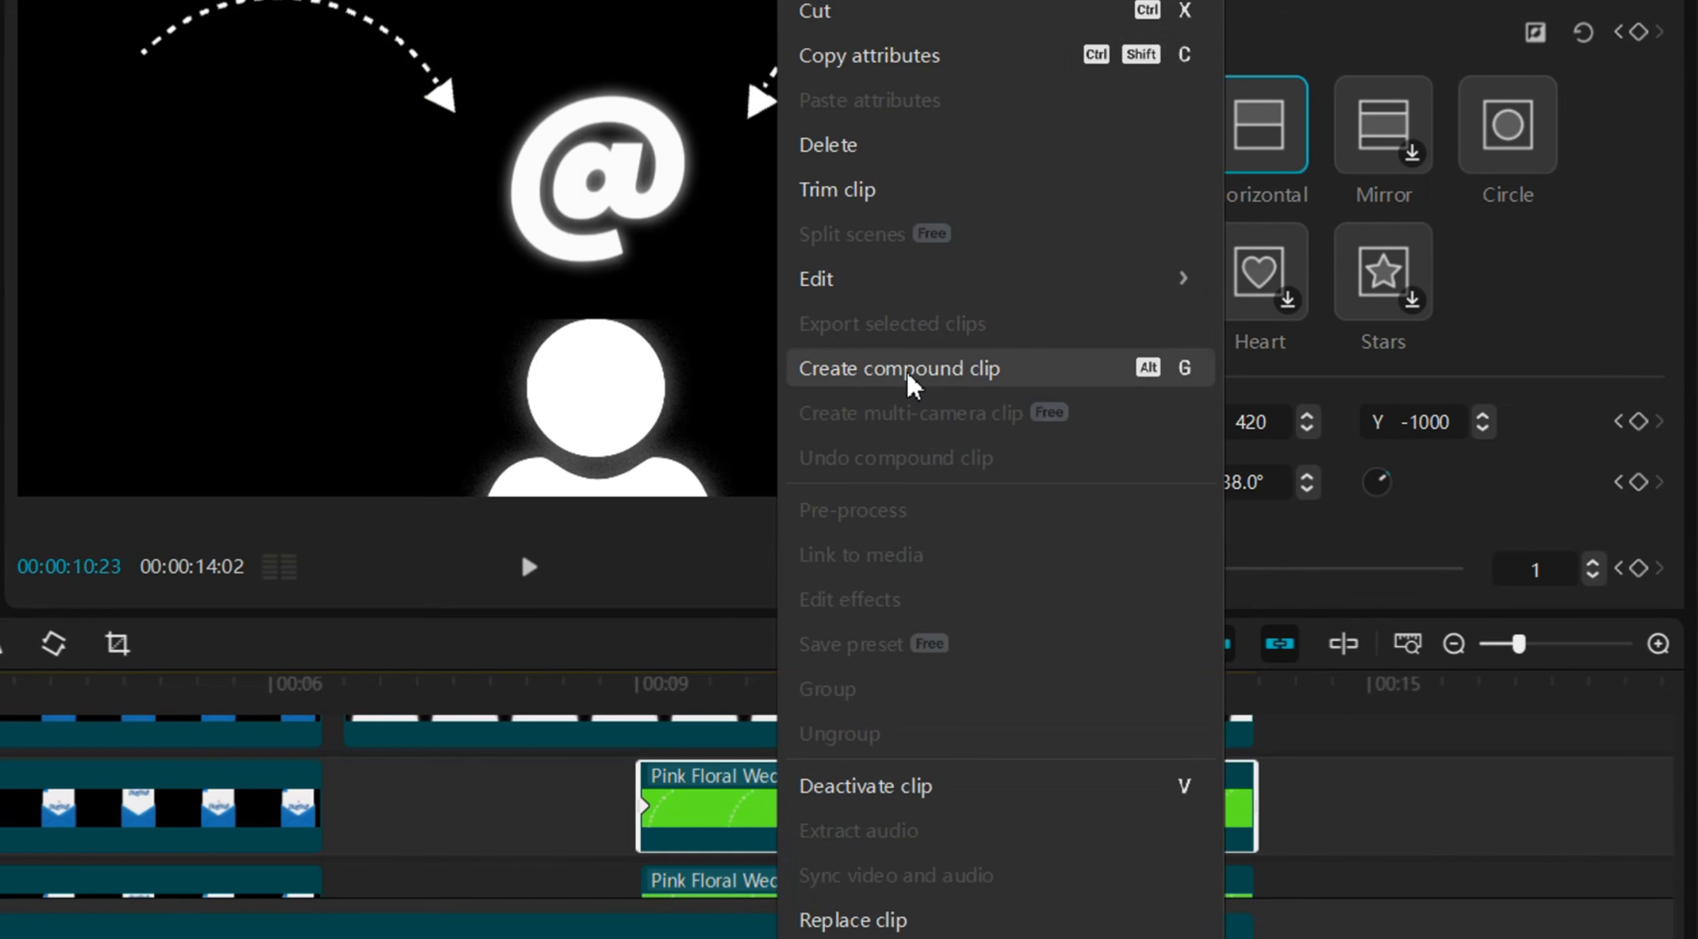
pyautogui.click(908, 385)
pyautogui.click(758, 884)
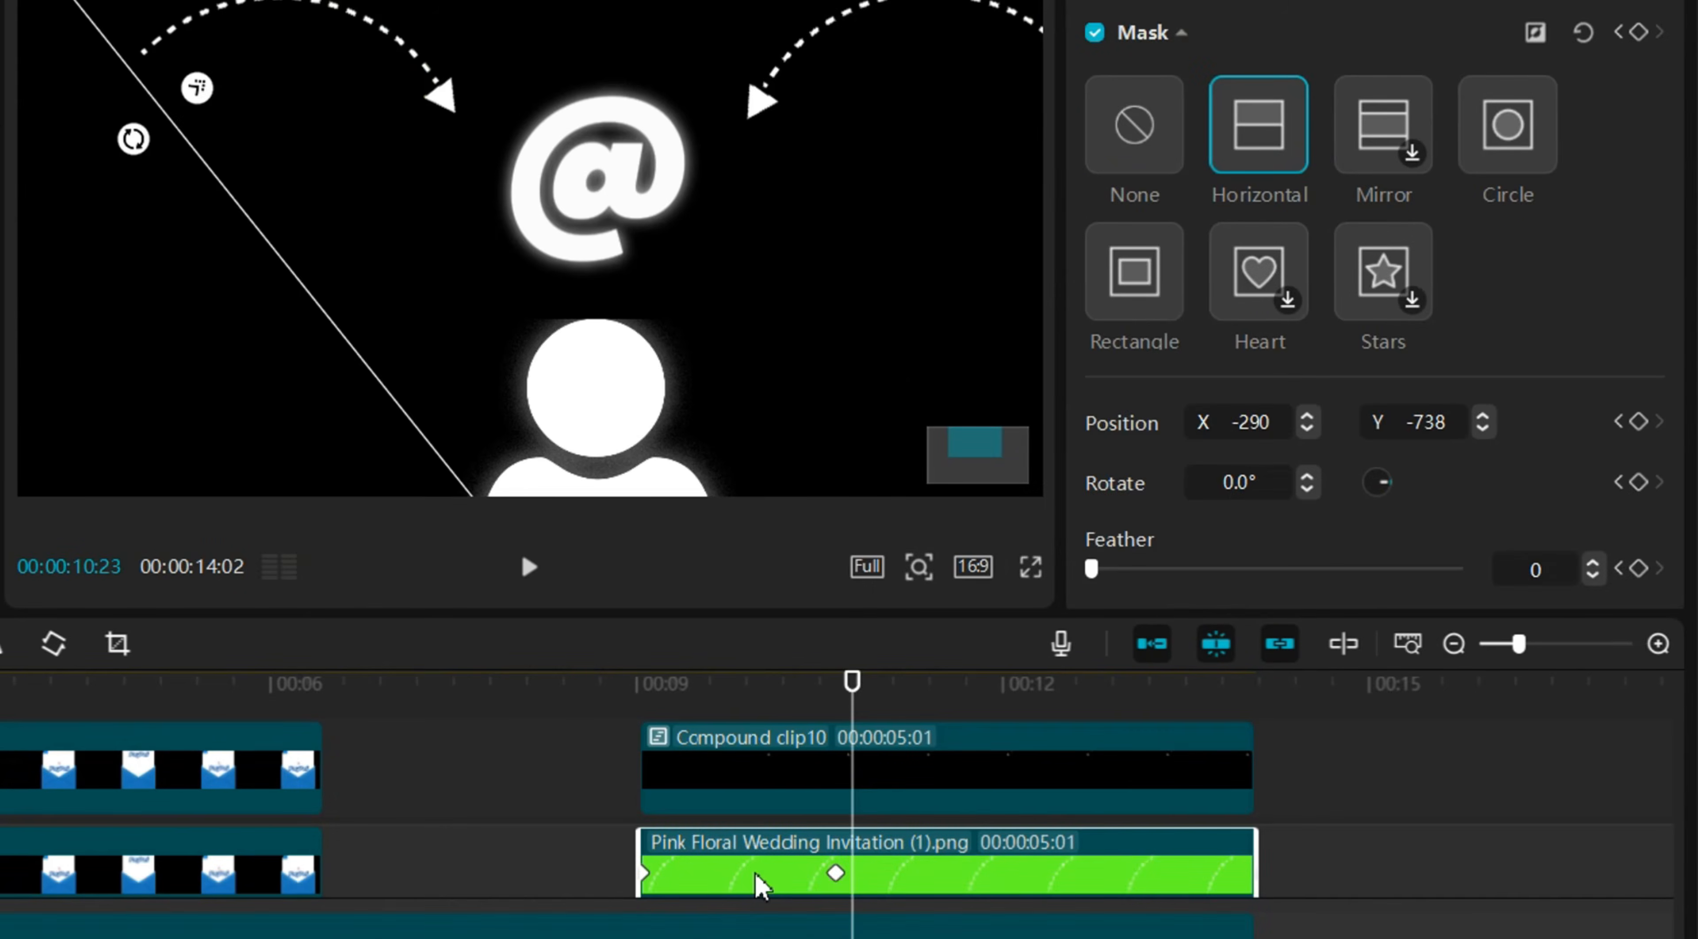
pyautogui.rightClick(758, 884)
pyautogui.click(839, 379)
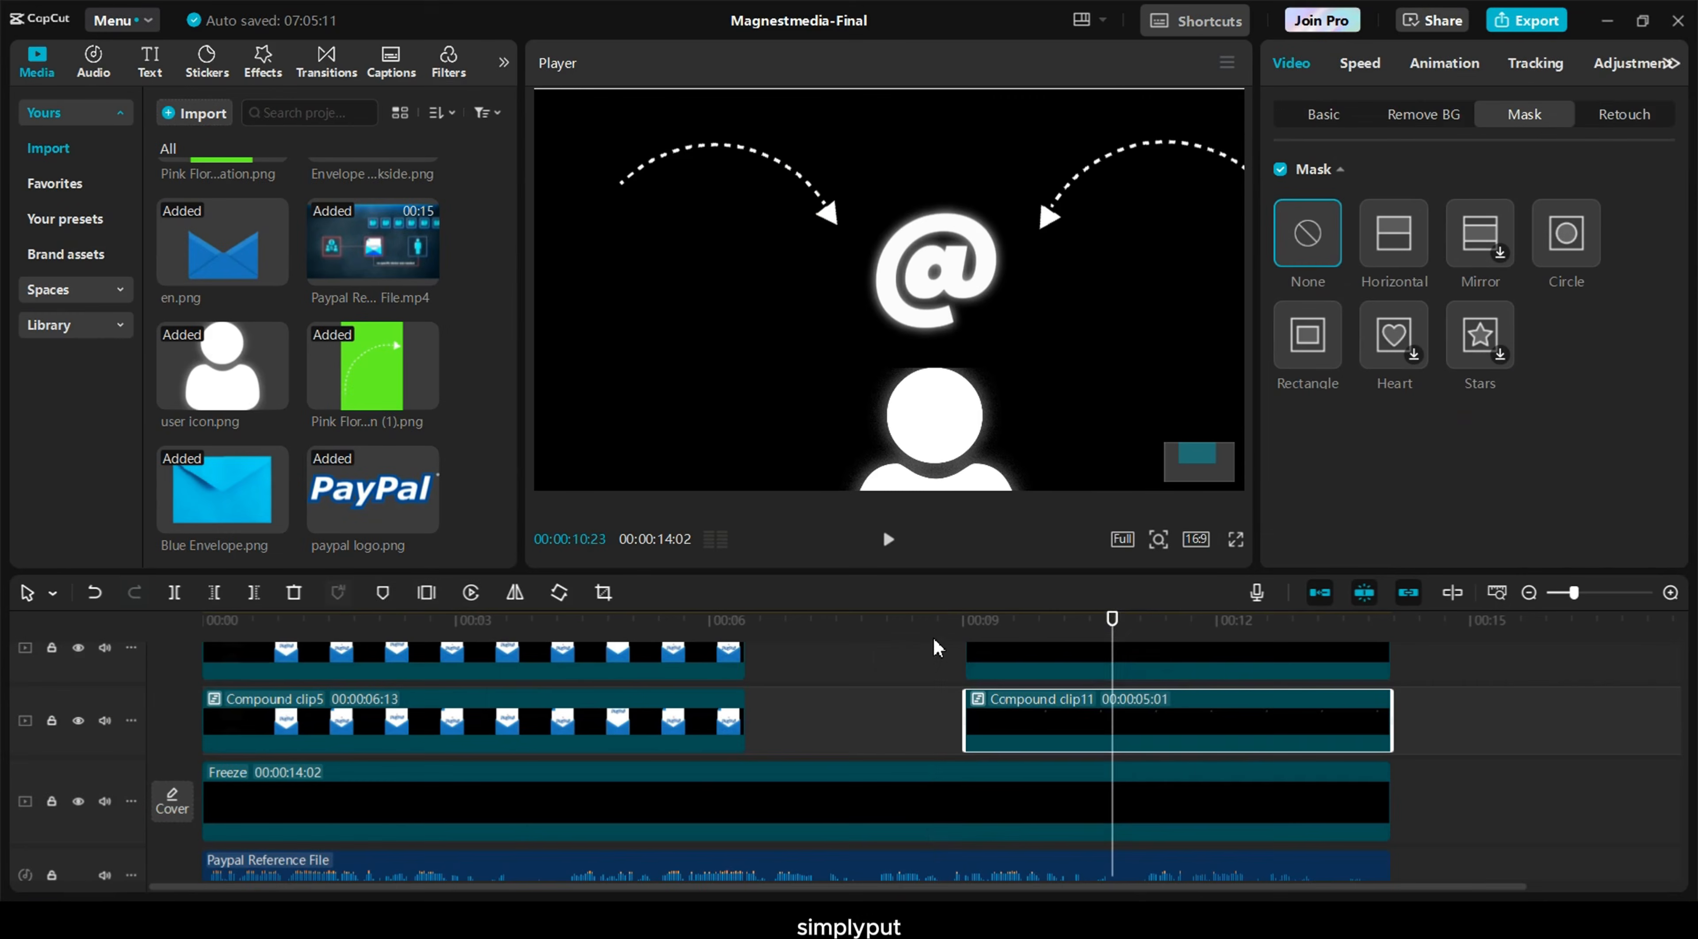
# Add a Transform keyframe at 00:00:09:01, the start of the left arrow's compound clip
pyautogui.click(1035, 722)
pyautogui.moveTo(1029, 647); pyautogui.dragTo(967, 643)
pyautogui.click(1323, 114)
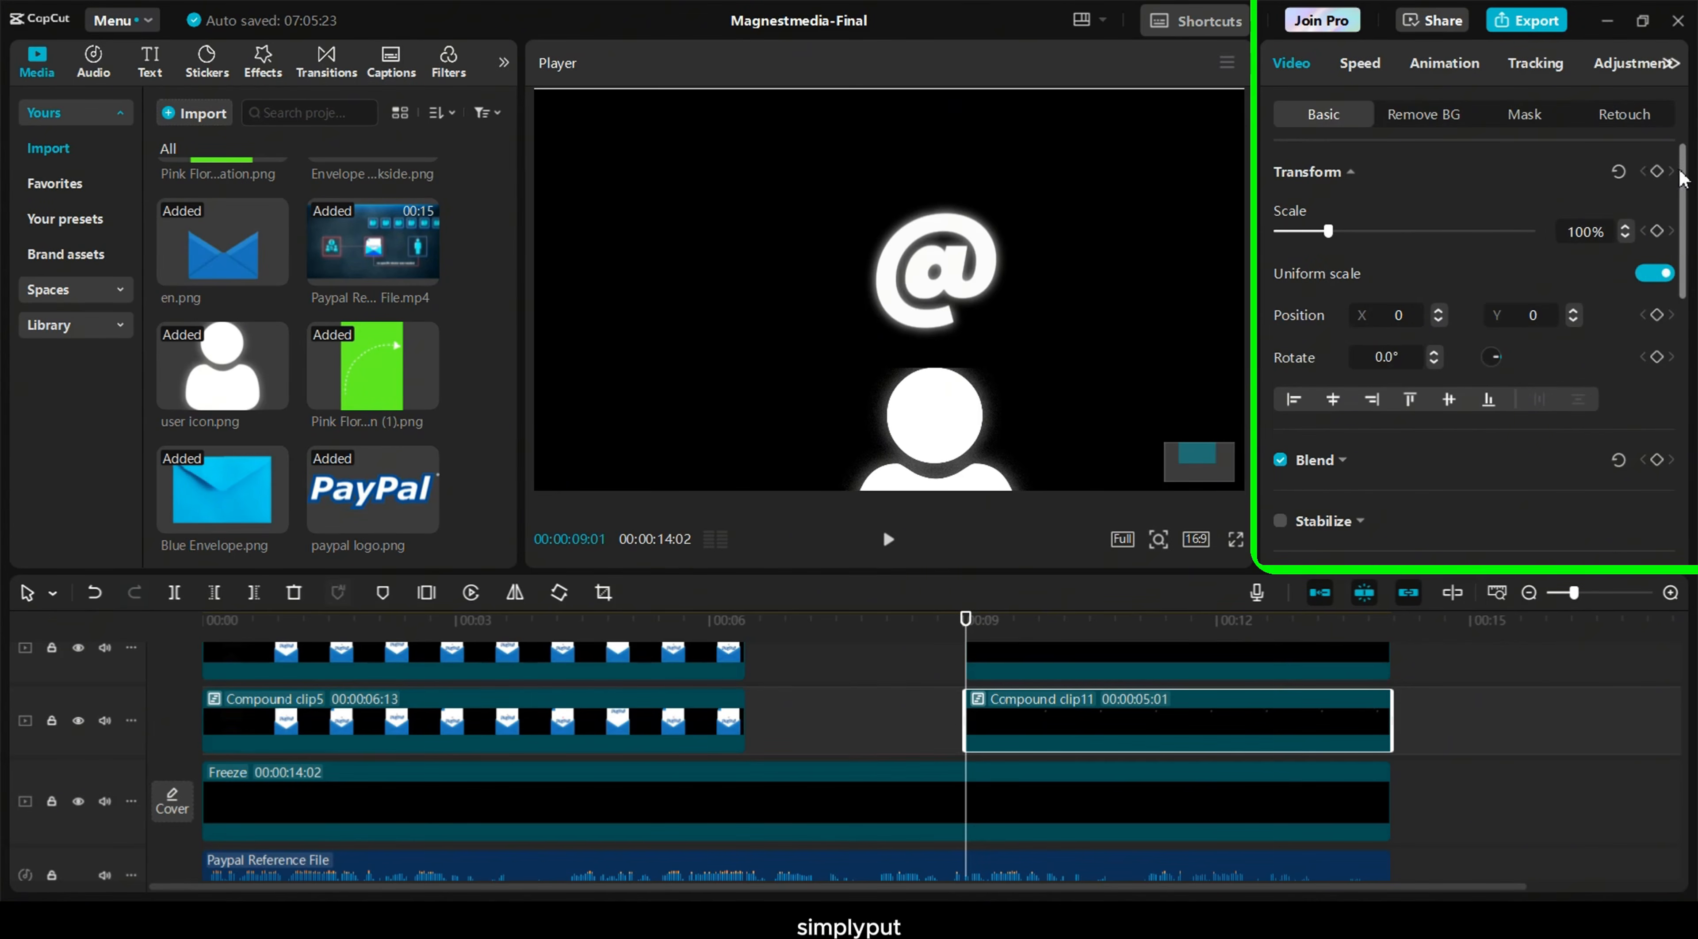
pyautogui.click(1657, 171)
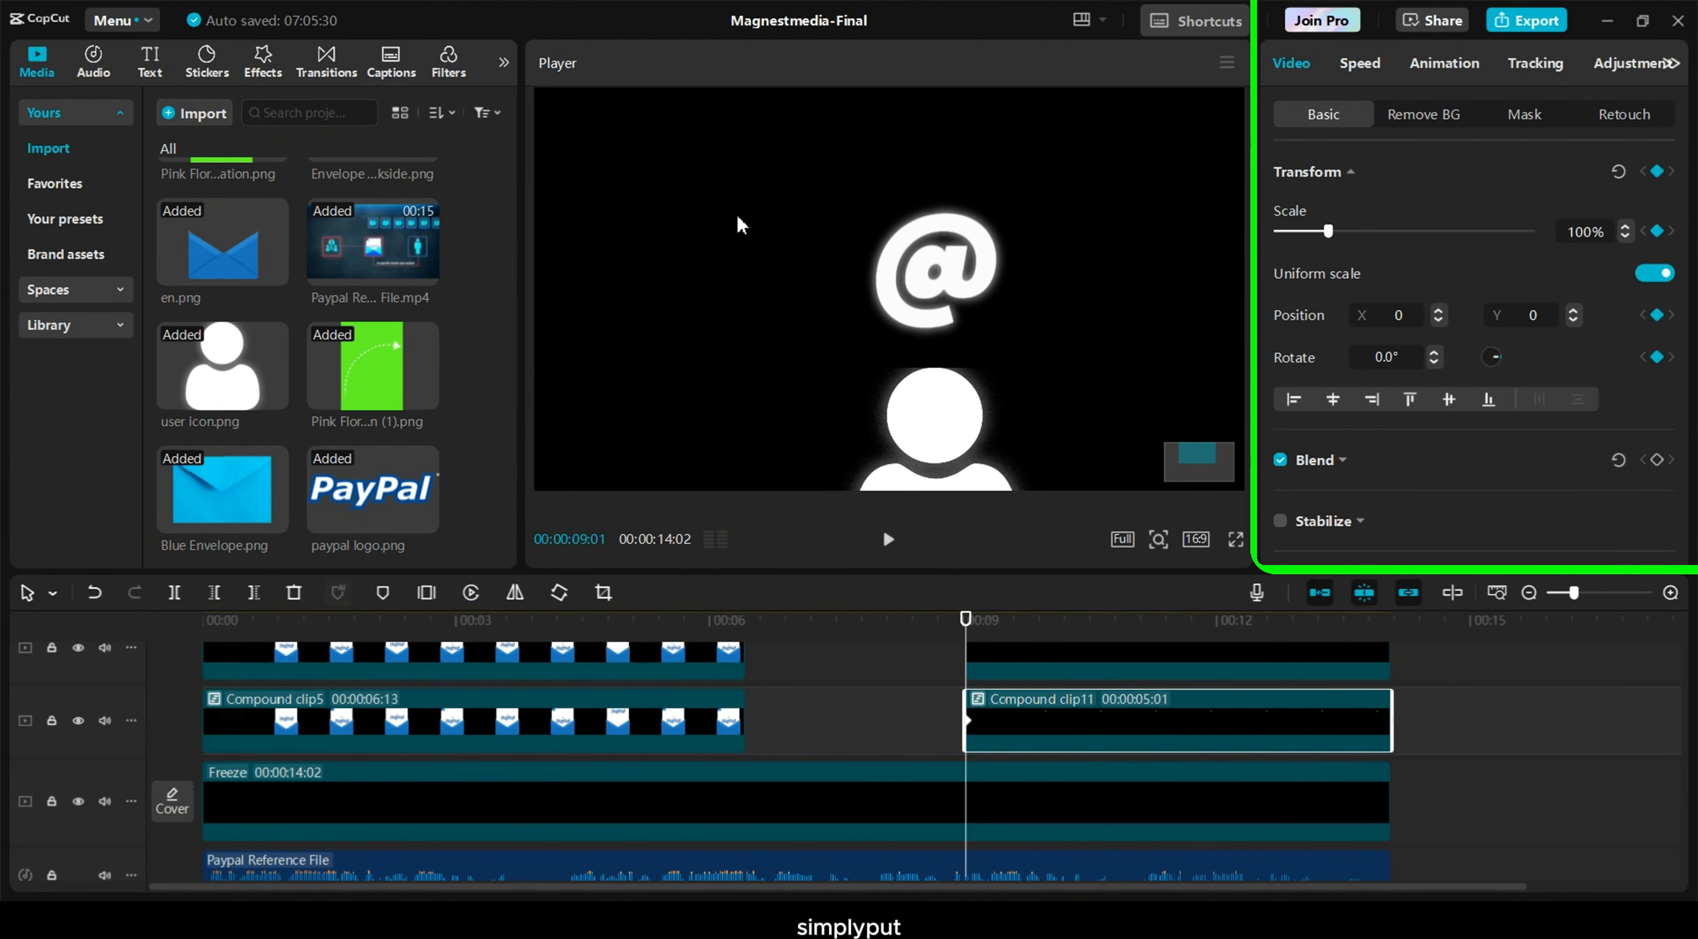
# Keyframe the left arrow's position at X -179, Y 93 at 00:00:09:09 and at X -17, Y 0 at 00:00:09:27
pyautogui.press('Right')
pyautogui.press('Right')
pyautogui.press('Right')
pyautogui.press('Right')
pyautogui.press('Right')
pyautogui.press('Right')
pyautogui.press('Right')
pyautogui.press('Right')
pyautogui.click(1658, 171)
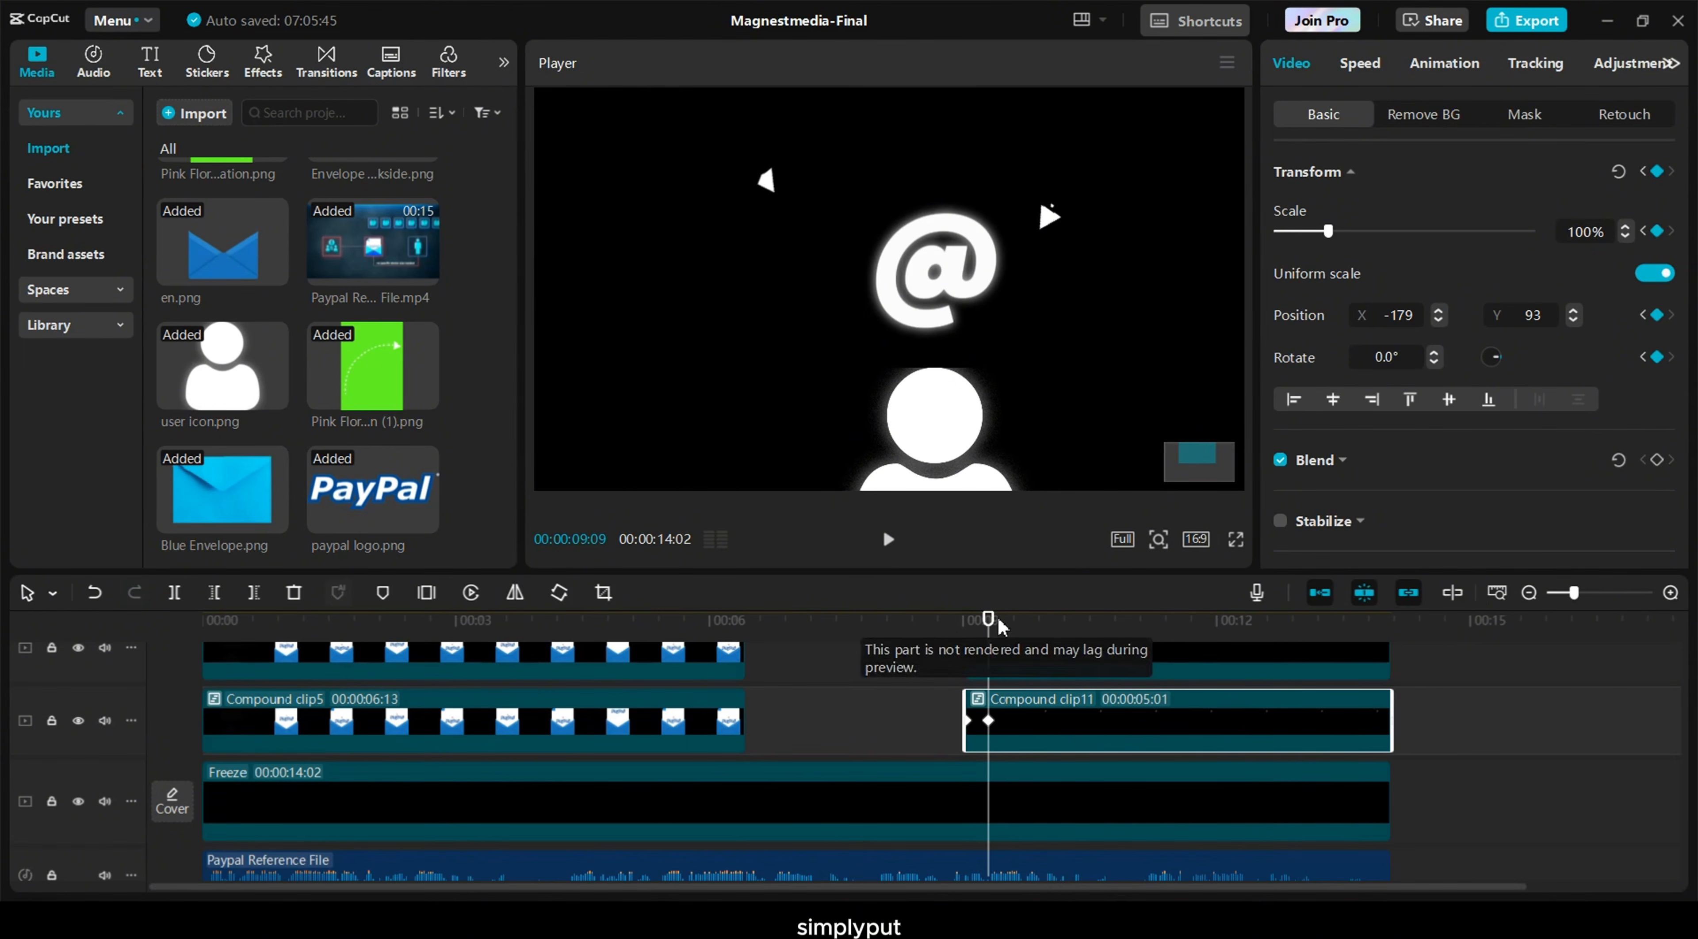
pyautogui.moveTo(989, 635); pyautogui.dragTo(1041, 636)
pyautogui.moveTo(784, 204); pyautogui.dragTo(828, 231)
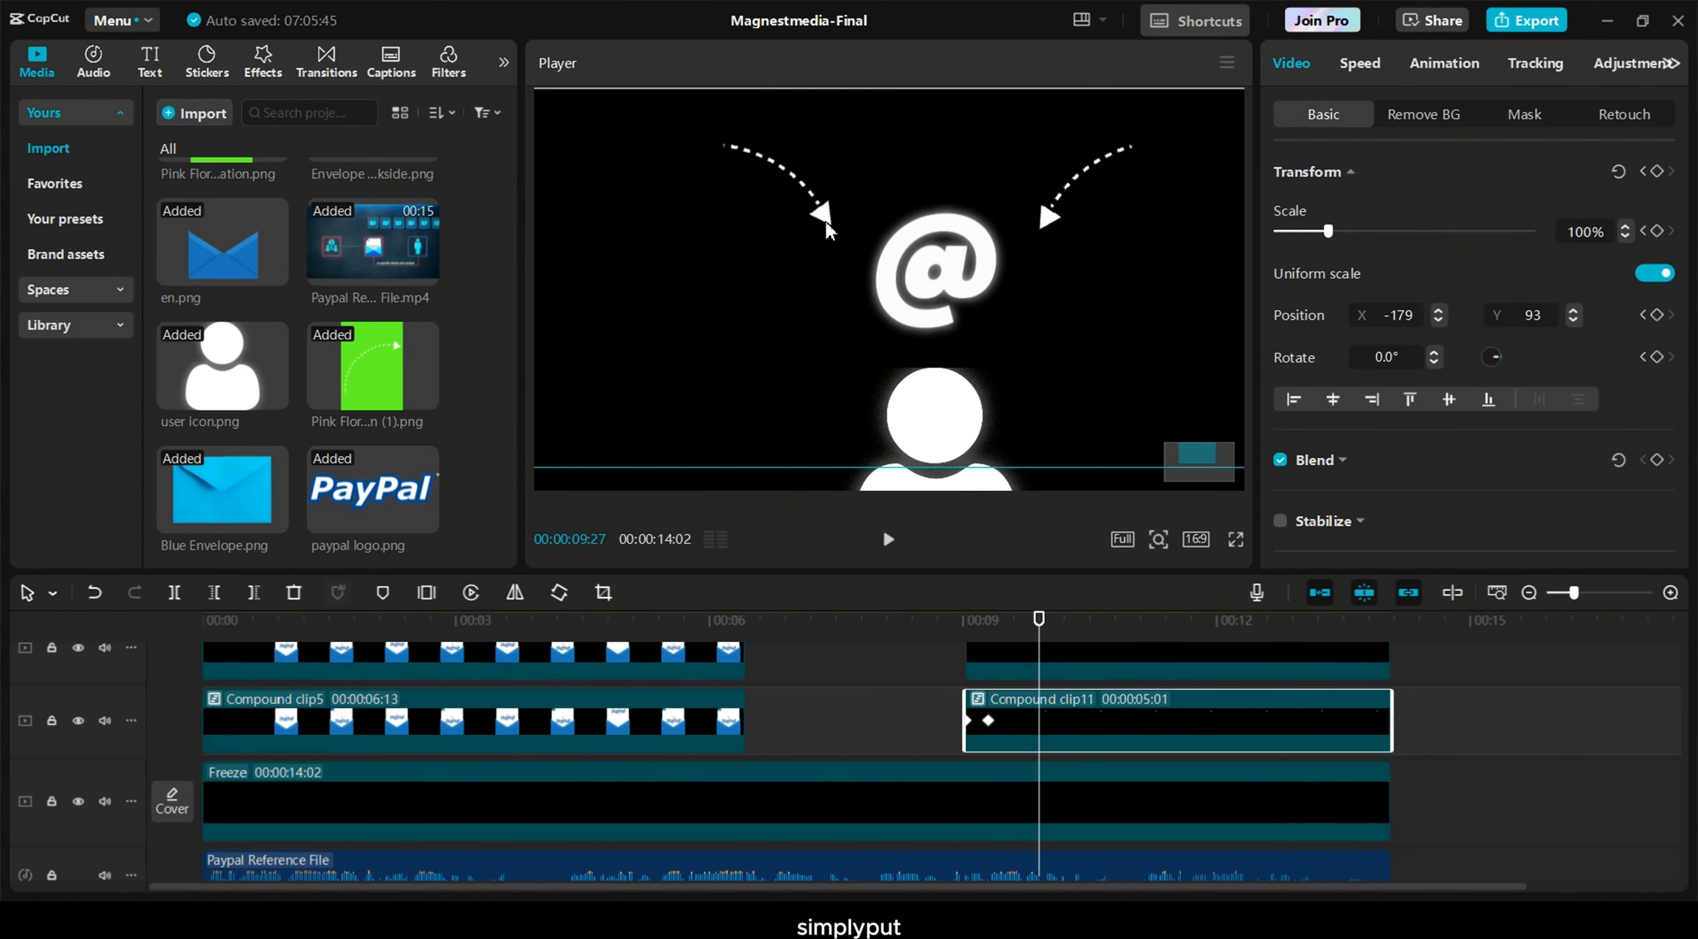
# Shift the left arrow's second keyframe to 00:00:09:13 and add a Transform keyframe at 00:00:10:20 holding X -17, Y 0
pyautogui.click(1005, 721)
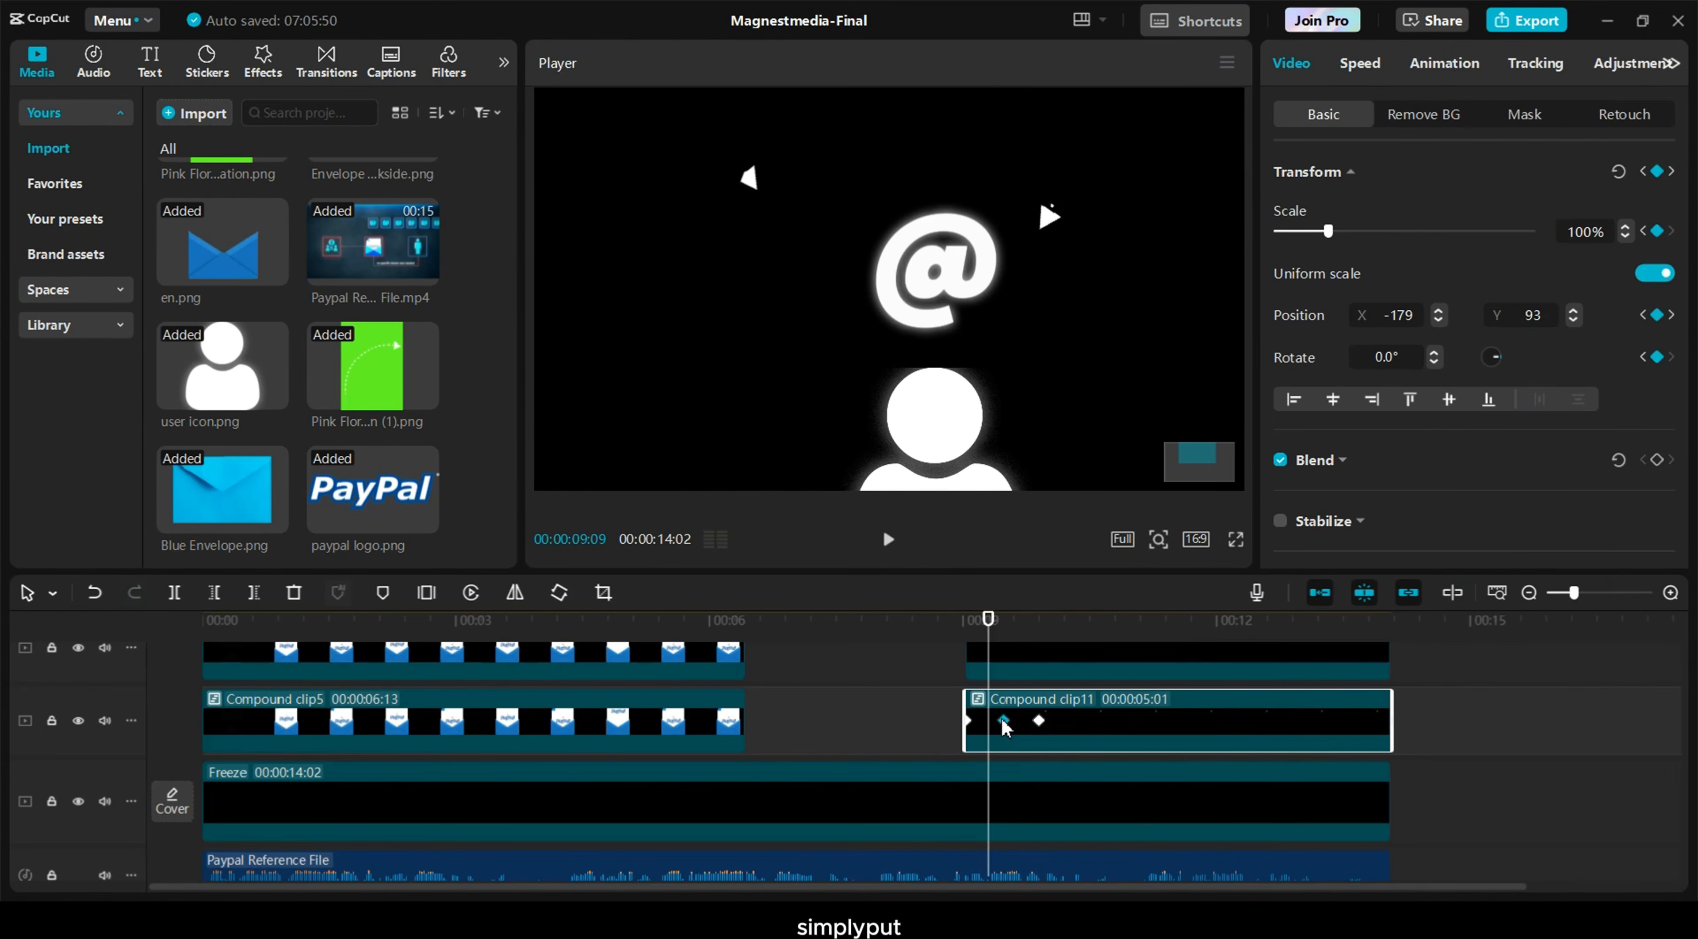
pyautogui.moveTo(1002, 721); pyautogui.dragTo(999, 721)
pyautogui.click(1039, 721)
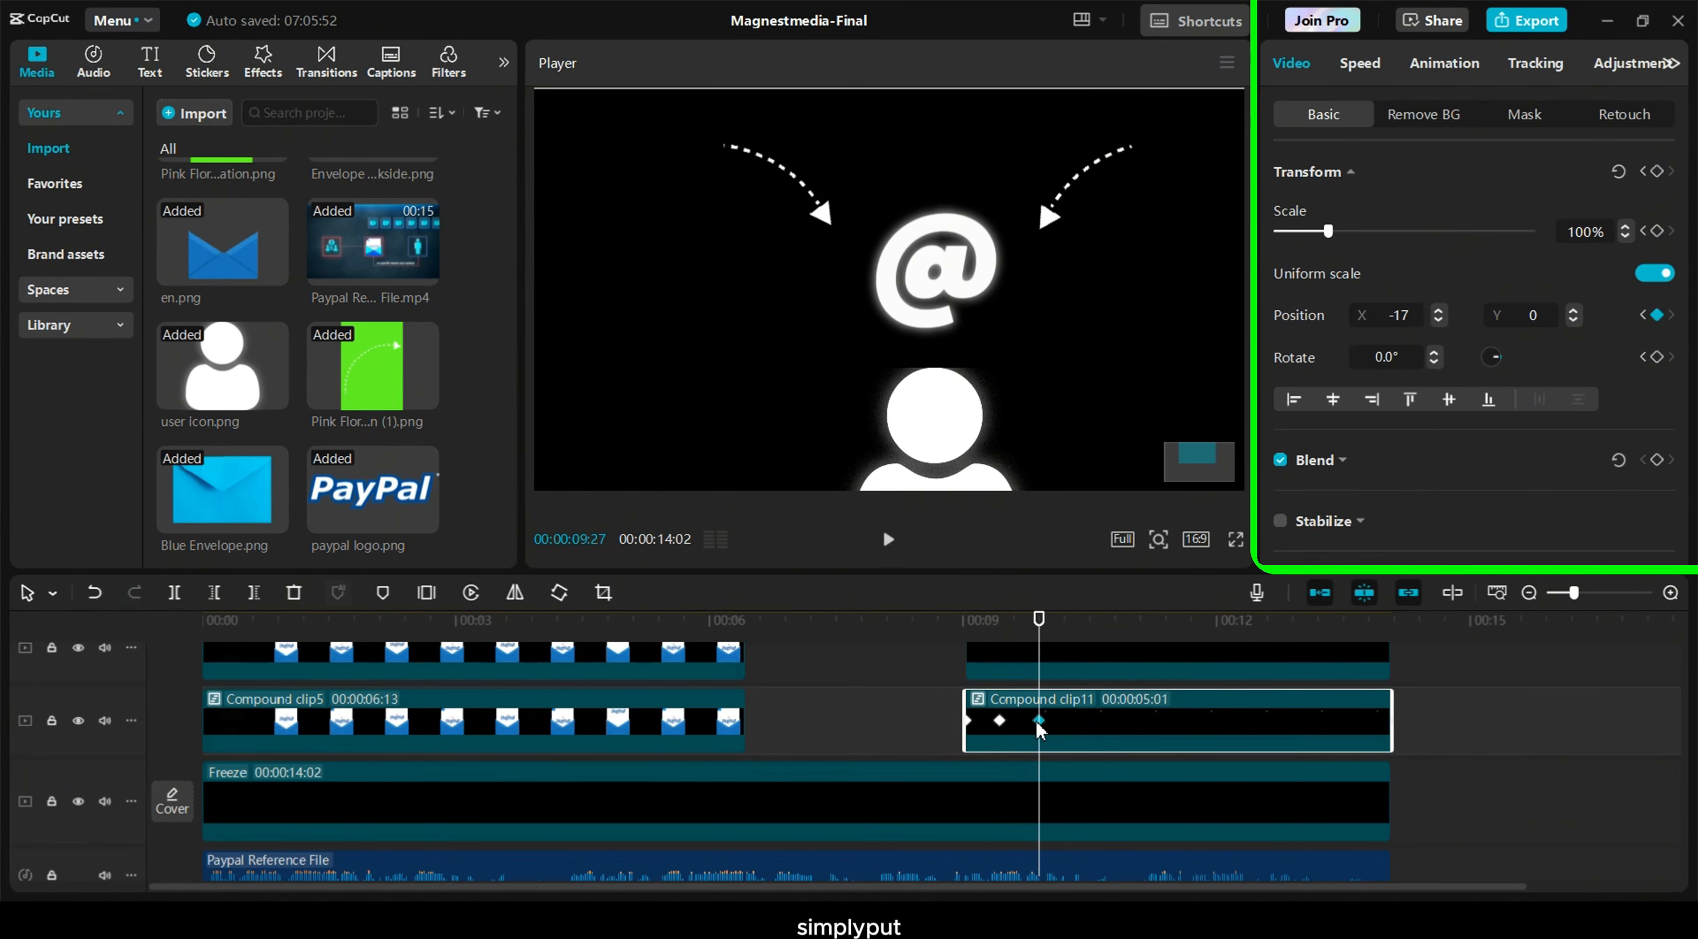
pyautogui.click(1106, 624)
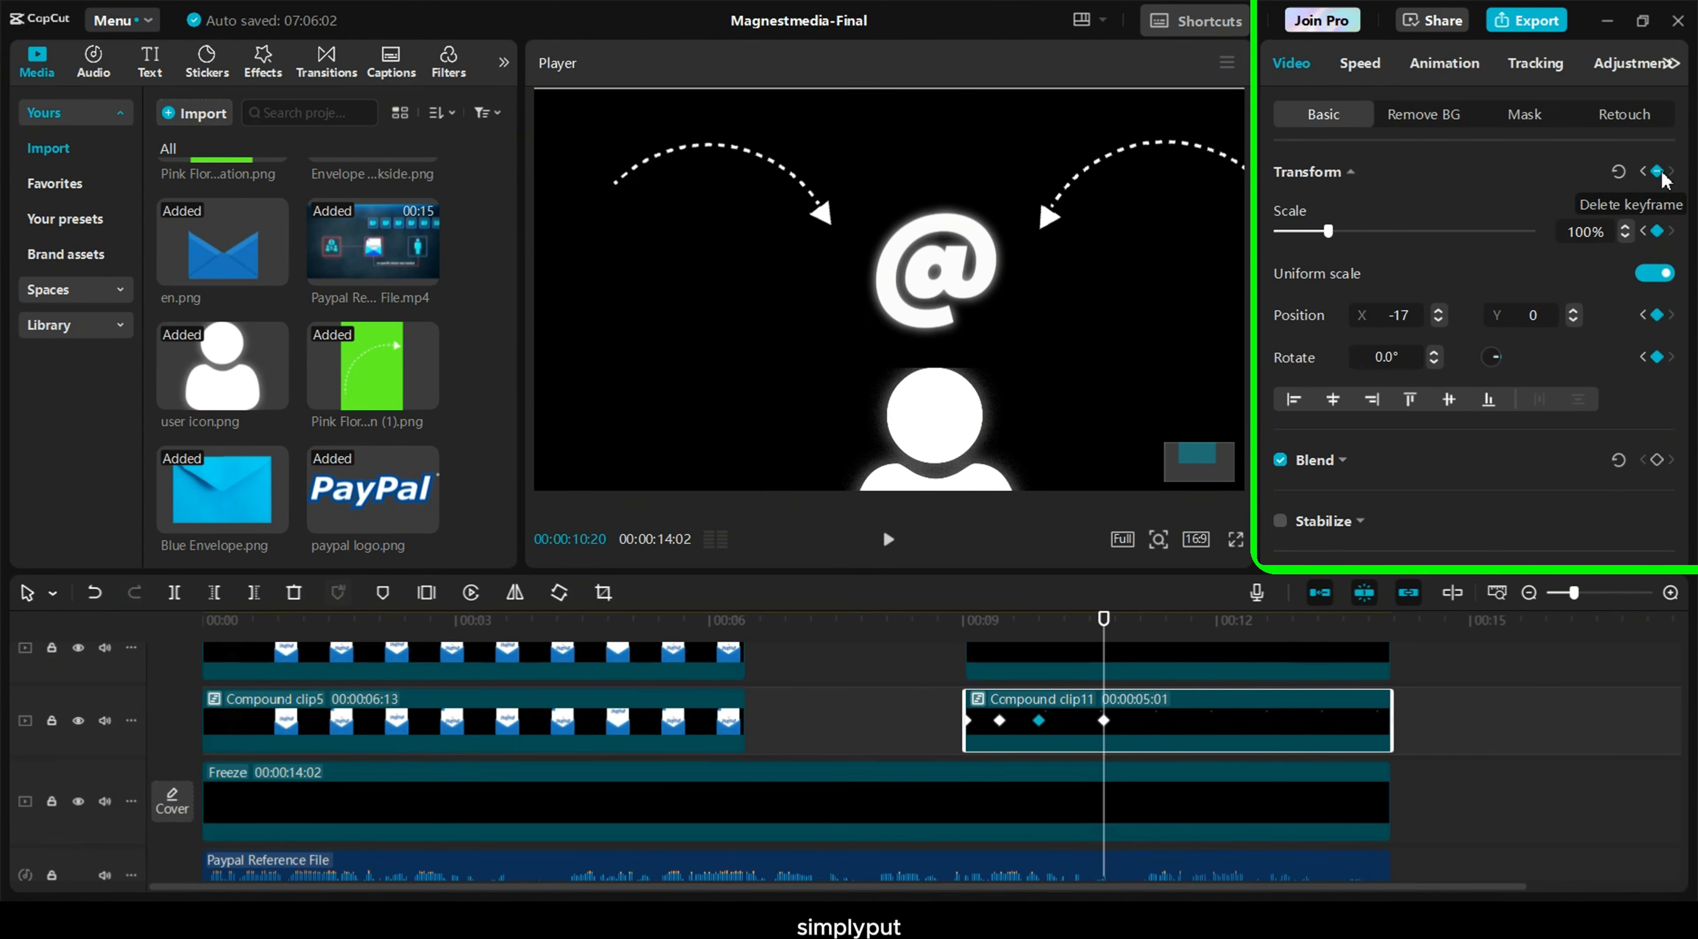
# Try moving the left arrow's 00:00:09:27 keyframe to 00:00:10:06 and keyframing a slight negative rotation at 00:00:09:27, then delete the moved keyframe
pyautogui.moveTo(1105, 620); pyautogui.dragTo(1041, 635)
pyautogui.moveTo(1039, 721); pyautogui.dragTo(1063, 722)
pyautogui.click(1658, 315)
pyautogui.click(1435, 362)
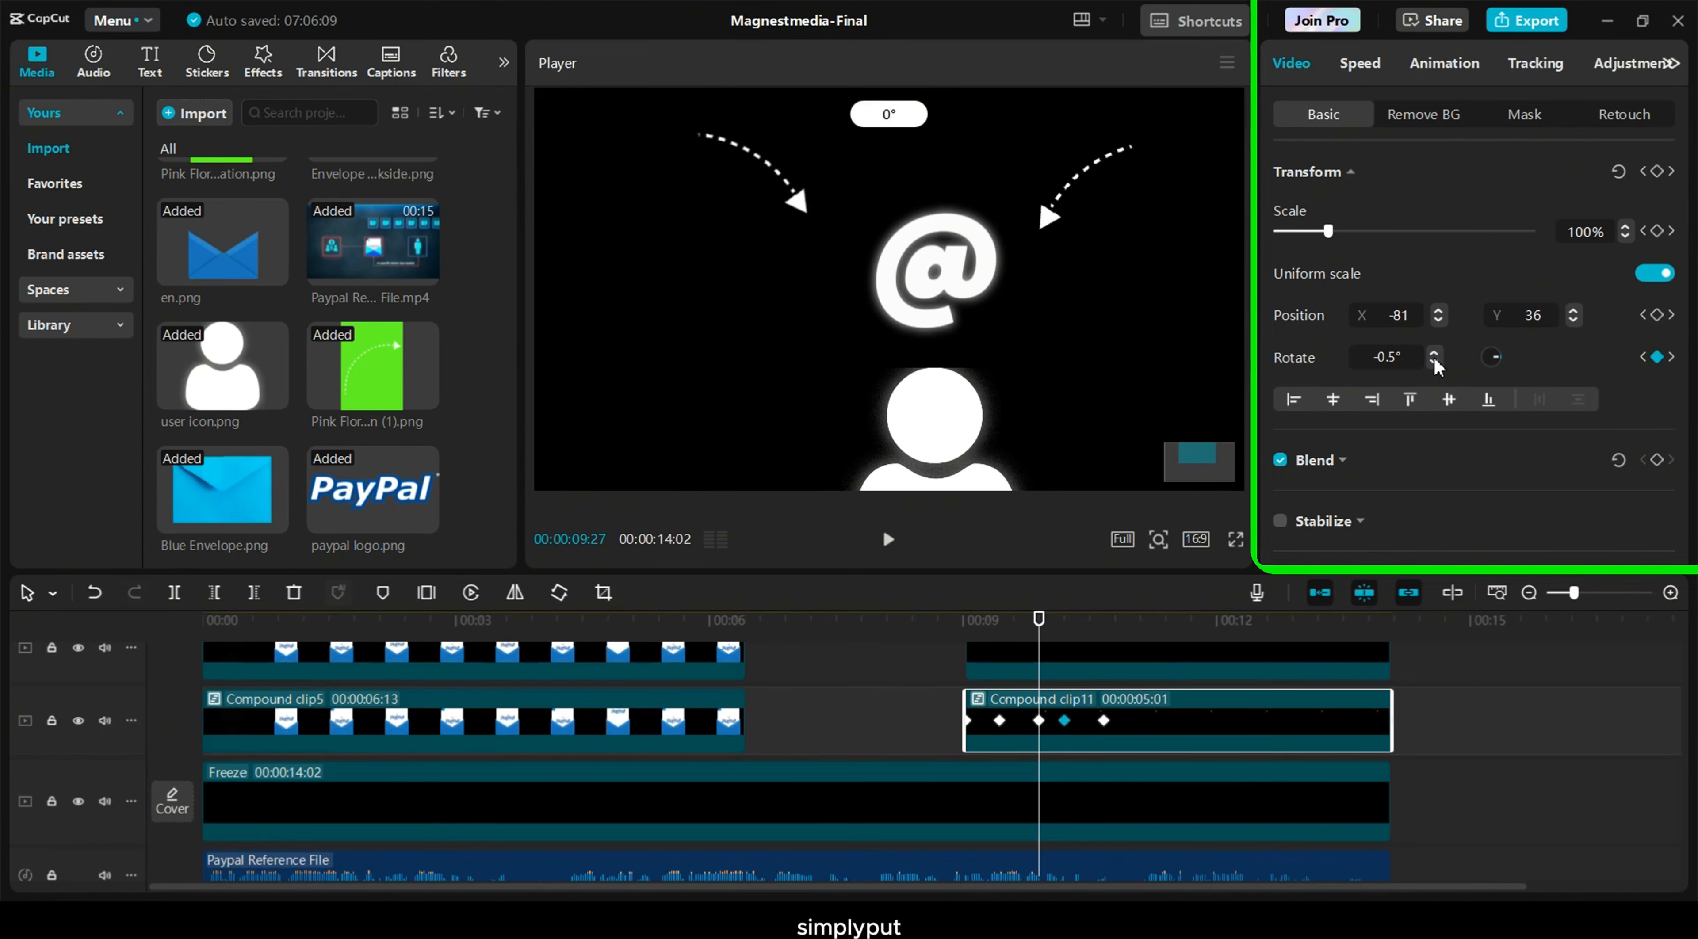
pyautogui.click(1434, 362)
pyautogui.click(1064, 721)
pyautogui.press('Delete')
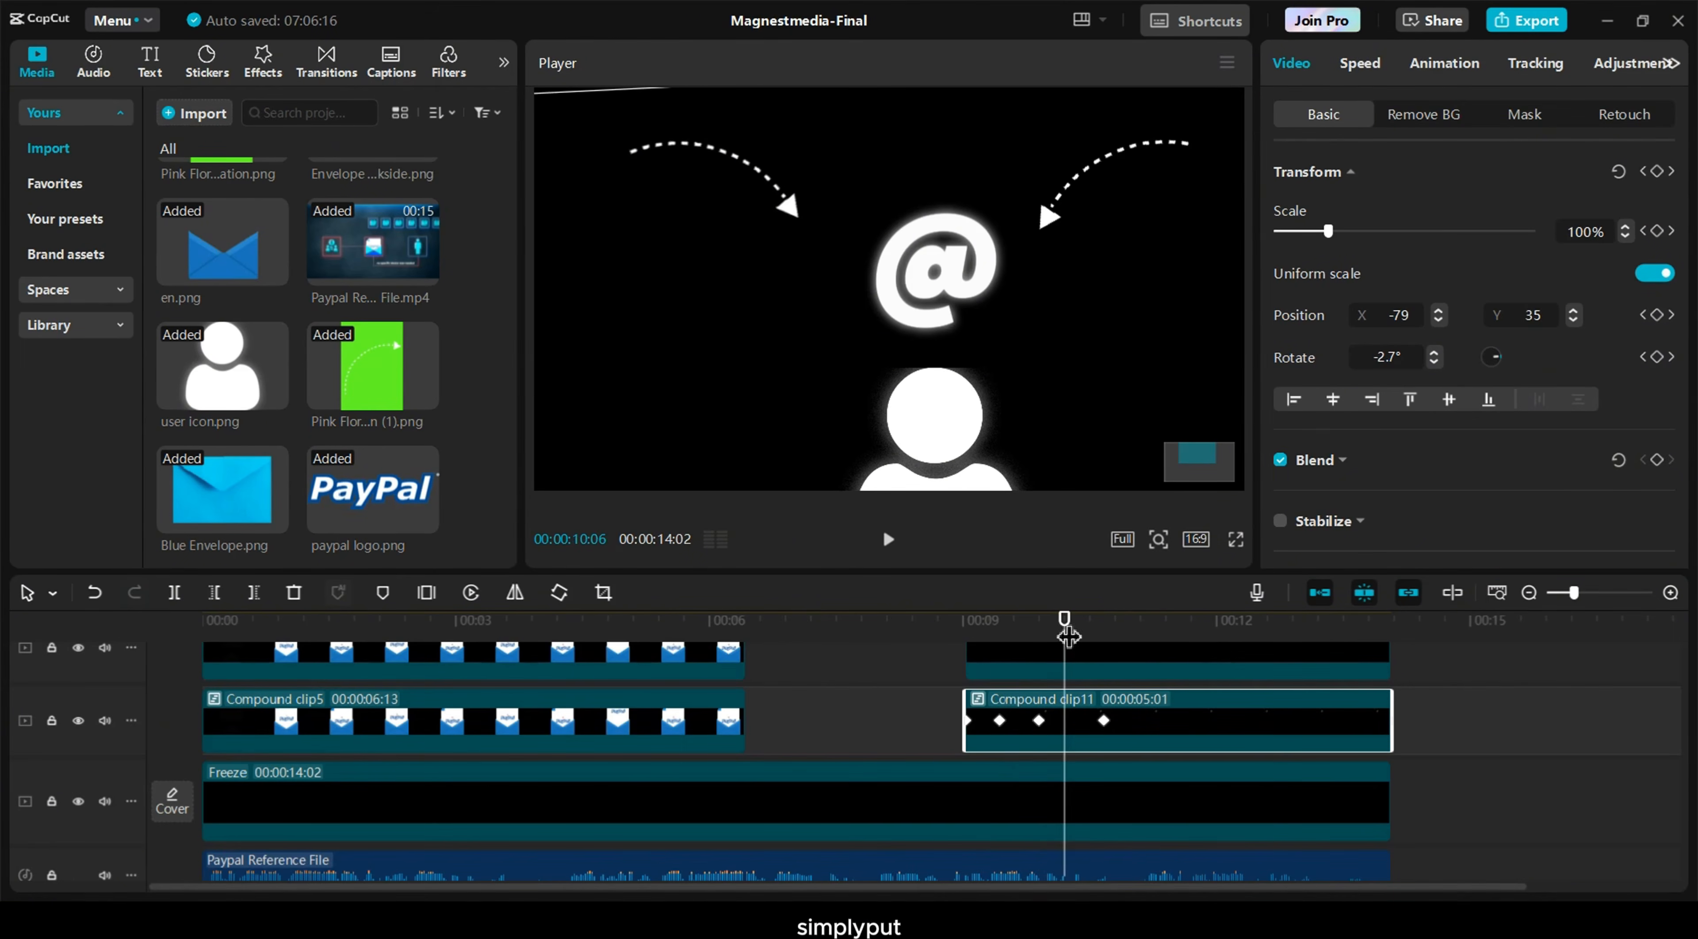
# Delete the left arrow's intermediate keyframes at 00:00:09:13 and 00:00:09:27, then preview its movement
pyautogui.moveTo(1067, 638); pyautogui.dragTo(1041, 683)
pyautogui.click(999, 722)
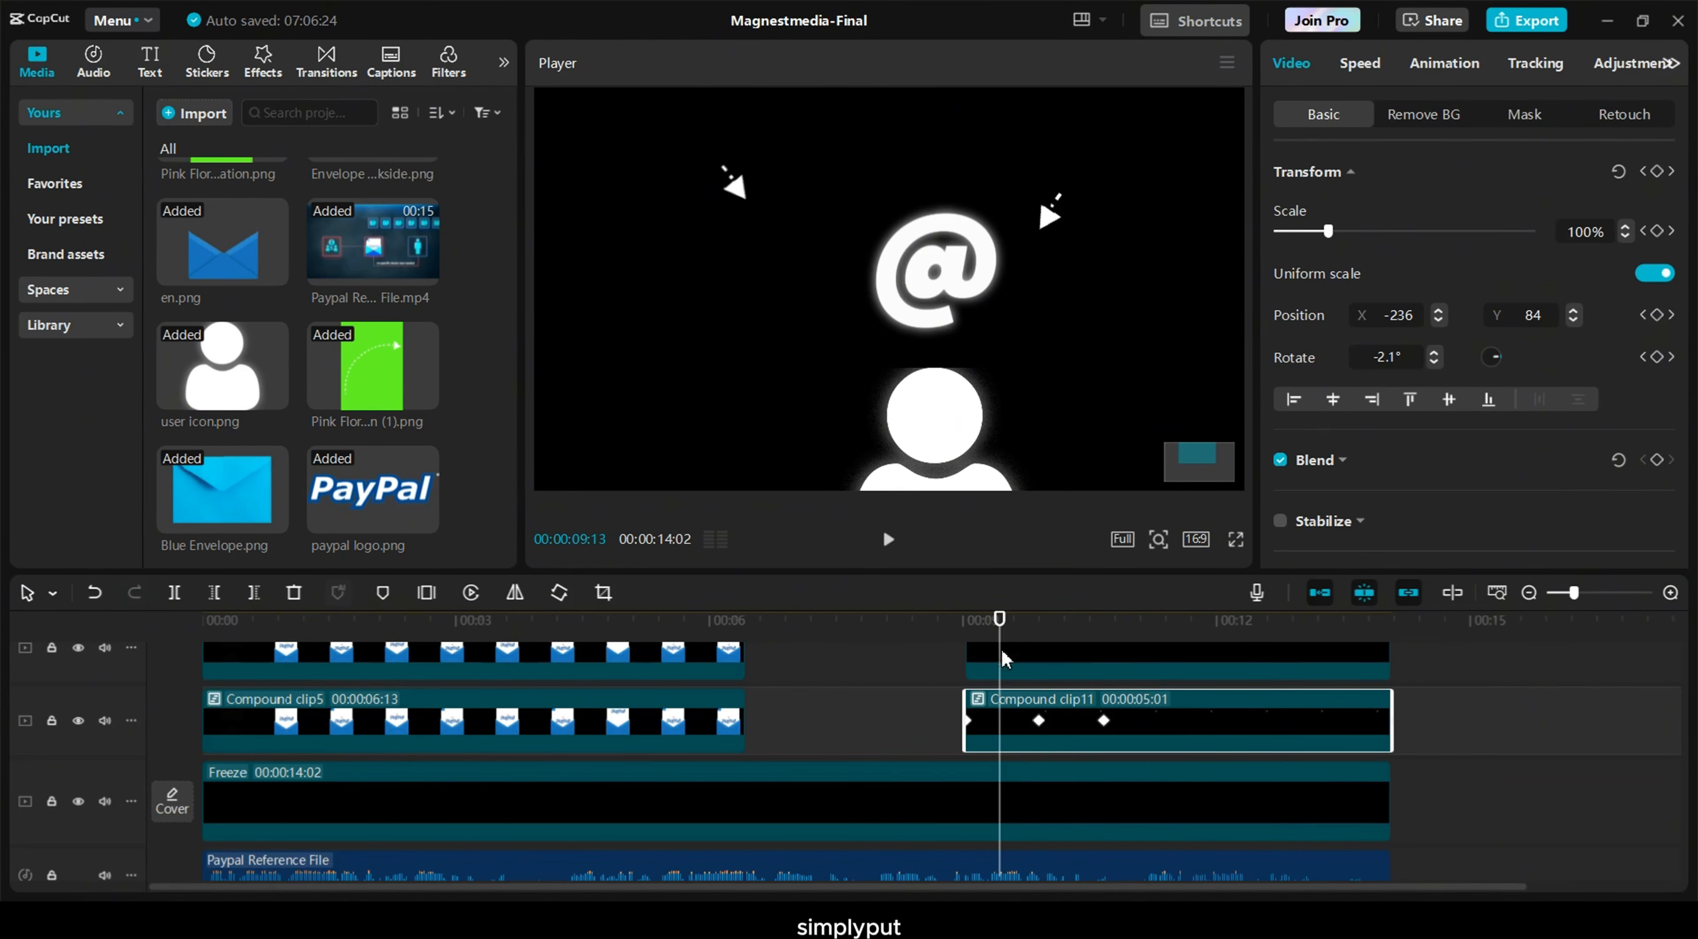
pyautogui.click(952, 639)
pyautogui.press('space')
pyautogui.press('space')
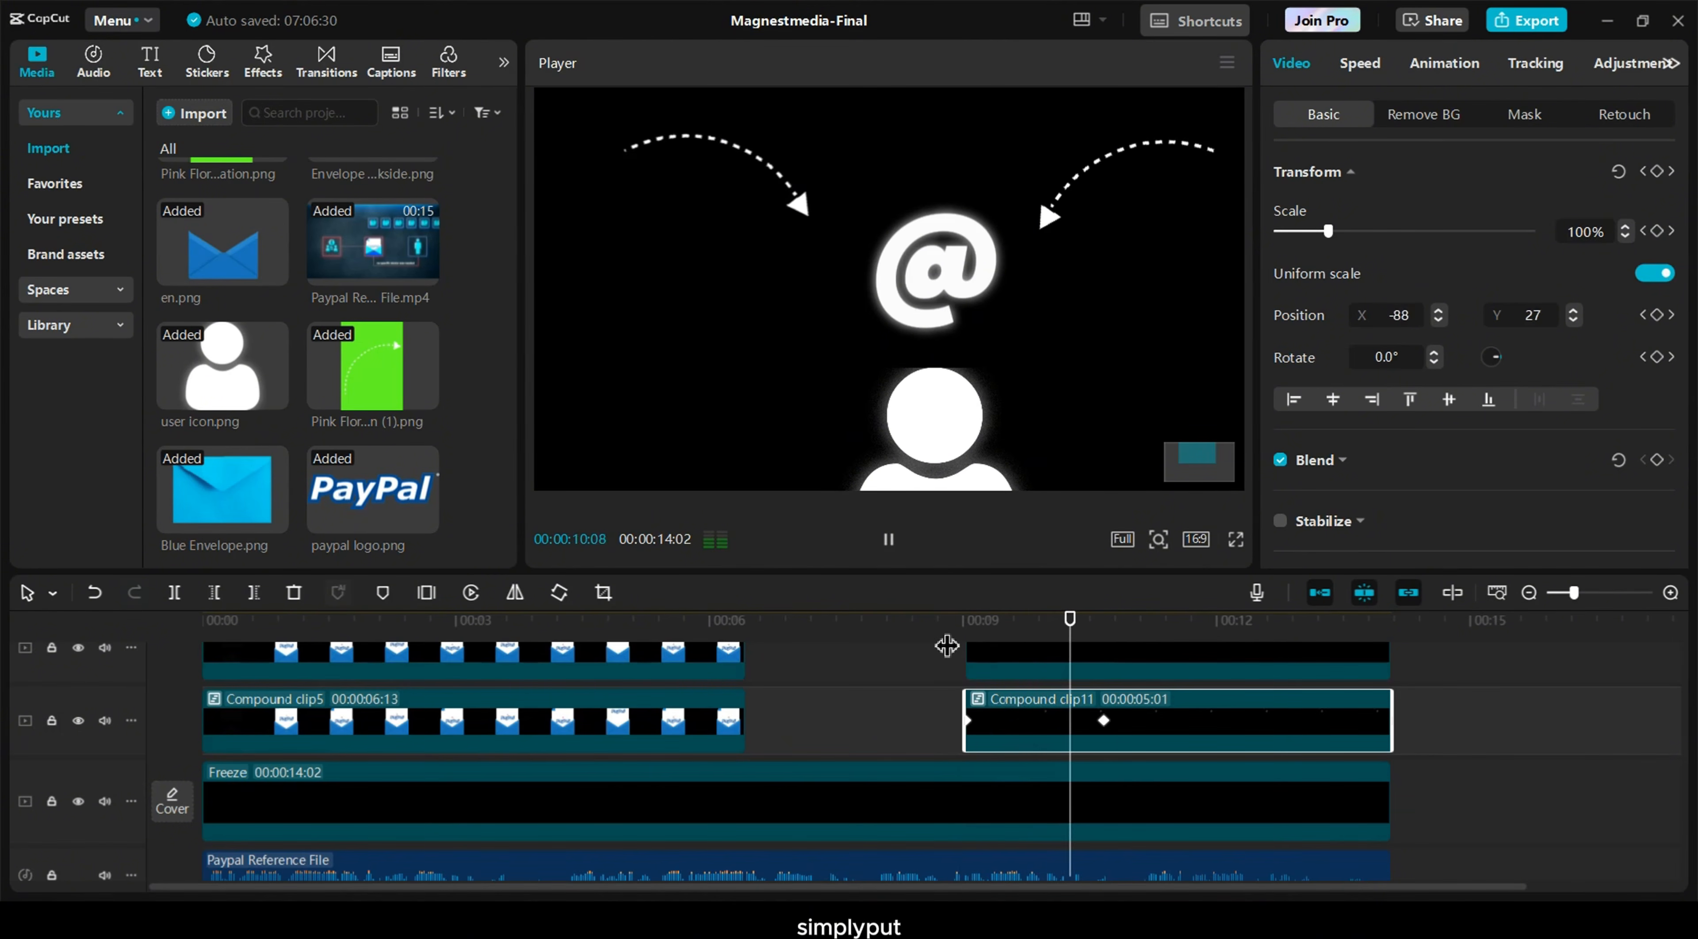
pyautogui.press('space')
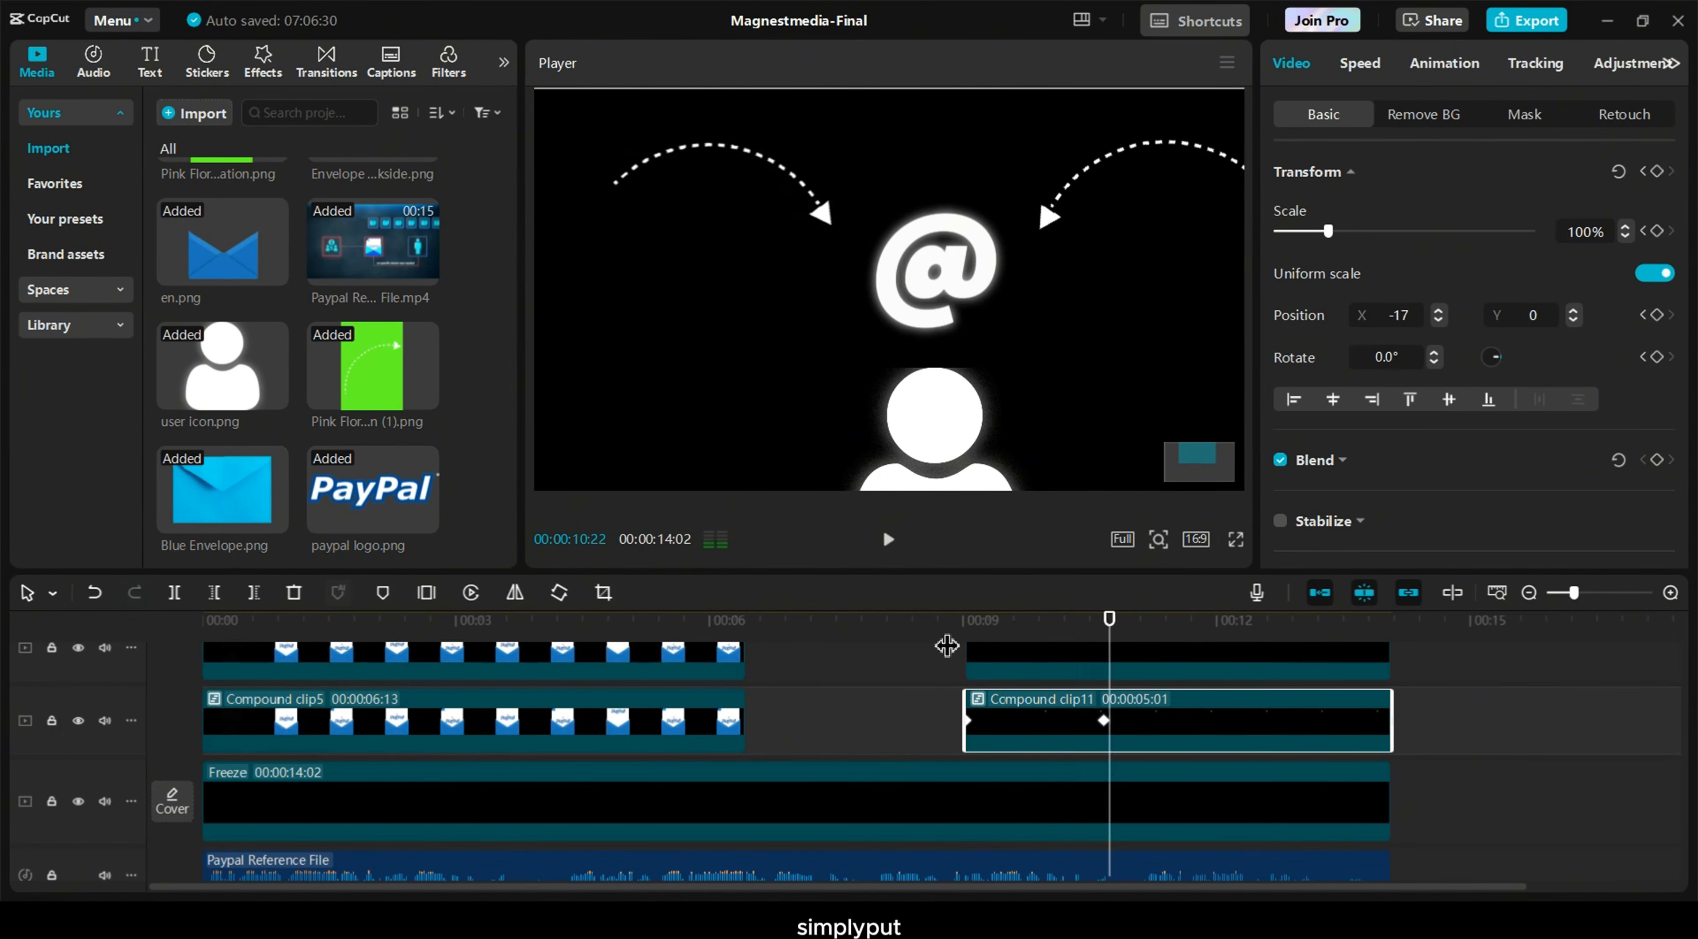
# Replay the left arrow's entrance from the start of its clip
pyautogui.moveTo(1108, 625); pyautogui.dragTo(998, 632)
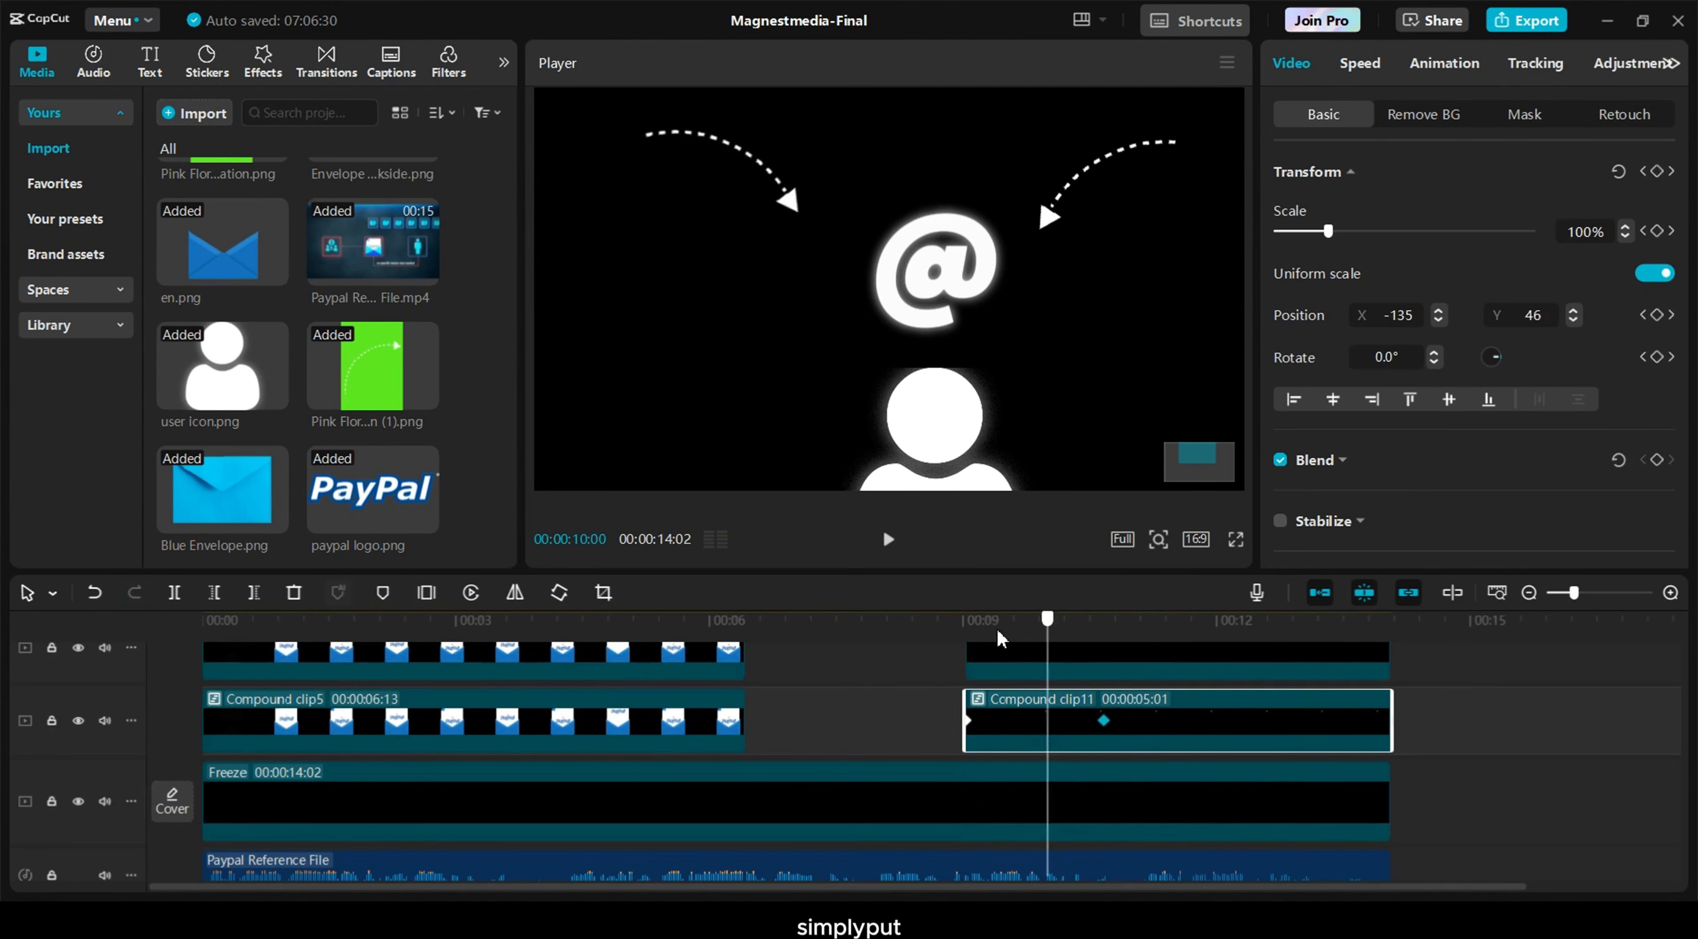
pyautogui.click(961, 639)
pyautogui.press('space')
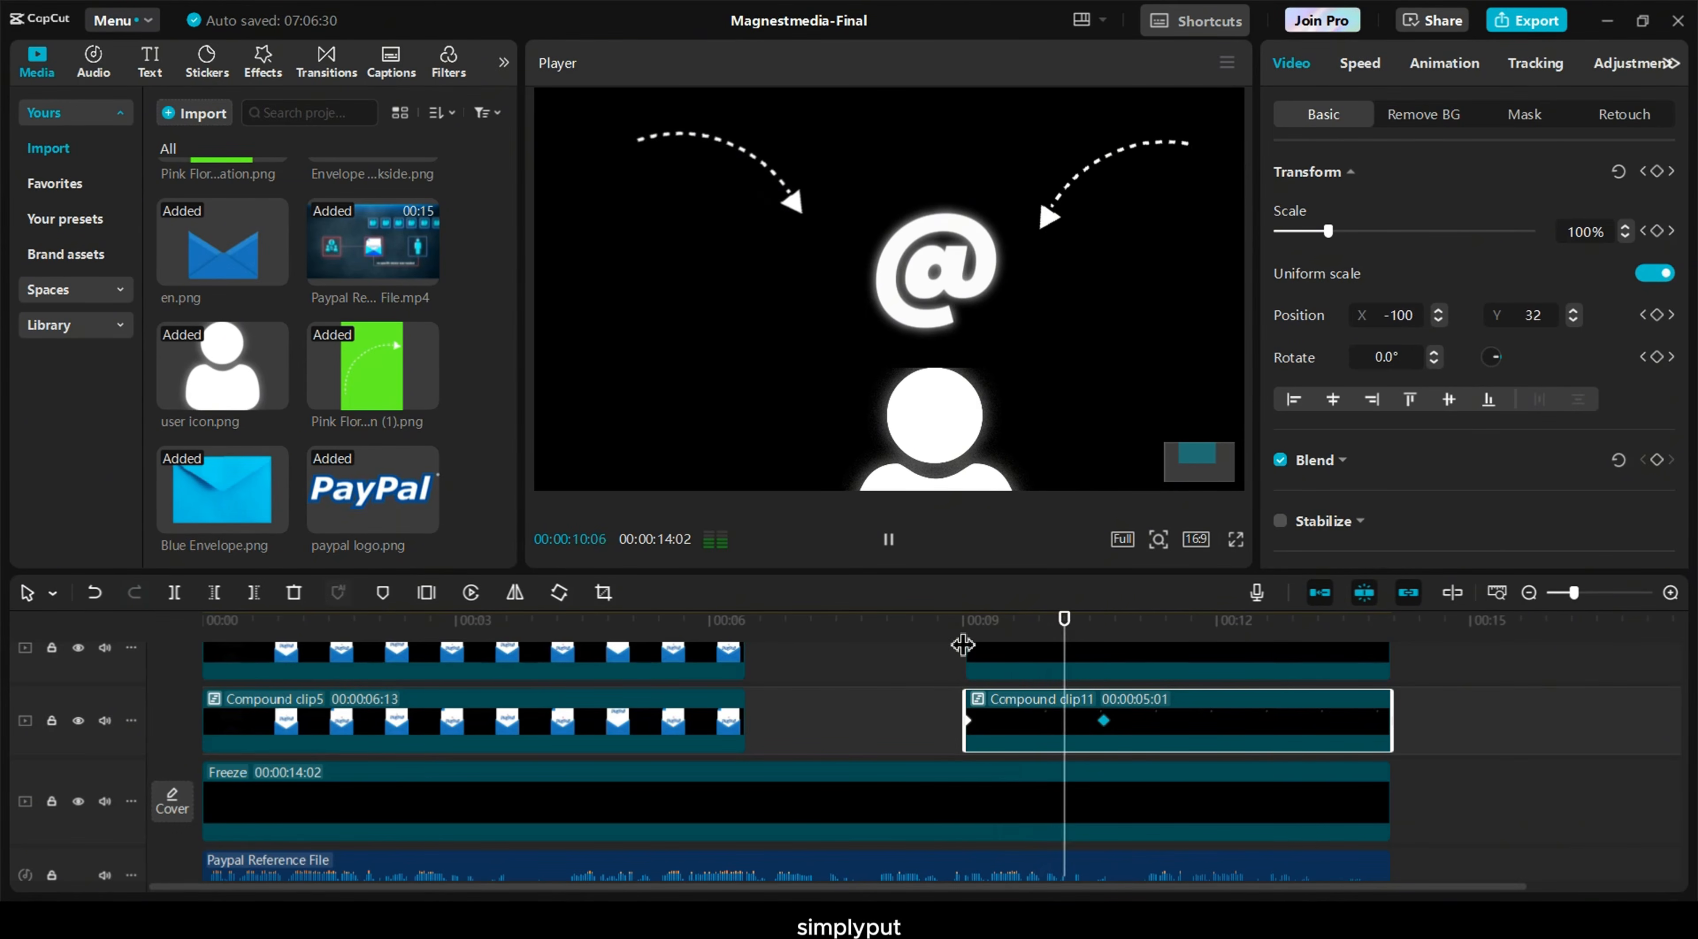
# Keyframe the right arrow's compound clip at 00:00:10:20, and at 00:00:09:01 with its position at X 466, Y 149
pyautogui.click(1103, 720)
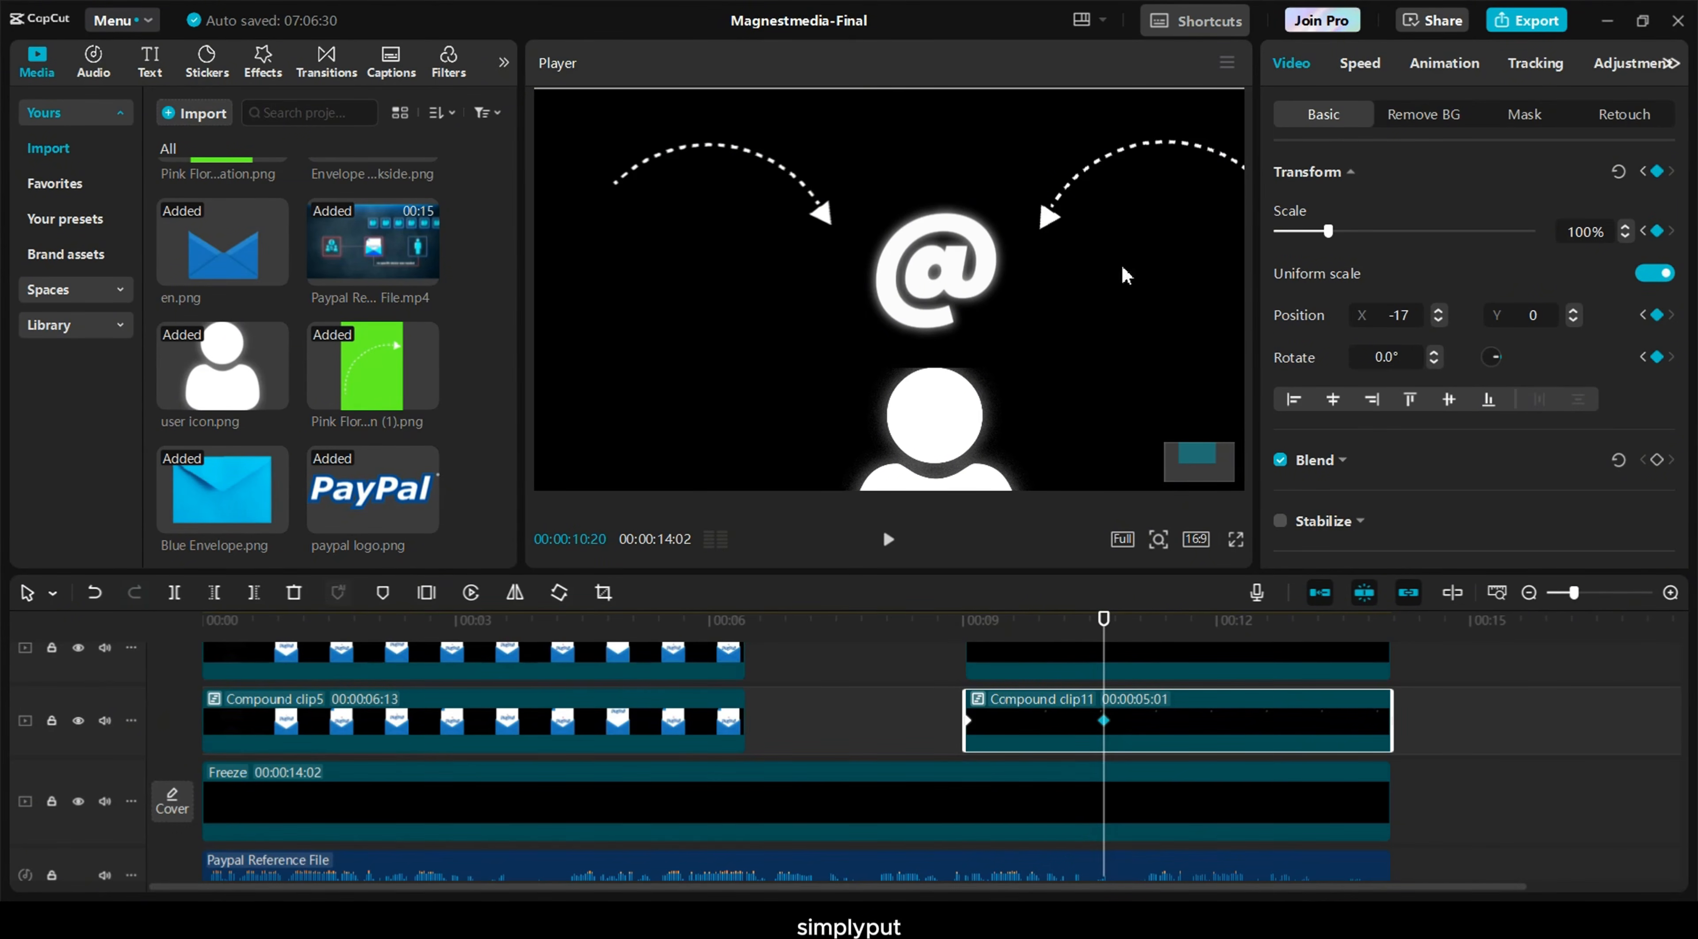
pyautogui.scroll(1, 1101, 726)
pyautogui.click(1107, 701)
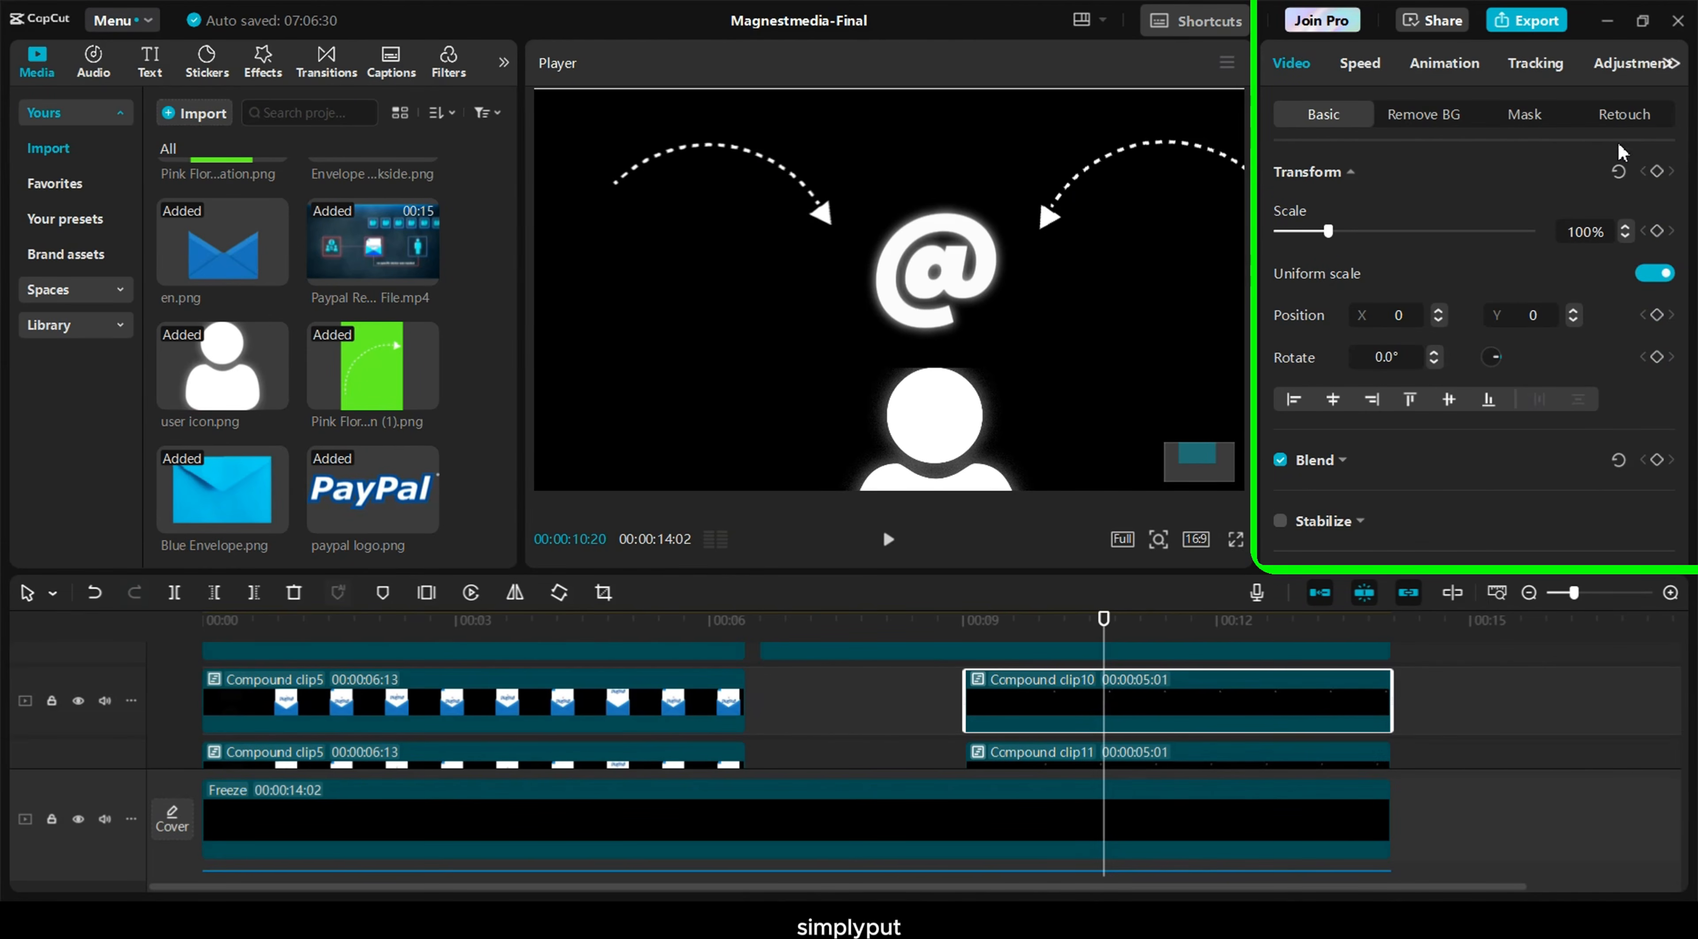
pyautogui.moveTo(1030, 632); pyautogui.dragTo(972, 631)
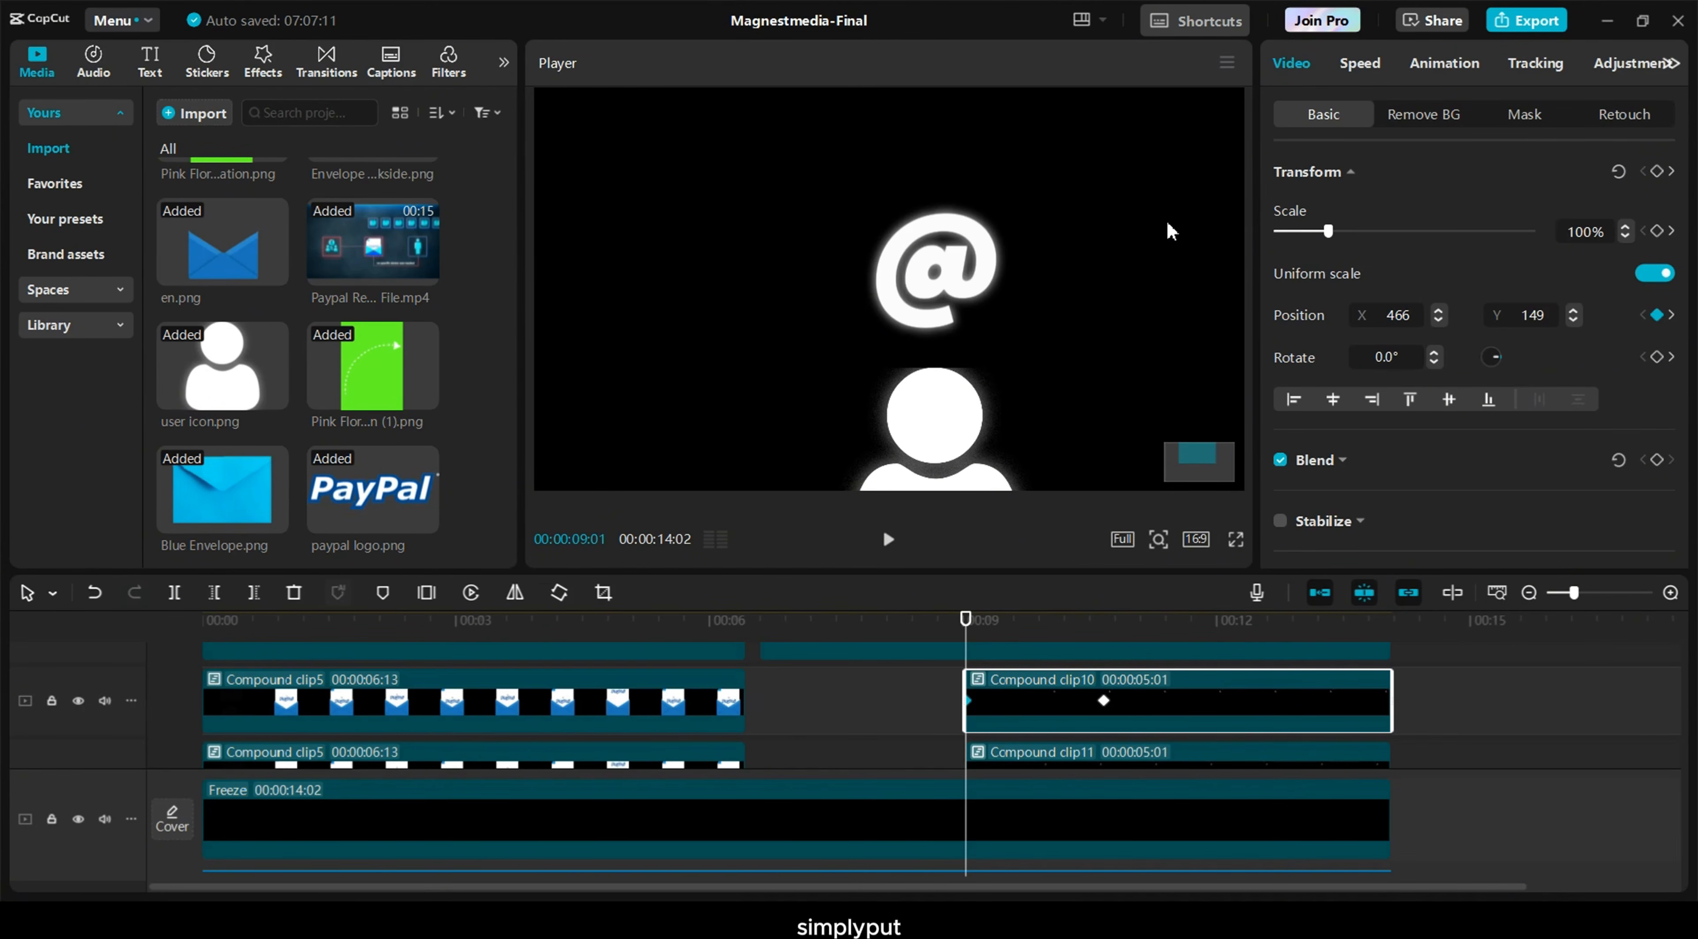
# Set the right arrow's starting Y position to 112 to match the left arrow, and preview both arrows
pyautogui.click(983, 757)
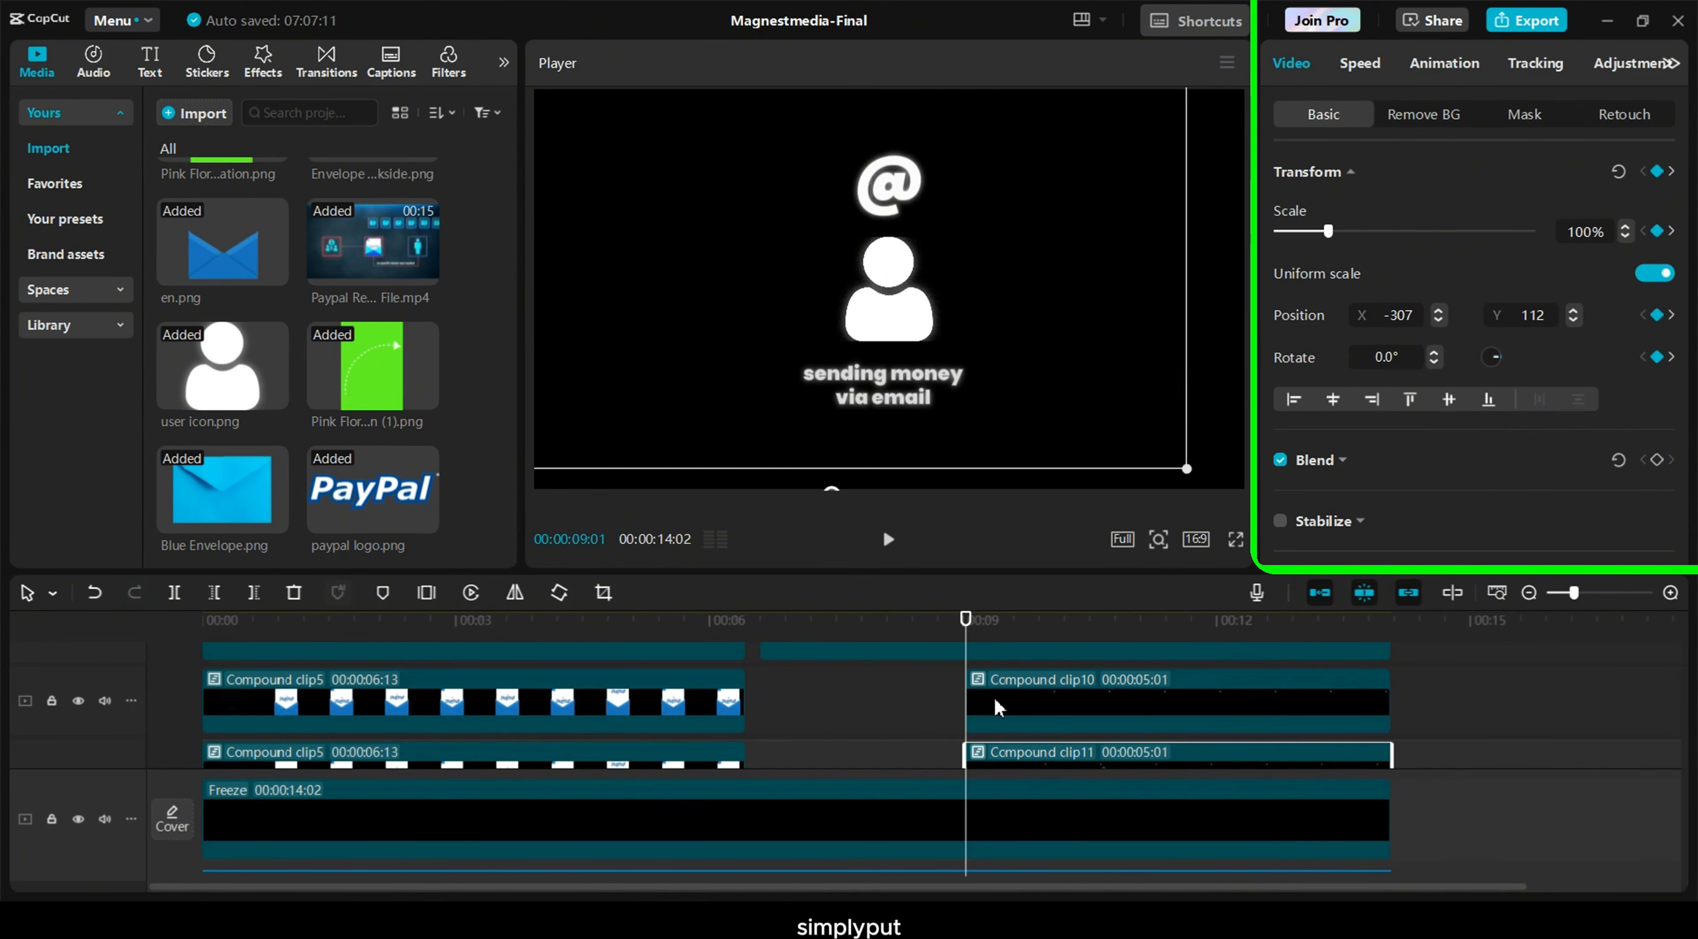
pyautogui.click(979, 700)
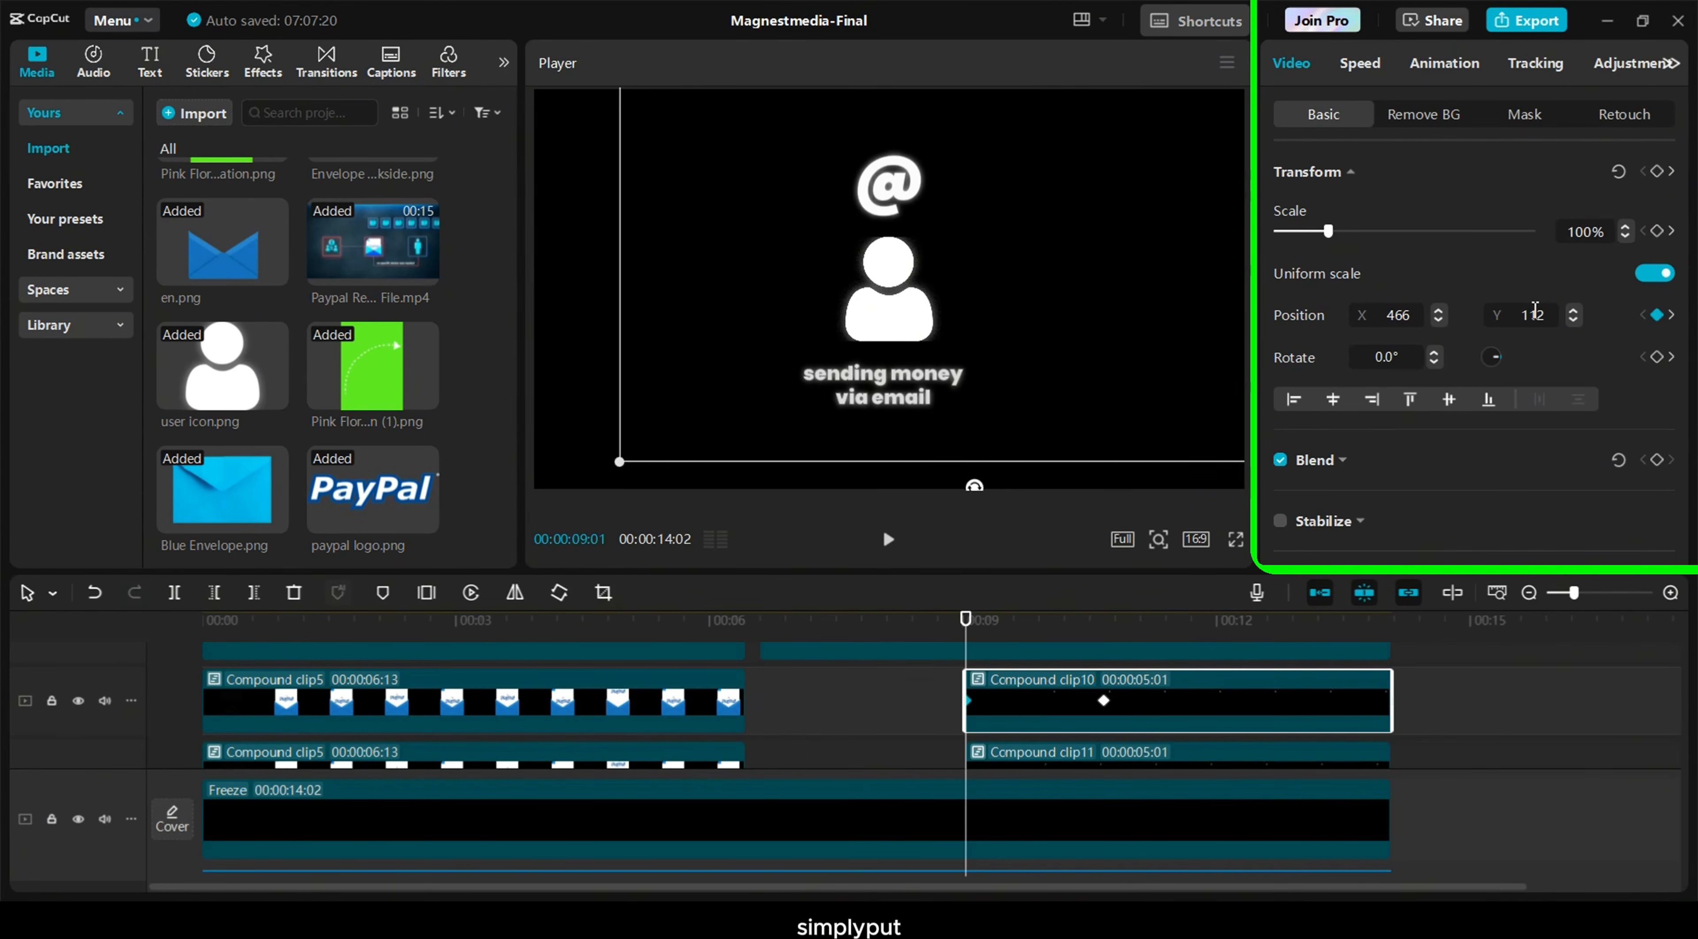
pyautogui.click(1521, 290)
pyautogui.click(922, 709)
pyautogui.press('space')
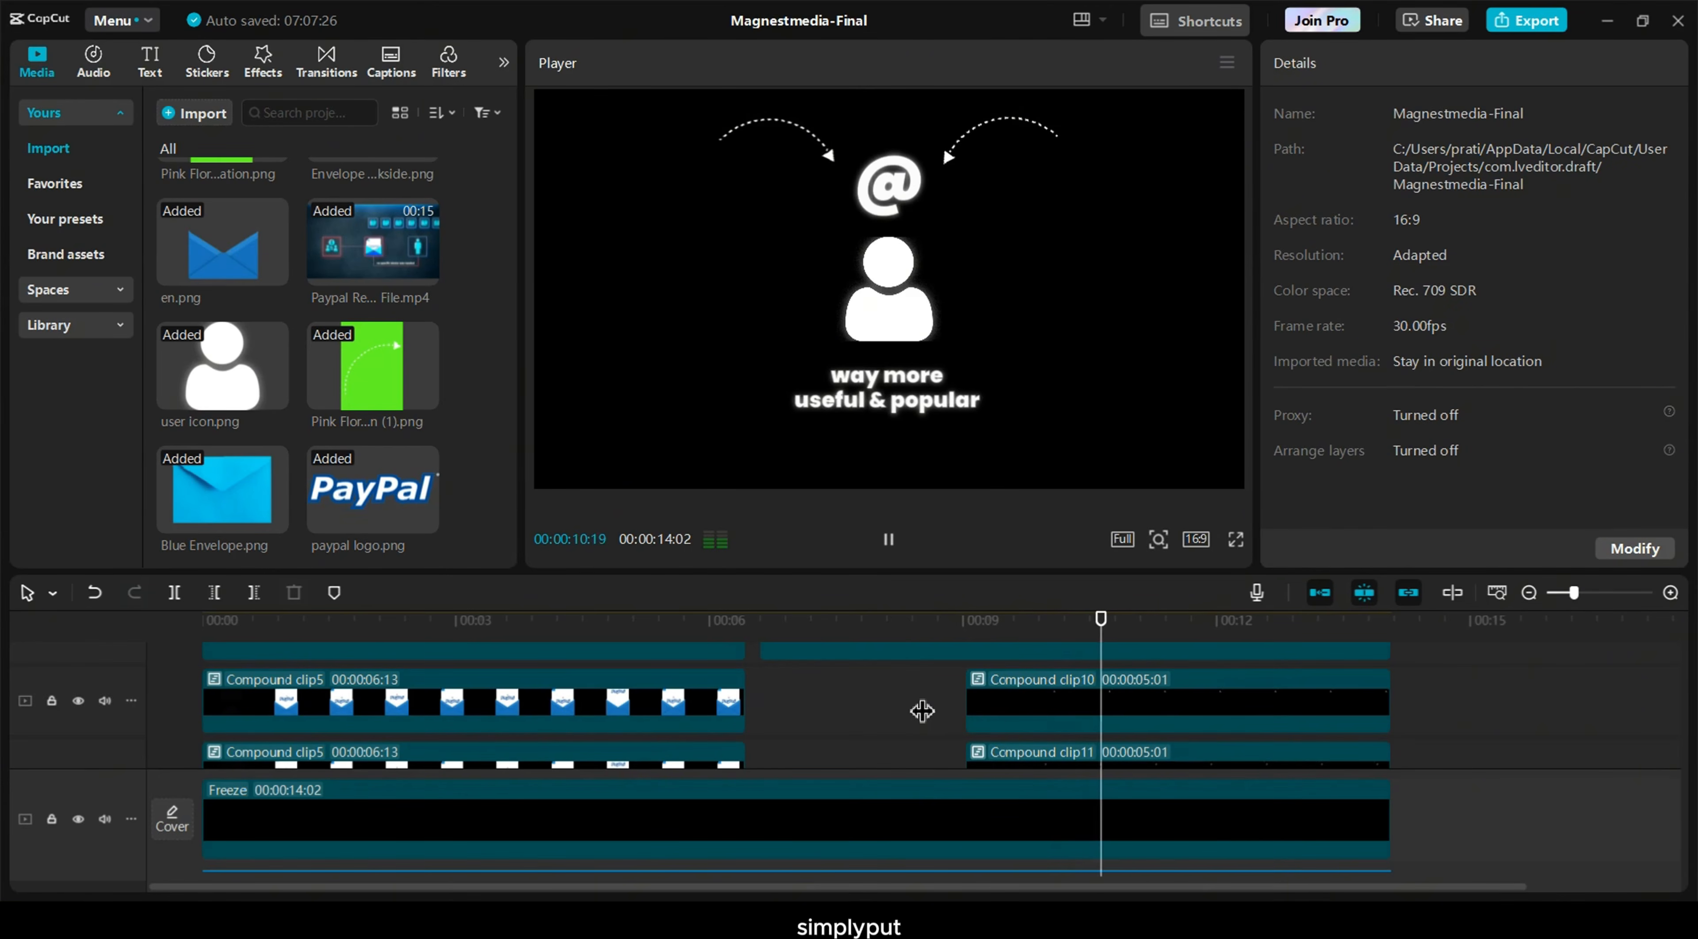
# At the left arrow's 00:00:10:20 keyframe, scale it to 112% and reposition it to X 0, Y -134
pyautogui.click(1055, 713)
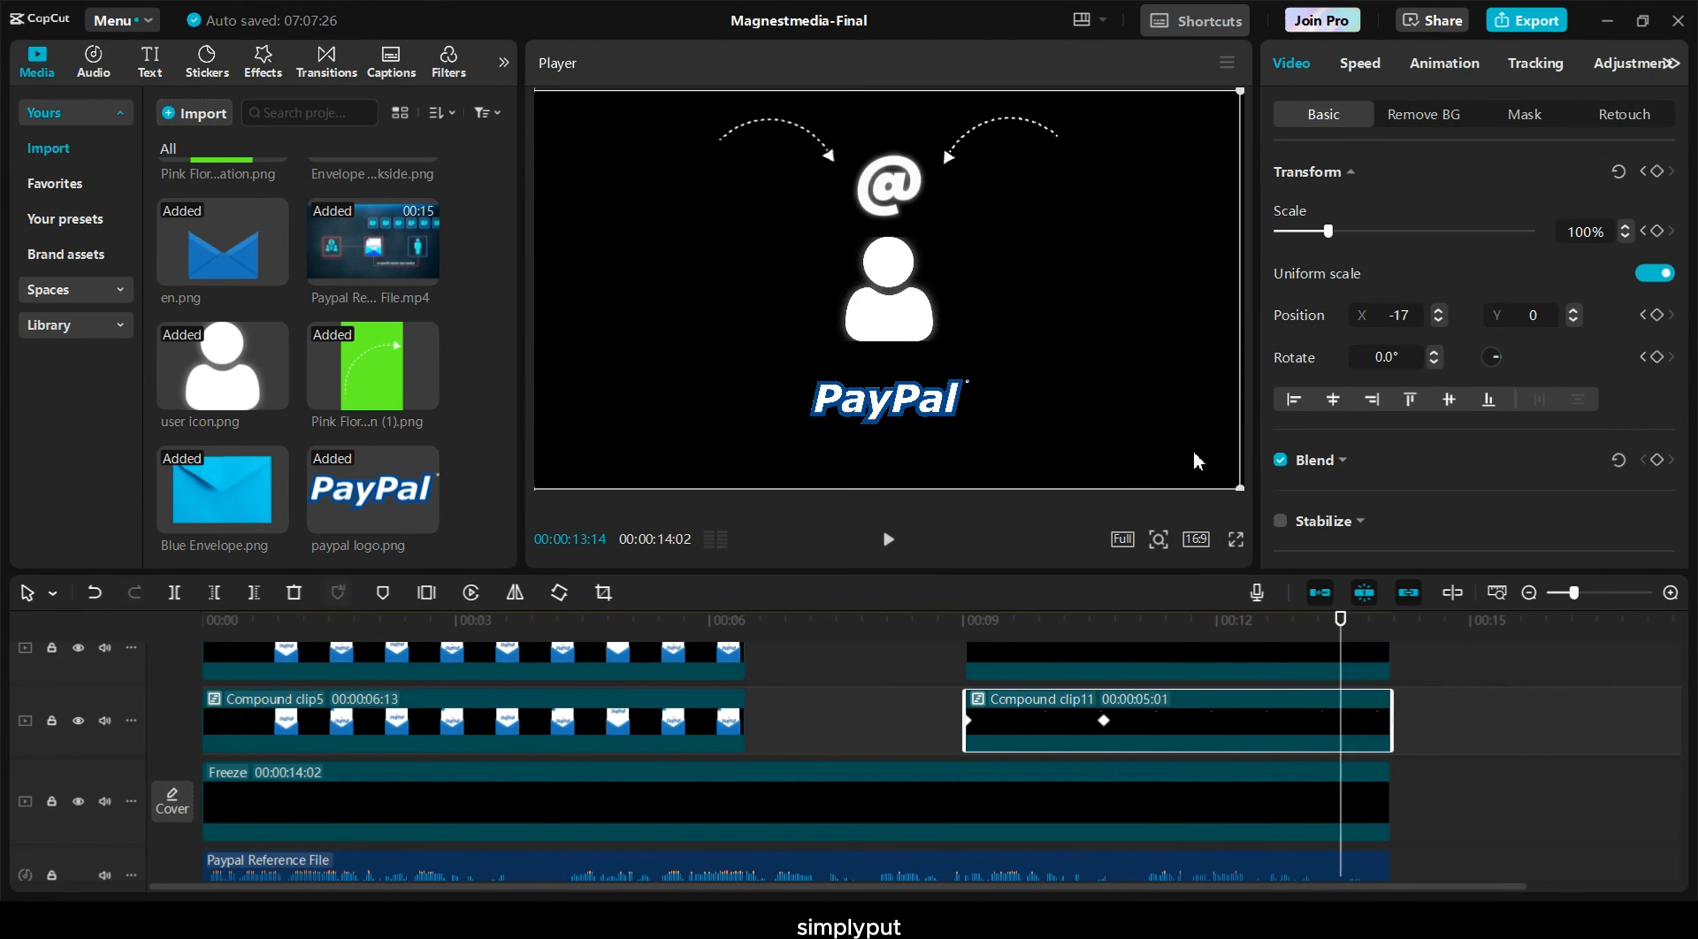
pyautogui.click(1102, 719)
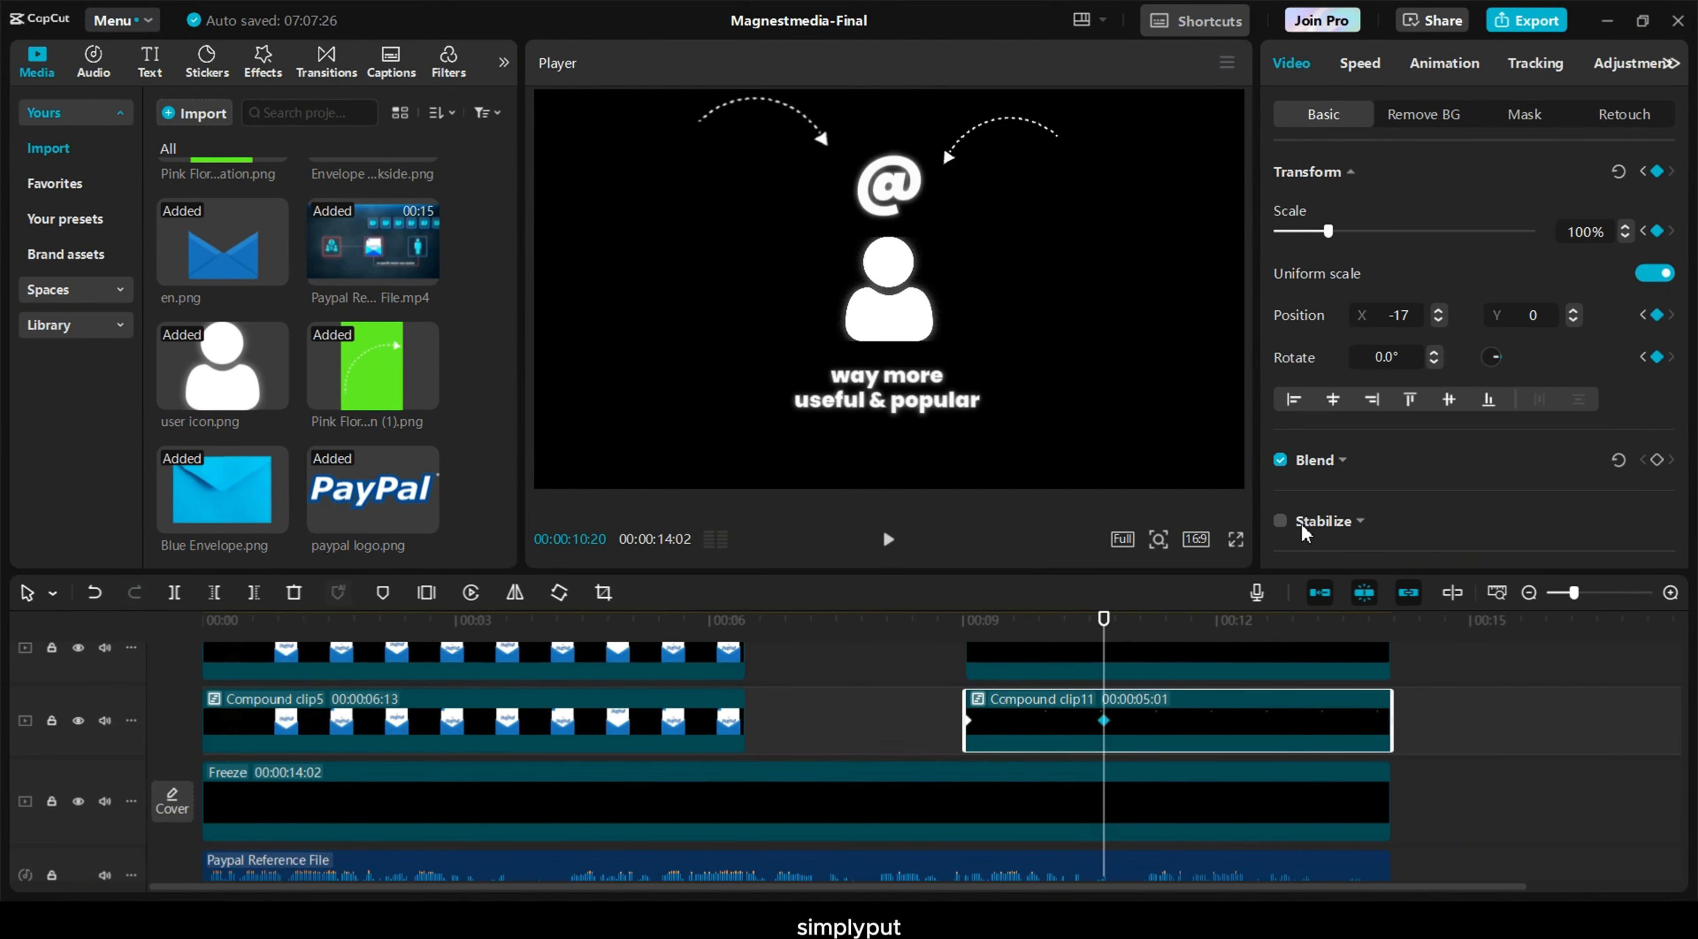
pyautogui.moveTo(1084, 401); pyautogui.dragTo(1089, 416)
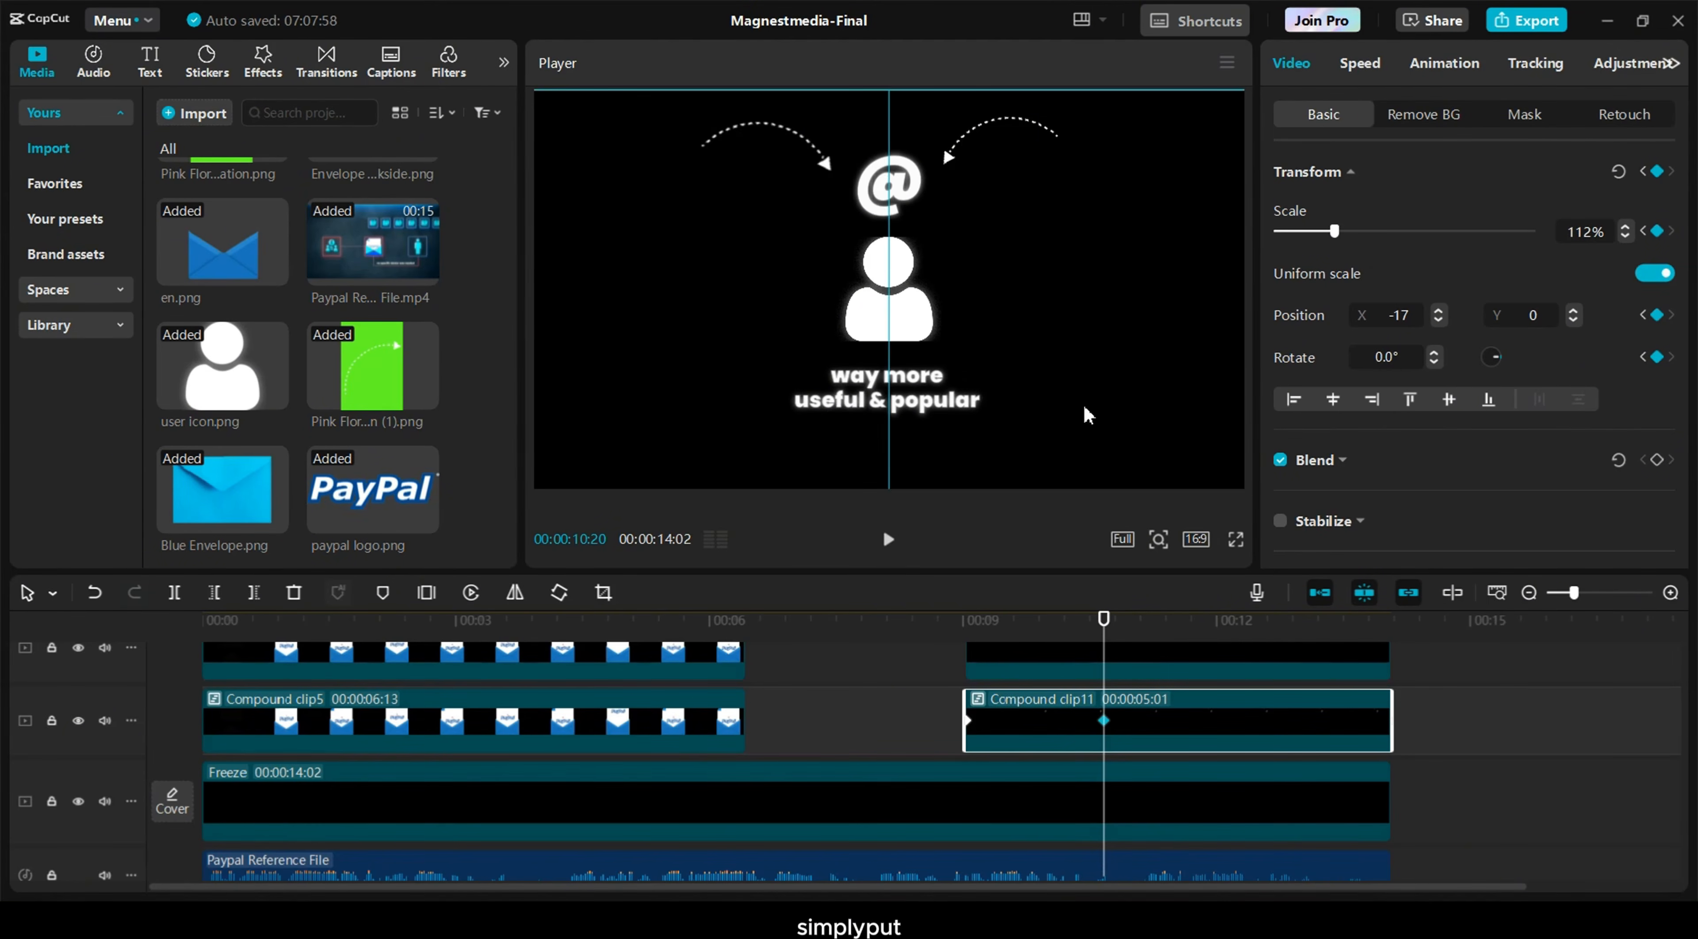
# At the right arrow's 00:00:10:20 keyframe, match its scale to the left arrow's 112% and adjust its position beside the "@" symbol
pyautogui.click(1106, 666)
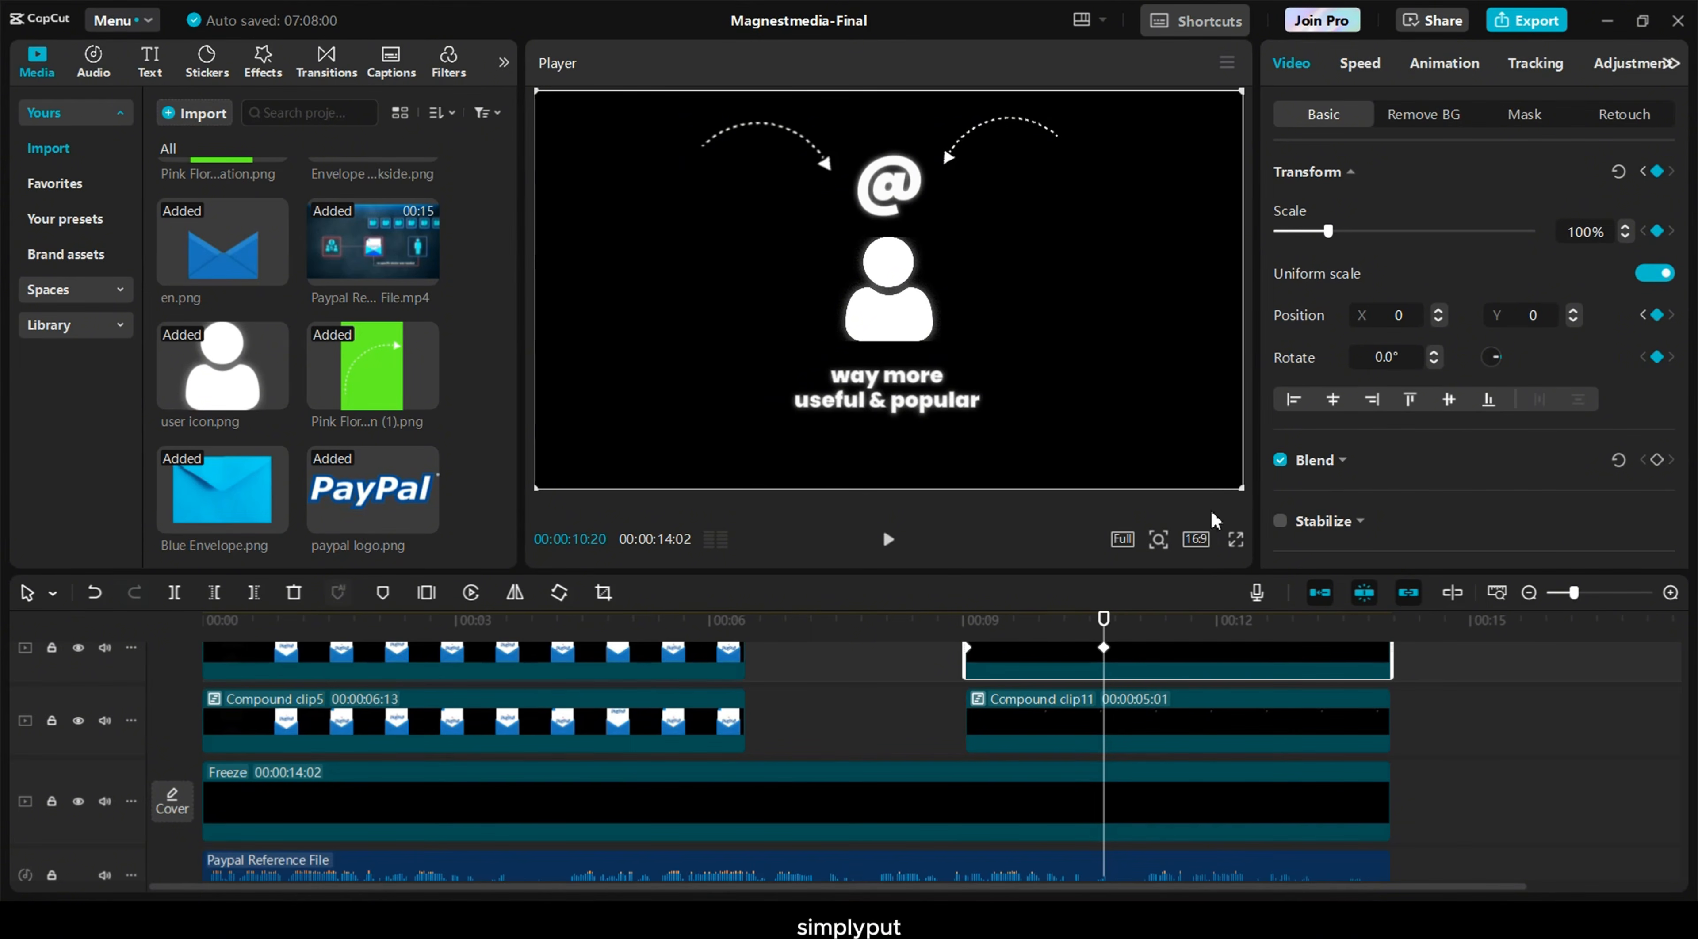
pyautogui.click(1106, 723)
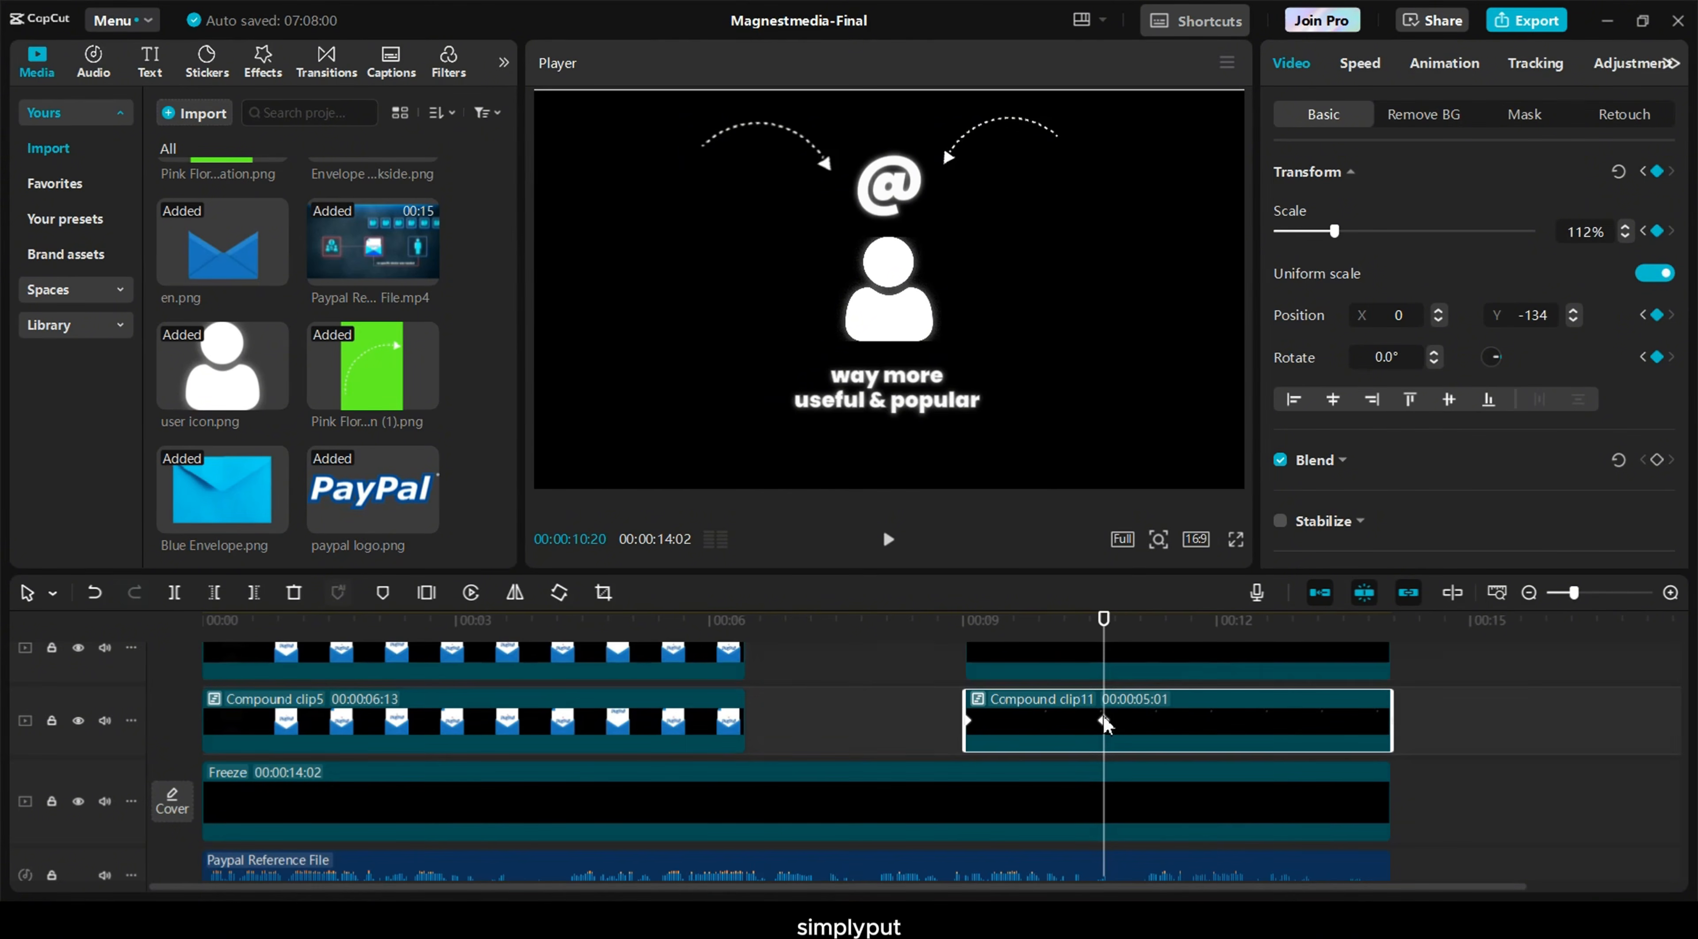
pyautogui.click(1103, 668)
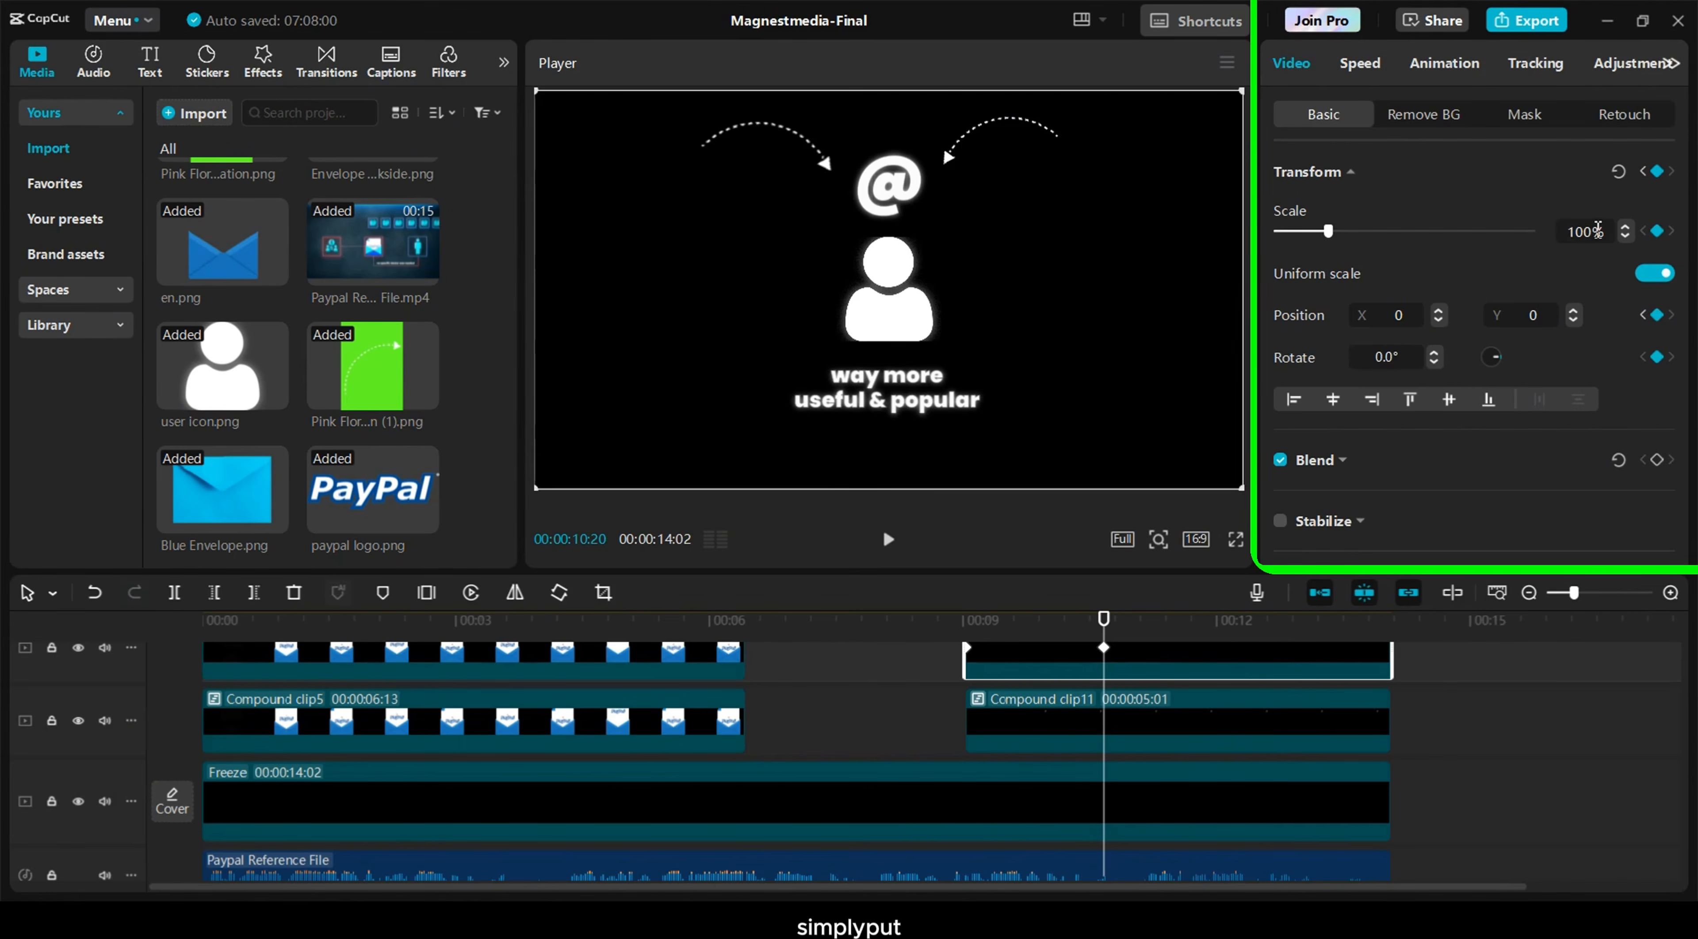
pyautogui.press('Return')
pyautogui.moveTo(1076, 149); pyautogui.dragTo(1076, 163)
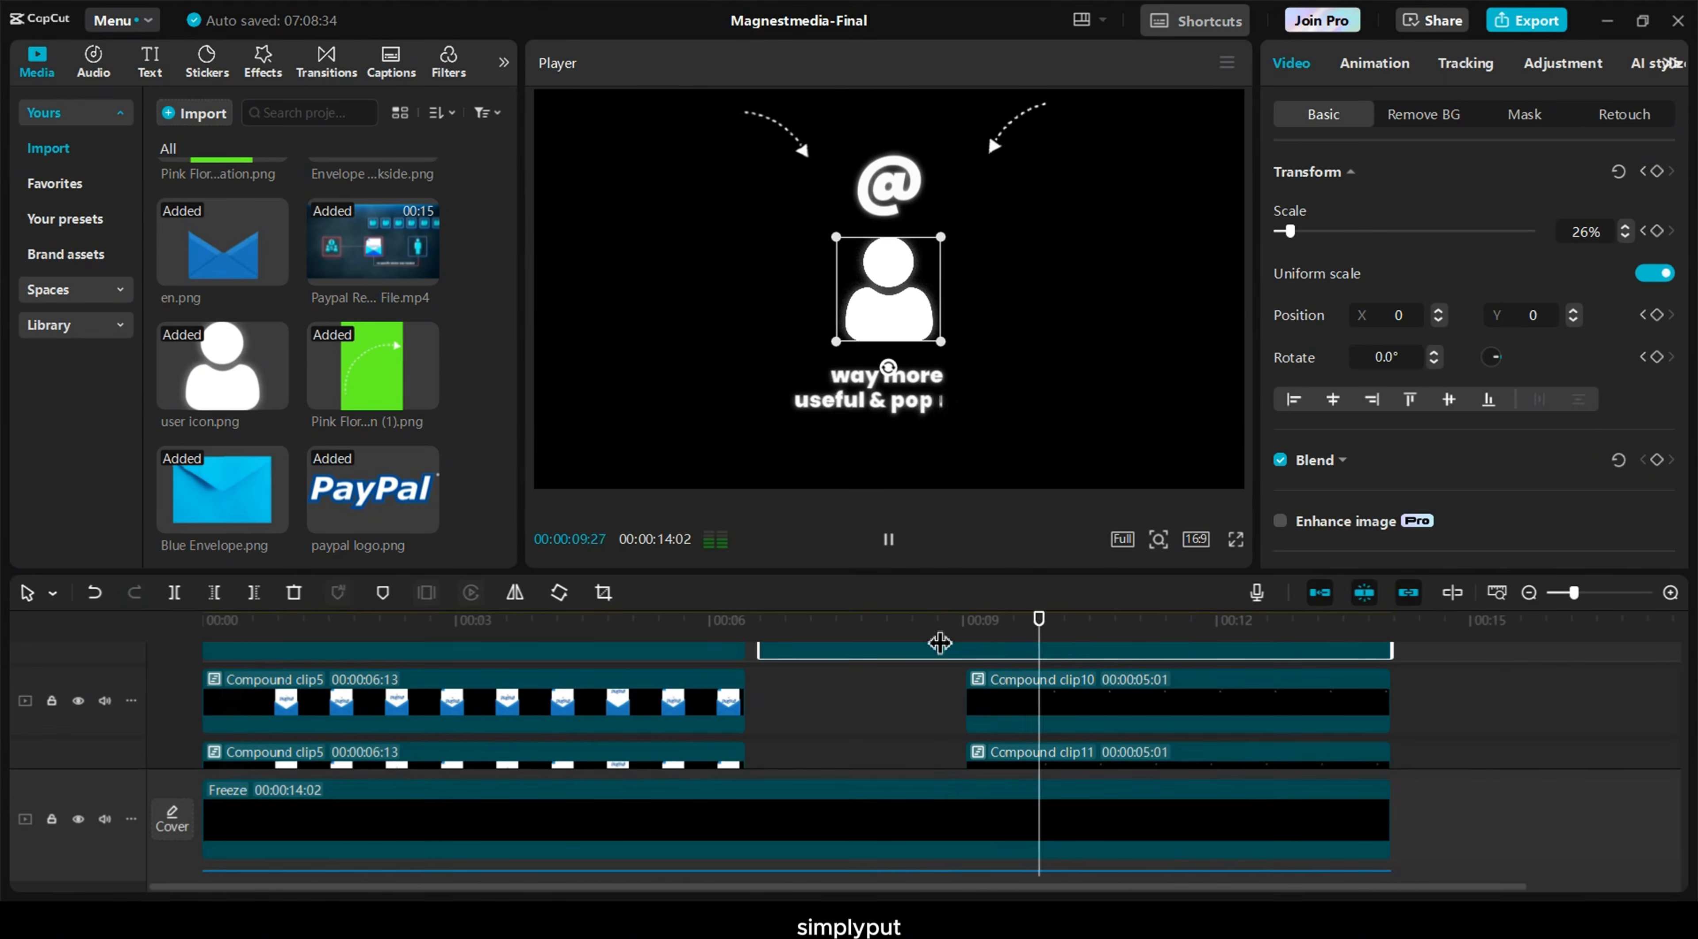